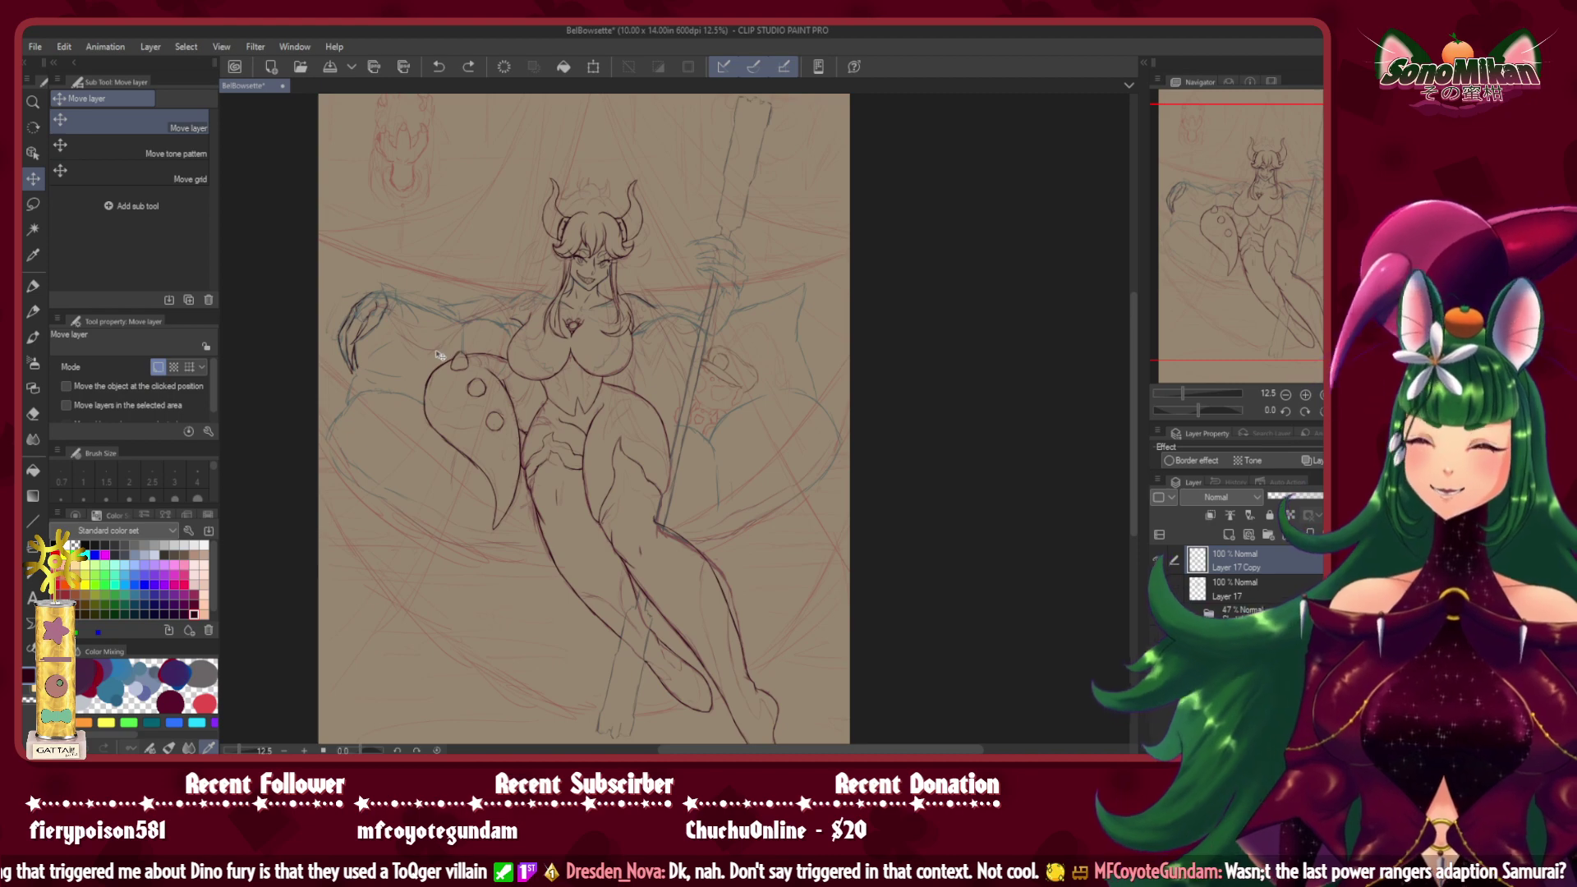
{"action": "scroll", "coordinate": [431, 365], "scroll_direction": "up", "scroll_amount": 4}
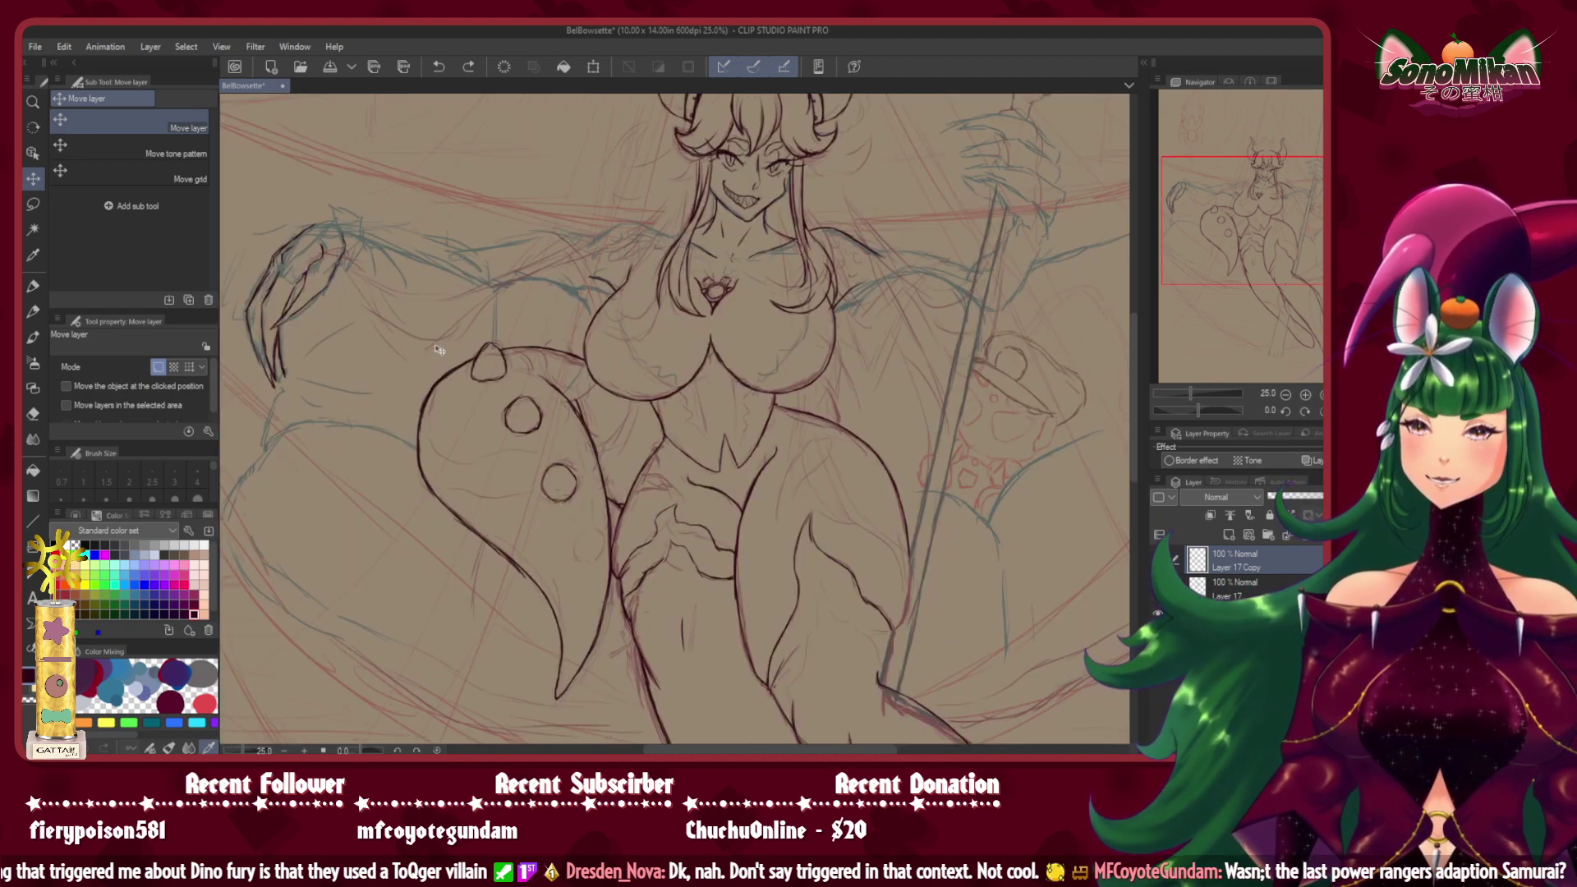
{"action": "left_click_drag", "start_coordinate": [686, 195], "coordinate": [535, 516]}
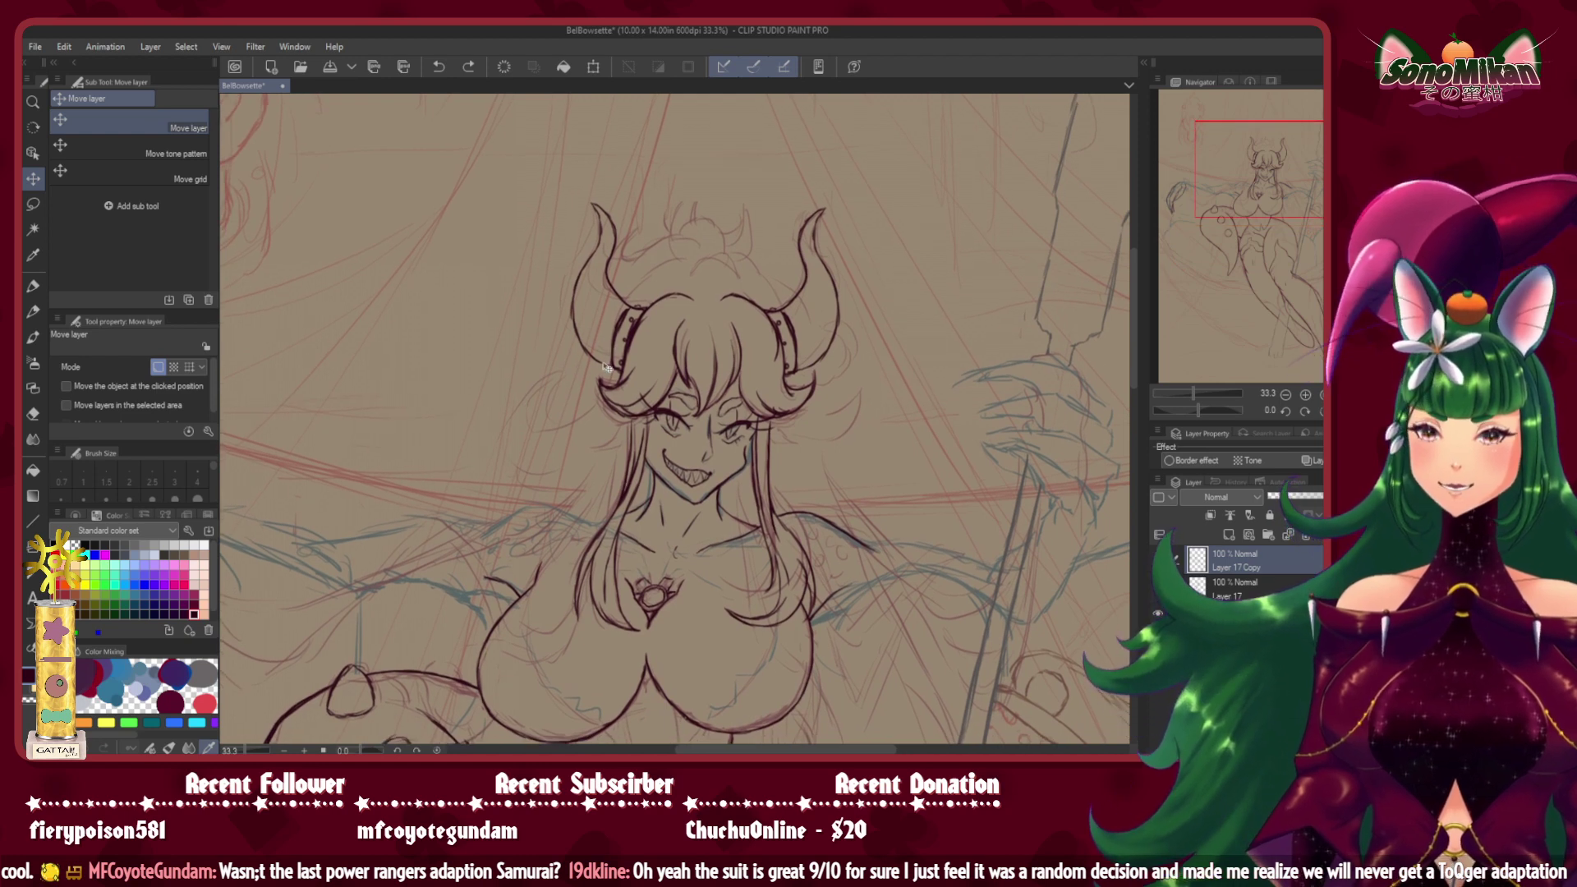
{"action": "scroll", "coordinate": [606, 370], "scroll_direction": "up", "scroll_amount": 1}
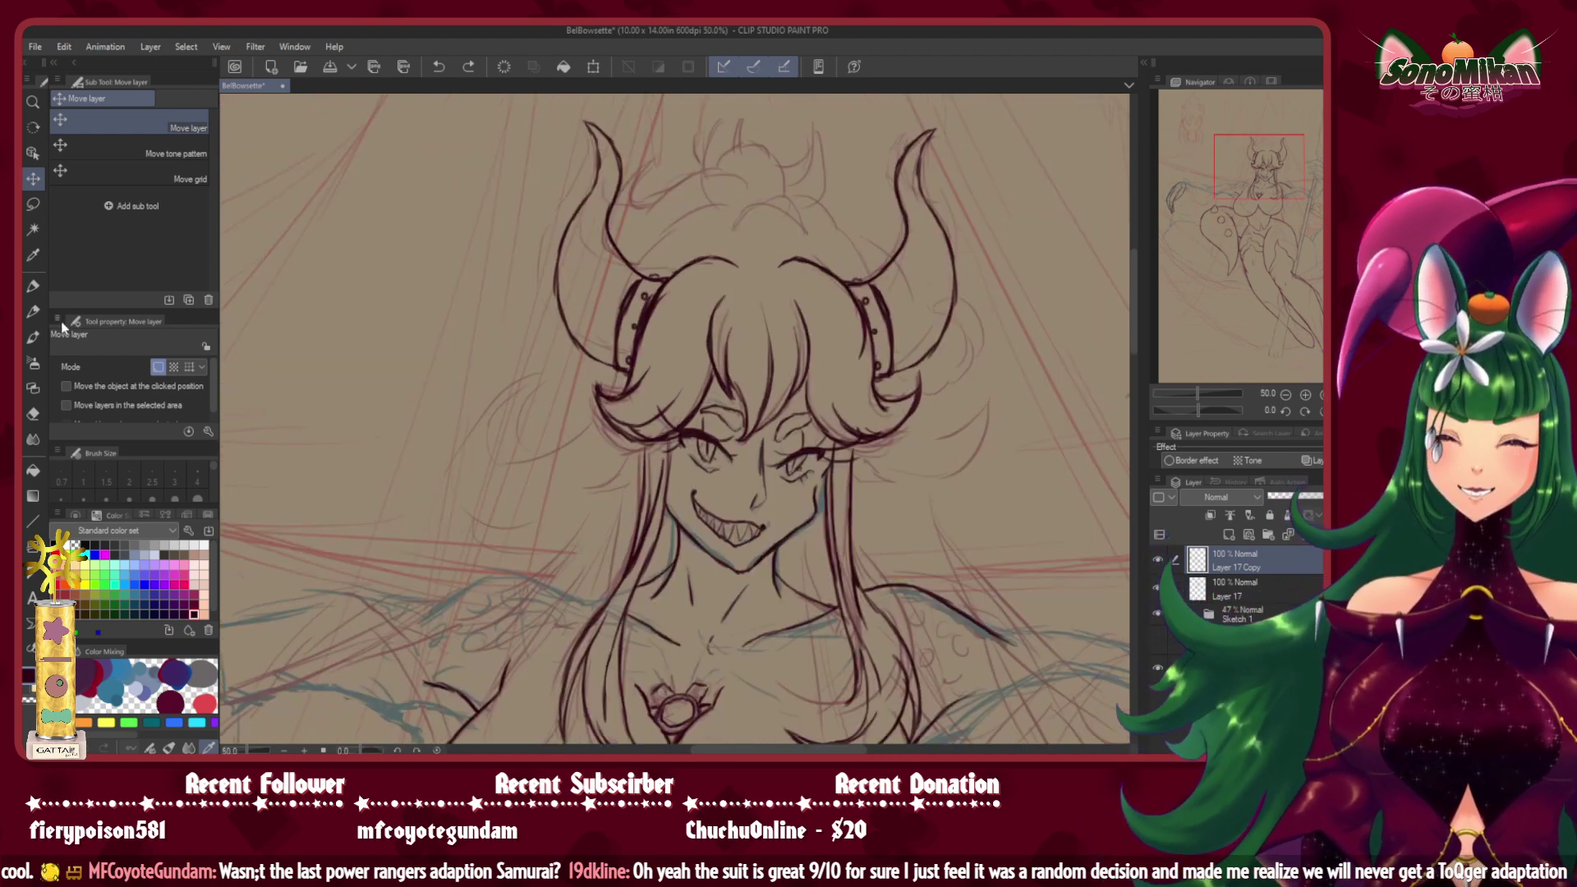
{"action": "left_click", "coordinate": [33, 286]}
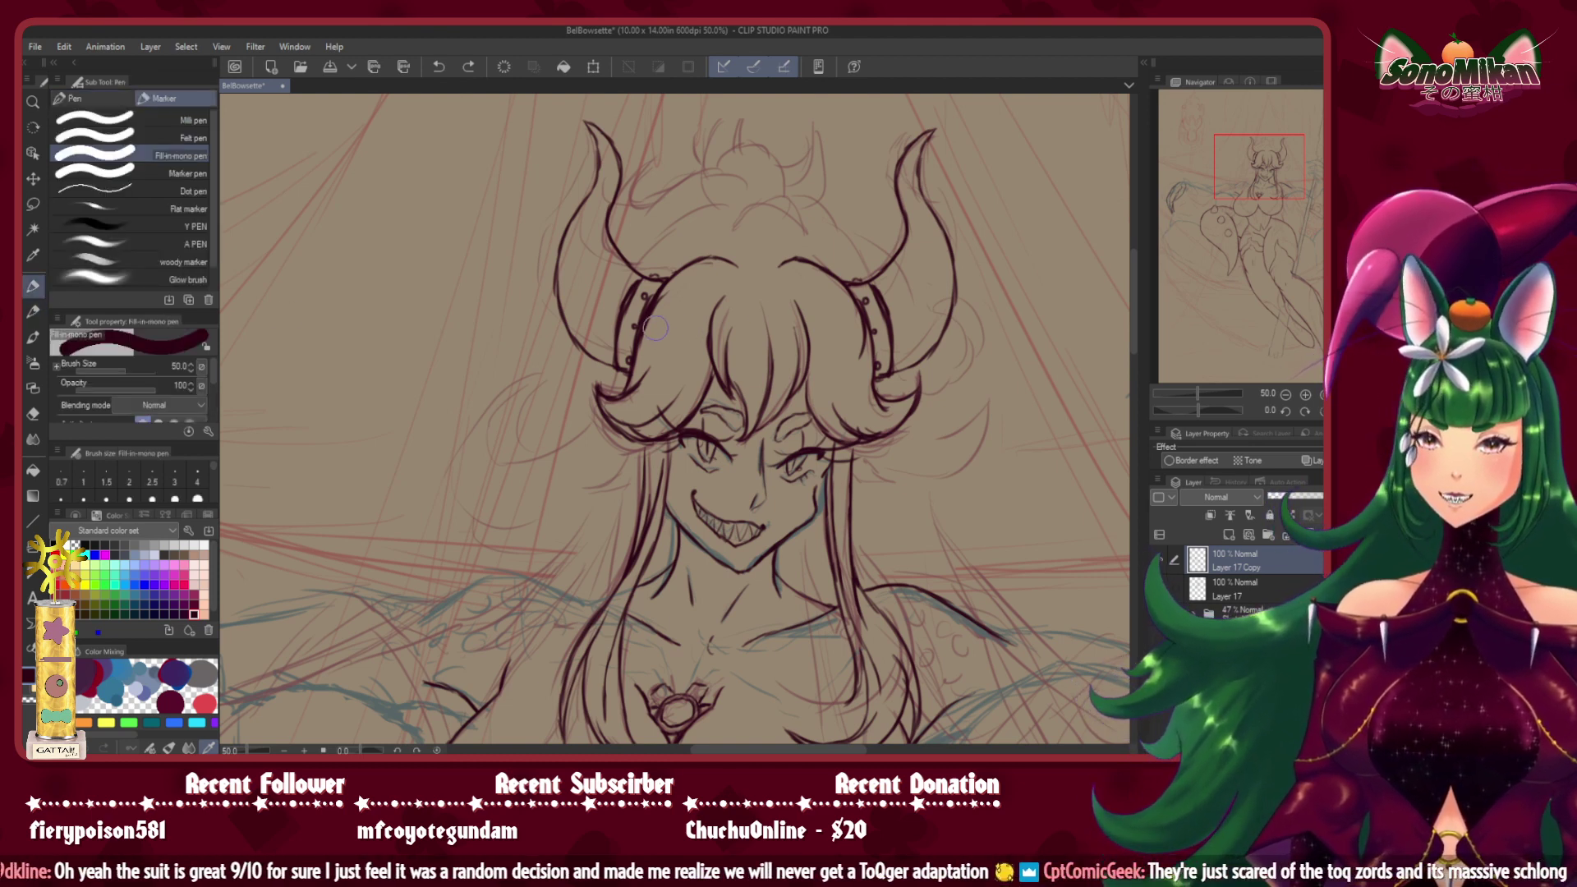
{"action": "left_click_drag", "start_coordinate": [664, 306], "coordinate": [652, 327]}
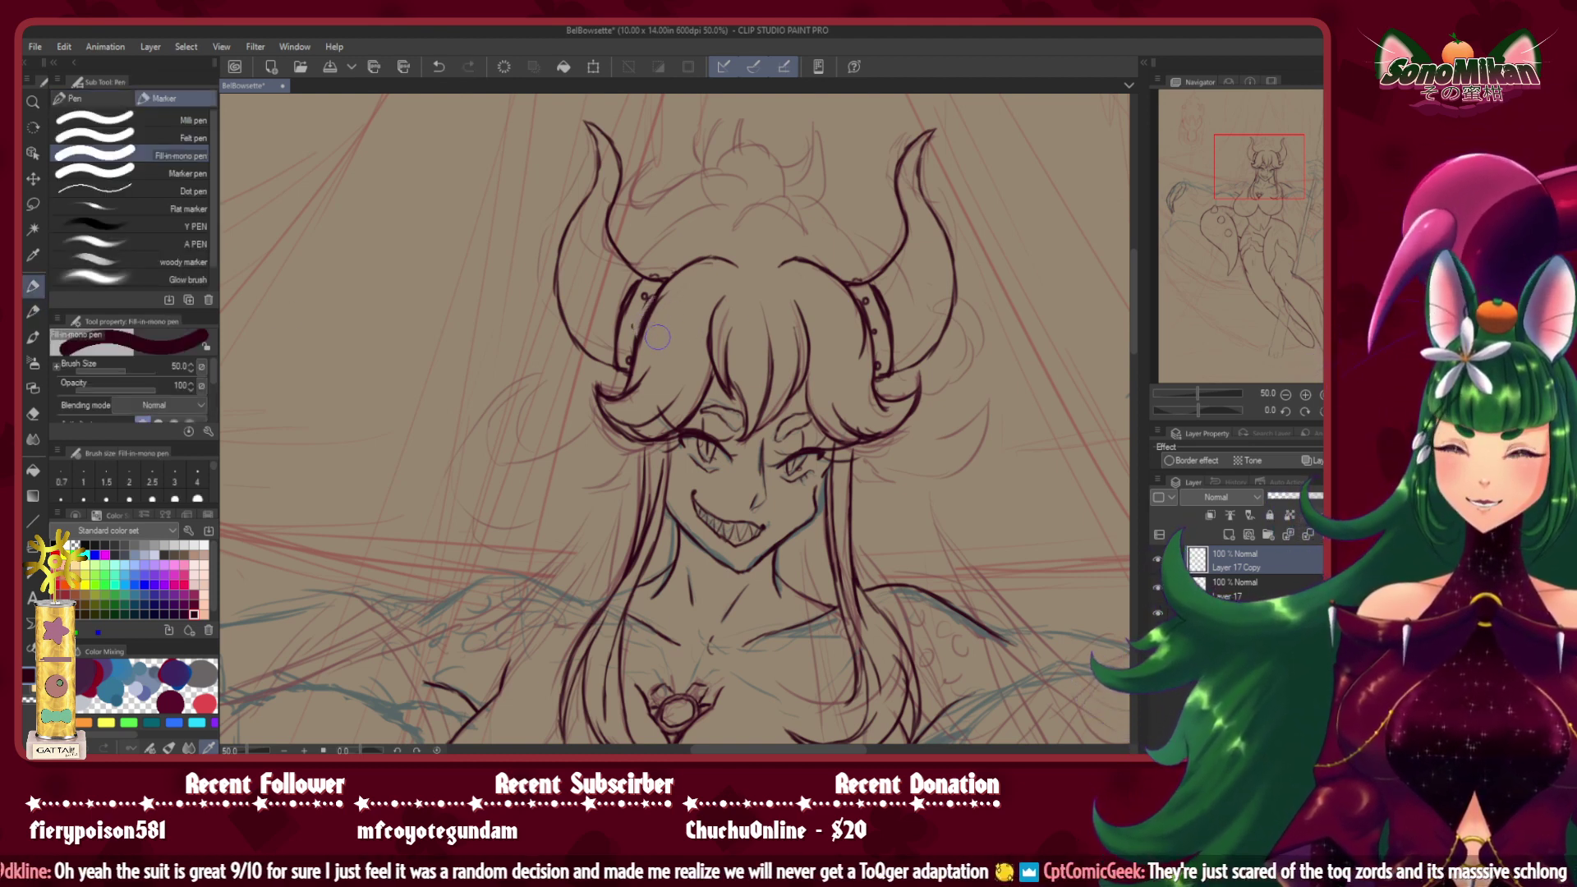
{"action": "key", "text": "ctrl+z"}
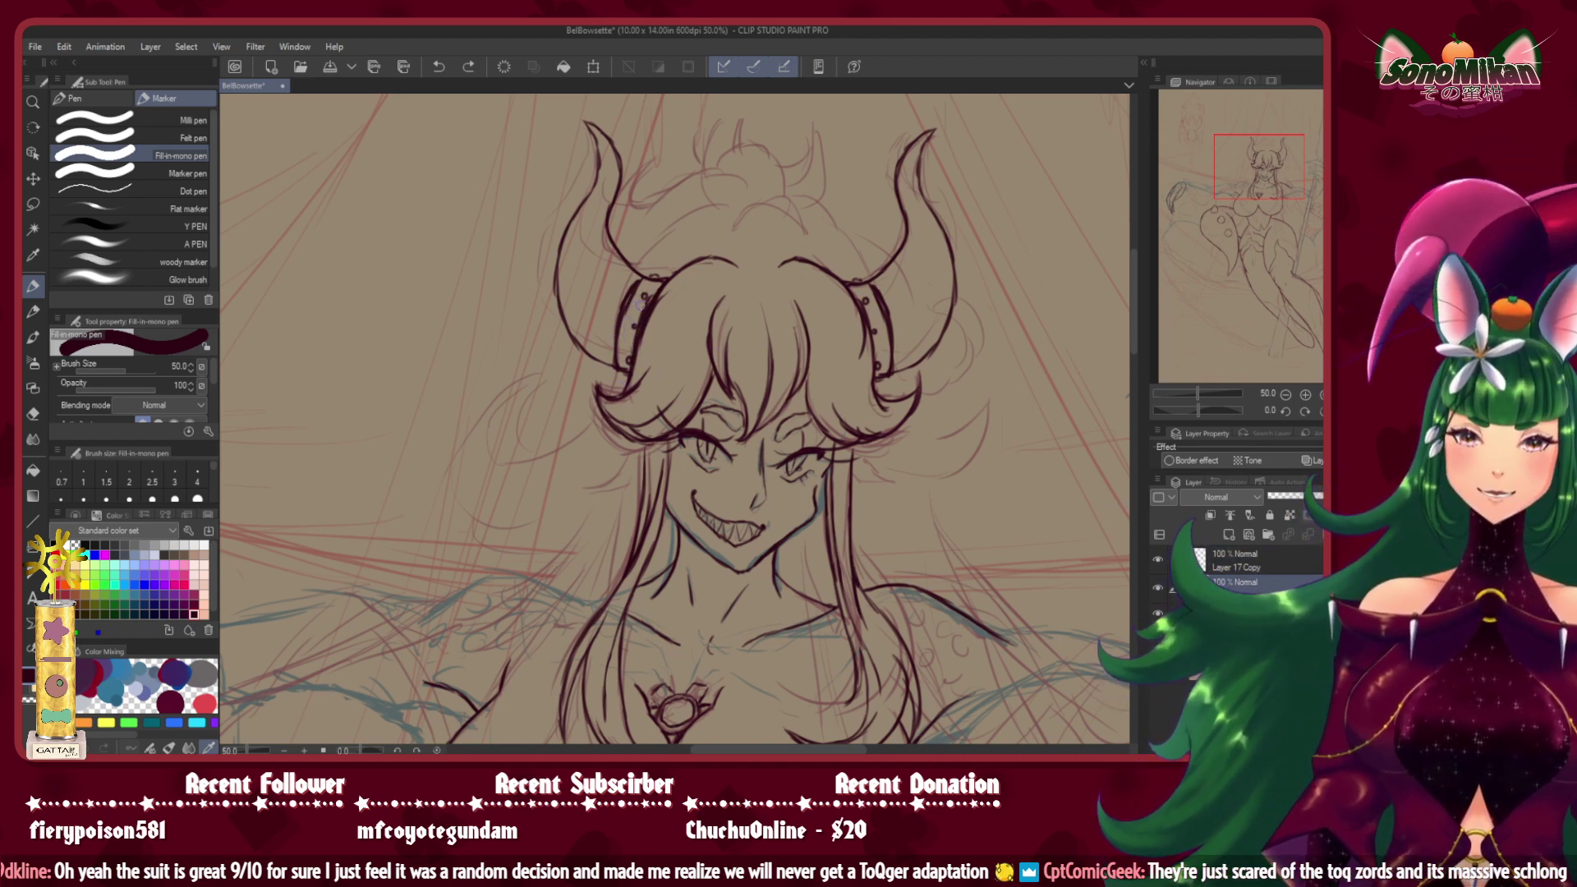
{"action": "left_click_drag", "start_coordinate": [635, 323], "coordinate": [634, 327]}
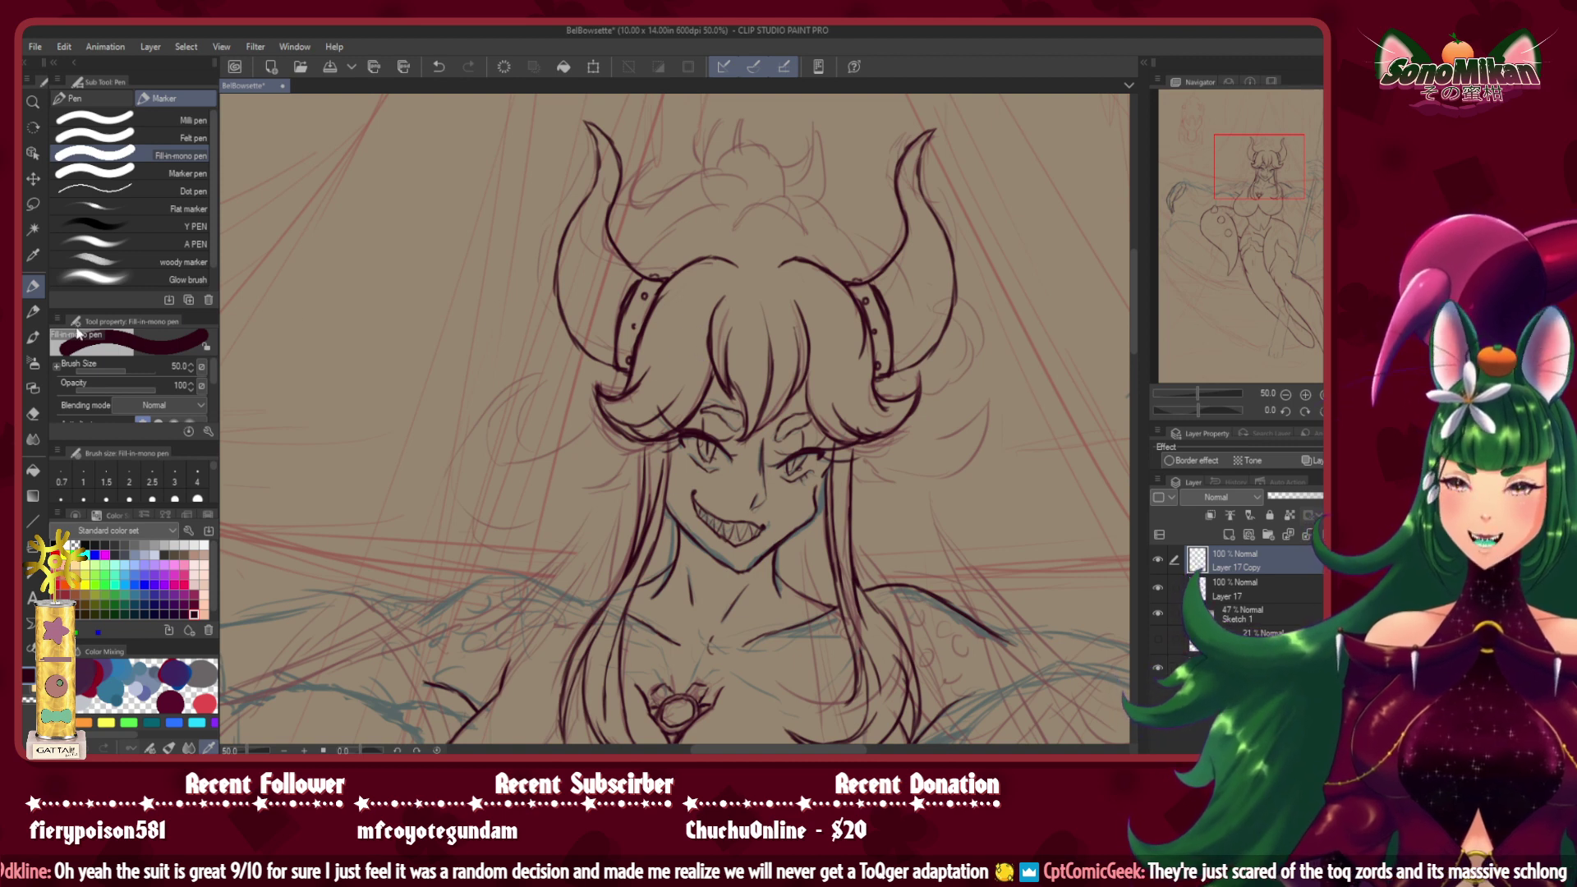
Switch to the Darker pencil for the line work and undo the last test strokes beside the horn band.
{"action": "left_click", "coordinate": [33, 311]}
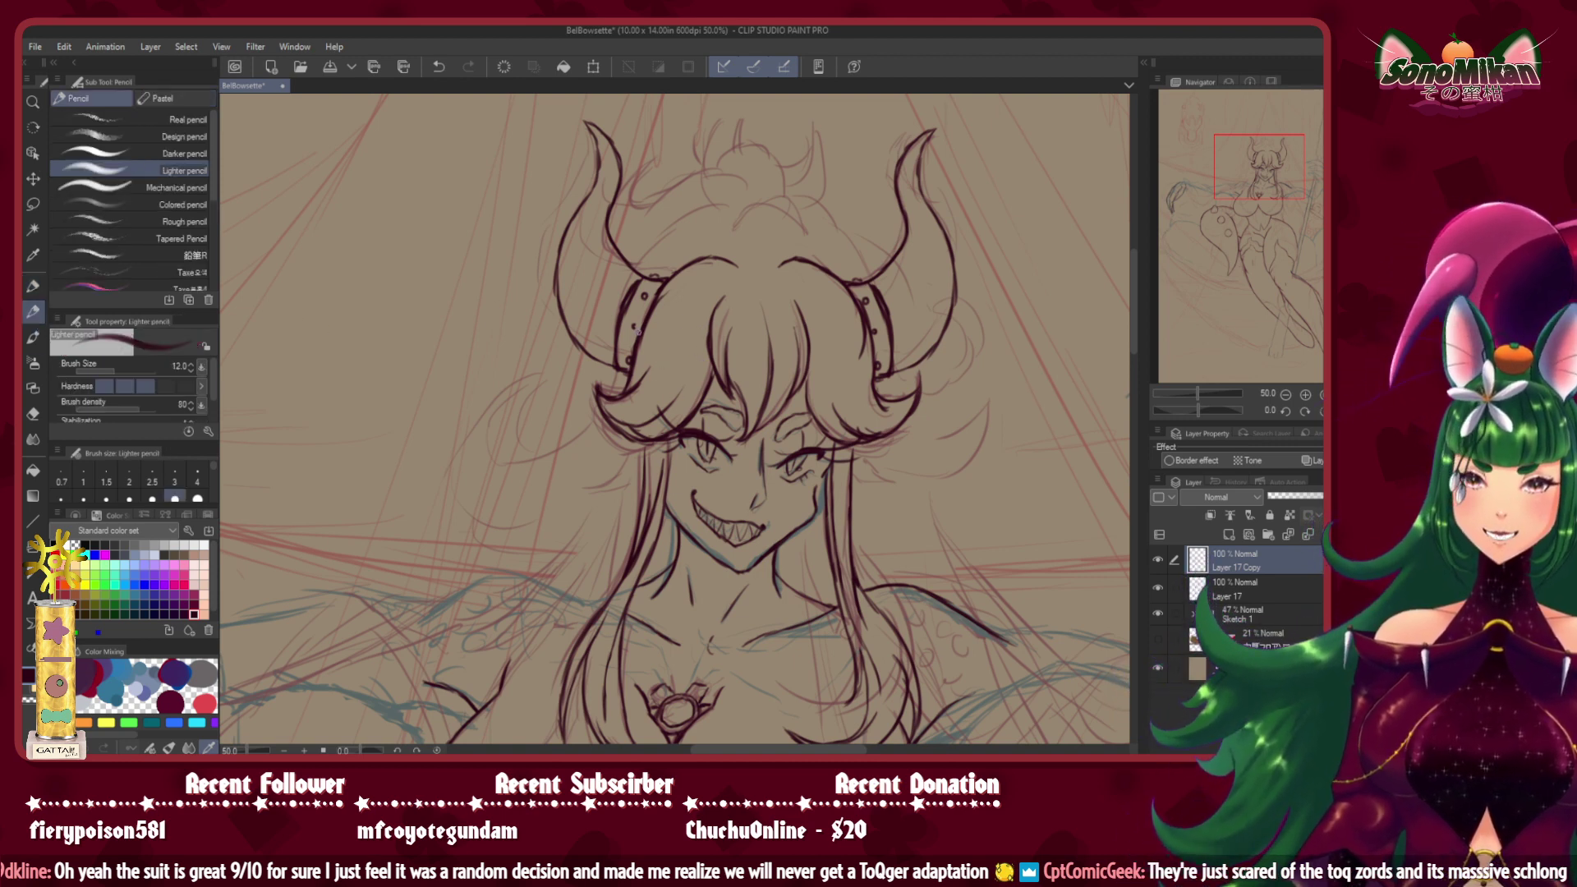
{"action": "scroll", "coordinate": [636, 345], "scroll_direction": "up", "scroll_amount": 3}
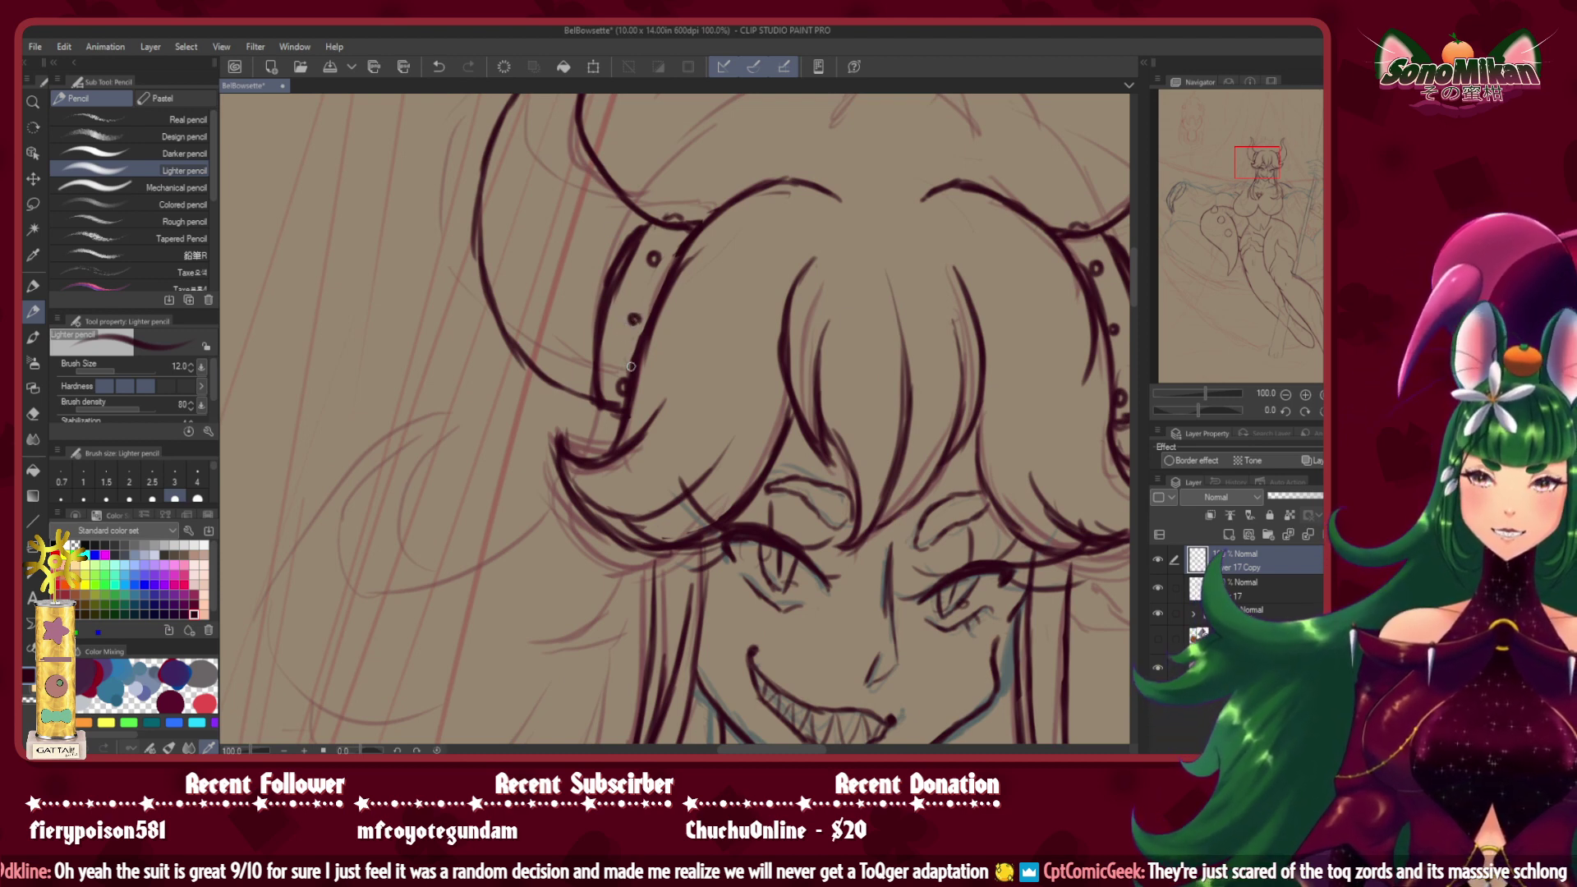
{"action": "left_click", "coordinate": [176, 153]}
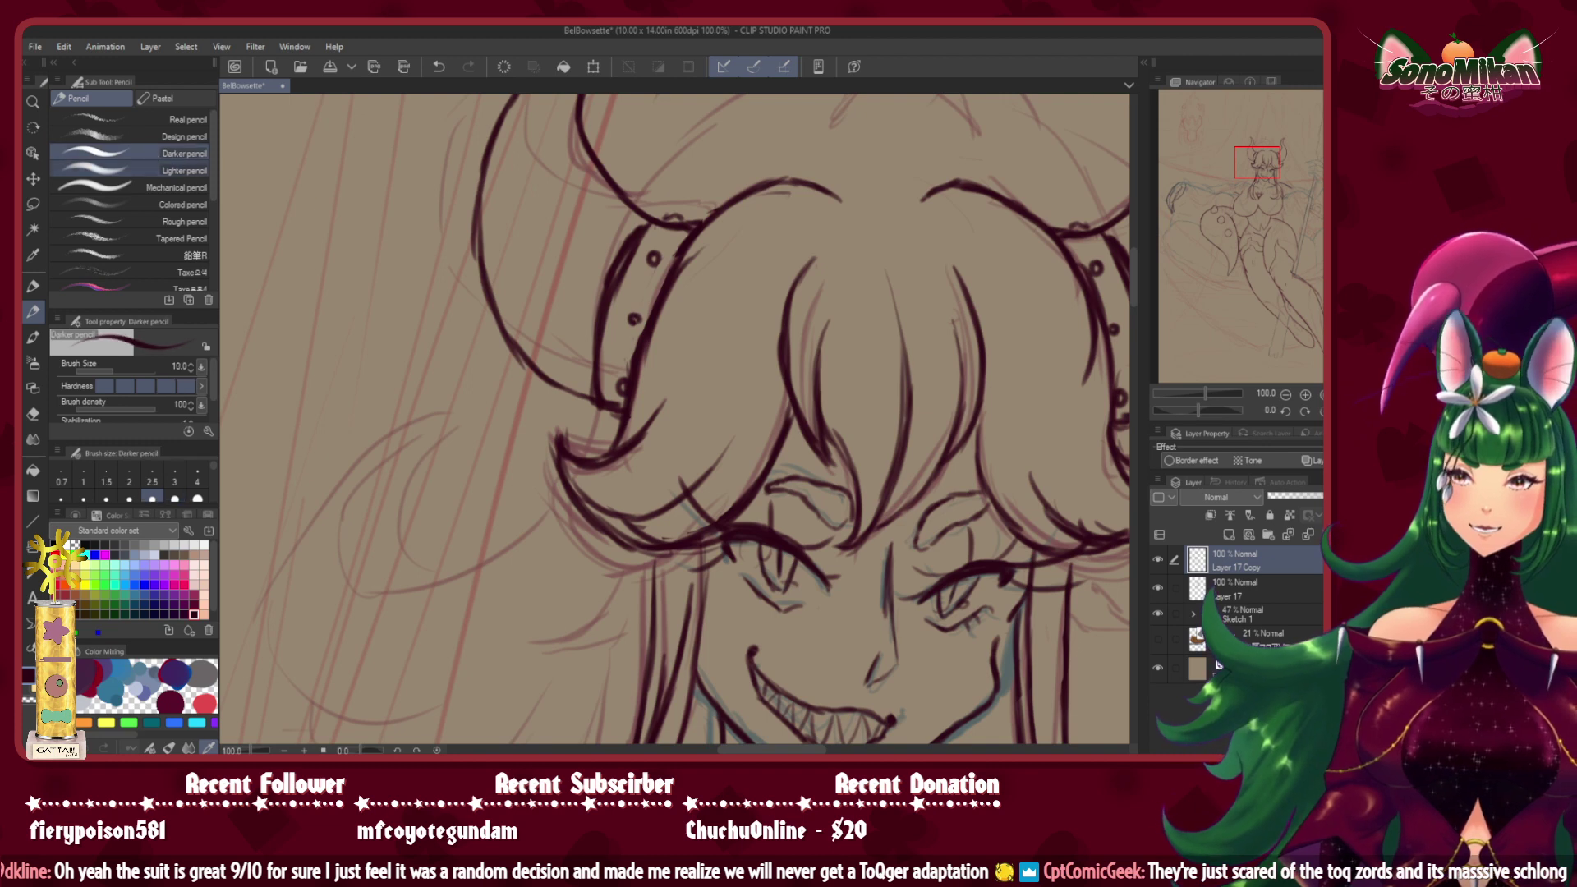
{"action": "key", "text": "ctrl+z"}
{"action": "key", "text": "ctrl+z"}
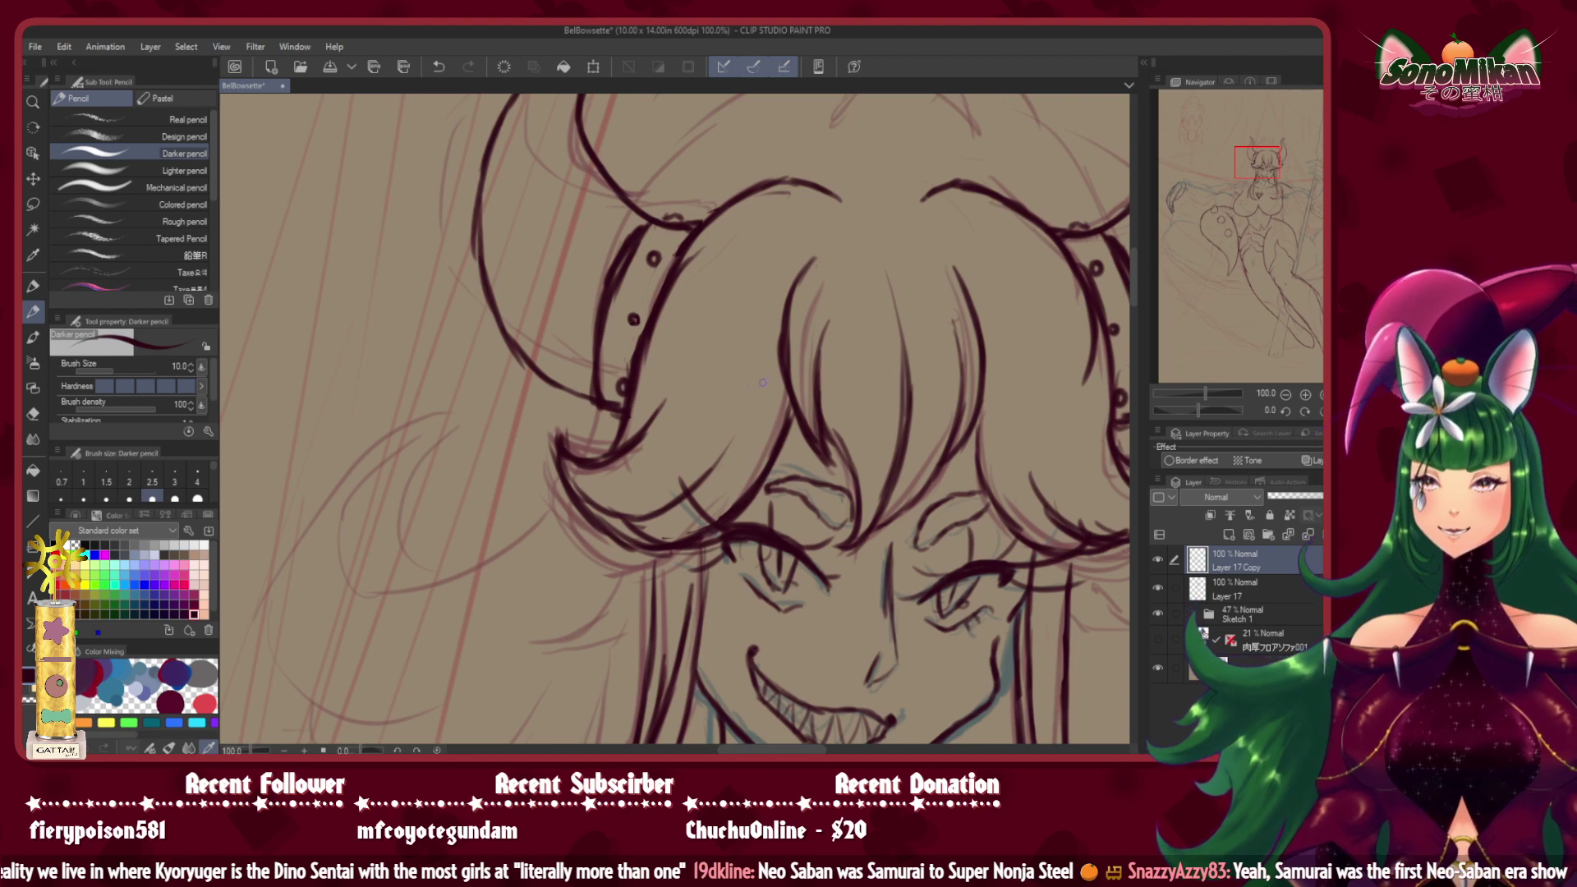
Examine the inked lines of the face, fringe and horns and the rough sketch around the shoulder.
{"action": "left_click_drag", "start_coordinate": [865, 306], "coordinate": [761, 507]}
{"action": "left_click_drag", "start_coordinate": [796, 725], "coordinate": [932, 115]}
{"action": "left_click_drag", "start_coordinate": [830, 370], "coordinate": [865, 623]}
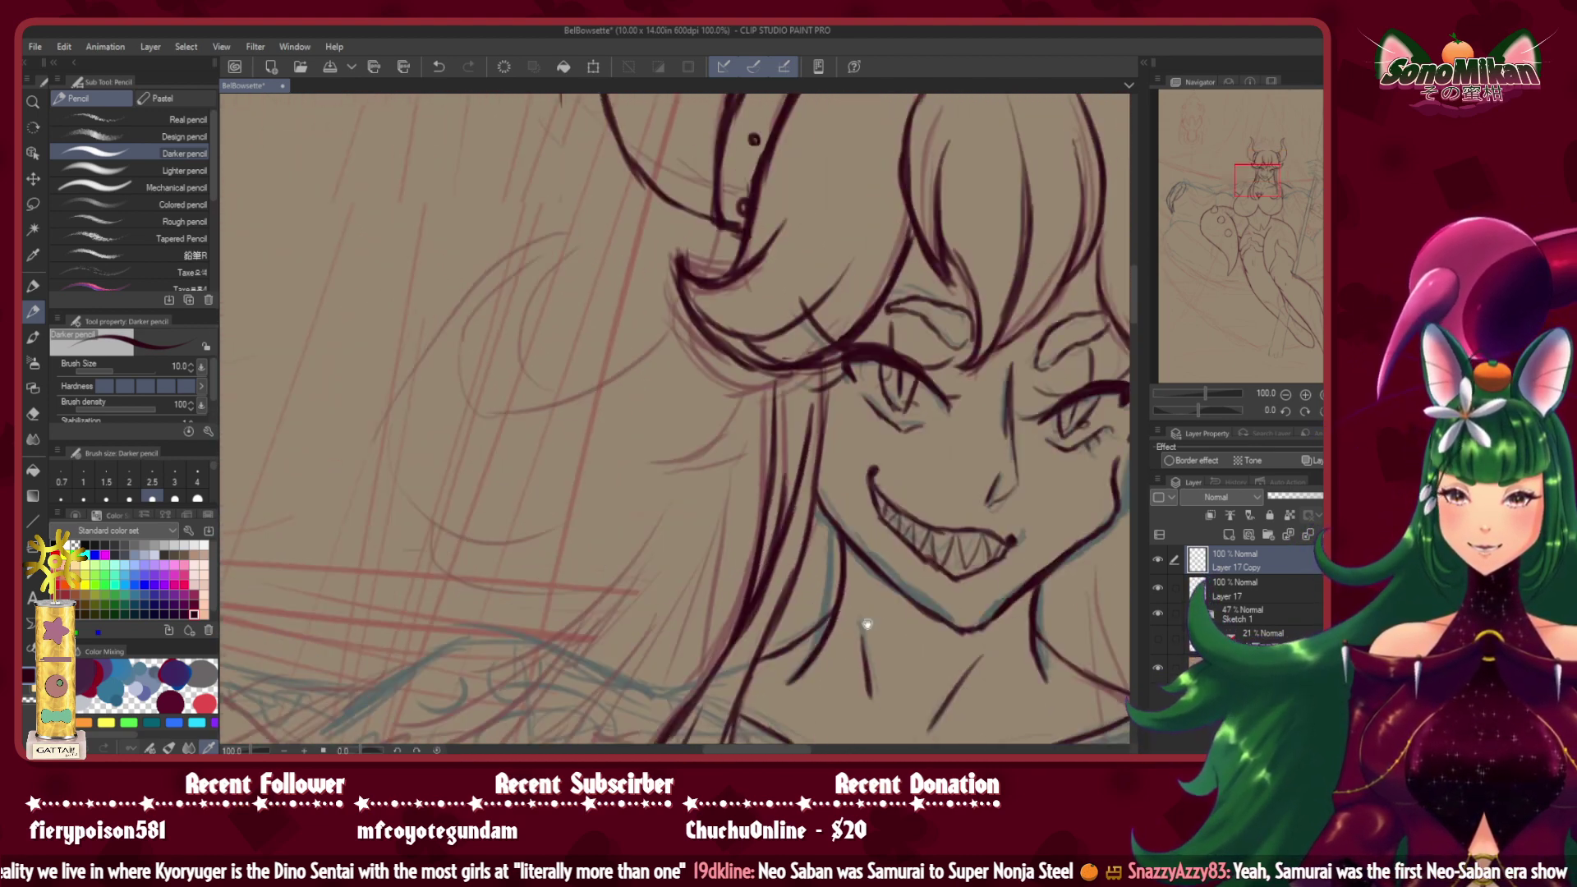
{"action": "left_click_drag", "start_coordinate": [986, 304], "coordinate": [564, 664]}
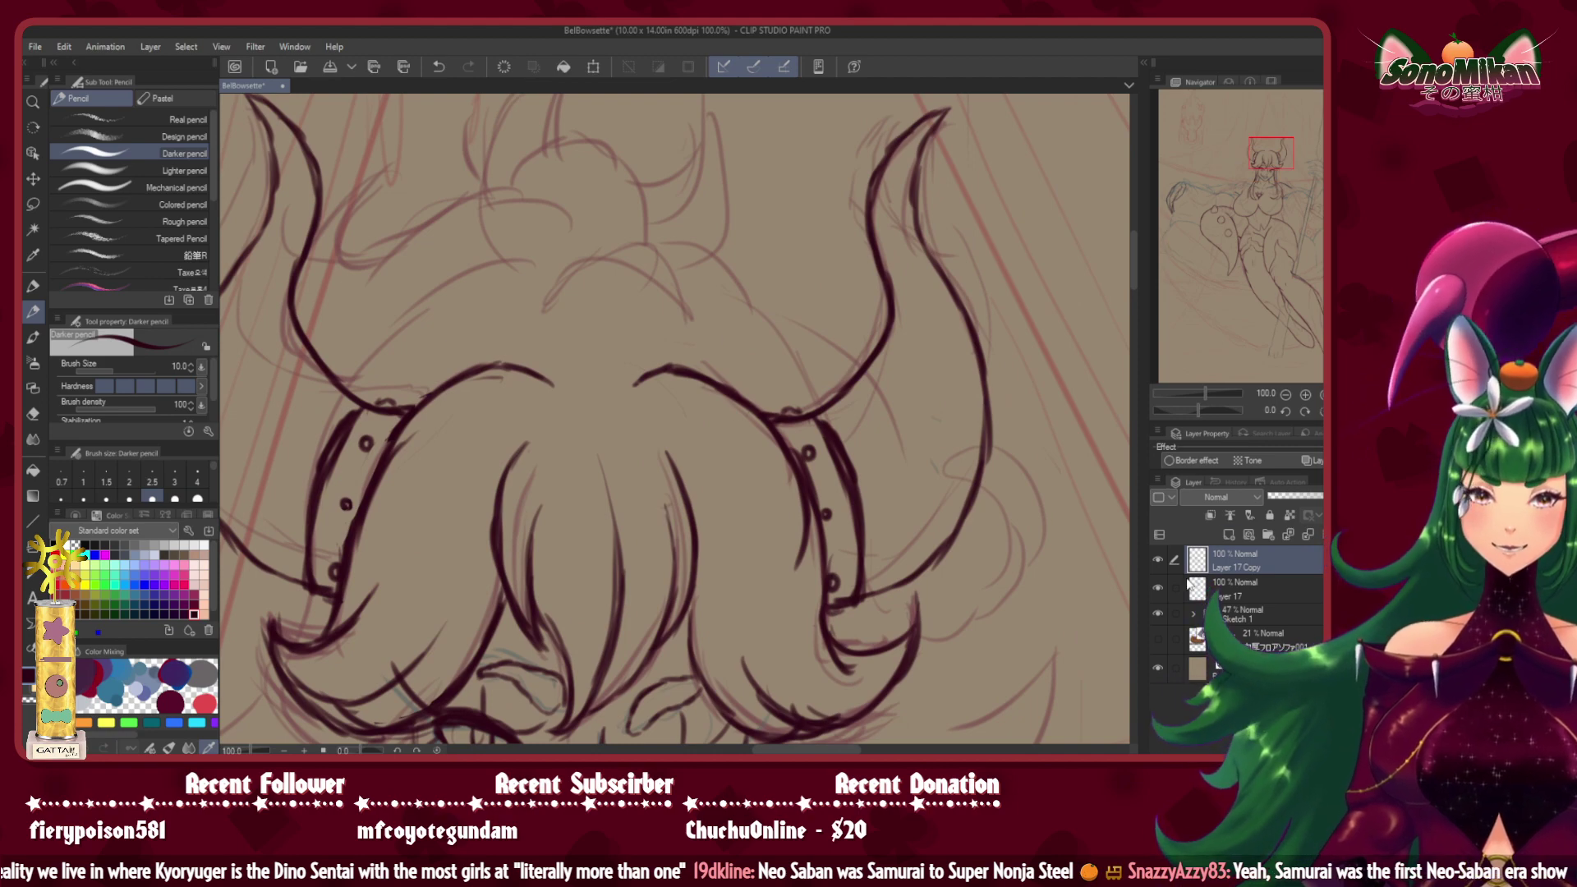
{"action": "left_click_drag", "start_coordinate": [697, 390], "coordinate": [814, 331]}
{"action": "mouse_move", "coordinate": [862, 606]}
{"action": "left_mouse_down"}
{"action": "mouse_move", "coordinate": [754, 313]}
{"action": "mouse_move", "coordinate": [1023, 155]}
{"action": "left_mouse_up"}
{"action": "mouse_move", "coordinate": [884, 346]}
{"action": "left_mouse_down"}
{"action": "mouse_move", "coordinate": [926, 274]}
{"action": "mouse_move", "coordinate": [1024, 192]}
{"action": "left_mouse_up"}
{"action": "left_click_drag", "start_coordinate": [925, 338], "coordinate": [1101, 329]}
{"action": "mouse_move", "coordinate": [903, 324]}
{"action": "left_mouse_down"}
{"action": "mouse_move", "coordinate": [1000, 317]}
{"action": "mouse_move", "coordinate": [1089, 214]}
{"action": "left_mouse_up"}
{"action": "mouse_move", "coordinate": [939, 285]}
{"action": "left_mouse_down"}
{"action": "mouse_move", "coordinate": [1106, 391]}
{"action": "mouse_move", "coordinate": [986, 239]}
{"action": "mouse_move", "coordinate": [1292, 279]}
{"action": "mouse_move", "coordinate": [1273, 309]}
{"action": "mouse_move", "coordinate": [1428, 304]}
{"action": "left_mouse_up"}
{"action": "left_click_drag", "start_coordinate": [662, 415], "coordinate": [447, 362]}
{"action": "mouse_move", "coordinate": [839, 396]}
{"action": "left_mouse_down"}
{"action": "mouse_move", "coordinate": [602, 482]}
{"action": "mouse_move", "coordinate": [590, 523]}
{"action": "left_mouse_up"}
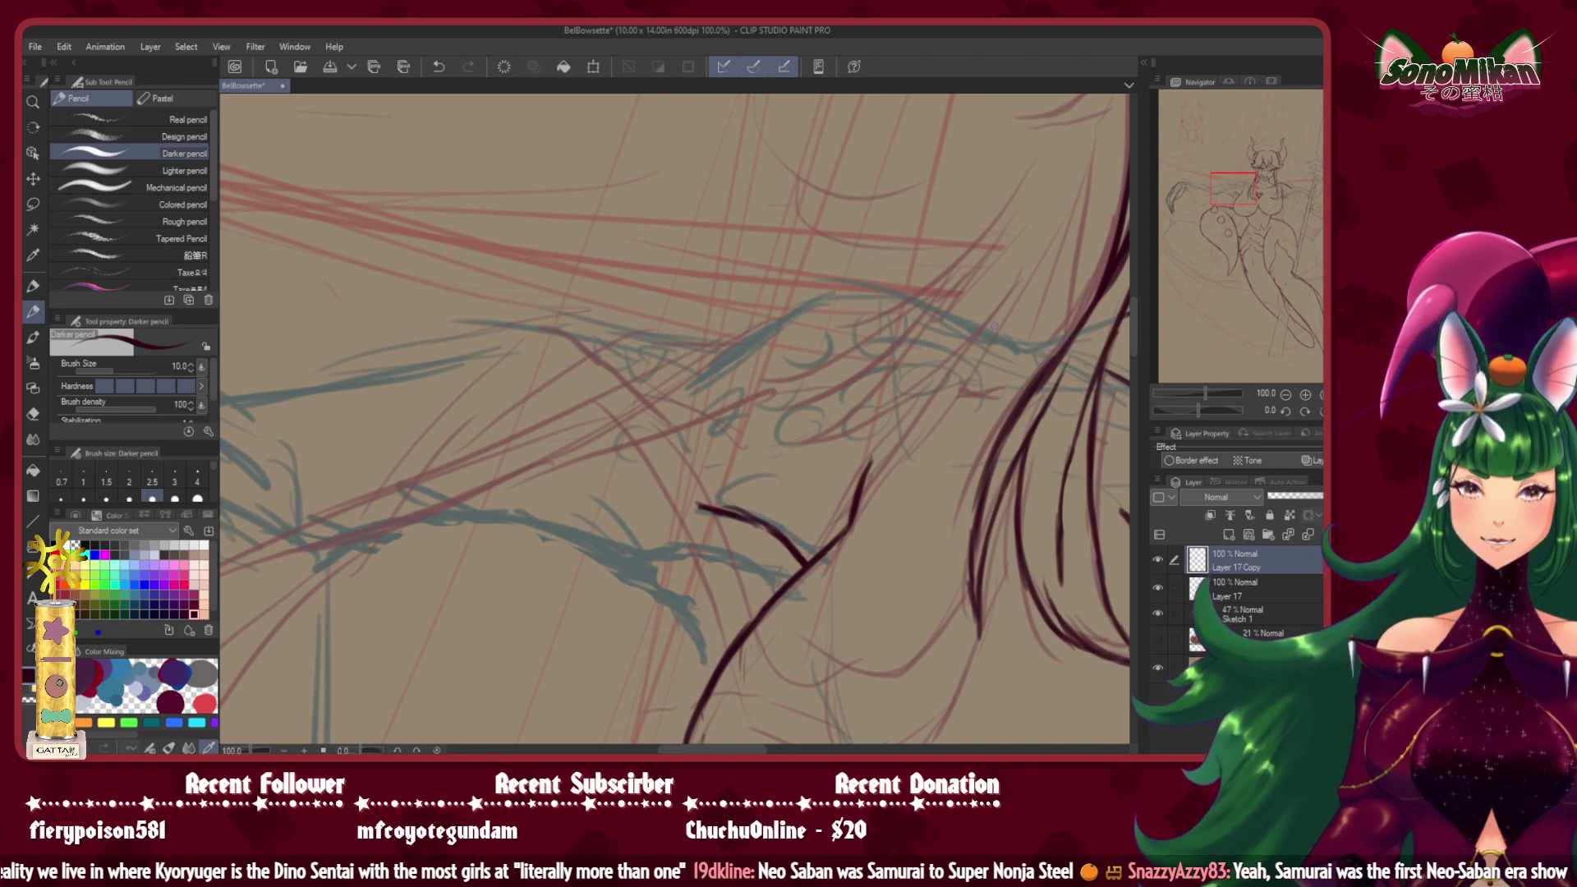
Try to draw a loose hair strand from beside the long side lock toward the shoulder with the Darker pencil.
{"action": "left_click_drag", "start_coordinate": [988, 304], "coordinate": [878, 465]}
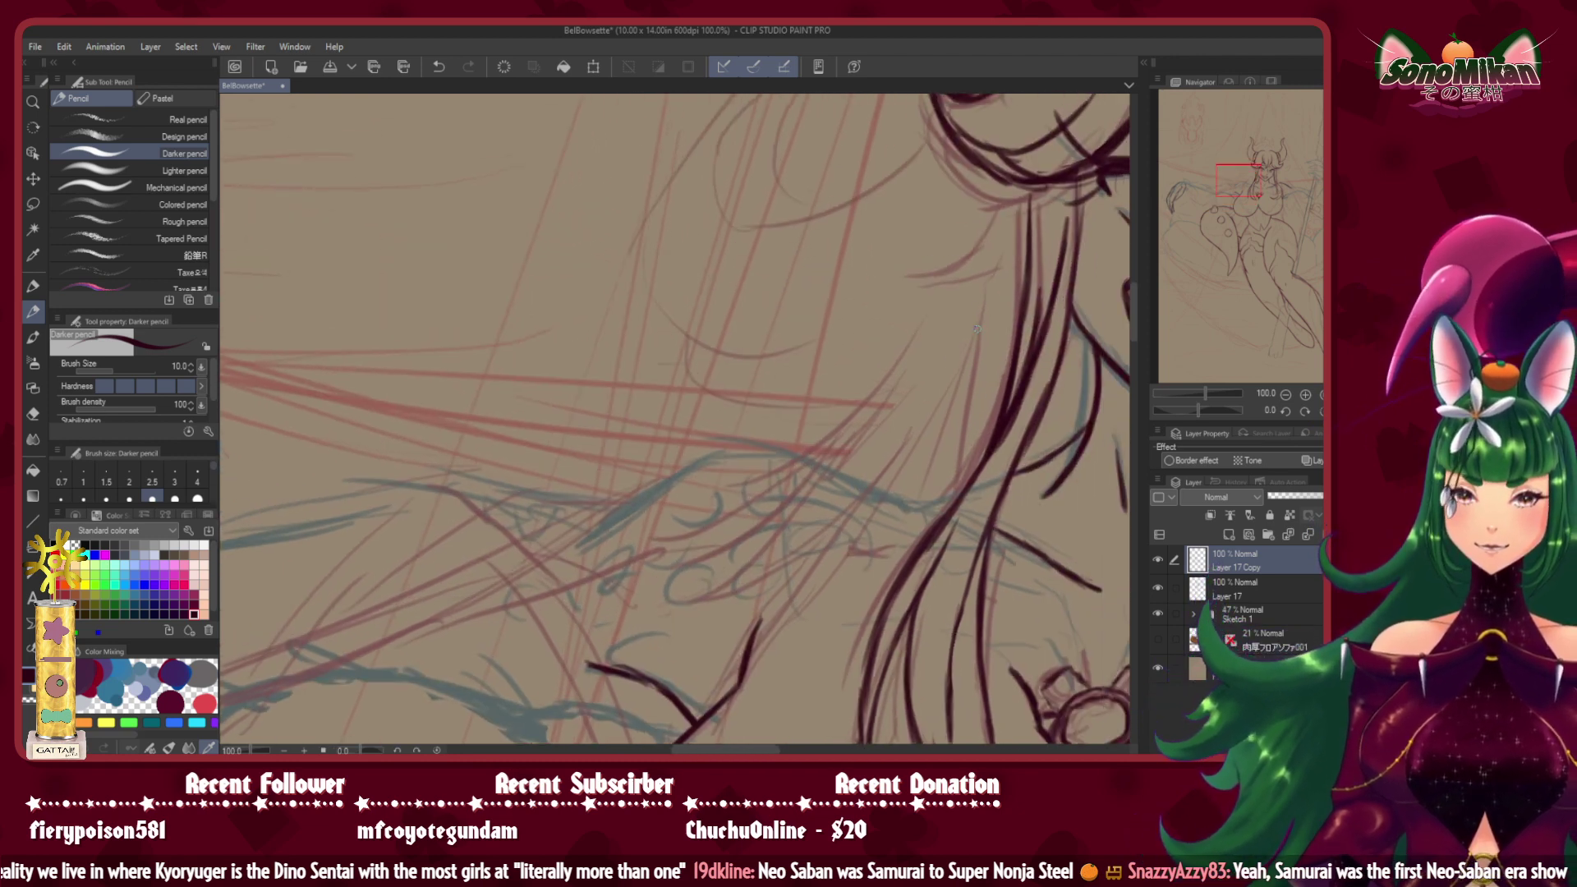
{"action": "mouse_move", "coordinate": [976, 329]}
{"action": "left_mouse_down"}
{"action": "mouse_move", "coordinate": [950, 400]}
{"action": "mouse_move", "coordinate": [872, 508]}
{"action": "mouse_move", "coordinate": [752, 586]}
{"action": "left_mouse_up"}
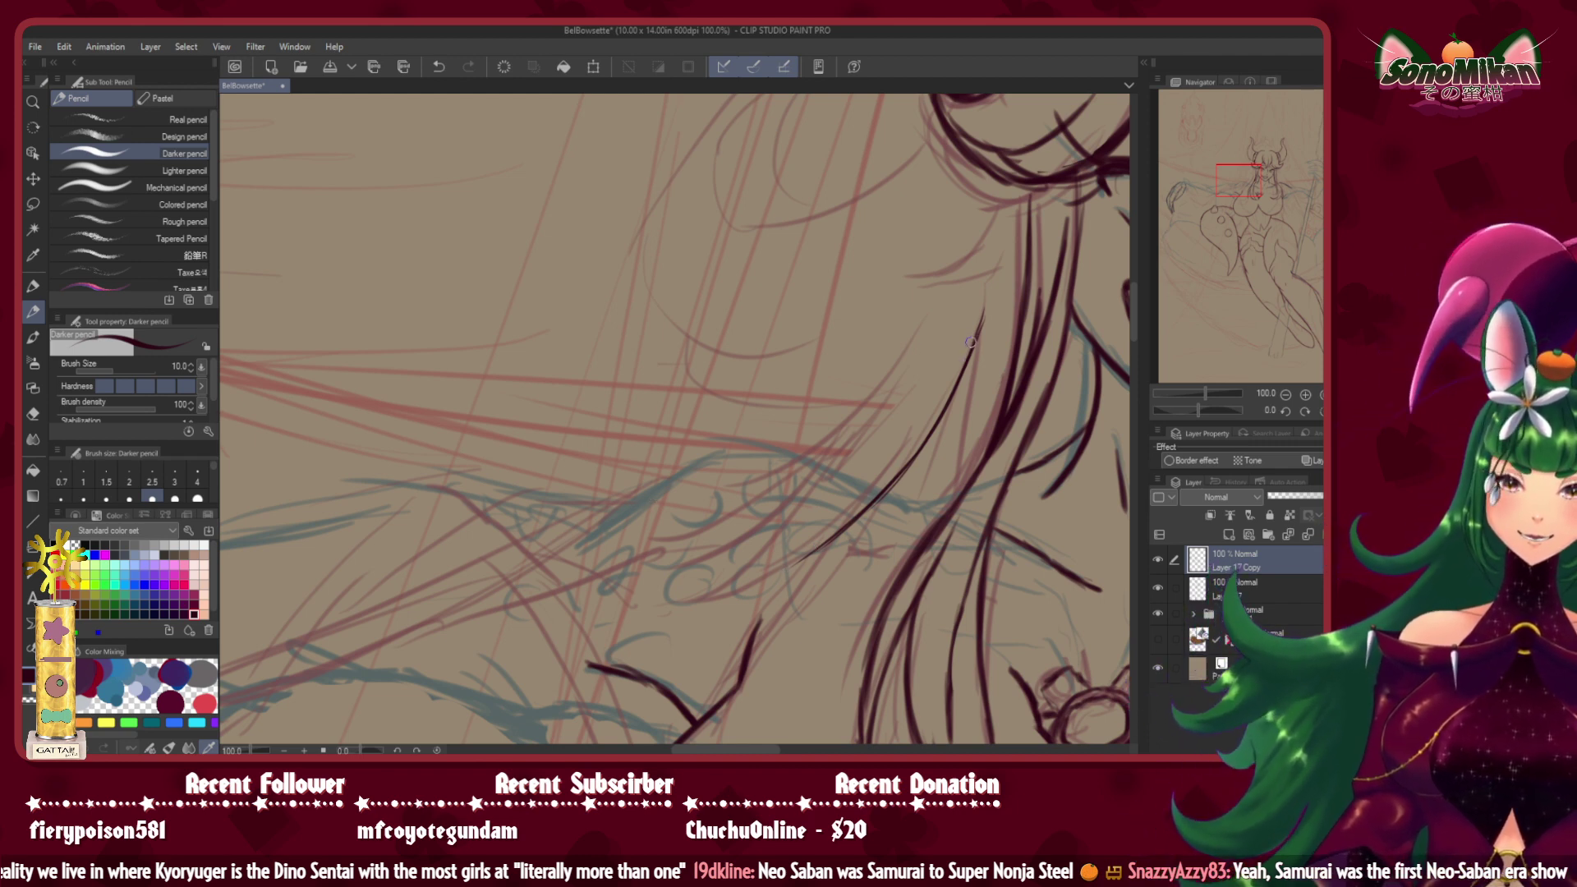
{"action": "left_click_drag", "start_coordinate": [984, 315], "coordinate": [844, 524]}
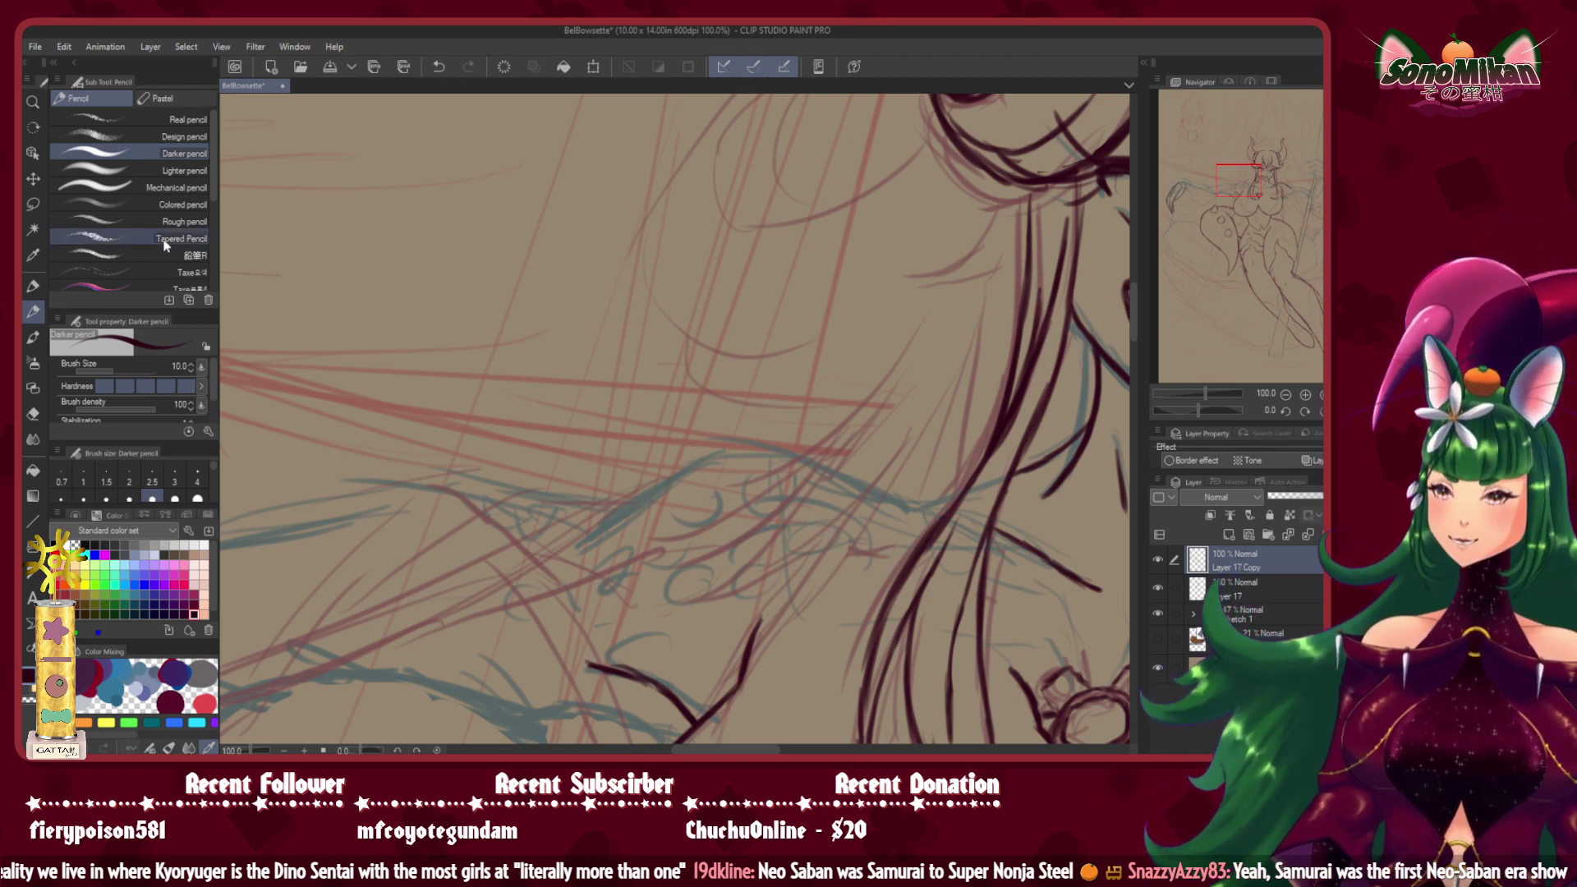
Draw a long curved hair strand from beside the side lock across the shoulder with the Lighter pencil at size 8, undoing the overlong end.
{"action": "left_click", "coordinate": [127, 171]}
{"action": "key", "text": "bracketleft"}
{"action": "key", "text": "bracketleft"}
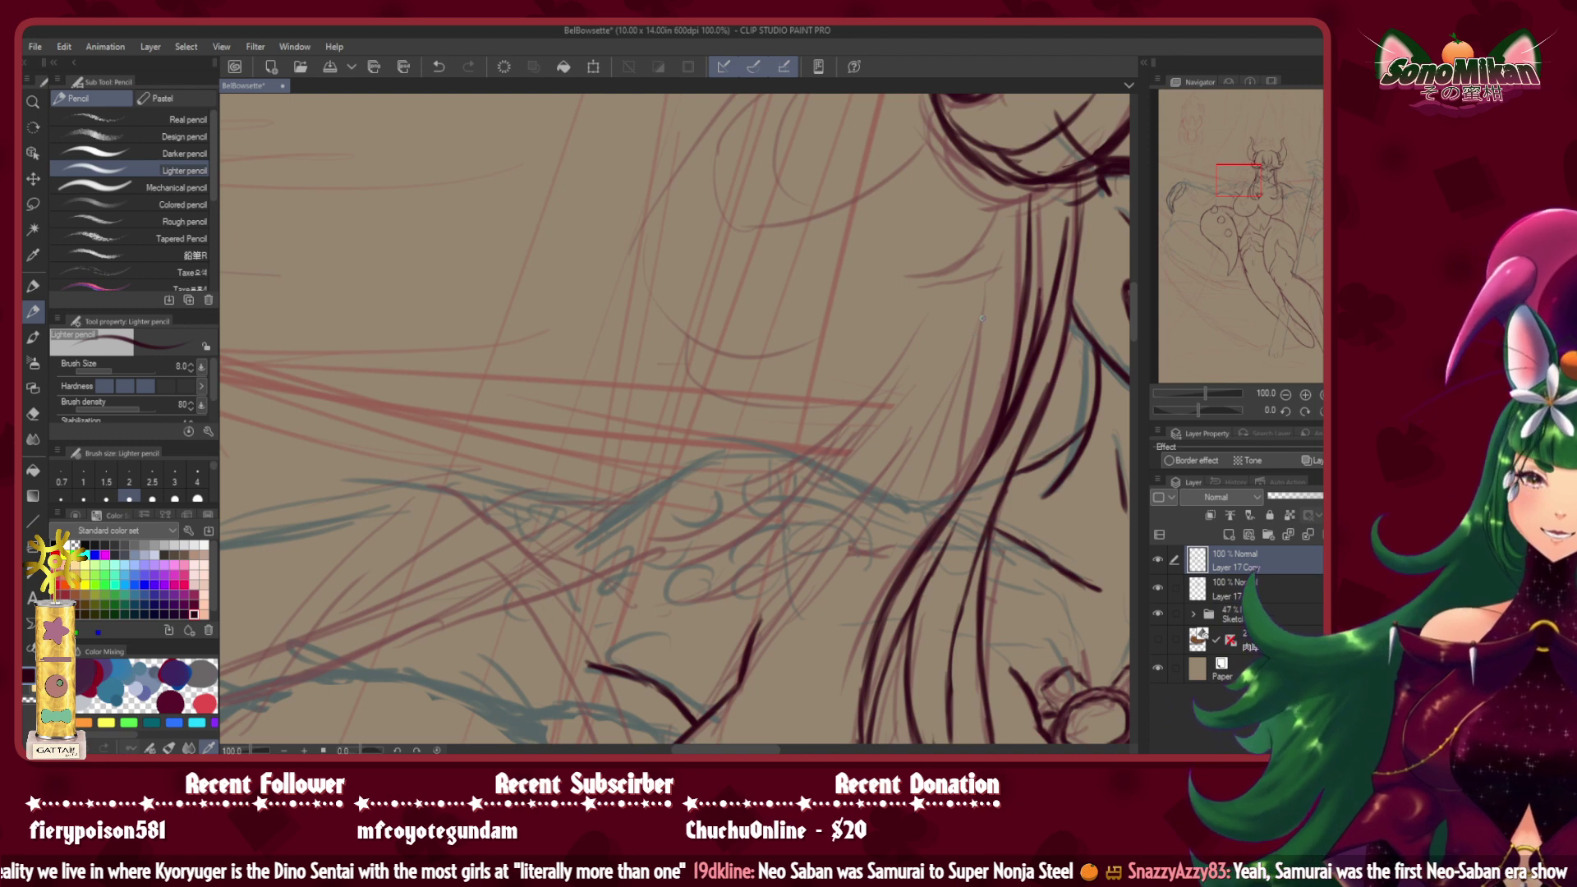
{"action": "left_click_drag", "start_coordinate": [983, 318], "coordinate": [885, 491]}
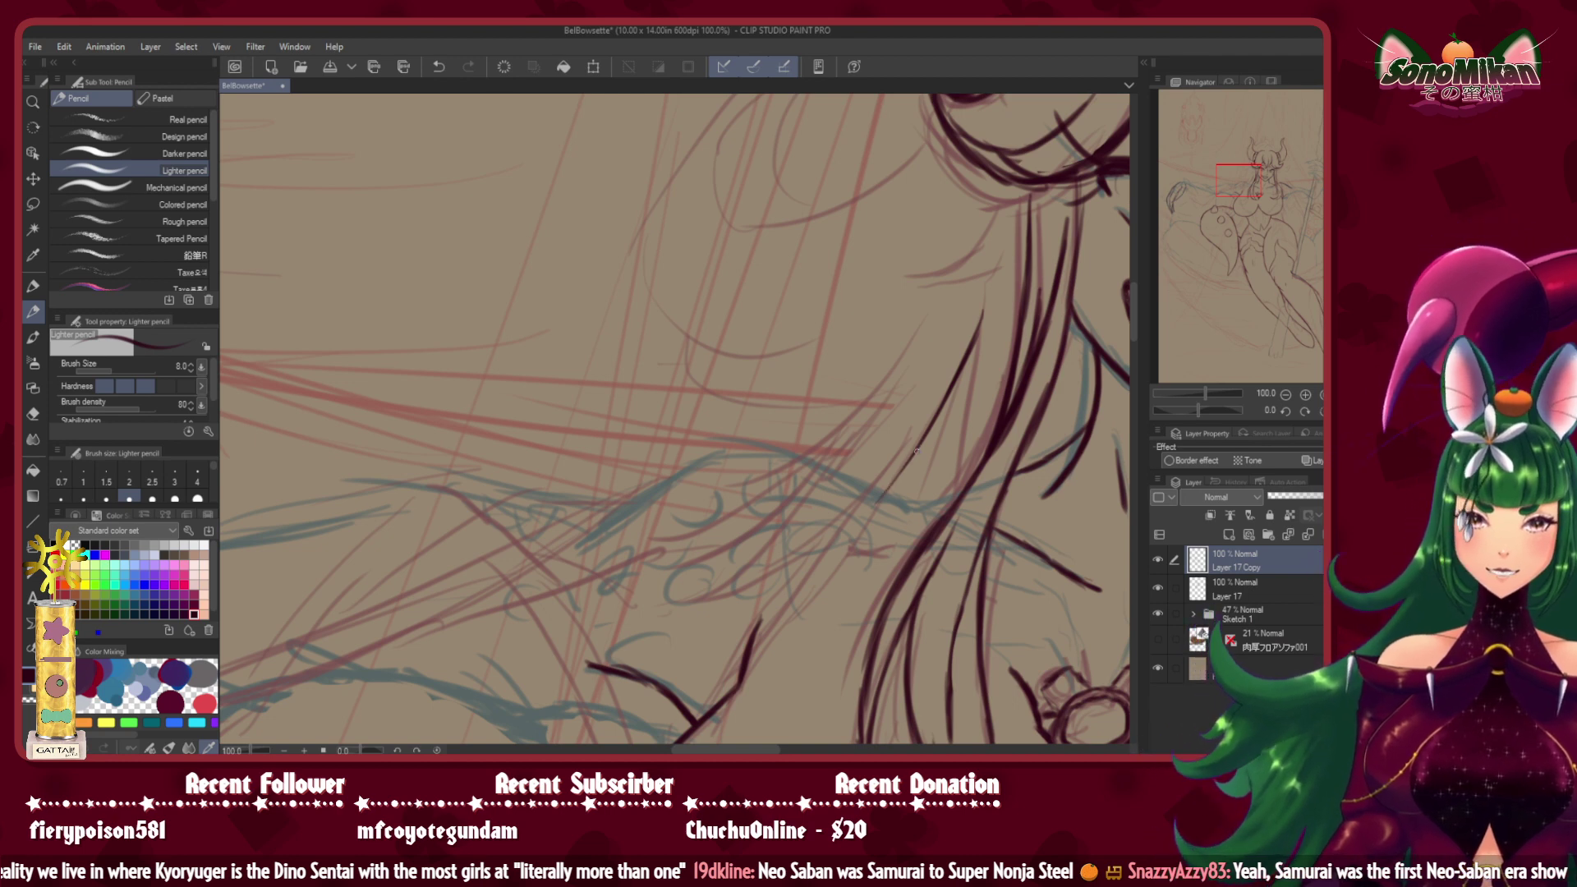
{"action": "mouse_move", "coordinate": [913, 455]}
{"action": "left_mouse_down"}
{"action": "mouse_move", "coordinate": [821, 555]}
{"action": "mouse_move", "coordinate": [739, 583]}
{"action": "mouse_move", "coordinate": [519, 555]}
{"action": "left_mouse_up"}
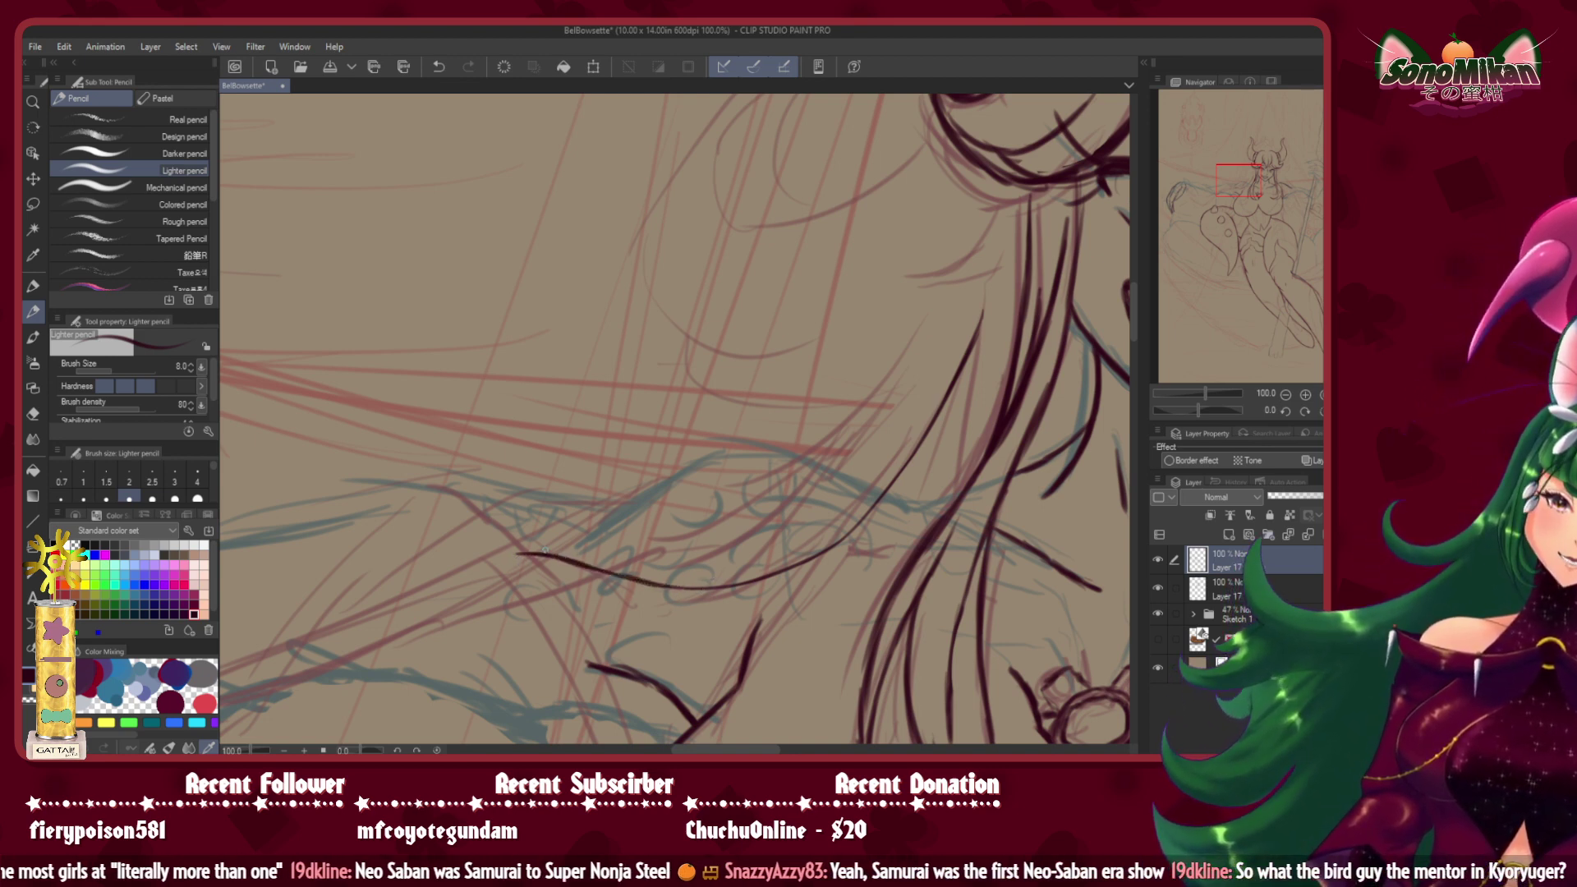
{"action": "key", "text": "ctrl+z"}
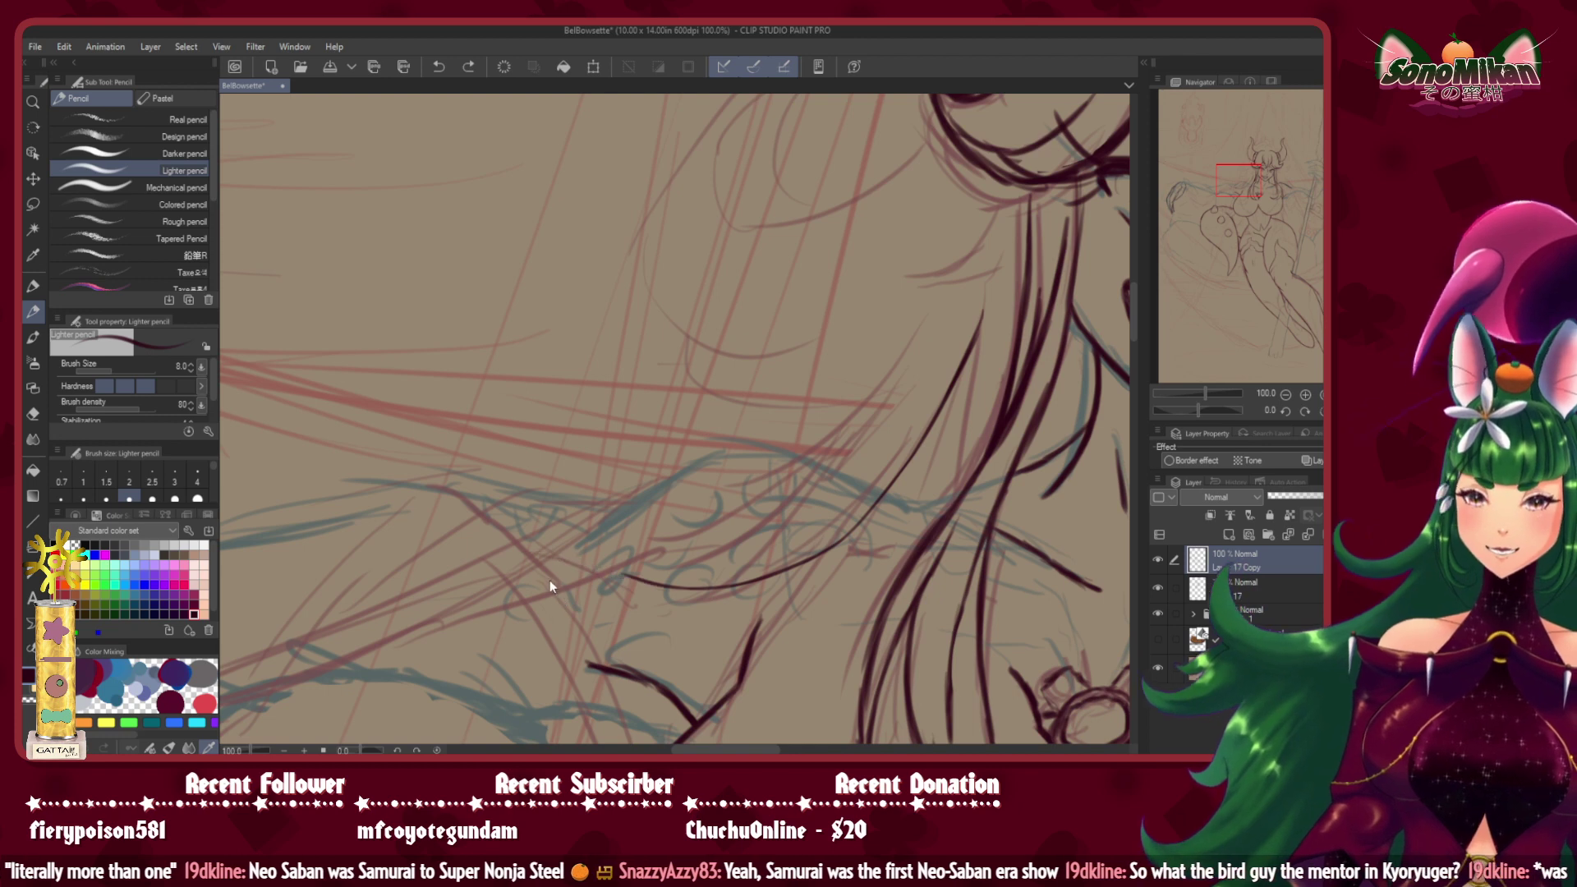
Rotate the canvas to 20 degrees and draw a short stroke for the strand's tip above its open end.
{"action": "key", "text": "asciicircum"}
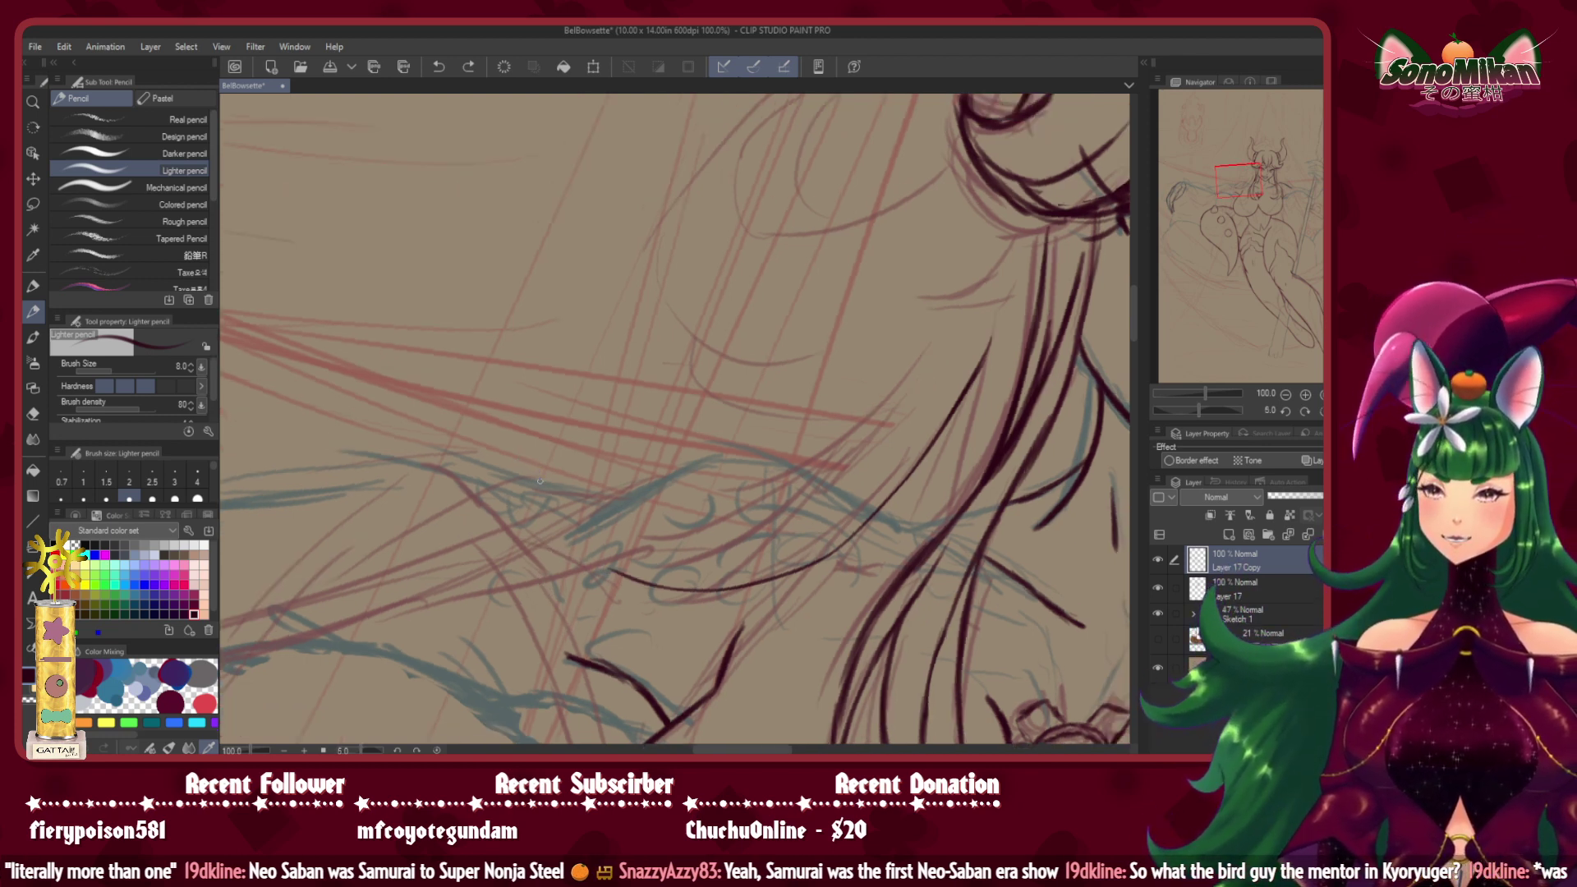
{"action": "key", "text": "asciicircum"}
{"action": "key", "text": "asciicircum"}
{"action": "key", "text": "asciicircum"}
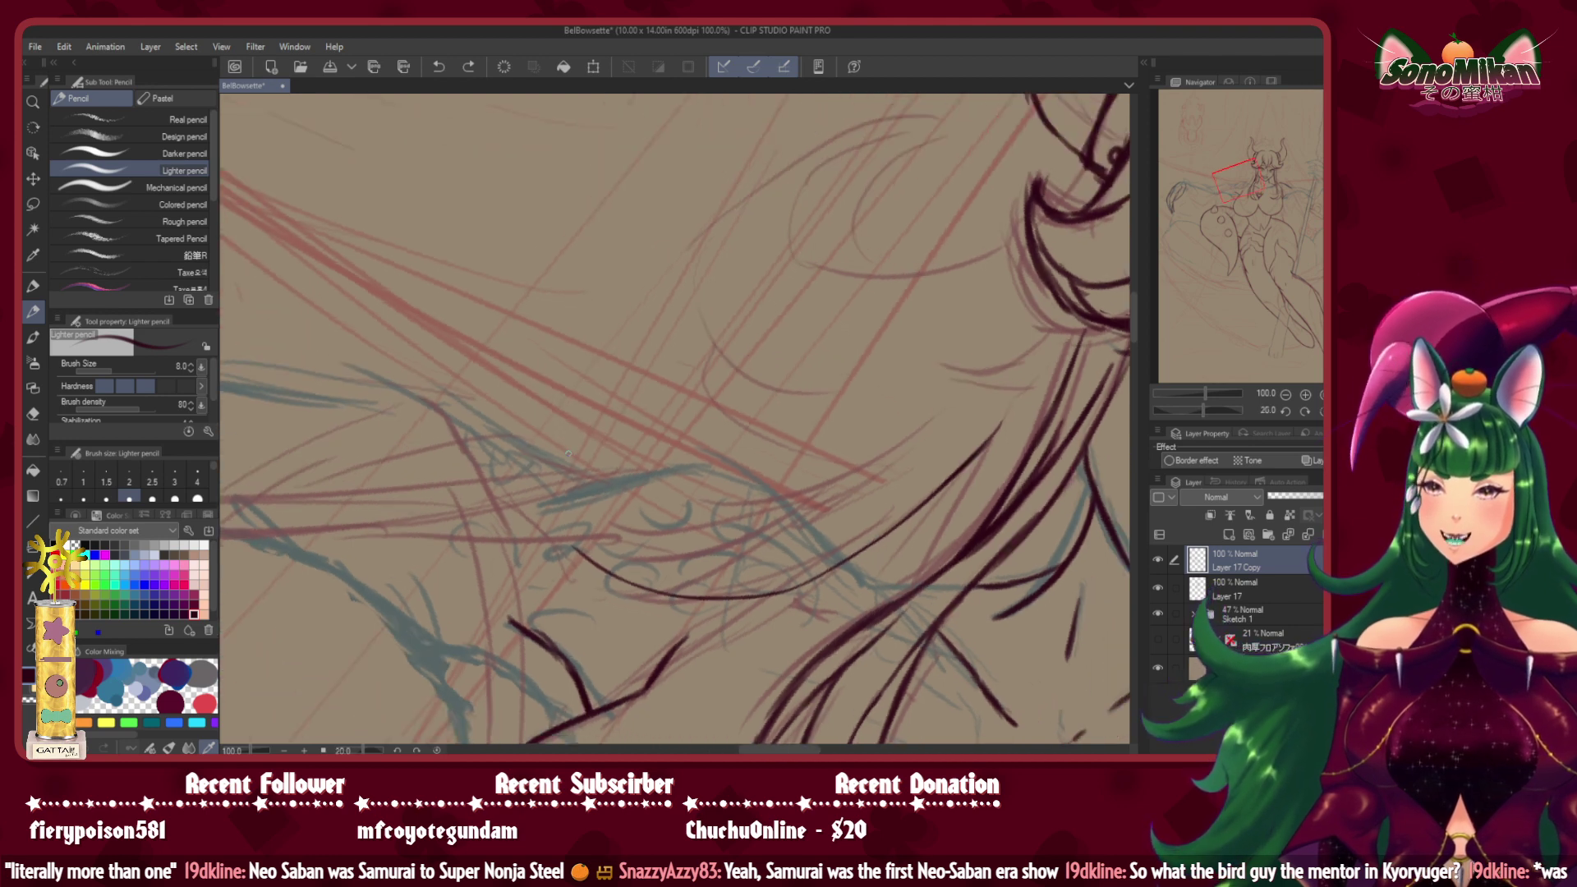
{"action": "left_click_drag", "start_coordinate": [599, 496], "coordinate": [619, 450]}
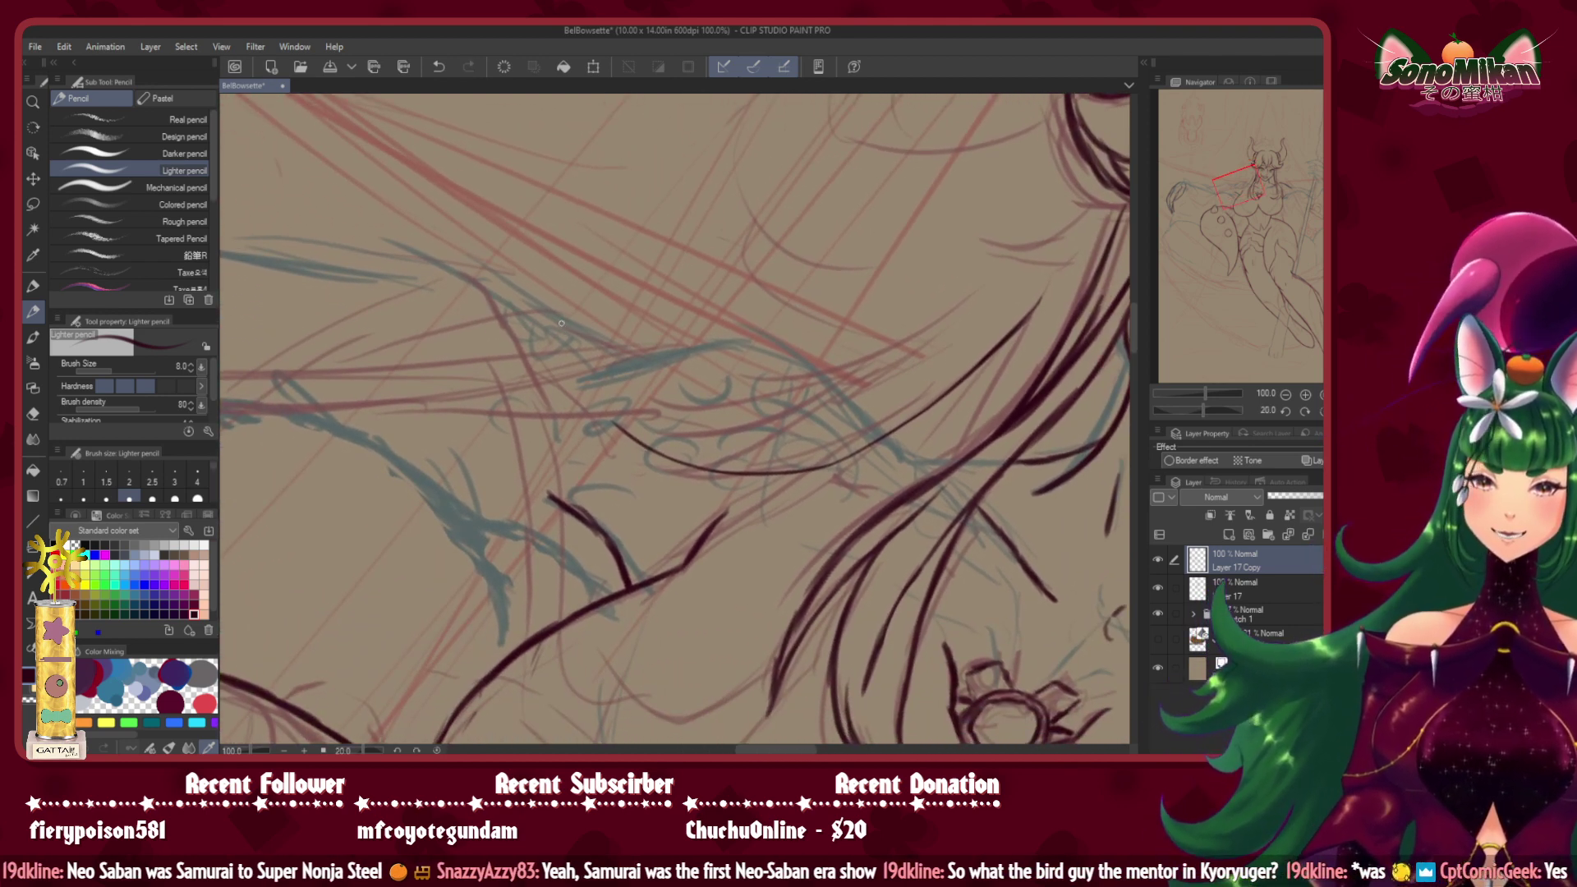
{"action": "left_click_drag", "start_coordinate": [563, 315], "coordinate": [594, 384]}
{"action": "key", "text": "ctrl+z"}
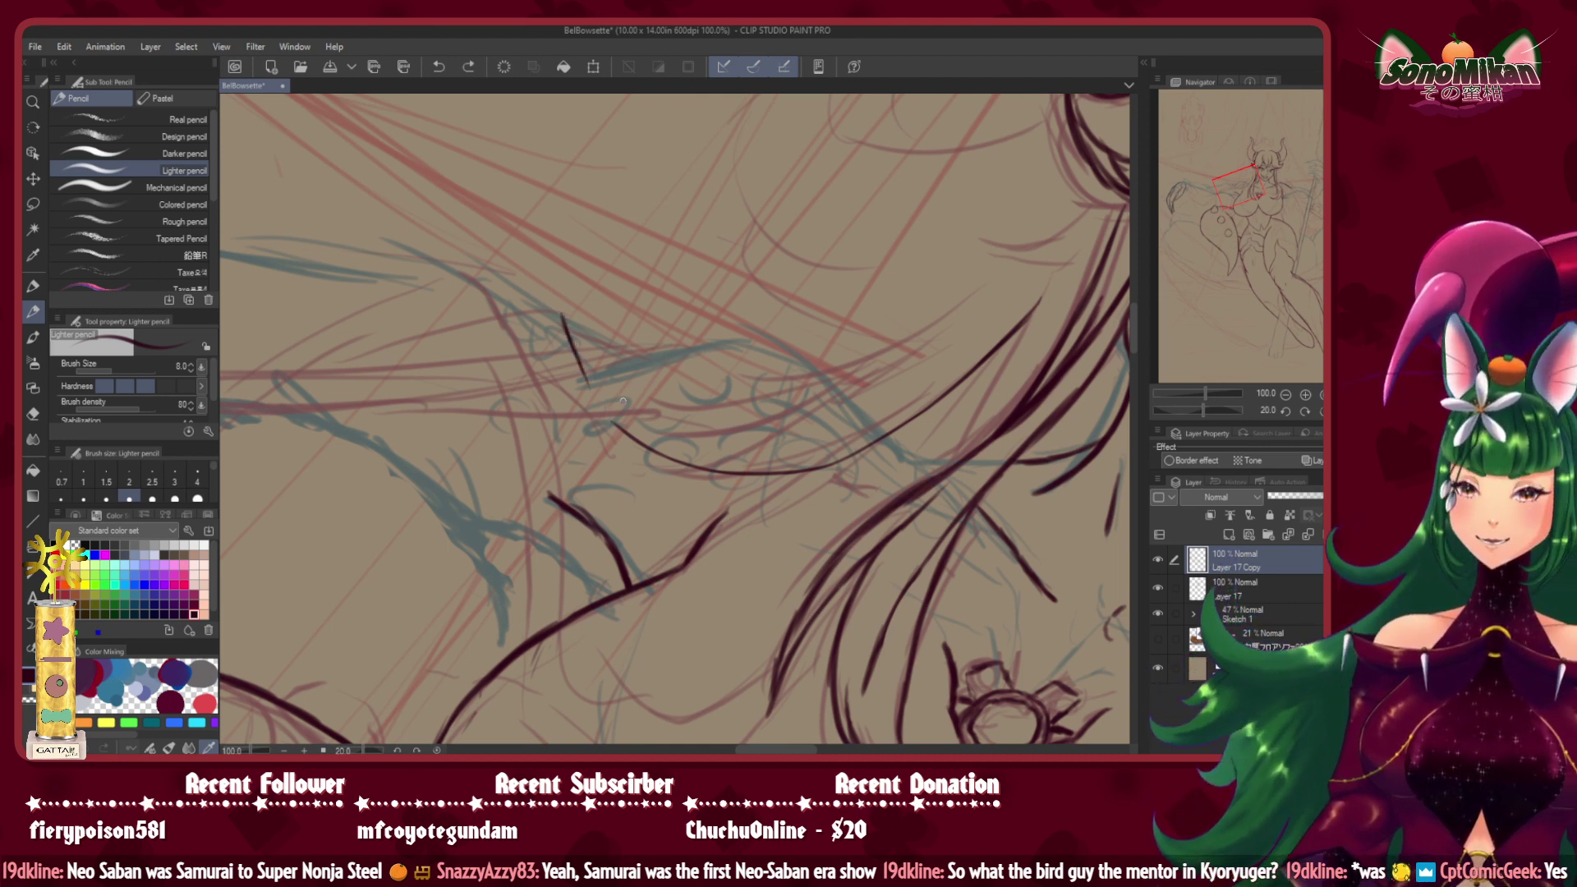
Rotate the canvas to 45 degrees and join the tip stroke to the strand's open end with a smooth curve.
{"action": "key", "text": "asciicircum"}
{"action": "key", "text": "asciicircum"}
{"action": "key", "text": "asciicircum"}
{"action": "key", "text": "asciicircum"}
{"action": "key", "text": "asciicircum"}
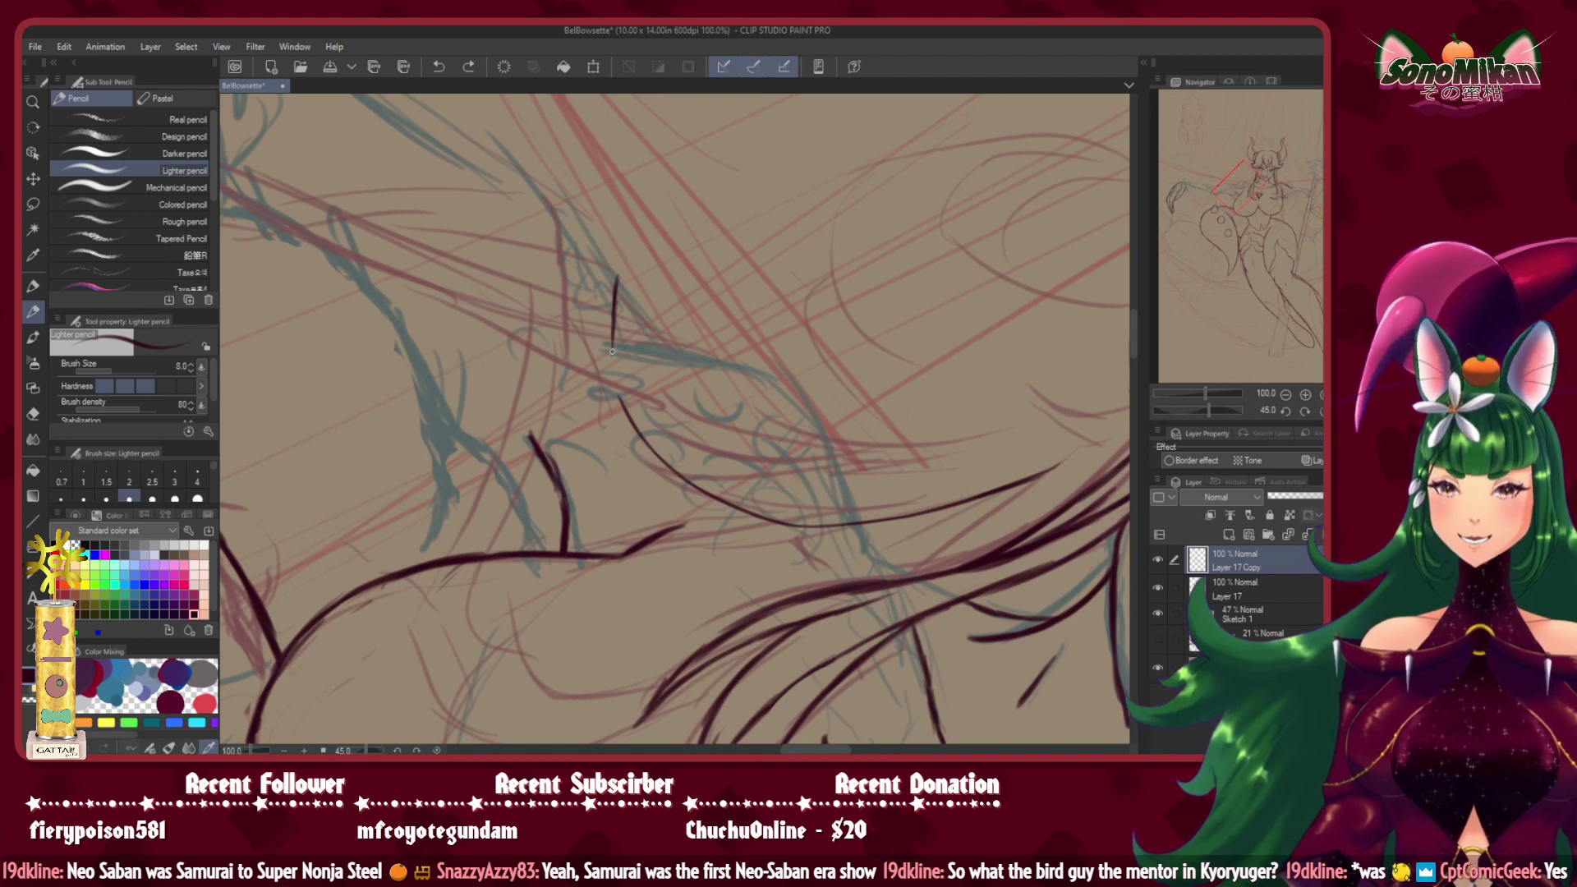
{"action": "left_click_drag", "start_coordinate": [612, 350], "coordinate": [621, 401]}
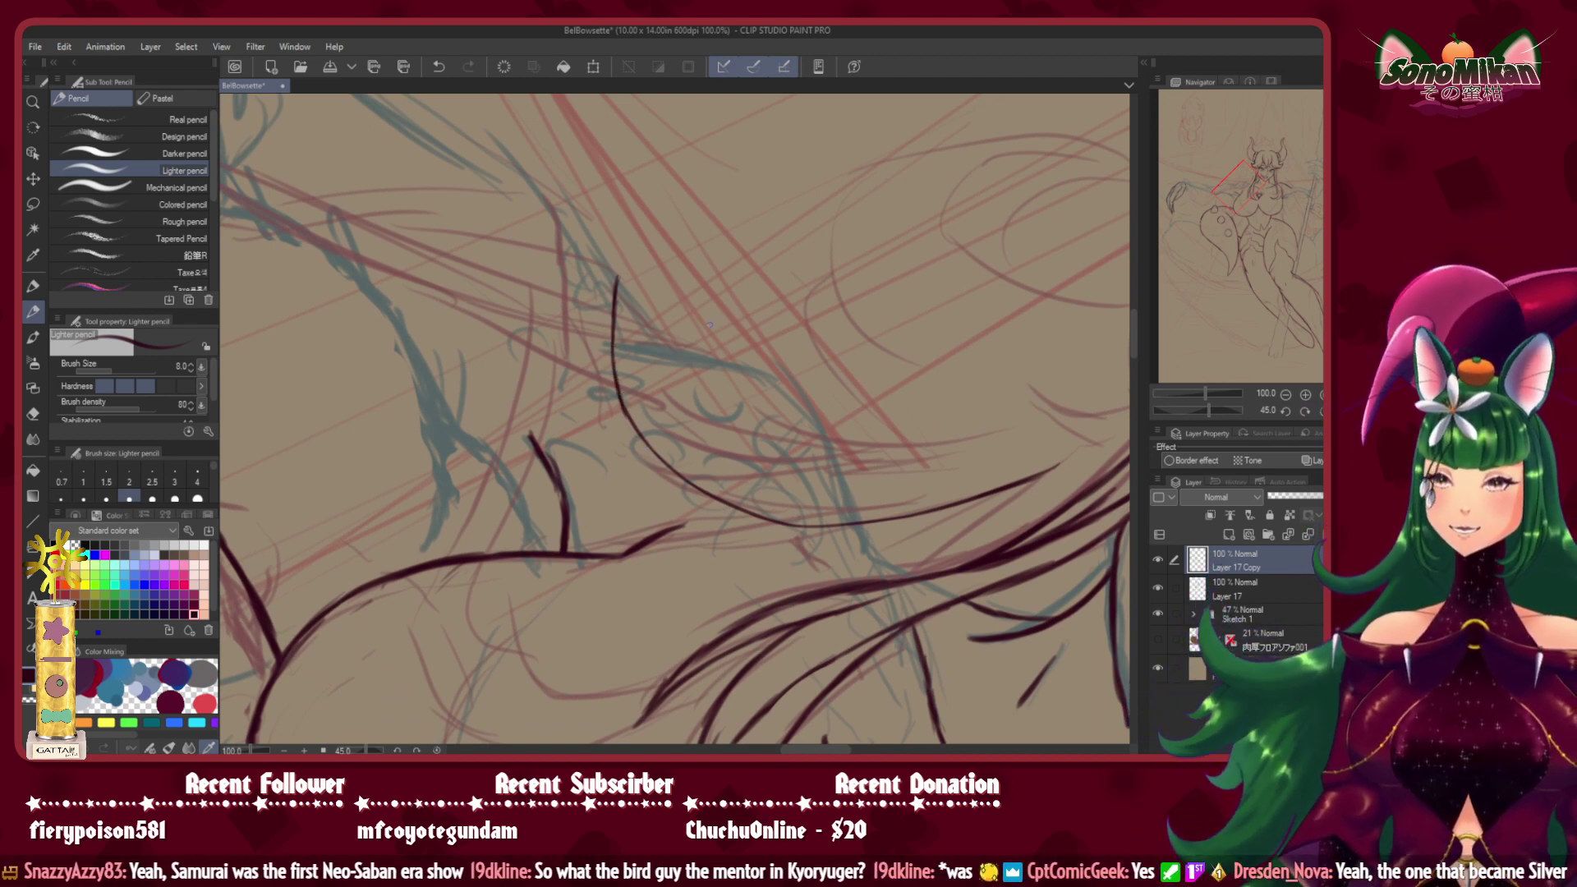
Reset the canvas rotation and draw a second hair strand from below the fringe down alongside the first strand.
{"action": "key", "text": "ctrl+at"}
{"action": "mouse_move", "coordinate": [692, 515]}
{"action": "left_mouse_down"}
{"action": "mouse_move", "coordinate": [721, 559]}
{"action": "mouse_move", "coordinate": [703, 634]}
{"action": "left_mouse_up"}
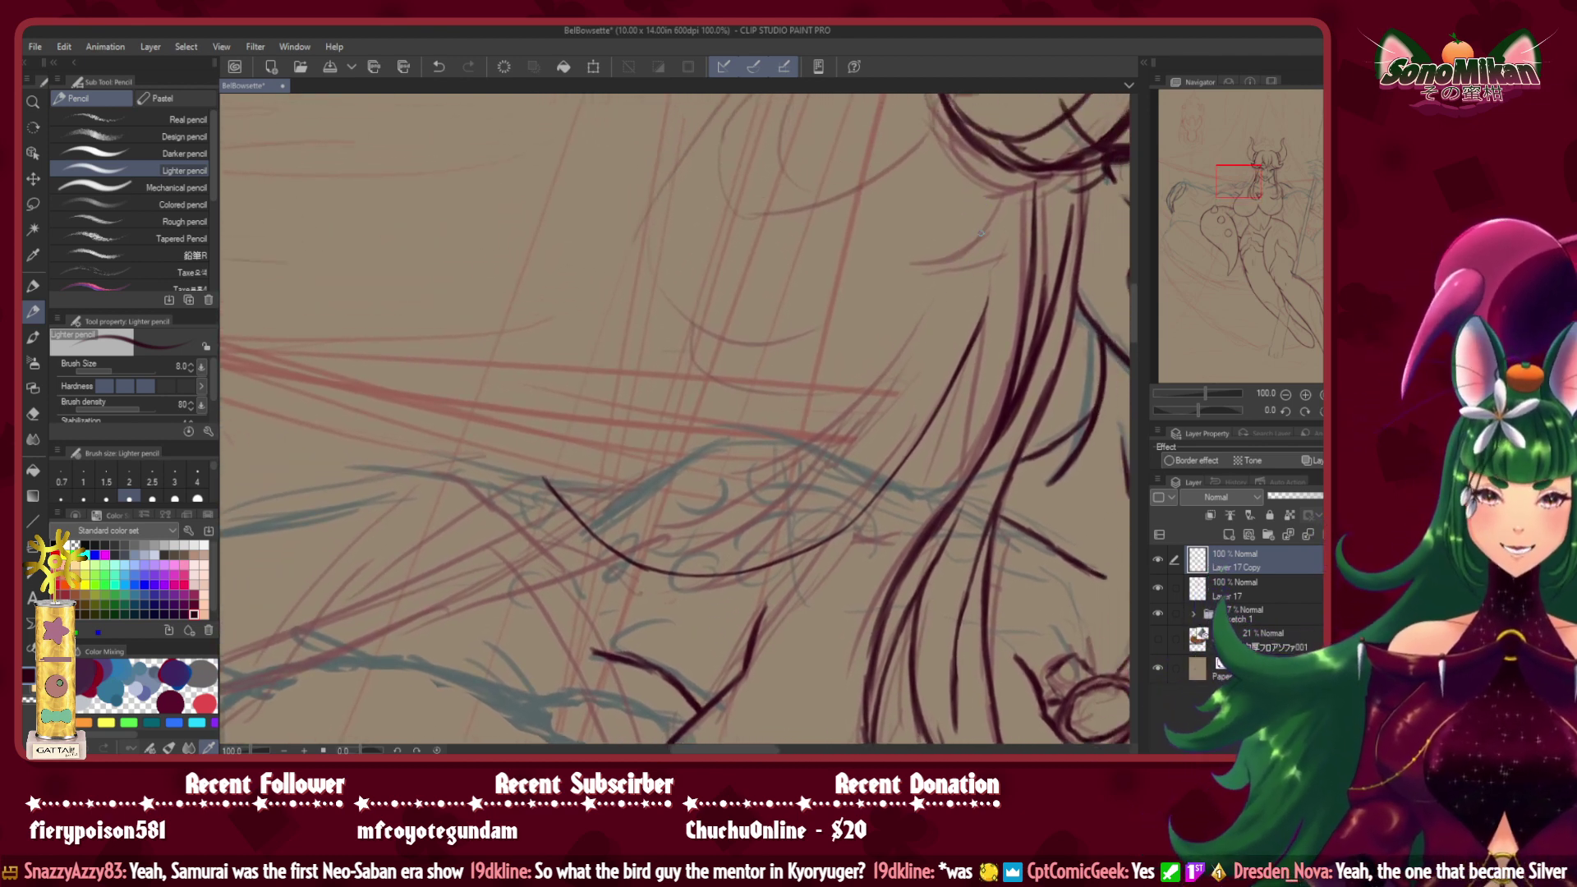
{"action": "left_click_drag", "start_coordinate": [984, 198], "coordinate": [957, 327]}
{"action": "left_click_drag", "start_coordinate": [985, 228], "coordinate": [944, 352]}
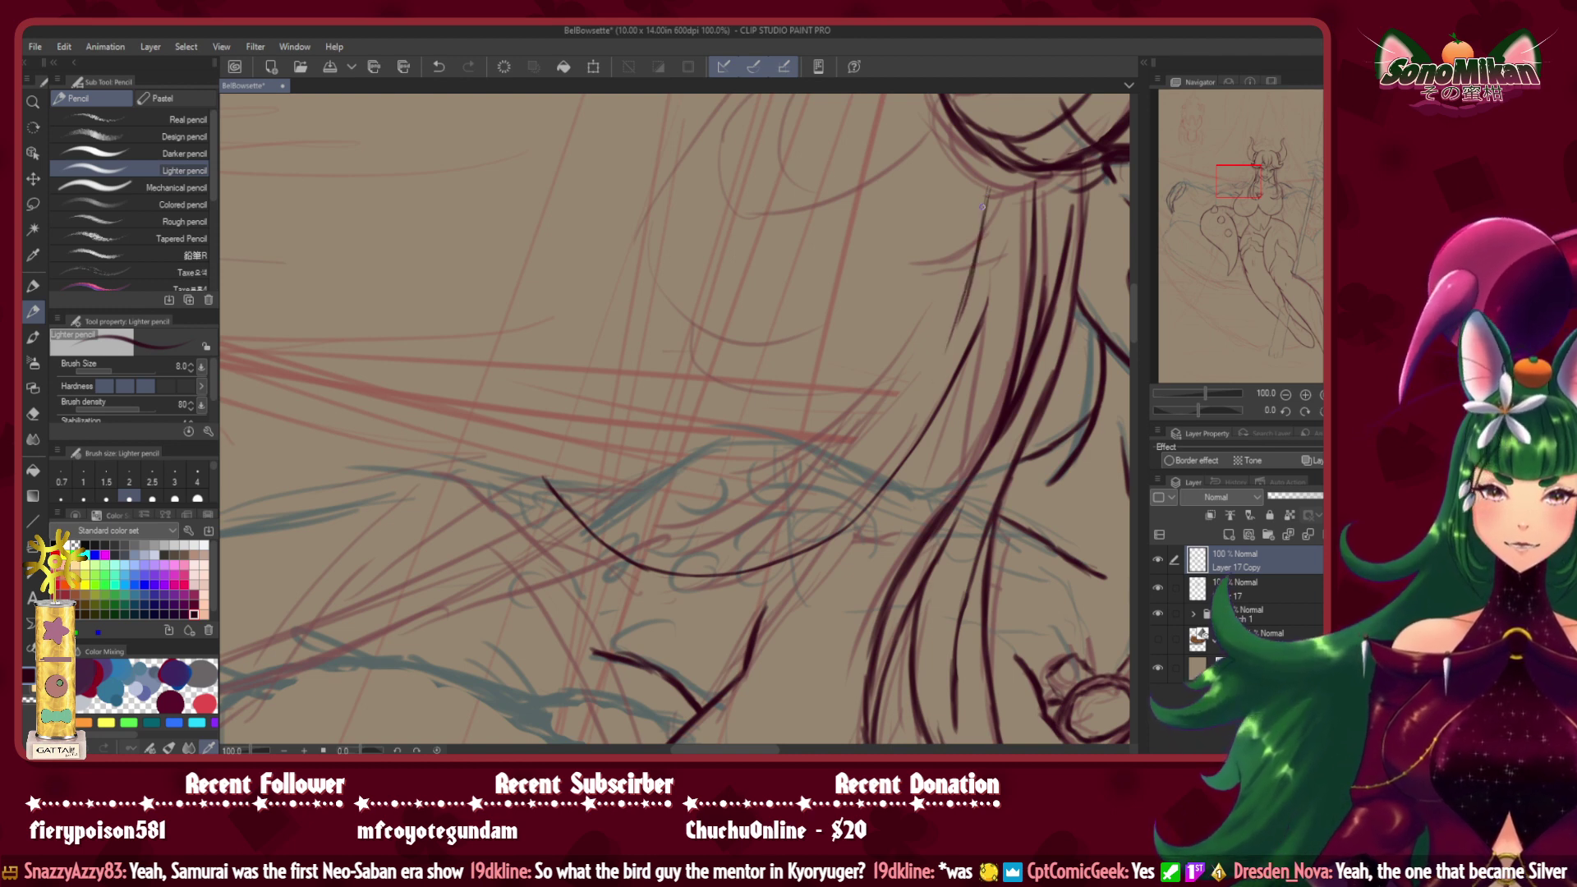
{"action": "left_click_drag", "start_coordinate": [990, 187], "coordinate": [960, 312]}
{"action": "left_click_drag", "start_coordinate": [977, 257], "coordinate": [947, 354]}
{"action": "left_click_drag", "start_coordinate": [967, 281], "coordinate": [931, 383]}
{"action": "left_click_drag", "start_coordinate": [959, 314], "coordinate": [920, 413]}
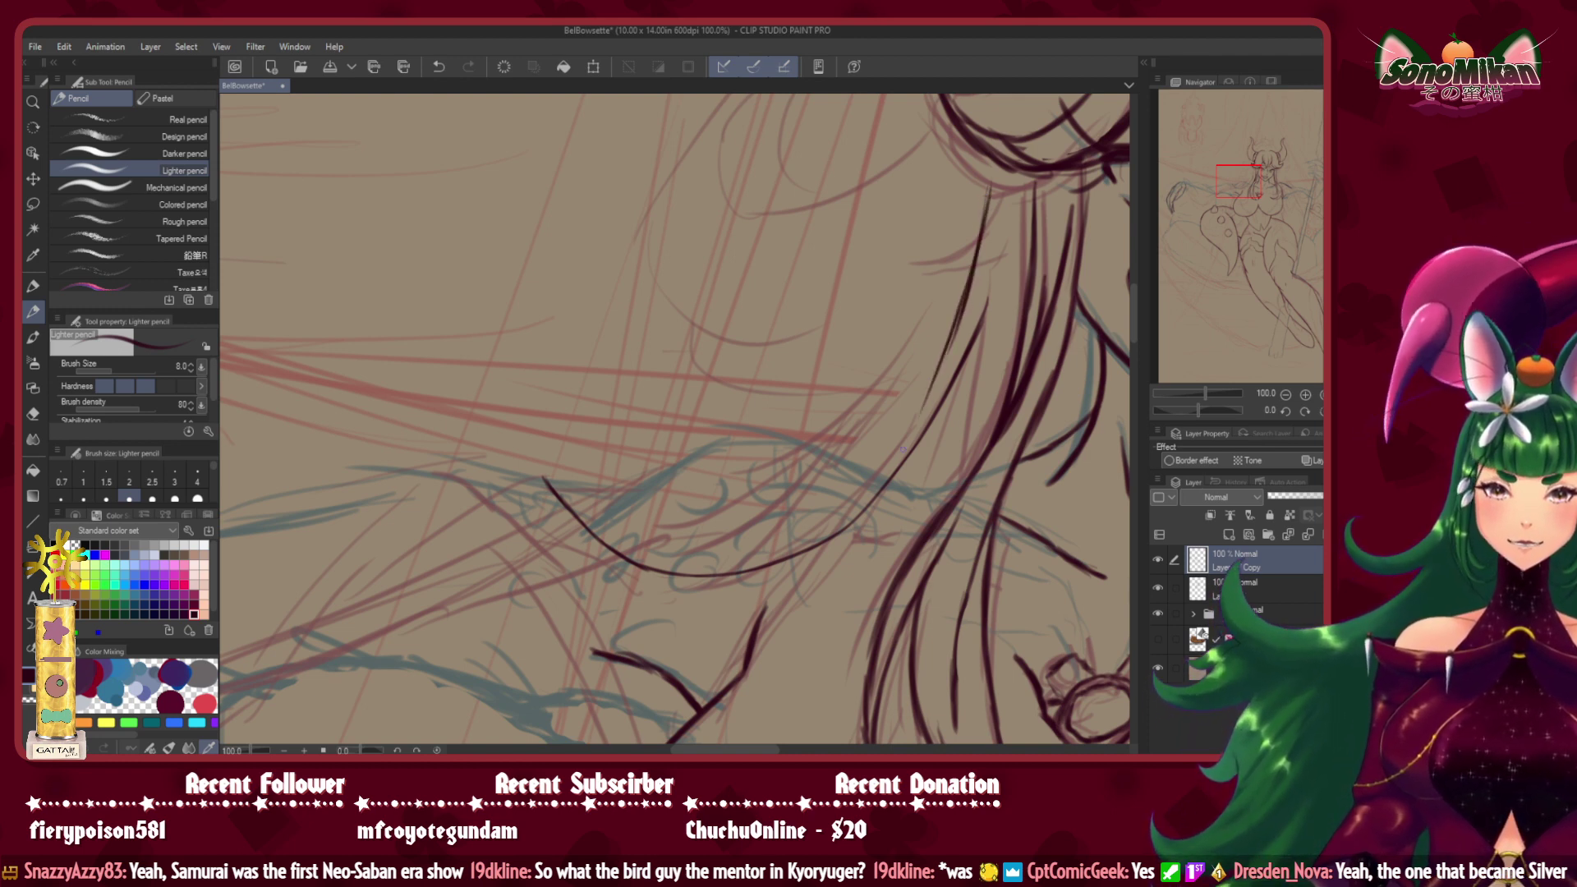
{"action": "left_click_drag", "start_coordinate": [946, 351], "coordinate": [867, 496]}
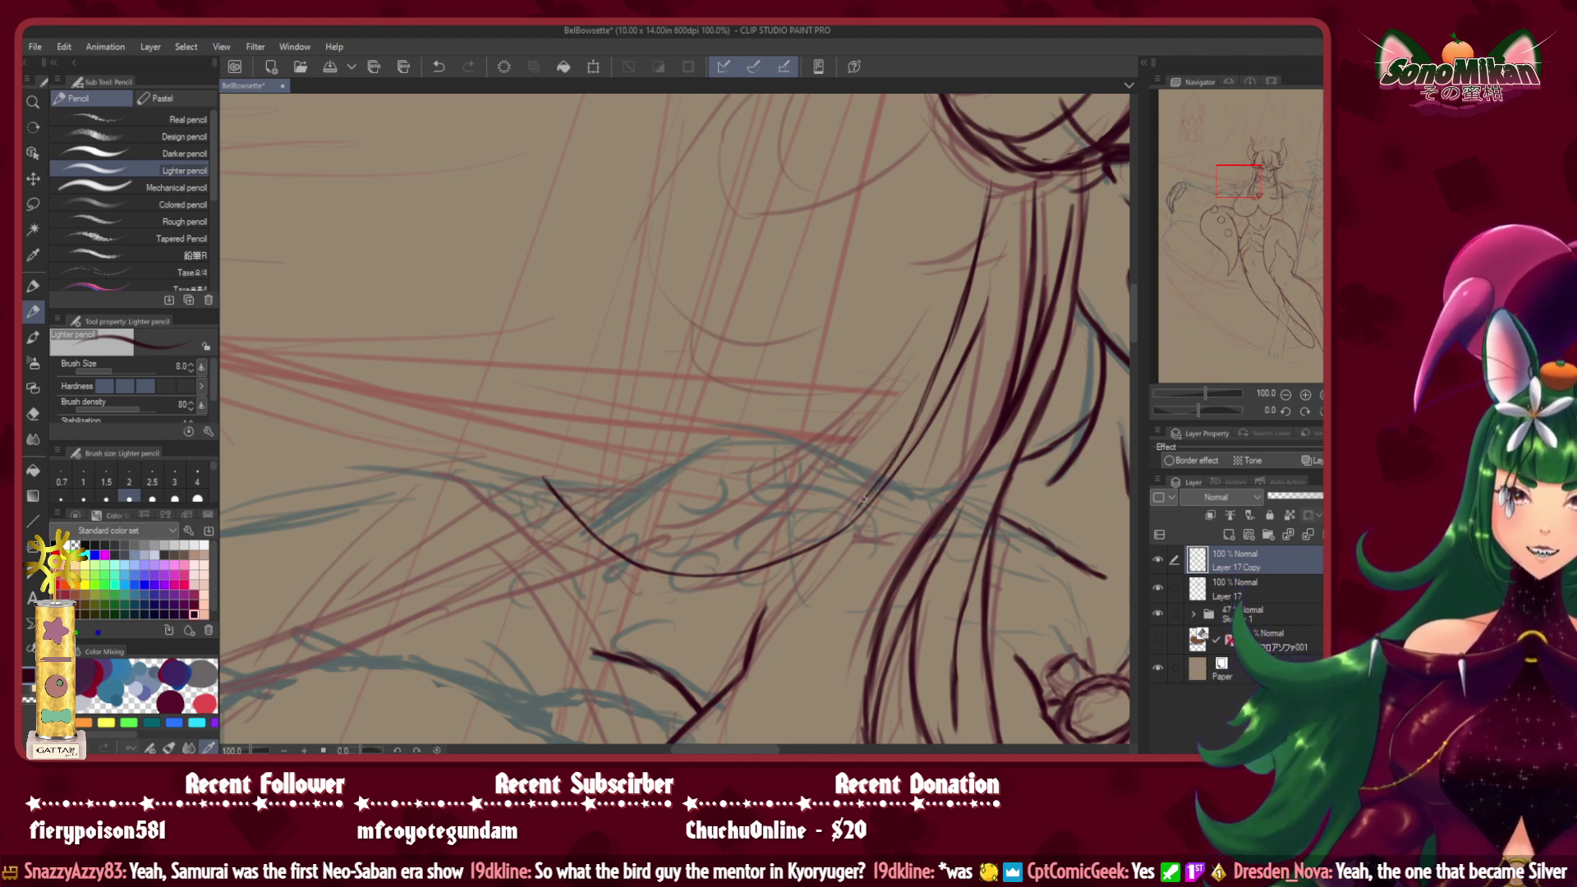
Extend the second strand over the shoulder, undo its flat end stroke and redraw it as an upward-curving tip.
{"action": "left_click_drag", "start_coordinate": [903, 444], "coordinate": [834, 531]}
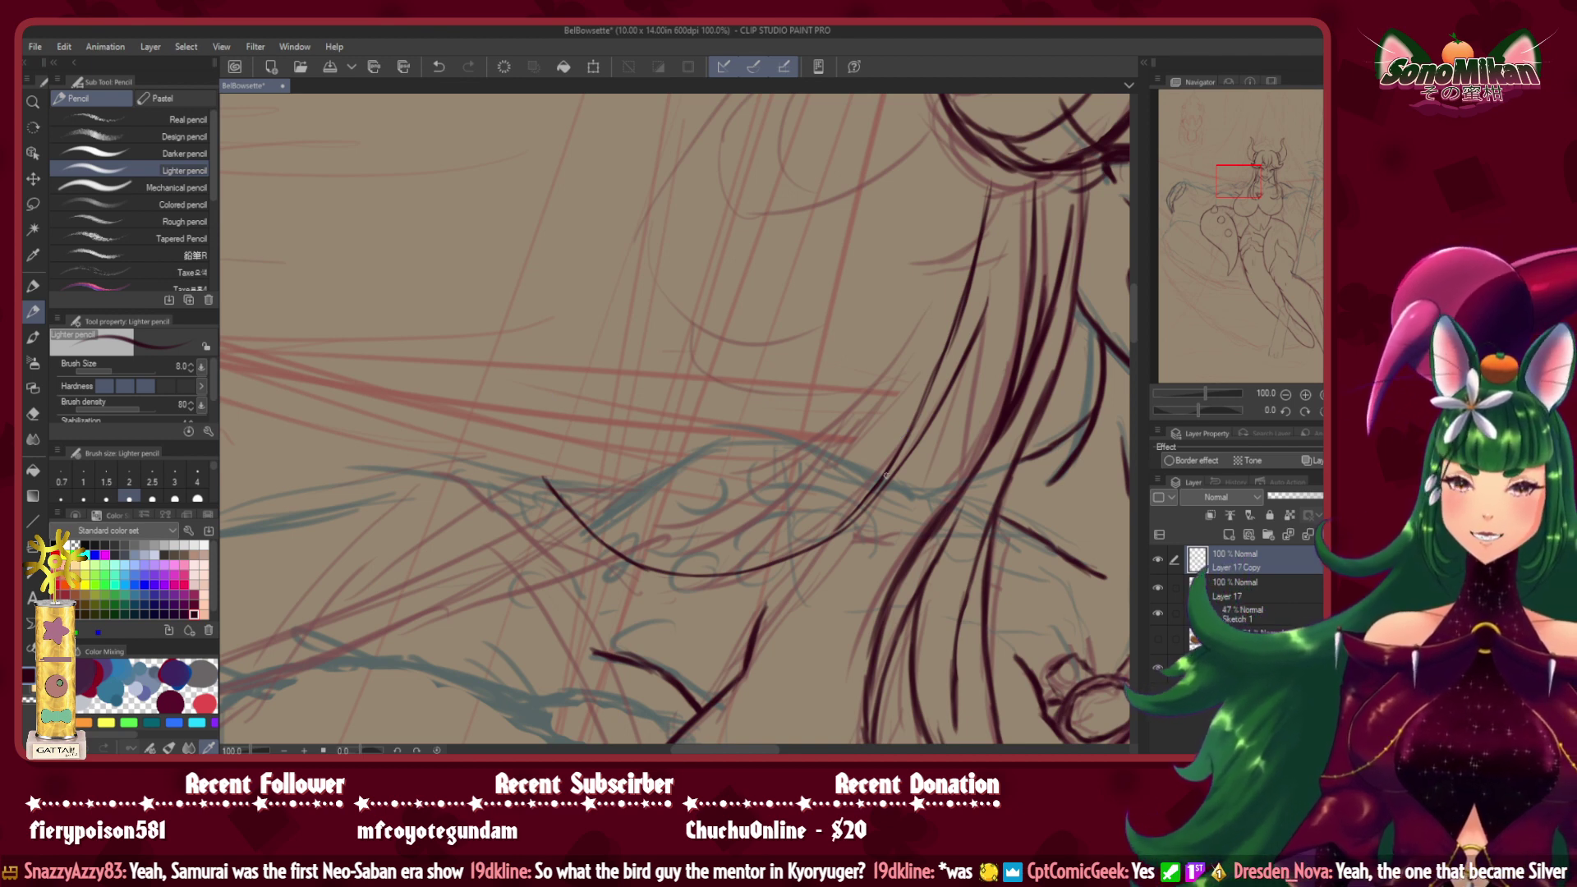
{"action": "mouse_move", "coordinate": [867, 493]}
{"action": "left_mouse_down"}
{"action": "mouse_move", "coordinate": [759, 546]}
{"action": "mouse_move", "coordinate": [850, 508]}
{"action": "mouse_move", "coordinate": [803, 532]}
{"action": "left_mouse_up"}
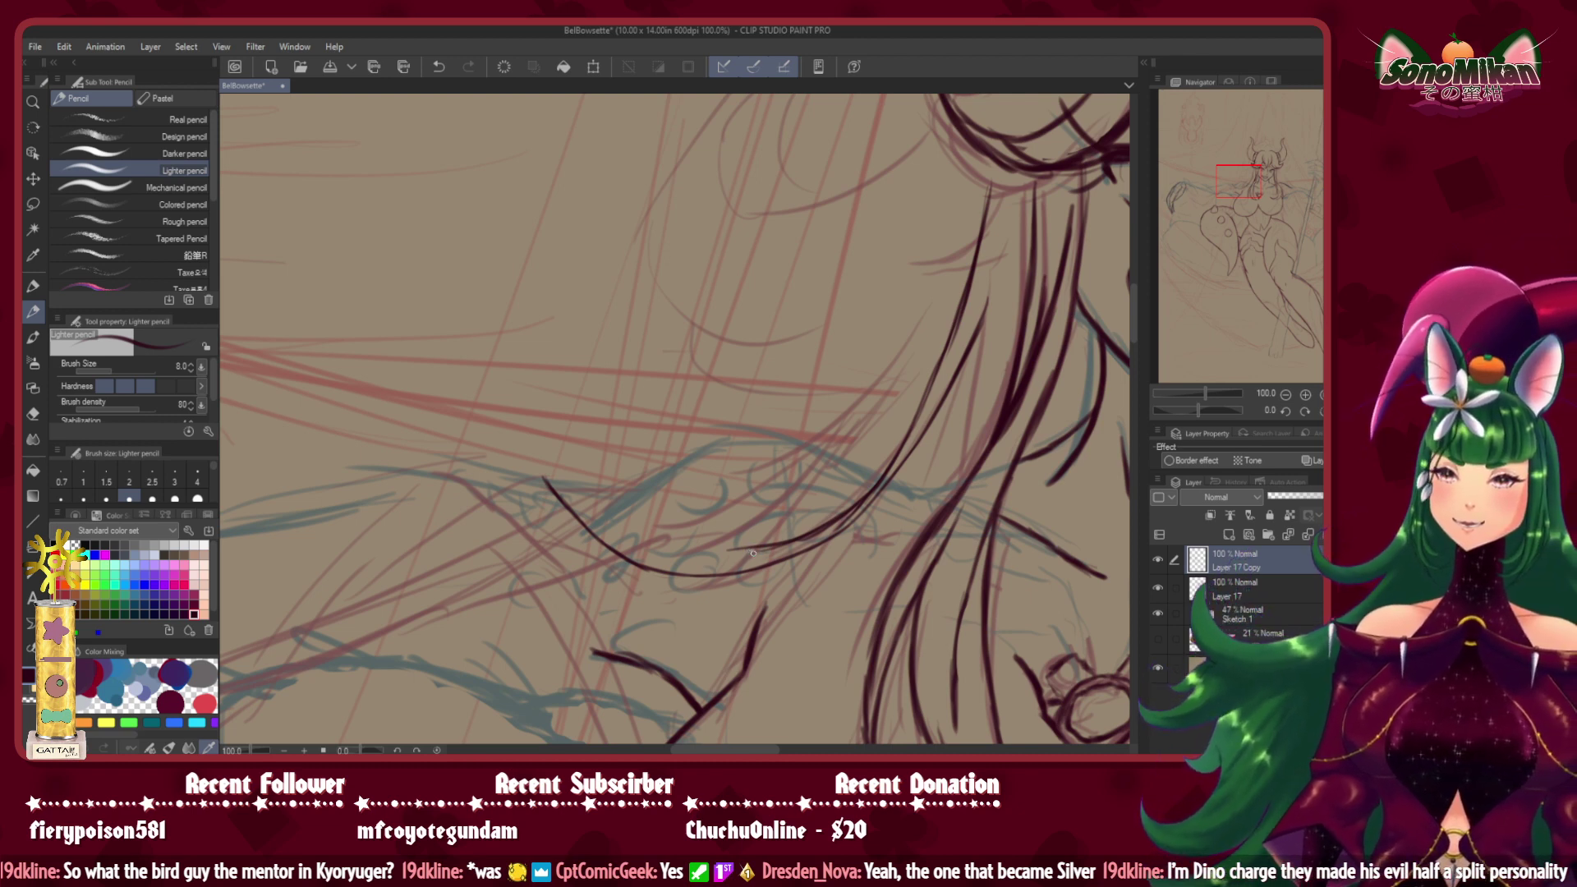
{"action": "key", "text": "ctrl+z"}
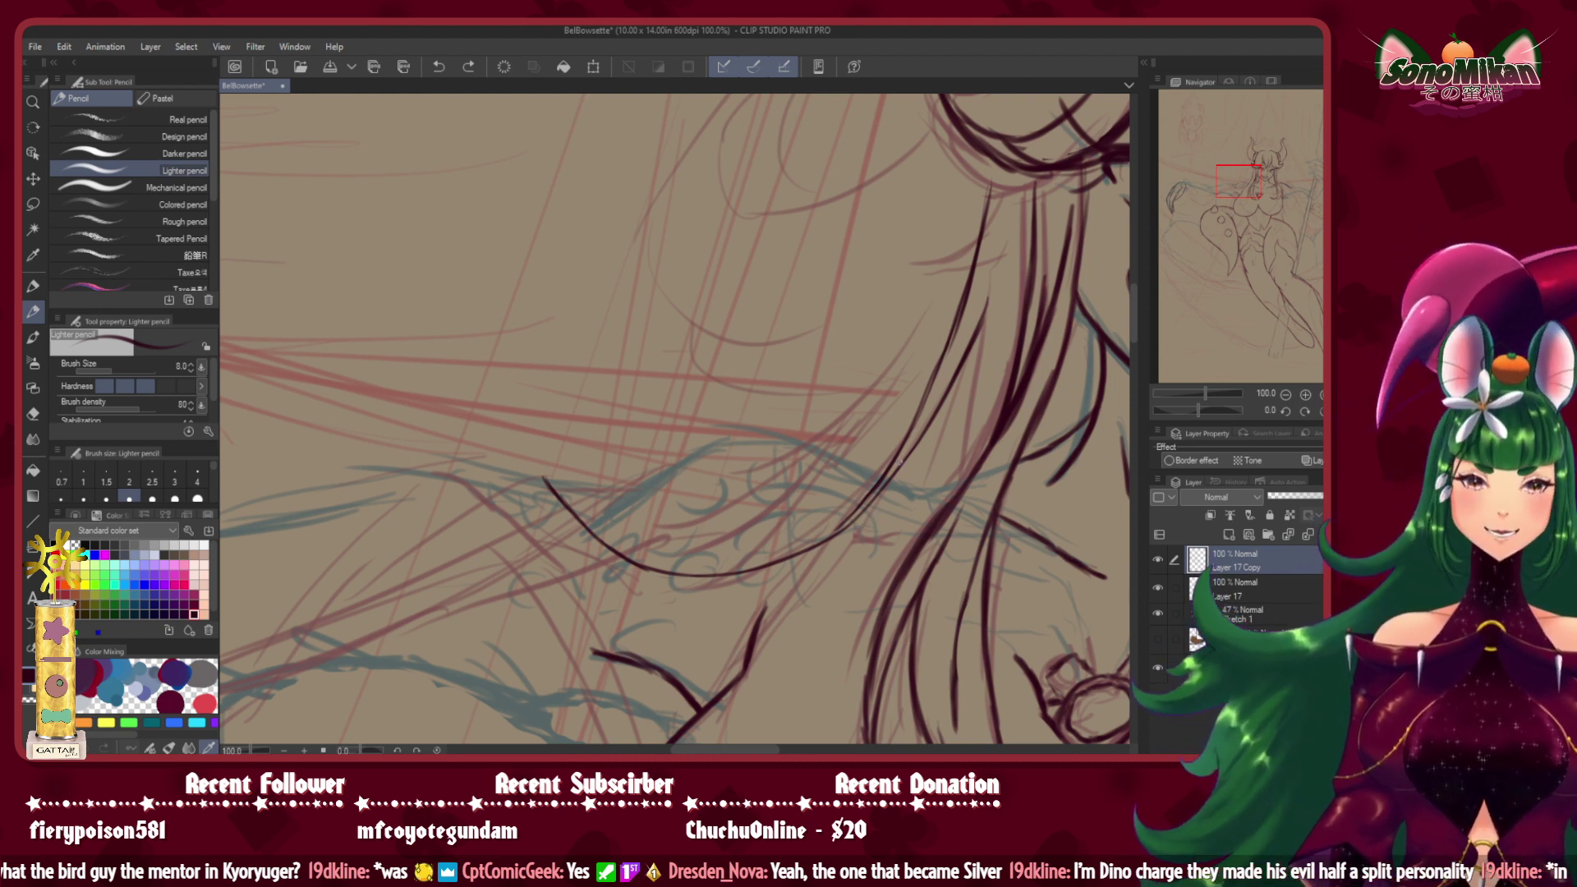
{"action": "mouse_move", "coordinate": [885, 475]}
{"action": "left_mouse_down"}
{"action": "mouse_move", "coordinate": [777, 515]}
{"action": "mouse_move", "coordinate": [793, 510]}
{"action": "mouse_move", "coordinate": [711, 507]}
{"action": "left_mouse_up"}
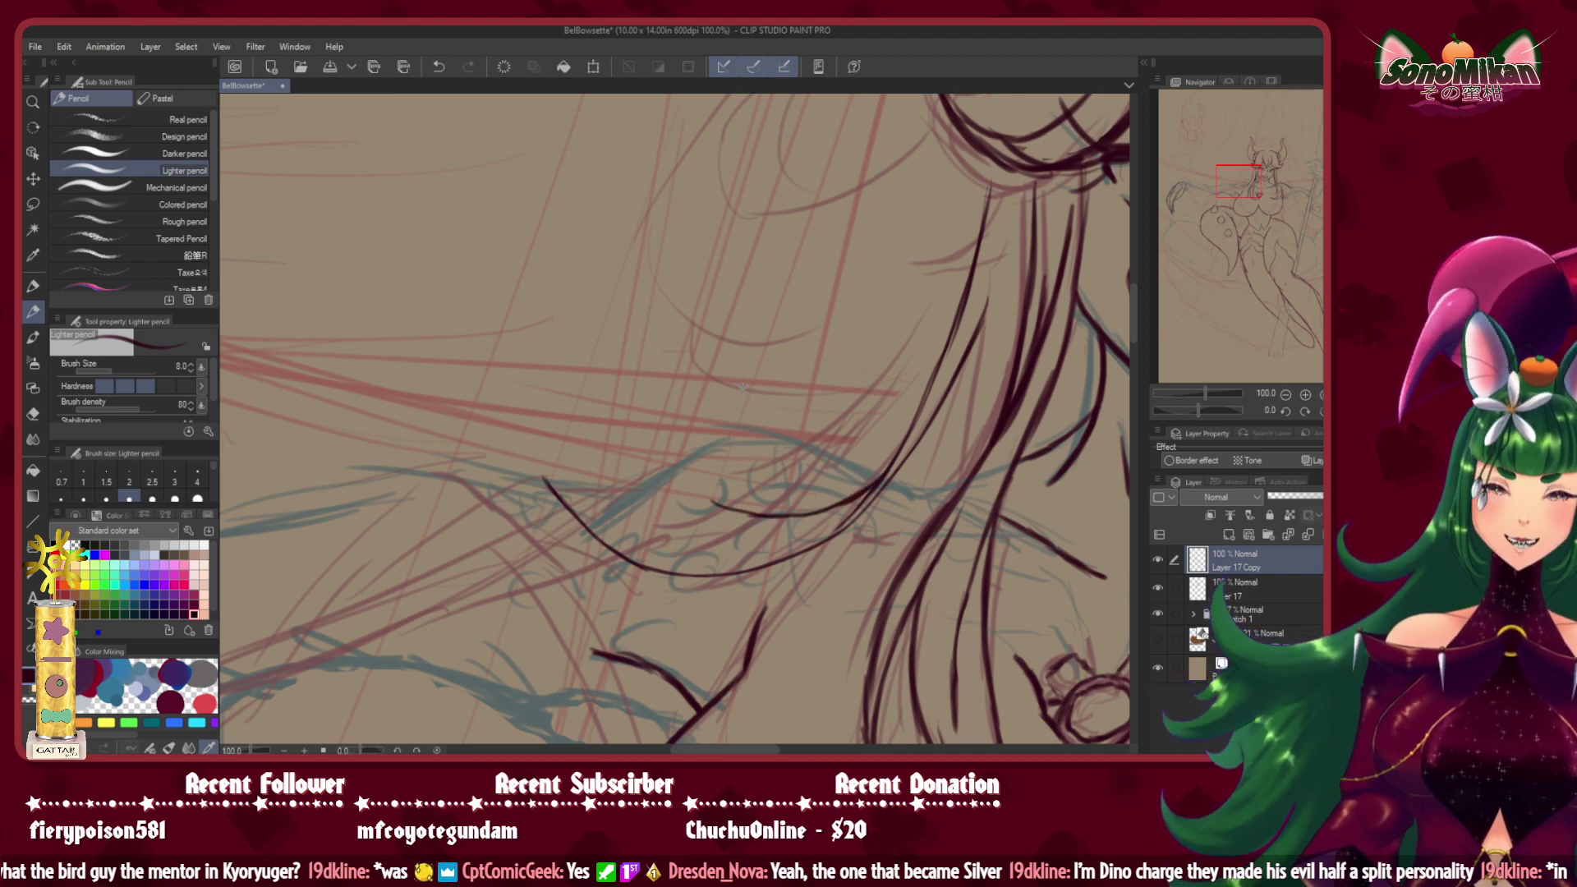
Rotate the canvas to 50 degrees and extend the shorter hair strand with an upward-curving tip.
{"action": "key", "text": "asciicircum"}
{"action": "key", "text": "asciicircum"}
{"action": "key", "text": "asciicircum"}
{"action": "key", "text": "asciicircum"}
{"action": "key", "text": "asciicircum"}
{"action": "key", "text": "asciicircum"}
{"action": "key", "text": "asciicircum"}
{"action": "key", "text": "asciicircum"}
{"action": "key", "text": "asciicircum"}
{"action": "key", "text": "asciicircum"}
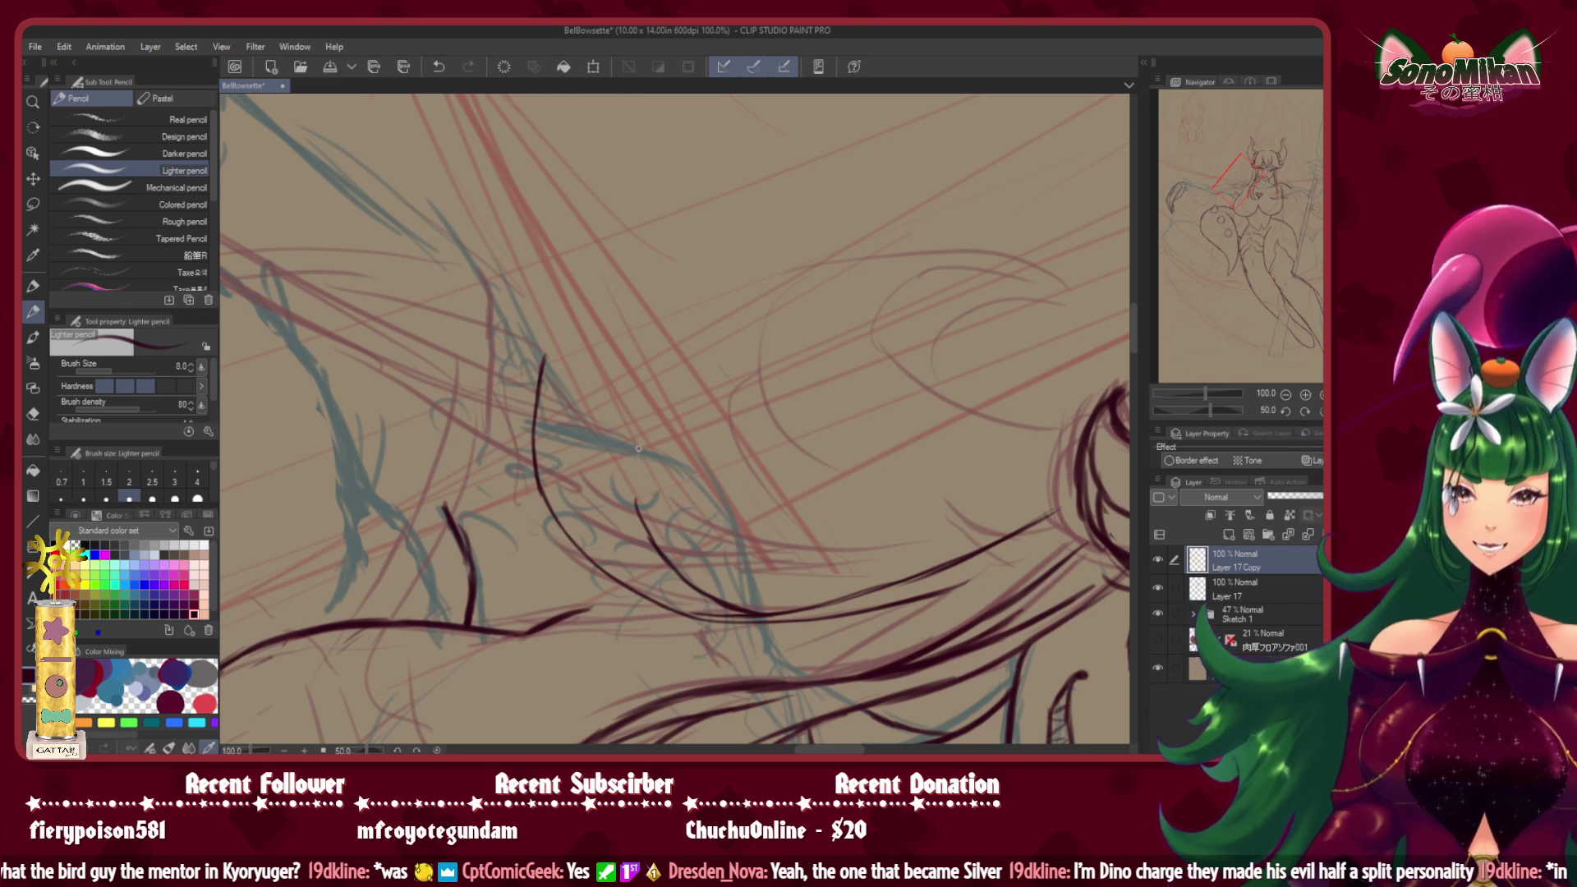
{"action": "mouse_move", "coordinate": [638, 447]}
{"action": "left_mouse_down"}
{"action": "mouse_move", "coordinate": [633, 510]}
{"action": "mouse_move", "coordinate": [651, 542]}
{"action": "left_mouse_up"}
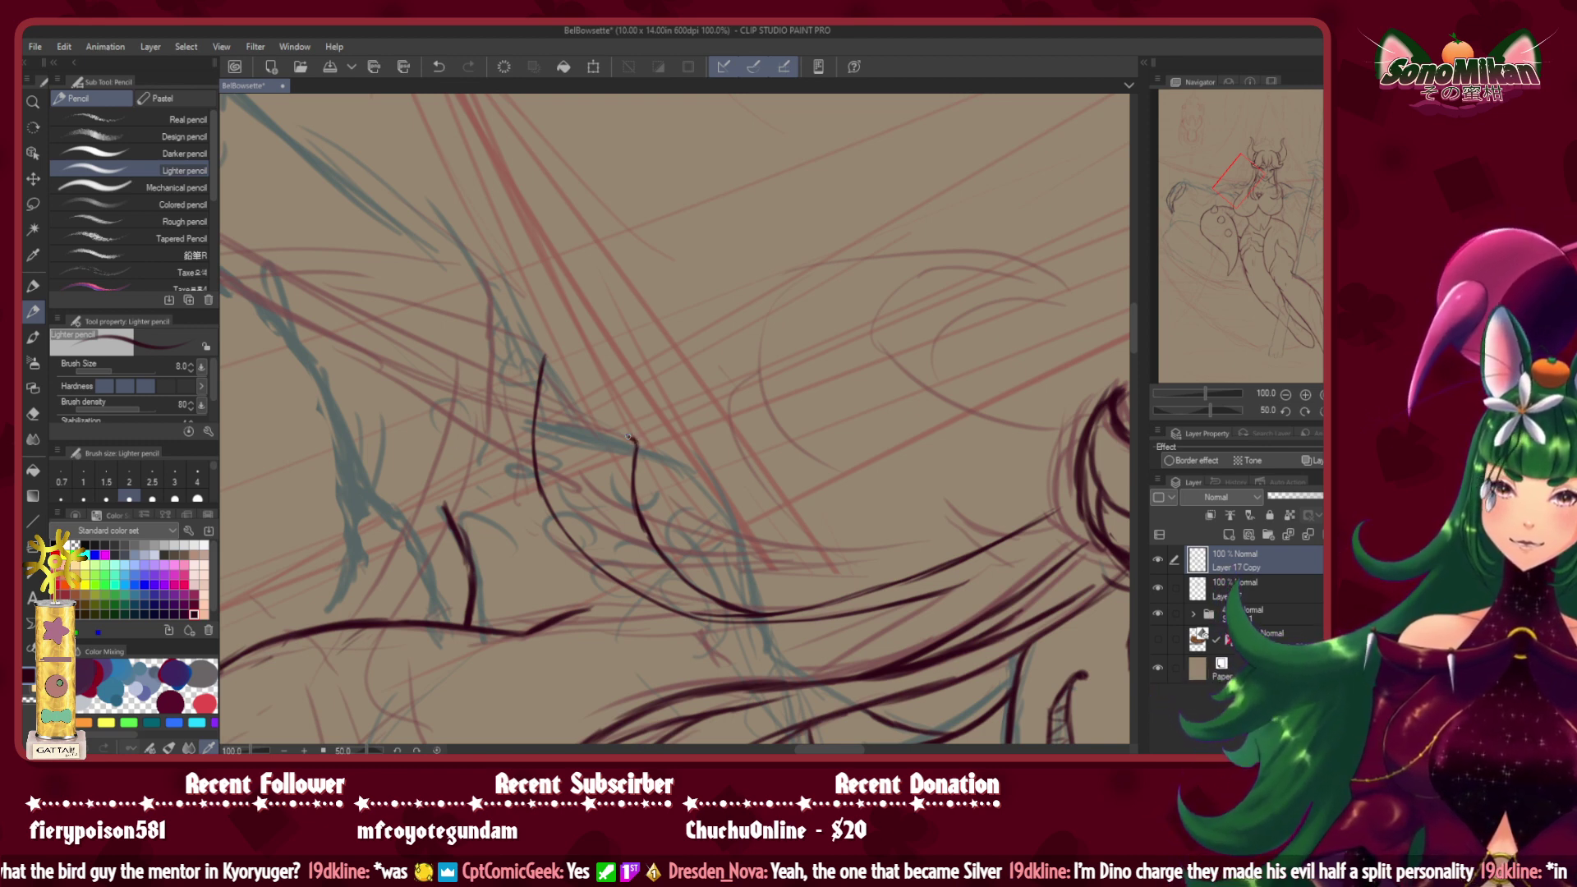
Draw the inner edge at the shorter strand's tip, undo it and redraw it following the first edge.
{"action": "left_click_drag", "start_coordinate": [626, 440], "coordinate": [618, 519]}
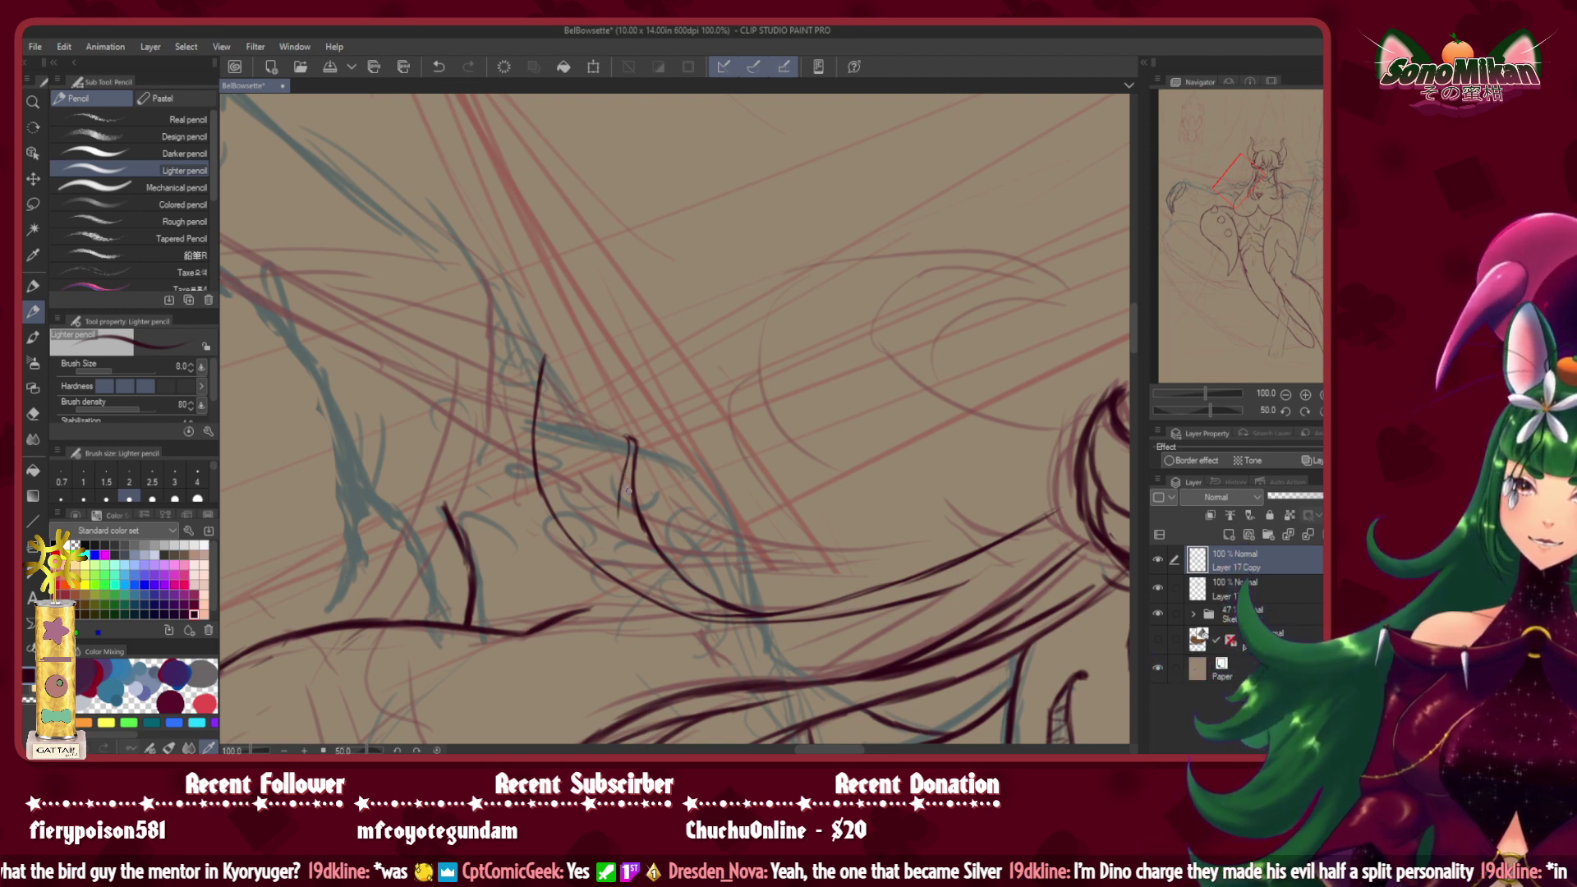
{"action": "key", "text": "ctrl+z"}
{"action": "key", "text": "ctrl+z"}
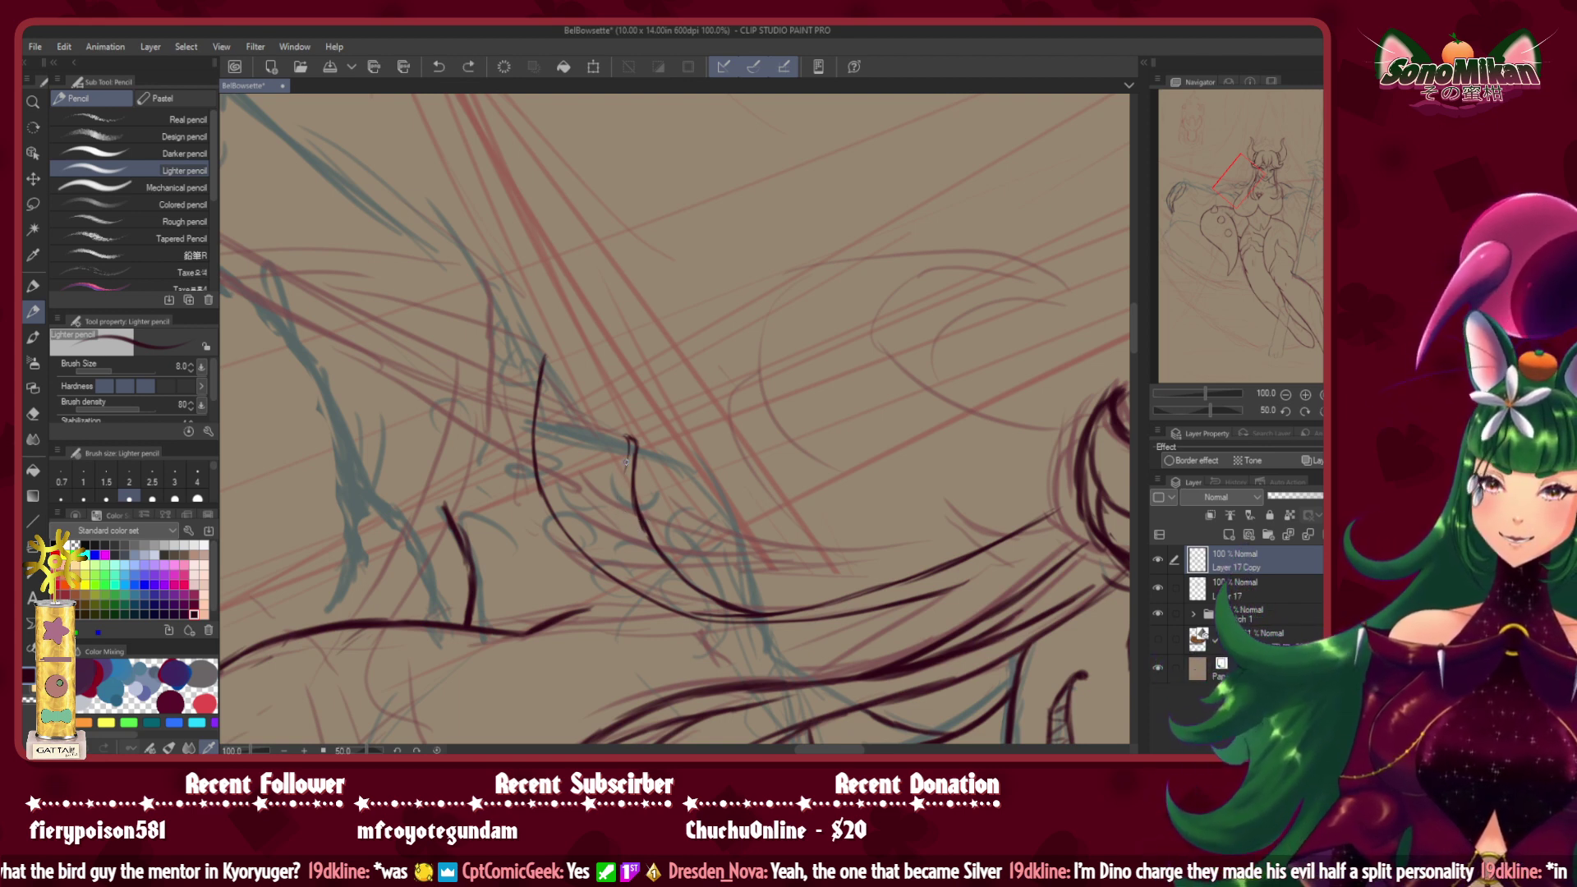
{"action": "mouse_move", "coordinate": [626, 452]}
{"action": "left_mouse_down"}
{"action": "mouse_move", "coordinate": [633, 538]}
{"action": "mouse_move", "coordinate": [749, 544]}
{"action": "mouse_move", "coordinate": [830, 503]}
{"action": "mouse_move", "coordinate": [804, 498]}
{"action": "mouse_move", "coordinate": [847, 429]}
{"action": "mouse_move", "coordinate": [772, 527]}
{"action": "mouse_move", "coordinate": [811, 489]}
{"action": "mouse_move", "coordinate": [745, 543]}
{"action": "mouse_move", "coordinate": [684, 555]}
{"action": "left_mouse_up"}
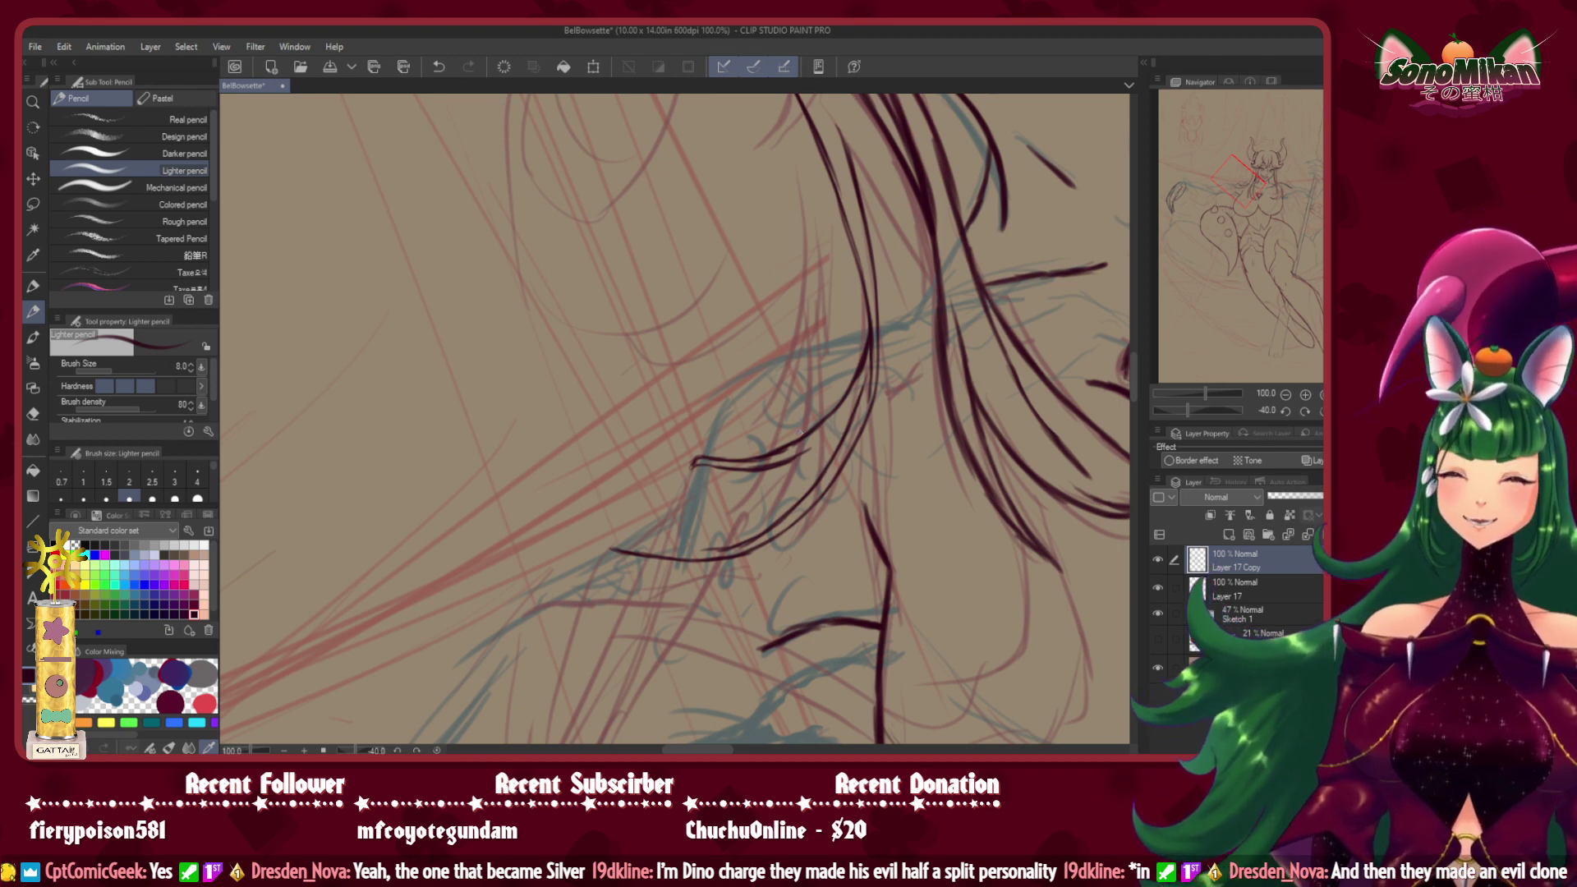
Rotate the canvas to -60 degrees and darken the shorter strand's bend where it joins the longer strand.
{"action": "key", "text": "minus"}
{"action": "key", "text": "minus"}
{"action": "key", "text": "minus"}
{"action": "key", "text": "minus"}
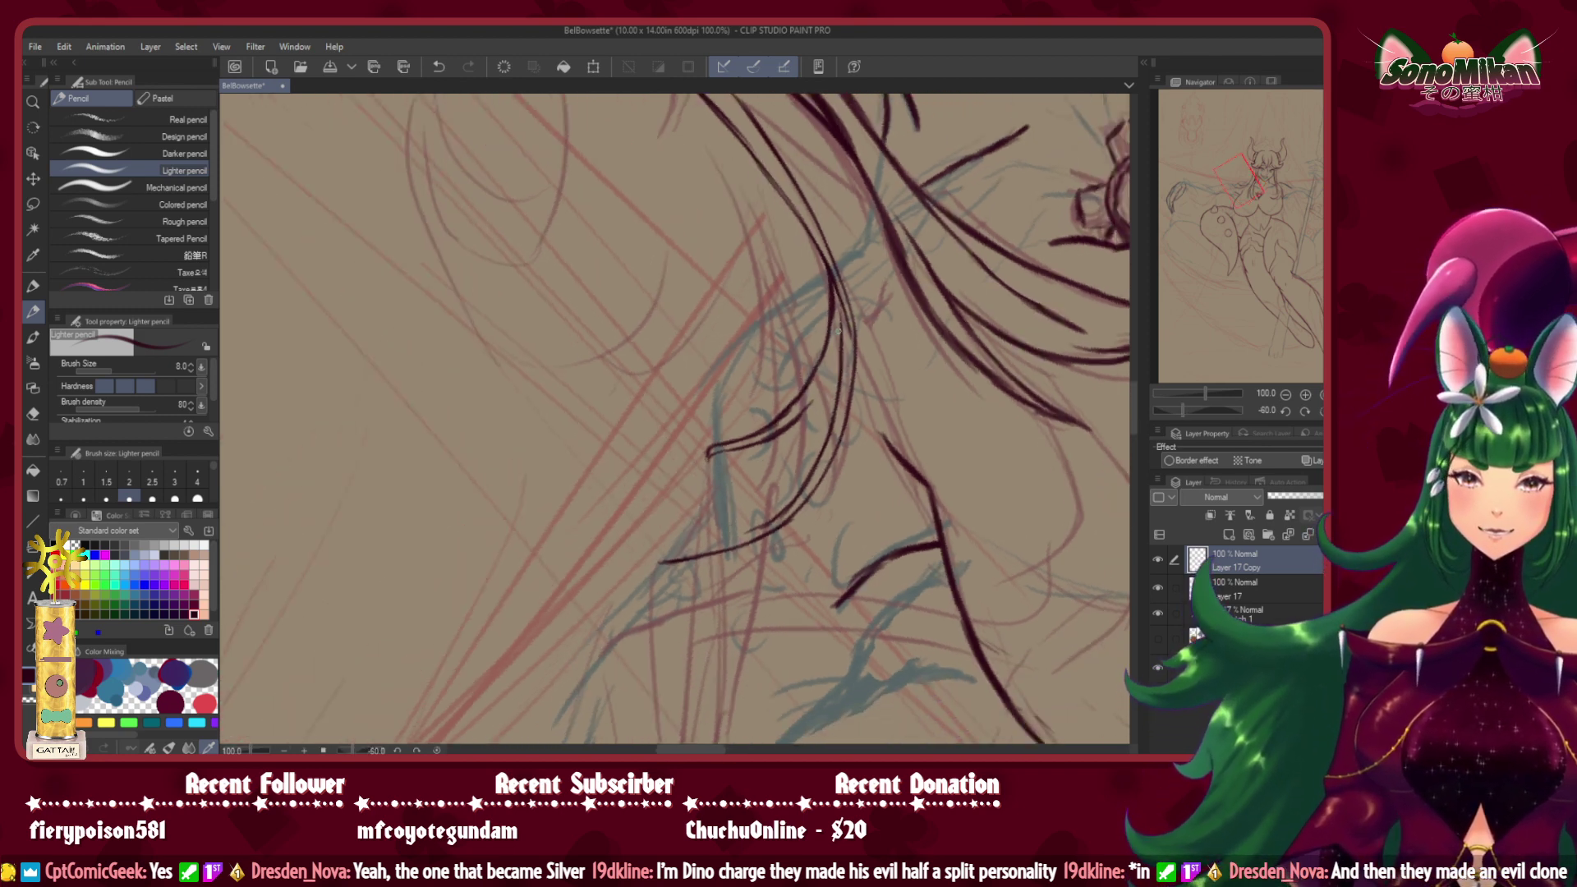
{"action": "mouse_move", "coordinate": [838, 315]}
{"action": "left_mouse_down"}
{"action": "mouse_move", "coordinate": [841, 355]}
{"action": "mouse_move", "coordinate": [790, 423]}
{"action": "left_mouse_up"}
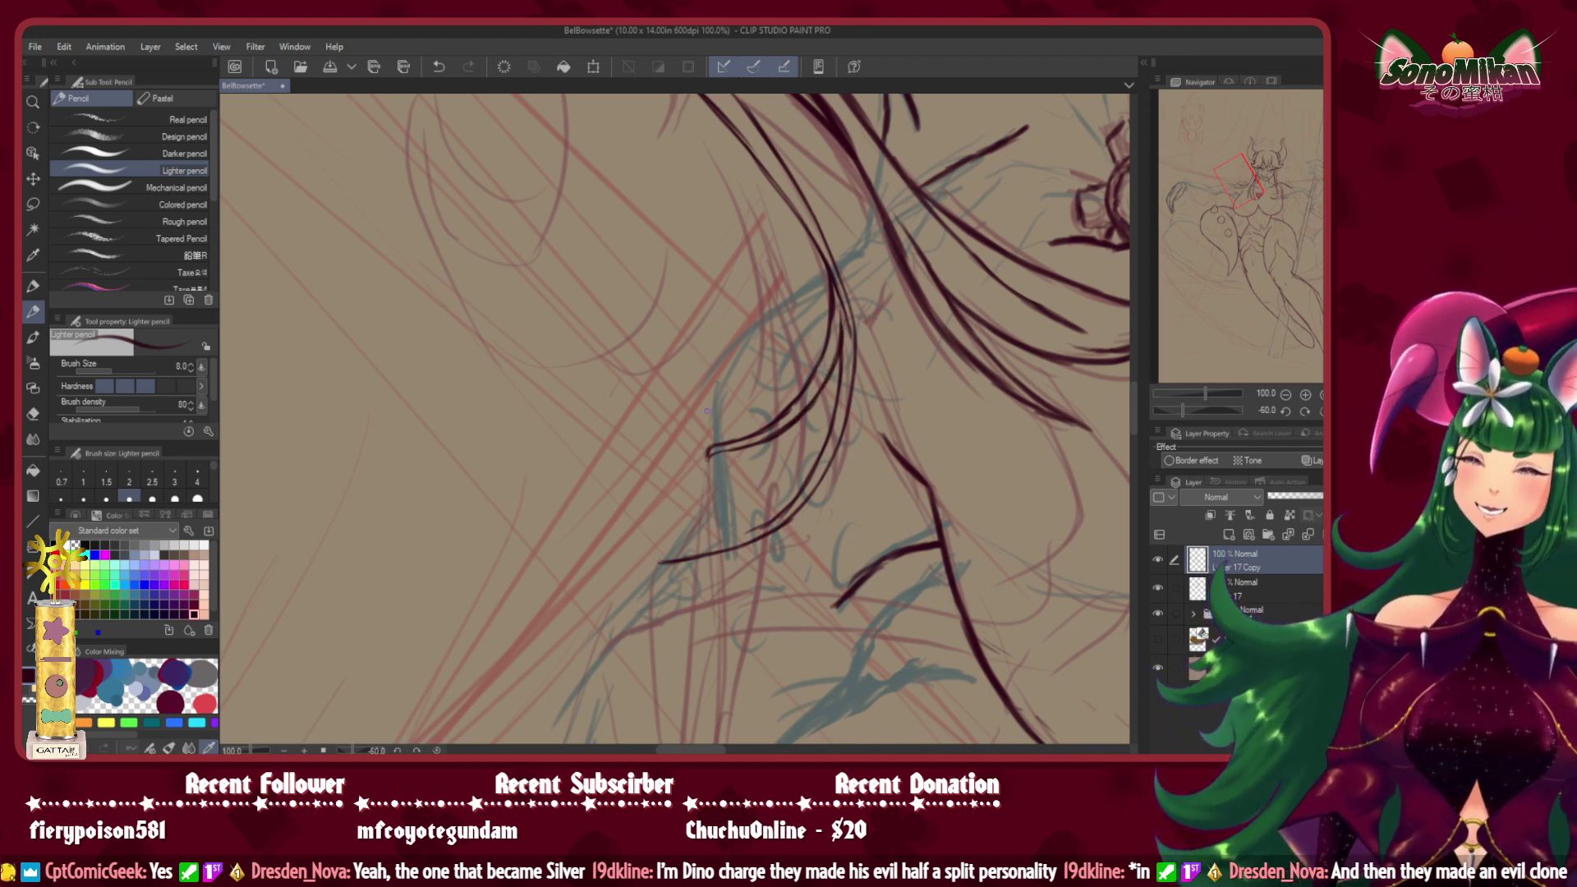
Draw the longer strand's second edge up to its closed tip and reset the canvas rotation.
{"action": "left_click_drag", "start_coordinate": [741, 352], "coordinate": [763, 451]}
{"action": "mouse_move", "coordinate": [526, 461]}
{"action": "left_mouse_down"}
{"action": "mouse_move", "coordinate": [524, 382]}
{"action": "mouse_move", "coordinate": [554, 470]}
{"action": "left_mouse_up"}
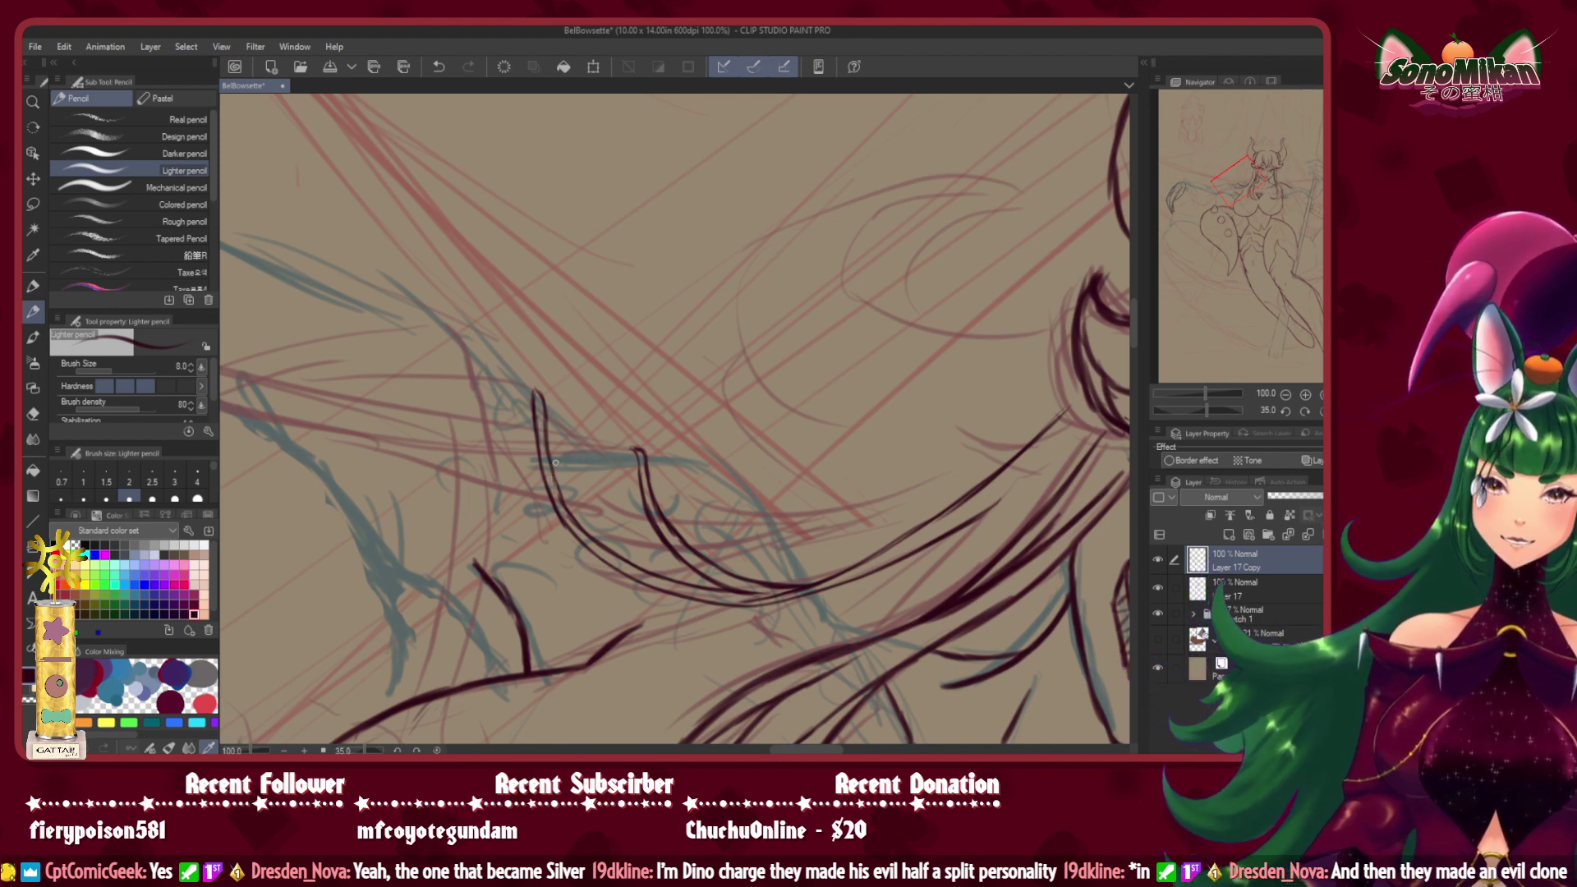
{"action": "key", "text": "ctrl+at"}
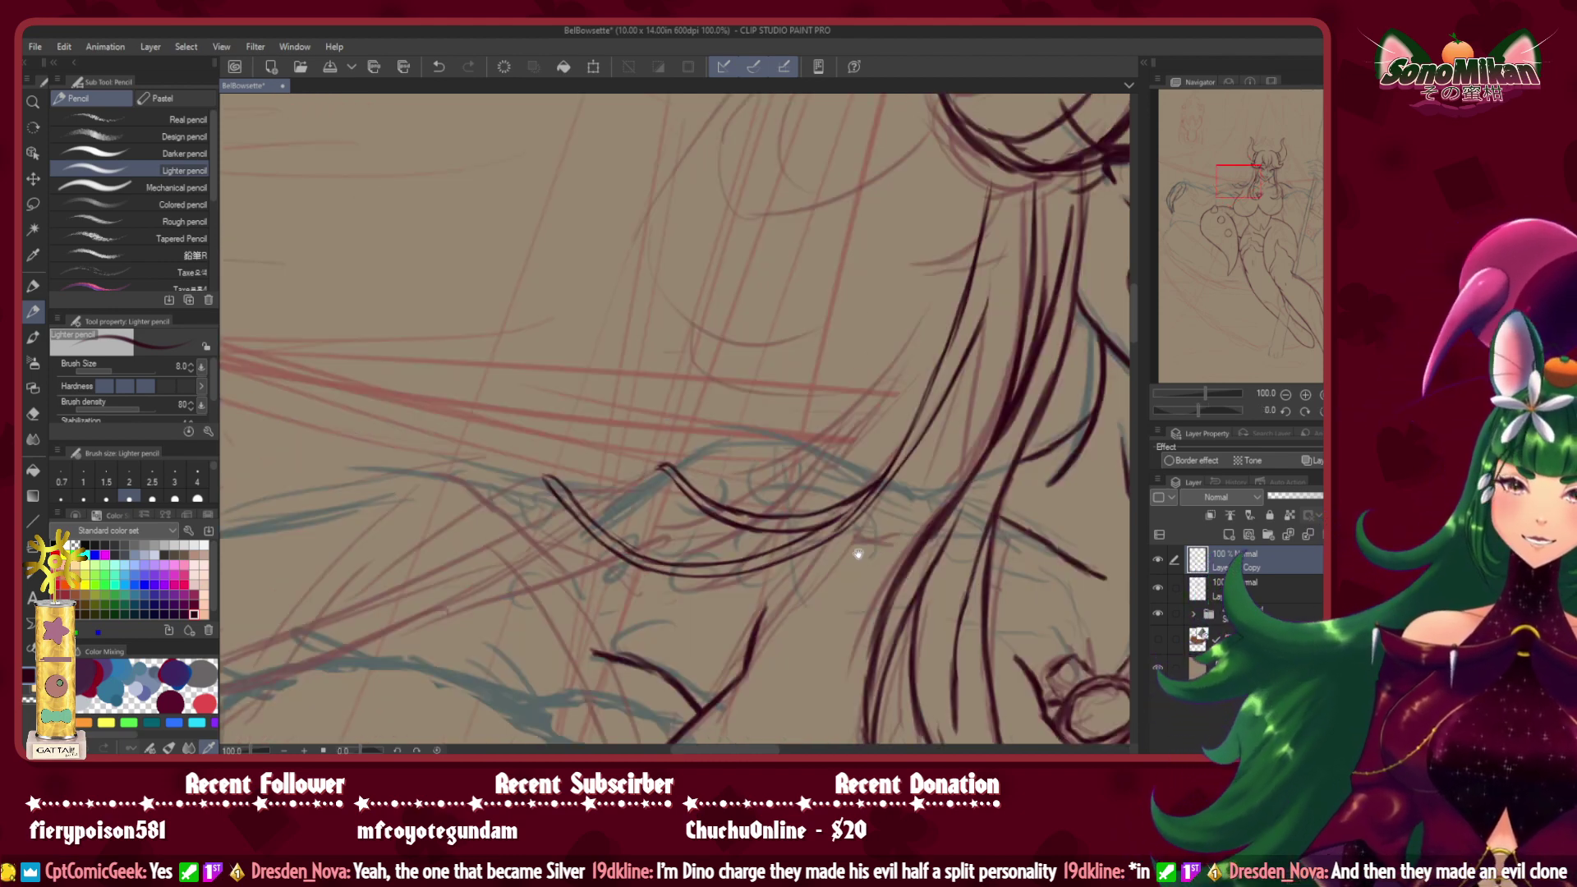
Try to draw a third hair strand curving down over the shoulder beside the first two, and undo it.
{"action": "left_click_drag", "start_coordinate": [856, 553], "coordinate": [539, 412]}
{"action": "left_click_drag", "start_coordinate": [683, 474], "coordinate": [572, 665]}
{"action": "left_click_drag", "start_coordinate": [630, 428], "coordinate": [582, 623]}
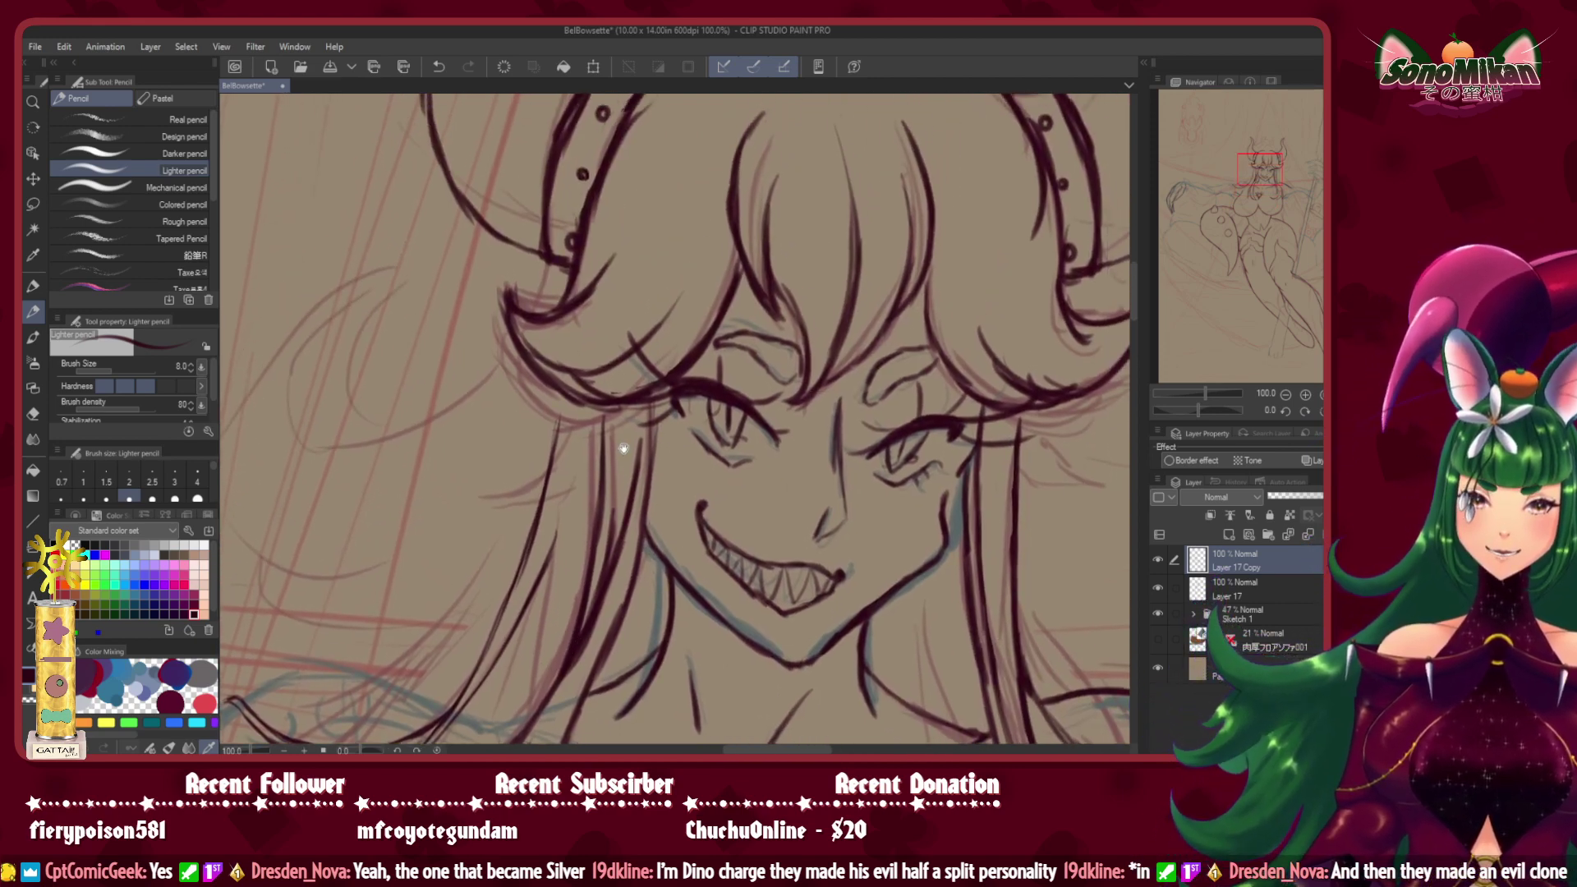
{"action": "left_click_drag", "start_coordinate": [575, 624], "coordinate": [674, 354]}
{"action": "mouse_move", "coordinate": [612, 472]}
{"action": "left_mouse_down"}
{"action": "mouse_move", "coordinate": [772, 310]}
{"action": "mouse_move", "coordinate": [694, 454]}
{"action": "mouse_move", "coordinate": [690, 493]}
{"action": "mouse_move", "coordinate": [1016, 364]}
{"action": "mouse_move", "coordinate": [645, 583]}
{"action": "mouse_move", "coordinate": [366, 574]}
{"action": "left_mouse_up"}
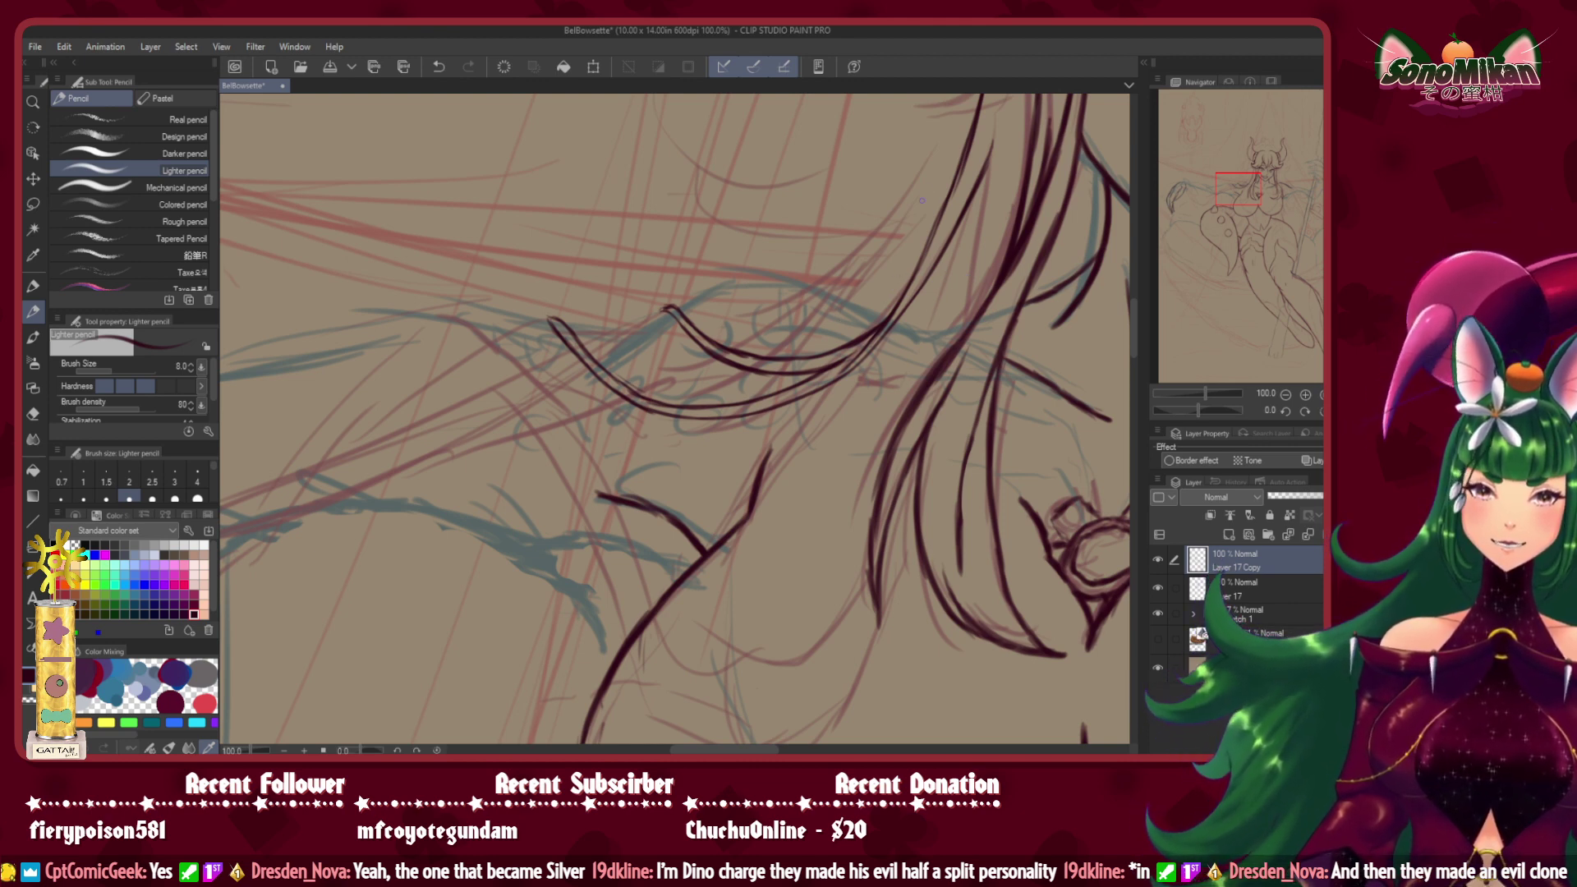
{"action": "left_click_drag", "start_coordinate": [914, 197], "coordinate": [834, 308]}
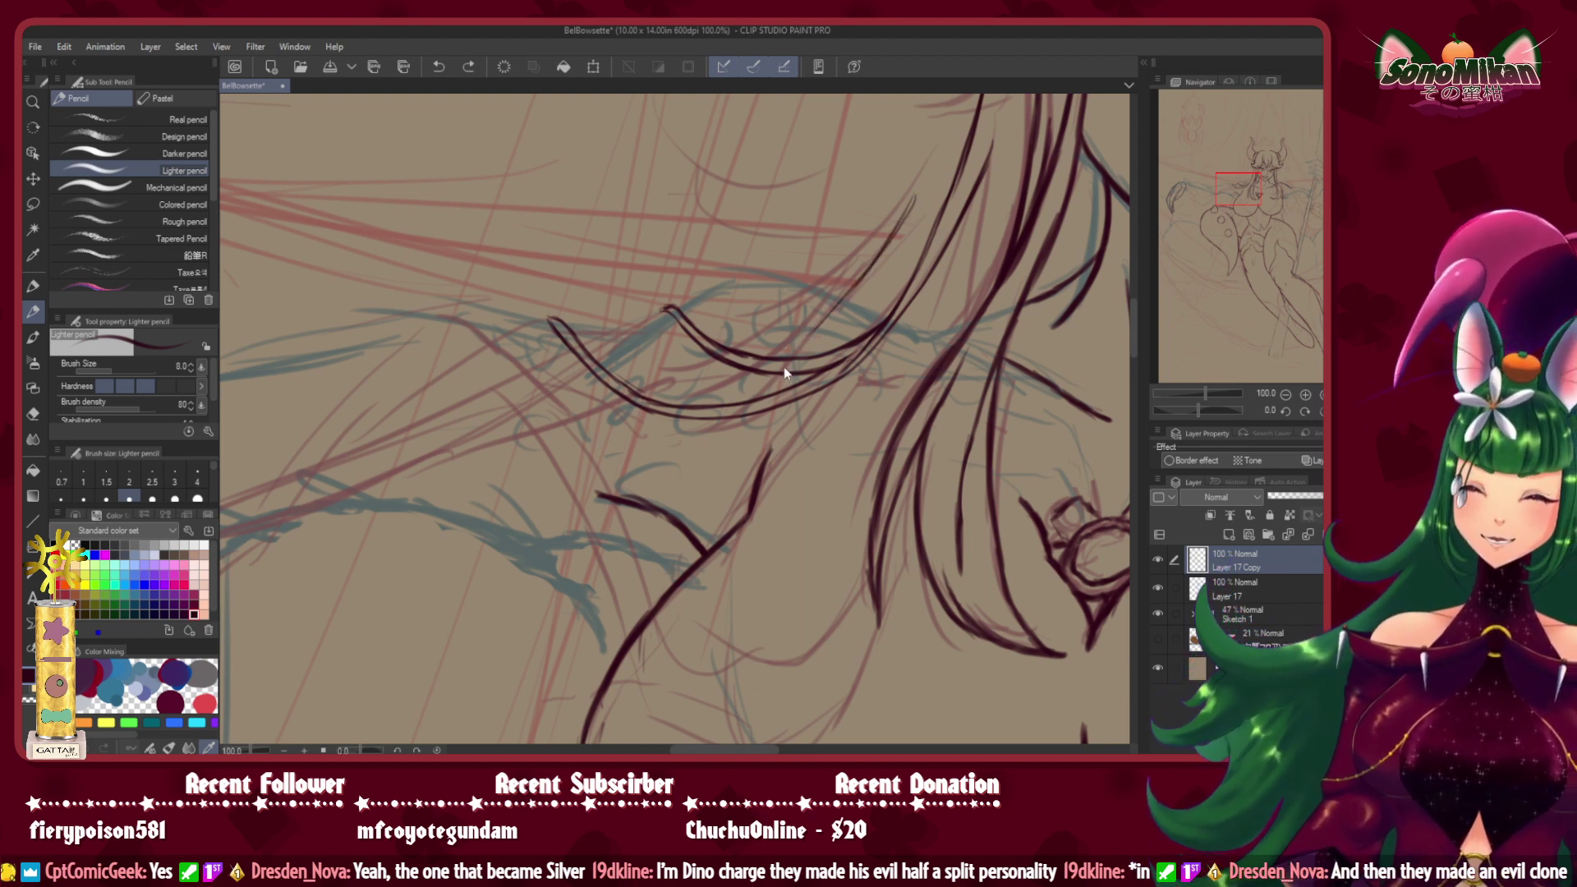
{"action": "key", "text": "ctrl+z"}
{"action": "key", "text": "ctrl+z"}
{"action": "key", "text": "ctrl+z"}
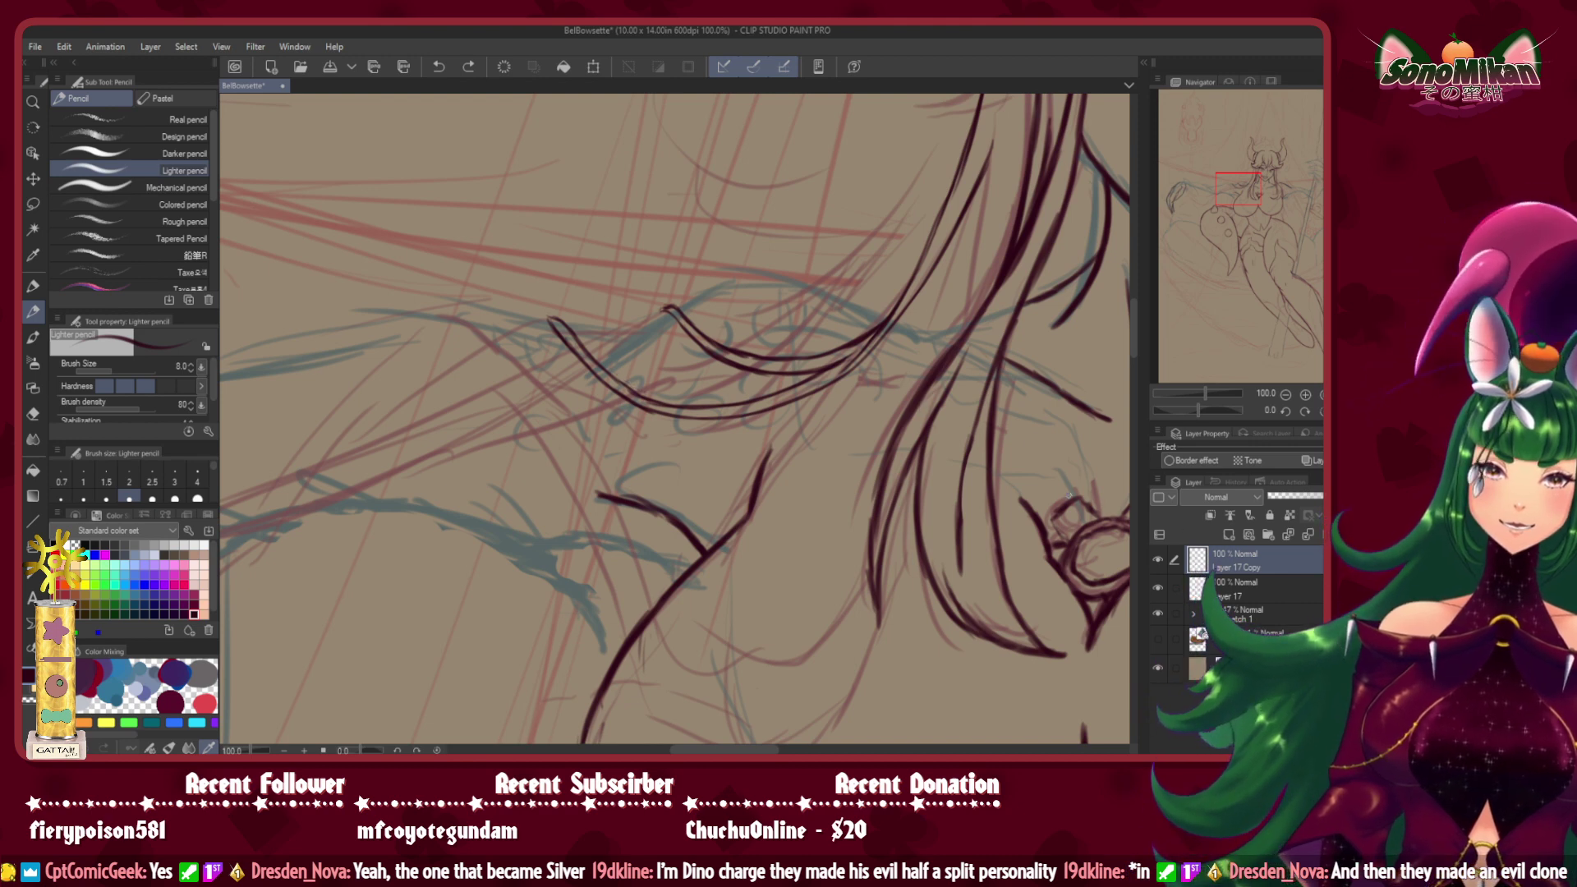
Add a new layer and draw a third strand on it, sweeping past the other tips with the canvas at -20 degrees.
{"action": "left_click", "coordinate": [1229, 534]}
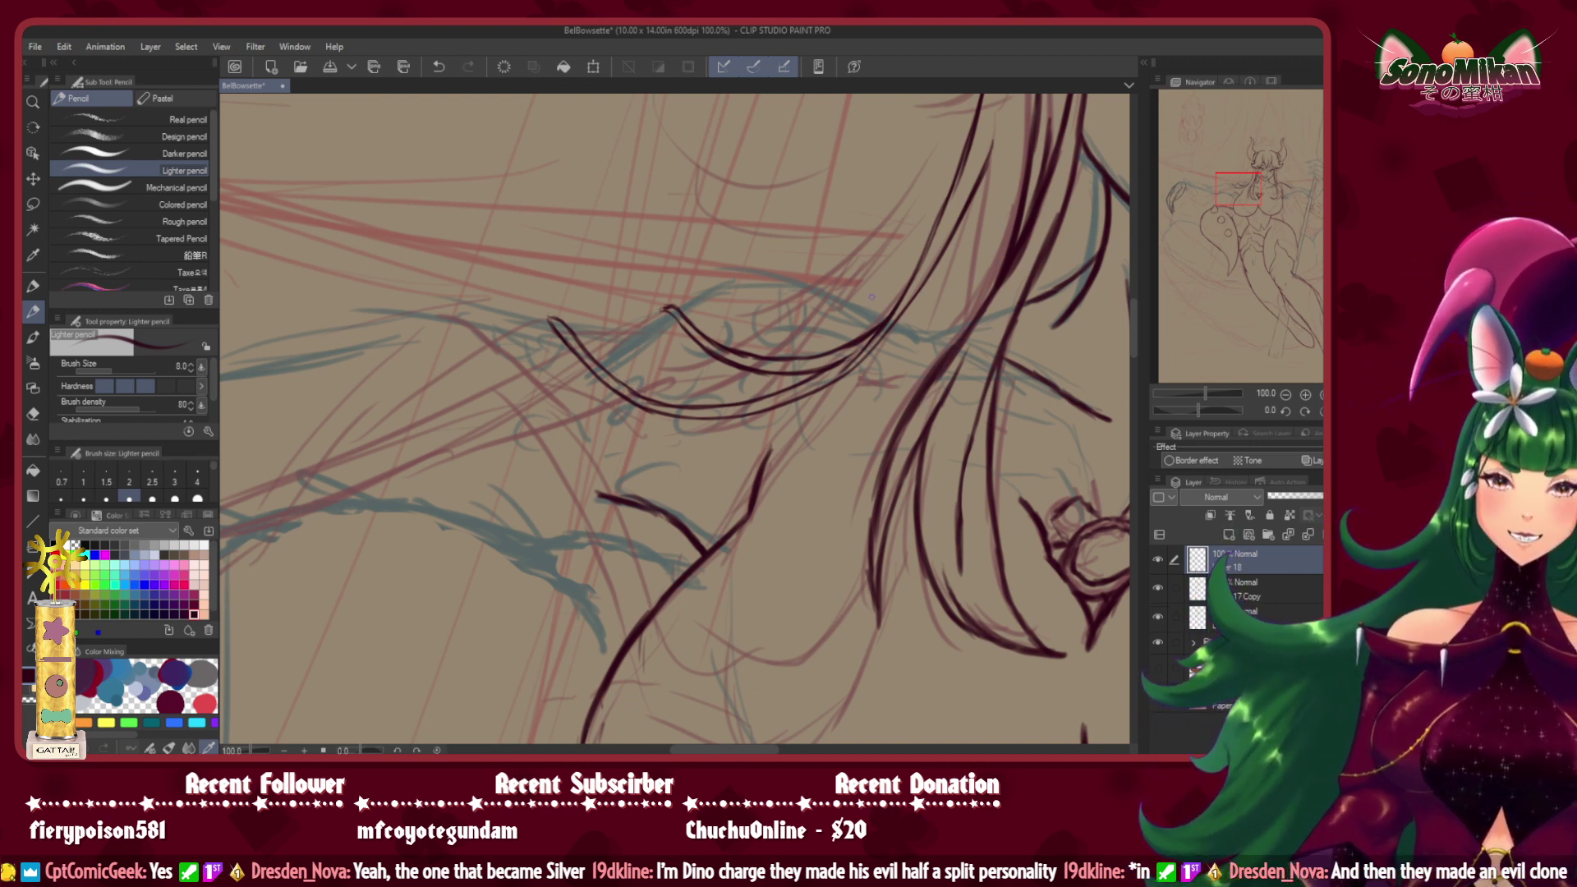
{"action": "left_click_drag", "start_coordinate": [909, 212], "coordinate": [784, 357]}
{"action": "key", "text": "minus"}
{"action": "key", "text": "minus"}
{"action": "key", "text": "minus"}
{"action": "key", "text": "minus"}
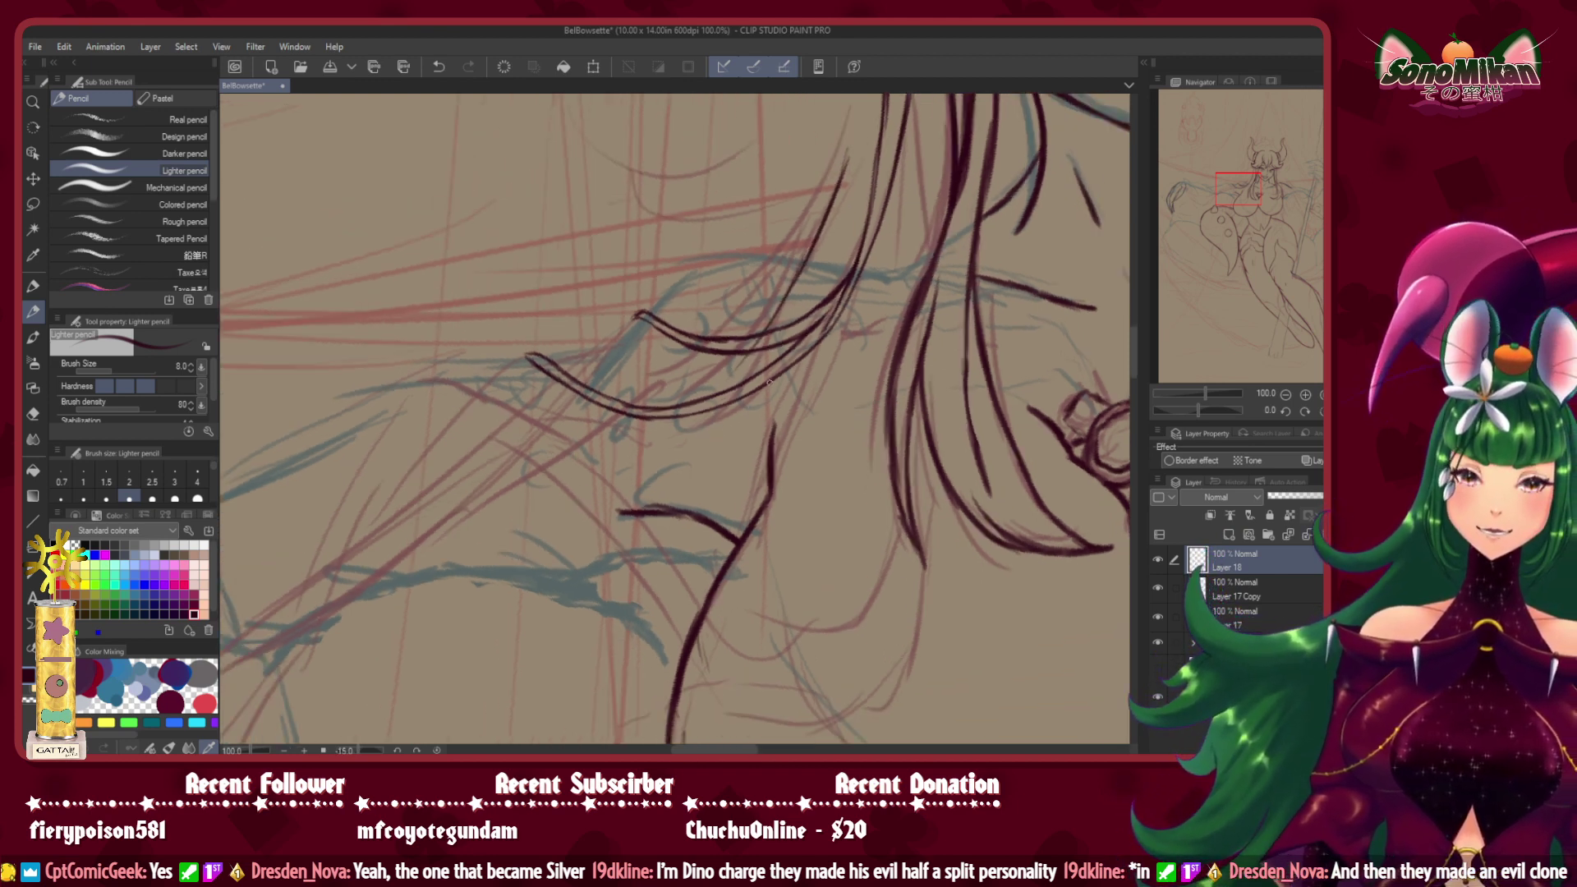
{"action": "left_click_drag", "start_coordinate": [658, 542], "coordinate": [808, 505]}
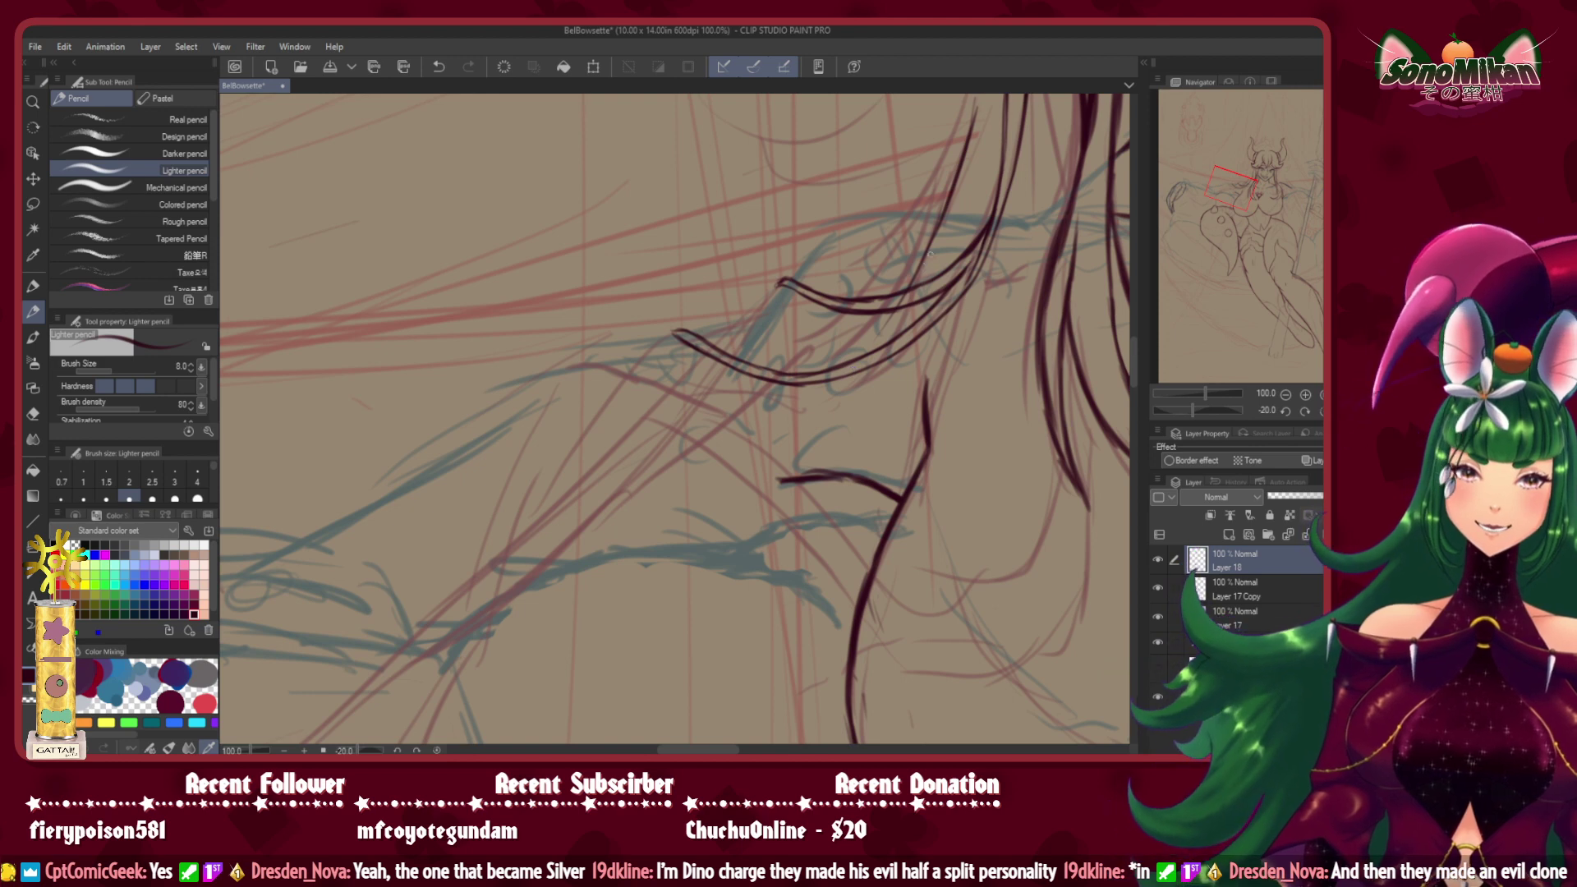
{"action": "mouse_move", "coordinate": [854, 361]}
{"action": "left_mouse_down"}
{"action": "mouse_move", "coordinate": [900, 304]}
{"action": "mouse_move", "coordinate": [836, 364]}
{"action": "mouse_move", "coordinate": [764, 392]}
{"action": "mouse_move", "coordinate": [673, 404]}
{"action": "mouse_move", "coordinate": [530, 390]}
{"action": "left_mouse_up"}
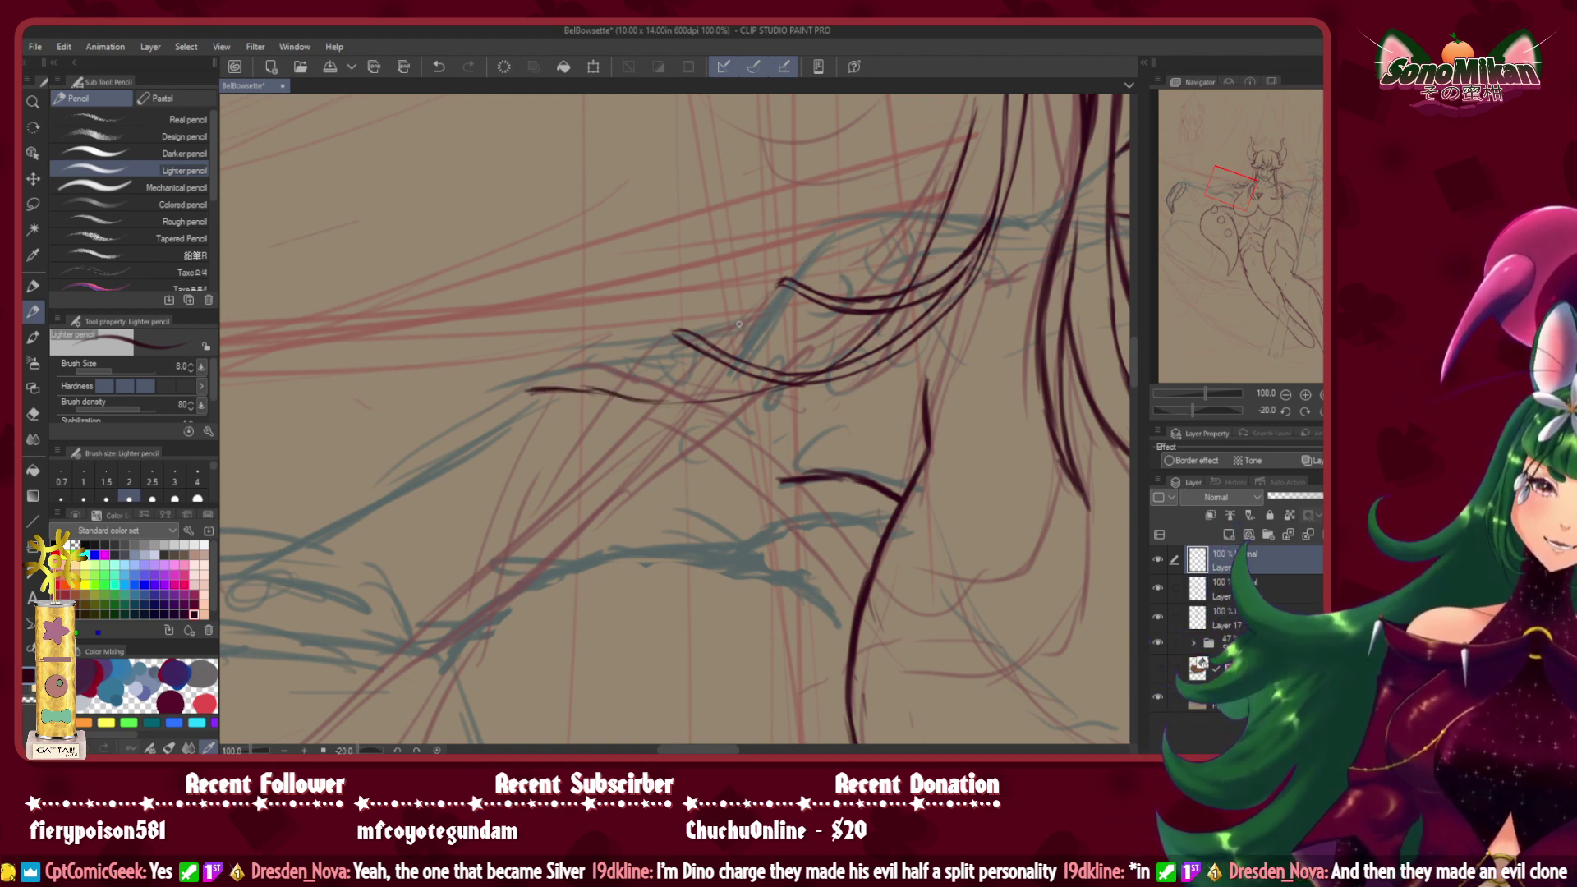
Rotate the canvas to 50 degrees, smooth and darken the third strand's outer end, and reset the canvas rotation.
{"action": "key", "text": "asciicircum"}
{"action": "key", "text": "asciicircum"}
{"action": "key", "text": "asciicircum"}
{"action": "key", "text": "asciicircum"}
{"action": "key", "text": "asciicircum"}
{"action": "key", "text": "asciicircum"}
{"action": "key", "text": "asciicircum"}
{"action": "key", "text": "asciicircum"}
{"action": "key", "text": "asciicircum"}
{"action": "key", "text": "asciicircum"}
{"action": "key", "text": "asciicircum"}
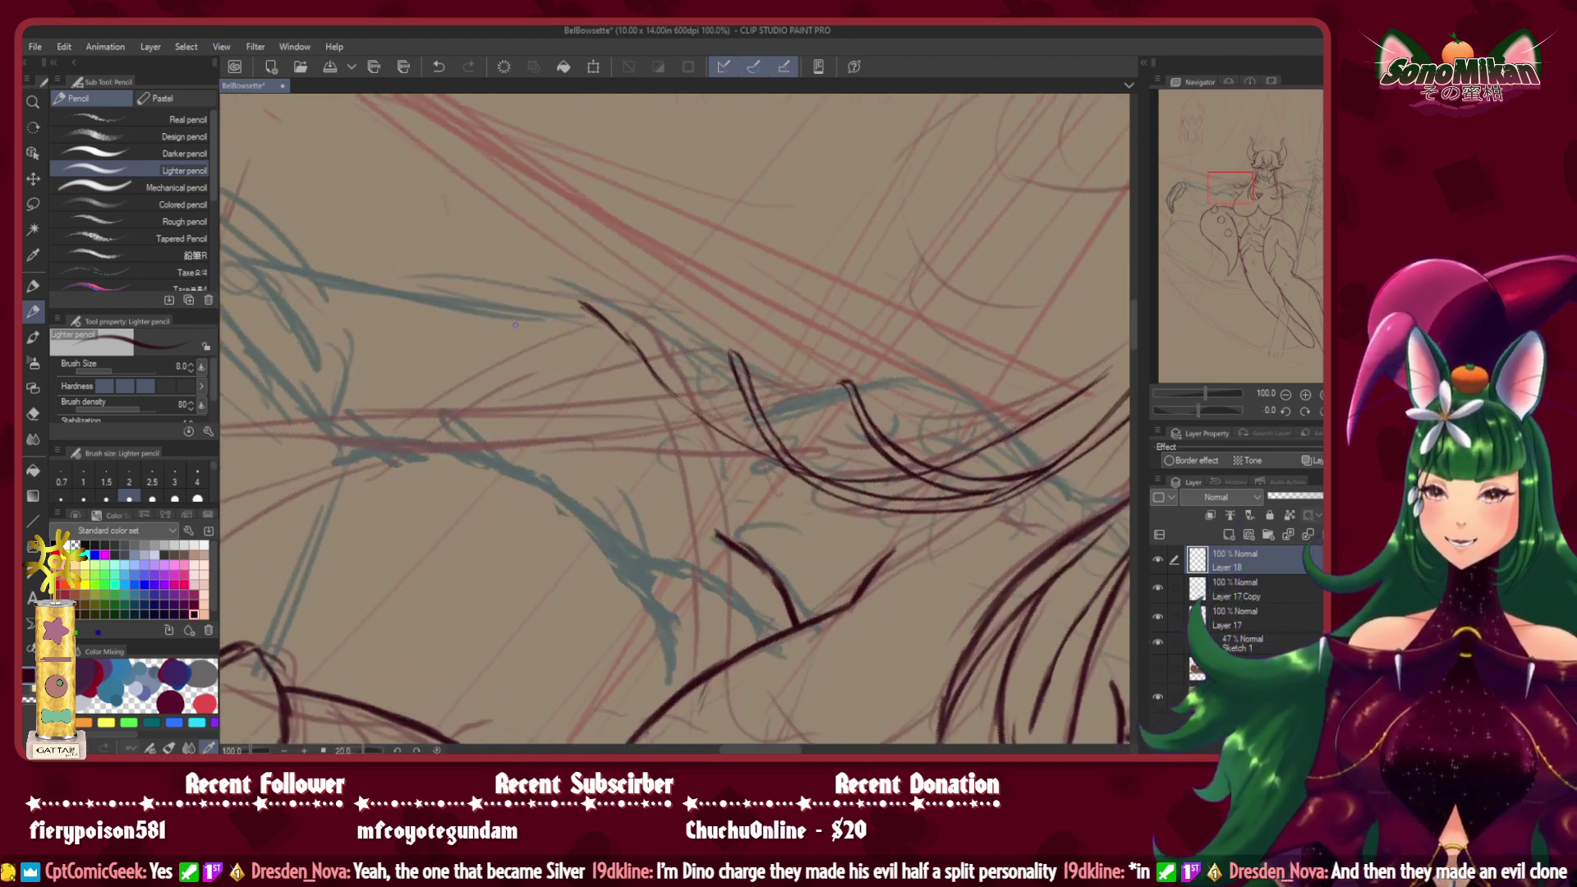
{"action": "mouse_move", "coordinate": [620, 359]}
{"action": "left_mouse_down"}
{"action": "mouse_move", "coordinate": [674, 331]}
{"action": "mouse_move", "coordinate": [693, 417]}
{"action": "left_mouse_up"}
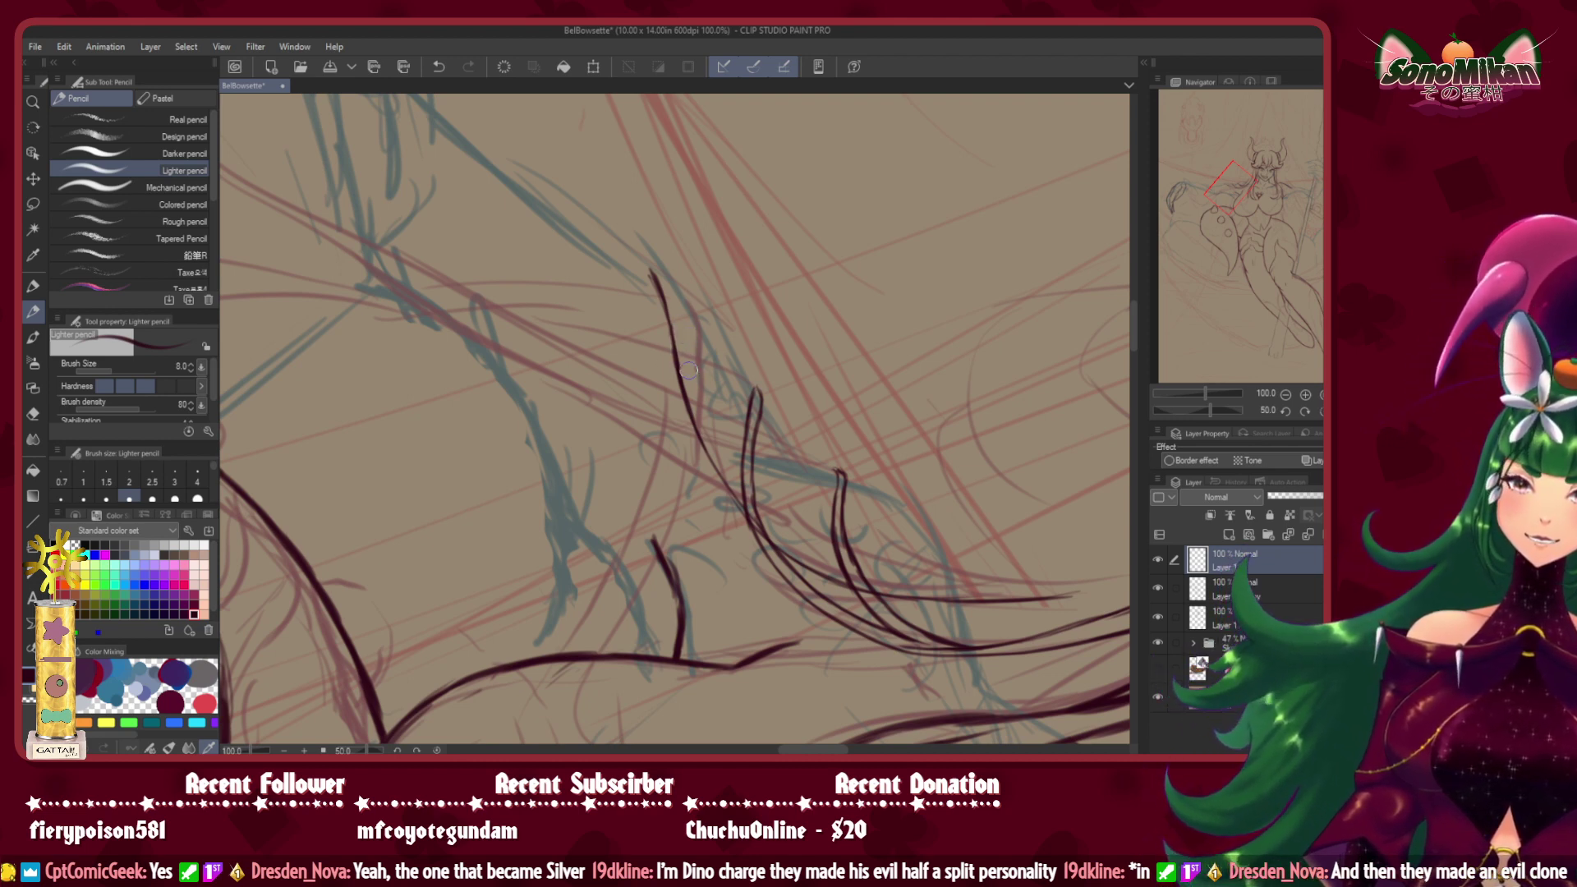
{"action": "key", "text": "ctrl+at"}
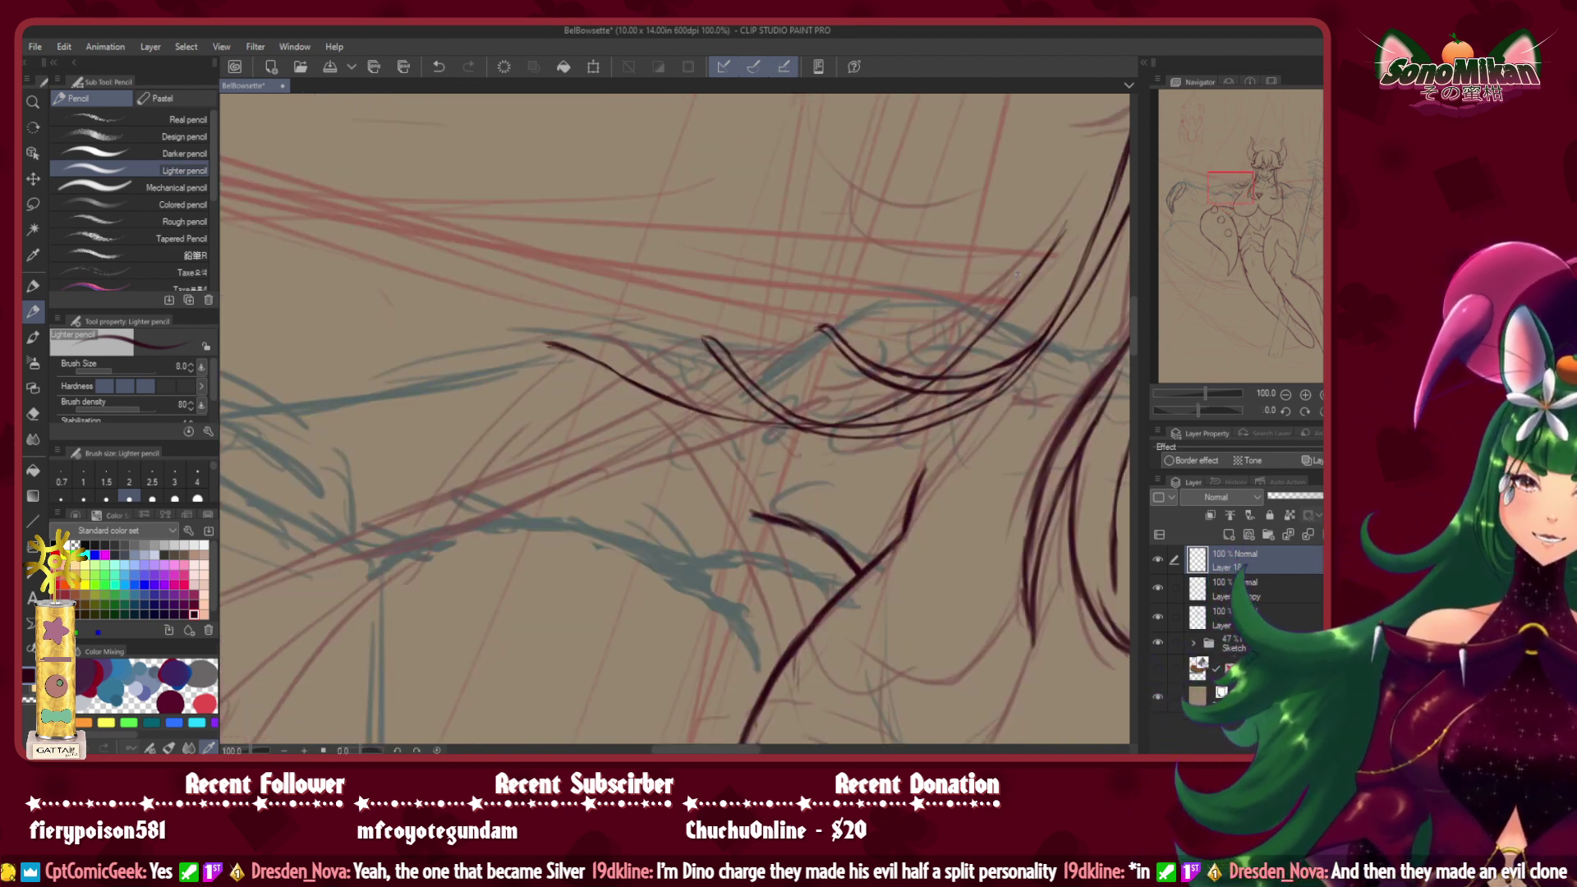
Draw the third strand's second edge, close it at the tip with the canvas at 65 degrees, and reset the rotation.
{"action": "mouse_move", "coordinate": [998, 304]}
{"action": "left_mouse_down"}
{"action": "mouse_move", "coordinate": [889, 397]}
{"action": "mouse_move", "coordinate": [942, 363]}
{"action": "mouse_move", "coordinate": [839, 410]}
{"action": "mouse_move", "coordinate": [940, 359]}
{"action": "mouse_move", "coordinate": [882, 400]}
{"action": "mouse_move", "coordinate": [754, 409]}
{"action": "left_mouse_up"}
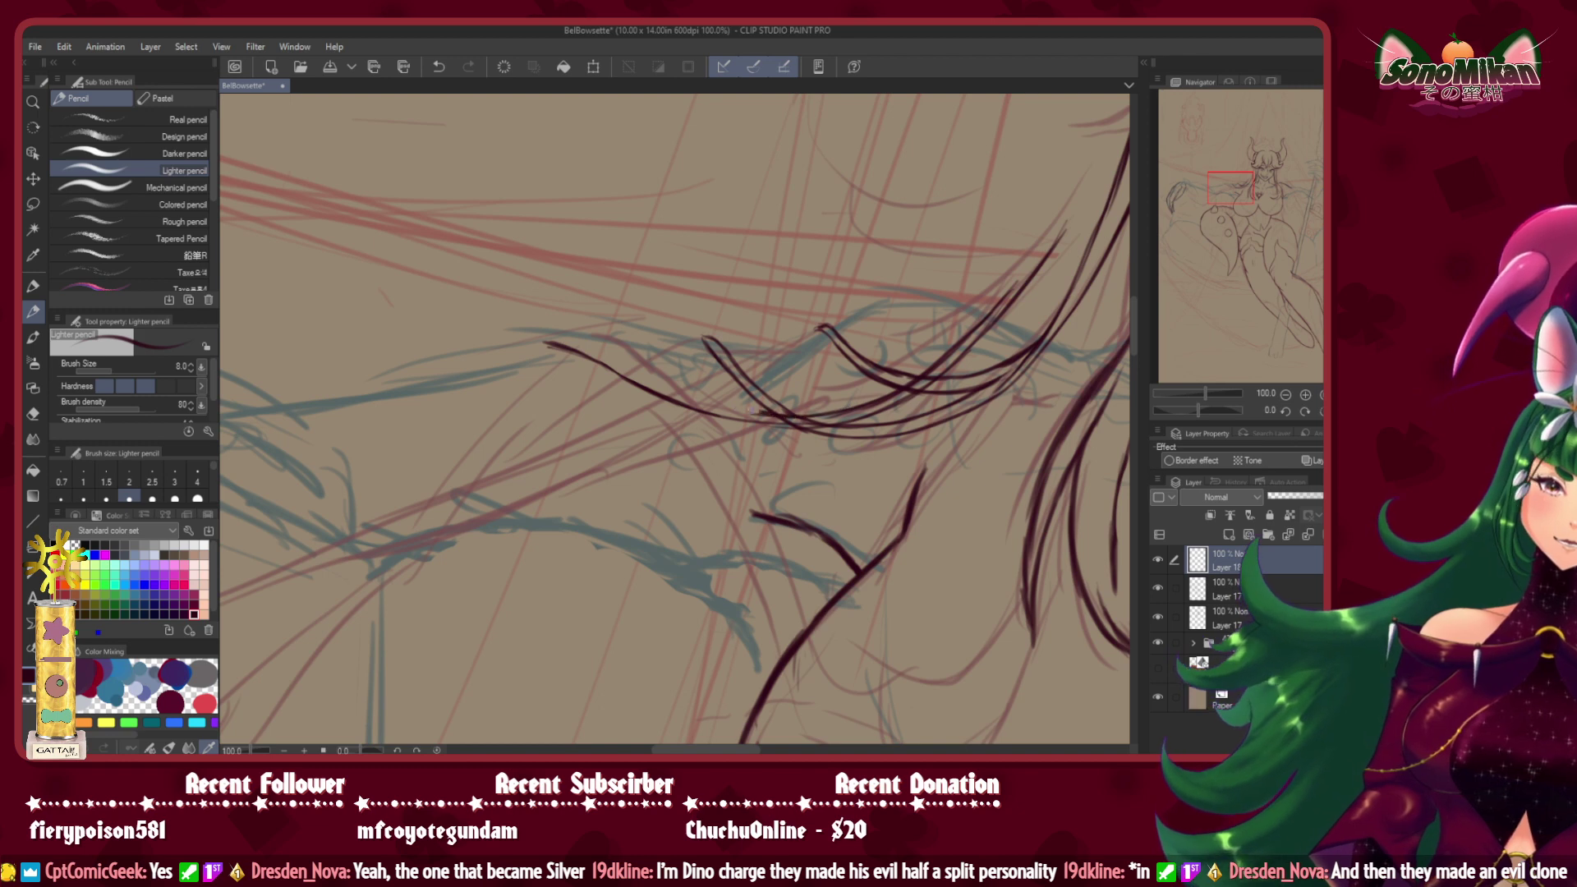
{"action": "key", "text": "asciicircum"}
{"action": "key", "text": "asciicircum"}
{"action": "key", "text": "asciicircum"}
{"action": "key", "text": "asciicircum"}
{"action": "key", "text": "asciicircum"}
{"action": "key", "text": "asciicircum"}
{"action": "key", "text": "asciicircum"}
{"action": "key", "text": "asciicircum"}
{"action": "key", "text": "asciicircum"}
{"action": "key", "text": "asciicircum"}
{"action": "key", "text": "asciicircum"}
{"action": "key", "text": "asciicircum"}
{"action": "key", "text": "asciicircum"}
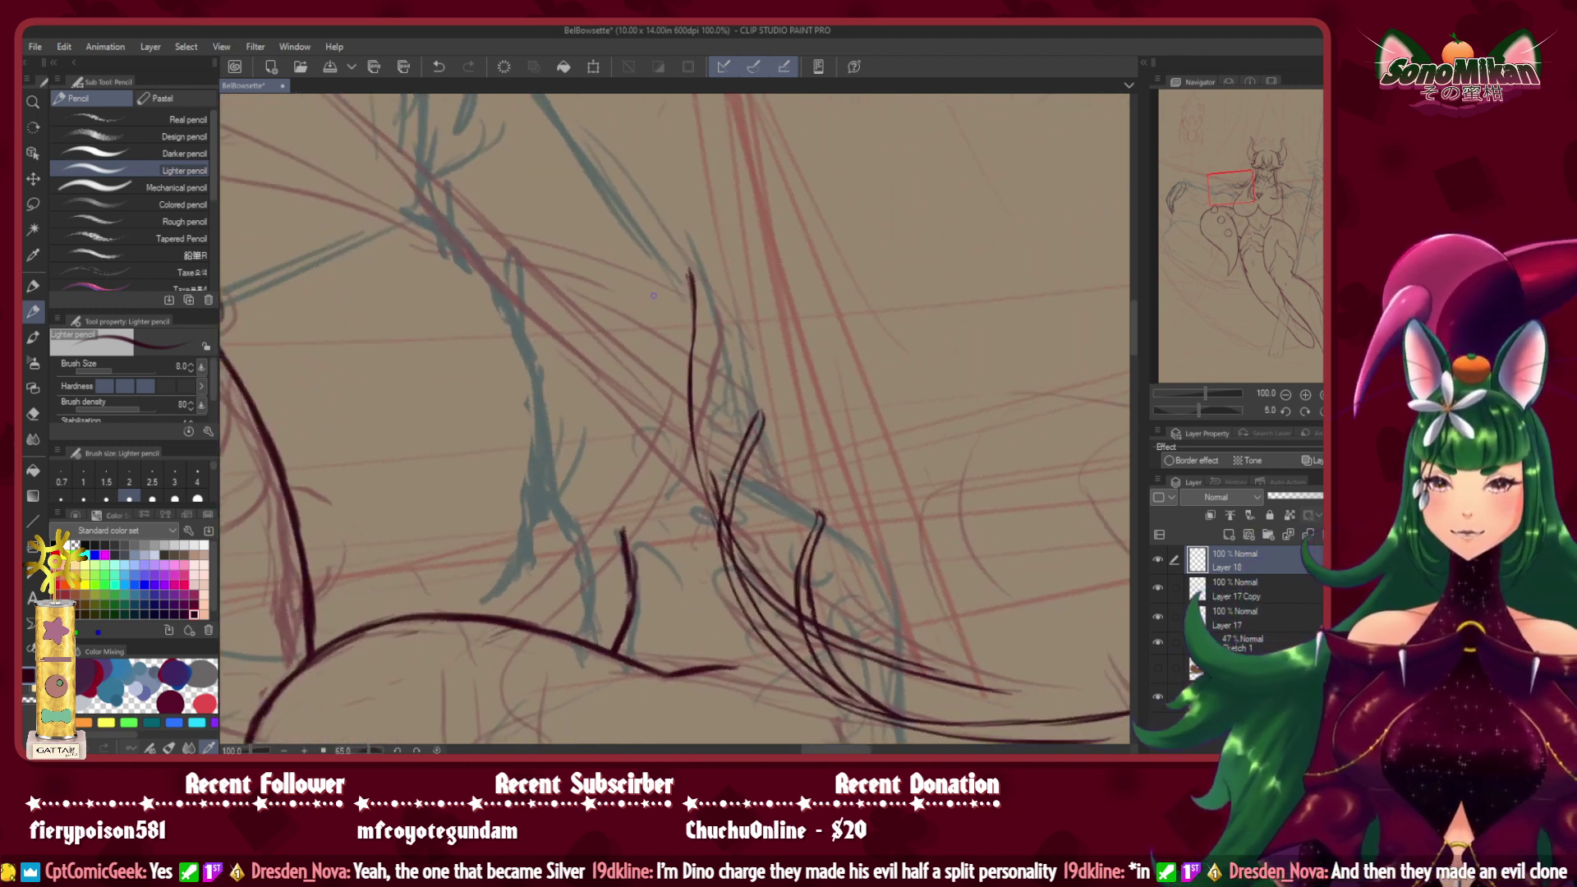
{"action": "mouse_move", "coordinate": [690, 276]}
{"action": "left_mouse_down"}
{"action": "mouse_move", "coordinate": [699, 261]}
{"action": "mouse_move", "coordinate": [716, 497]}
{"action": "left_mouse_up"}
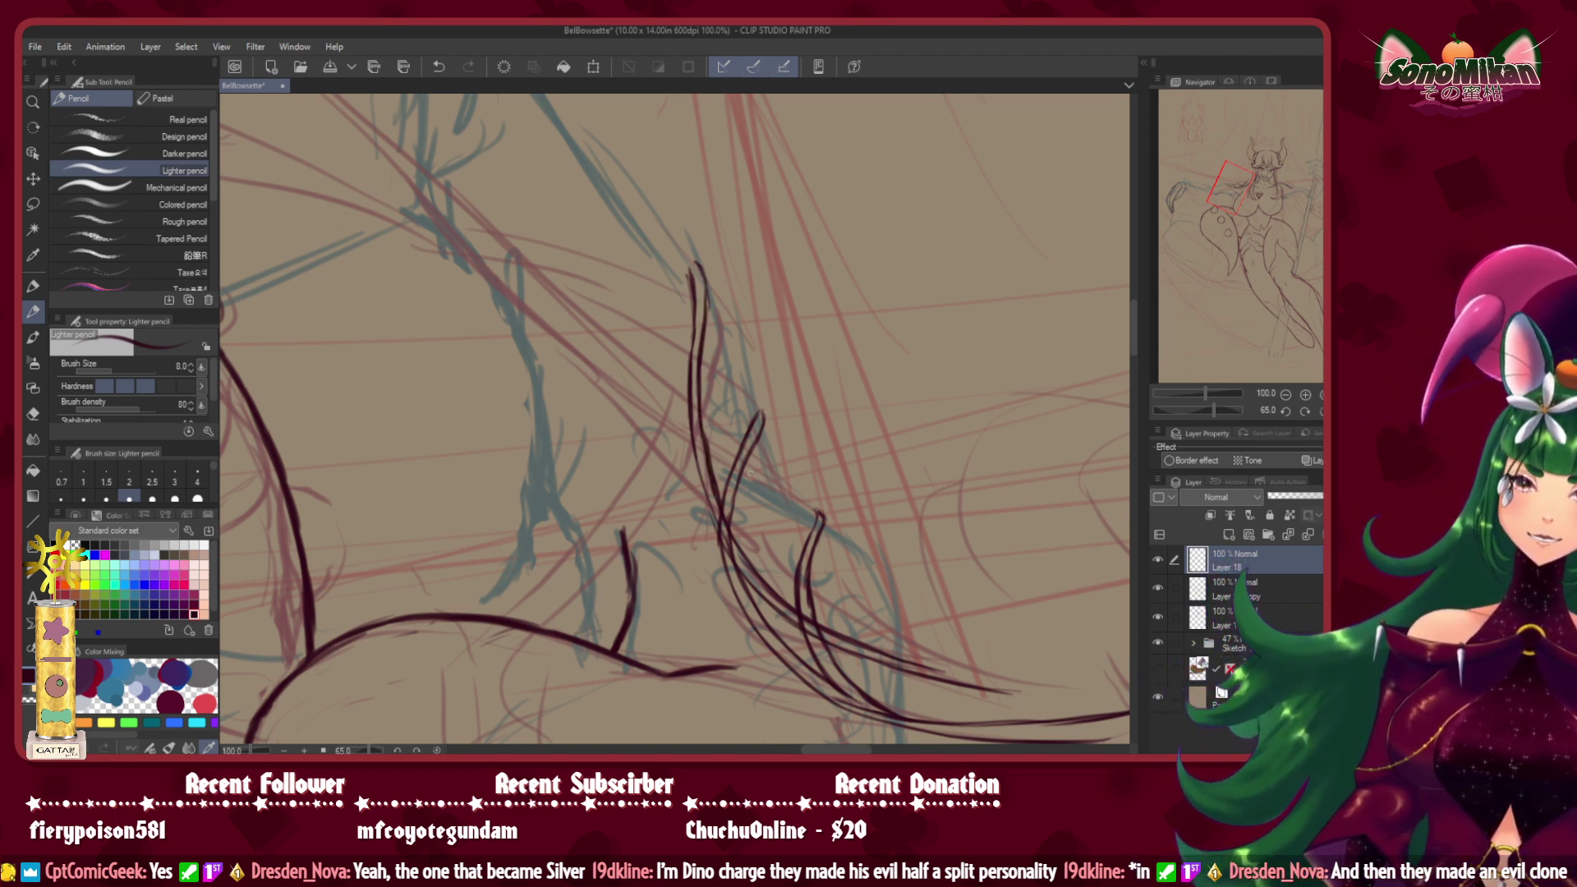
{"action": "key", "text": "ctrl+at"}
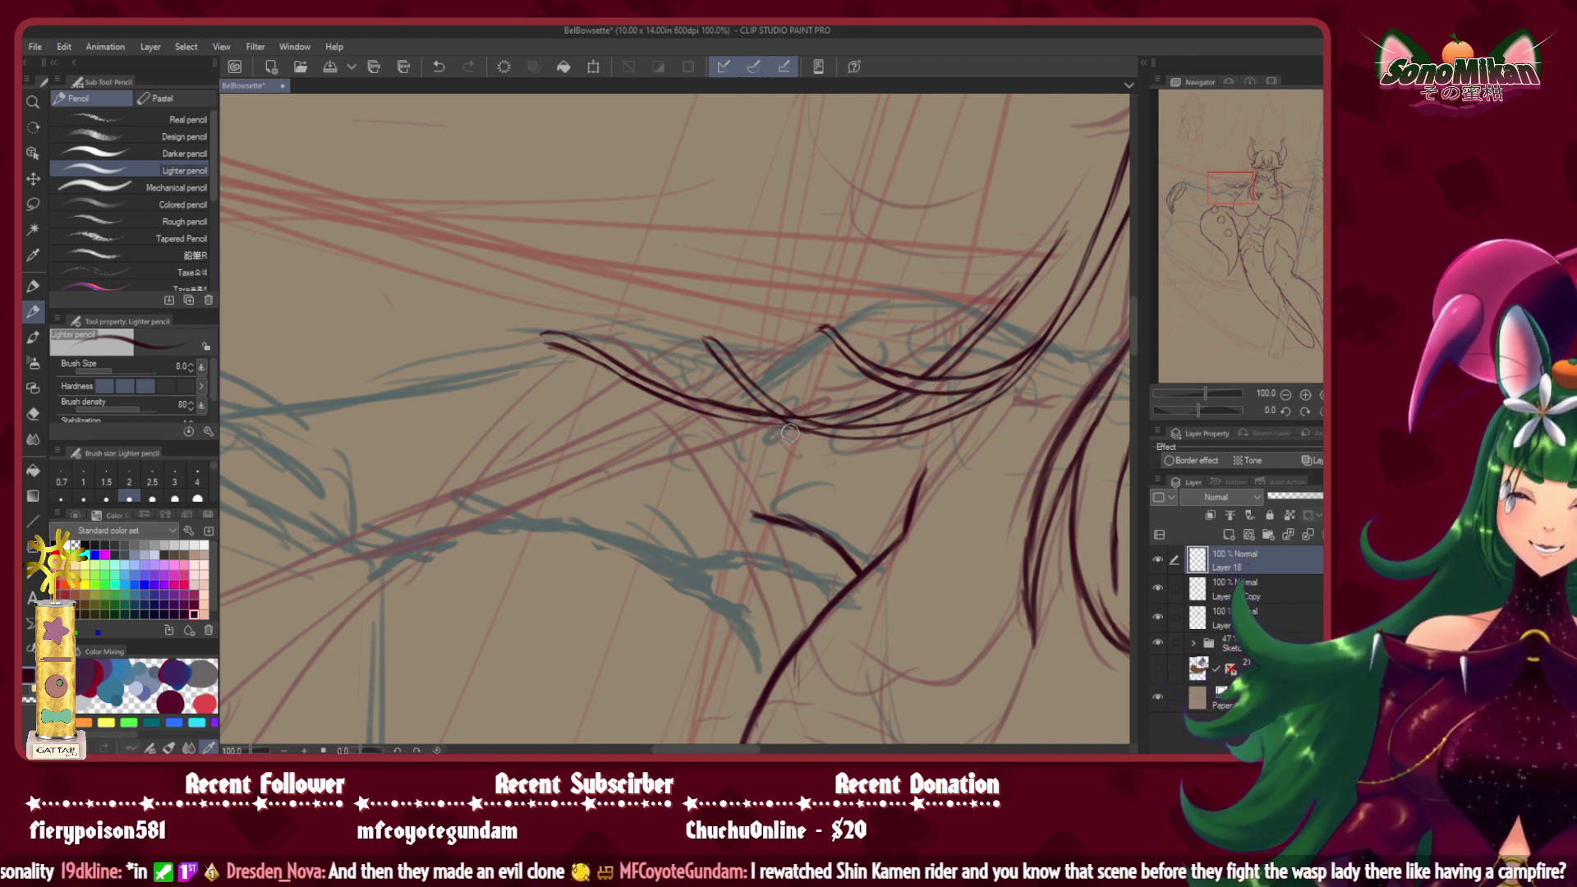
{"action": "key", "text": "ctrl+z"}
{"action": "key", "text": "ctrl+y"}
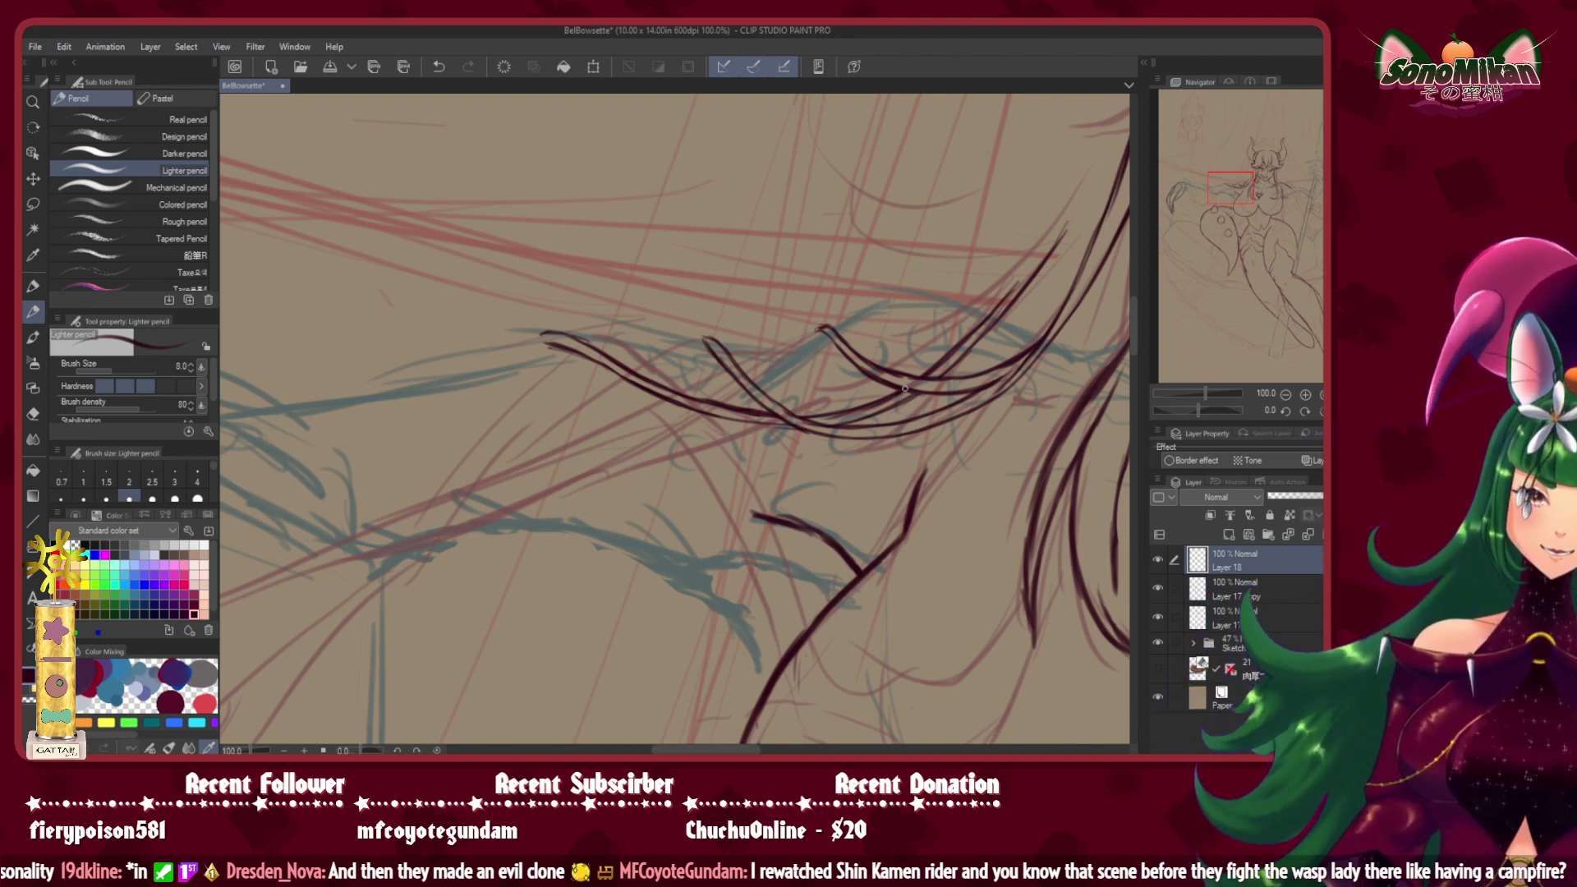
Rotate the canvas to -45 degrees and draw the arm contour below the hair along the blue sketch, redrawing its outer part.
{"action": "mouse_move", "coordinate": [650, 515]}
{"action": "left_mouse_down"}
{"action": "mouse_move", "coordinate": [651, 440]}
{"action": "mouse_move", "coordinate": [599, 318]}
{"action": "mouse_move", "coordinate": [651, 247]}
{"action": "mouse_move", "coordinate": [590, 185]}
{"action": "left_mouse_up"}
{"action": "mouse_move", "coordinate": [515, 221]}
{"action": "left_mouse_down"}
{"action": "mouse_move", "coordinate": [514, 309]}
{"action": "mouse_move", "coordinate": [806, 426]}
{"action": "mouse_move", "coordinate": [981, 454]}
{"action": "left_mouse_up"}
{"action": "mouse_move", "coordinate": [629, 384]}
{"action": "left_mouse_down"}
{"action": "mouse_move", "coordinate": [666, 350]}
{"action": "mouse_move", "coordinate": [510, 353]}
{"action": "mouse_move", "coordinate": [658, 447]}
{"action": "mouse_move", "coordinate": [608, 353]}
{"action": "left_mouse_up"}
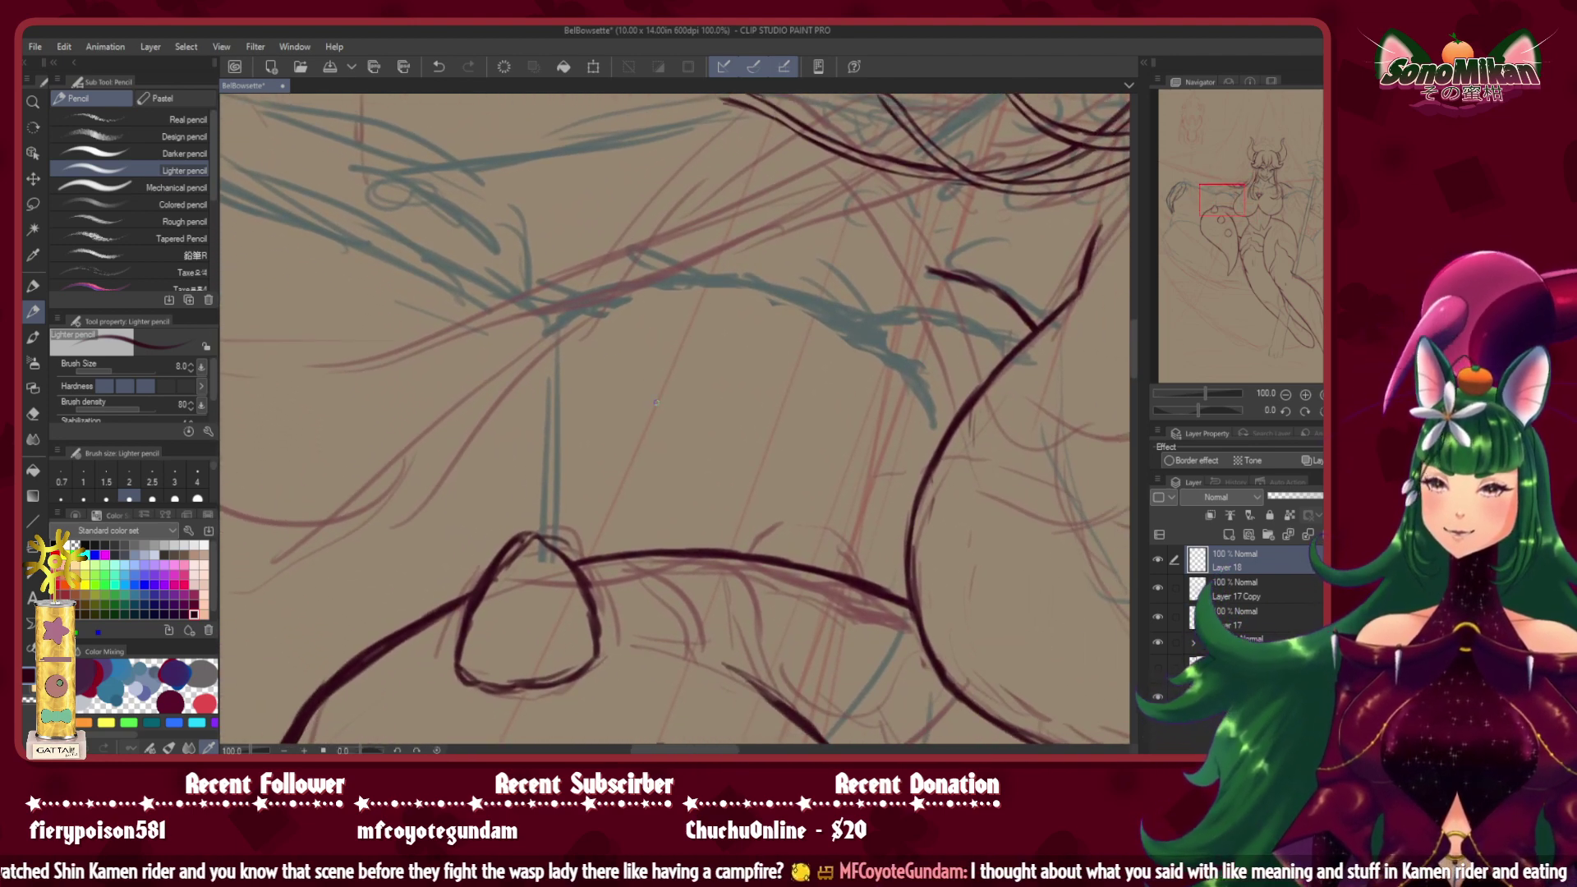
{"action": "key", "text": "minus"}
{"action": "key", "text": "minus"}
{"action": "key", "text": "minus"}
{"action": "key", "text": "minus"}
{"action": "key", "text": "minus"}
{"action": "key", "text": "minus"}
{"action": "key", "text": "minus"}
{"action": "mouse_move", "coordinate": [757, 349]}
{"action": "left_mouse_down"}
{"action": "mouse_move", "coordinate": [746, 212]}
{"action": "mouse_move", "coordinate": [637, 260]}
{"action": "mouse_move", "coordinate": [614, 291]}
{"action": "left_mouse_up"}
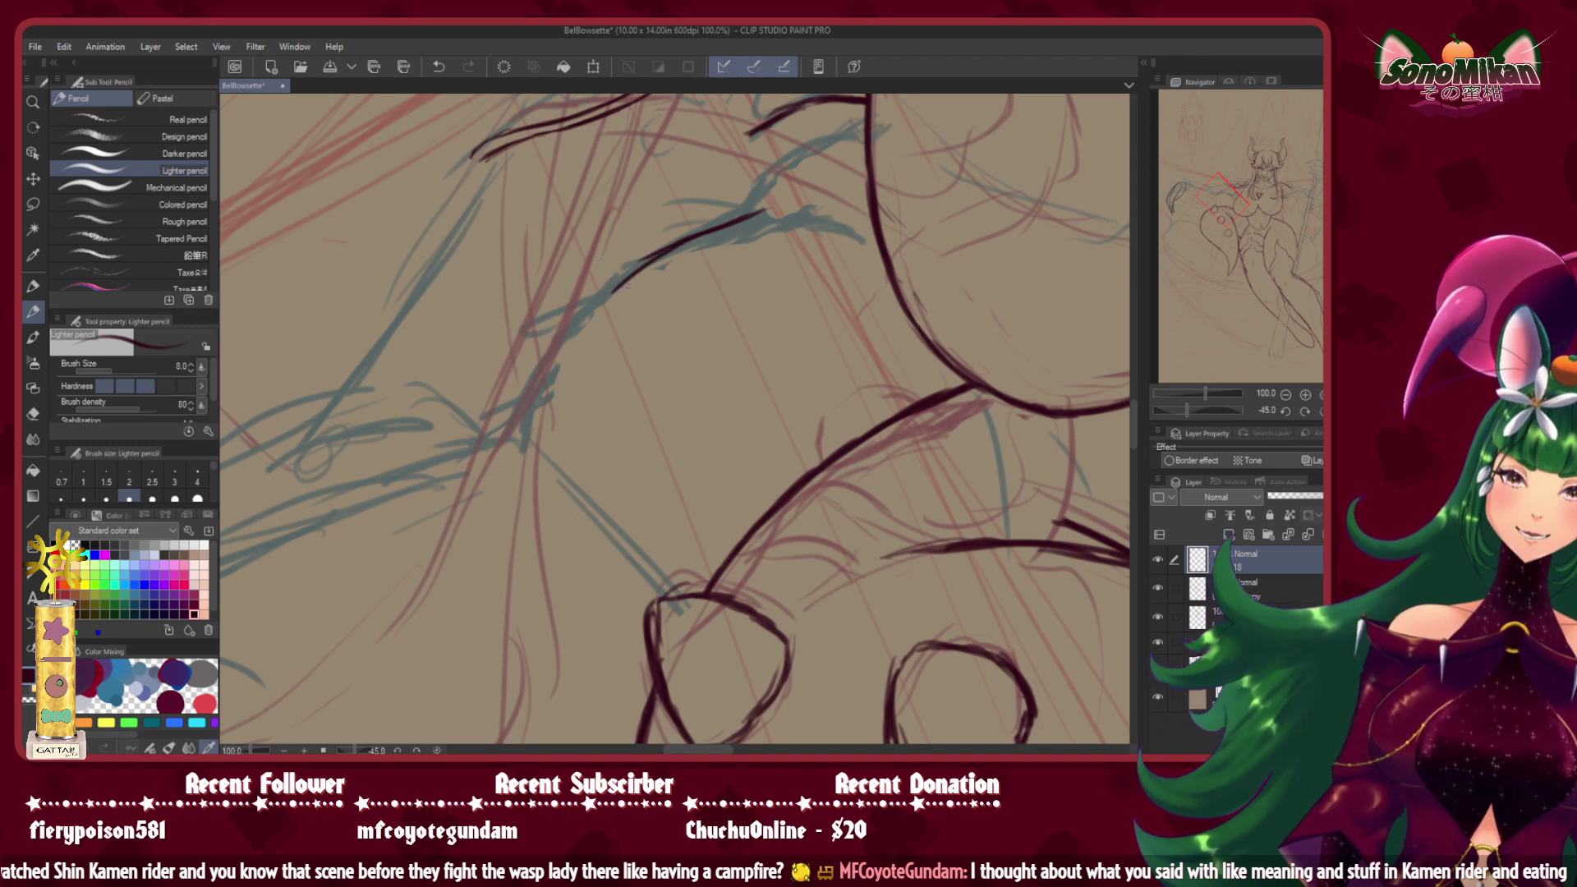
{"action": "key", "text": "ctrl+z"}
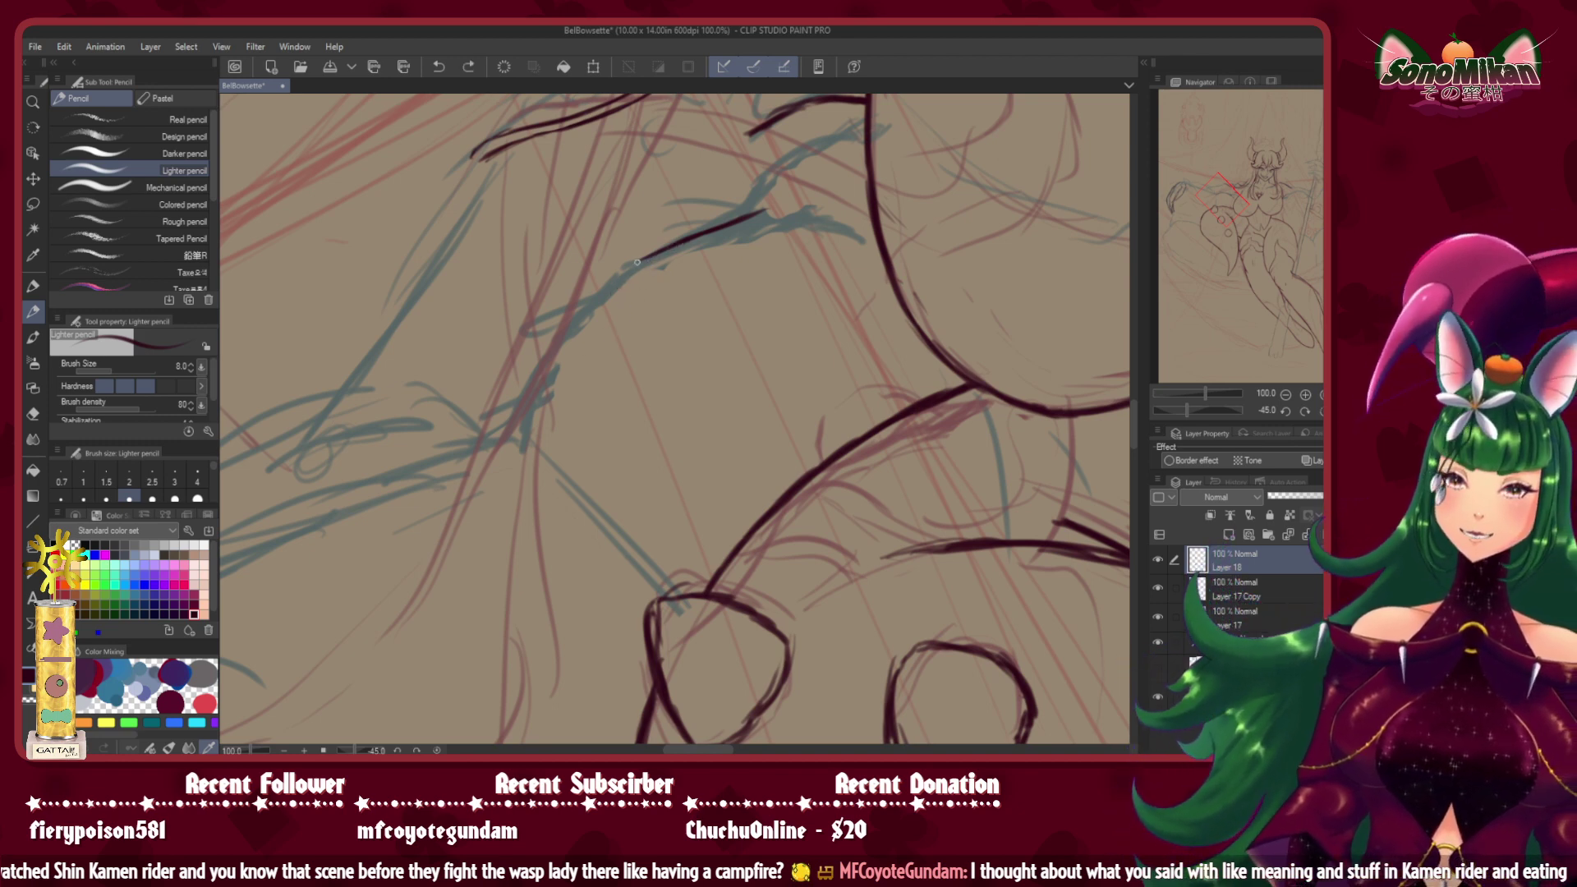
{"action": "mouse_move", "coordinate": [640, 267]}
{"action": "left_mouse_down"}
{"action": "mouse_move", "coordinate": [563, 323]}
{"action": "mouse_move", "coordinate": [585, 308]}
{"action": "mouse_move", "coordinate": [529, 365]}
{"action": "mouse_move", "coordinate": [588, 302]}
{"action": "mouse_move", "coordinate": [509, 413]}
{"action": "mouse_move", "coordinate": [557, 332]}
{"action": "mouse_move", "coordinate": [525, 392]}
{"action": "mouse_move", "coordinate": [541, 353]}
{"action": "mouse_move", "coordinate": [509, 429]}
{"action": "mouse_move", "coordinate": [541, 394]}
{"action": "left_mouse_up"}
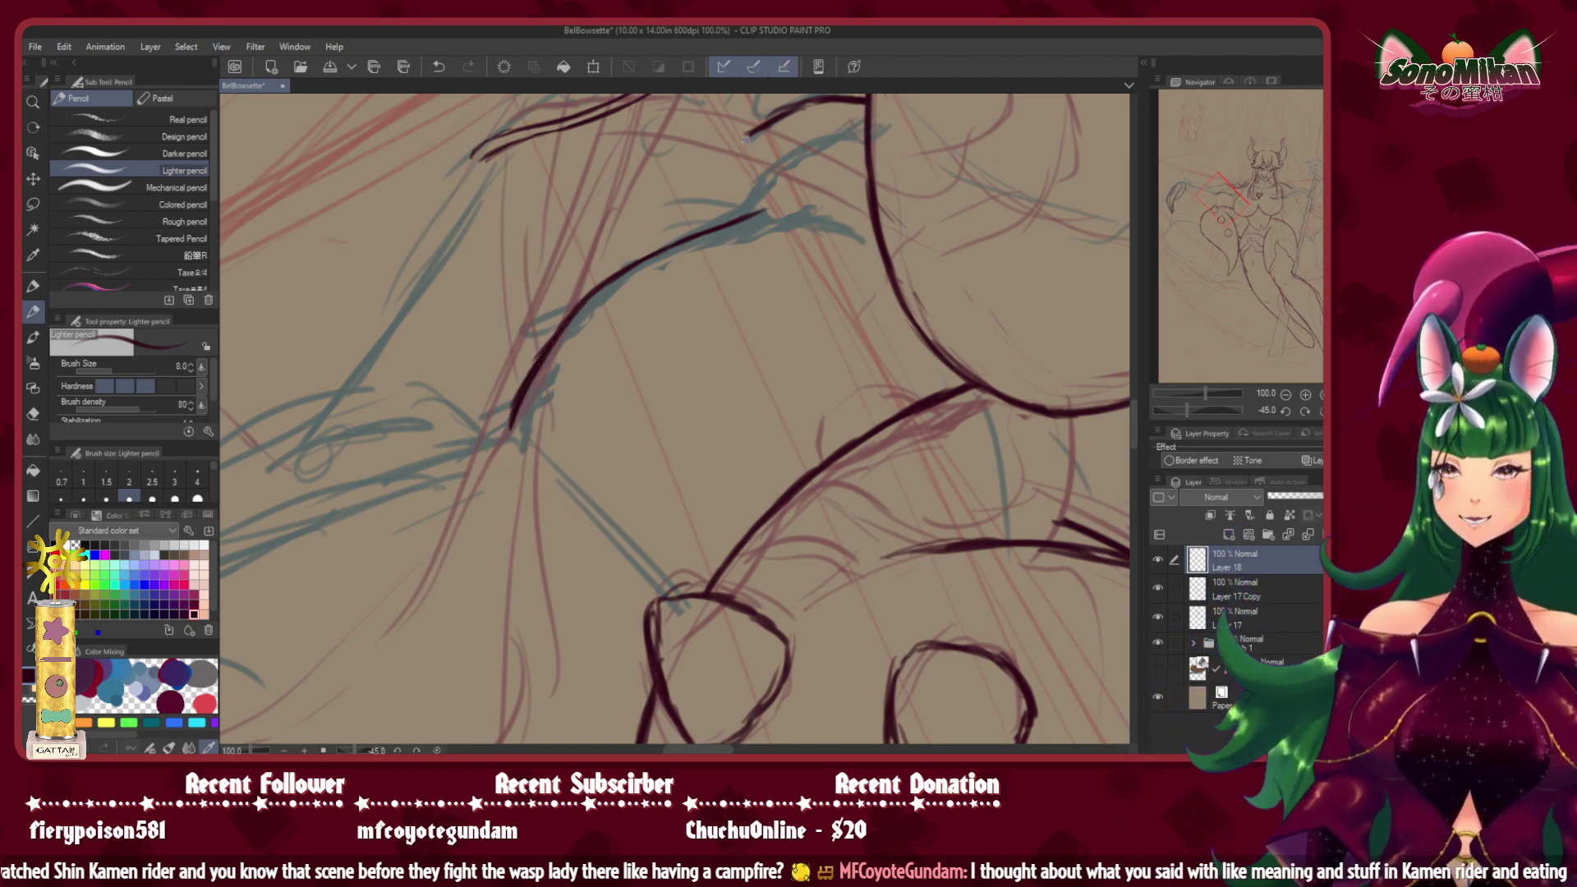
Rotate the canvas to 30 degrees and extend the arm contour's inner end downward, undoing the extra stroke beside it.
{"action": "key", "text": "^"}
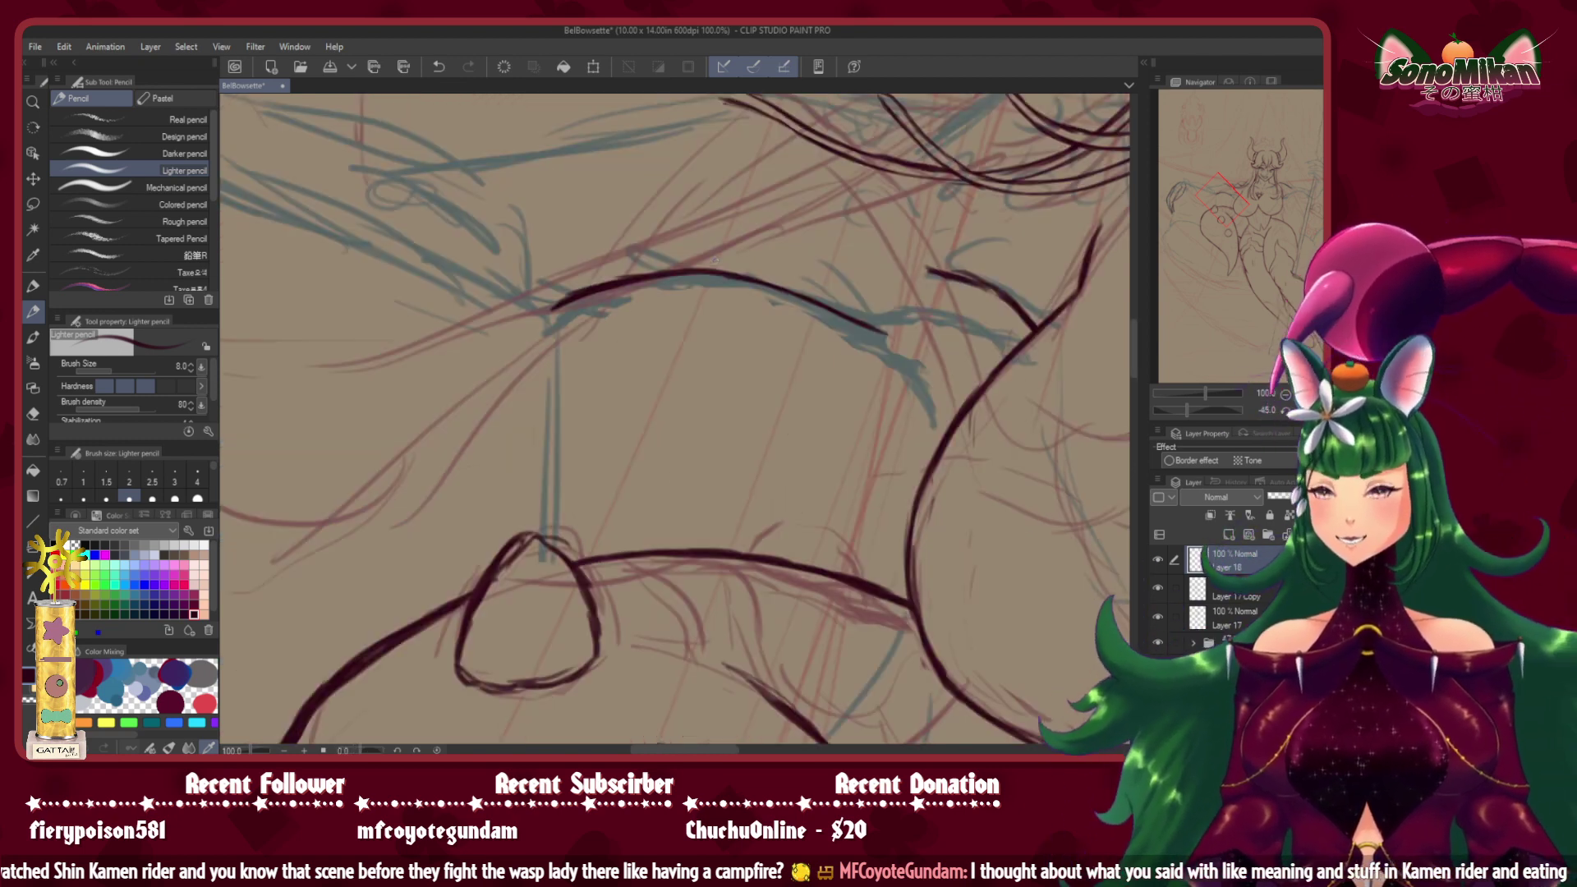
{"action": "key", "text": "^"}
{"action": "key", "text": "^"}
{"action": "key", "text": "^"}
{"action": "key", "text": "^"}
{"action": "key", "text": "^"}
{"action": "key", "text": "^"}
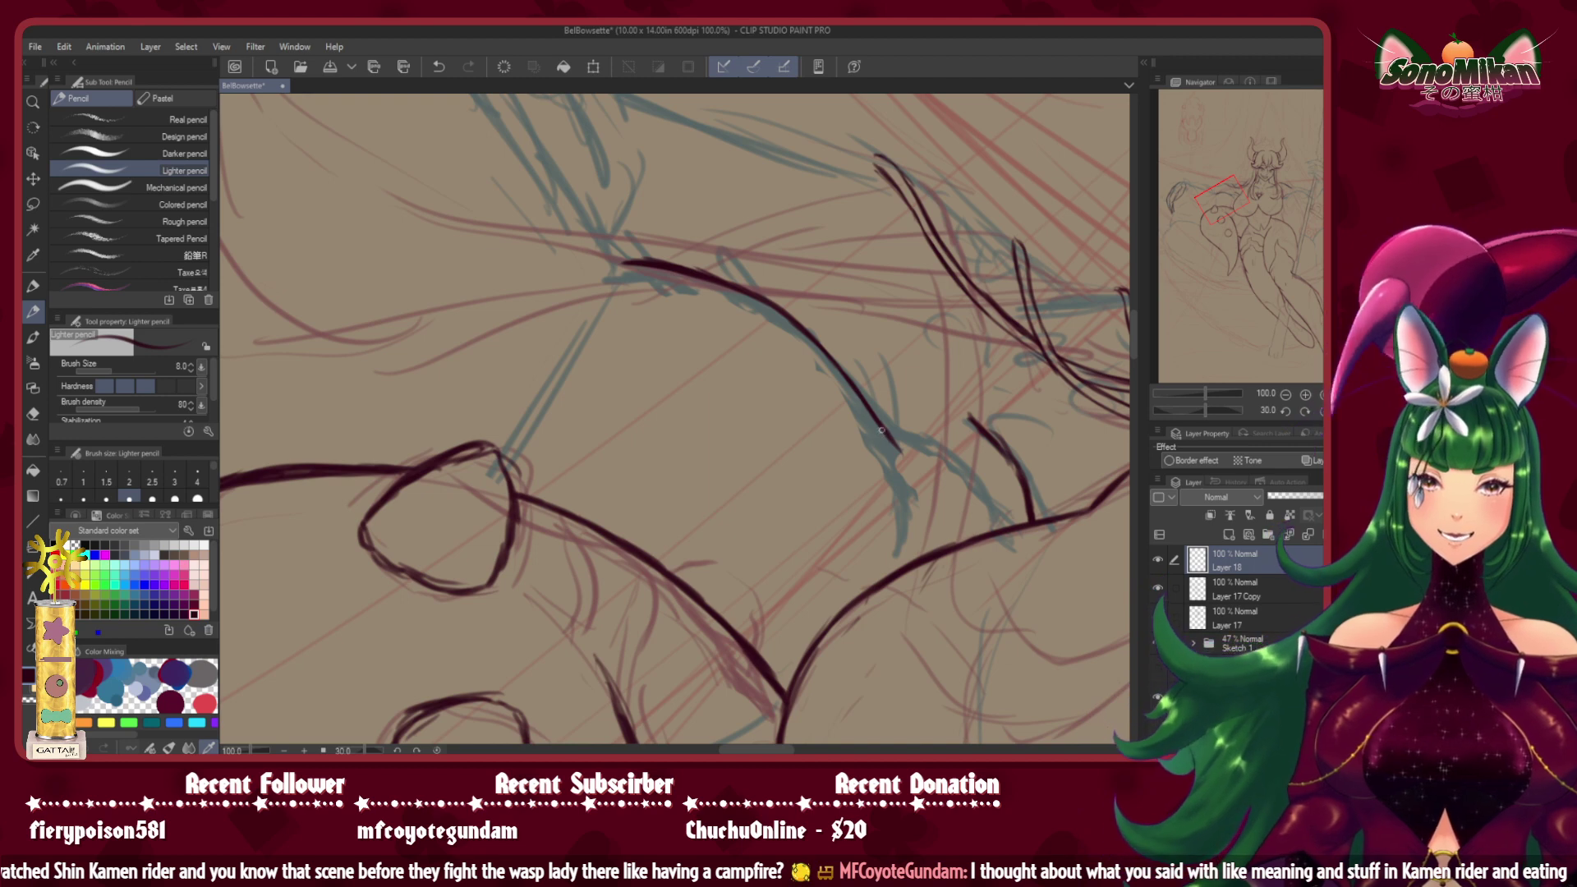
{"action": "left_click_drag", "start_coordinate": [873, 415], "coordinate": [898, 487]}
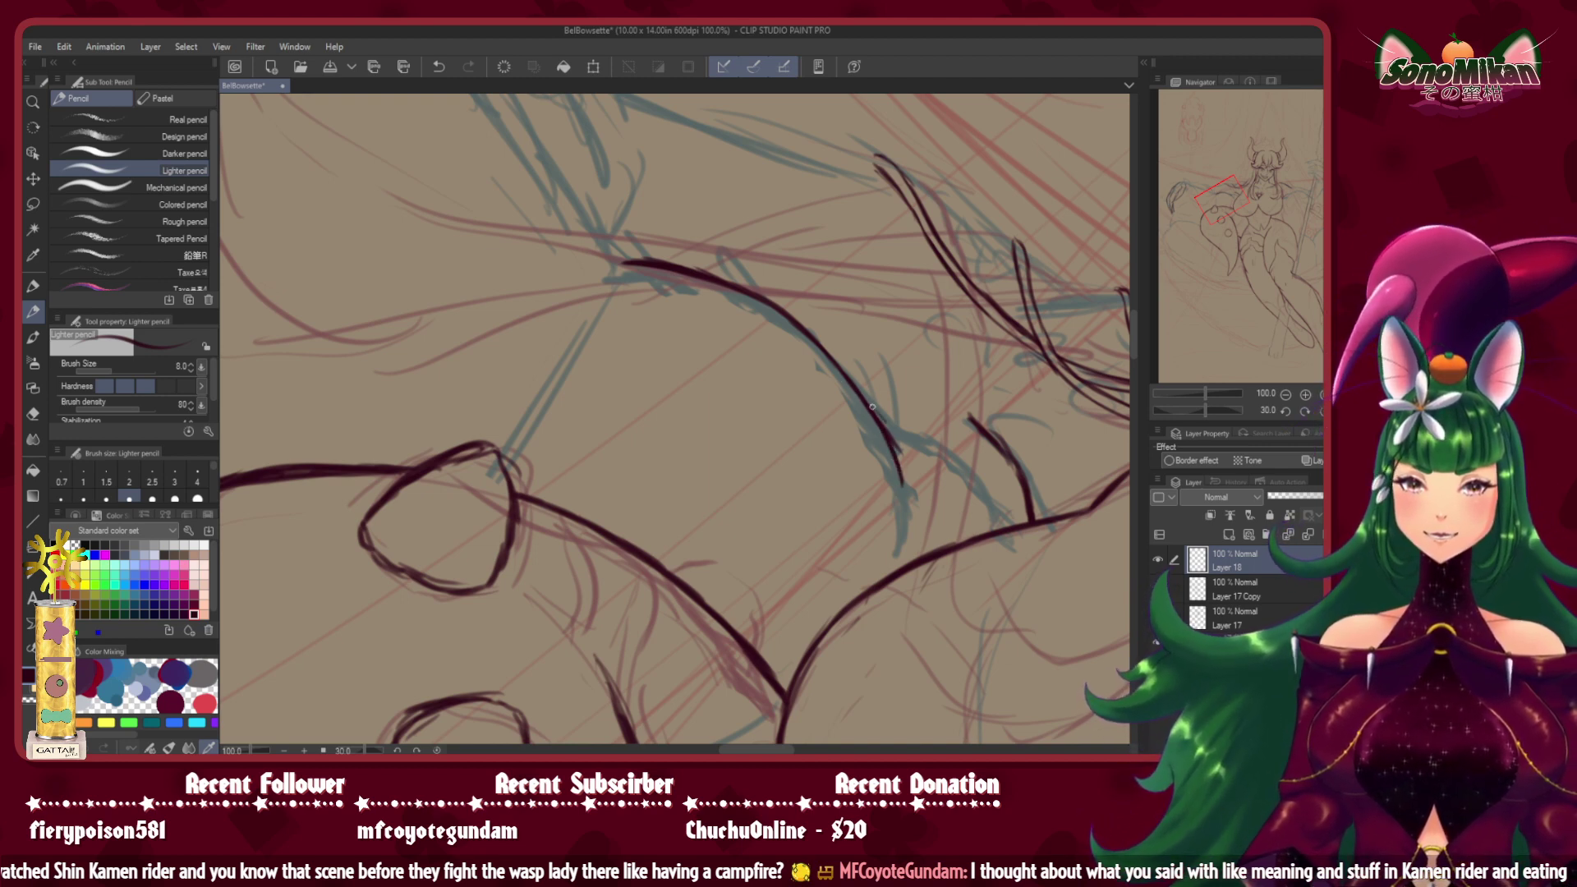
{"action": "left_click_drag", "start_coordinate": [874, 409], "coordinate": [917, 447]}
{"action": "key", "text": "ctrl+z"}
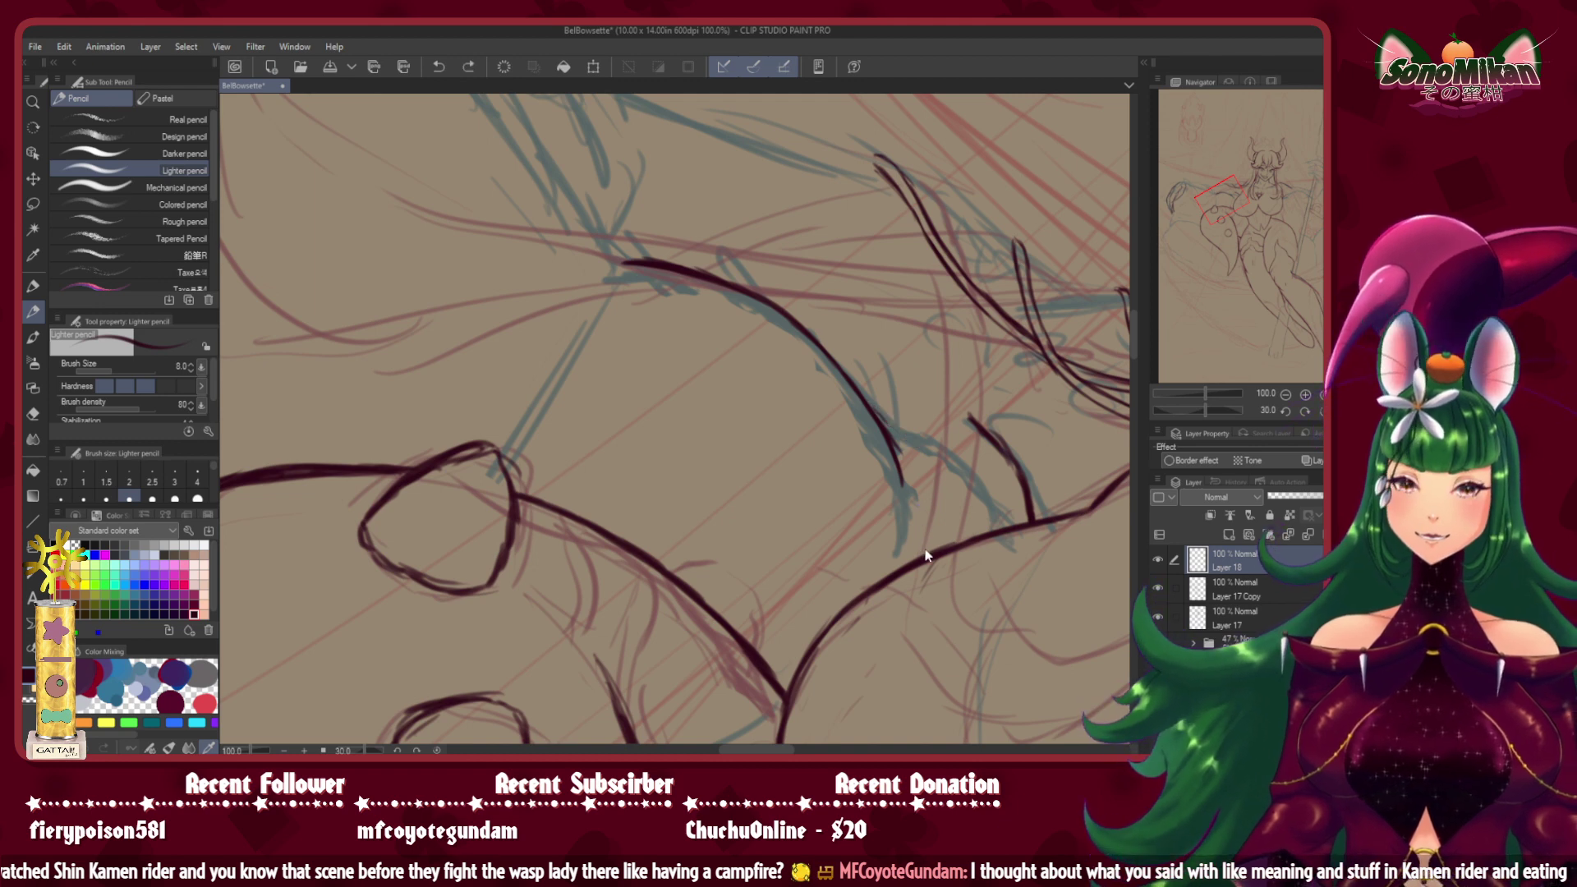
Rotate the canvas to -45 degrees and draw a second line joining the arm contour to the torso outline.
{"action": "left_click_drag", "start_coordinate": [925, 496], "coordinate": [903, 191]}
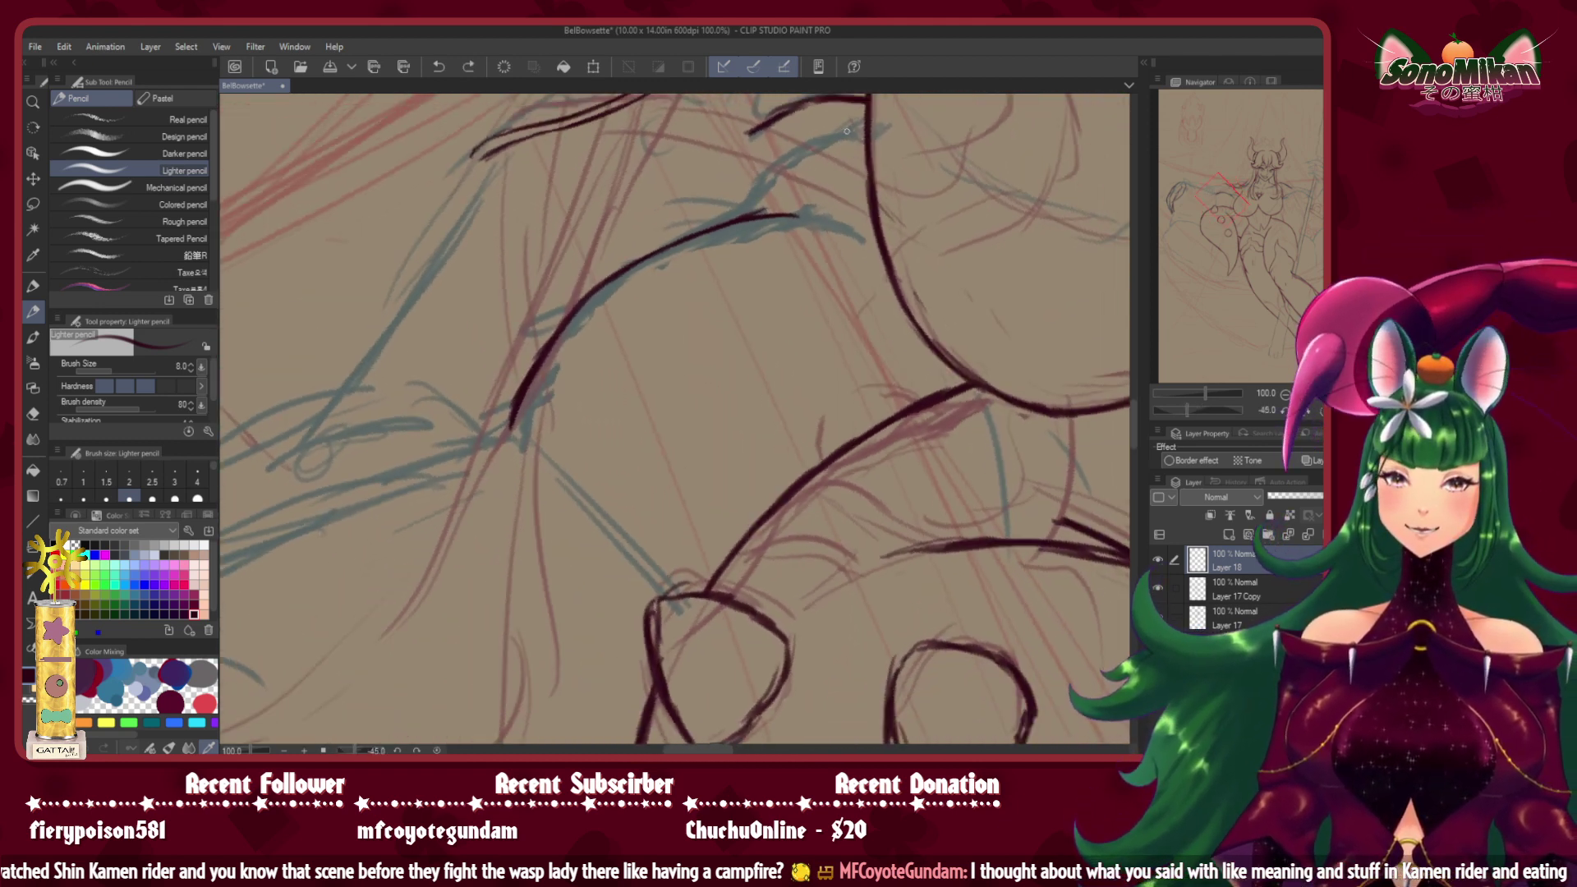
{"action": "mouse_move", "coordinate": [860, 125]}
{"action": "left_mouse_down"}
{"action": "mouse_move", "coordinate": [729, 210]}
{"action": "mouse_move", "coordinate": [765, 167]}
{"action": "mouse_move", "coordinate": [710, 222]}
{"action": "left_mouse_up"}
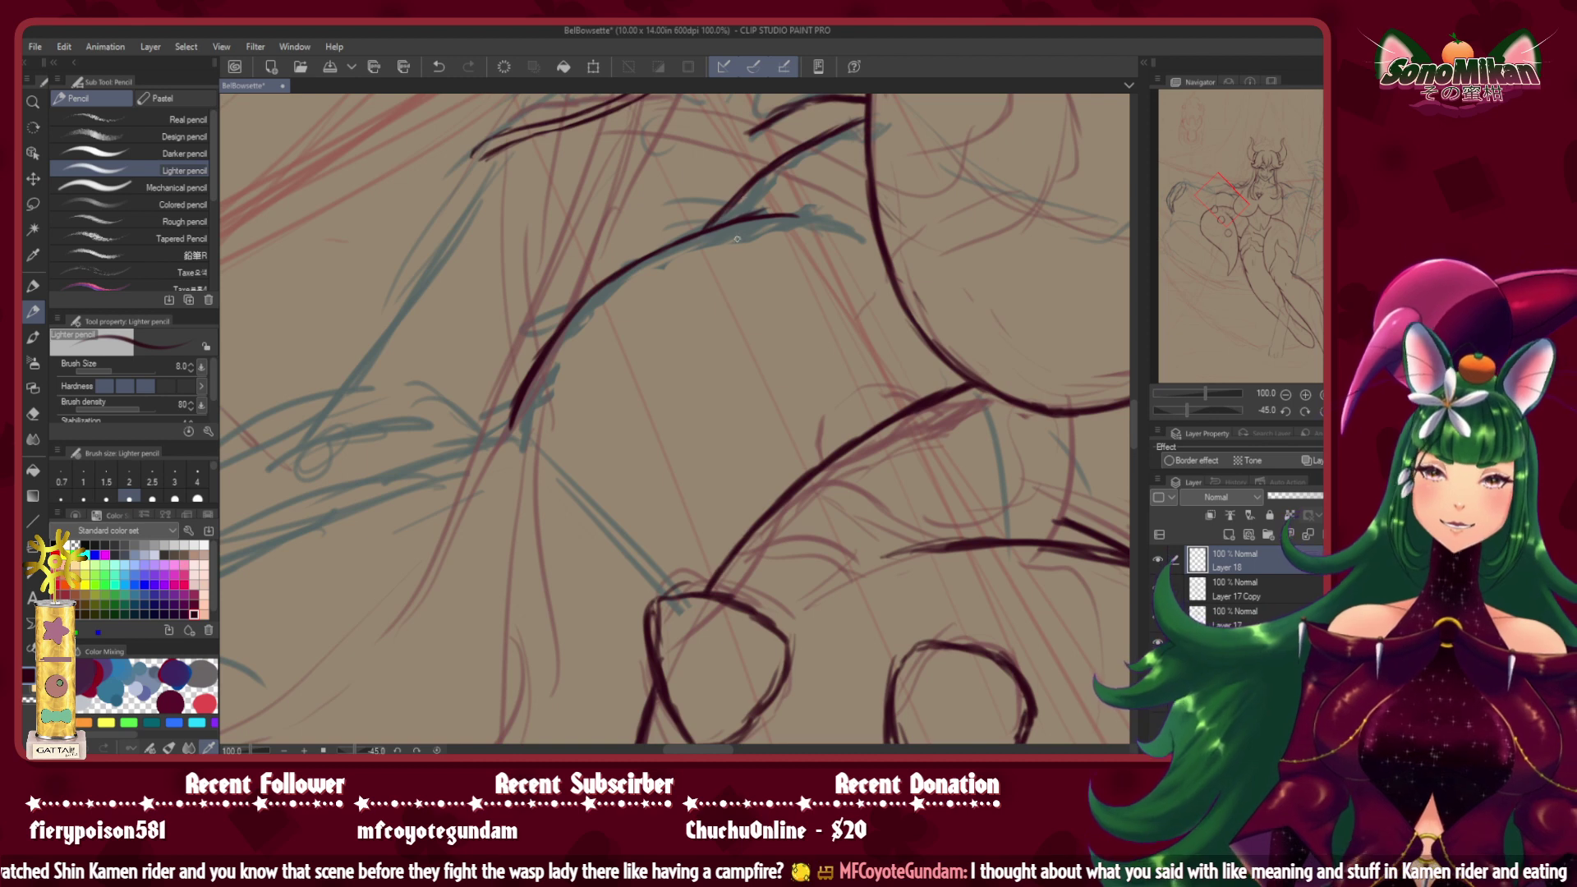
Examine the line art around the face, hair, and both shoulders and arms against the rough sketch, with Layer 18 as the working layer.
{"action": "key", "text": "asciicircum"}
{"action": "left_click_drag", "start_coordinate": [675, 424], "coordinate": [711, 465]}
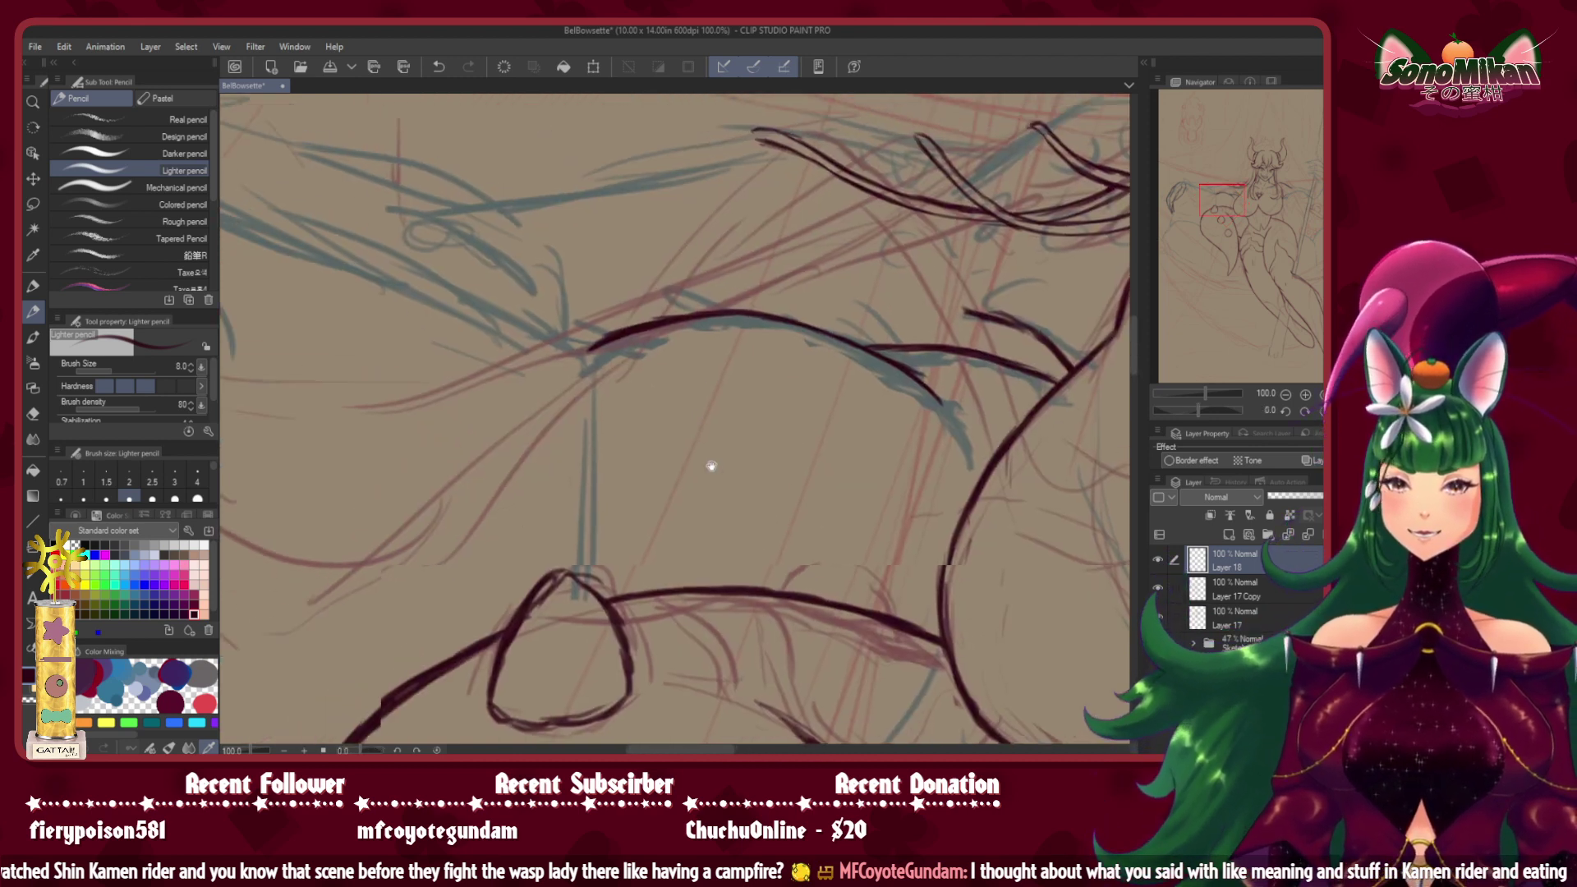
{"action": "mouse_move", "coordinate": [471, 296]}
{"action": "left_mouse_down"}
{"action": "mouse_move", "coordinate": [644, 436]}
{"action": "mouse_move", "coordinate": [697, 658]}
{"action": "mouse_move", "coordinate": [575, 466]}
{"action": "left_mouse_up"}
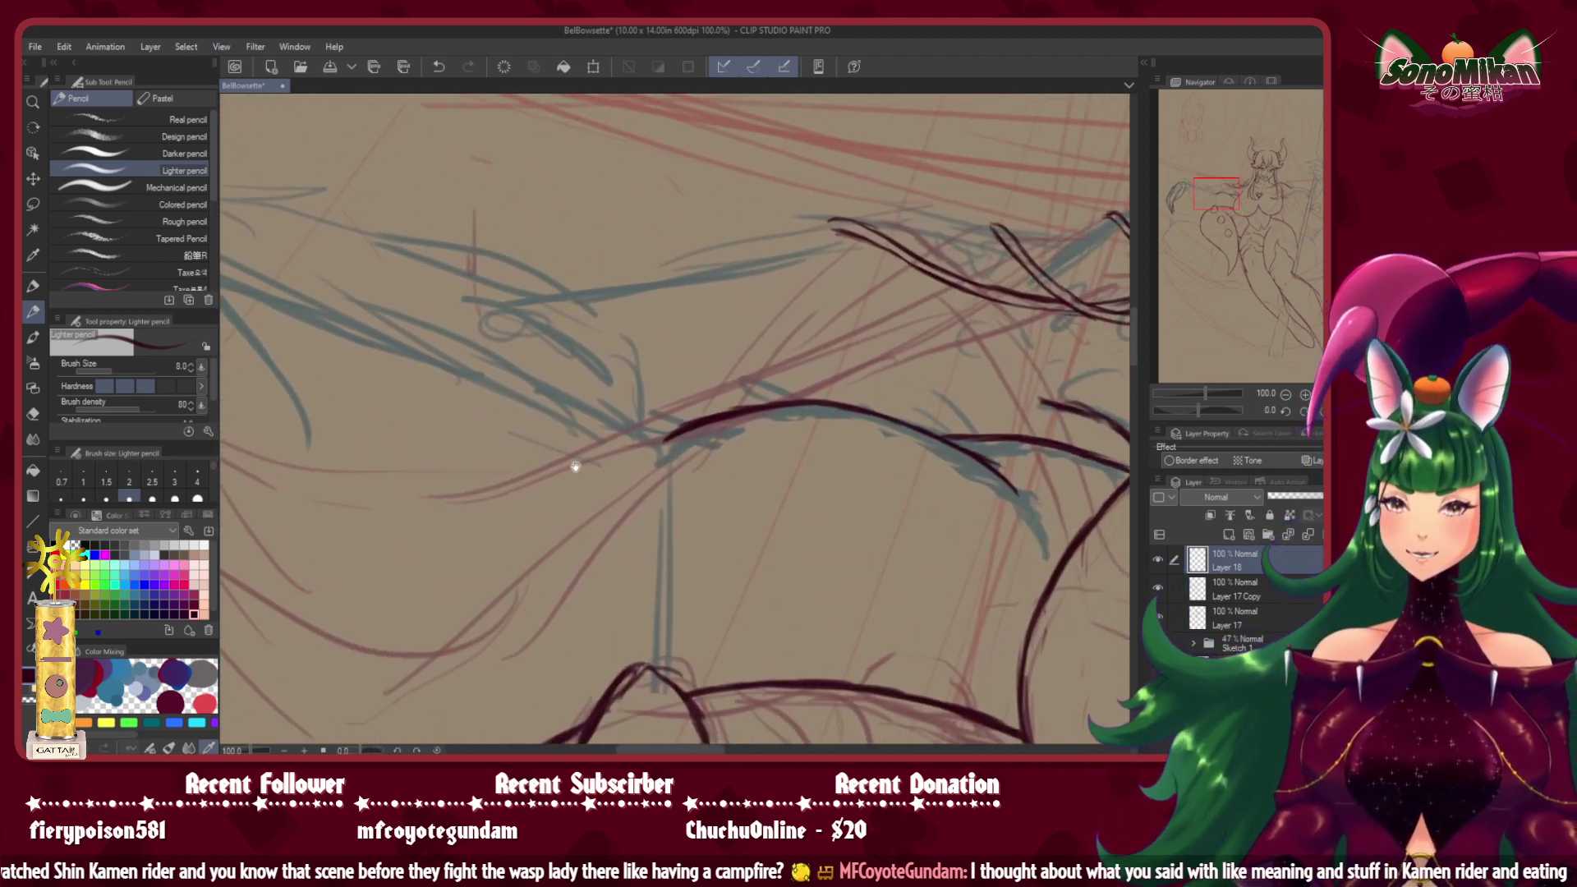
{"action": "mouse_move", "coordinate": [631, 527]}
{"action": "left_mouse_down"}
{"action": "mouse_move", "coordinate": [416, 652]}
{"action": "mouse_move", "coordinate": [408, 706]}
{"action": "mouse_move", "coordinate": [599, 592]}
{"action": "mouse_move", "coordinate": [528, 668]}
{"action": "mouse_move", "coordinate": [582, 558]}
{"action": "mouse_move", "coordinate": [582, 647]}
{"action": "mouse_move", "coordinate": [599, 626]}
{"action": "left_mouse_up"}
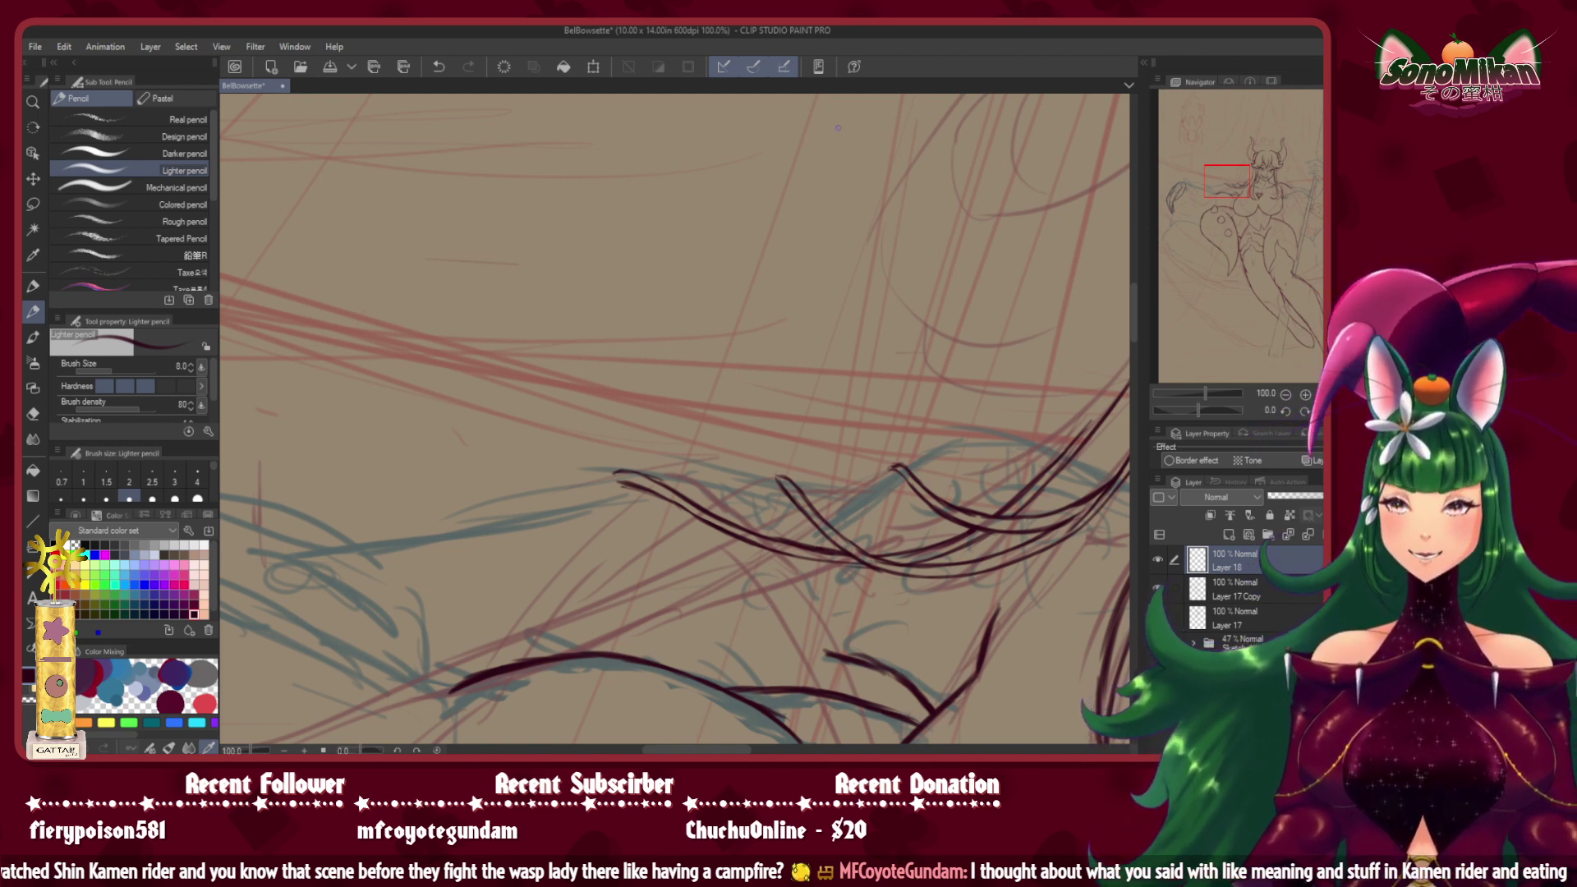
{"action": "left_click_drag", "start_coordinate": [939, 474], "coordinate": [605, 679]}
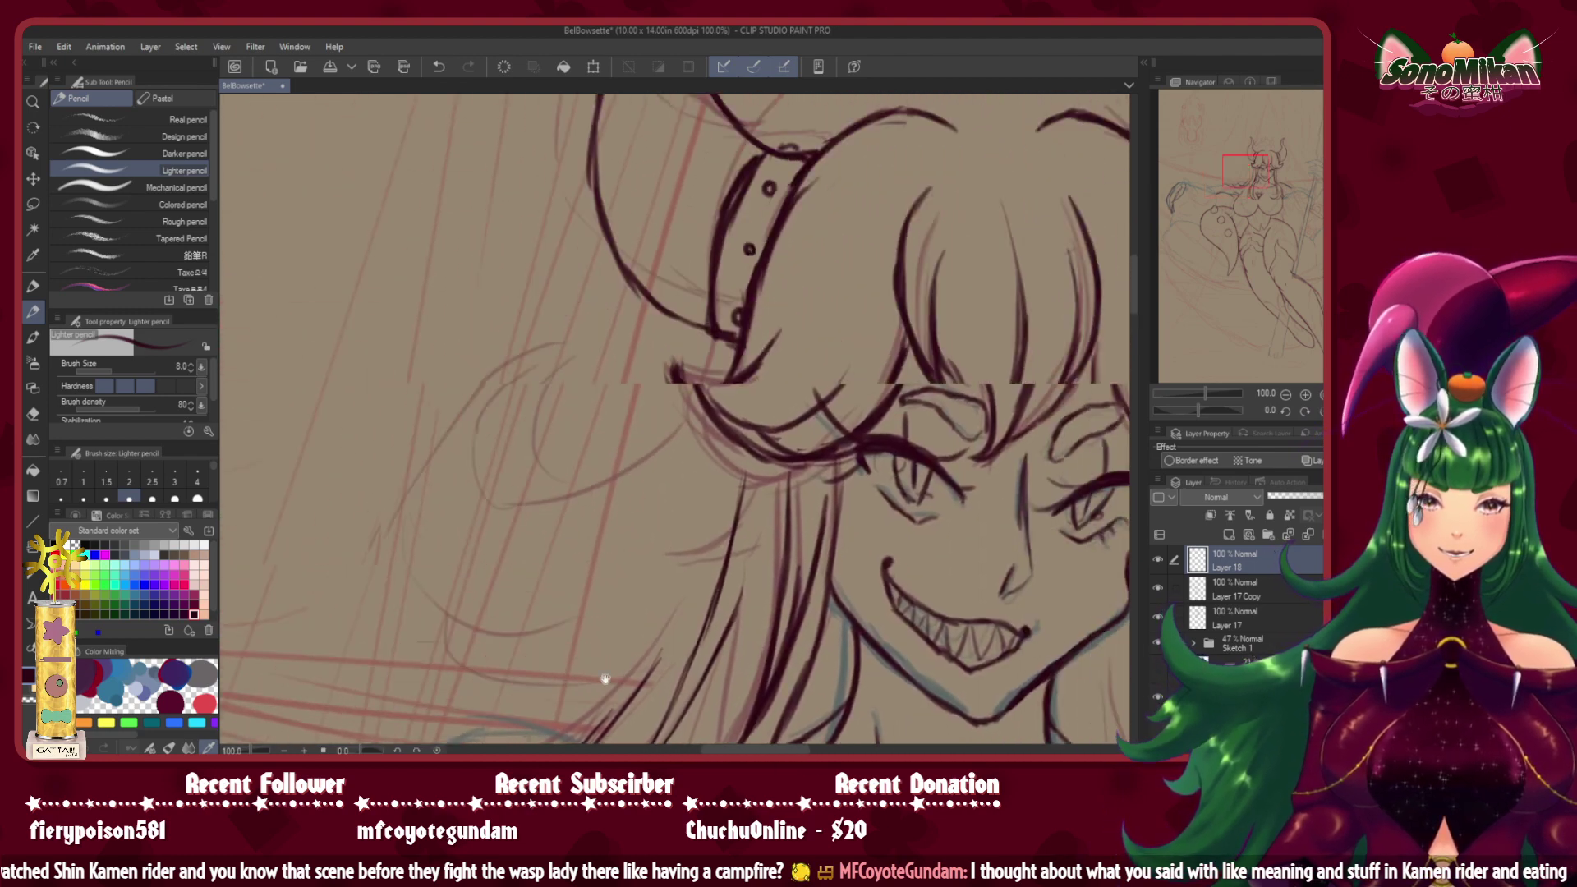
{"action": "mouse_move", "coordinate": [739, 559]}
{"action": "left_mouse_down"}
{"action": "mouse_move", "coordinate": [525, 658]}
{"action": "mouse_move", "coordinate": [460, 312]}
{"action": "mouse_move", "coordinate": [445, 369]}
{"action": "mouse_move", "coordinate": [485, 292]}
{"action": "mouse_move", "coordinate": [306, 493]}
{"action": "mouse_move", "coordinate": [411, 411]}
{"action": "mouse_move", "coordinate": [479, 583]}
{"action": "mouse_move", "coordinate": [433, 712]}
{"action": "mouse_move", "coordinate": [553, 341]}
{"action": "mouse_move", "coordinate": [574, 447]}
{"action": "mouse_move", "coordinate": [469, 606]}
{"action": "mouse_move", "coordinate": [526, 649]}
{"action": "mouse_move", "coordinate": [556, 539]}
{"action": "mouse_move", "coordinate": [634, 408]}
{"action": "mouse_move", "coordinate": [658, 444]}
{"action": "mouse_move", "coordinate": [657, 373]}
{"action": "left_mouse_up"}
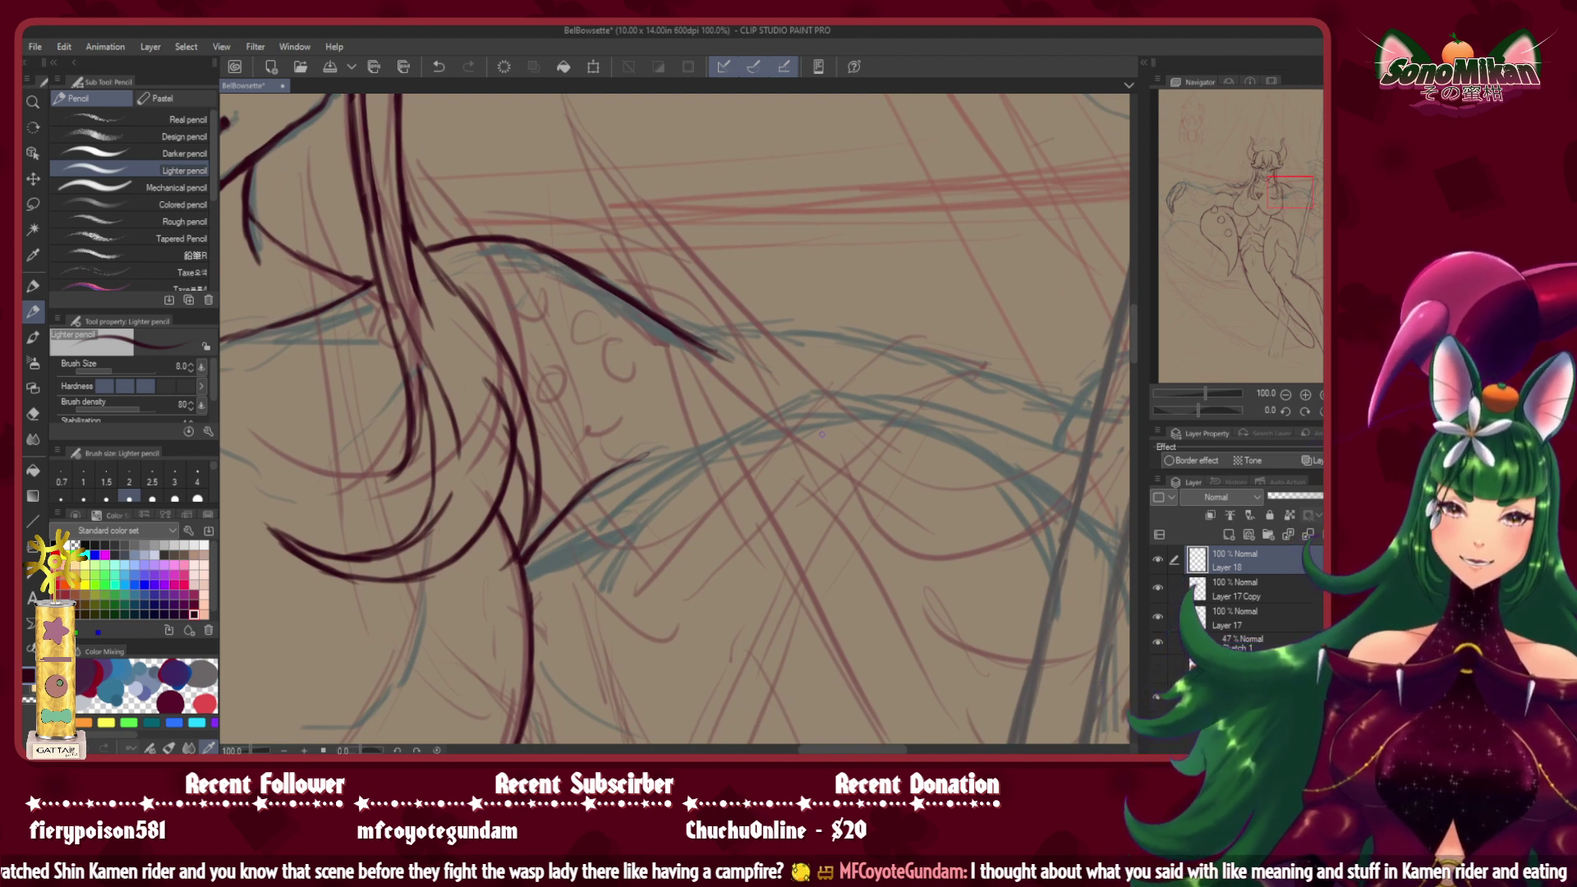
{"action": "left_click", "coordinate": [1247, 588]}
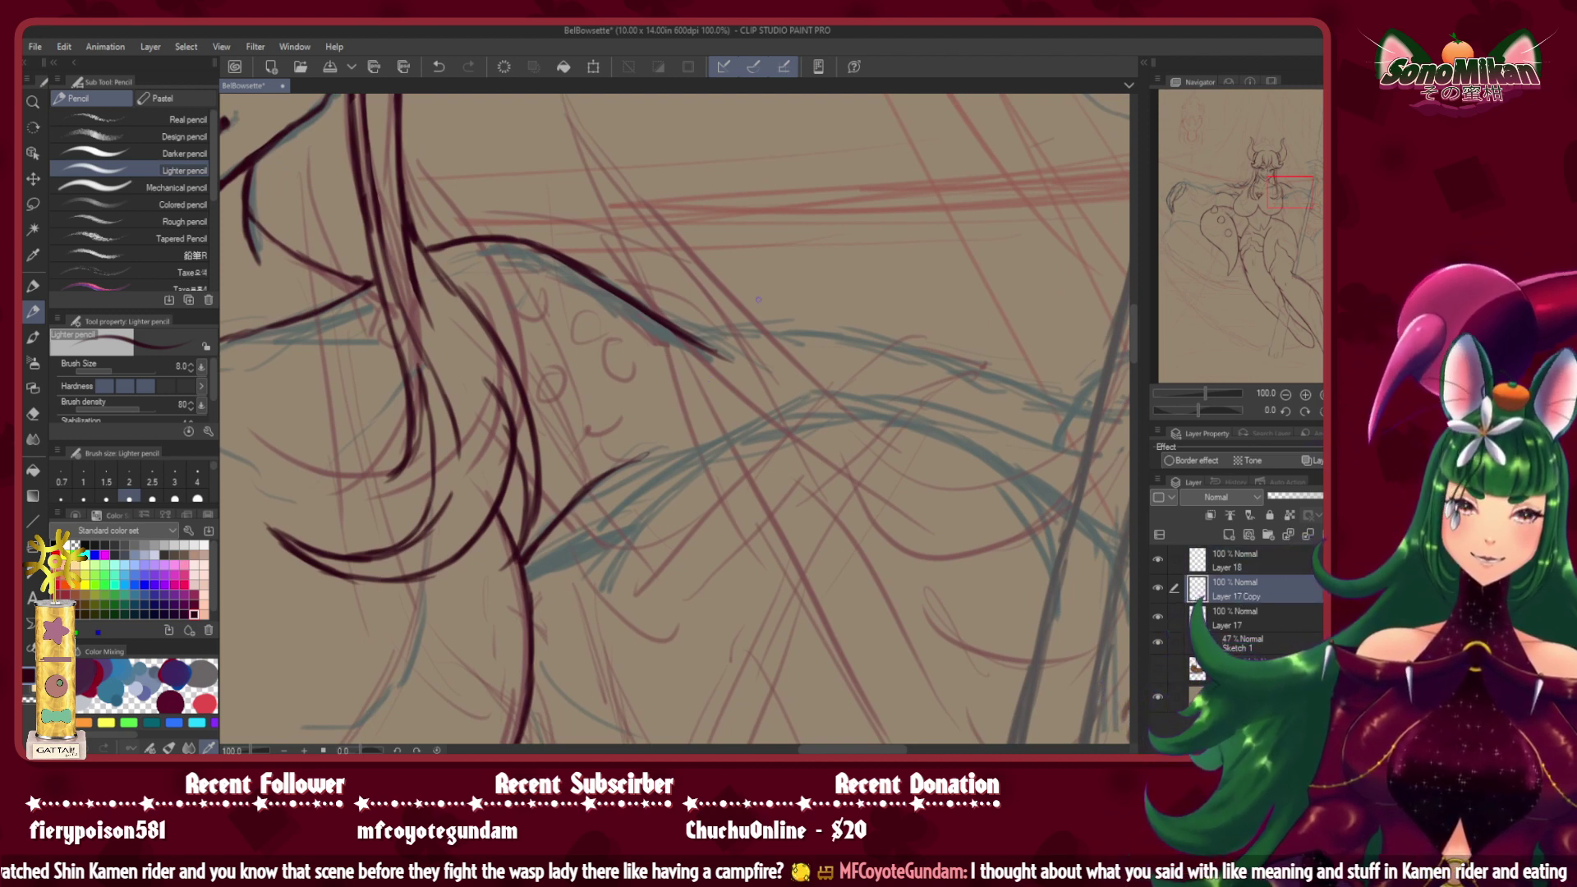
{"action": "left_click", "coordinate": [1232, 562]}
{"action": "mouse_move", "coordinate": [624, 513]}
{"action": "left_mouse_down"}
{"action": "mouse_move", "coordinate": [452, 432]}
{"action": "mouse_move", "coordinate": [432, 169]}
{"action": "mouse_move", "coordinate": [447, 460]}
{"action": "mouse_move", "coordinate": [550, 584]}
{"action": "mouse_move", "coordinate": [729, 426]}
{"action": "mouse_move", "coordinate": [747, 567]}
{"action": "mouse_move", "coordinate": [770, 554]}
{"action": "left_mouse_up"}
{"action": "key", "text": "ctrl+minus"}
{"action": "key", "text": "ctrl+minus"}
{"action": "key", "text": "ctrl+minus"}
{"action": "mouse_move", "coordinate": [613, 537]}
{"action": "left_mouse_down"}
{"action": "mouse_move", "coordinate": [625, 380]}
{"action": "mouse_move", "coordinate": [644, 461]}
{"action": "mouse_move", "coordinate": [621, 486]}
{"action": "mouse_move", "coordinate": [622, 376]}
{"action": "mouse_move", "coordinate": [750, 362]}
{"action": "mouse_move", "coordinate": [649, 247]}
{"action": "mouse_move", "coordinate": [767, 362]}
{"action": "mouse_move", "coordinate": [538, 664]}
{"action": "mouse_move", "coordinate": [411, 787]}
{"action": "left_mouse_up"}
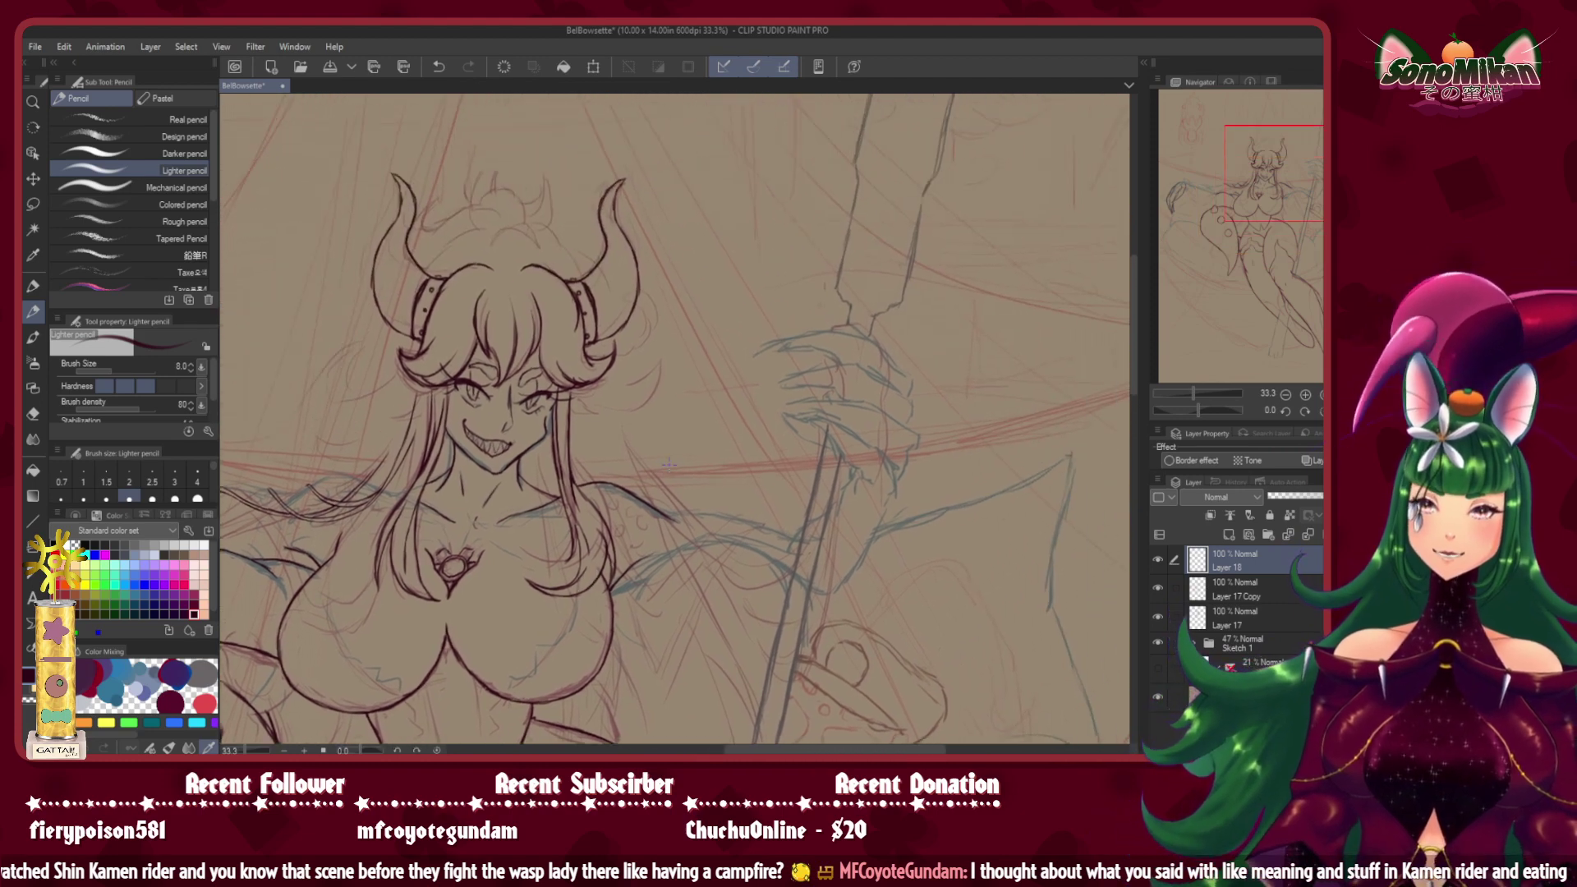
{"action": "scroll", "coordinate": [629, 519], "scroll_direction": "up", "scroll_amount": 2}
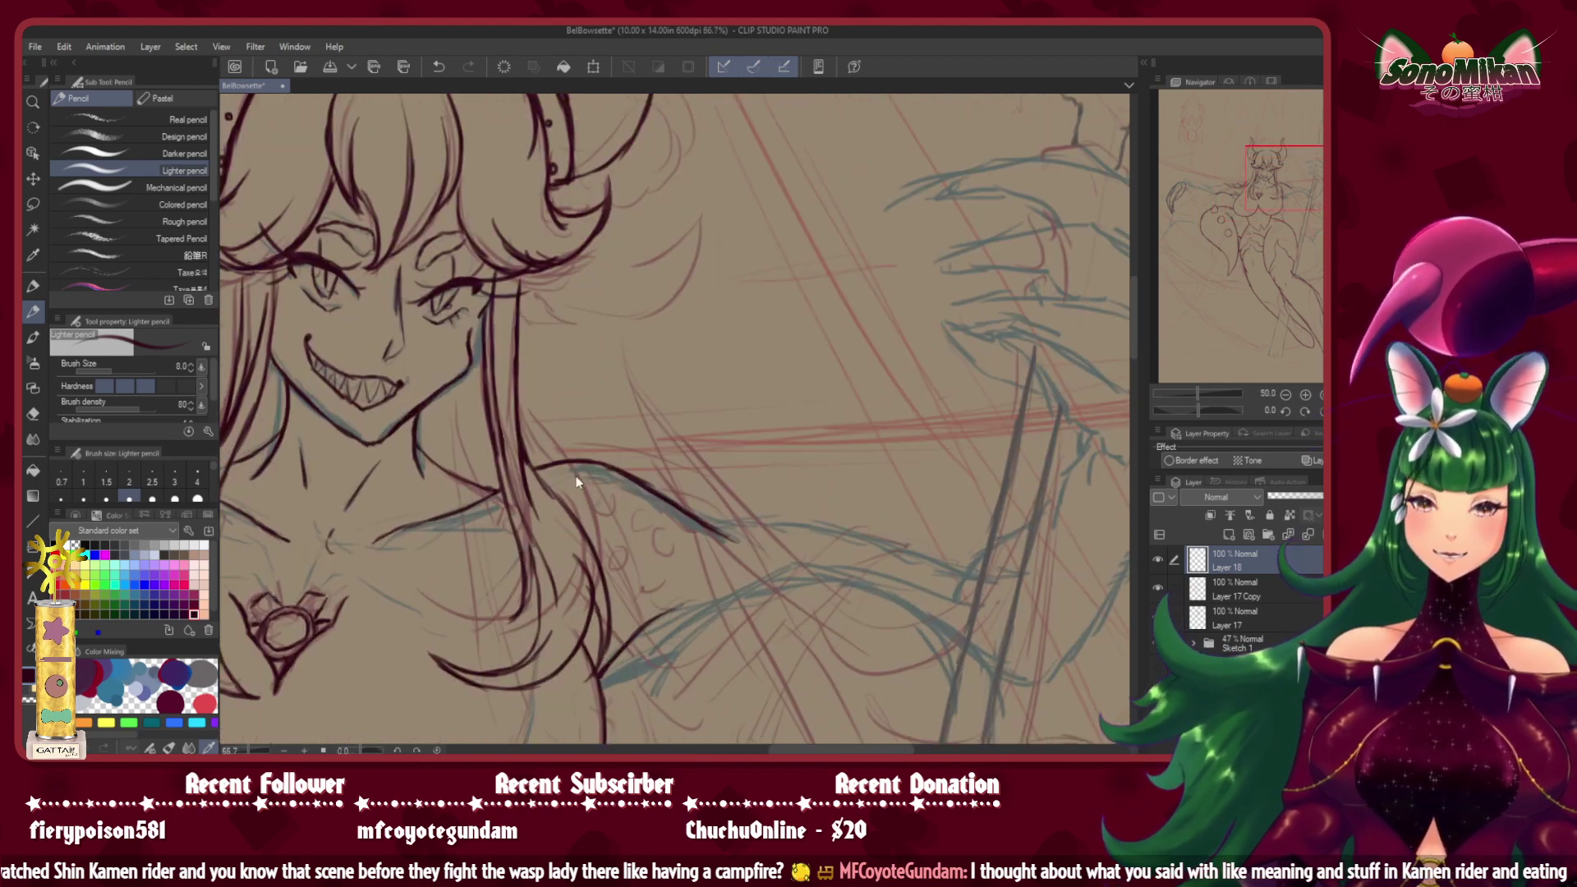
{"action": "left_click_drag", "start_coordinate": [566, 416], "coordinate": [715, 254]}
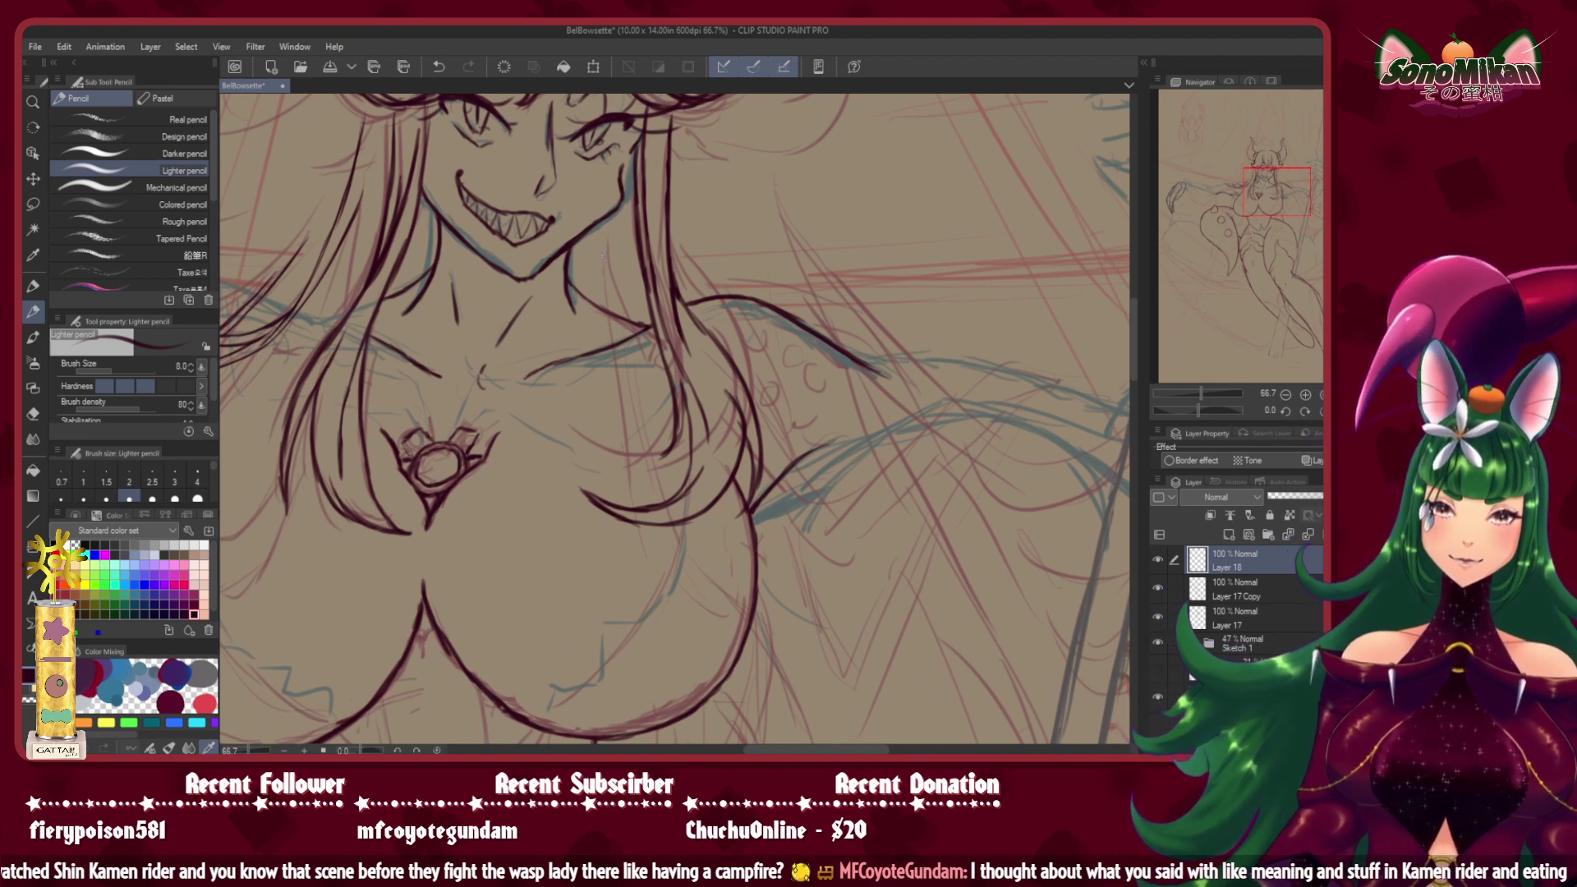
{"action": "left_click_drag", "start_coordinate": [603, 247], "coordinate": [629, 437]}
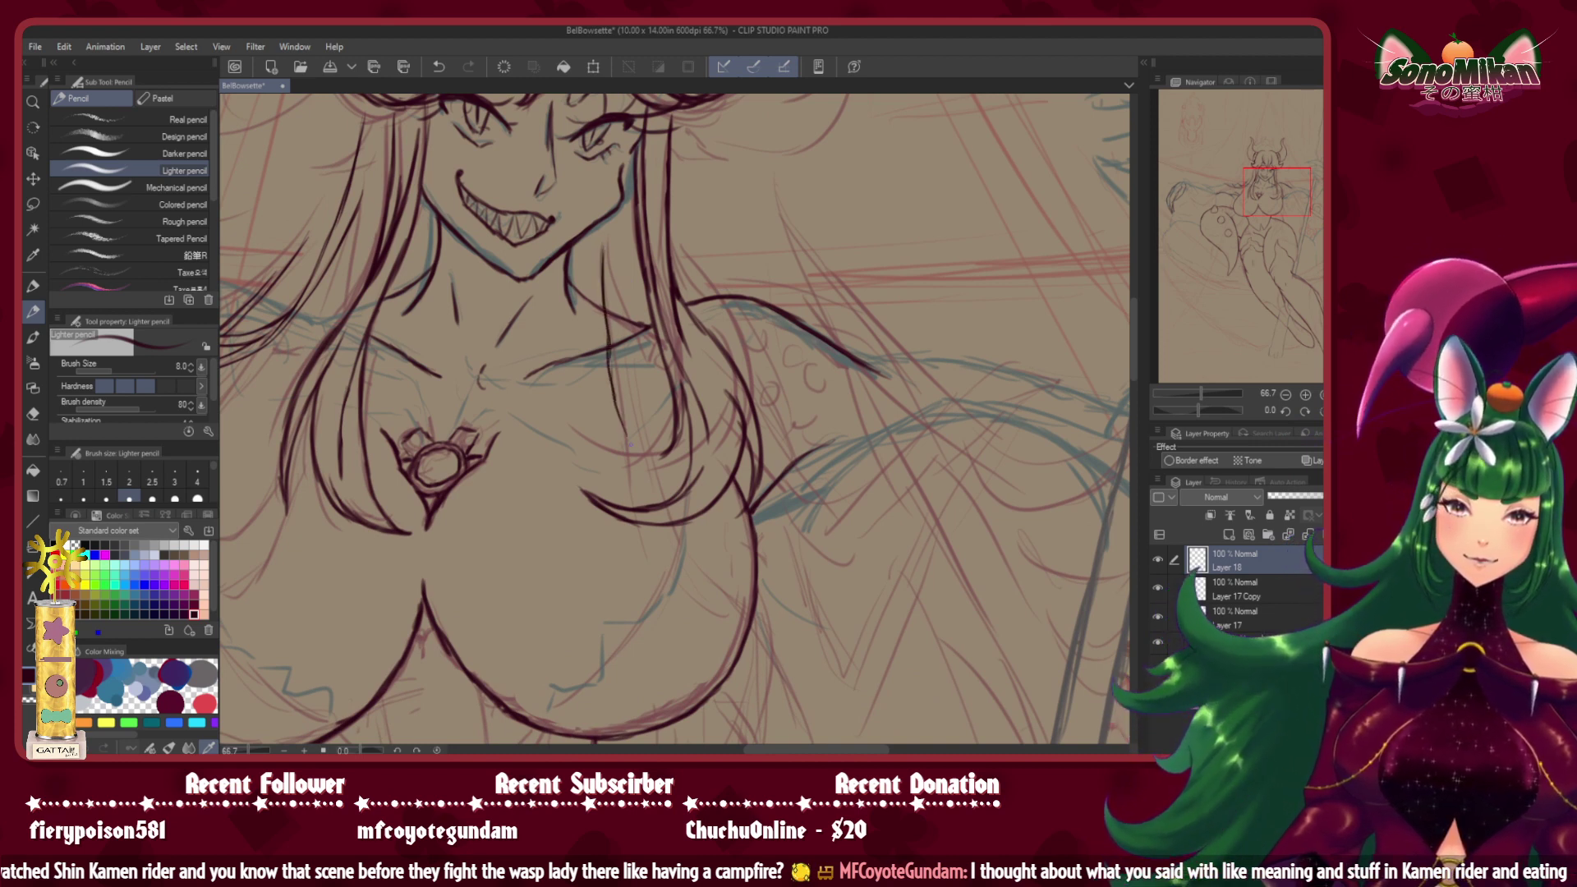
{"action": "left_click_drag", "start_coordinate": [606, 304], "coordinate": [640, 424]}
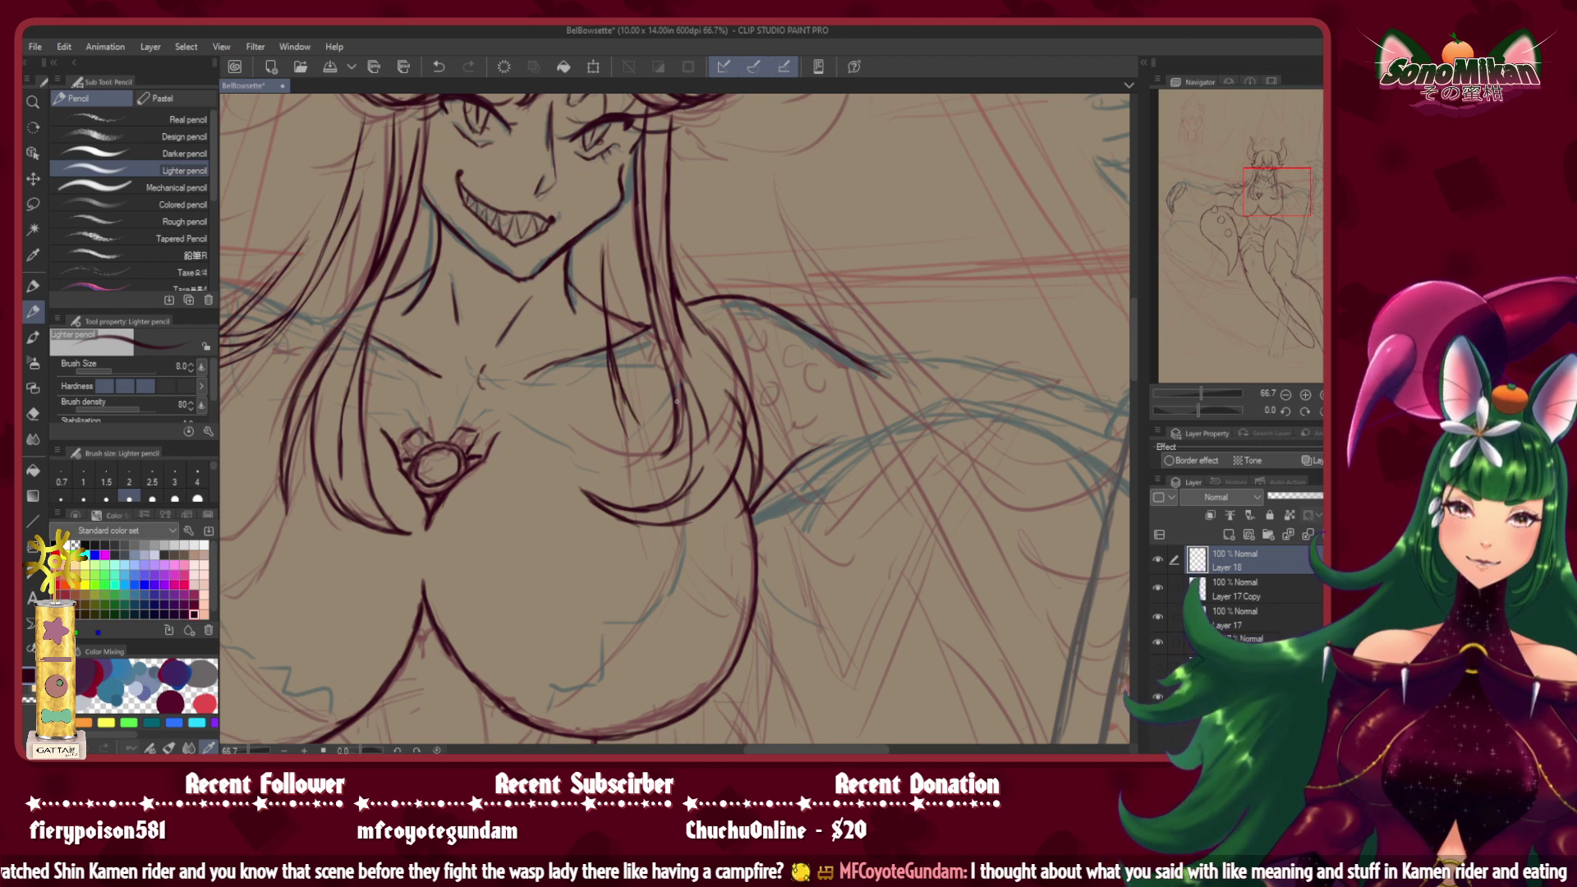
{"action": "key", "text": "ctrl+z"}
{"action": "key", "text": "ctrl+z"}
{"action": "key", "text": "ctrl+z"}
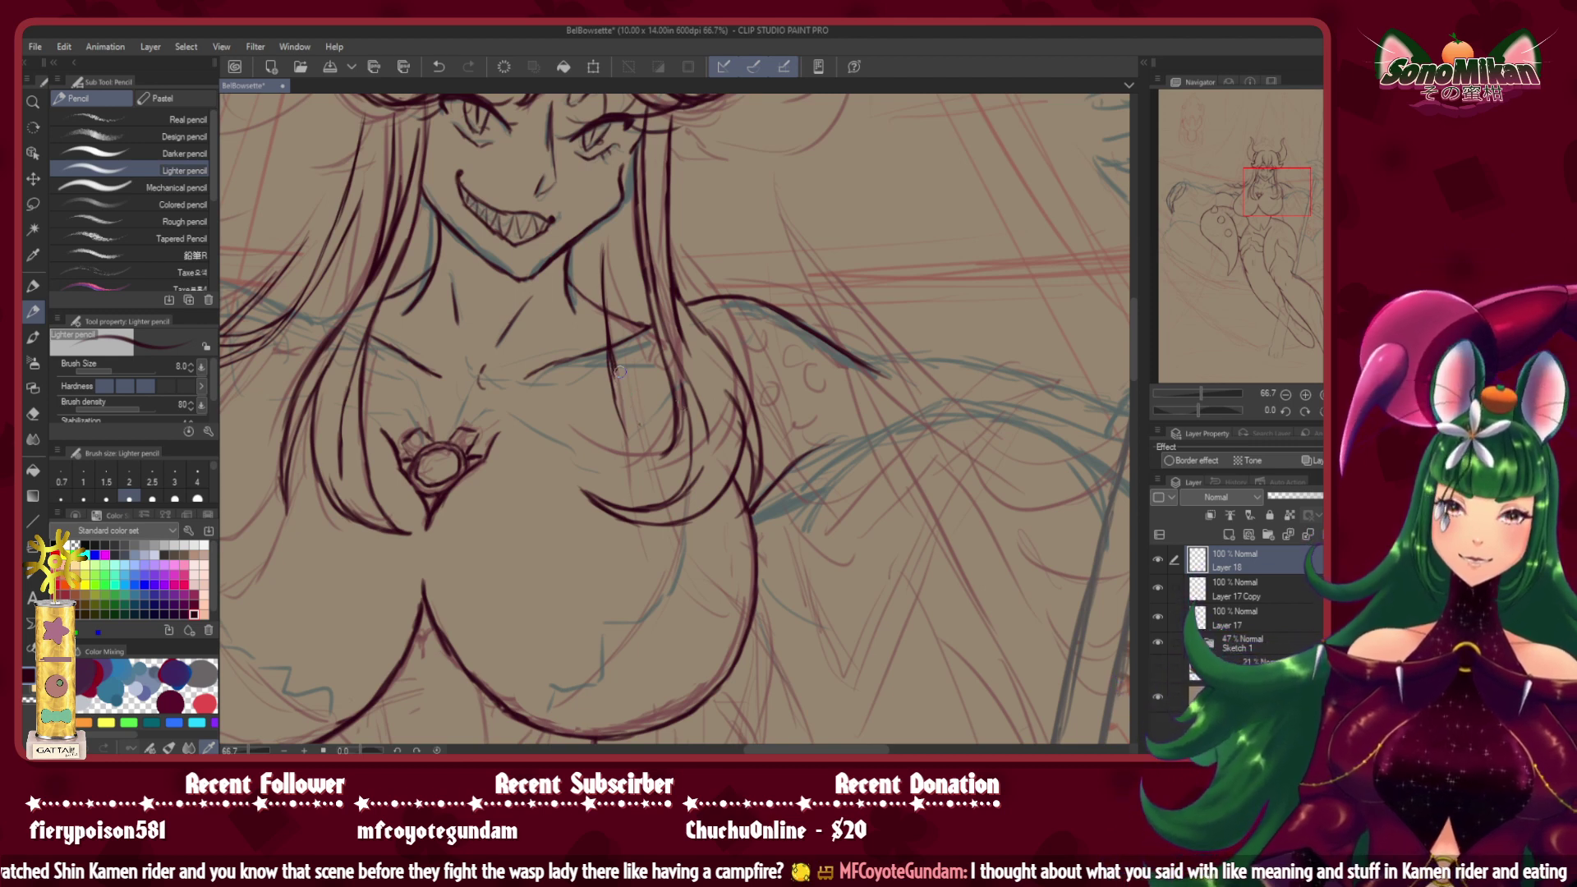
Draw a hair strand's first edge from beside the neck across the chest, sweeping it out over the arm with the canvas at -25 degrees.
{"action": "left_click_drag", "start_coordinate": [602, 251], "coordinate": [604, 313]}
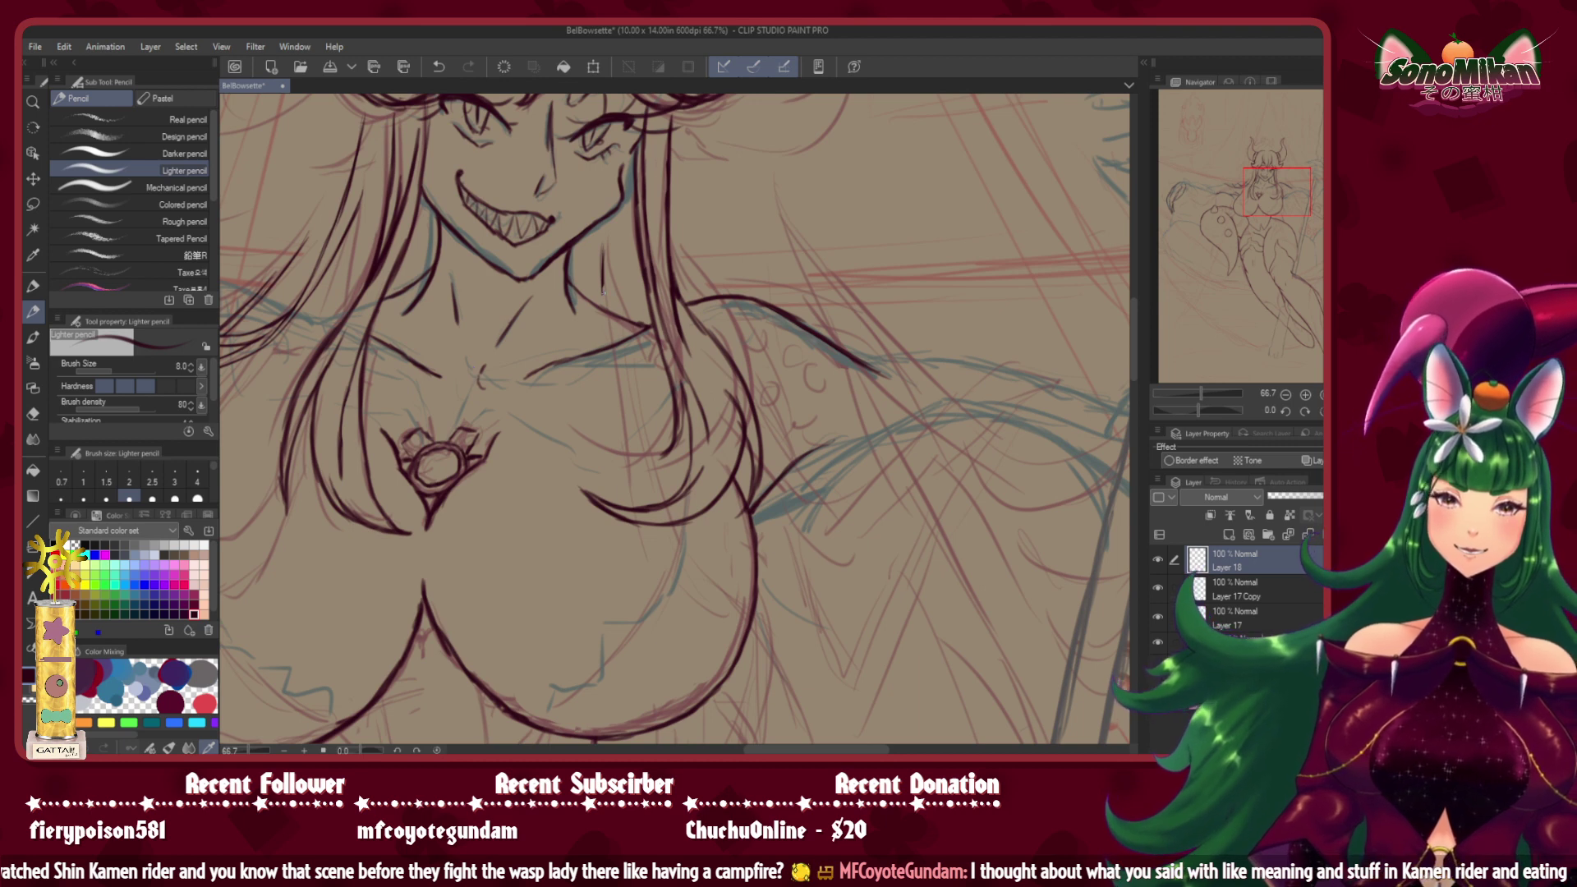
{"action": "mouse_move", "coordinate": [604, 287]}
{"action": "left_mouse_down"}
{"action": "mouse_move", "coordinate": [627, 391]}
{"action": "mouse_move", "coordinate": [669, 448]}
{"action": "left_mouse_up"}
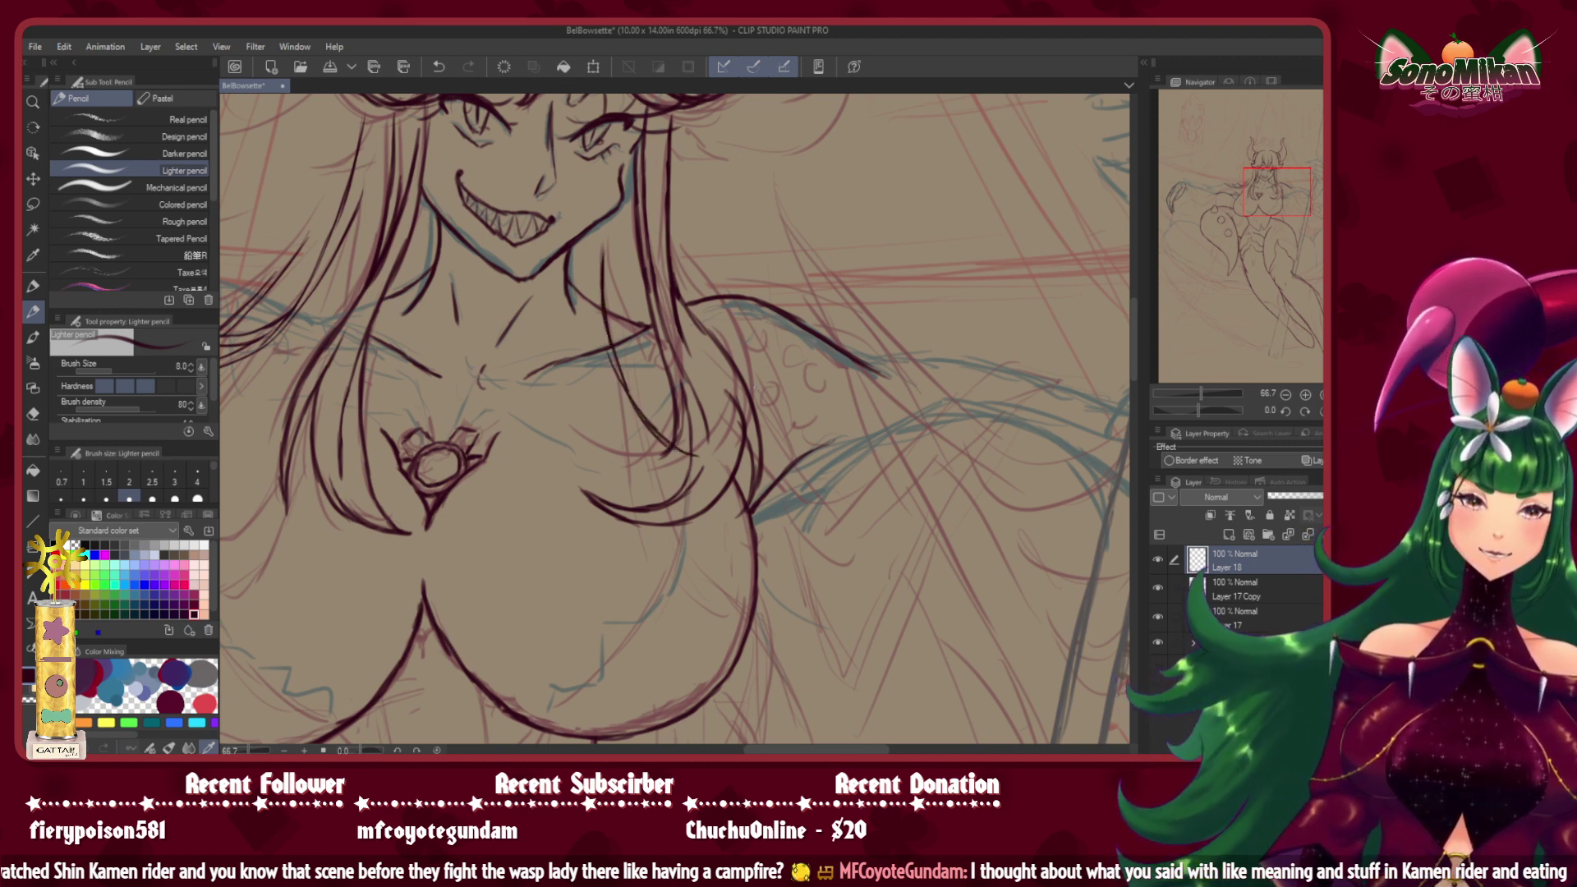
{"action": "key", "text": "minus"}
{"action": "key", "text": "minus"}
{"action": "key", "text": "minus"}
{"action": "key", "text": "minus"}
{"action": "key", "text": "minus"}
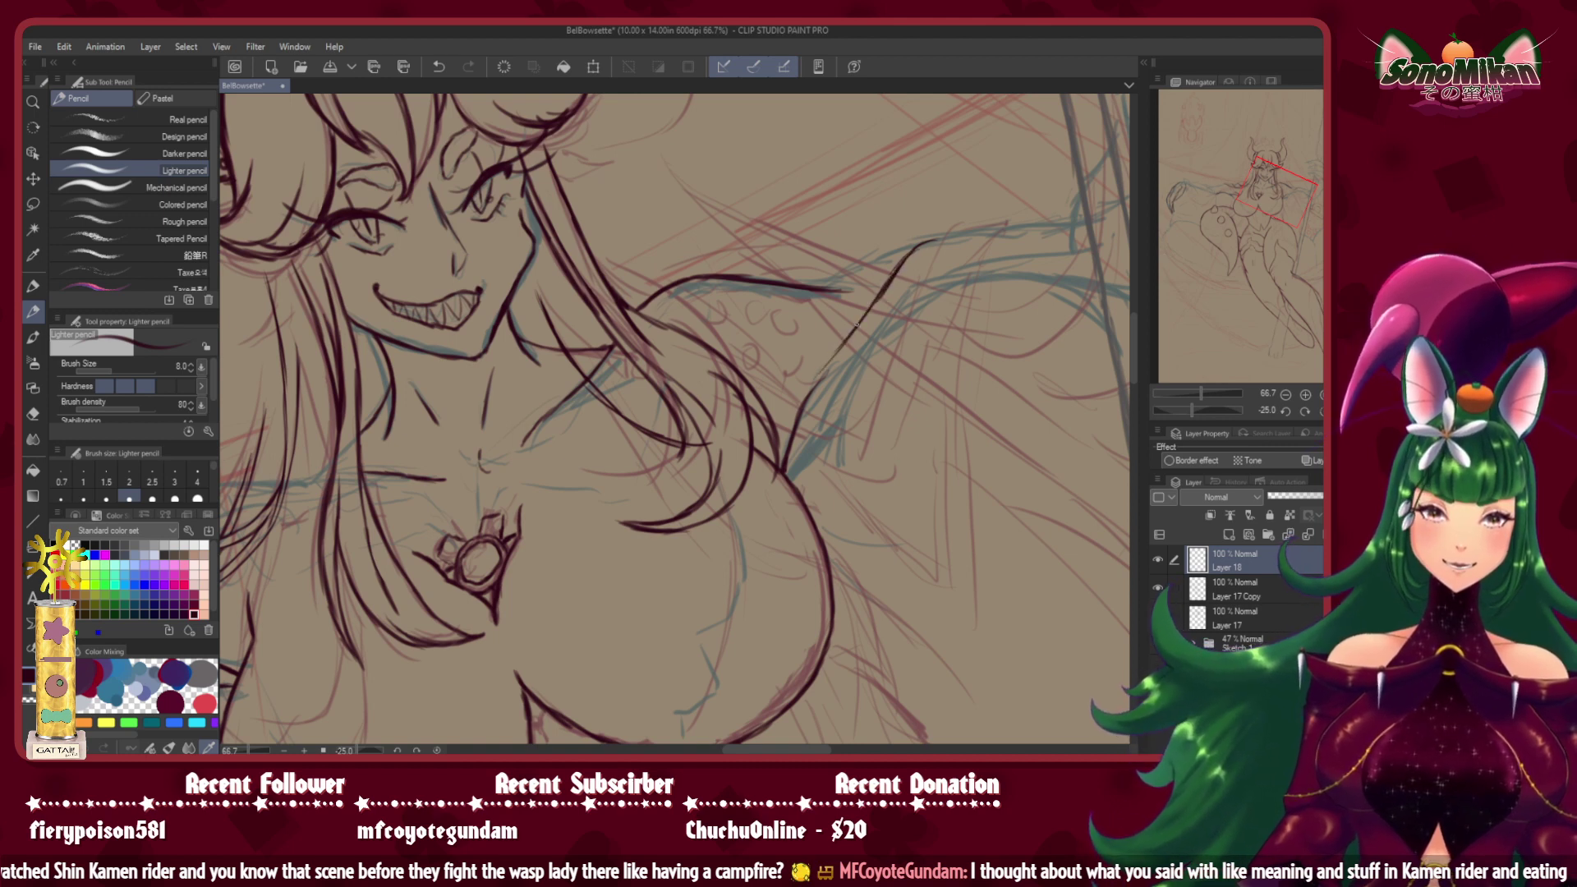
{"action": "mouse_move", "coordinate": [800, 399]}
{"action": "left_mouse_down"}
{"action": "mouse_move", "coordinate": [876, 307]}
{"action": "mouse_move", "coordinate": [785, 446]}
{"action": "left_mouse_up"}
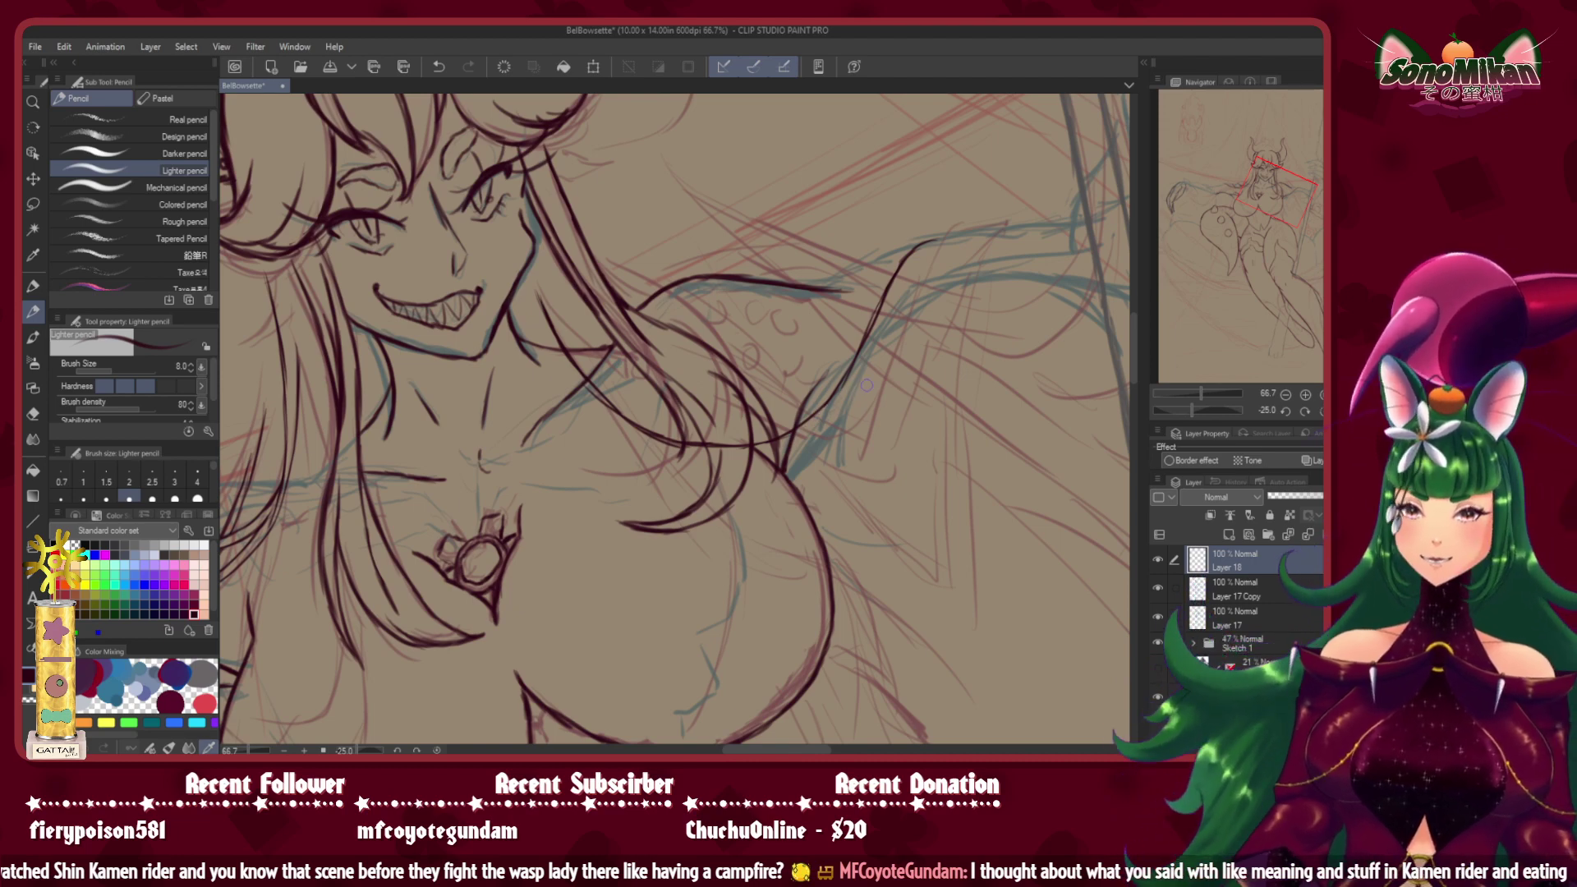
Draw the sweeping strand's second edge from its tip over the arm back toward the torso, turning the canvas to 35 and -30 degrees.
{"action": "key", "text": "asciicircum"}
{"action": "key", "text": "asciicircum"}
{"action": "key", "text": "asciicircum"}
{"action": "key", "text": "asciicircum"}
{"action": "key", "text": "asciicircum"}
{"action": "key", "text": "asciicircum"}
{"action": "key", "text": "asciicircum"}
{"action": "left_click_drag", "start_coordinate": [522, 404], "coordinate": [645, 343]}
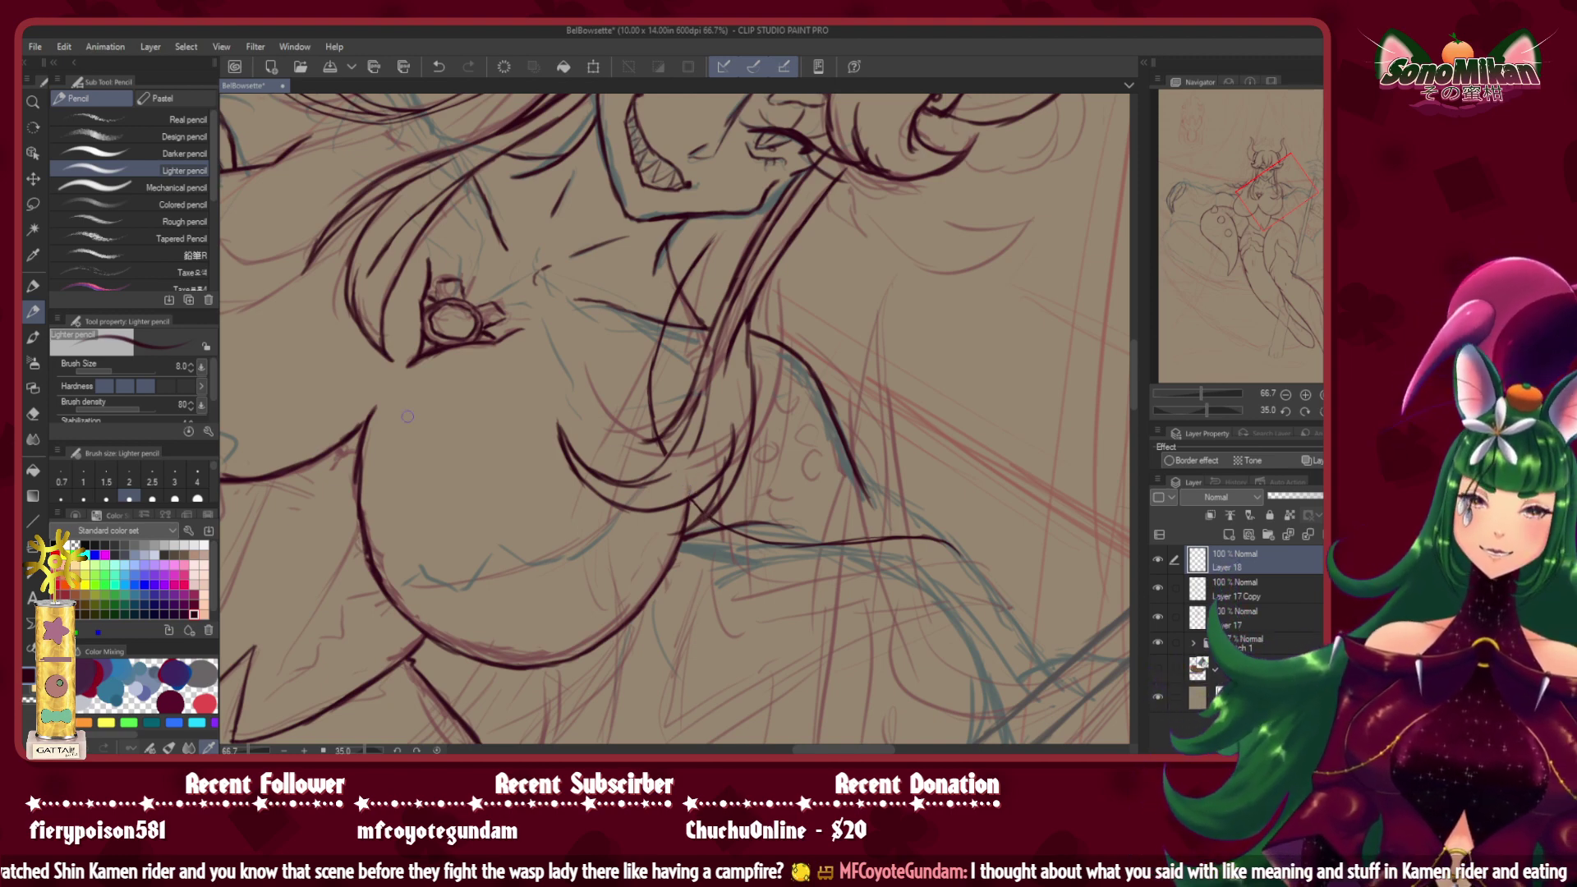
{"action": "key", "text": "minus"}
{"action": "key", "text": "minus"}
{"action": "key", "text": "minus"}
{"action": "key", "text": "minus"}
{"action": "key", "text": "minus"}
{"action": "key", "text": "minus"}
{"action": "key", "text": "minus"}
{"action": "key", "text": "minus"}
{"action": "key", "text": "minus"}
{"action": "key", "text": "minus"}
{"action": "key", "text": "minus"}
{"action": "key", "text": "minus"}
{"action": "key", "text": "minus"}
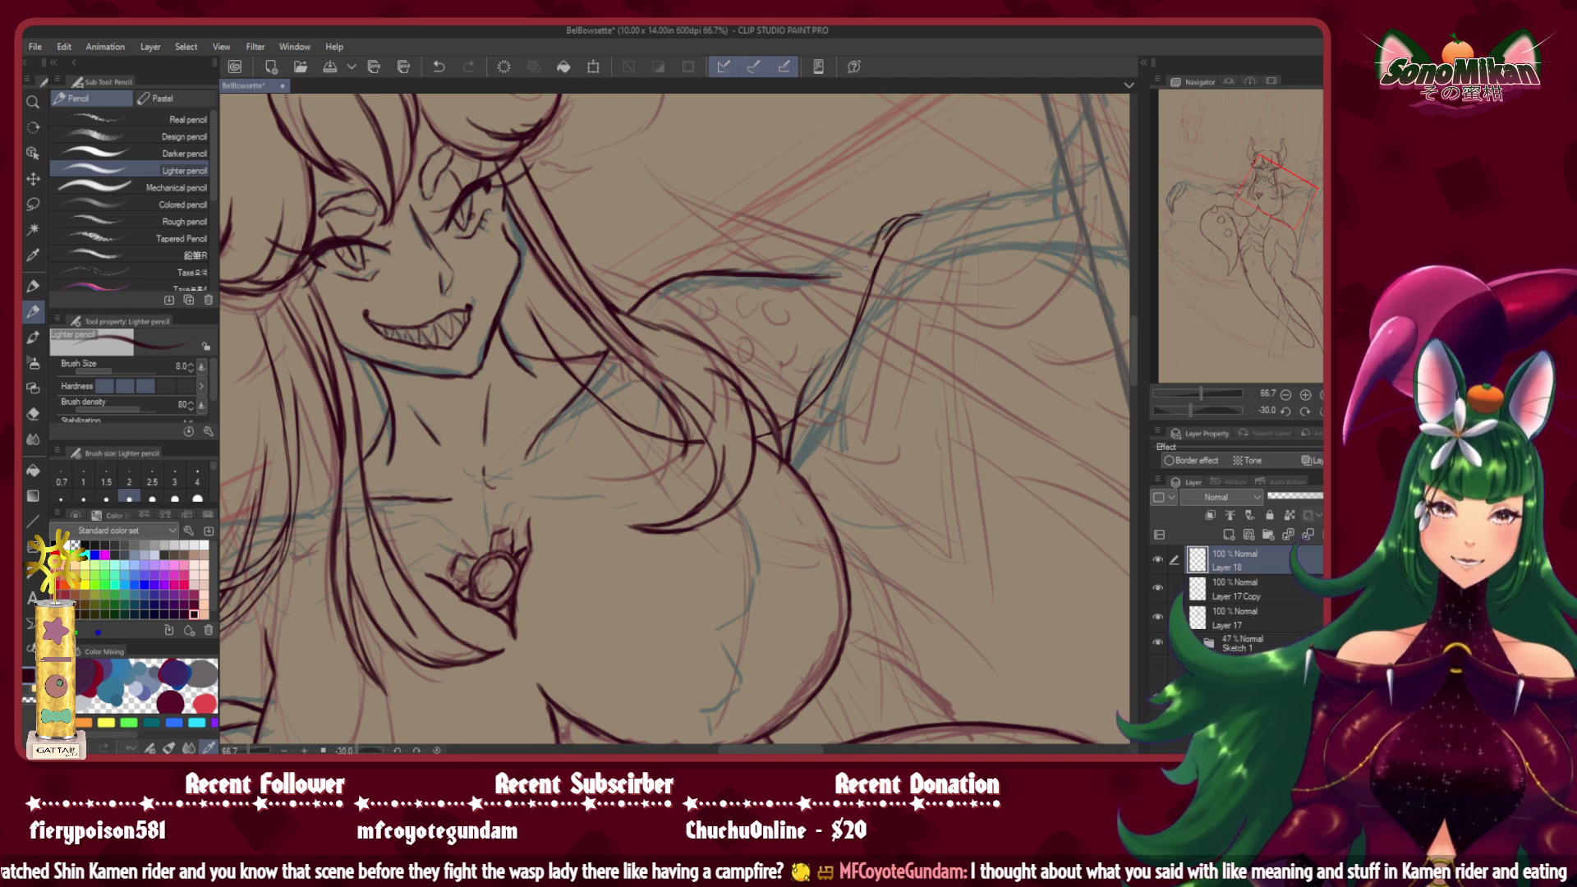
{"action": "left_click_drag", "start_coordinate": [863, 277], "coordinate": [828, 370]}
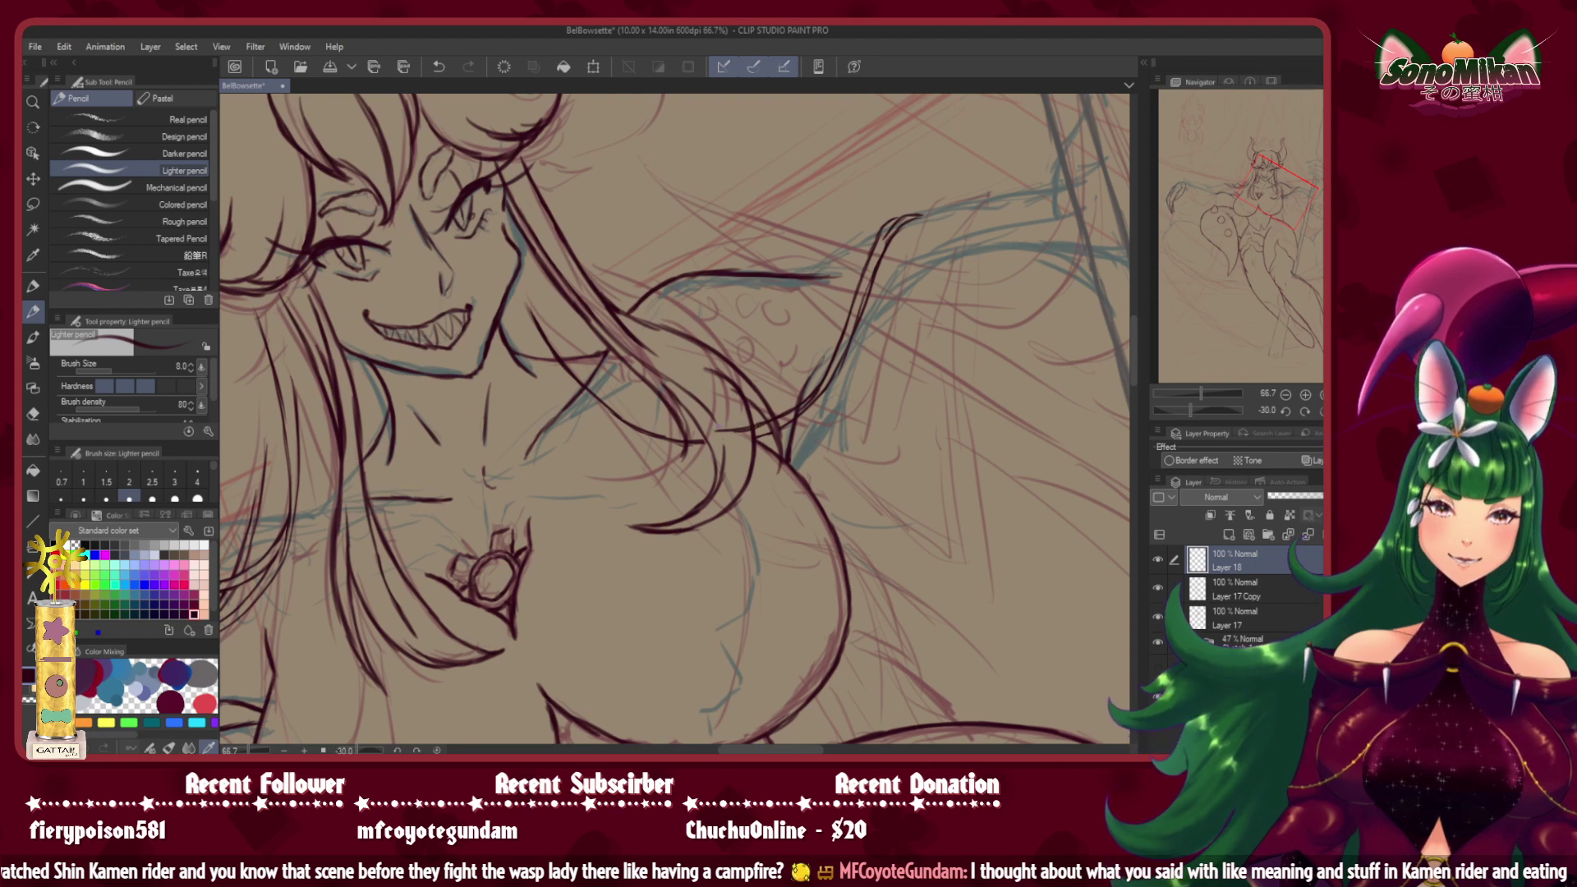
Rotate the canvas to 10 degrees, draw the strand's second edge beside the neck and over the chest, and reset the rotation.
{"action": "key", "text": "^"}
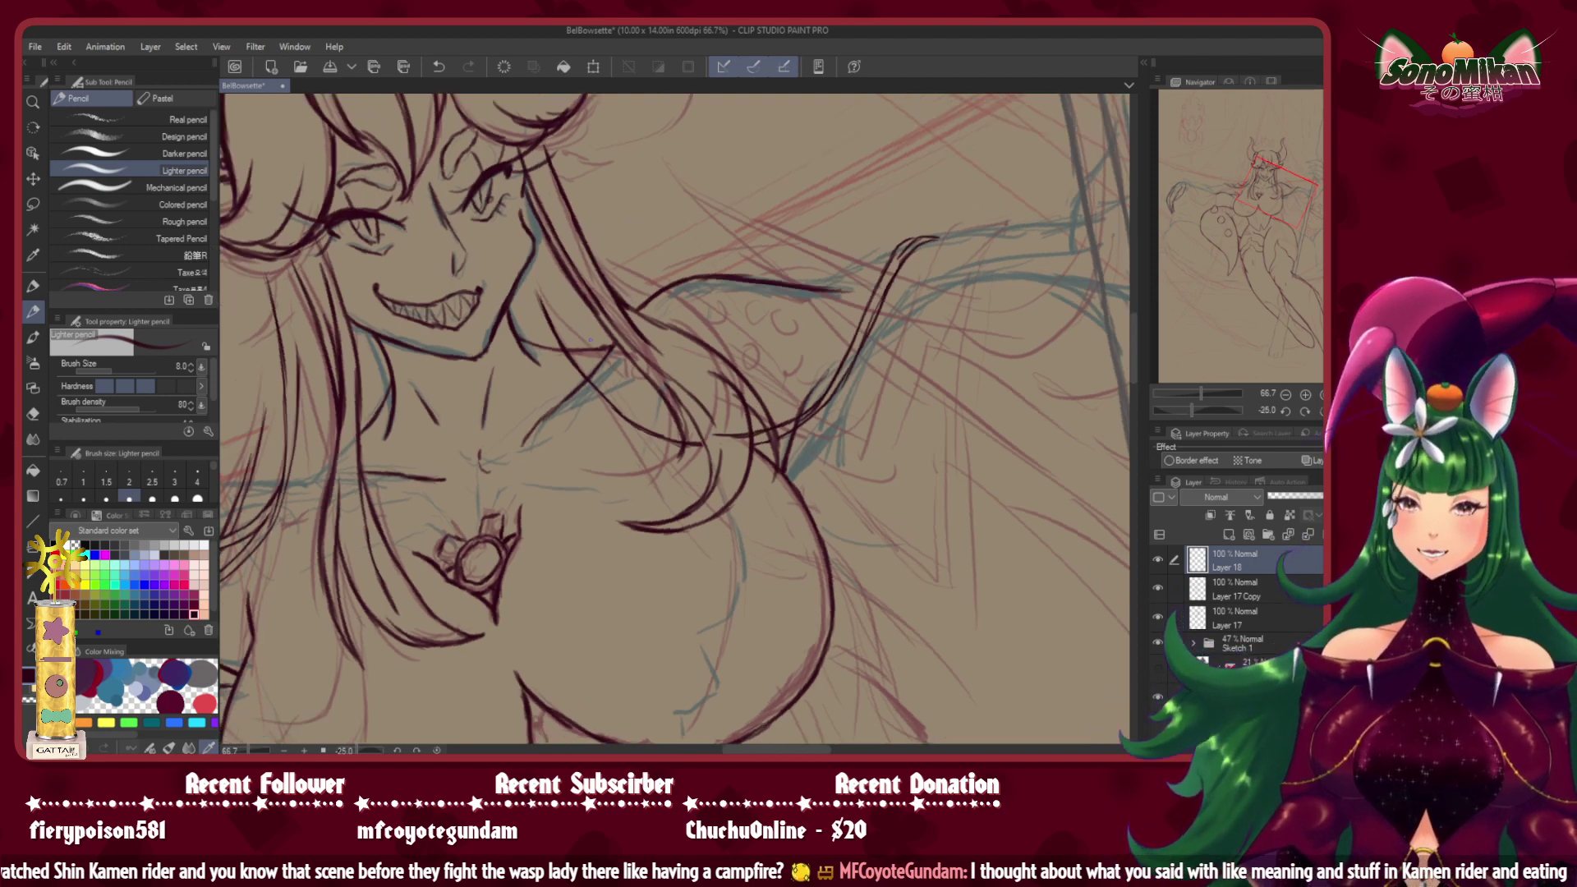
{"action": "key", "text": "asciicircum"}
{"action": "key", "text": "asciicircum"}
{"action": "key", "text": "asciicircum"}
{"action": "key", "text": "asciicircum"}
{"action": "key", "text": "asciicircum"}
{"action": "key", "text": "asciicircum"}
{"action": "key", "text": "asciicircum"}
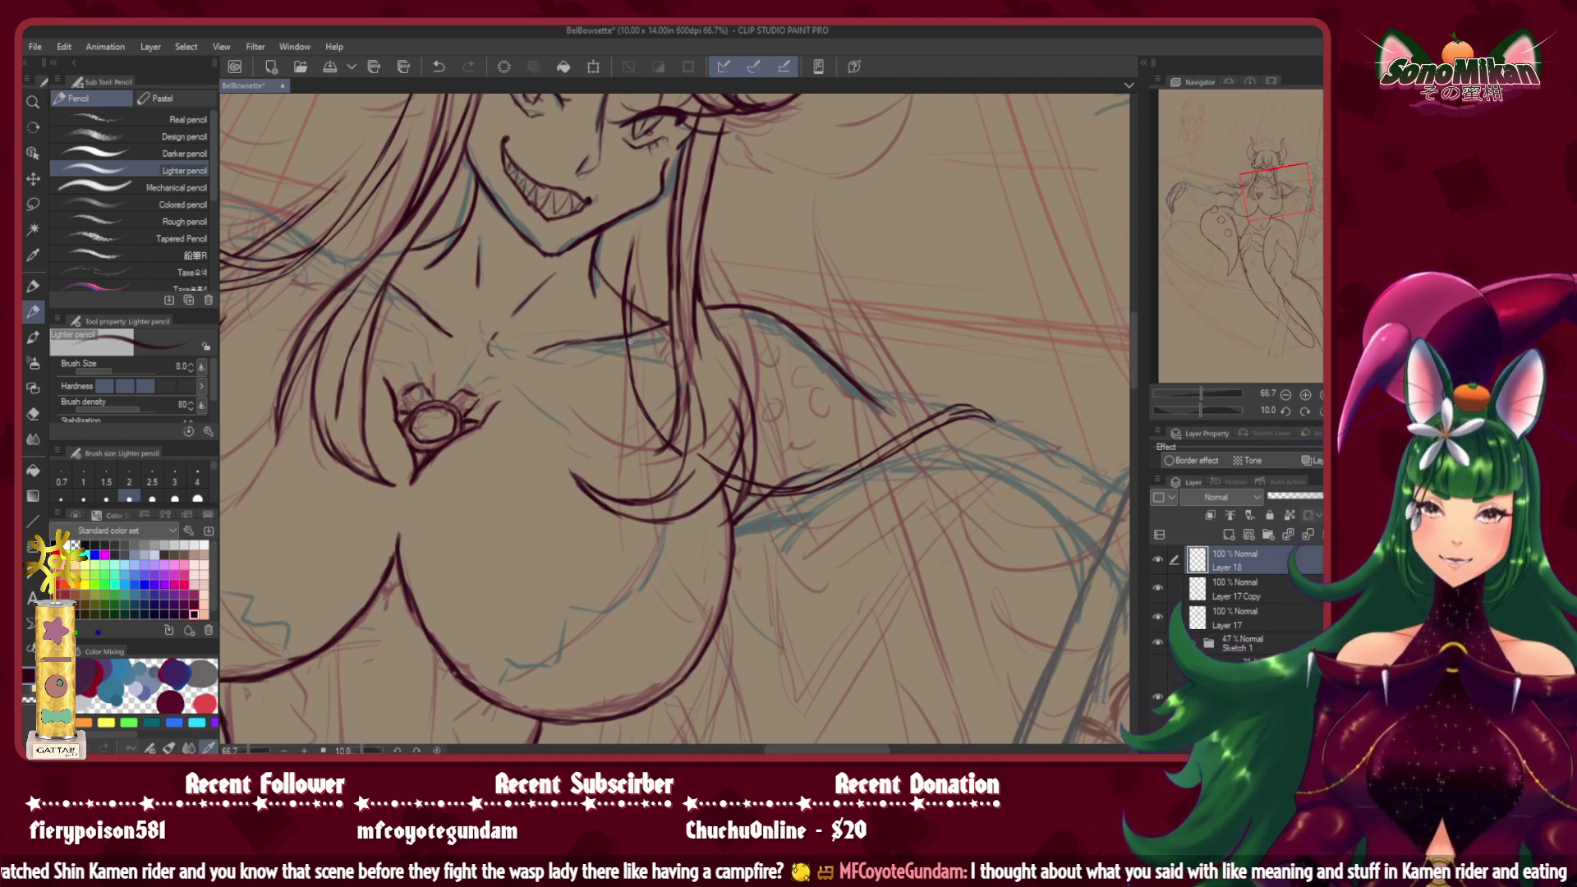
{"action": "left_click_drag", "start_coordinate": [632, 287], "coordinate": [648, 382]}
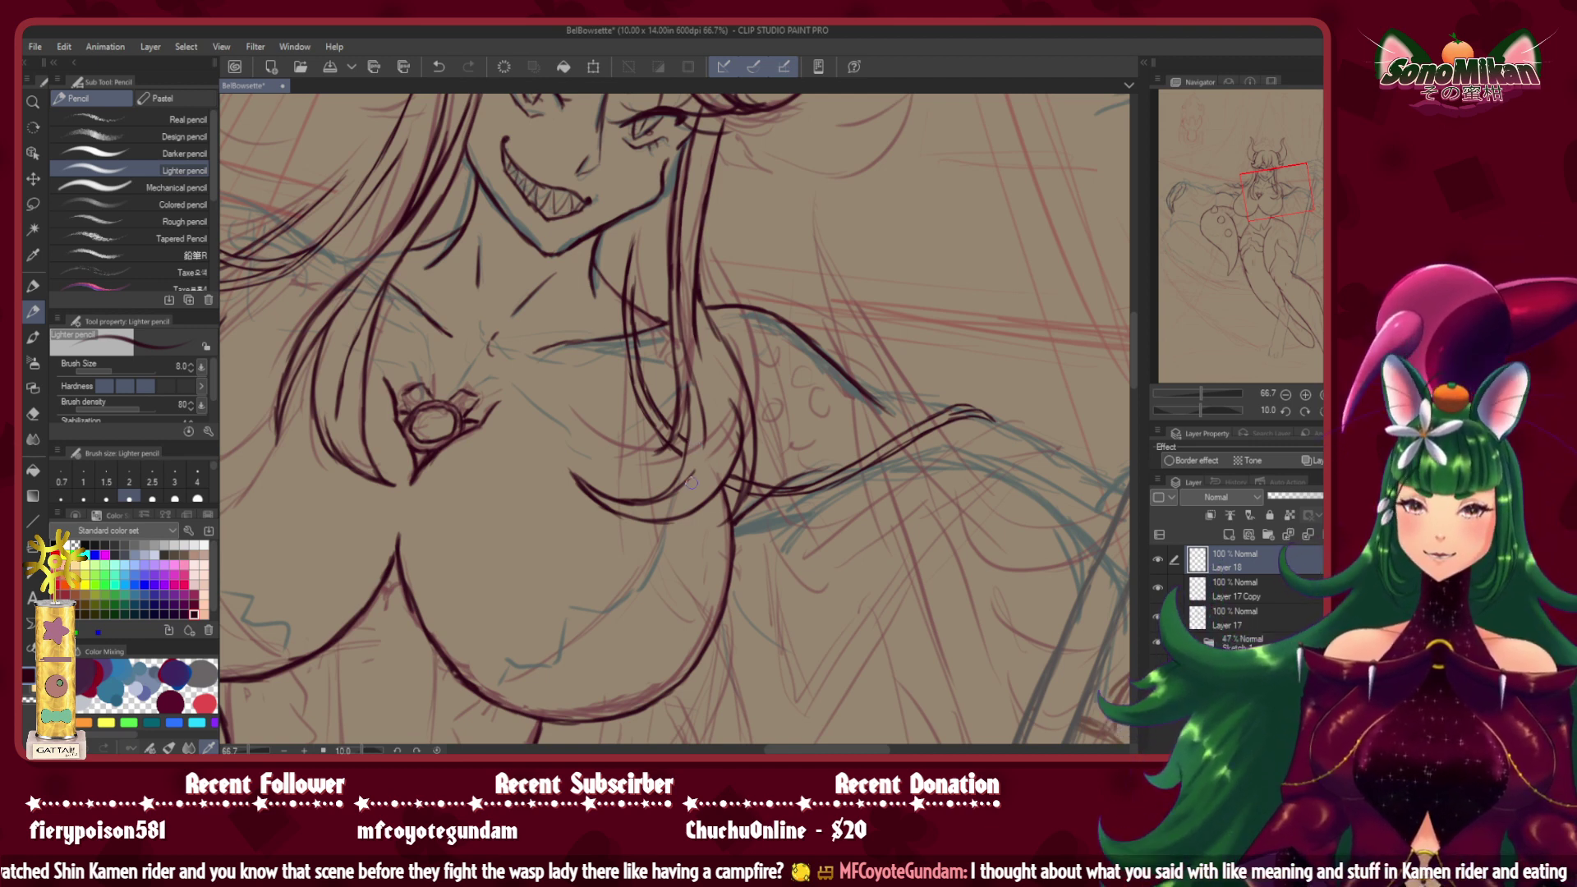
{"action": "key", "text": "minus"}
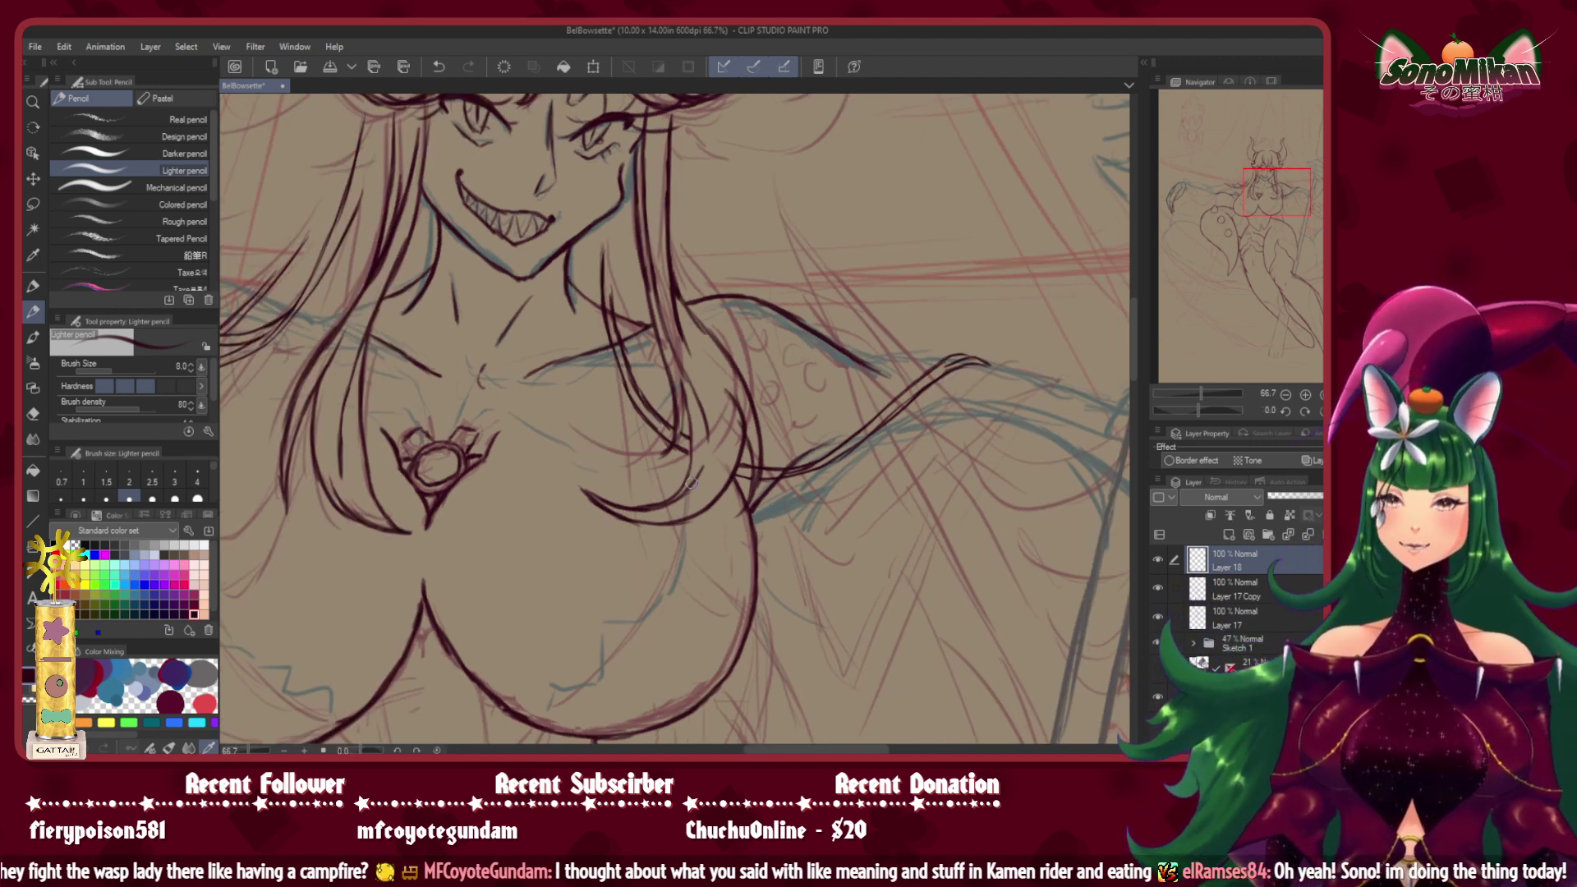
Extend the clawed hand's upper finger contour and hook its end down at the knuckle, with the Sub View reference image shown.
{"action": "mouse_move", "coordinate": [584, 449]}
{"action": "left_mouse_down"}
{"action": "mouse_move", "coordinate": [644, 342]}
{"action": "mouse_move", "coordinate": [679, 422]}
{"action": "mouse_move", "coordinate": [510, 599]}
{"action": "mouse_move", "coordinate": [518, 534]}
{"action": "mouse_move", "coordinate": [559, 454]}
{"action": "mouse_move", "coordinate": [592, 514]}
{"action": "mouse_move", "coordinate": [676, 518]}
{"action": "mouse_move", "coordinate": [729, 610]}
{"action": "left_mouse_up"}
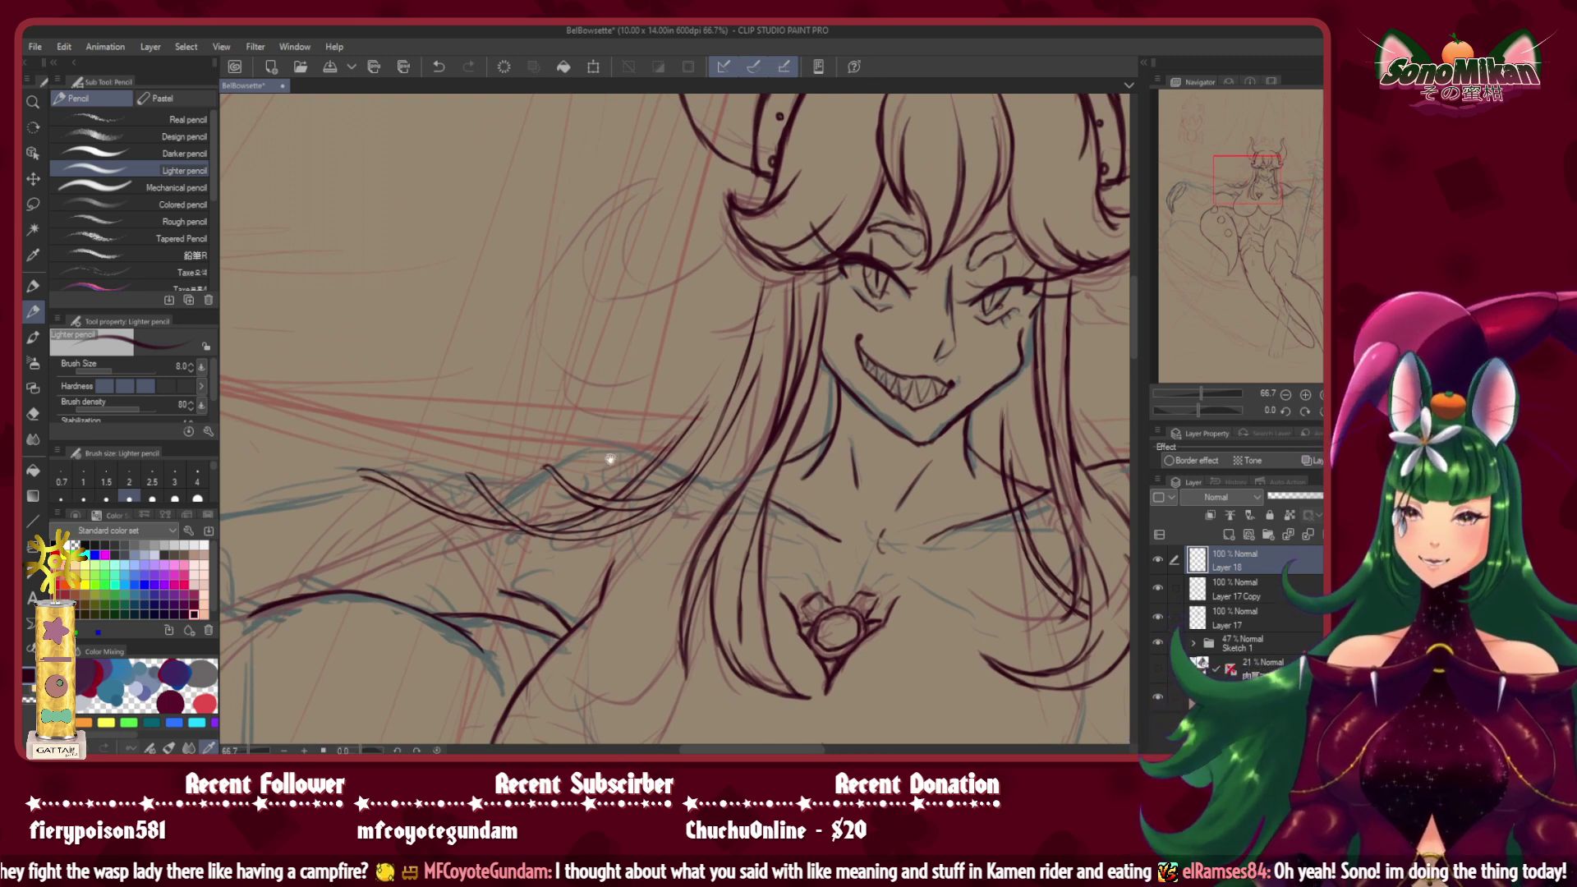
{"action": "left_click_drag", "start_coordinate": [610, 460], "coordinate": [676, 245]}
{"action": "left_click_drag", "start_coordinate": [551, 439], "coordinate": [1137, 536]}
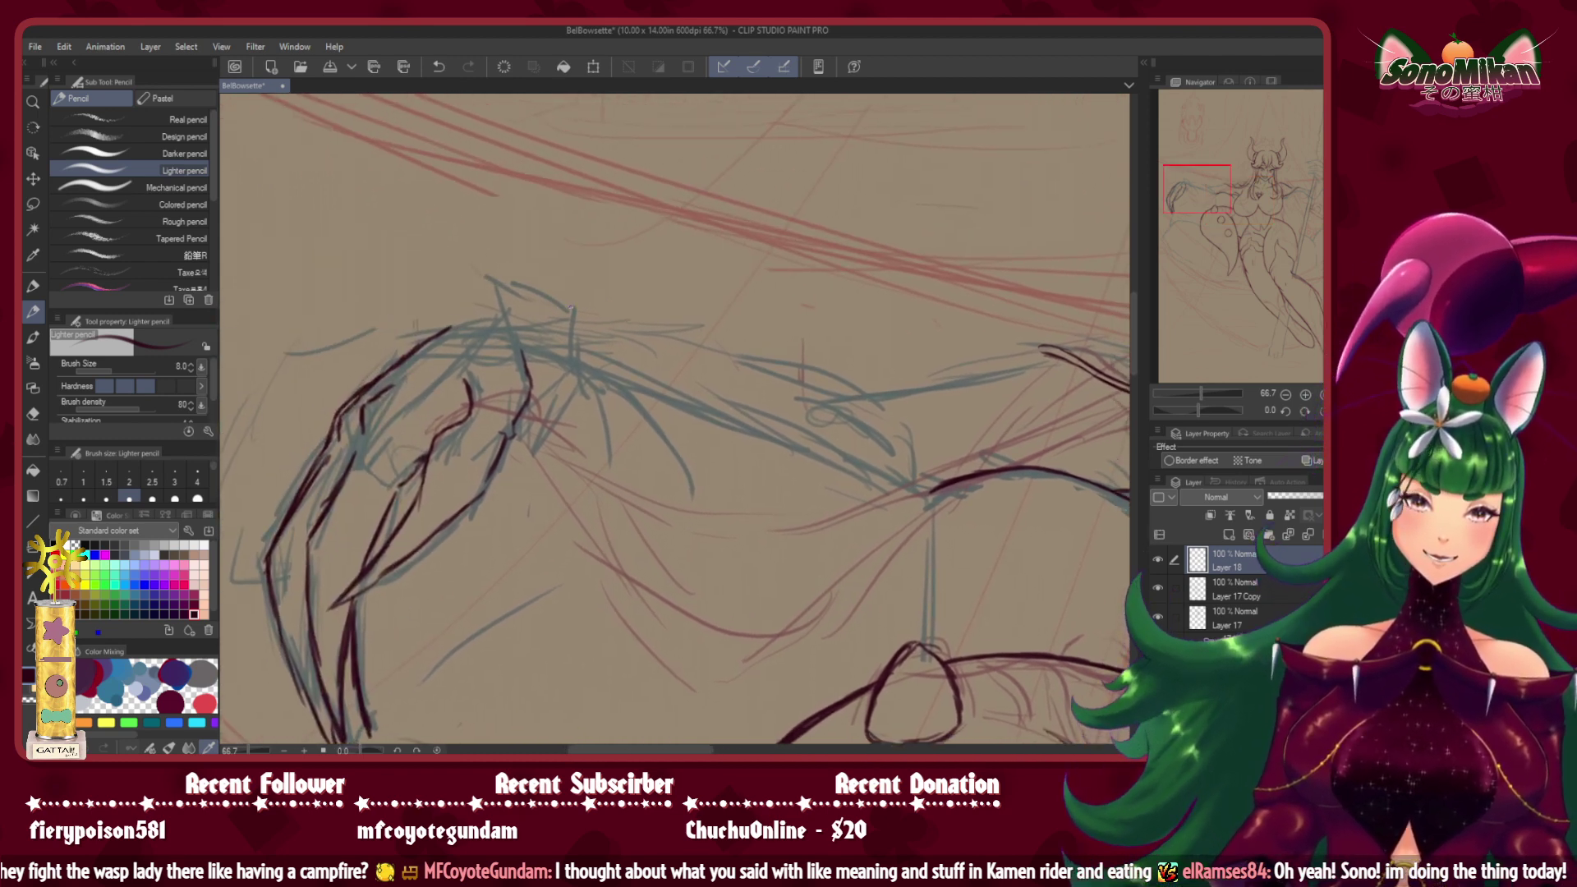
{"action": "left_click_drag", "start_coordinate": [573, 308], "coordinate": [452, 326]}
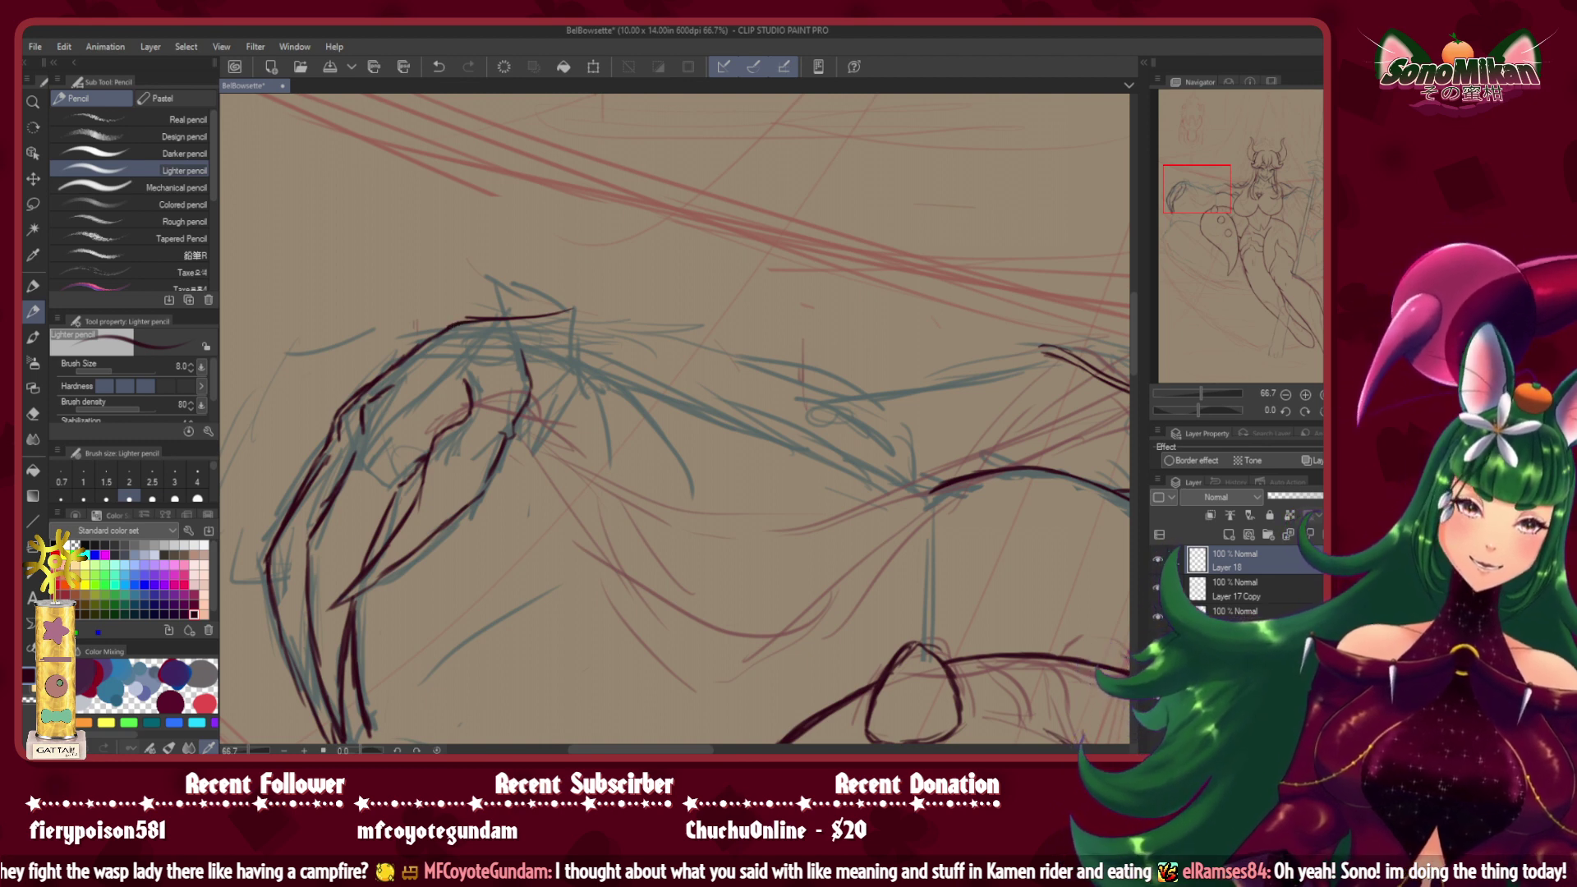
{"action": "left_click", "coordinate": [1270, 82]}
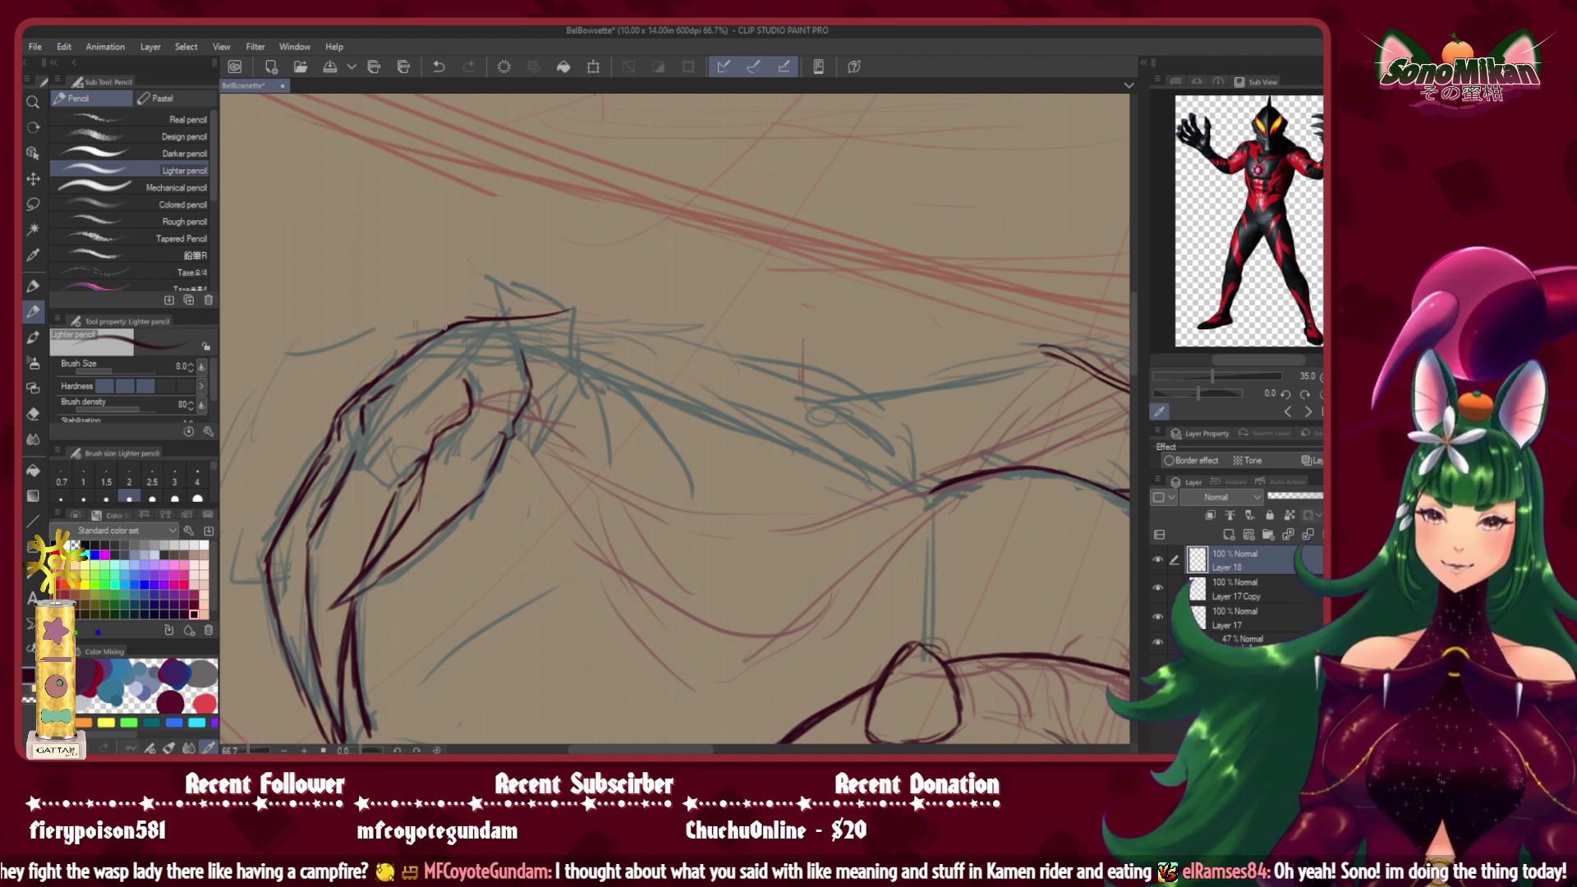
{"action": "left_click_drag", "start_coordinate": [573, 309], "coordinate": [516, 316]}
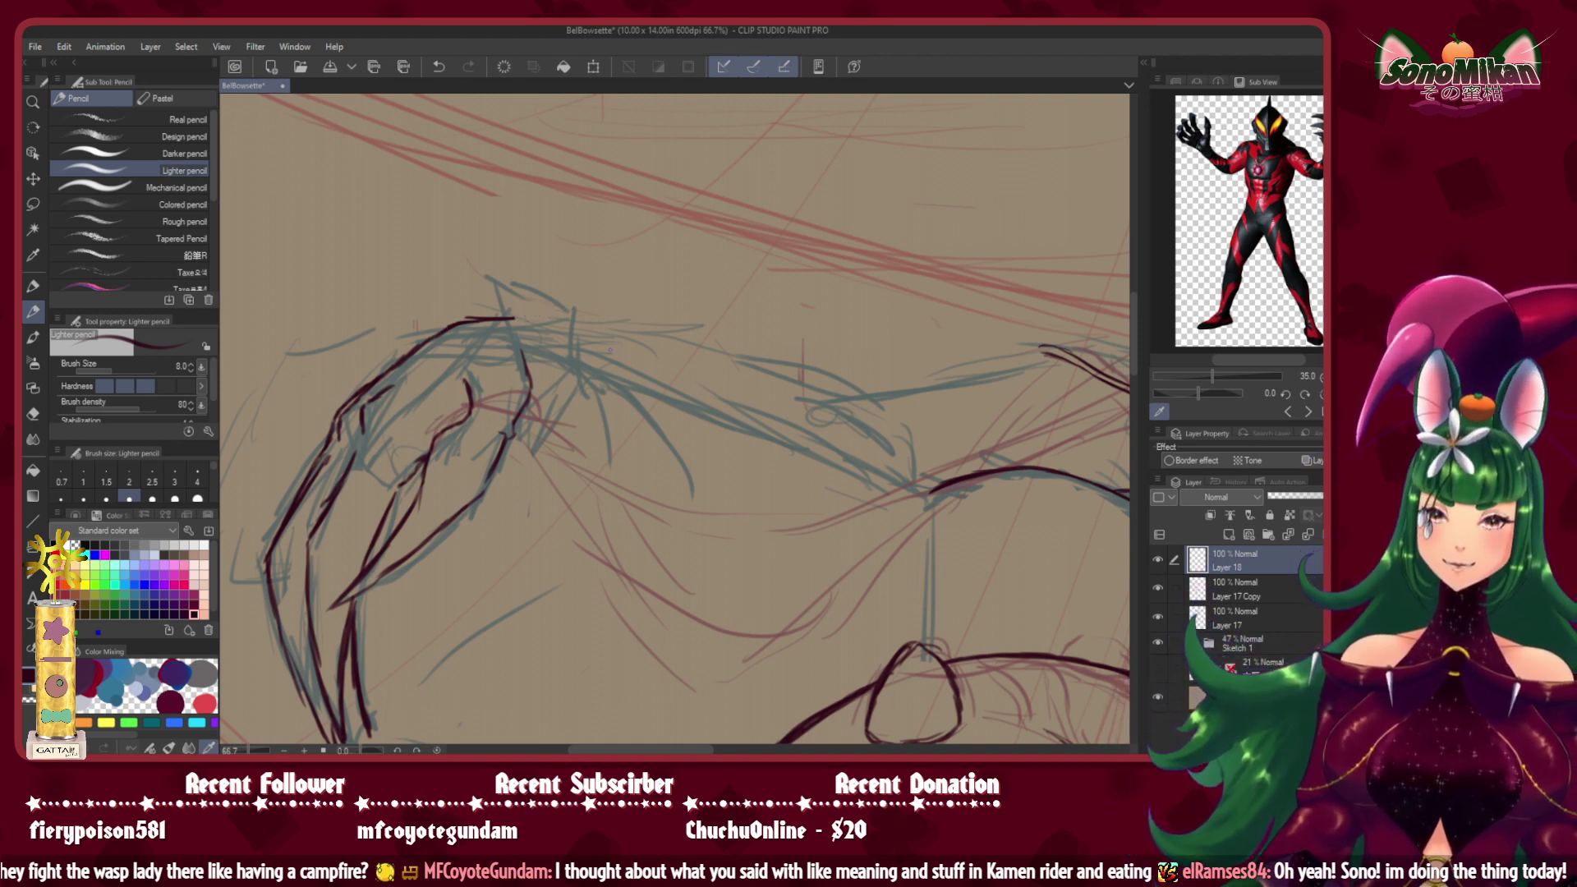
{"action": "left_click_drag", "start_coordinate": [515, 319], "coordinate": [533, 339]}
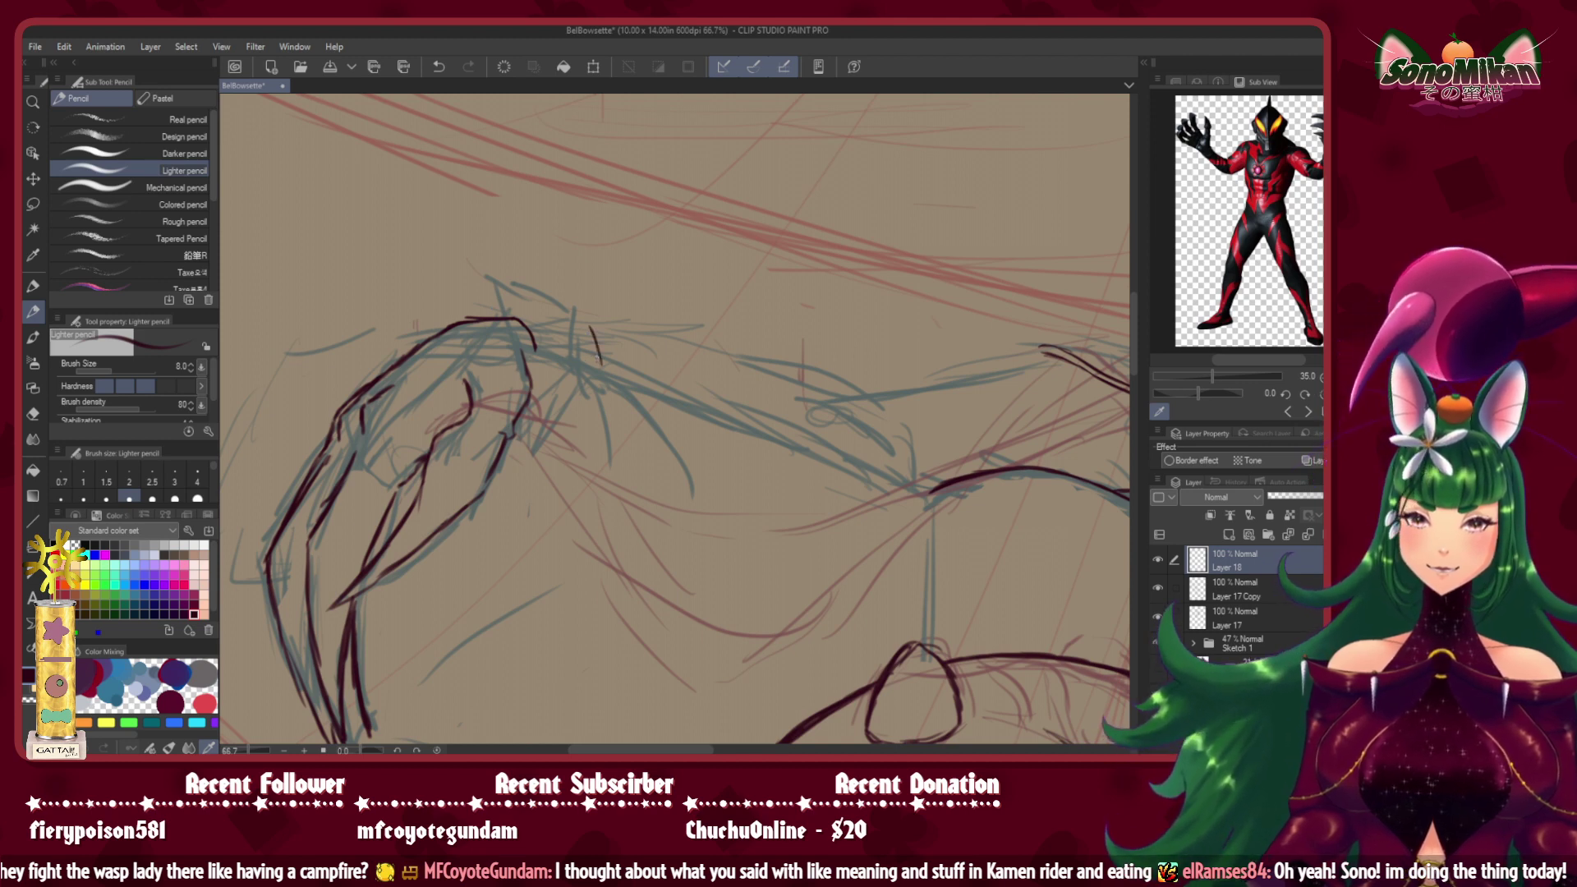
Draw an arched contour over the hand's next knuckle, undo its inner line, and outline a wider arch behind it.
{"action": "mouse_move", "coordinate": [599, 361]}
{"action": "left_mouse_down"}
{"action": "mouse_move", "coordinate": [562, 286]}
{"action": "mouse_move", "coordinate": [523, 279]}
{"action": "left_mouse_up"}
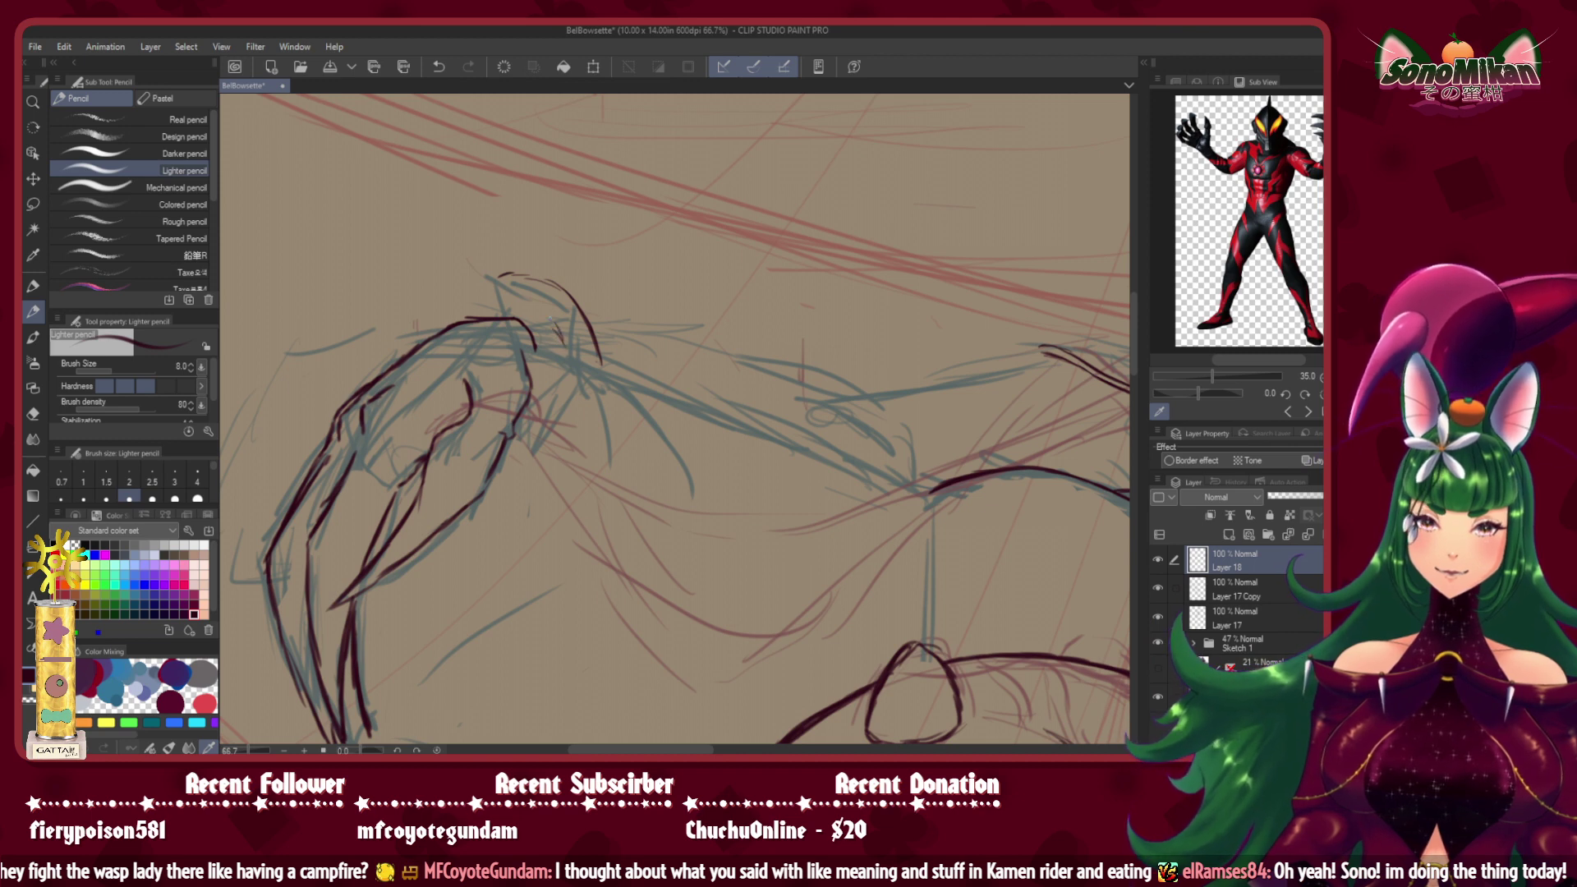
{"action": "left_click_drag", "start_coordinate": [564, 342], "coordinate": [546, 306]}
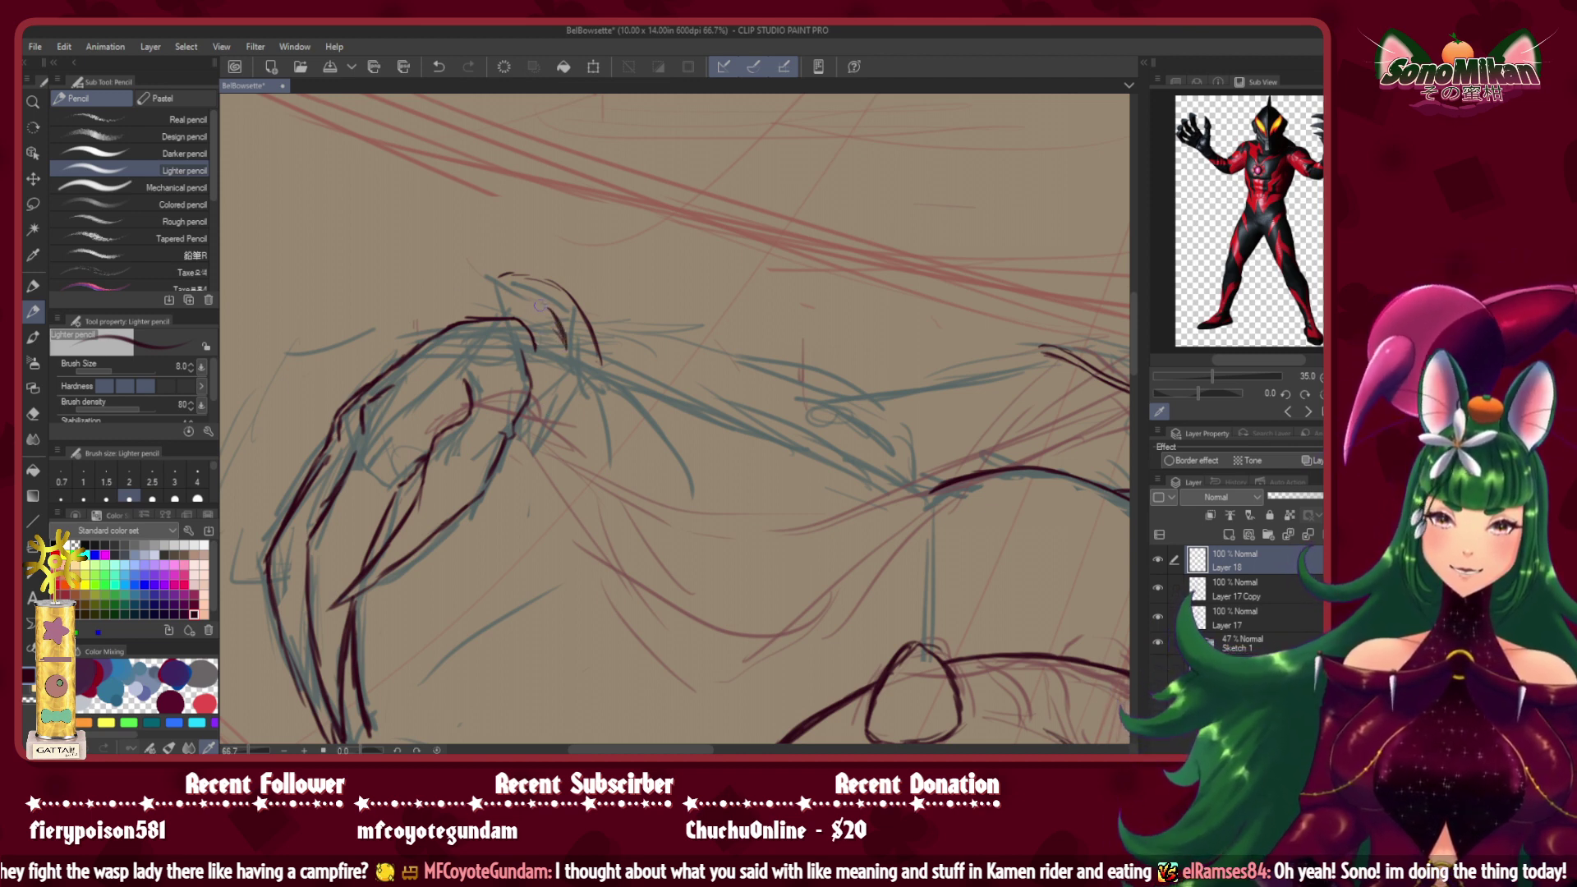
{"action": "key", "text": "ctrl+z"}
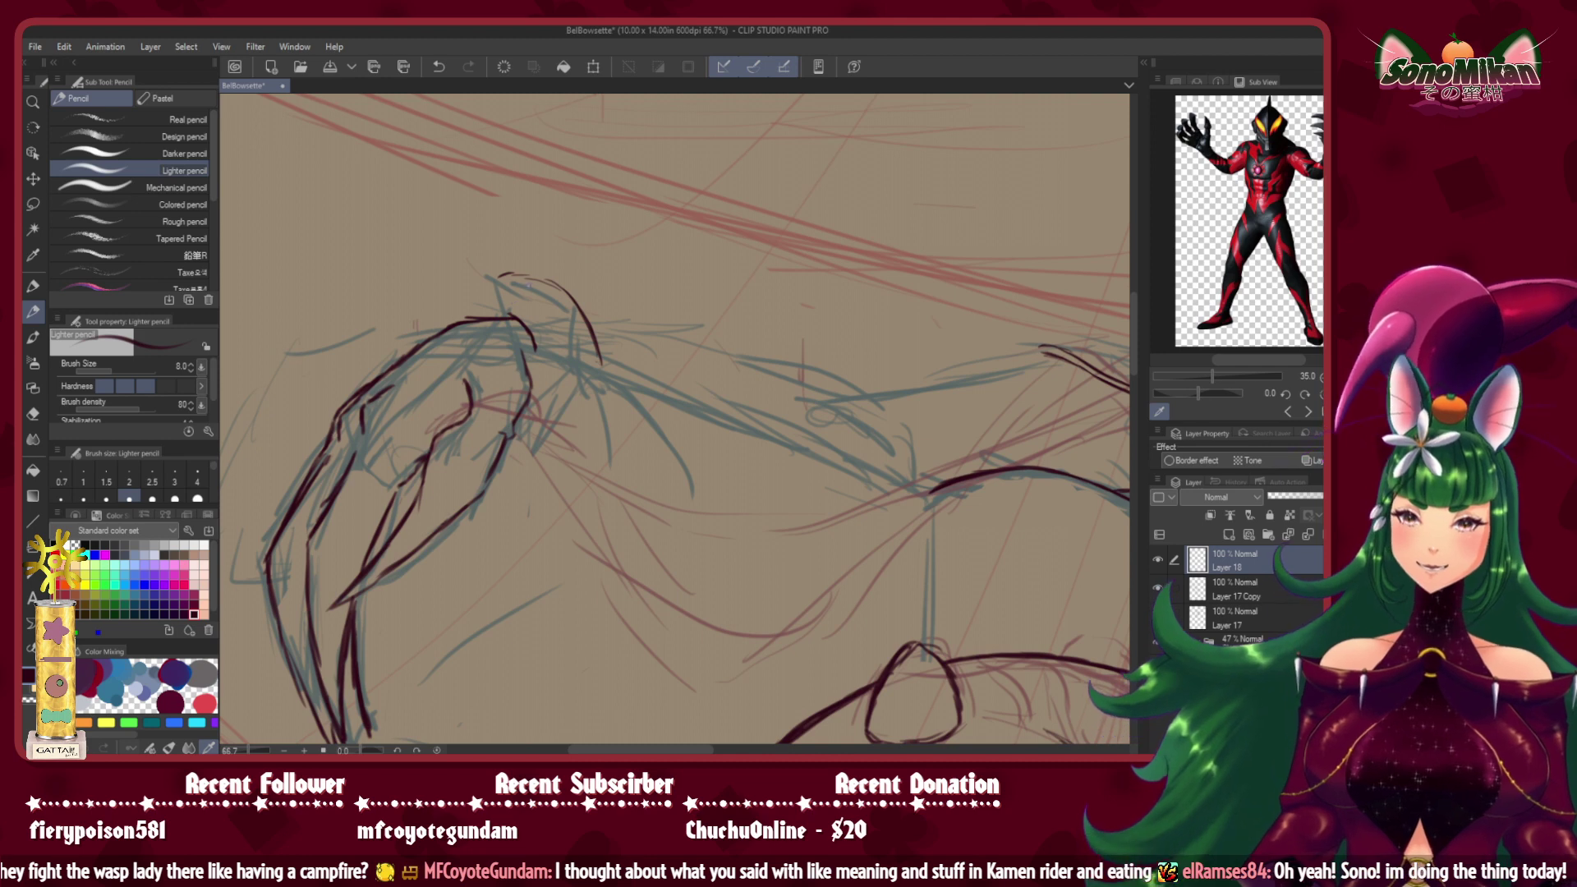
{"action": "mouse_move", "coordinate": [534, 275]}
{"action": "left_mouse_down"}
{"action": "mouse_move", "coordinate": [493, 280]}
{"action": "mouse_move", "coordinate": [446, 318]}
{"action": "left_mouse_up"}
{"action": "left_click_drag", "start_coordinate": [502, 273], "coordinate": [444, 316]}
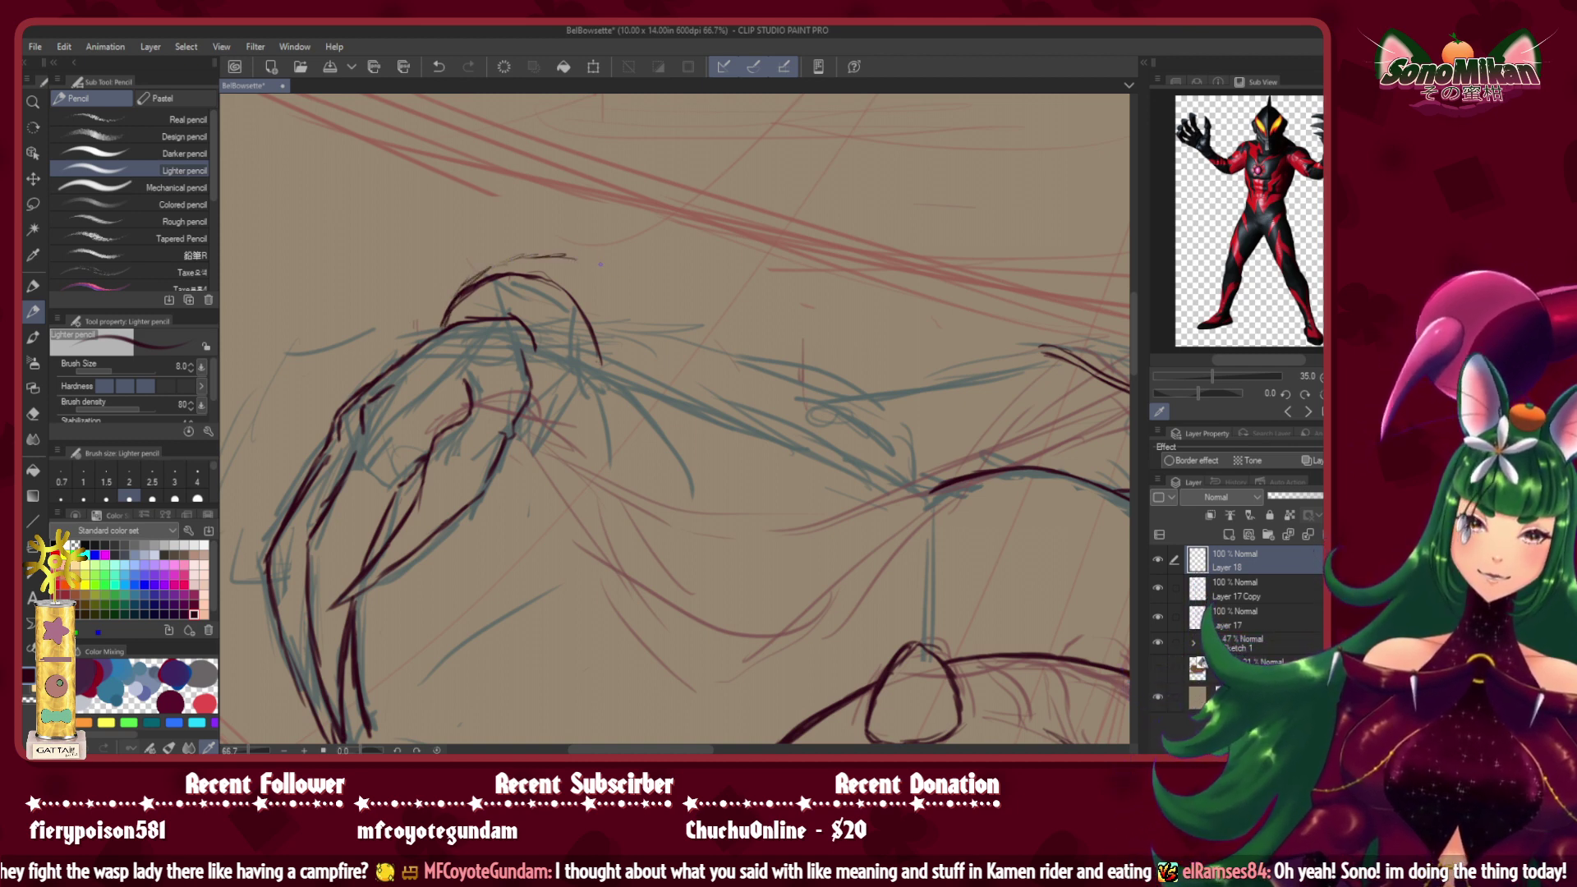
{"action": "left_click_drag", "start_coordinate": [593, 263], "coordinate": [637, 309]}
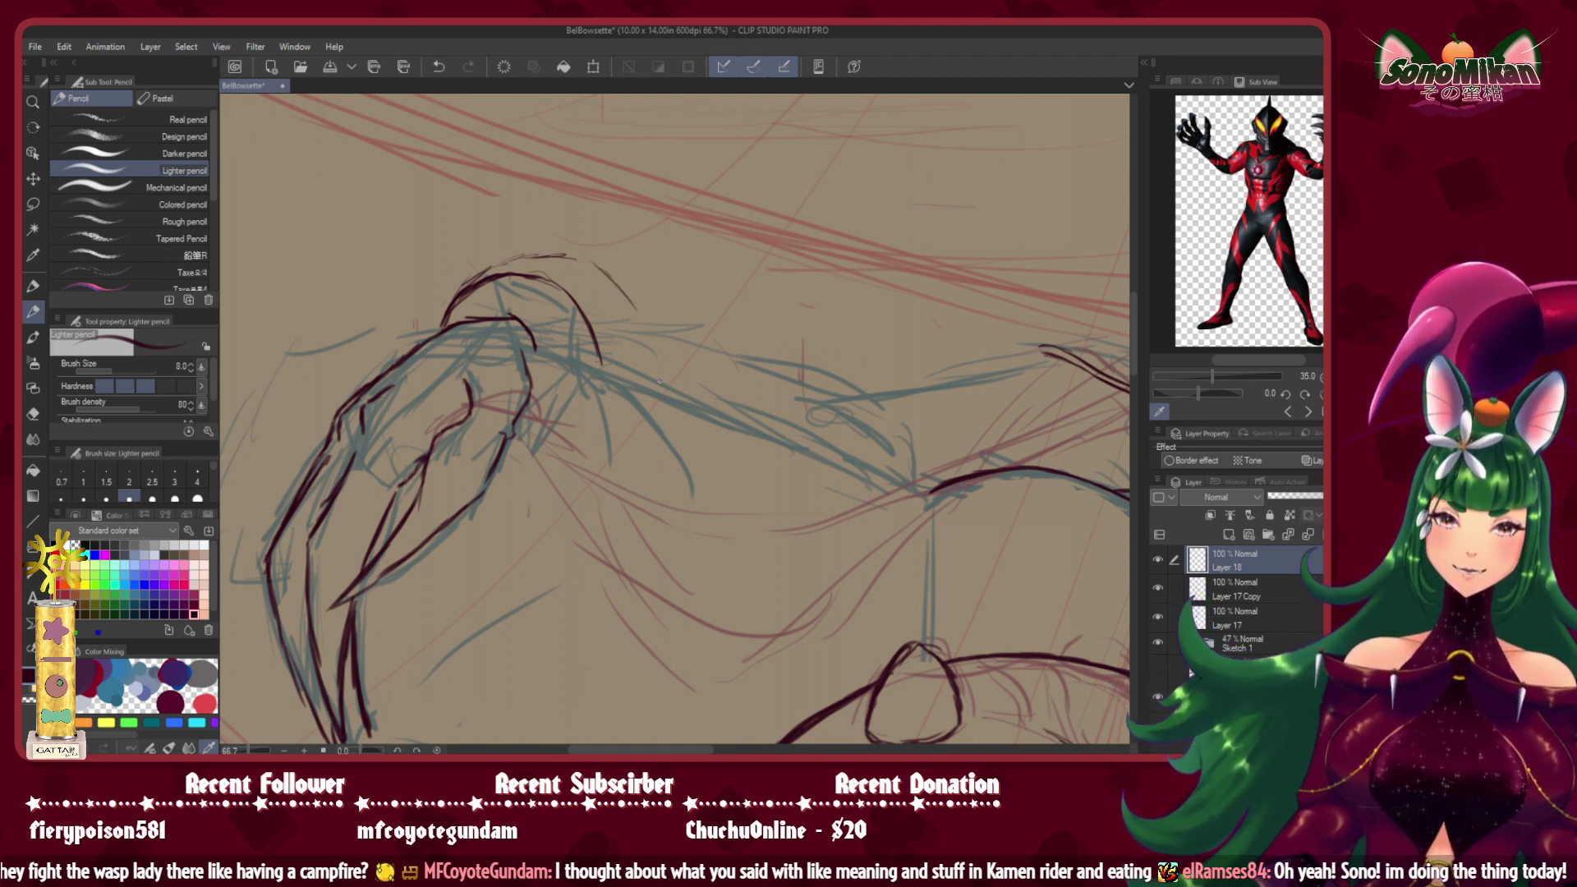
{"action": "mouse_move", "coordinate": [665, 375]}
{"action": "left_mouse_down"}
{"action": "mouse_move", "coordinate": [656, 311]}
{"action": "mouse_move", "coordinate": [666, 334]}
{"action": "mouse_move", "coordinate": [627, 272]}
{"action": "mouse_move", "coordinate": [644, 298]}
{"action": "mouse_move", "coordinate": [589, 250]}
{"action": "mouse_move", "coordinate": [631, 277]}
{"action": "mouse_move", "coordinate": [610, 262]}
{"action": "mouse_move", "coordinate": [654, 325]}
{"action": "mouse_move", "coordinate": [624, 273]}
{"action": "mouse_move", "coordinate": [664, 363]}
{"action": "left_mouse_up"}
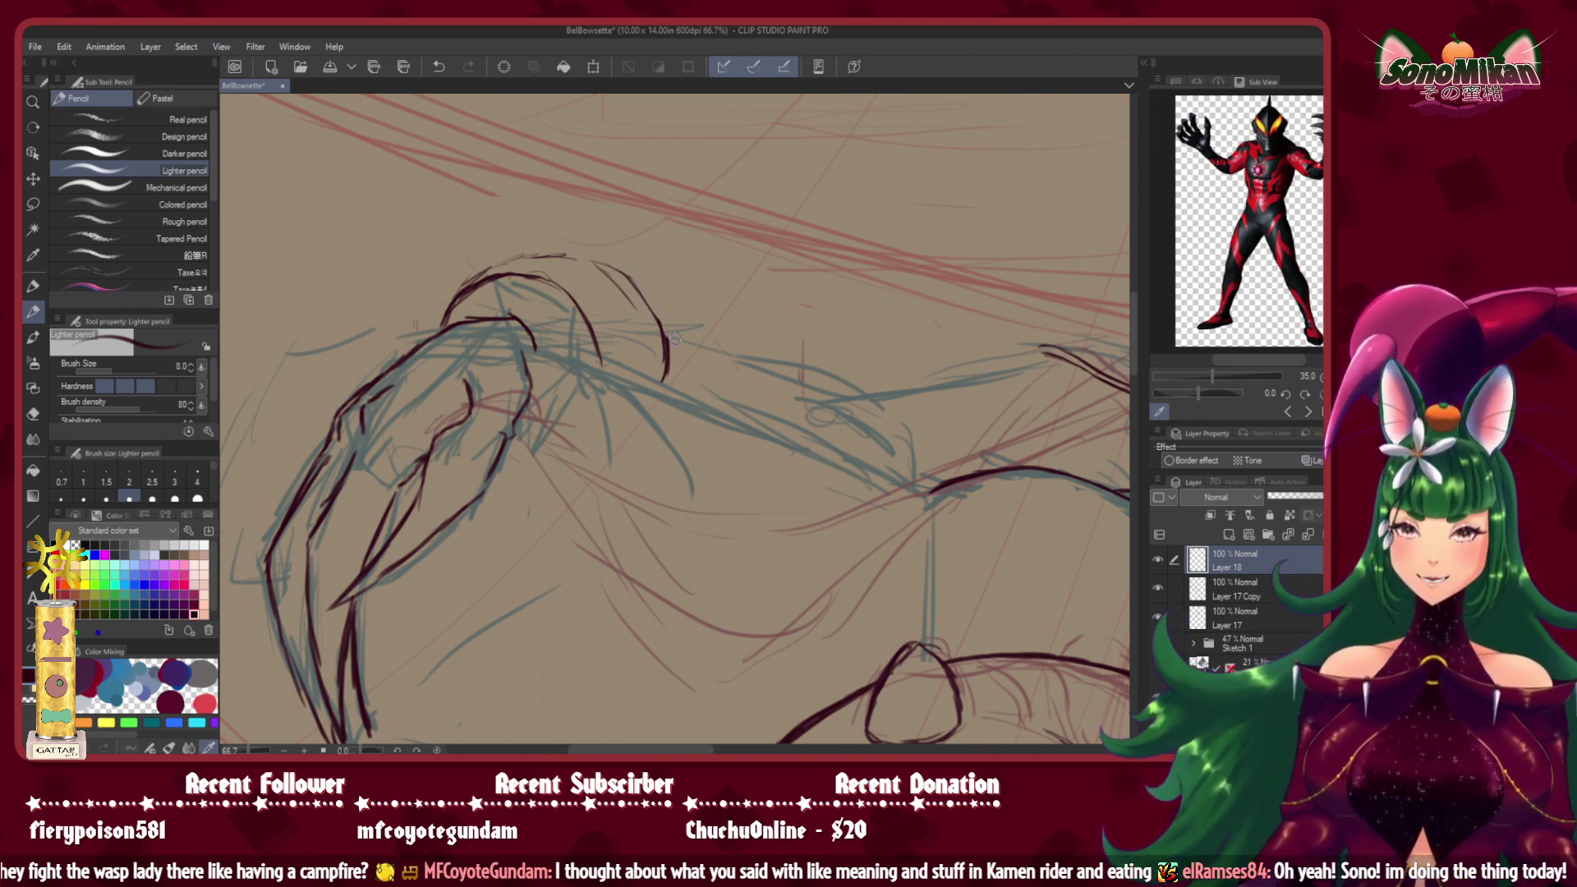
Try to redraw the two nested arches behind the clawed hand's knuckle, with the canvas turned to 25 and 85 degrees.
{"action": "key", "text": "asciicircum"}
{"action": "key", "text": "asciicircum"}
{"action": "key", "text": "asciicircum"}
{"action": "key", "text": "asciicircum"}
{"action": "key", "text": "asciicircum"}
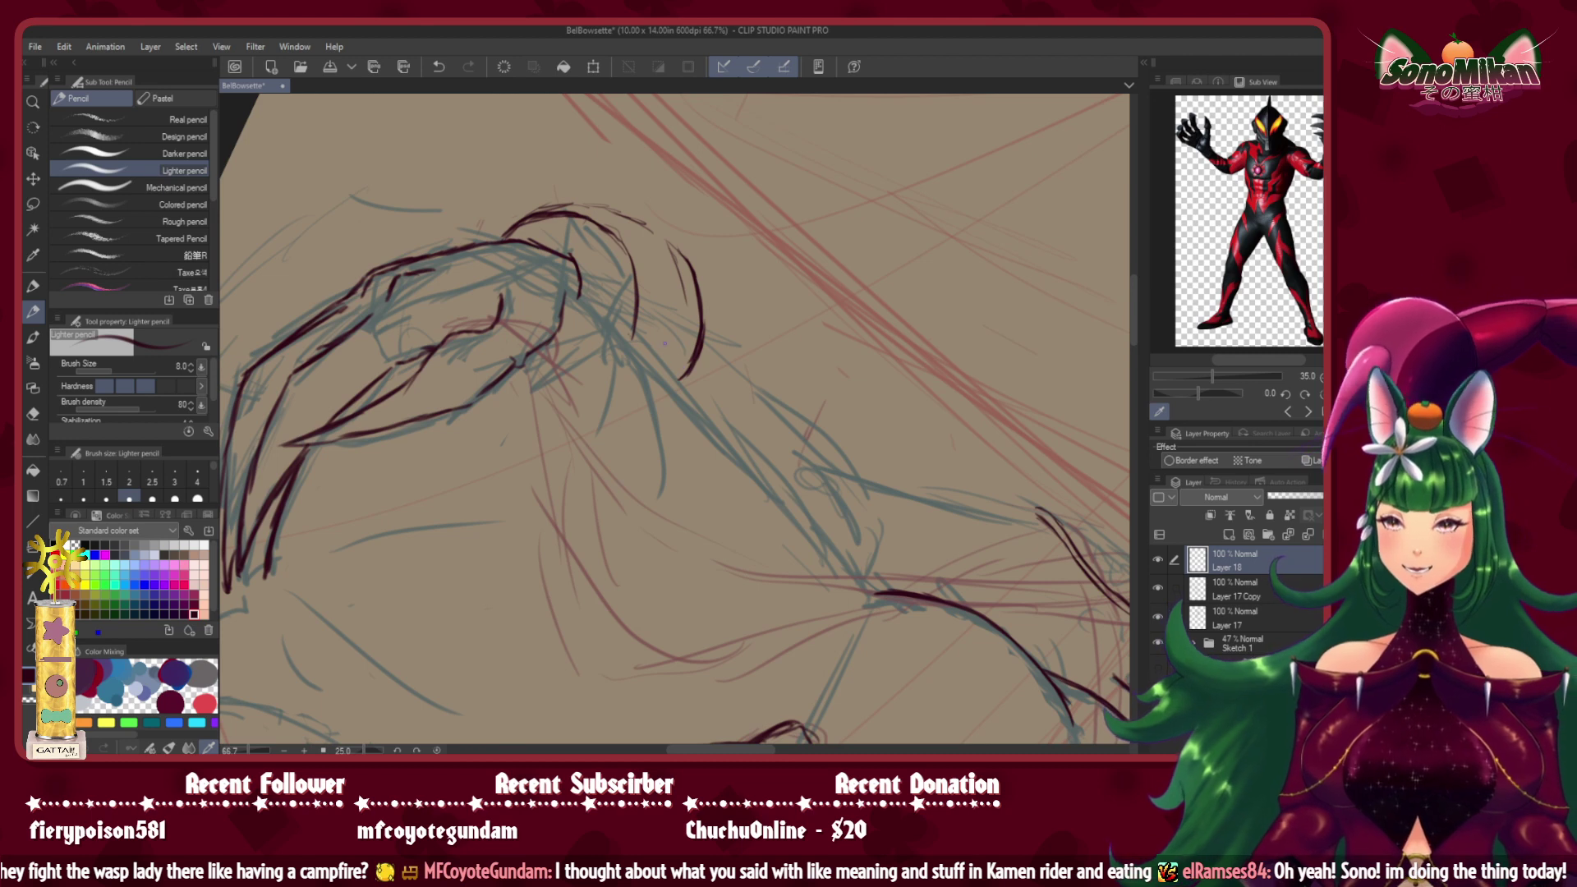
{"action": "key", "text": "asciicircum"}
{"action": "key", "text": "asciicircum"}
{"action": "key", "text": "asciicircum"}
{"action": "key", "text": "asciicircum"}
{"action": "key", "text": "asciicircum"}
{"action": "key", "text": "asciicircum"}
{"action": "key", "text": "asciicircum"}
{"action": "key", "text": "asciicircum"}
{"action": "key", "text": "asciicircum"}
{"action": "key", "text": "asciicircum"}
{"action": "key", "text": "asciicircum"}
{"action": "key", "text": "asciicircum"}
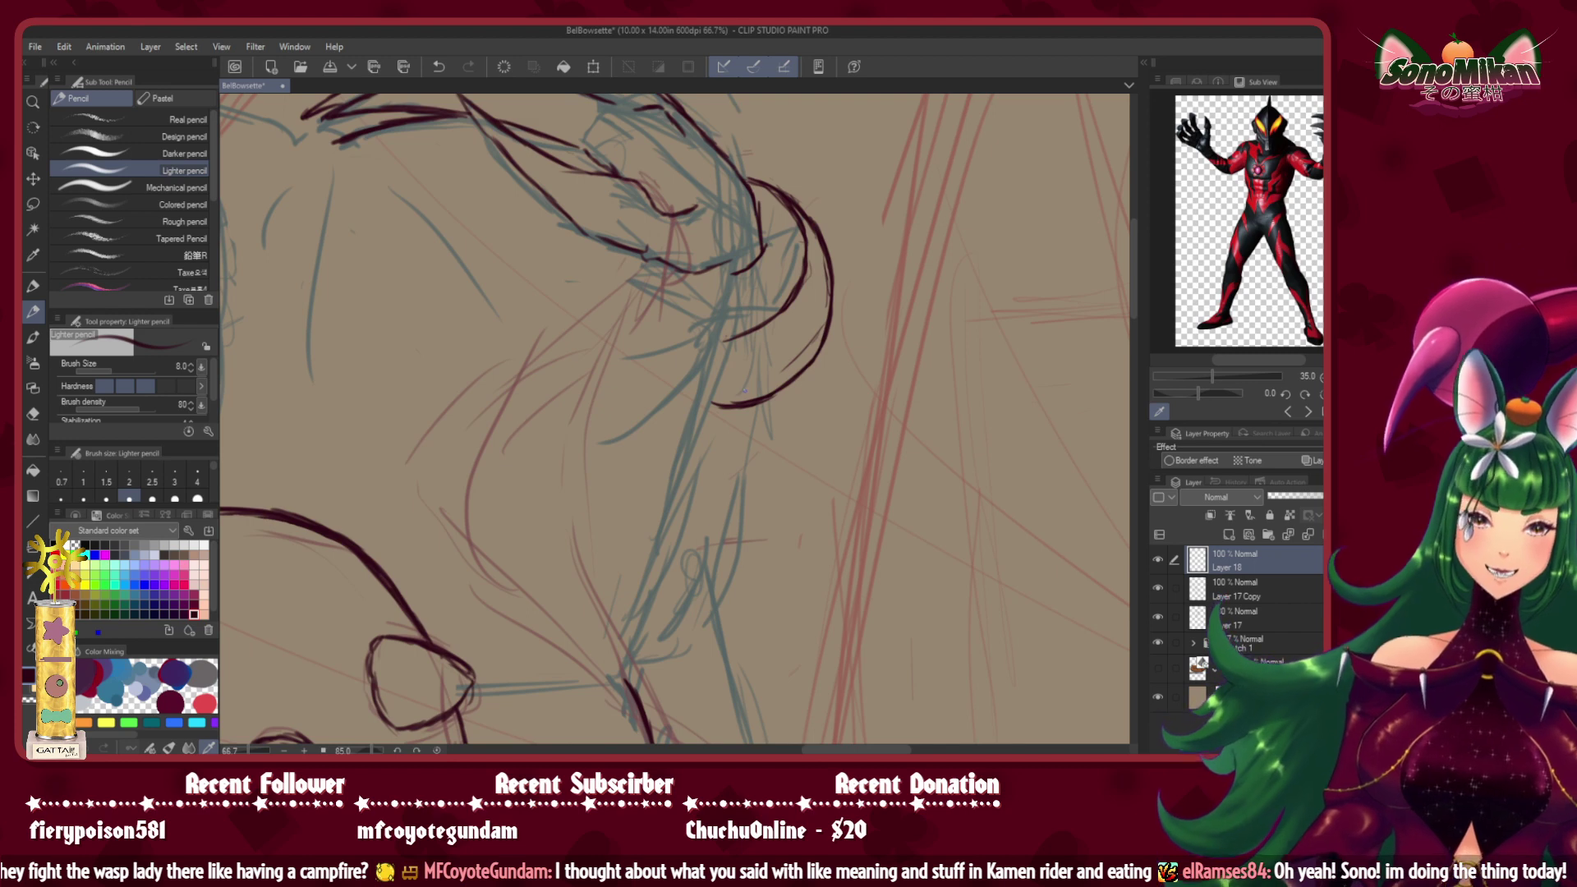
{"action": "key", "text": "ctrl+at"}
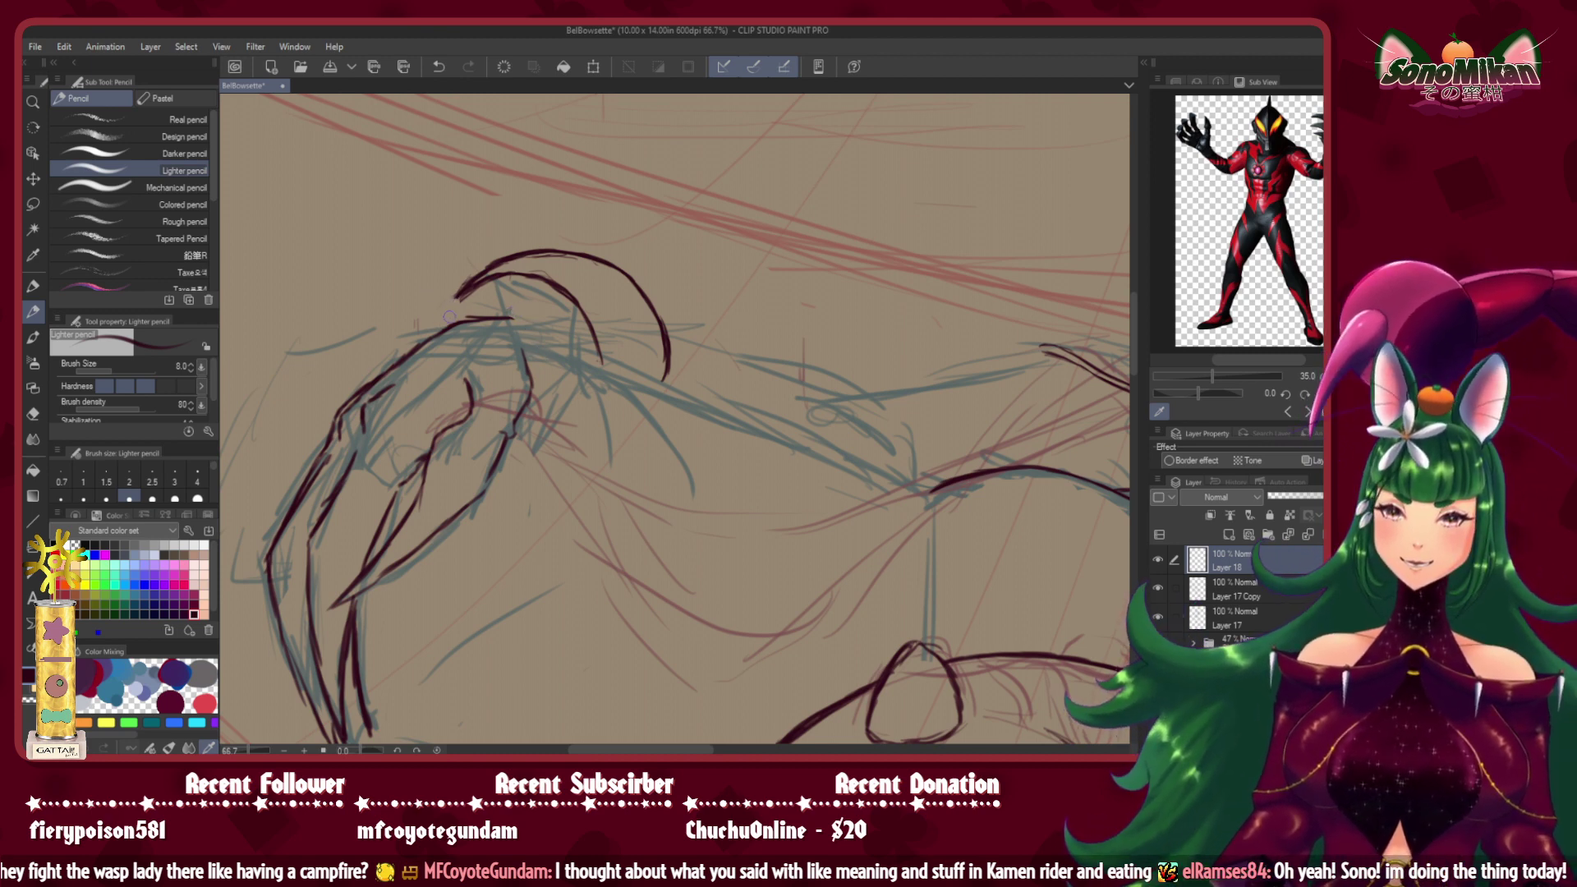
{"action": "mouse_move", "coordinate": [463, 299]}
{"action": "left_mouse_down"}
{"action": "mouse_move", "coordinate": [475, 271]}
{"action": "mouse_move", "coordinate": [499, 260]}
{"action": "mouse_move", "coordinate": [462, 278]}
{"action": "mouse_move", "coordinate": [535, 283]}
{"action": "mouse_move", "coordinate": [593, 341]}
{"action": "mouse_move", "coordinate": [655, 326]}
{"action": "mouse_move", "coordinate": [634, 313]}
{"action": "mouse_move", "coordinate": [652, 297]}
{"action": "mouse_move", "coordinate": [519, 243]}
{"action": "left_mouse_up"}
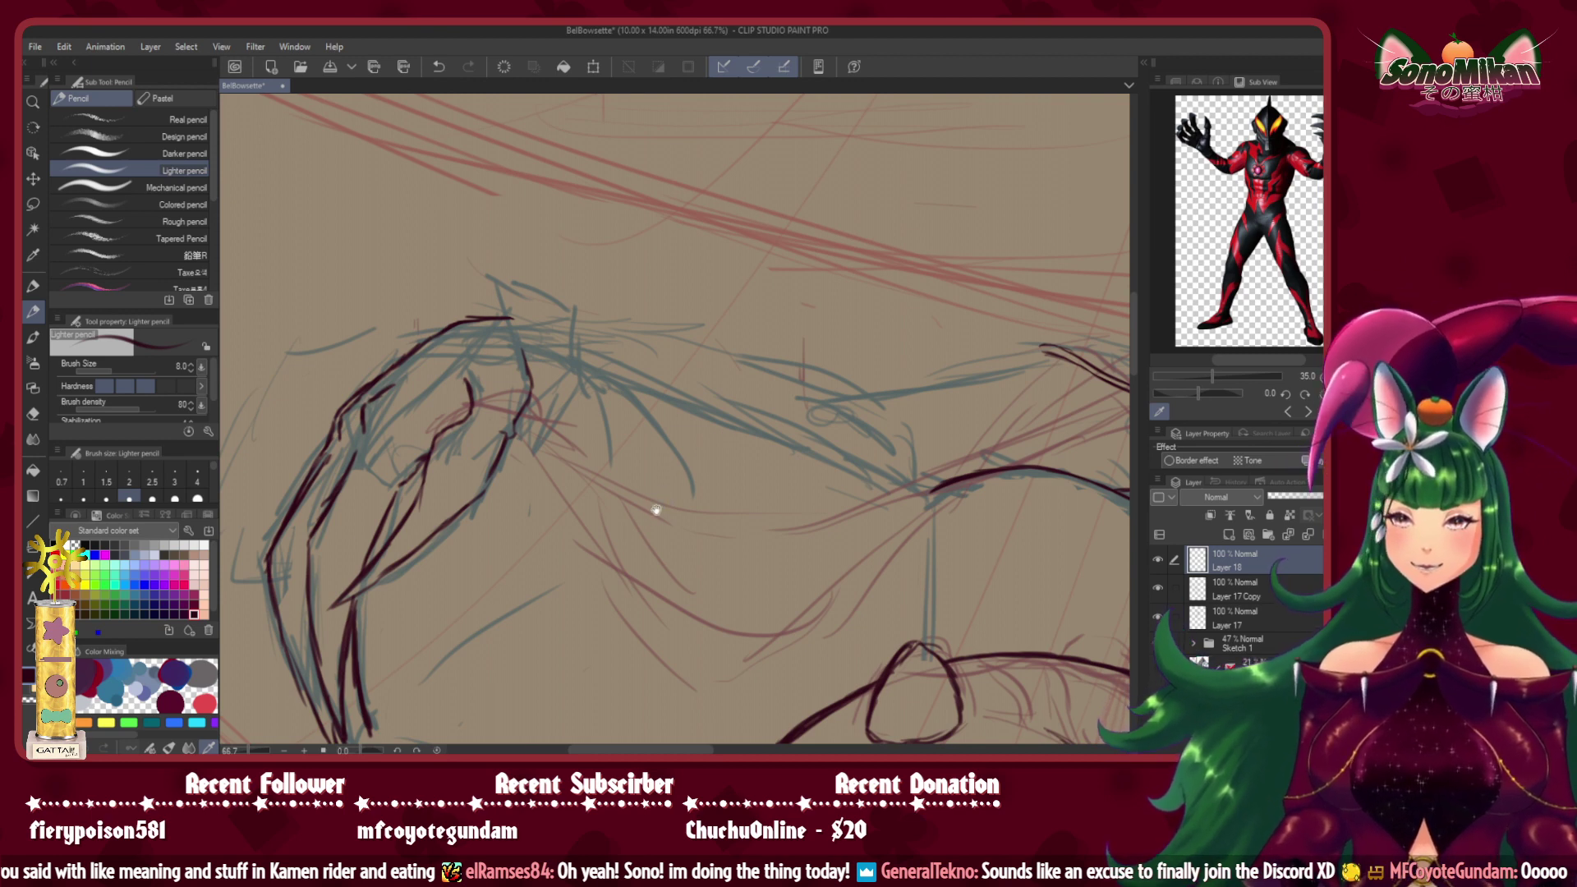
Try a stepped inner edge beside the hand's knuckle with an arched contour above it, bending the arch's end downward.
{"action": "mouse_move", "coordinate": [656, 510]}
{"action": "left_mouse_down"}
{"action": "mouse_move", "coordinate": [633, 373]}
{"action": "mouse_move", "coordinate": [736, 470]}
{"action": "left_mouse_up"}
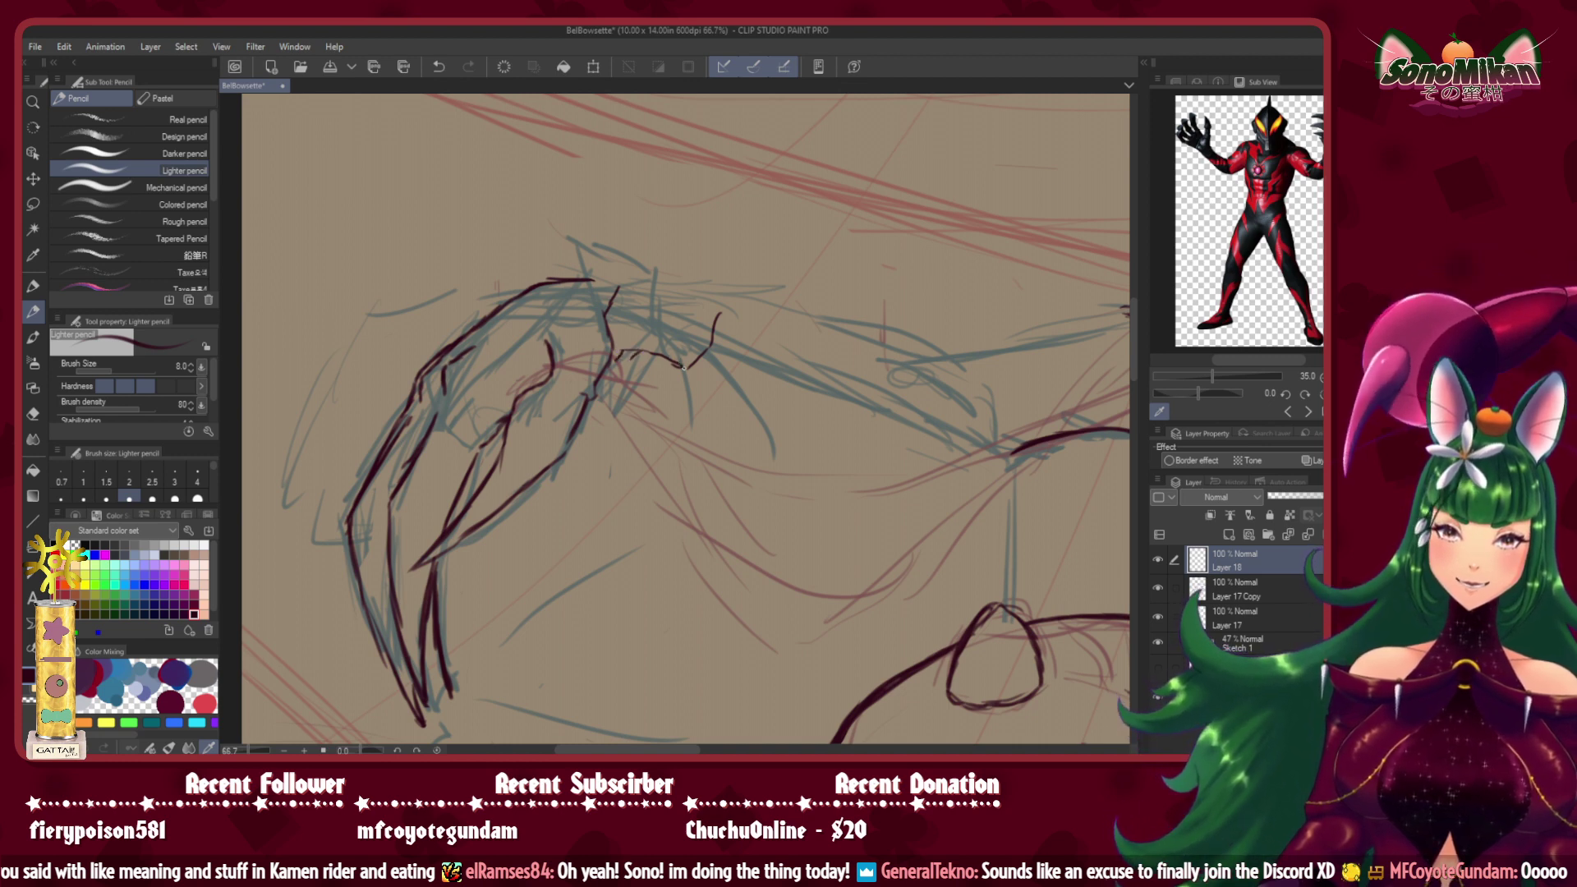
{"action": "left_click_drag", "start_coordinate": [647, 271], "coordinate": [715, 397]}
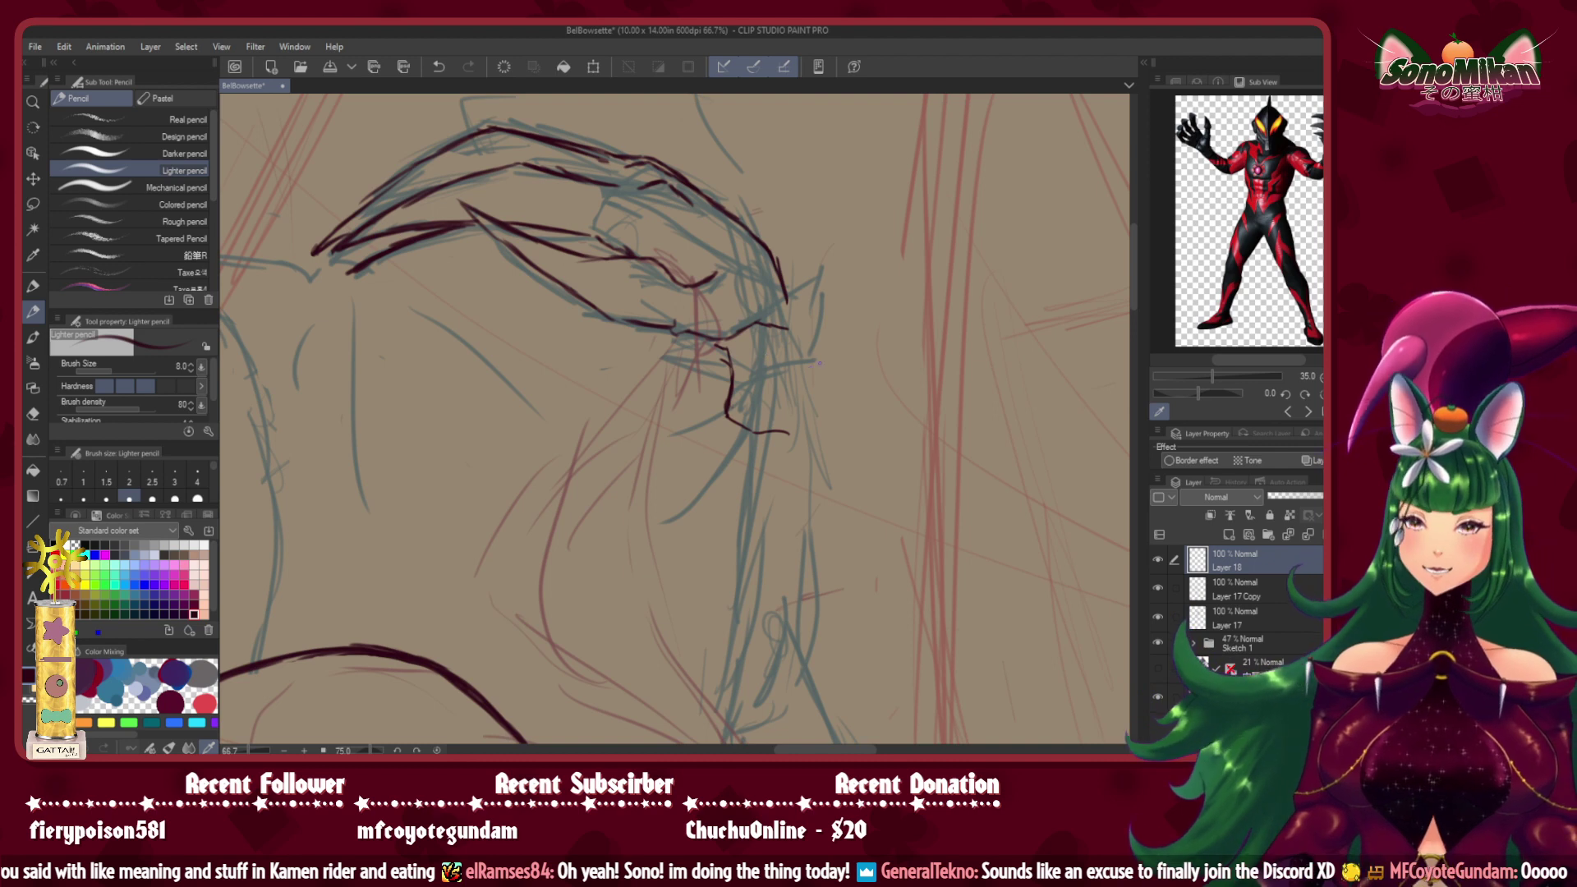
{"action": "left_click_drag", "start_coordinate": [788, 330], "coordinate": [825, 465]}
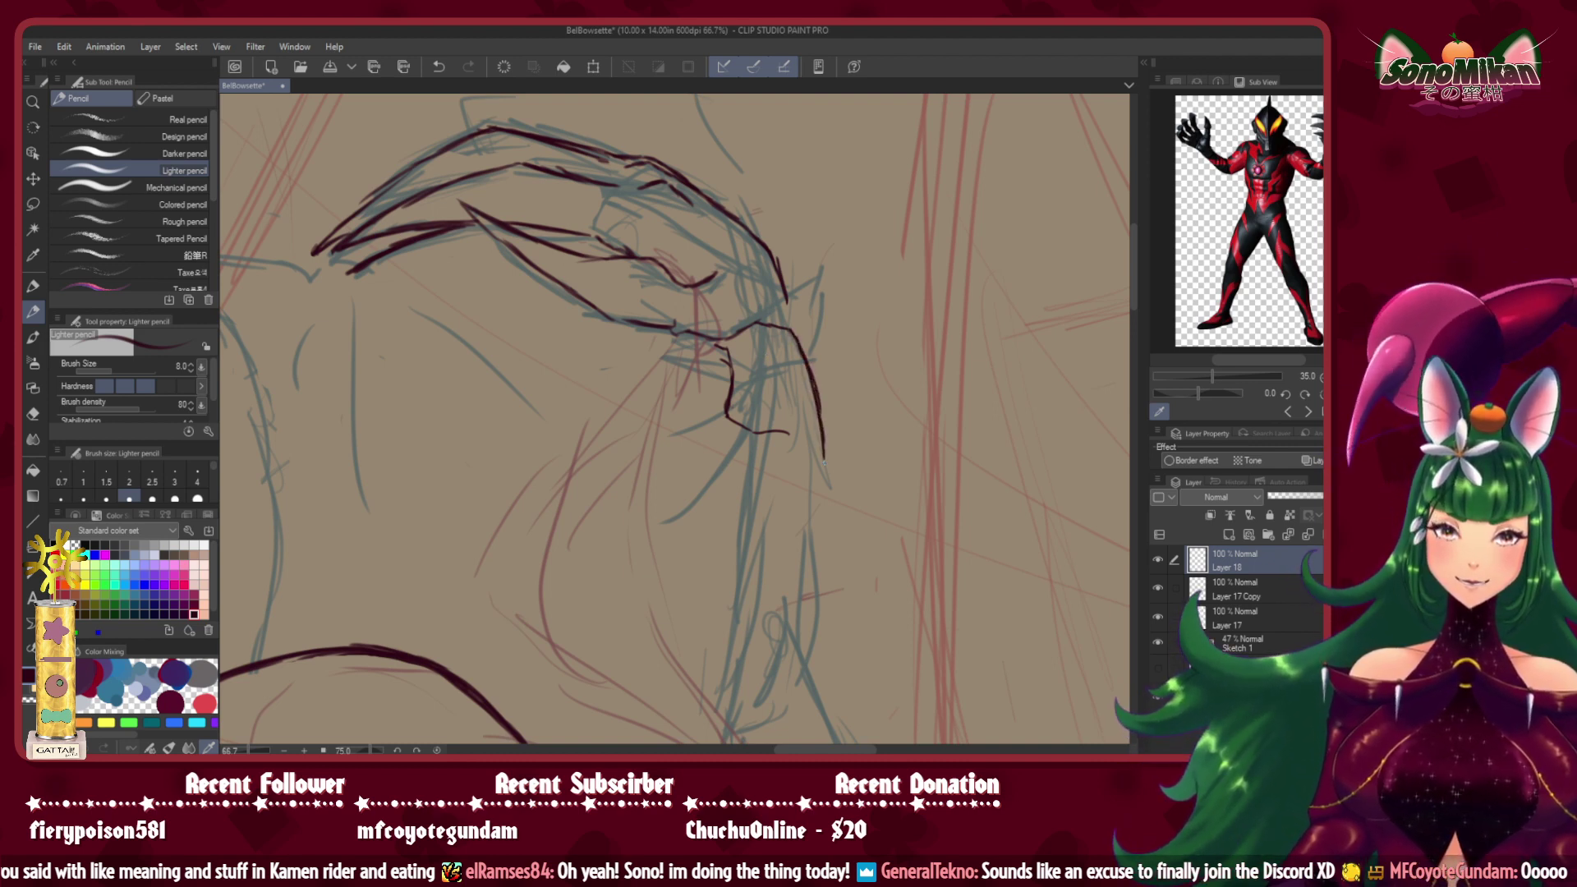
{"action": "key", "text": "ctrl+at"}
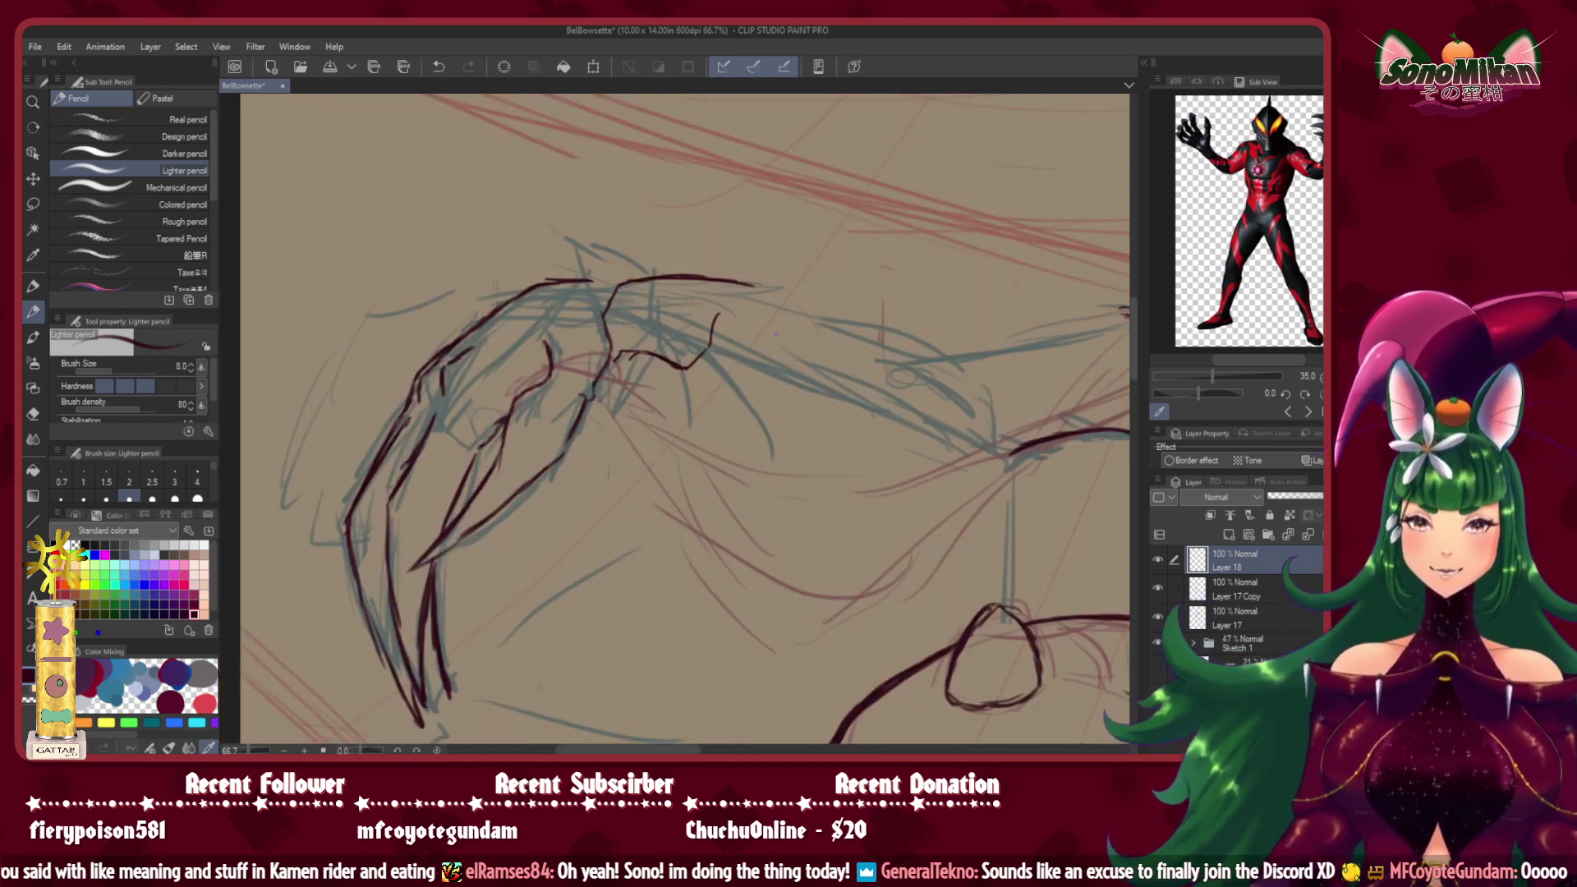
{"action": "left_click_drag", "start_coordinate": [775, 334], "coordinate": [777, 399]}
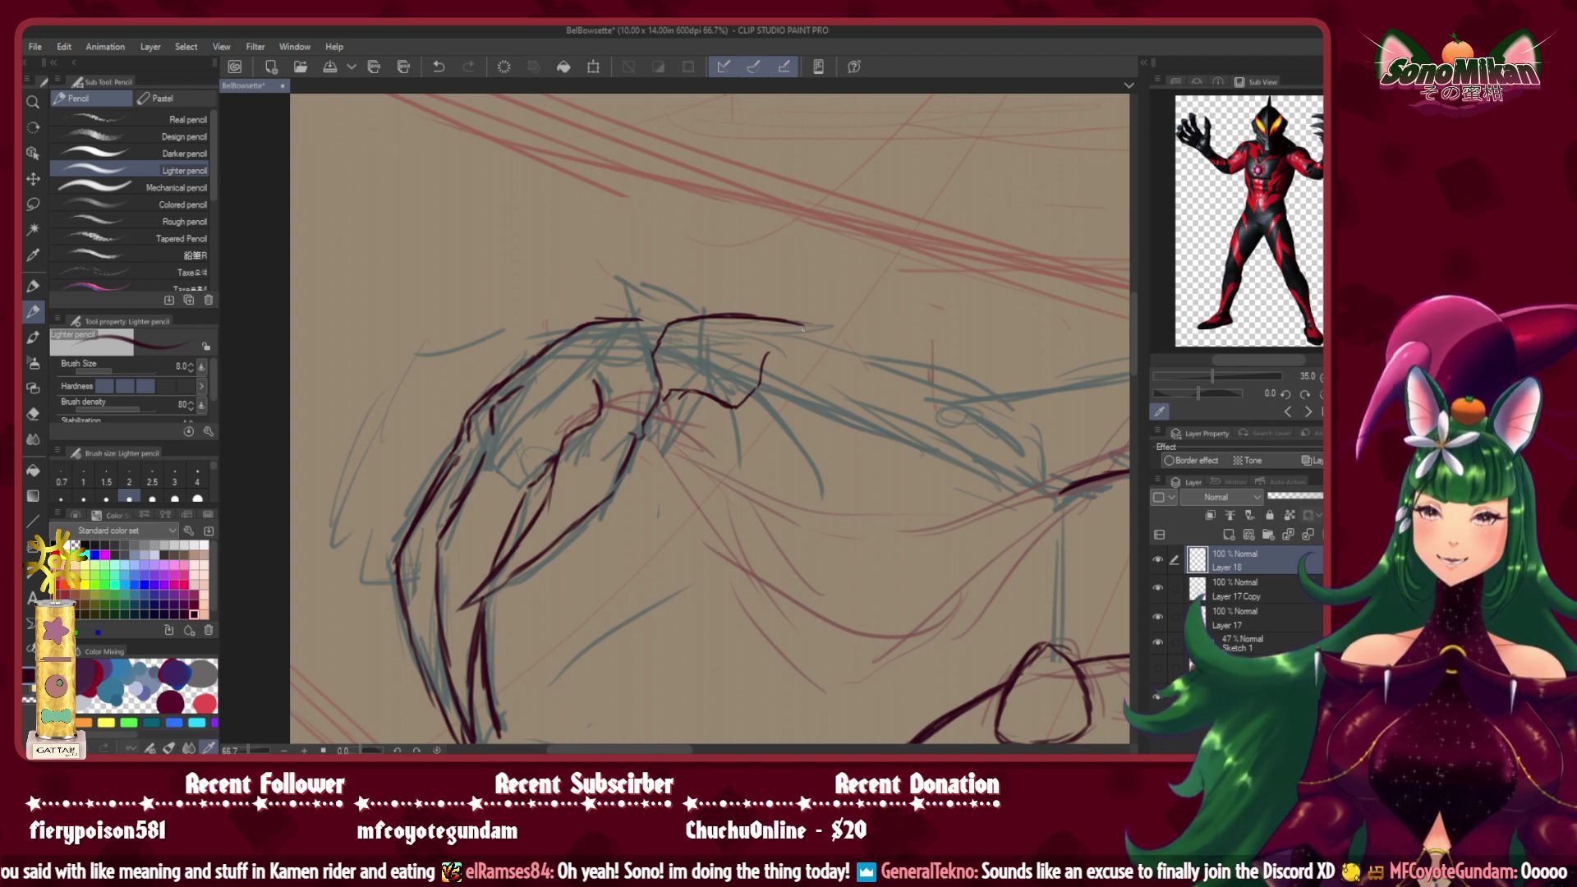
{"action": "left_click_drag", "start_coordinate": [807, 327], "coordinate": [845, 418]}
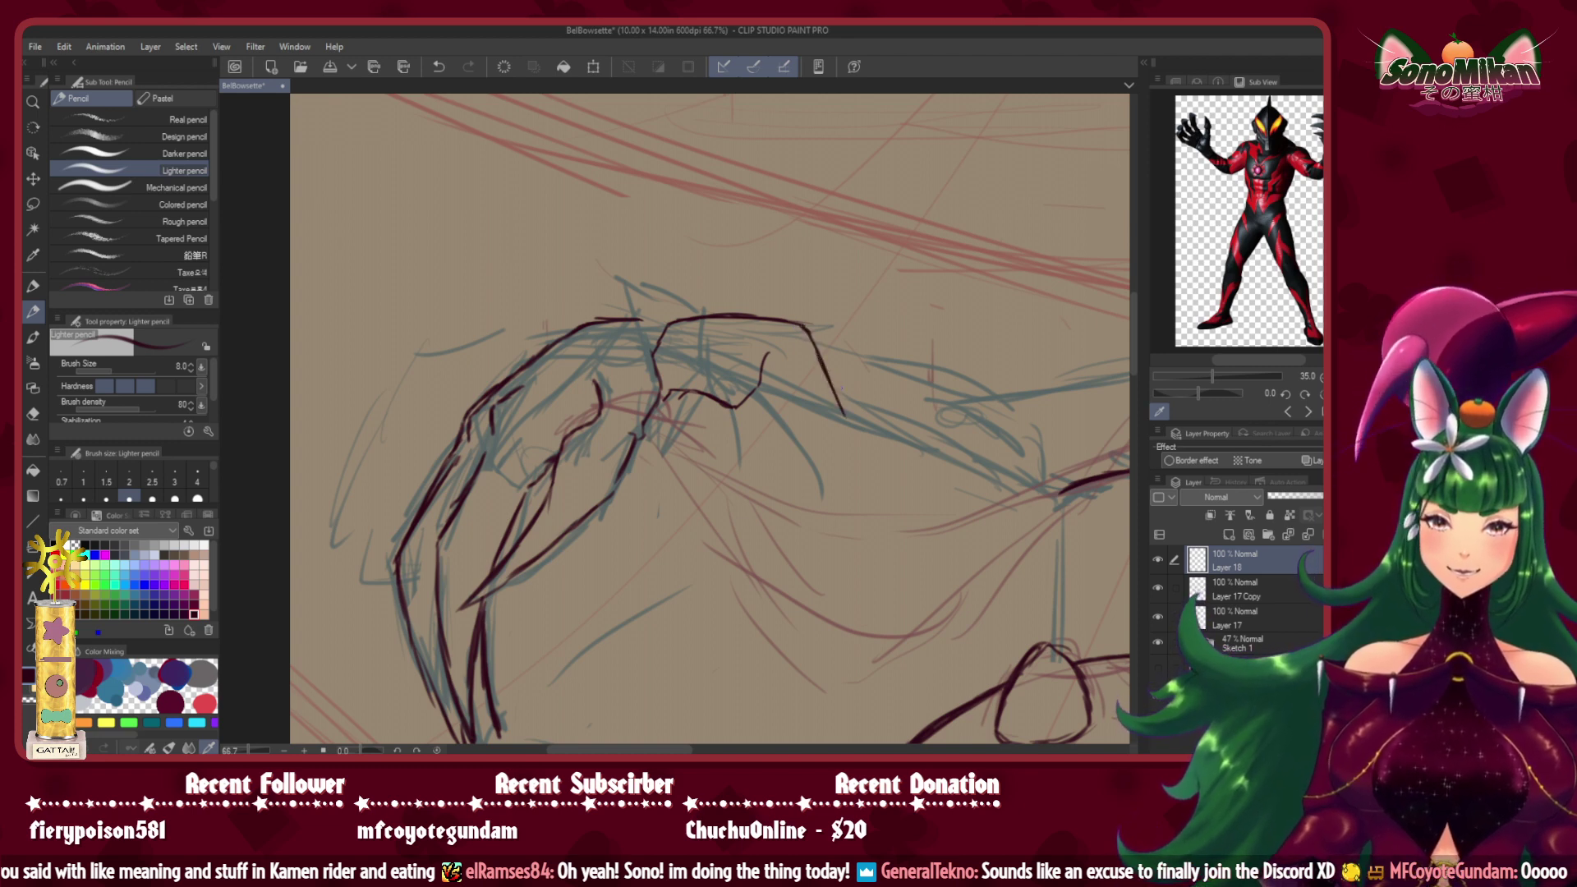
Undo the arched contour and the stepped inner edge beside the hand's knuckle.
{"action": "key", "text": "ctrl+z"}
{"action": "key", "text": "ctrl+z"}
{"action": "key", "text": "ctrl+z"}
{"action": "key", "text": "ctrl+z"}
{"action": "key", "text": "ctrl+z"}
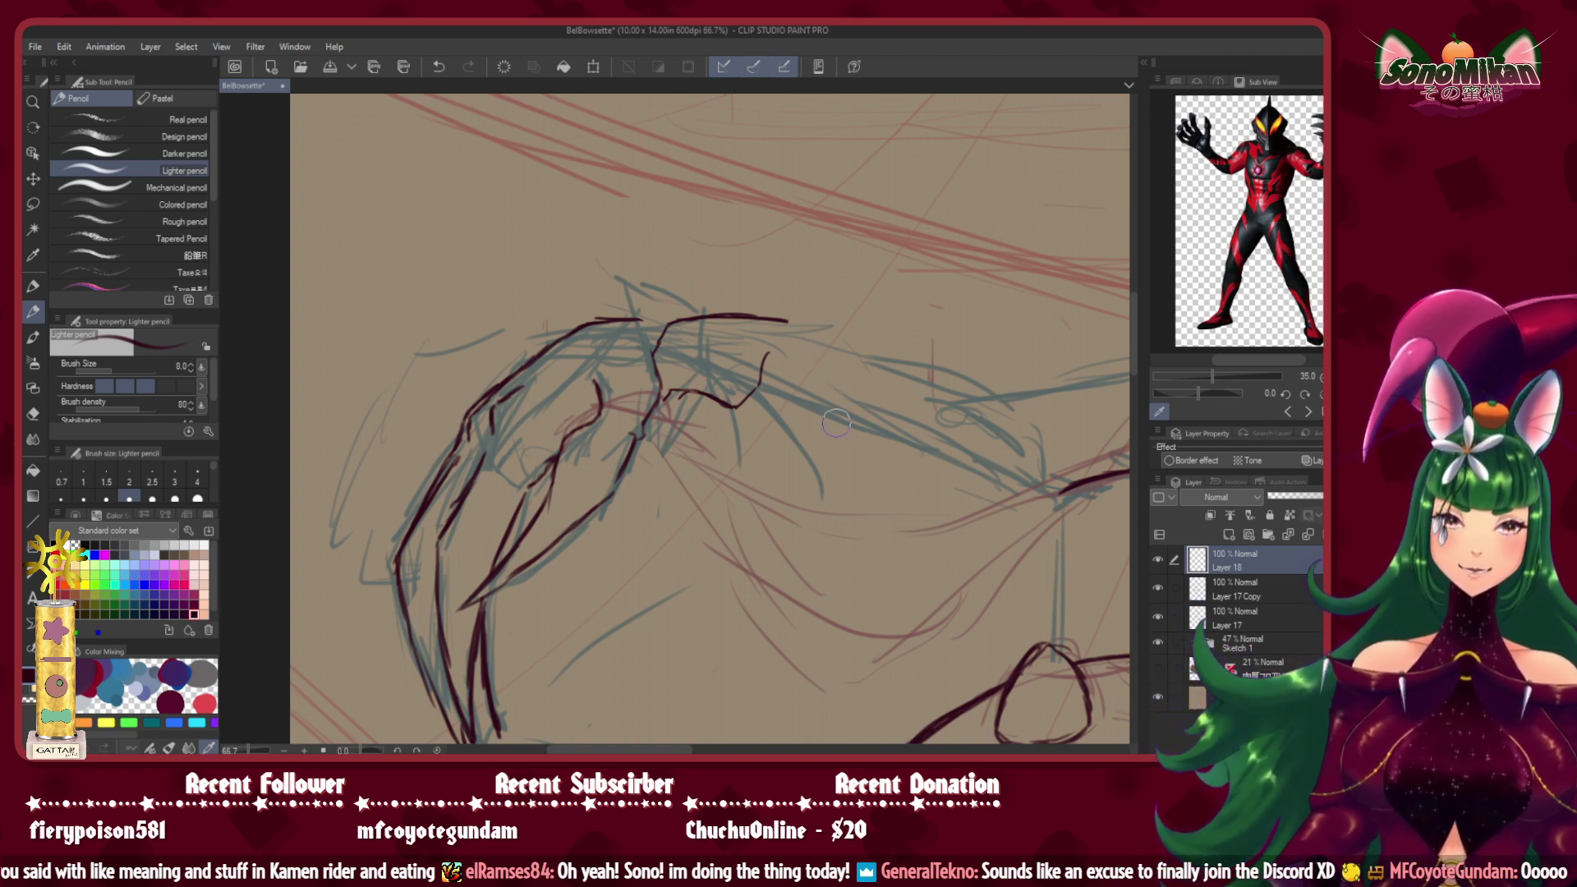
{"action": "key", "text": "ctrl+z"}
{"action": "key", "text": "ctrl+z"}
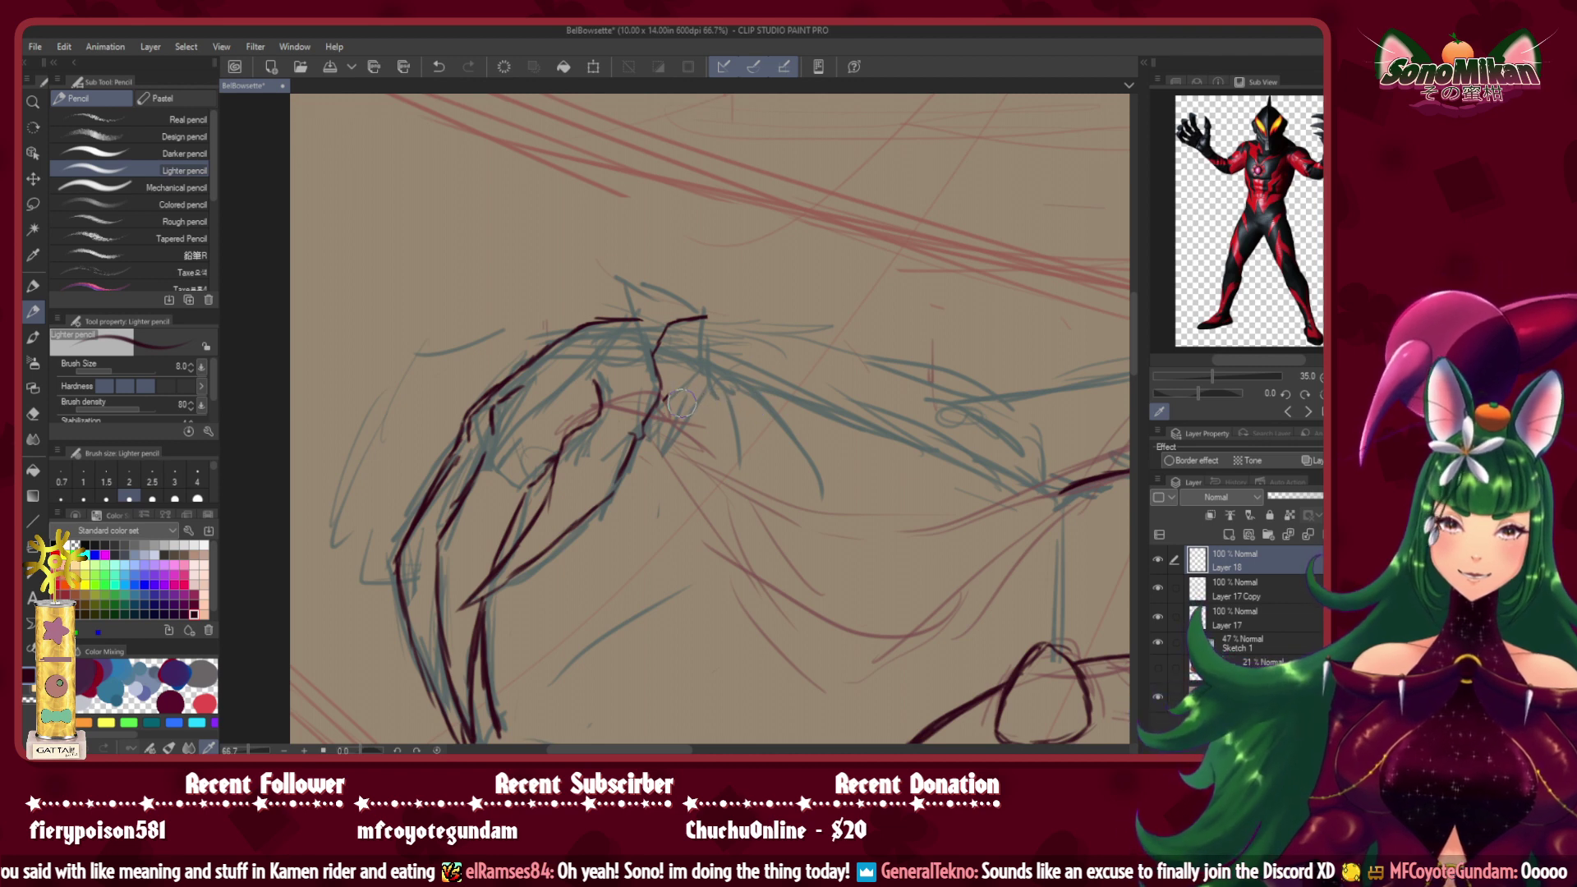
{"action": "key", "text": "ctrl+z"}
{"action": "key", "text": "ctrl+z"}
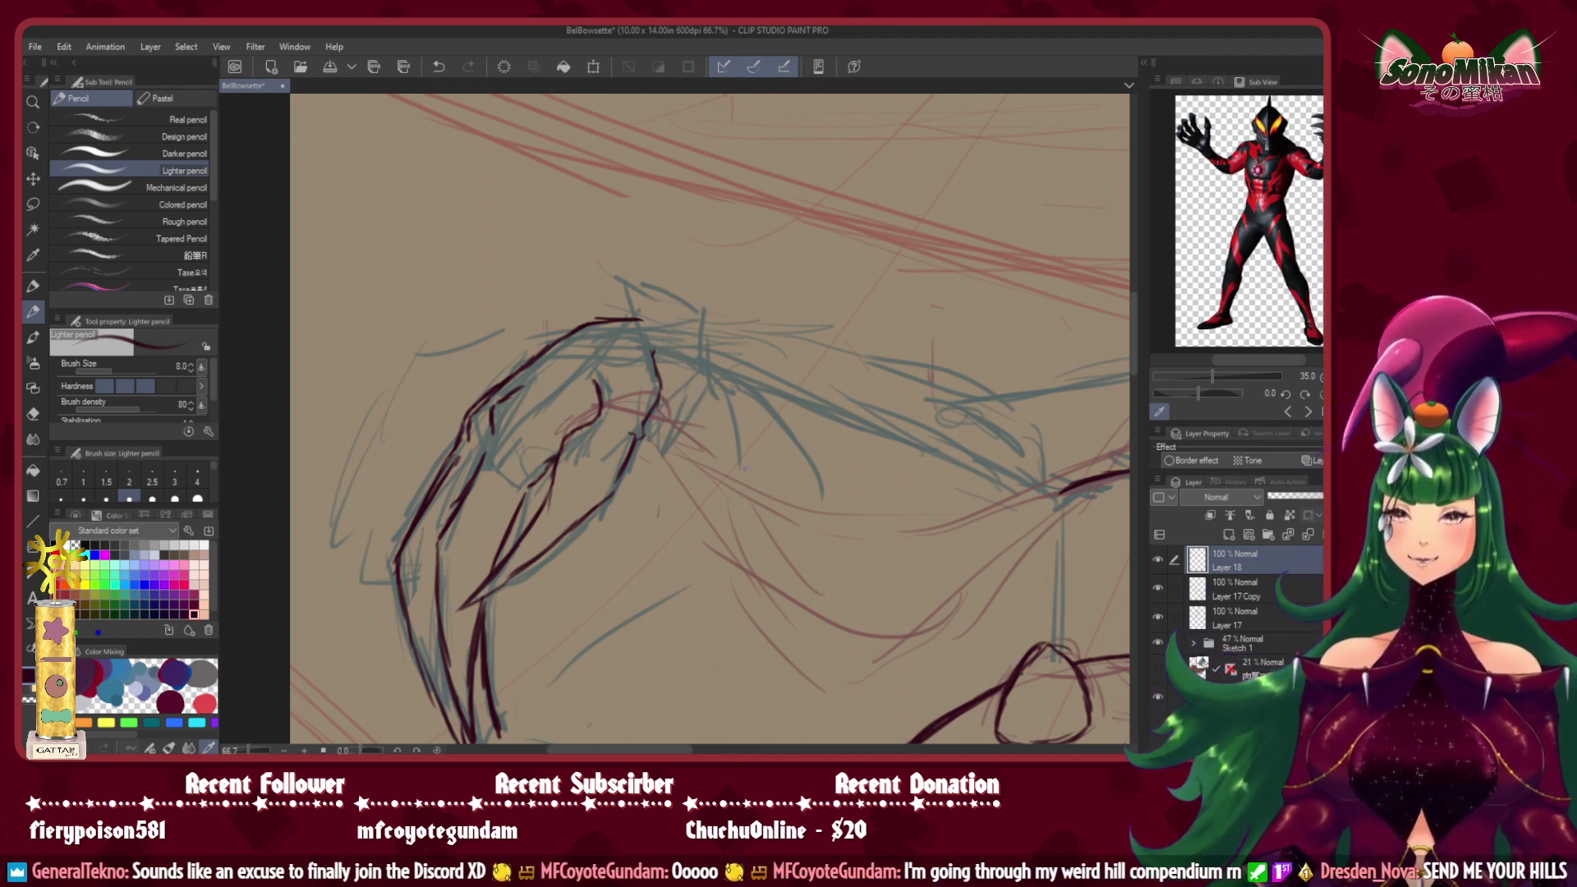
Draw the long contour from the clawed hand's knuckle to the corner of the upper arm outline, and reset the canvas rotation.
{"action": "mouse_move", "coordinate": [835, 460]}
{"action": "left_mouse_down"}
{"action": "mouse_move", "coordinate": [510, 338]}
{"action": "mouse_move", "coordinate": [587, 281]}
{"action": "mouse_move", "coordinate": [653, 266]}
{"action": "mouse_move", "coordinate": [608, 320]}
{"action": "mouse_move", "coordinate": [560, 331]}
{"action": "left_mouse_up"}
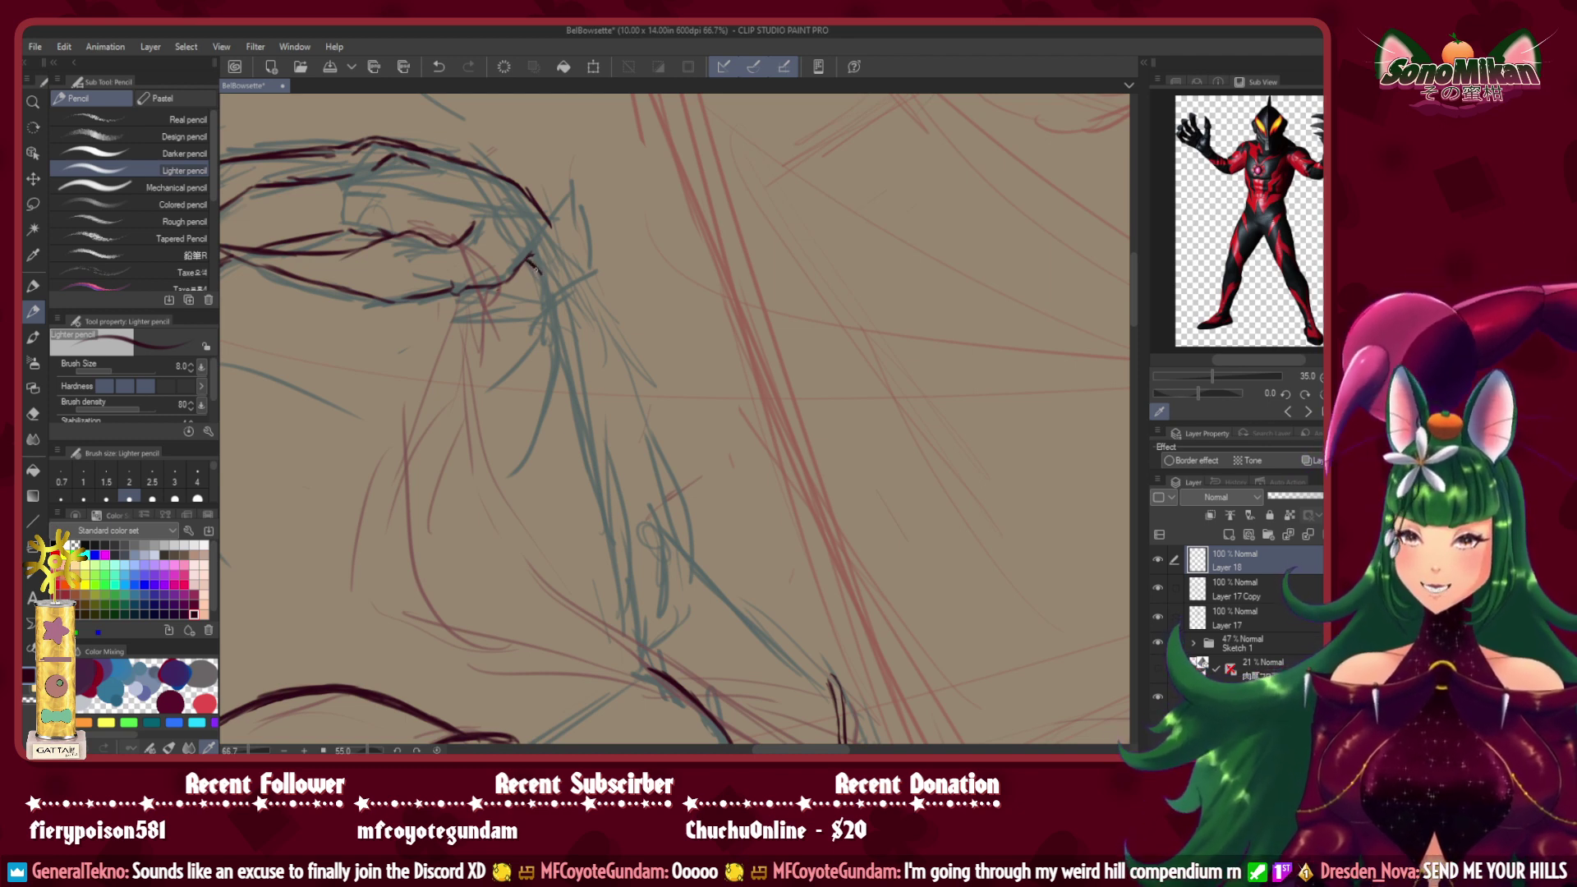
{"action": "left_click_drag", "start_coordinate": [532, 261], "coordinate": [549, 291]}
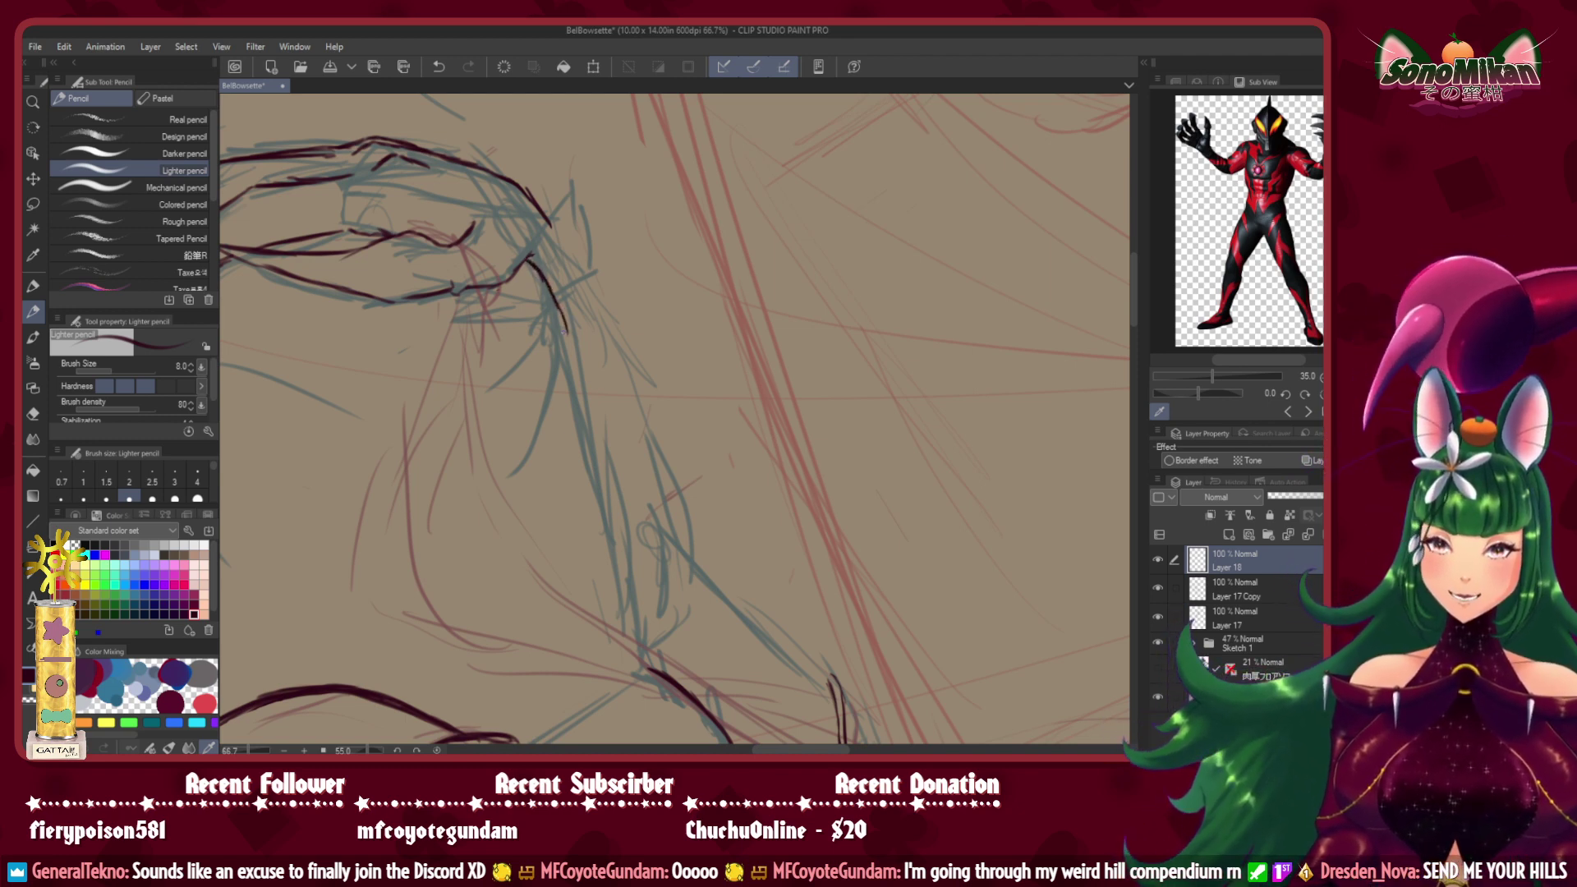
{"action": "left_click_drag", "start_coordinate": [567, 361], "coordinate": [637, 624]}
{"action": "left_click_drag", "start_coordinate": [630, 569], "coordinate": [644, 661]}
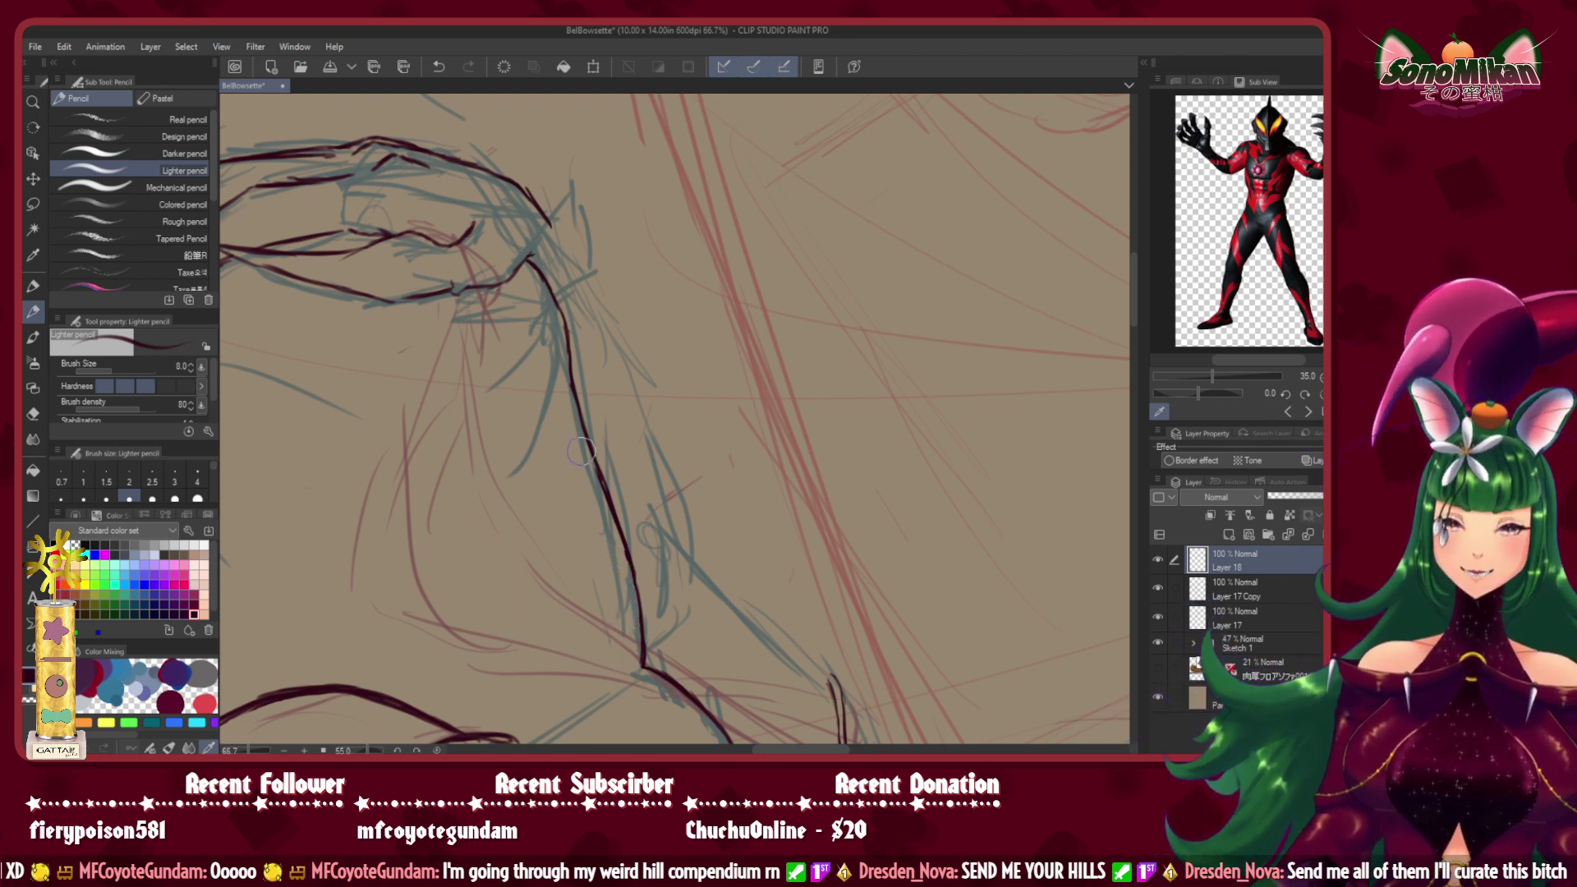
{"action": "key", "text": "ctrl+at"}
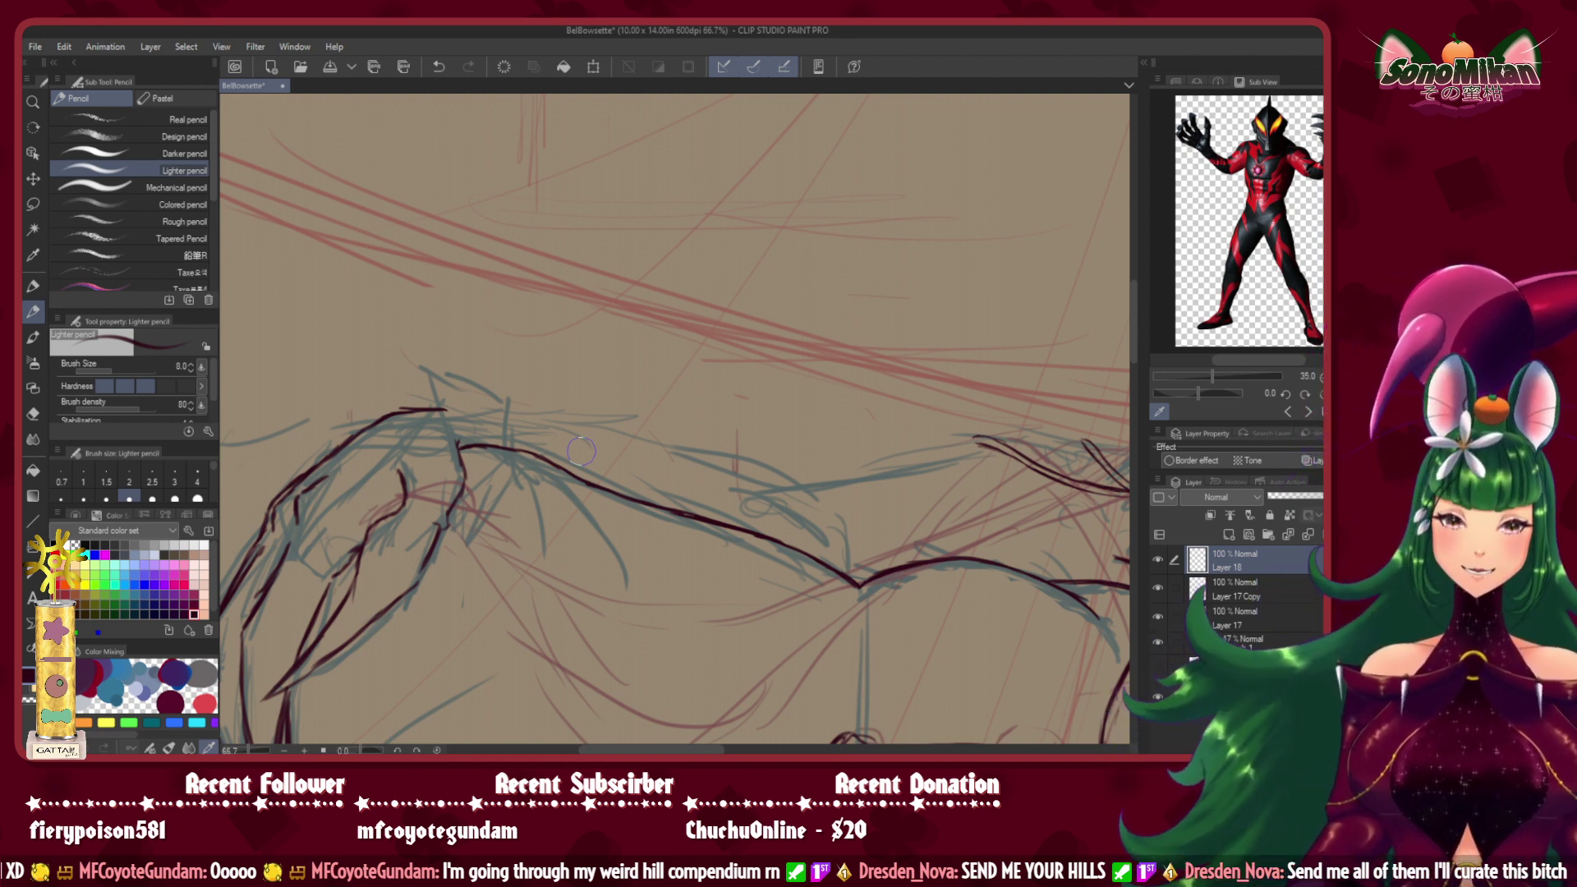
Draw a short vertical line from the corner of the arm outline down to the rounded spike beneath it.
{"action": "left_click_drag", "start_coordinate": [614, 534], "coordinate": [479, 214]}
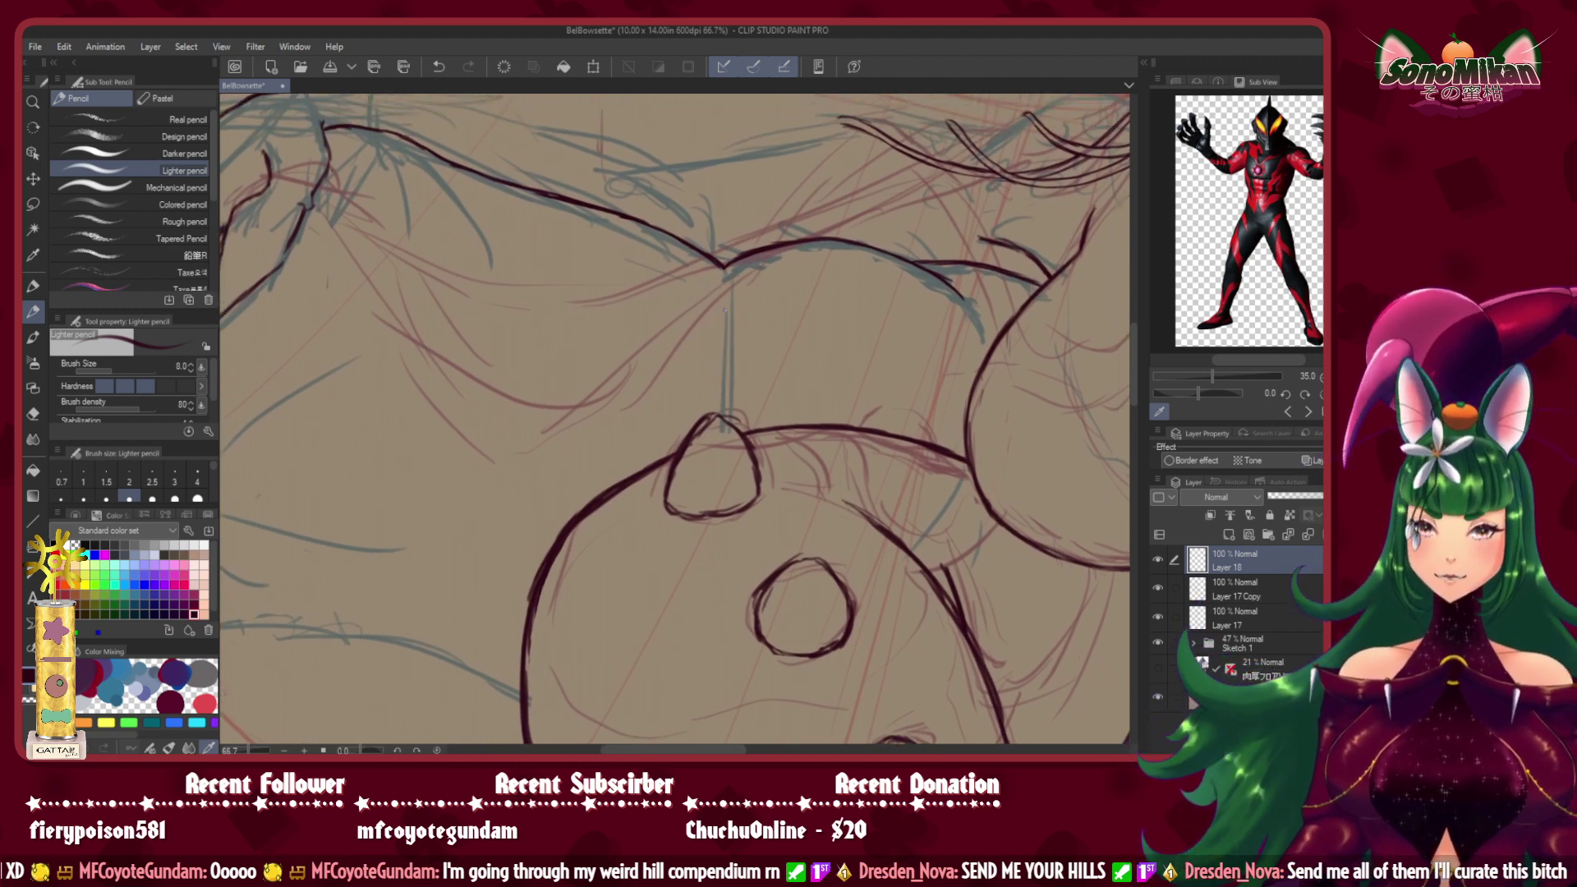
{"action": "left_click_drag", "start_coordinate": [725, 296], "coordinate": [730, 414]}
{"action": "mouse_move", "coordinate": [727, 358]}
{"action": "left_mouse_down"}
{"action": "mouse_move", "coordinate": [728, 421]}
{"action": "mouse_move", "coordinate": [1003, 197]}
{"action": "left_mouse_up"}
Rotate the canvas, draw a long, slightly curved fold line beside the claw tip, and reset the rotation.
{"action": "left_click_drag", "start_coordinate": [613, 297], "coordinate": [837, 522]}
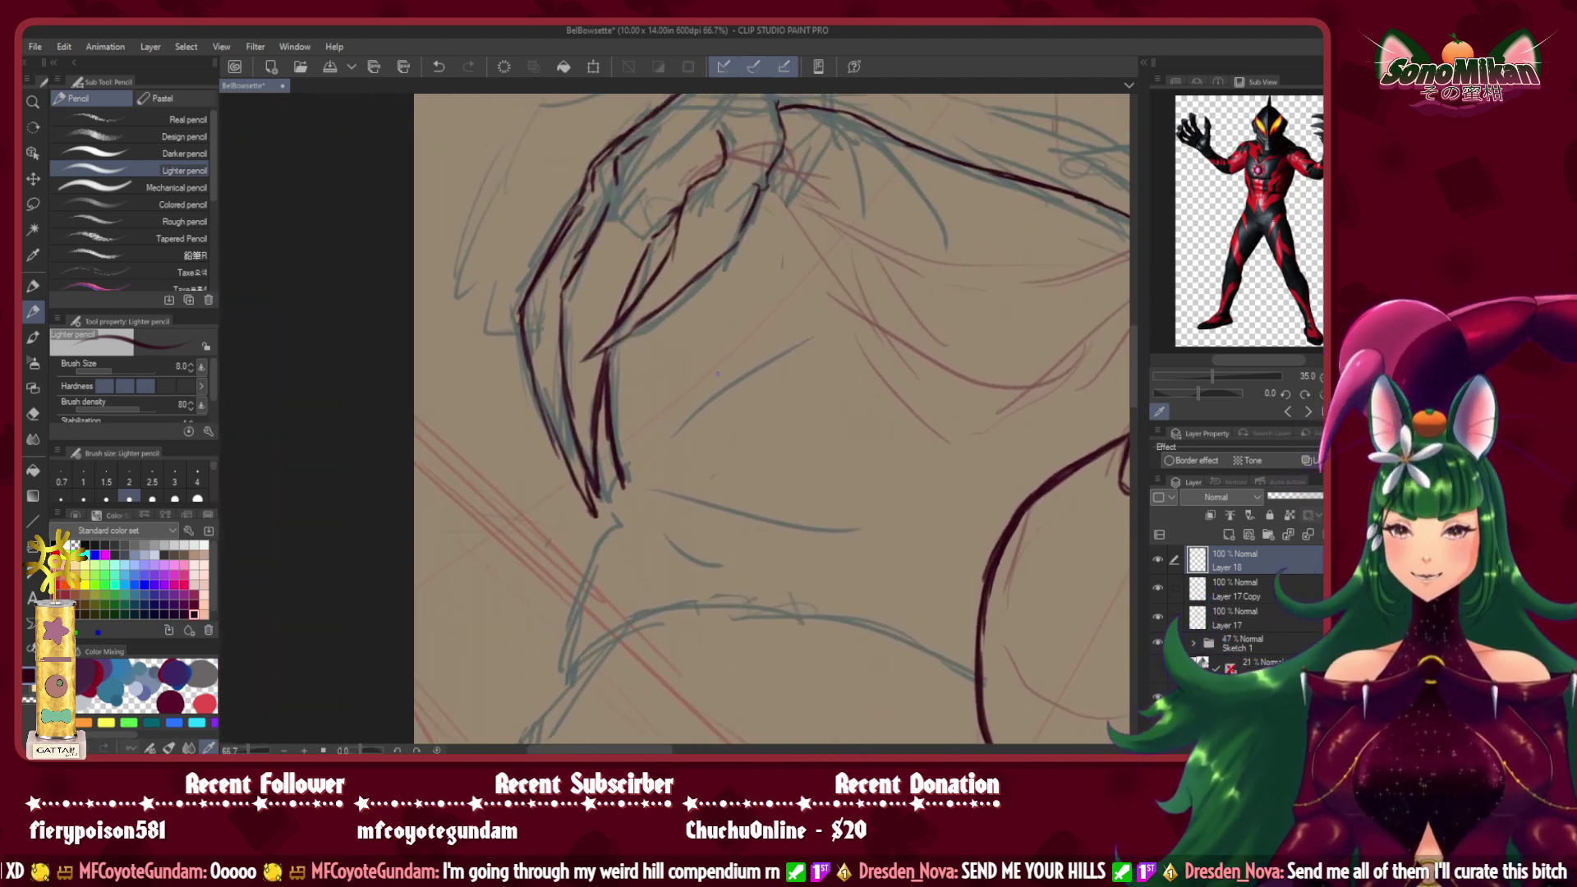
{"action": "left_click_drag", "start_coordinate": [735, 466], "coordinate": [623, 474]}
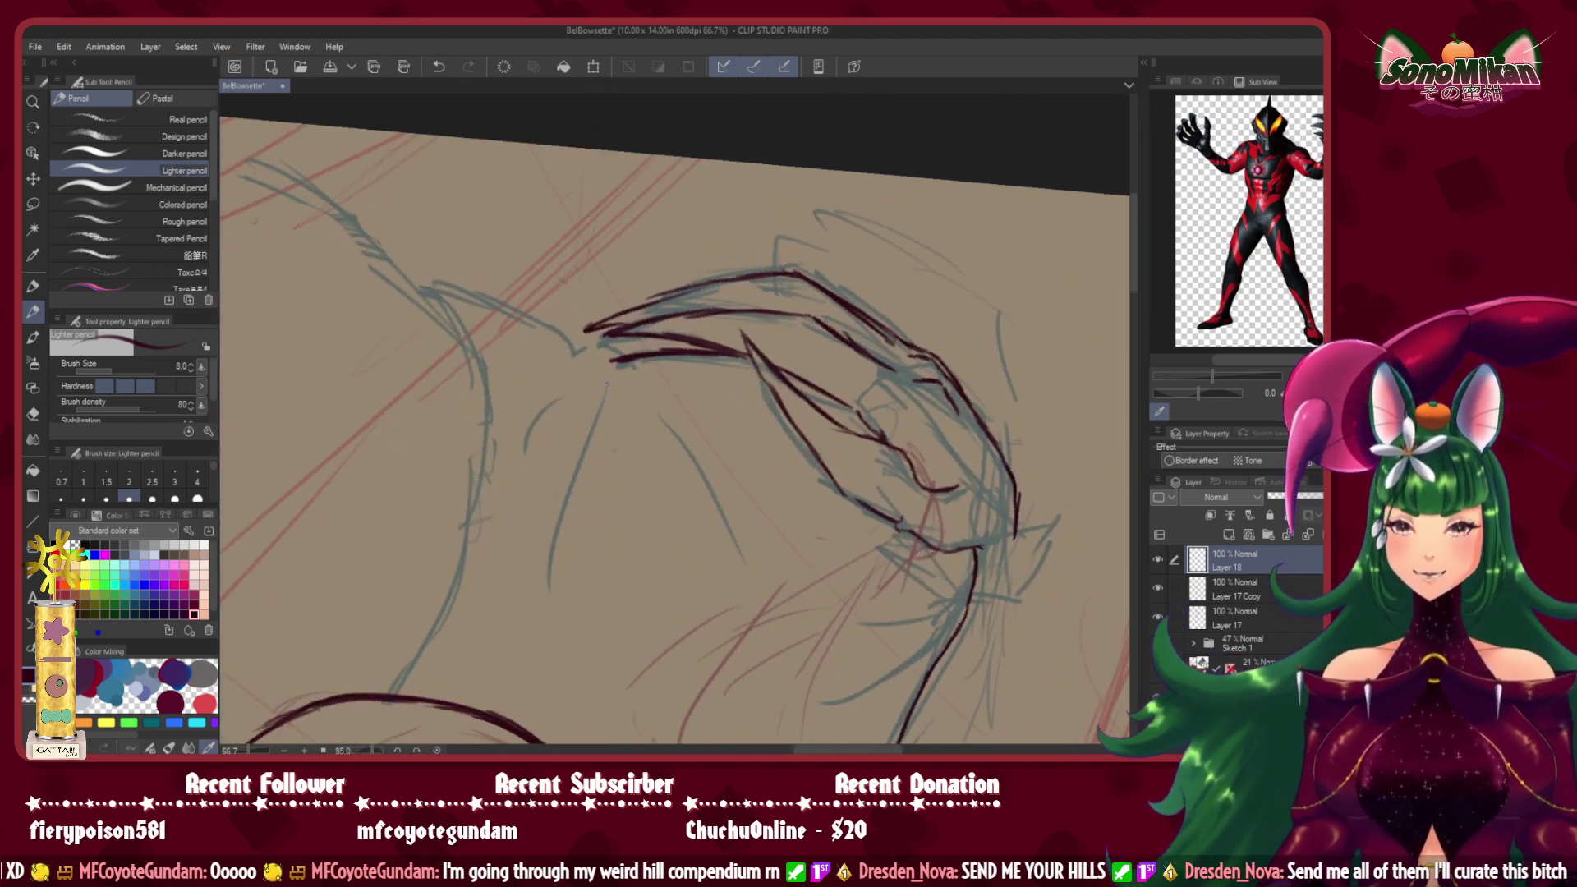
{"action": "left_click_drag", "start_coordinate": [607, 386], "coordinate": [597, 609]}
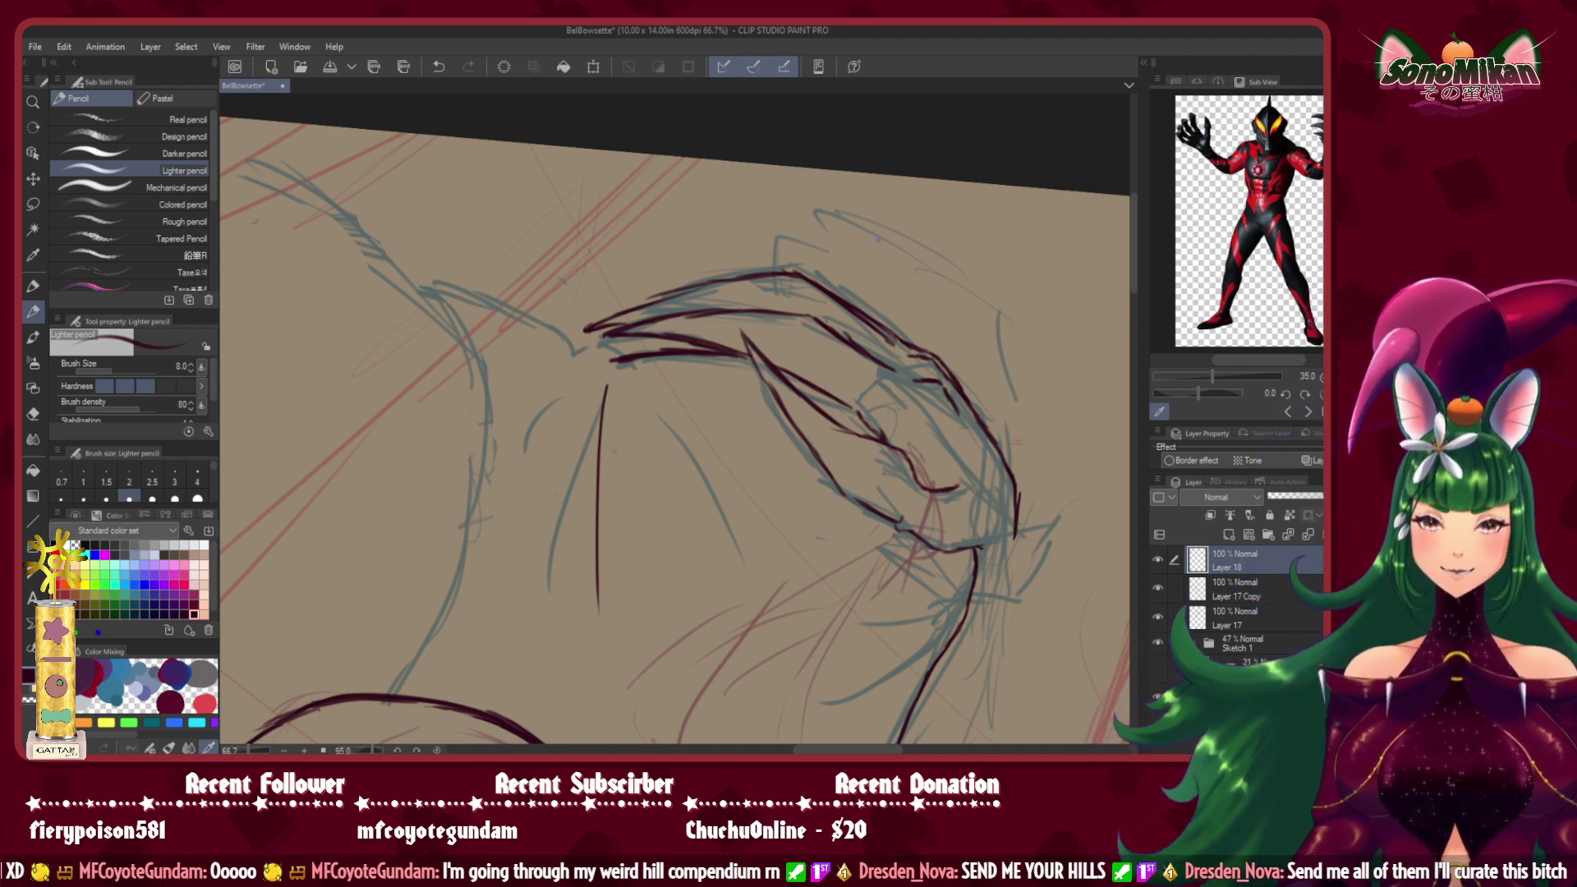
{"action": "key", "text": "ctrl+@"}
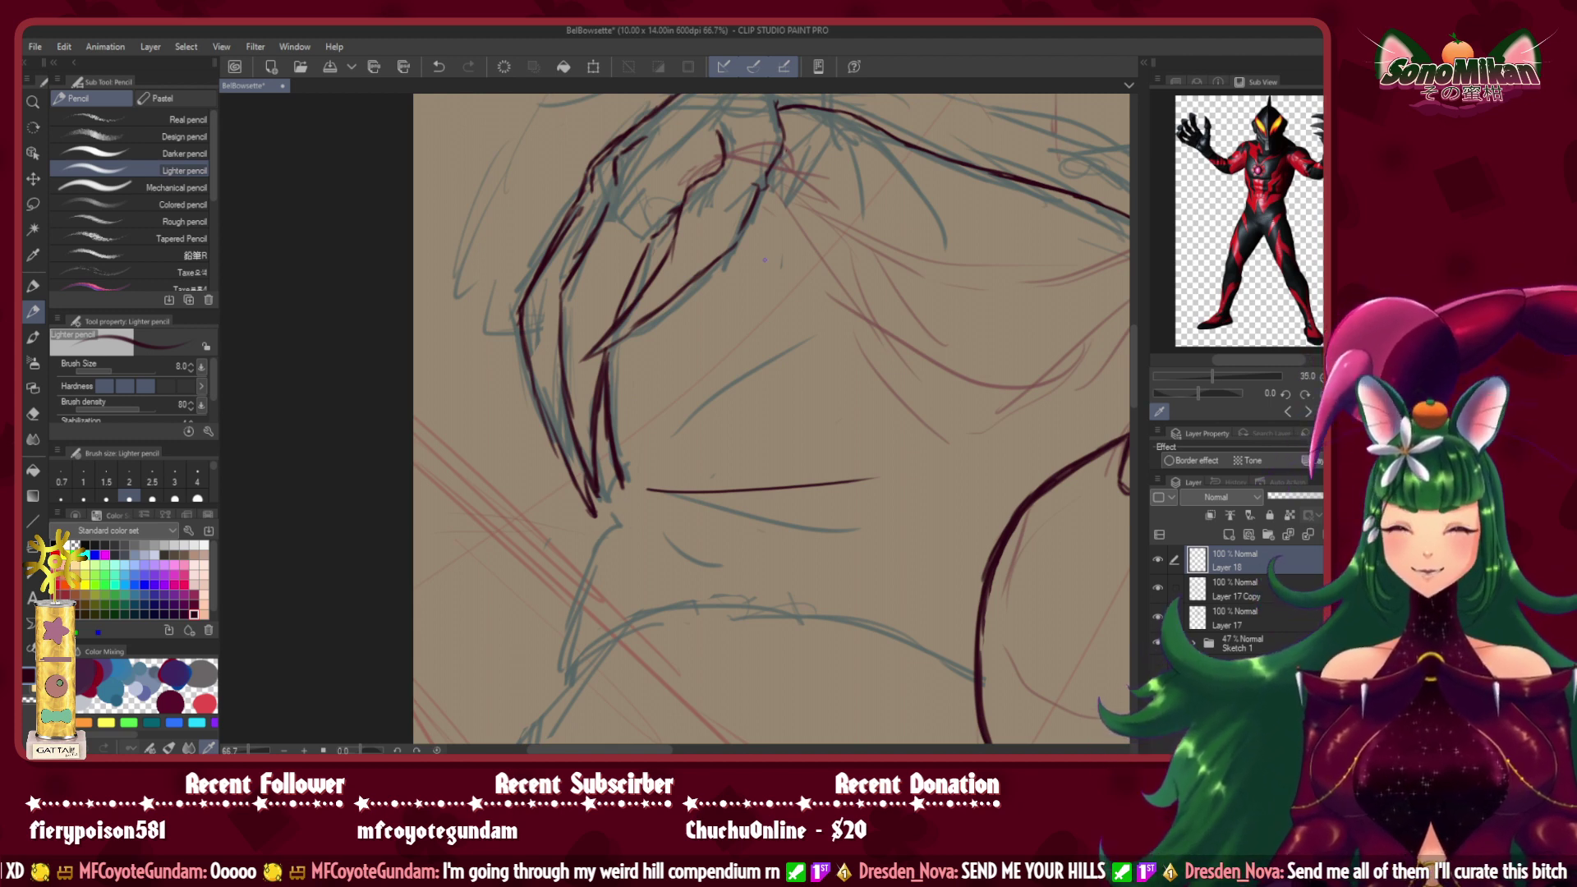
{"action": "key", "text": "^"}
{"action": "key", "text": "-"}
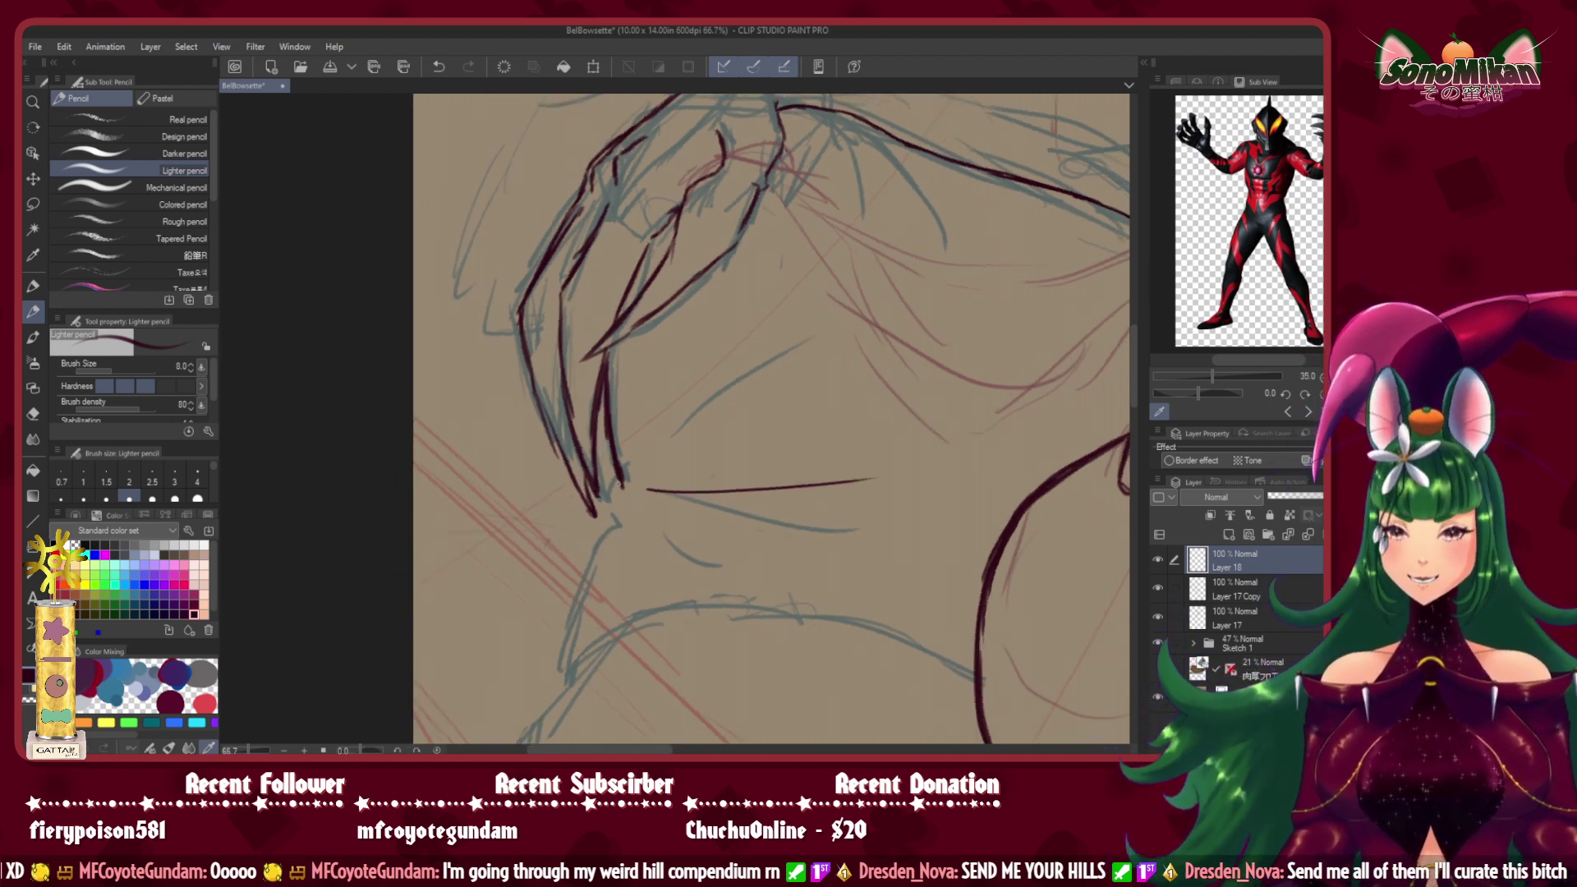
Outline the notch below the claw tip, the curved shape beneath it, and the slanted edge connecting them.
{"action": "left_click_drag", "start_coordinate": [617, 477], "coordinate": [616, 526]}
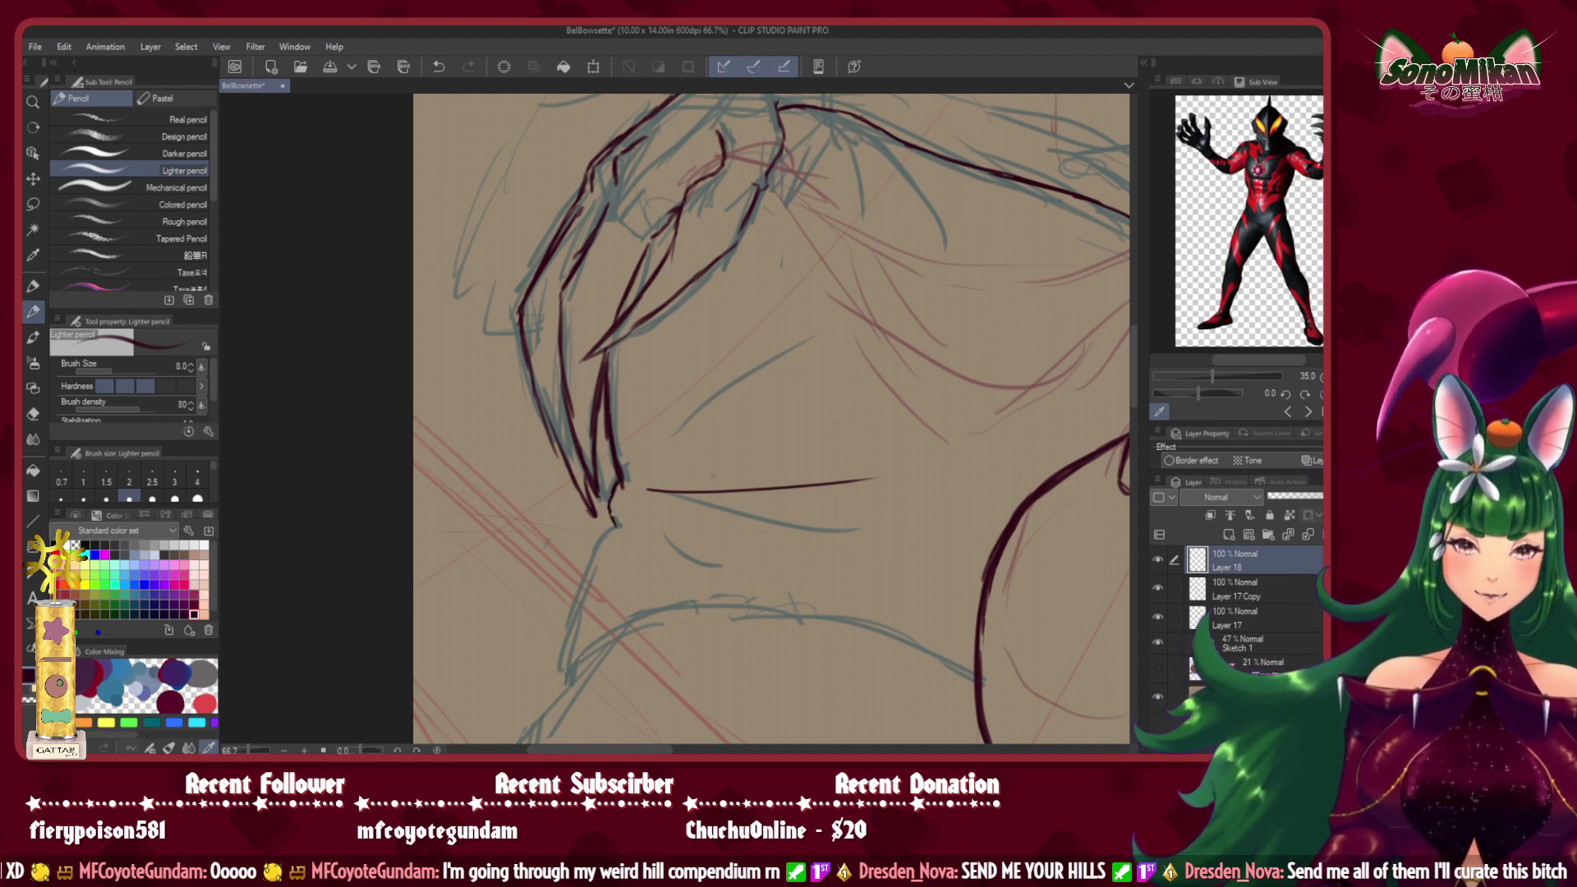
{"action": "mouse_move", "coordinate": [753, 637]}
{"action": "left_mouse_down"}
{"action": "mouse_move", "coordinate": [813, 328]}
{"action": "mouse_move", "coordinate": [836, 379]}
{"action": "left_mouse_up"}
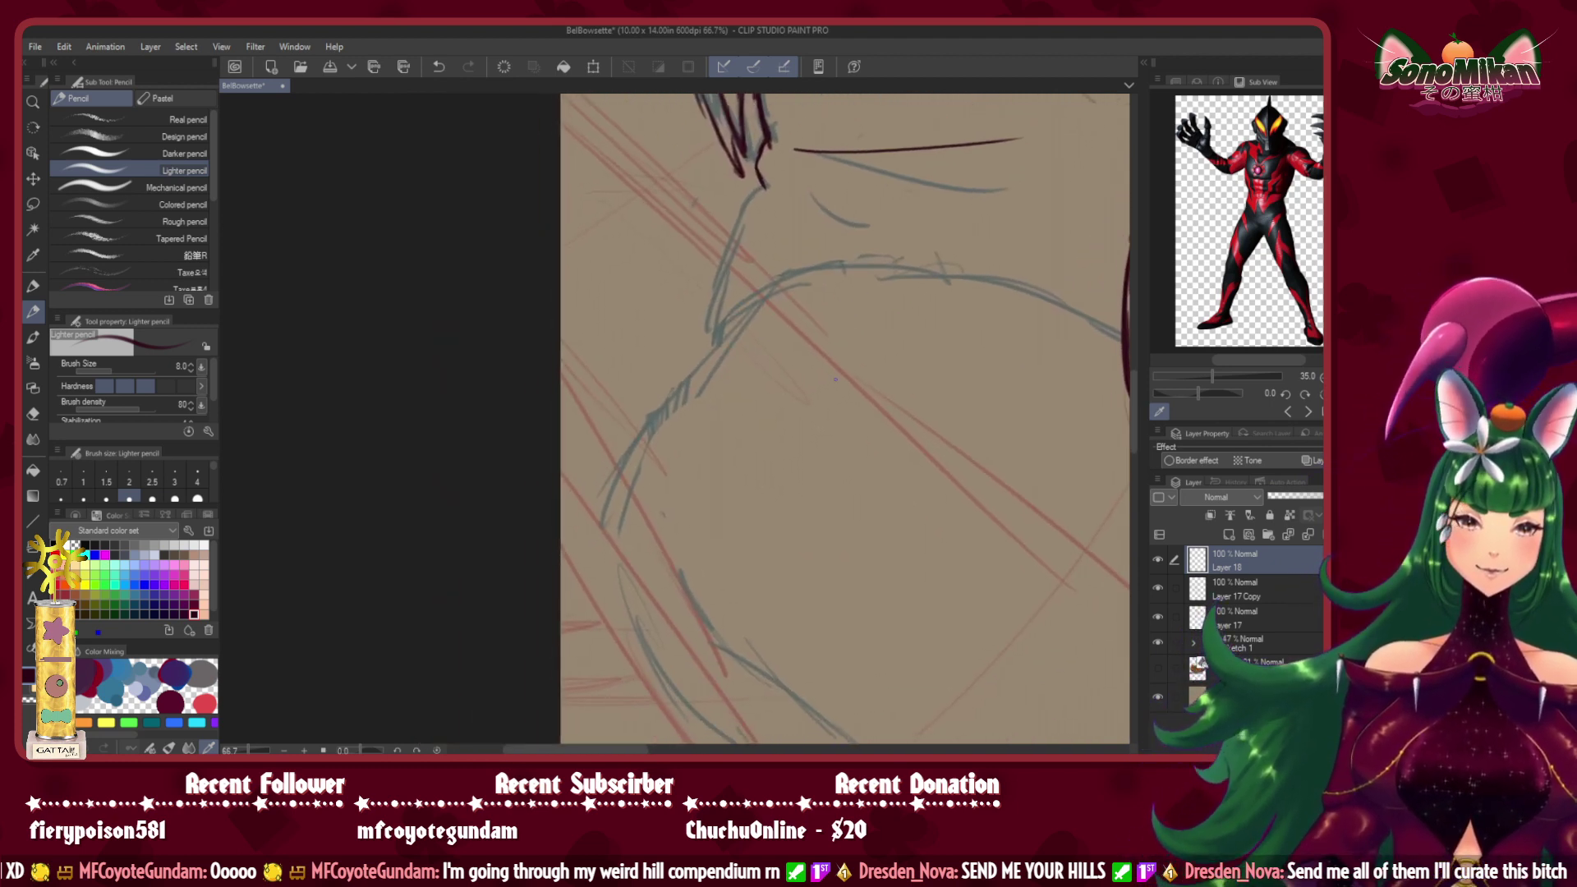
{"action": "mouse_move", "coordinate": [764, 294]}
{"action": "left_mouse_down"}
{"action": "mouse_move", "coordinate": [797, 272]}
{"action": "mouse_move", "coordinate": [738, 306]}
{"action": "mouse_move", "coordinate": [775, 282]}
{"action": "mouse_move", "coordinate": [621, 480]}
{"action": "left_mouse_up"}
{"action": "left_click_drag", "start_coordinate": [745, 407], "coordinate": [672, 627]}
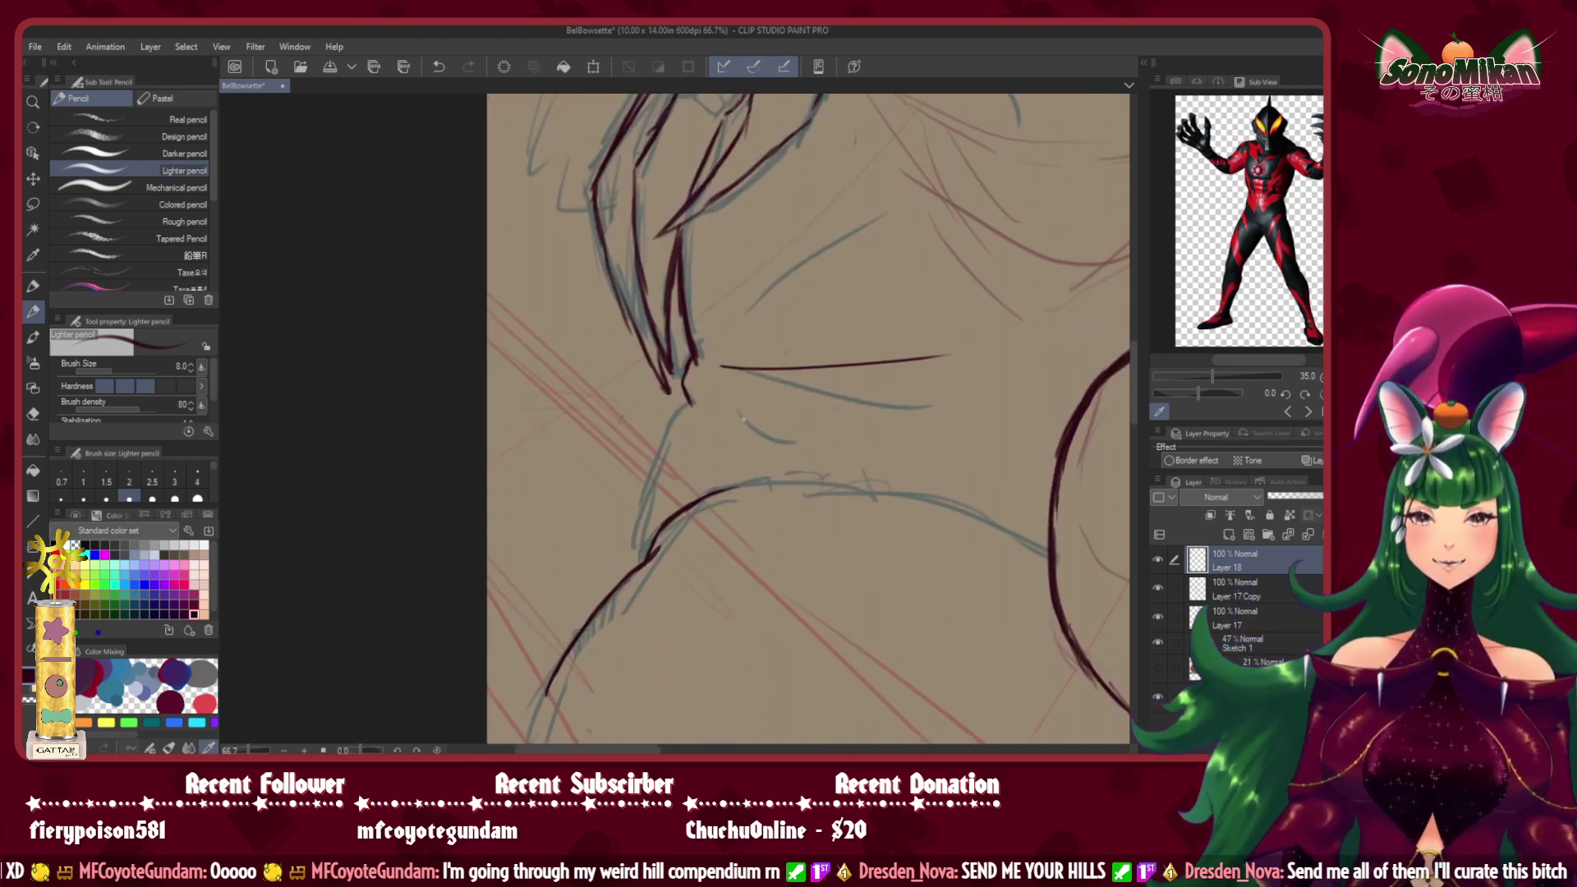
{"action": "mouse_move", "coordinate": [690, 404]}
{"action": "left_mouse_down"}
{"action": "mouse_move", "coordinate": [653, 463]}
{"action": "mouse_move", "coordinate": [669, 439]}
{"action": "mouse_move", "coordinate": [636, 566]}
{"action": "left_mouse_up"}
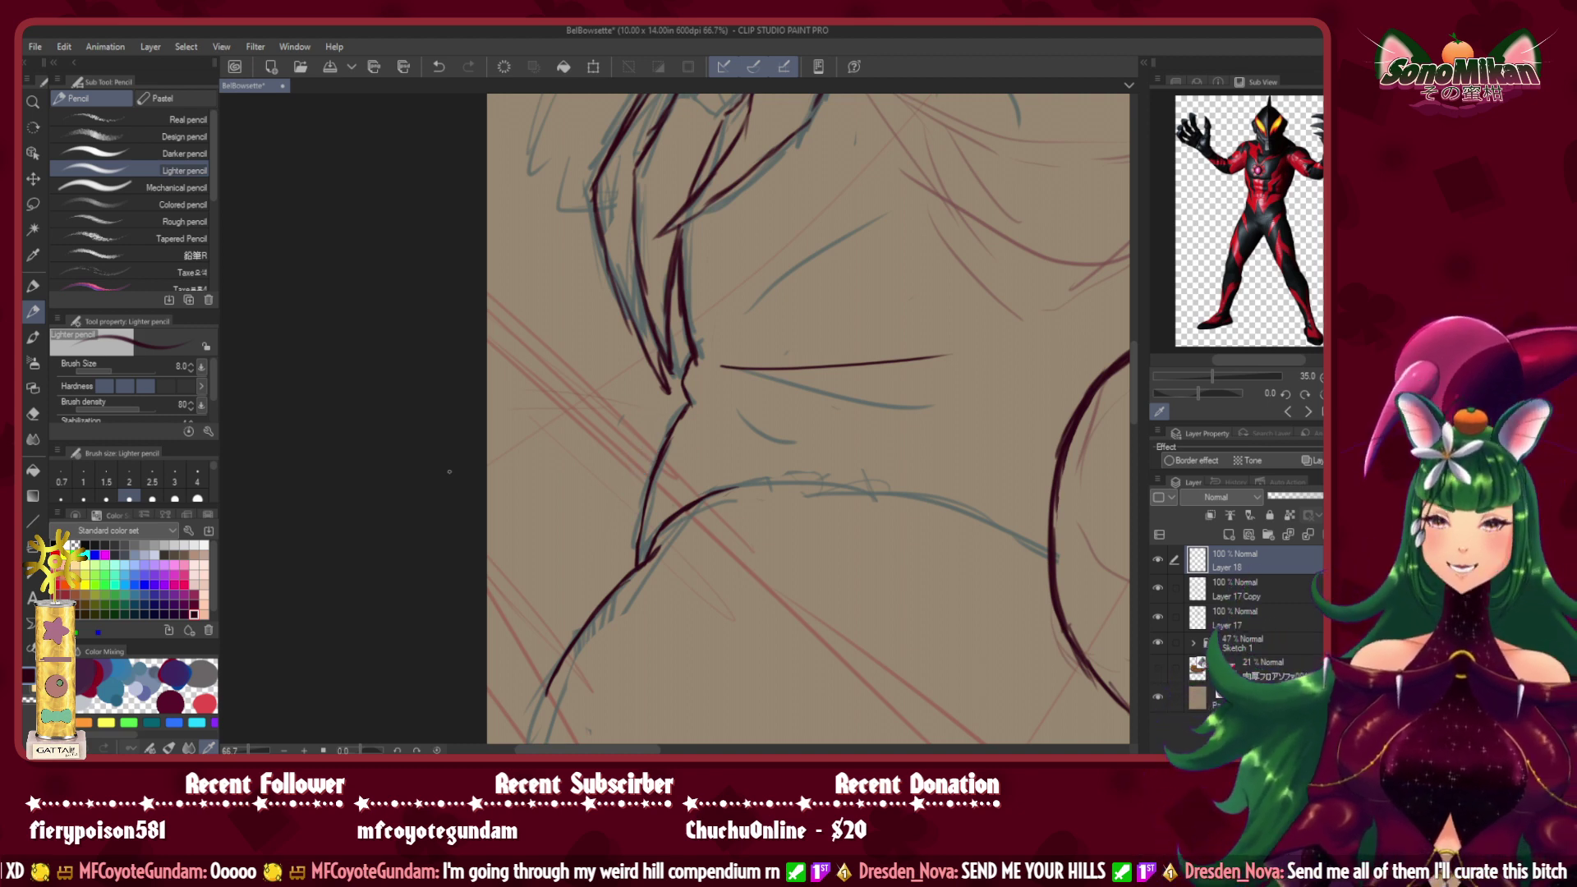
Rotate the canvas, draw a short crease below the long fold line near the claw tip, and reset the rotation.
{"action": "left_click_drag", "start_coordinate": [721, 318], "coordinate": [785, 419]}
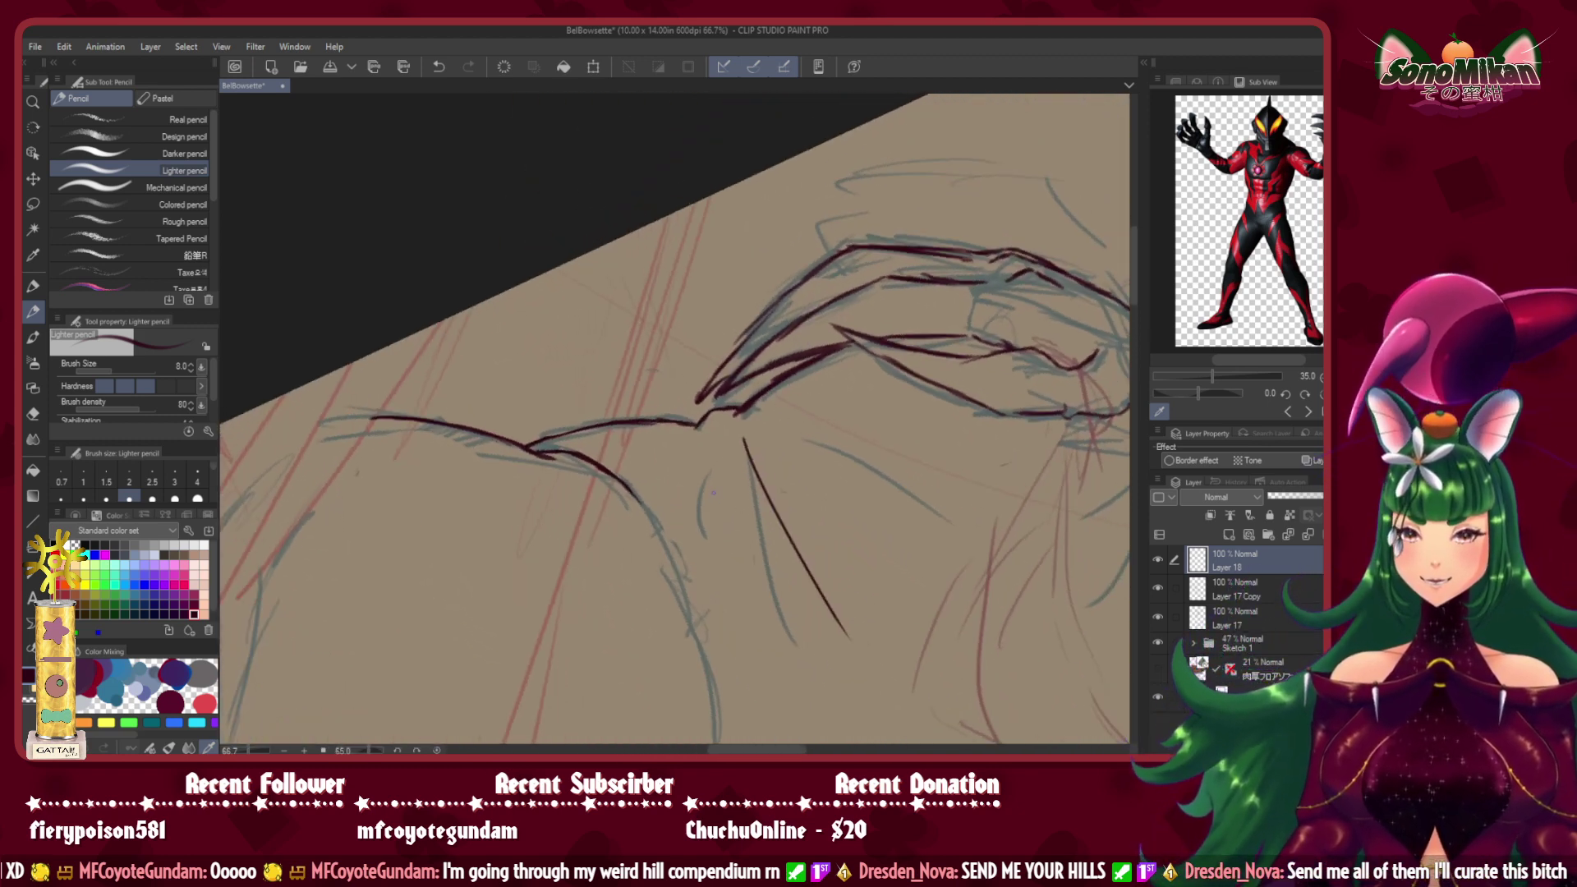
{"action": "left_click_drag", "start_coordinate": [692, 452], "coordinate": [664, 509]}
{"action": "key", "text": "ctrl+z"}
{"action": "key", "text": "ctrl+at"}
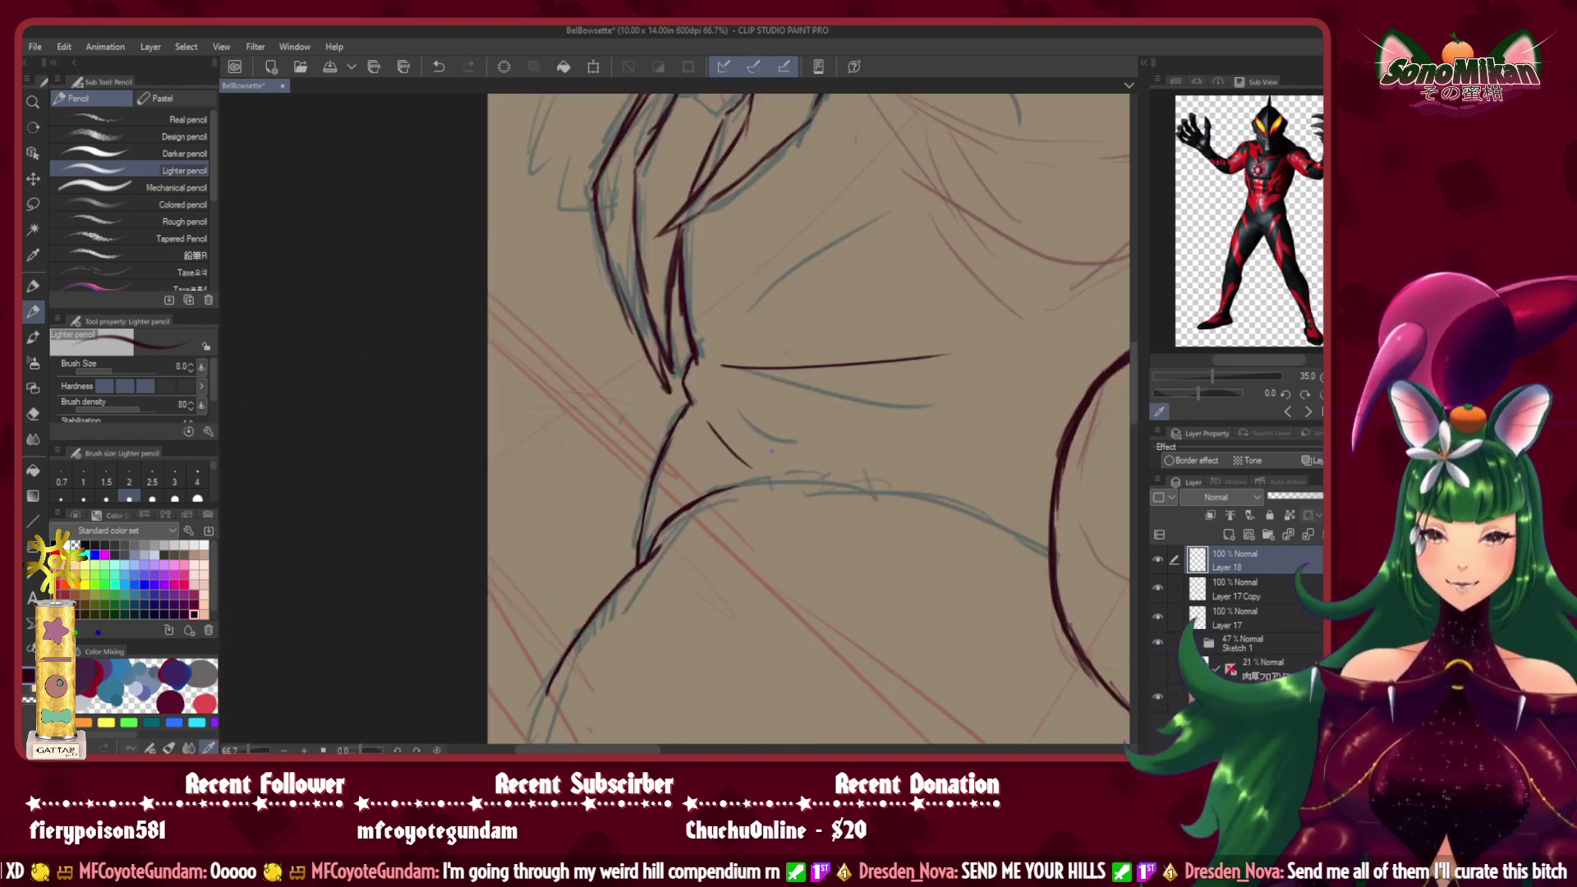
Paste the crown reference picture as a new layer and move it over the character's face.
{"action": "mouse_move", "coordinate": [680, 617]}
{"action": "left_mouse_down"}
{"action": "mouse_move", "coordinate": [627, 567]}
{"action": "mouse_move", "coordinate": [595, 476]}
{"action": "mouse_move", "coordinate": [644, 616]}
{"action": "mouse_move", "coordinate": [574, 416]}
{"action": "mouse_move", "coordinate": [539, 581]}
{"action": "mouse_move", "coordinate": [440, 599]}
{"action": "mouse_move", "coordinate": [710, 694]}
{"action": "left_mouse_up"}
{"action": "mouse_move", "coordinate": [683, 517]}
{"action": "left_mouse_down"}
{"action": "mouse_move", "coordinate": [712, 626]}
{"action": "mouse_move", "coordinate": [691, 596]}
{"action": "left_mouse_up"}
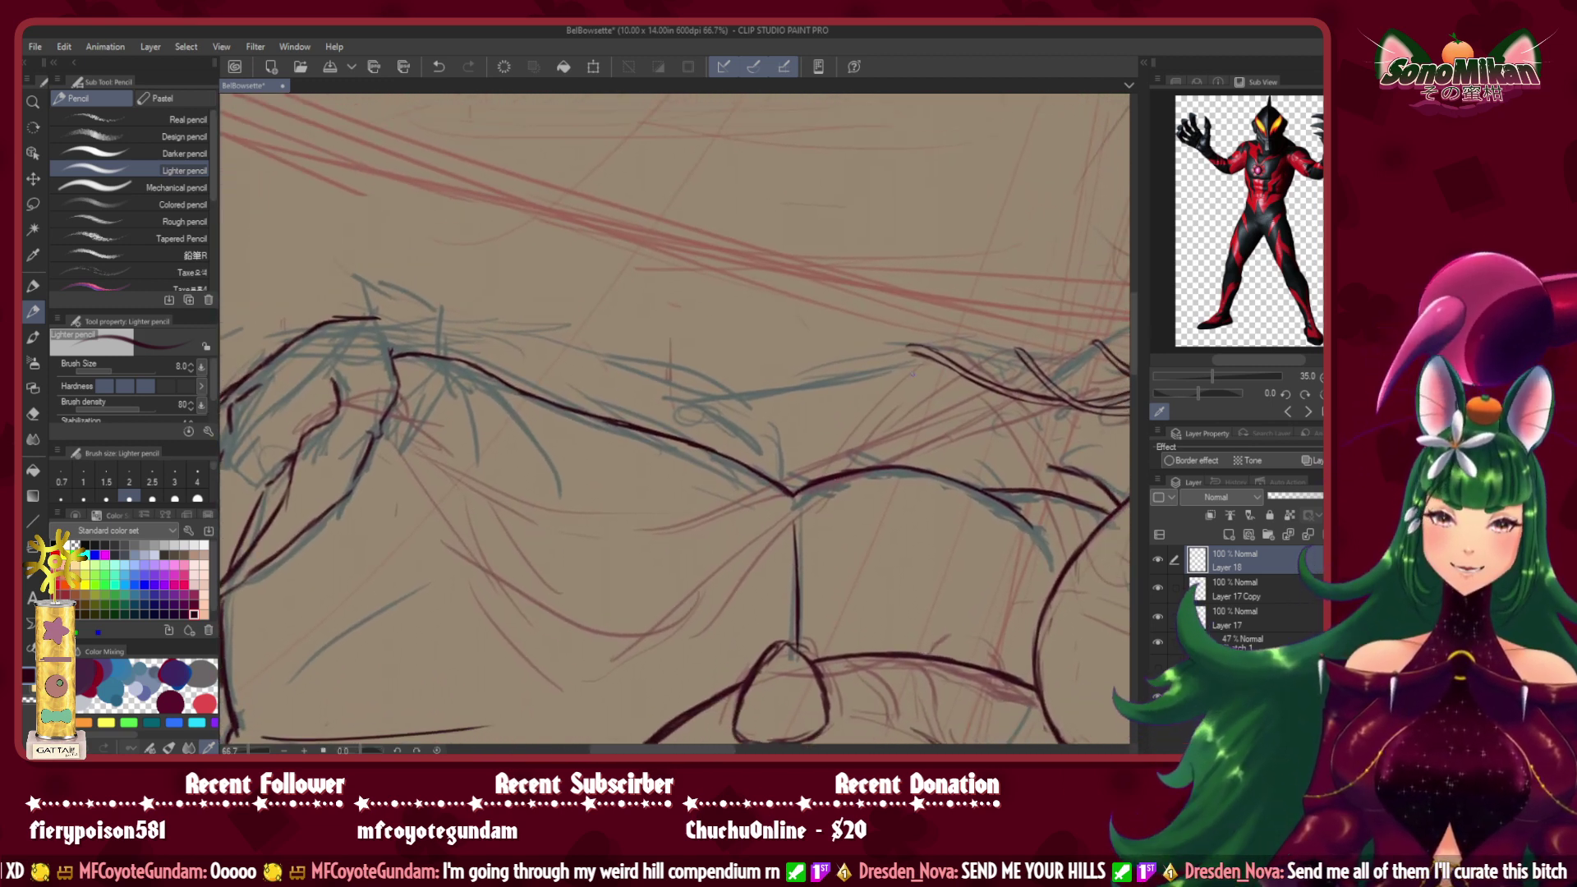
{"action": "mouse_move", "coordinate": [1003, 451]}
{"action": "left_mouse_down"}
{"action": "mouse_move", "coordinate": [687, 458]}
{"action": "mouse_move", "coordinate": [722, 451]}
{"action": "mouse_move", "coordinate": [681, 697]}
{"action": "left_mouse_up"}
{"action": "left_click_drag", "start_coordinate": [717, 539], "coordinate": [682, 485]}
{"action": "mouse_move", "coordinate": [818, 349]}
{"action": "left_mouse_down"}
{"action": "mouse_move", "coordinate": [676, 510]}
{"action": "mouse_move", "coordinate": [588, 568]}
{"action": "mouse_move", "coordinate": [597, 394]}
{"action": "mouse_move", "coordinate": [698, 345]}
{"action": "mouse_move", "coordinate": [624, 411]}
{"action": "mouse_move", "coordinate": [563, 225]}
{"action": "mouse_move", "coordinate": [883, 446]}
{"action": "left_mouse_up"}
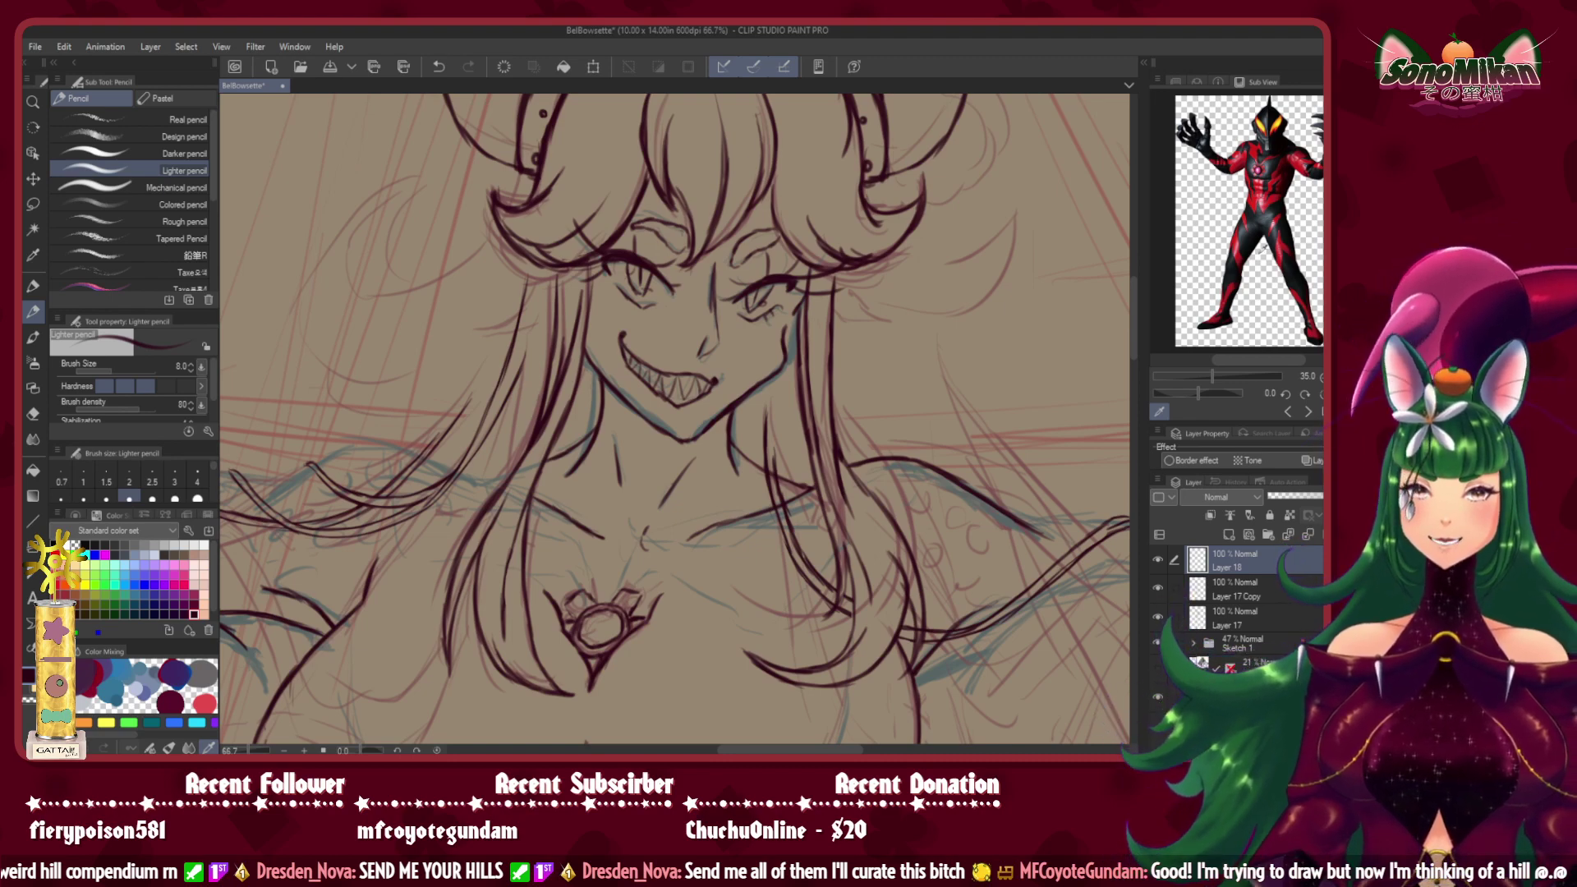
{"action": "key", "text": "ctrl+minus"}
{"action": "key", "text": "ctrl+minus"}
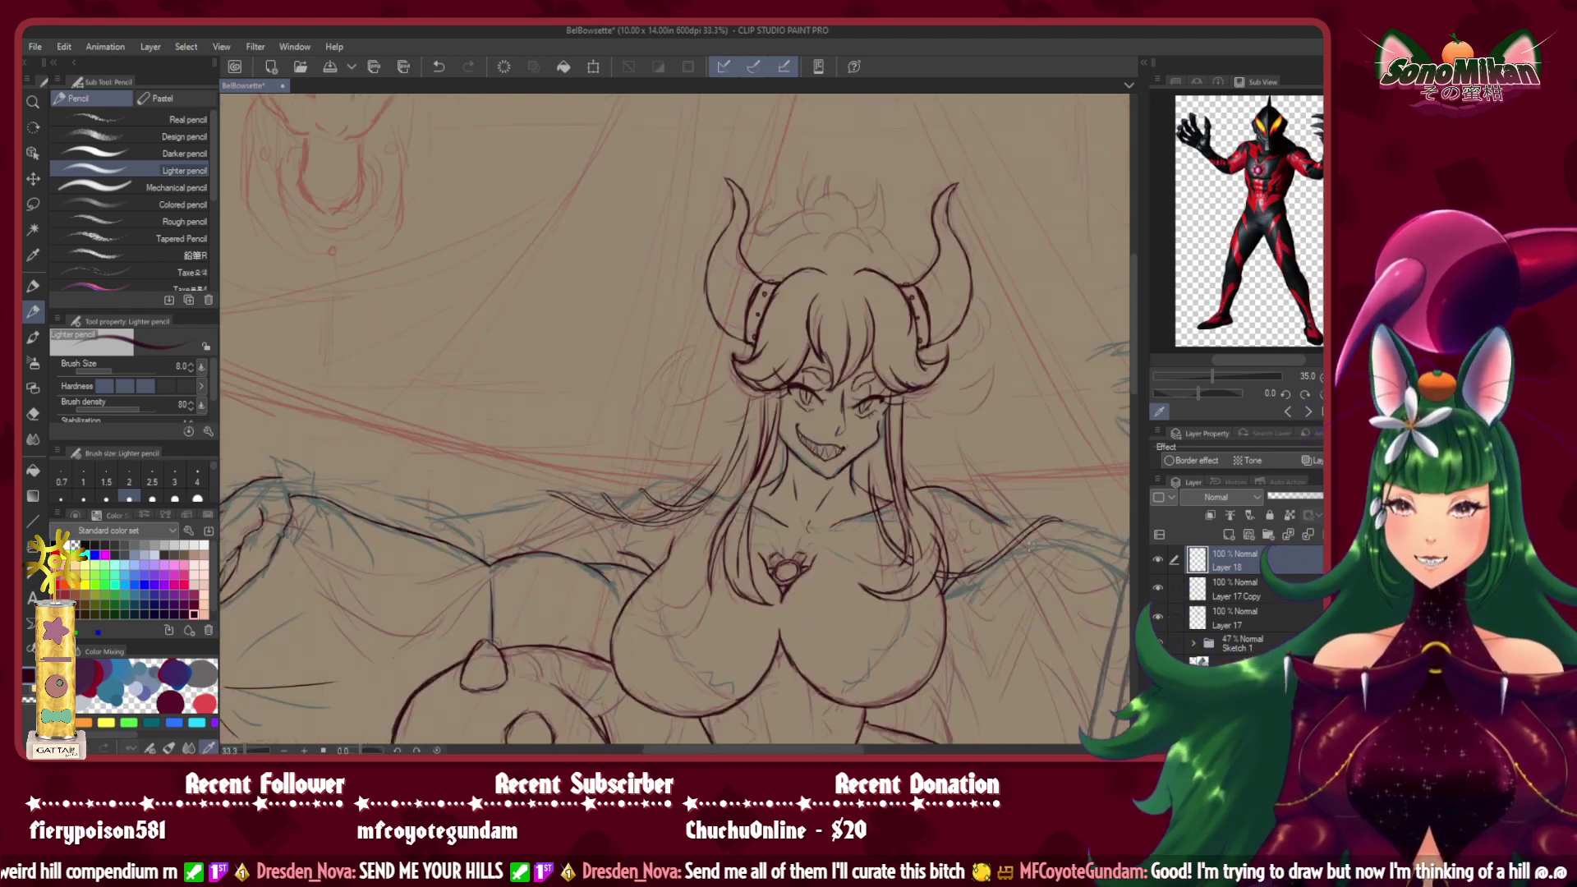
{"action": "left_click", "coordinate": [33, 178]}
{"action": "left_click_drag", "start_coordinate": [314, 197], "coordinate": [719, 606]}
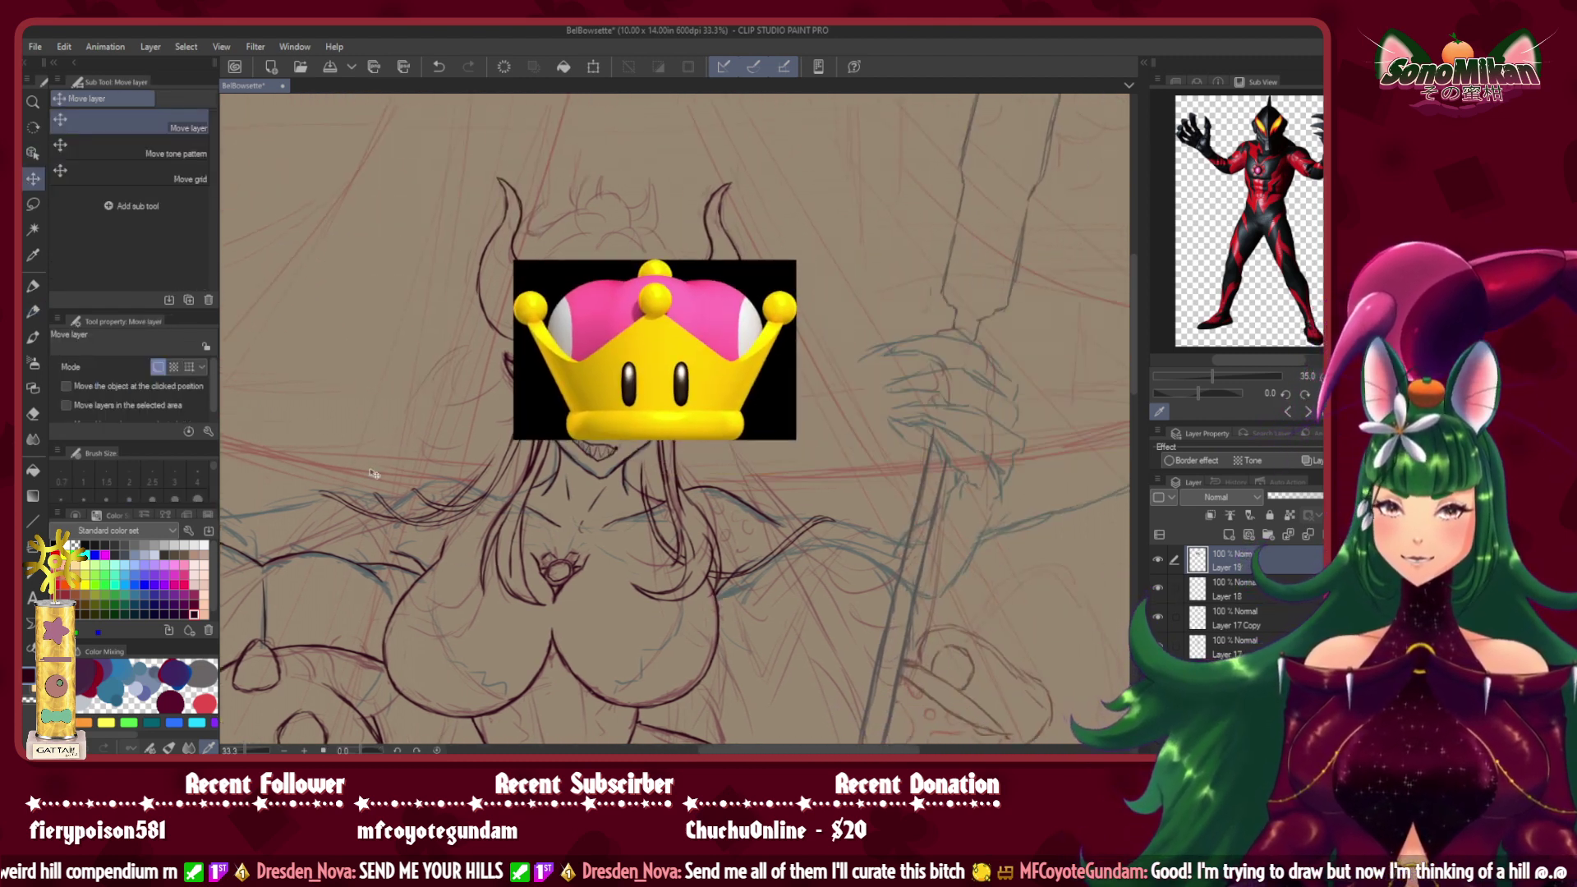
{"action": "left_click", "coordinate": [32, 229]}
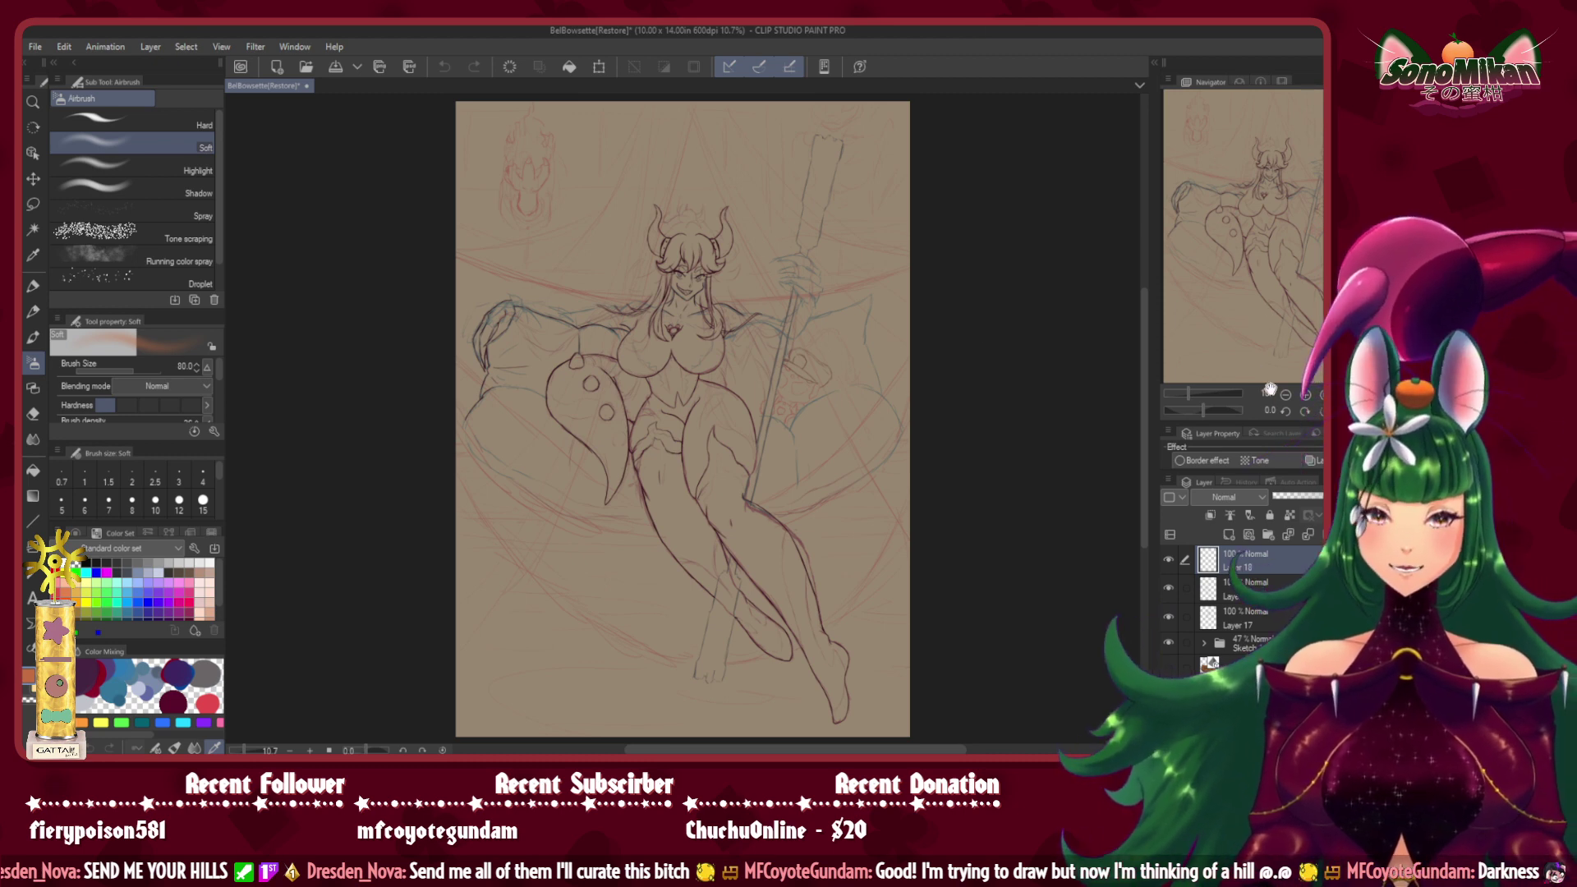
Paste the crown reference picture again as a new layer and move it just above the character's head.
{"action": "key", "text": "ctrl+v"}
{"action": "left_click", "coordinate": [33, 181]}
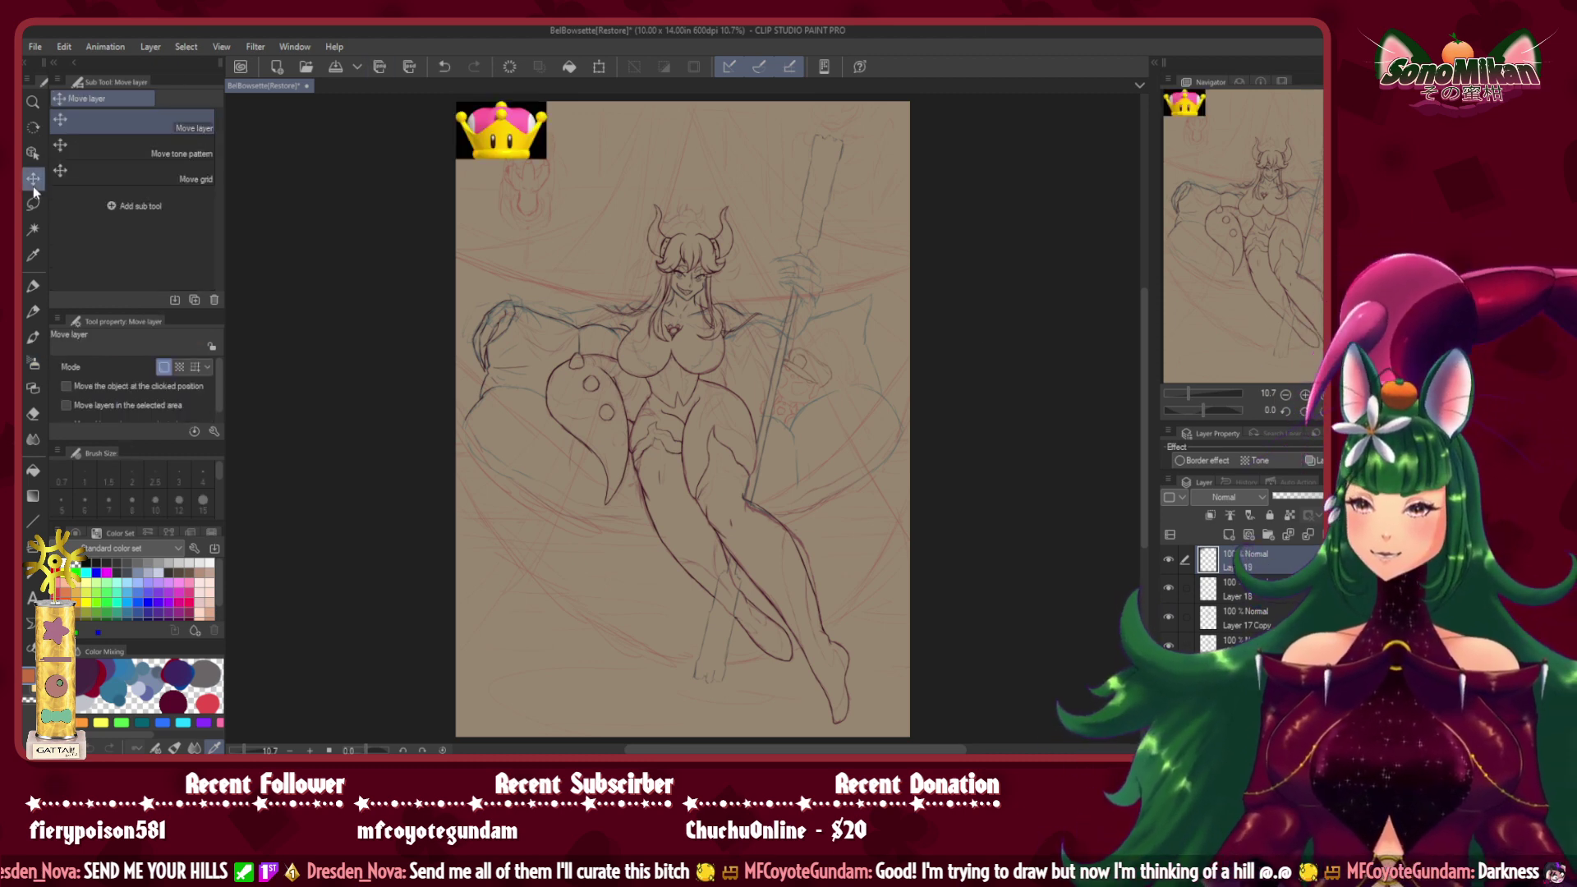
{"action": "left_click_drag", "start_coordinate": [493, 146], "coordinate": [705, 212]}
{"action": "scroll", "coordinate": [736, 210], "scroll_direction": "up", "scroll_amount": 3}
{"action": "scroll", "coordinate": [735, 210], "scroll_direction": "up", "scroll_amount": 1}
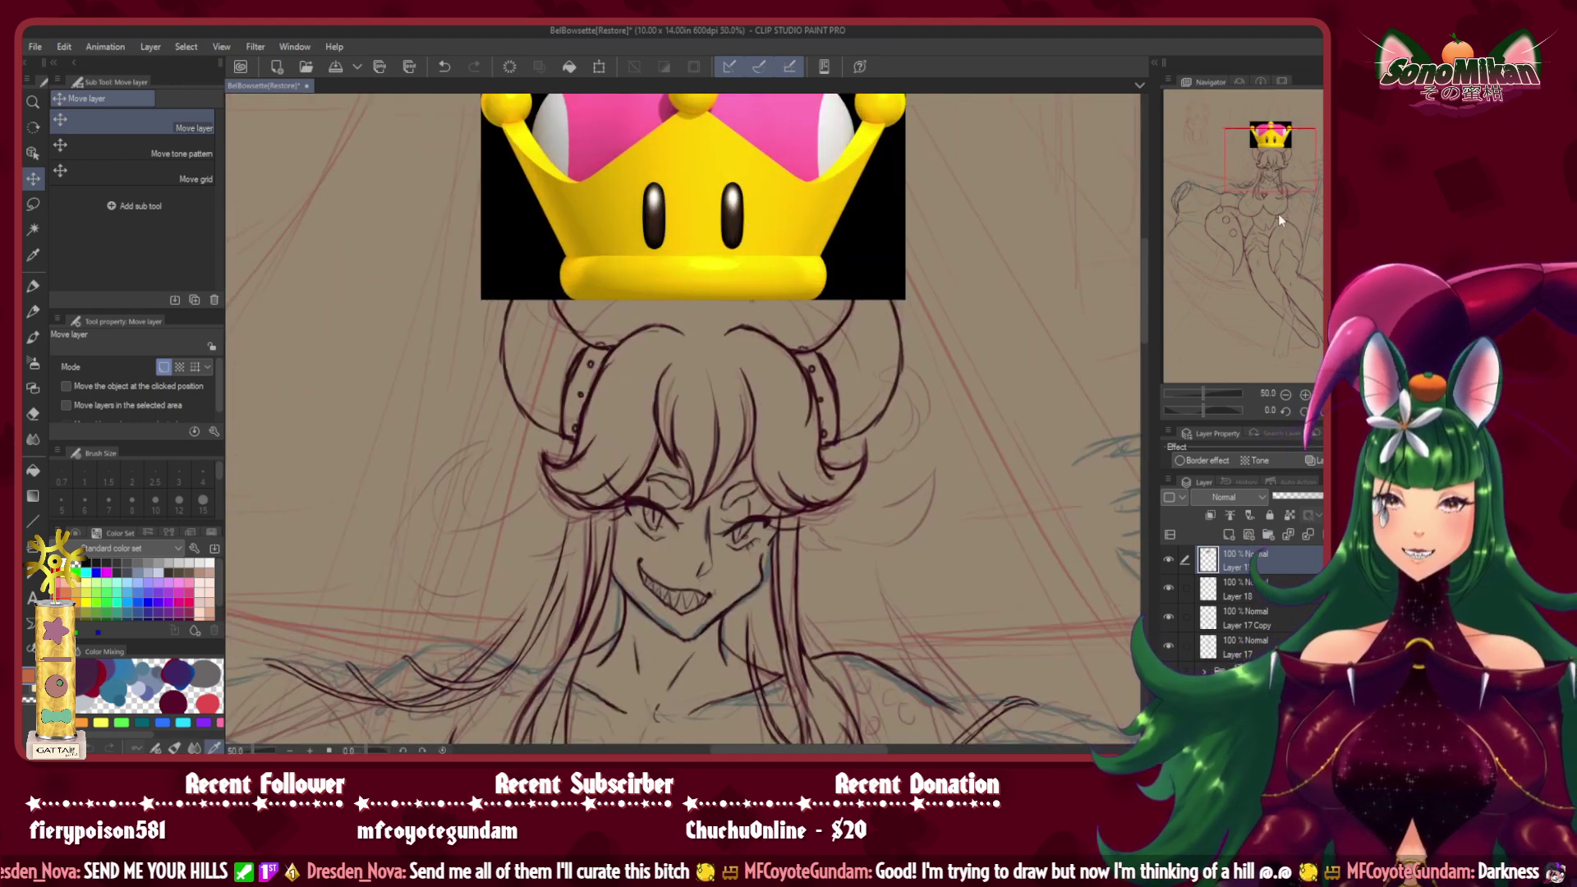
{"action": "left_click_drag", "start_coordinate": [1276, 172], "coordinate": [1271, 124]}
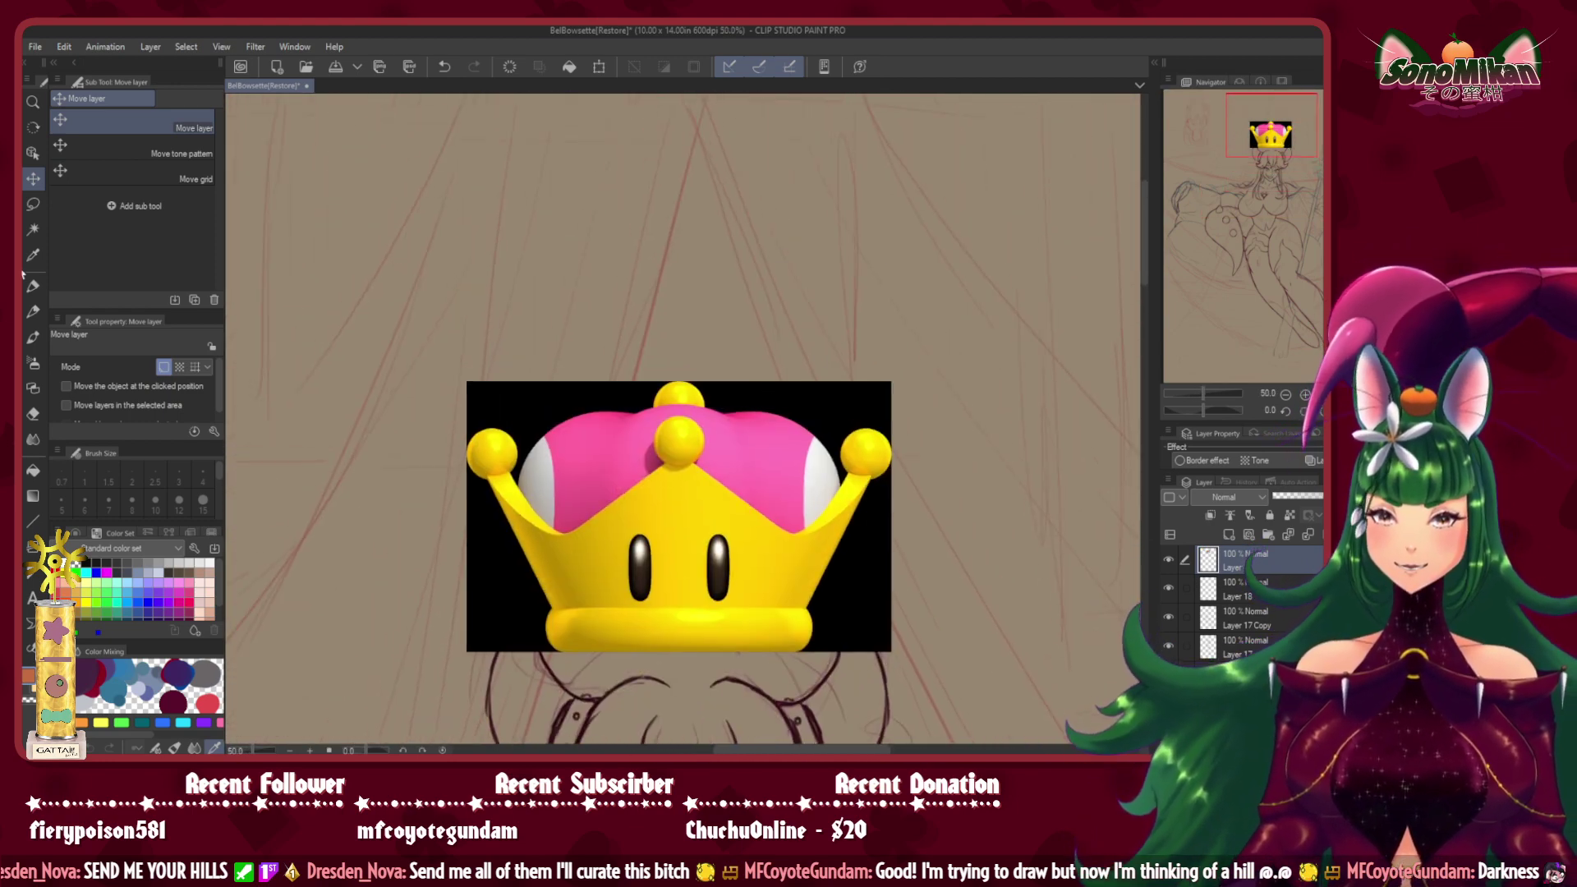
Remove the black background around the crown using Auto select referring to all layers, then clear the selection.
{"action": "left_click", "coordinate": [33, 229]}
{"action": "left_click", "coordinate": [131, 148]}
{"action": "left_click", "coordinate": [550, 409]}
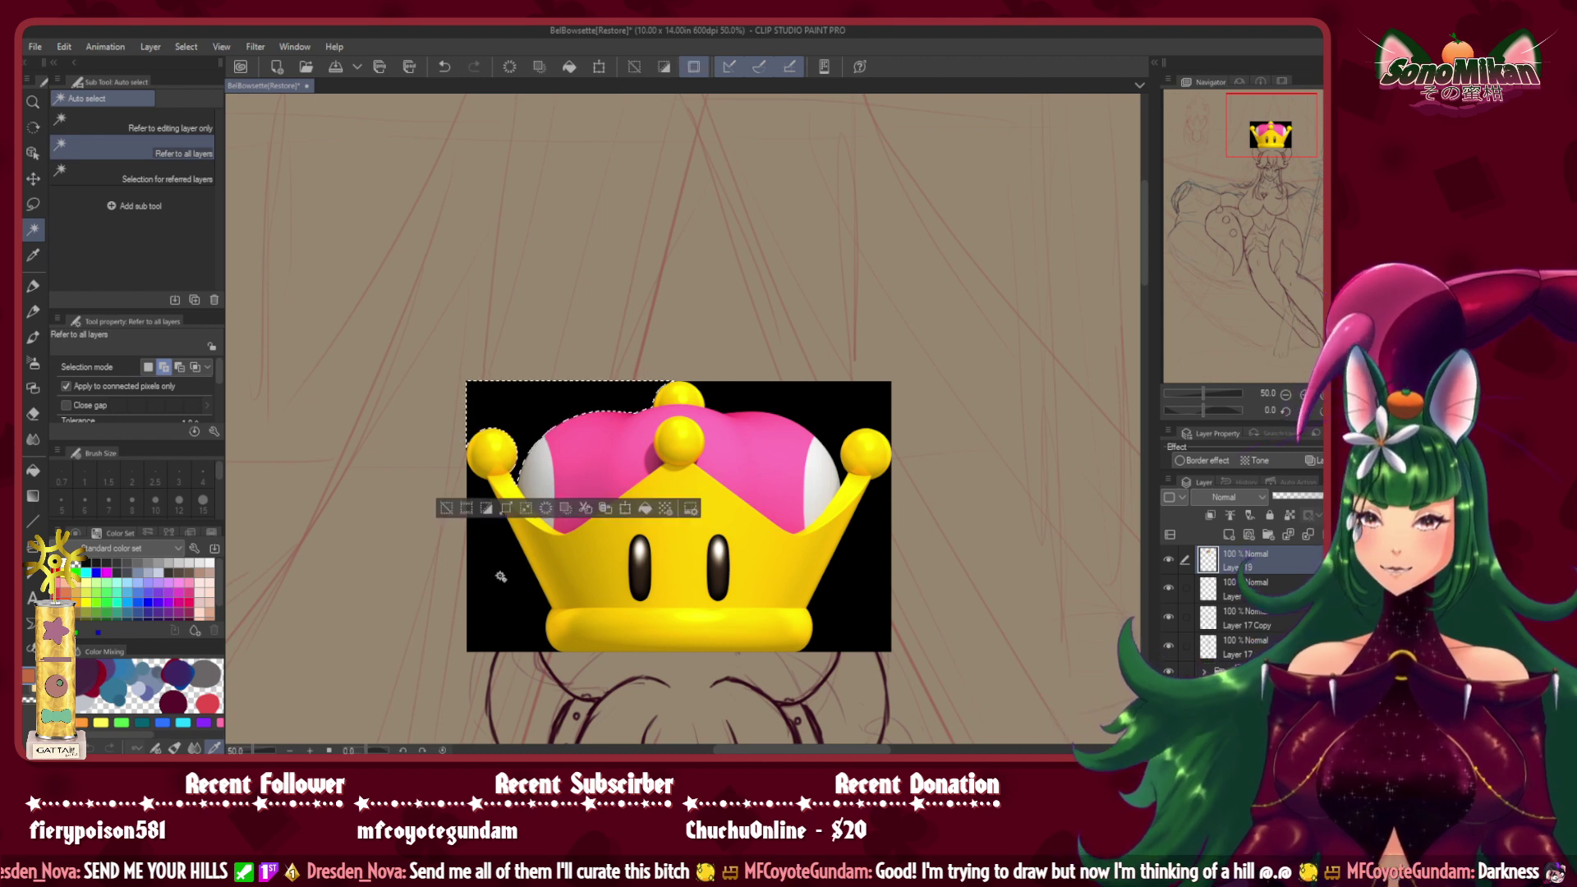
{"action": "left_click", "coordinate": [500, 577]}
{"action": "left_click", "coordinate": [854, 612]}
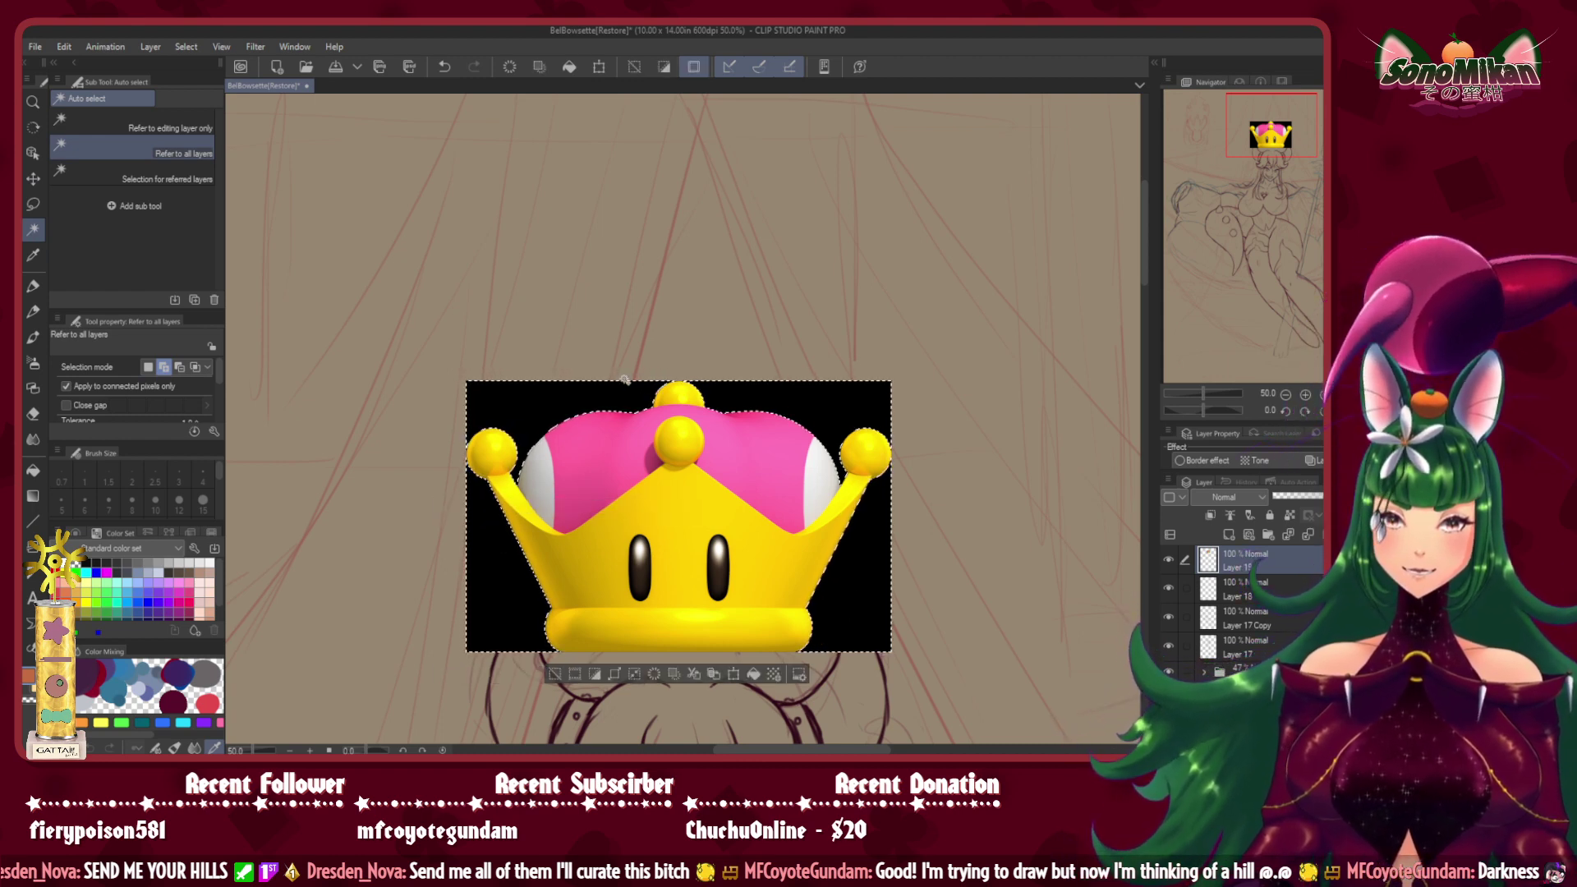
{"action": "key", "text": "Delete"}
{"action": "left_click_drag", "start_coordinate": [1312, 144], "coordinate": [1315, 164]}
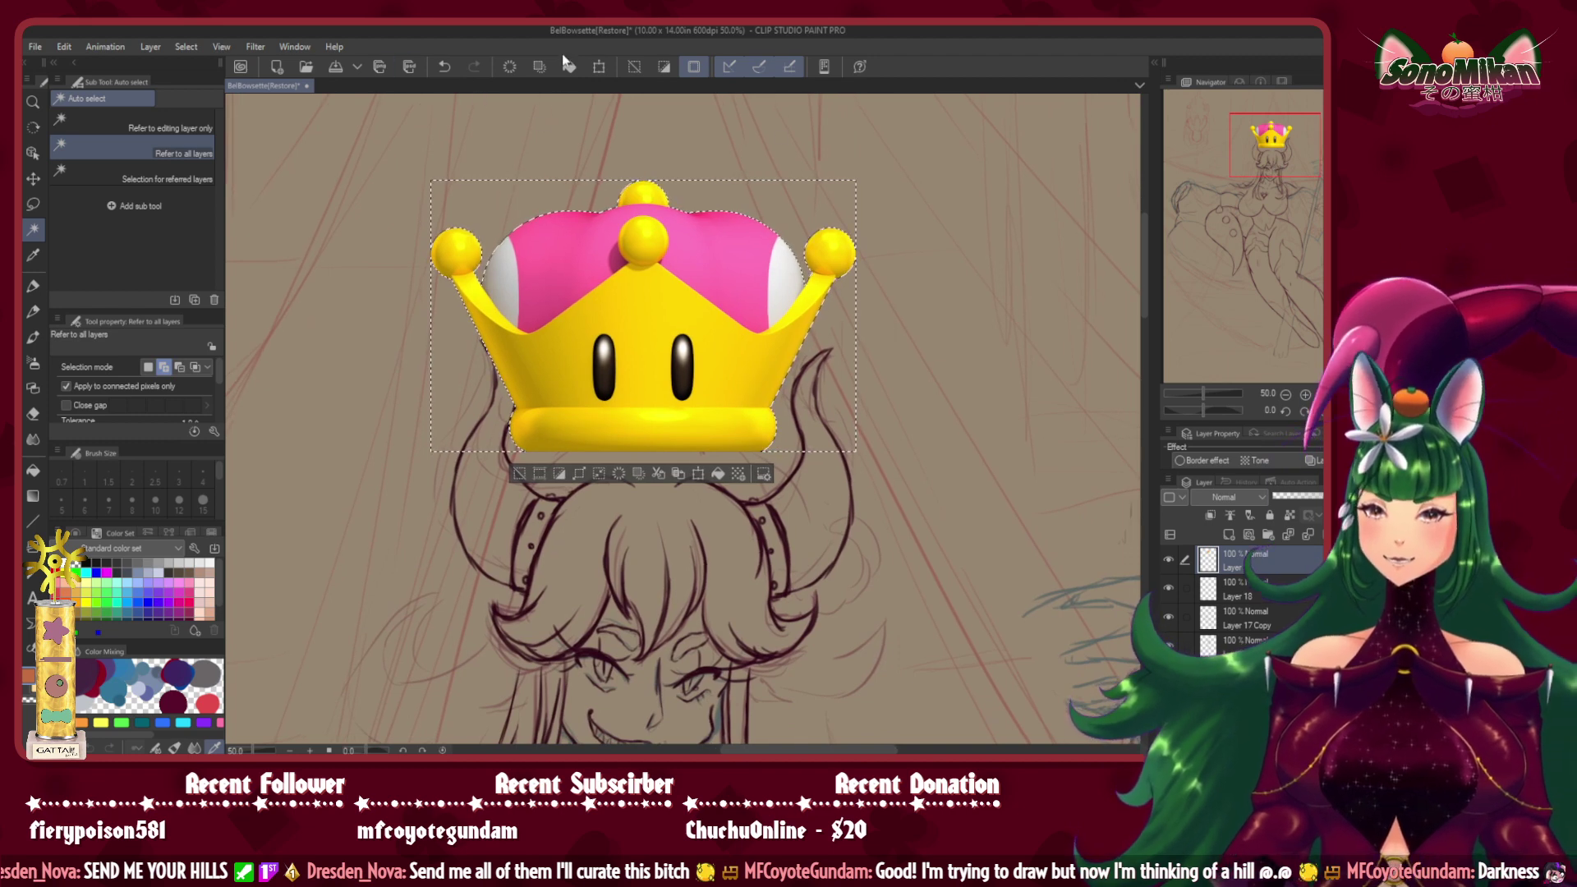
{"action": "key", "text": "ctrl+d"}
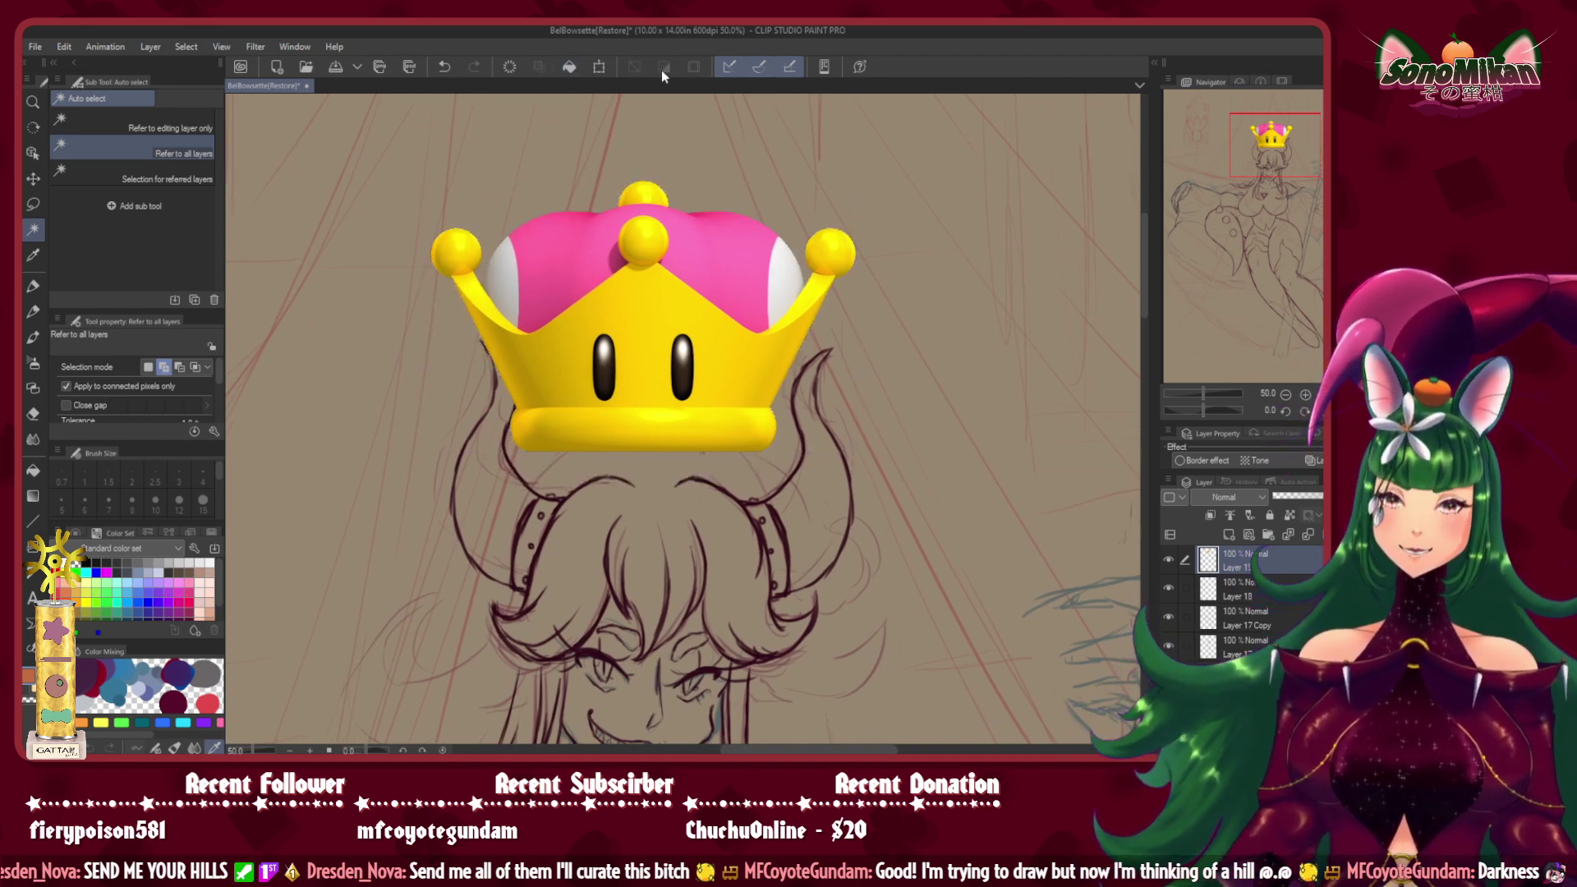
Scale the crown picture down and place it on top of the head, centred between the horns.
{"action": "left_click", "coordinate": [599, 67]}
{"action": "left_click_drag", "start_coordinate": [433, 182], "coordinate": [641, 313]}
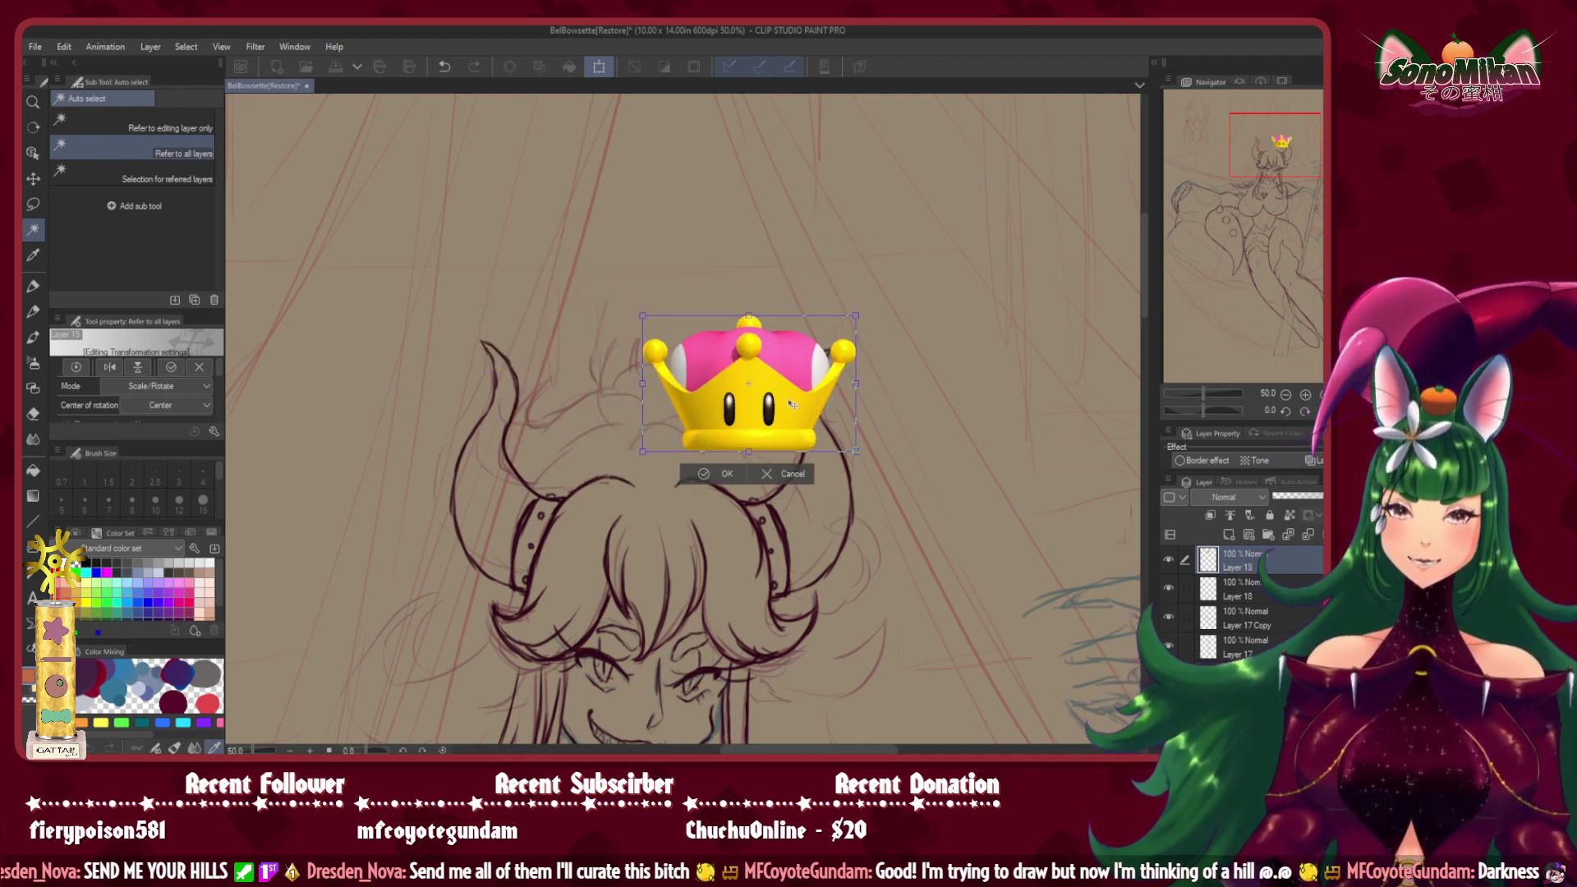
{"action": "left_click_drag", "start_coordinate": [793, 404], "coordinate": [697, 441]}
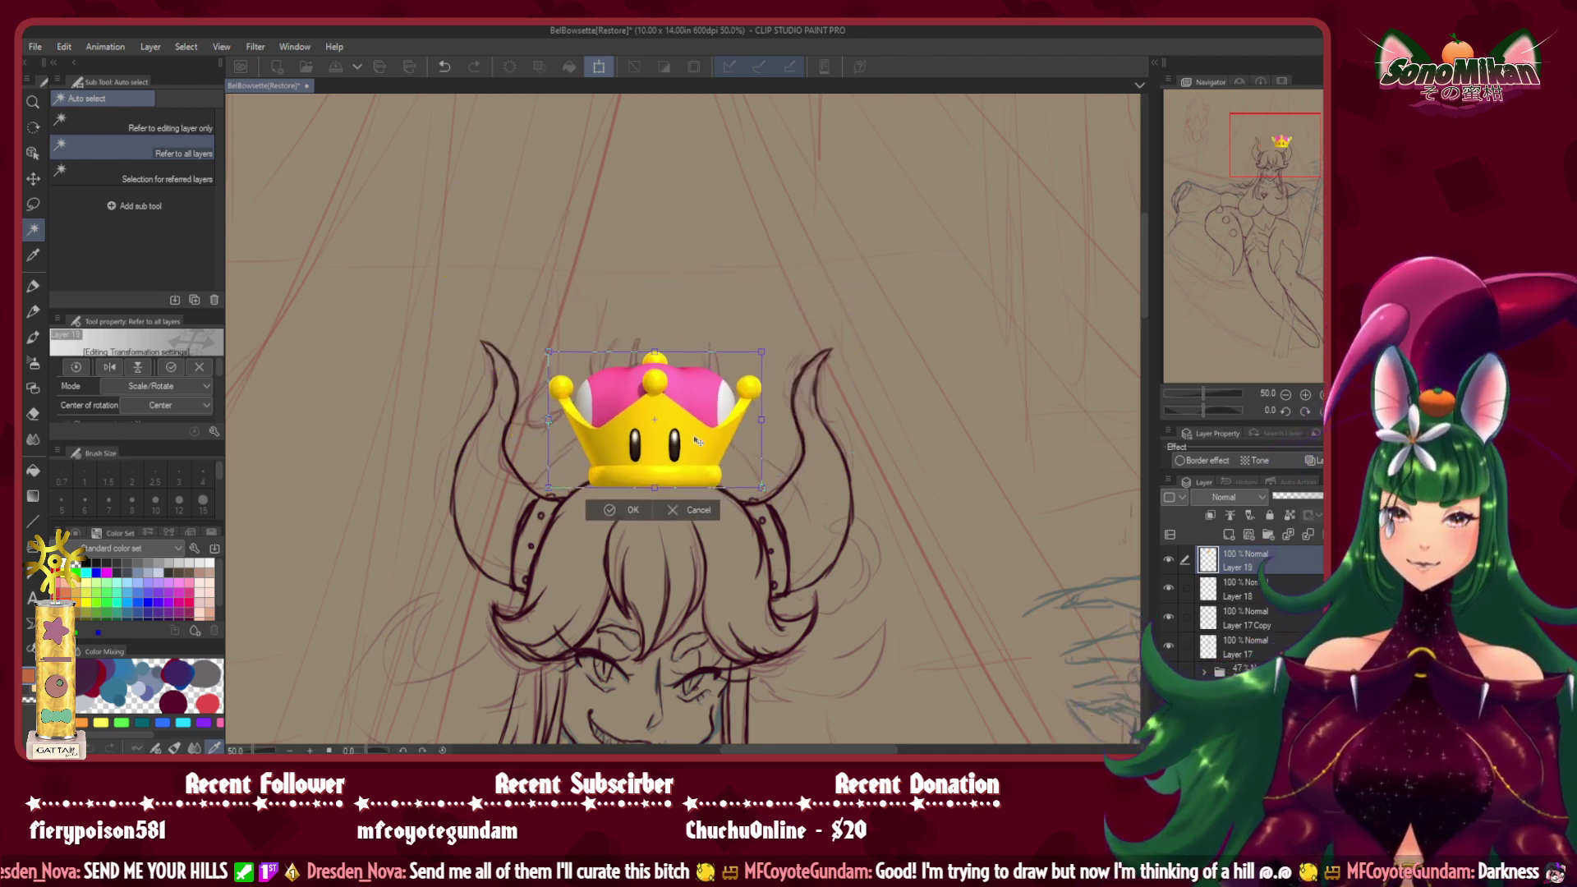
{"action": "left_click_drag", "start_coordinate": [764, 348], "coordinate": [710, 385]}
{"action": "left_click_drag", "start_coordinate": [659, 474], "coordinate": [681, 471]}
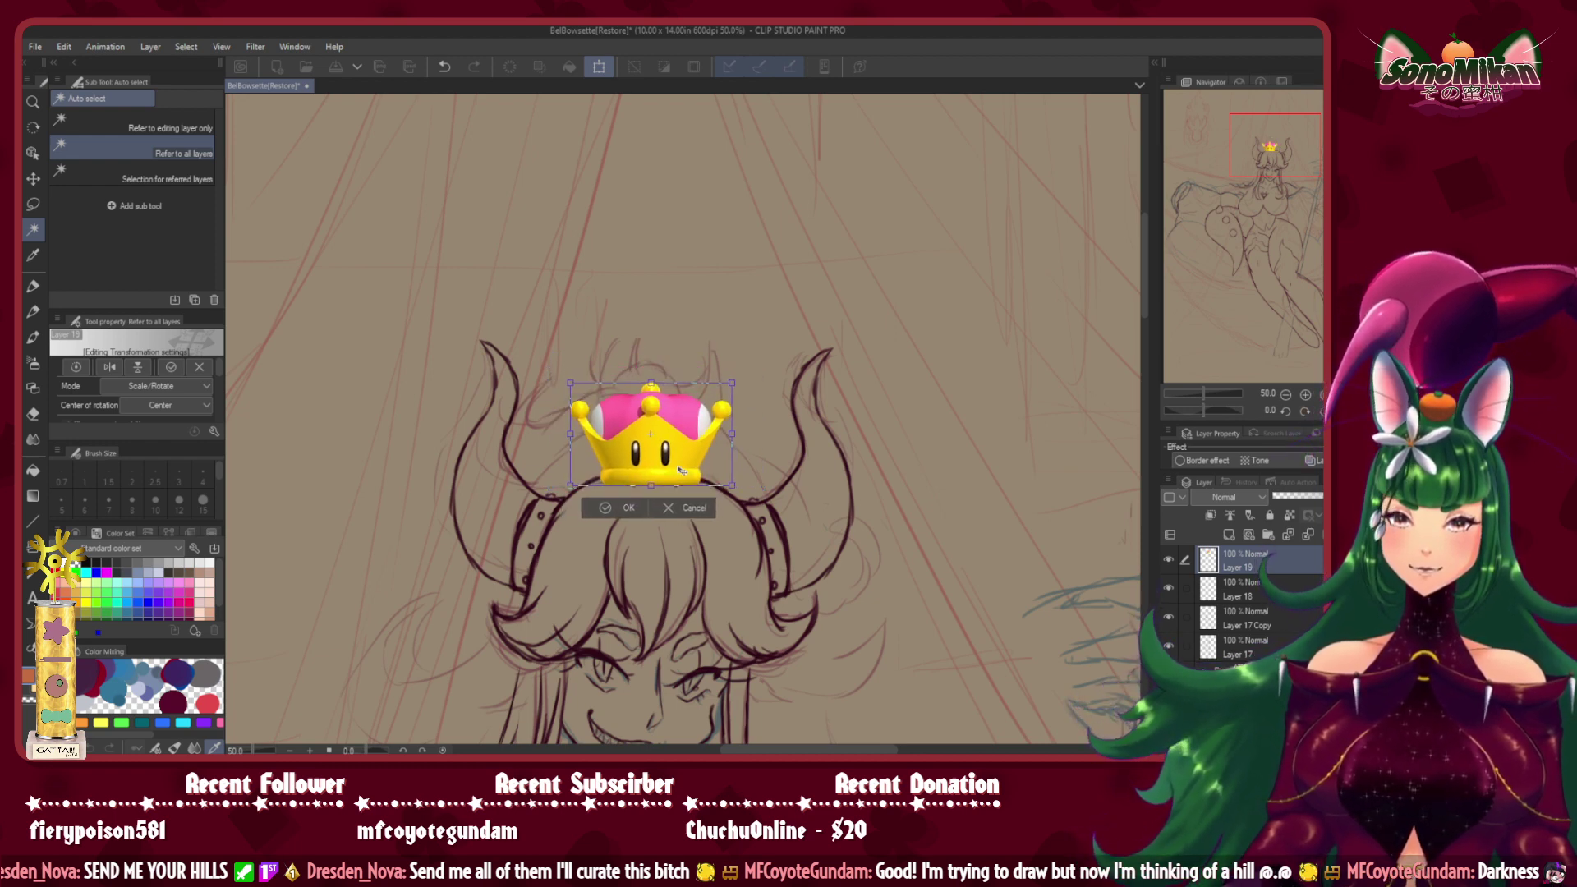
{"action": "key", "text": "Return"}
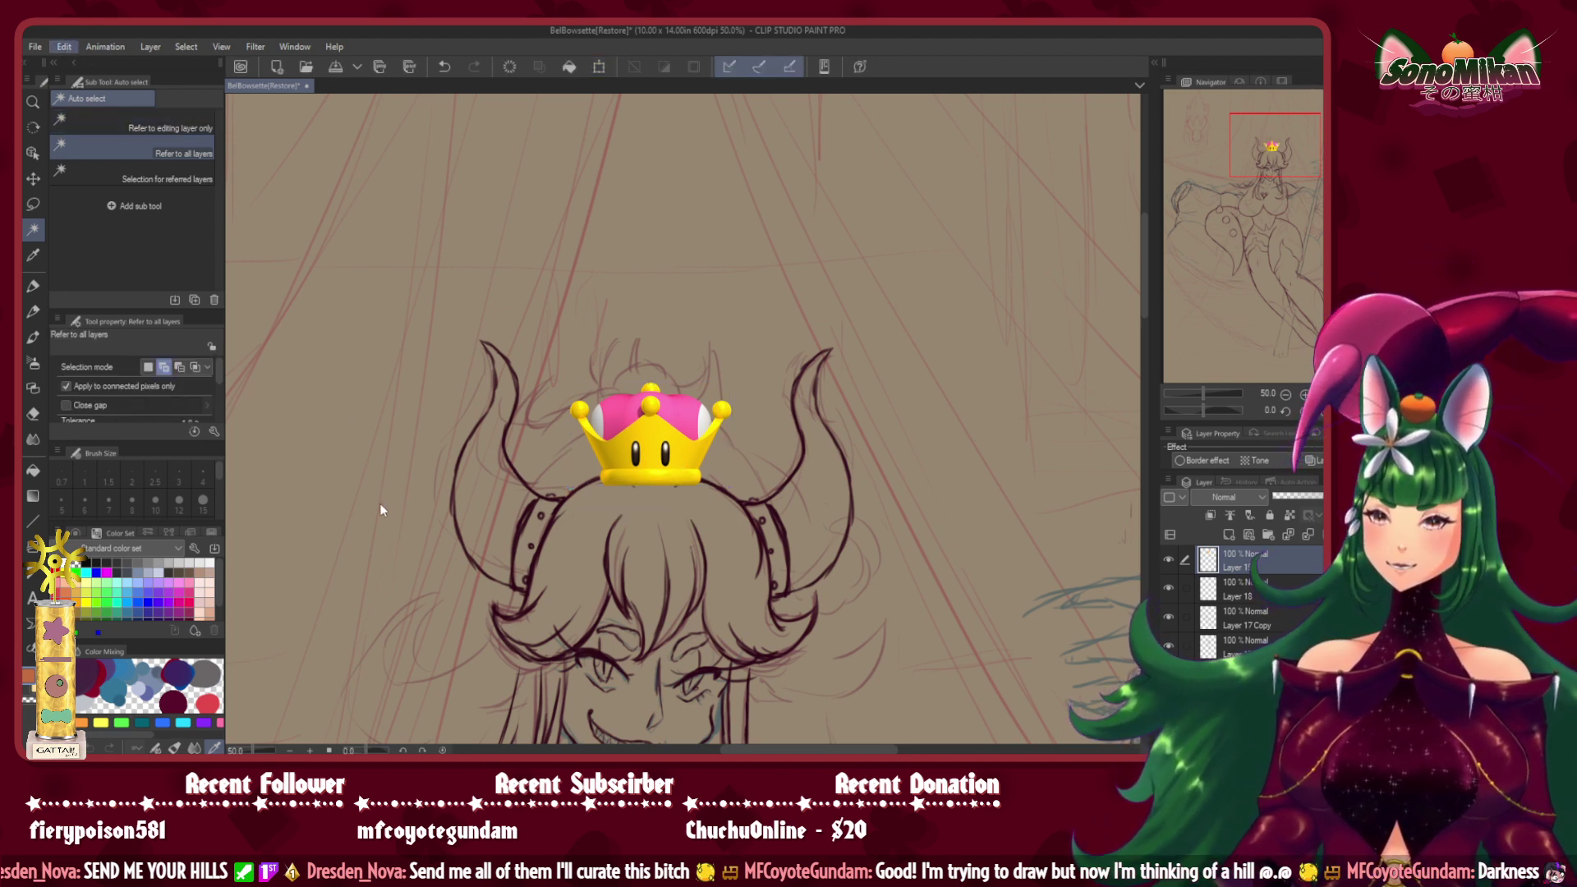
Apply a perspective transform to the crown picture that narrows its top slightly and widens its base.
{"action": "key", "text": "ctrl+t"}
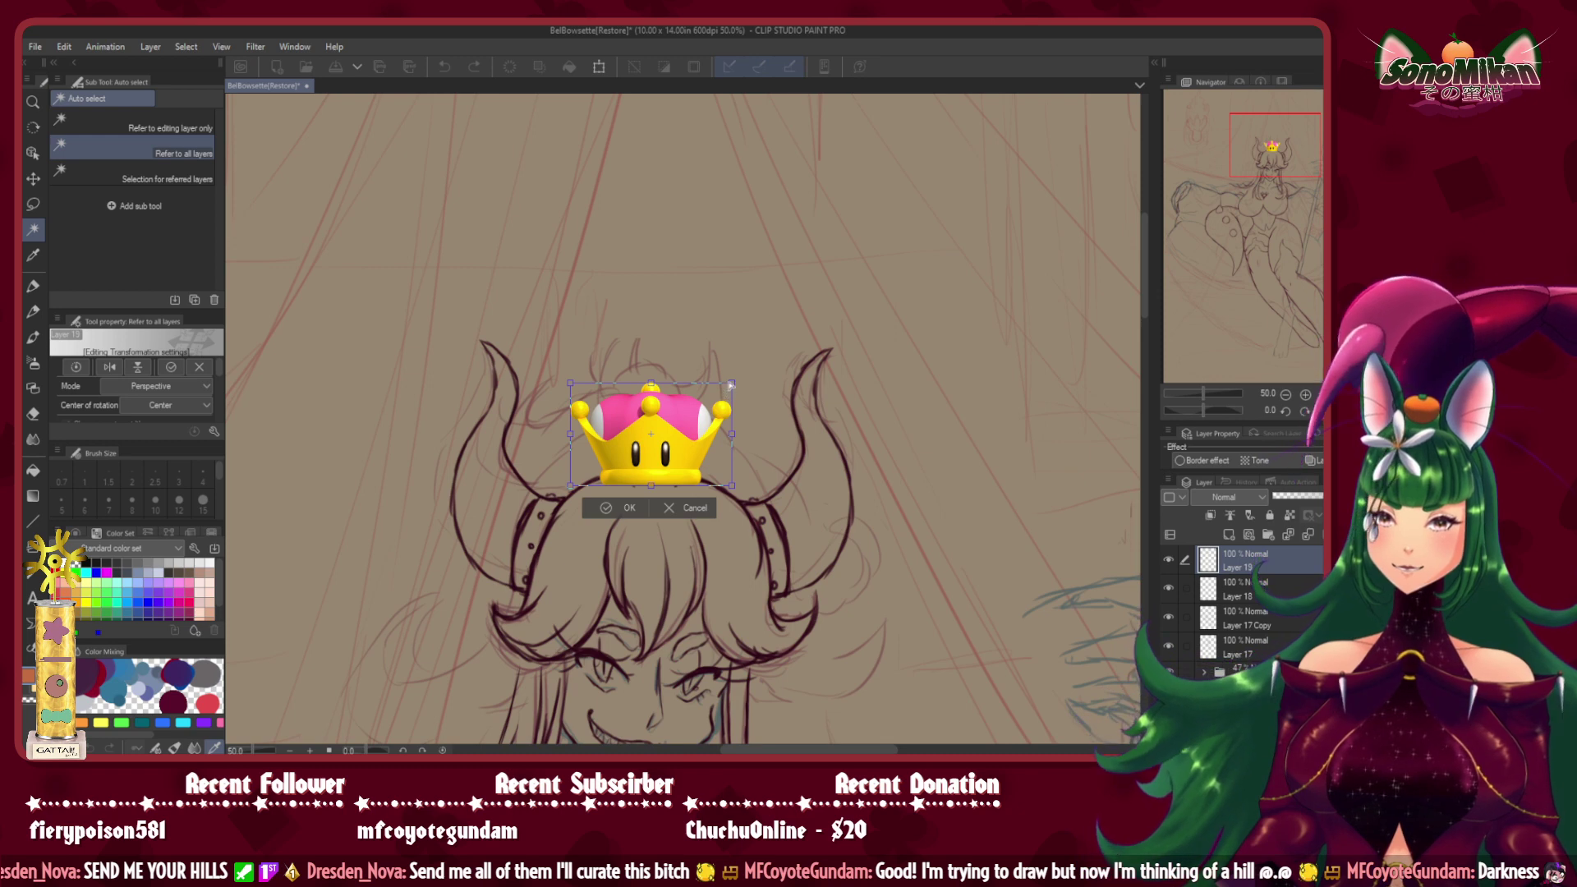
{"action": "left_click_drag", "start_coordinate": [731, 383], "coordinate": [729, 385]}
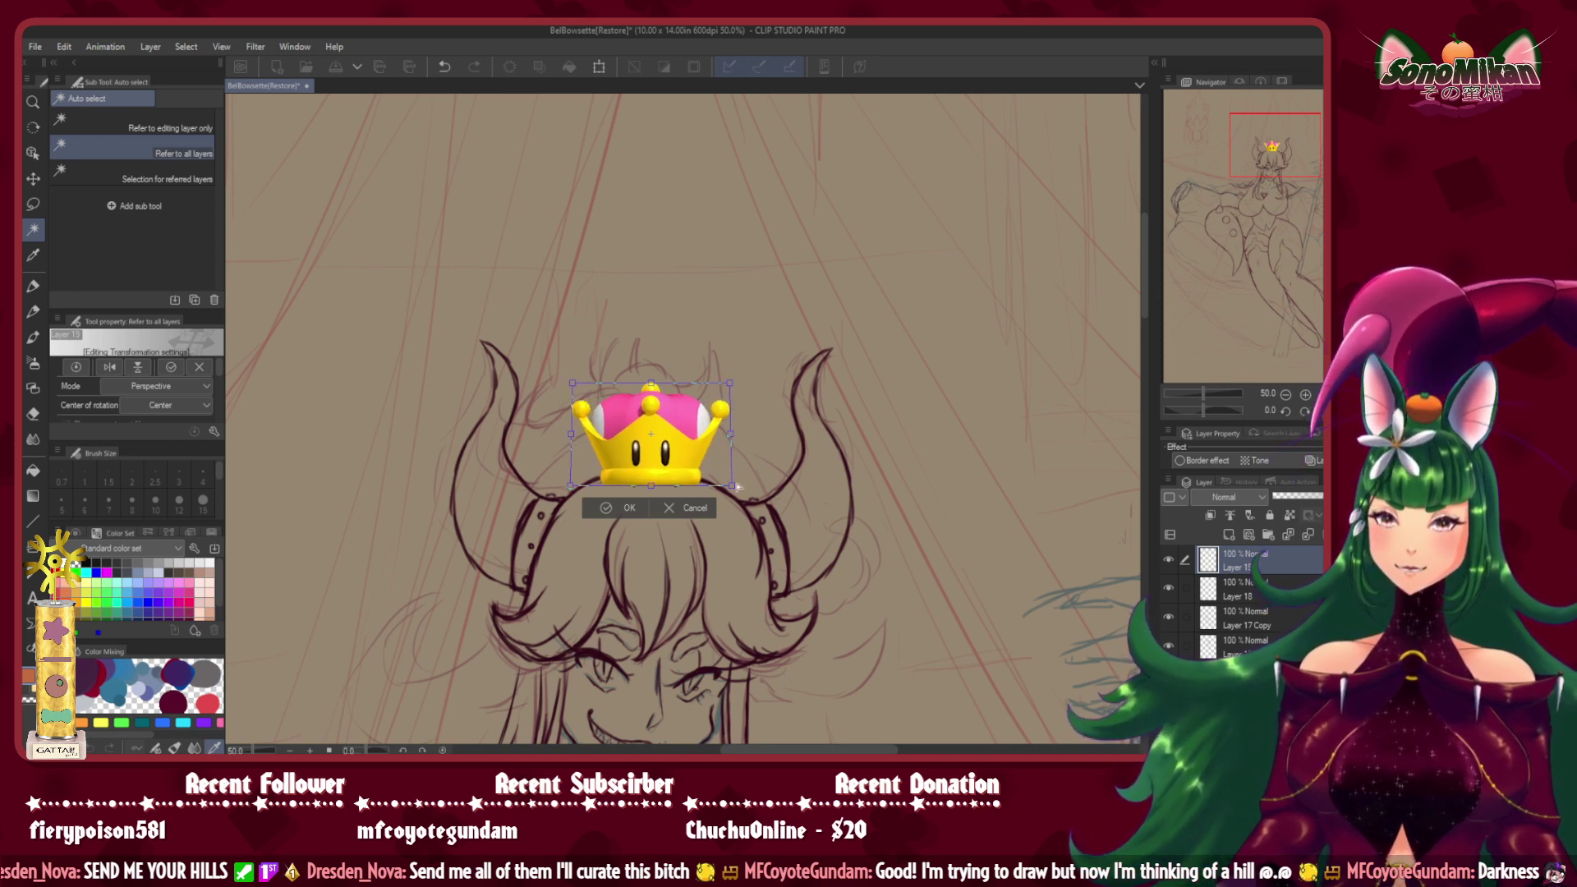
{"action": "left_click_drag", "start_coordinate": [733, 485], "coordinate": [747, 486]}
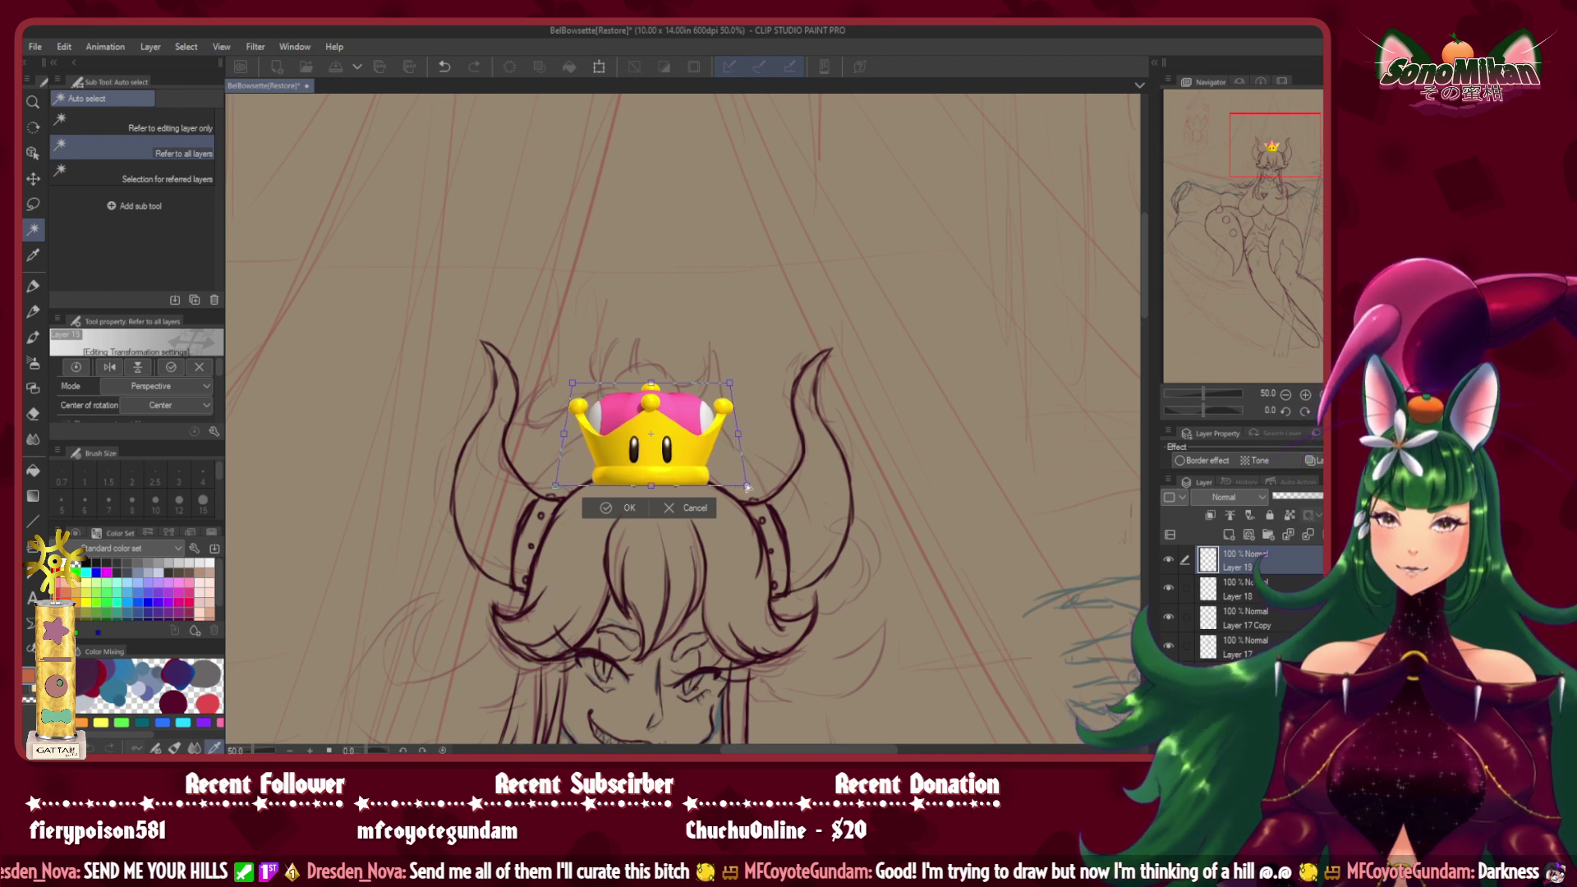
{"action": "left_click", "coordinate": [626, 508]}
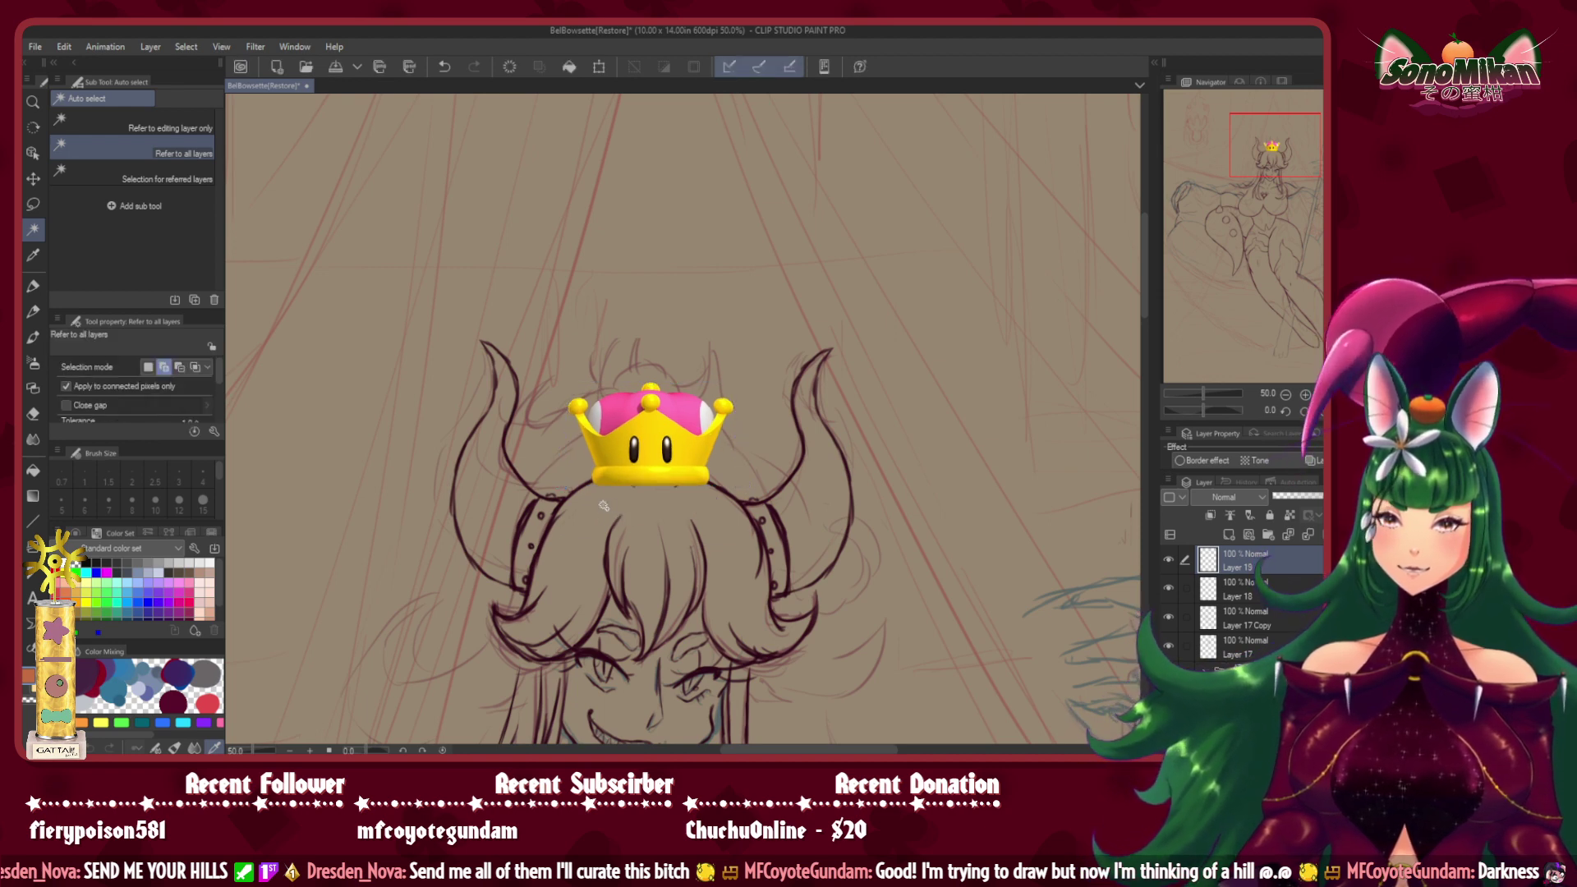
Lower the crown layer's opacity to 34% and move the layer below the Sketch 1 folder.
{"action": "left_click", "coordinate": [1299, 496]}
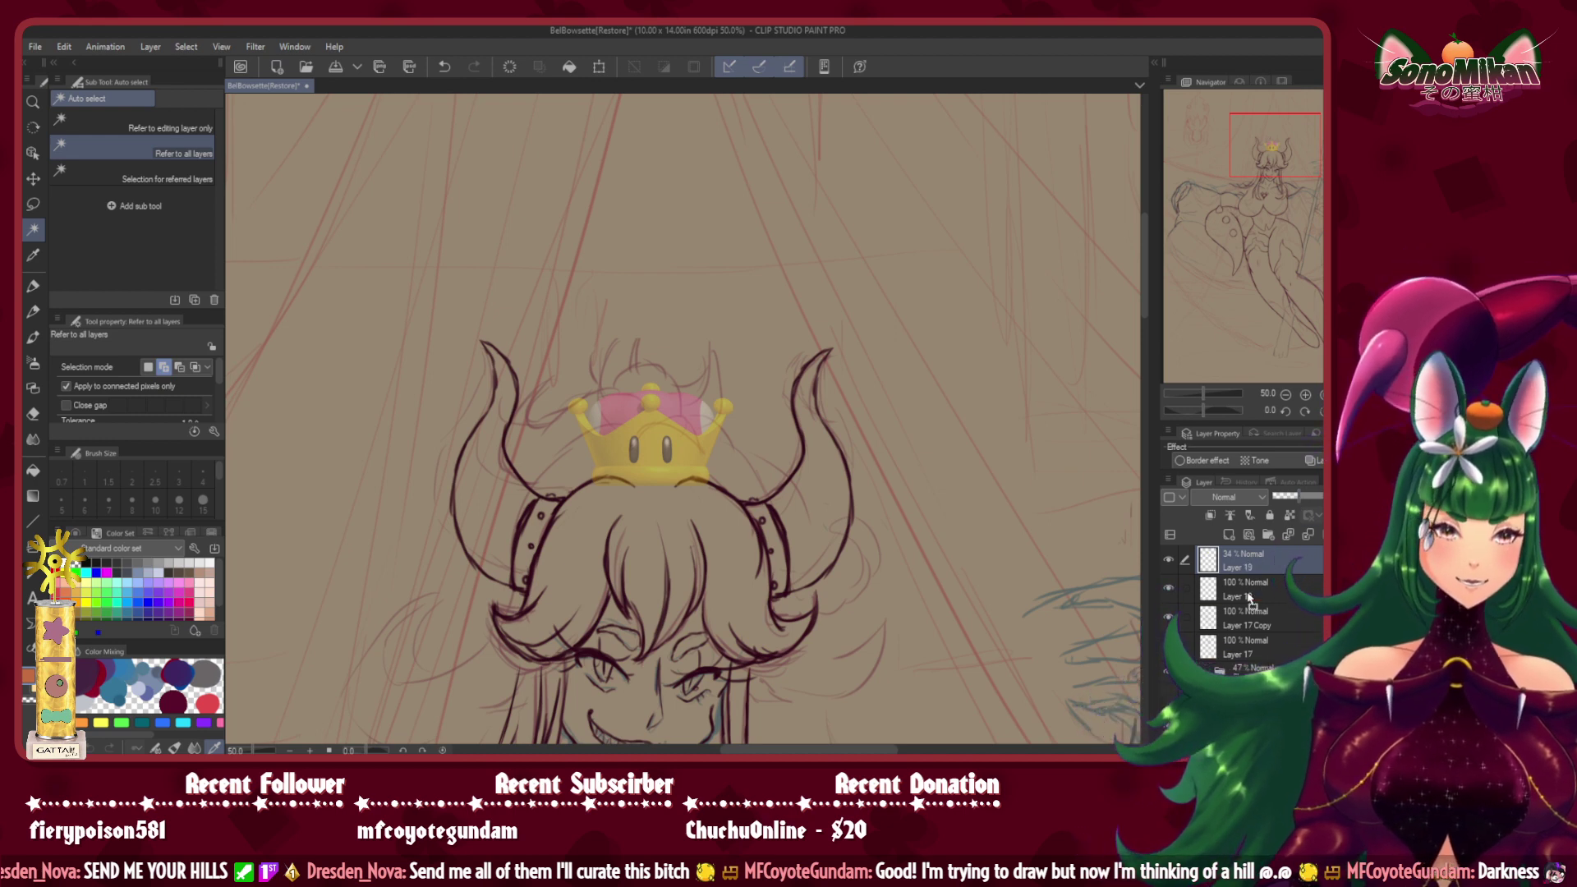
{"action": "mouse_move", "coordinate": [1248, 672]}
{"action": "left_mouse_down"}
{"action": "mouse_move", "coordinate": [1252, 659]}
{"action": "mouse_move", "coordinate": [1282, 670]}
{"action": "left_mouse_up"}
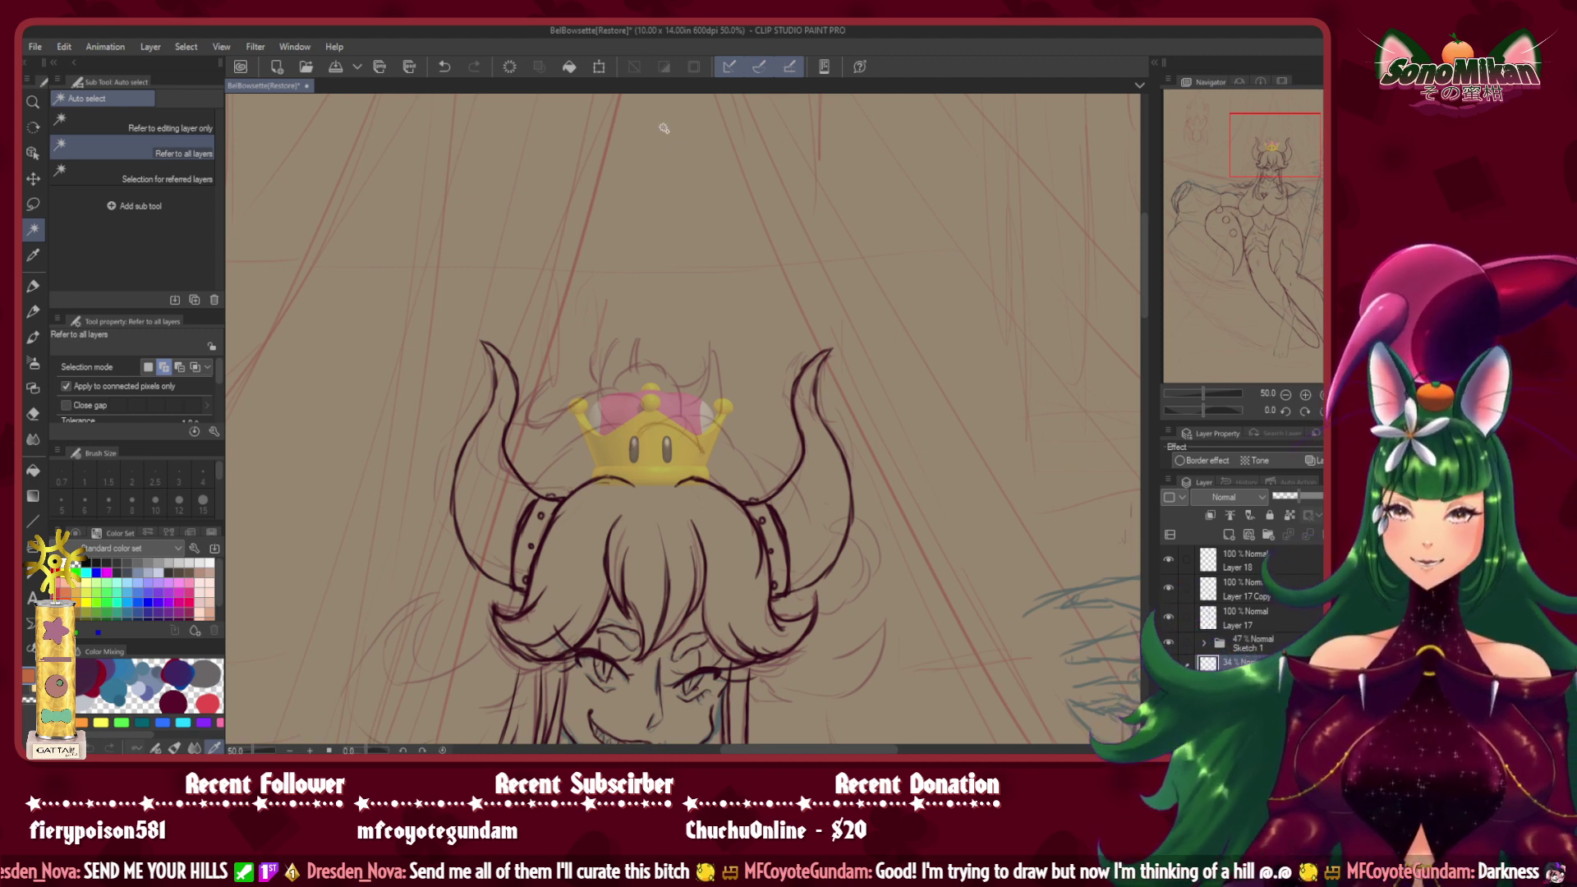
{"action": "scroll", "coordinate": [604, 275], "scroll_direction": "up", "scroll_amount": 1}
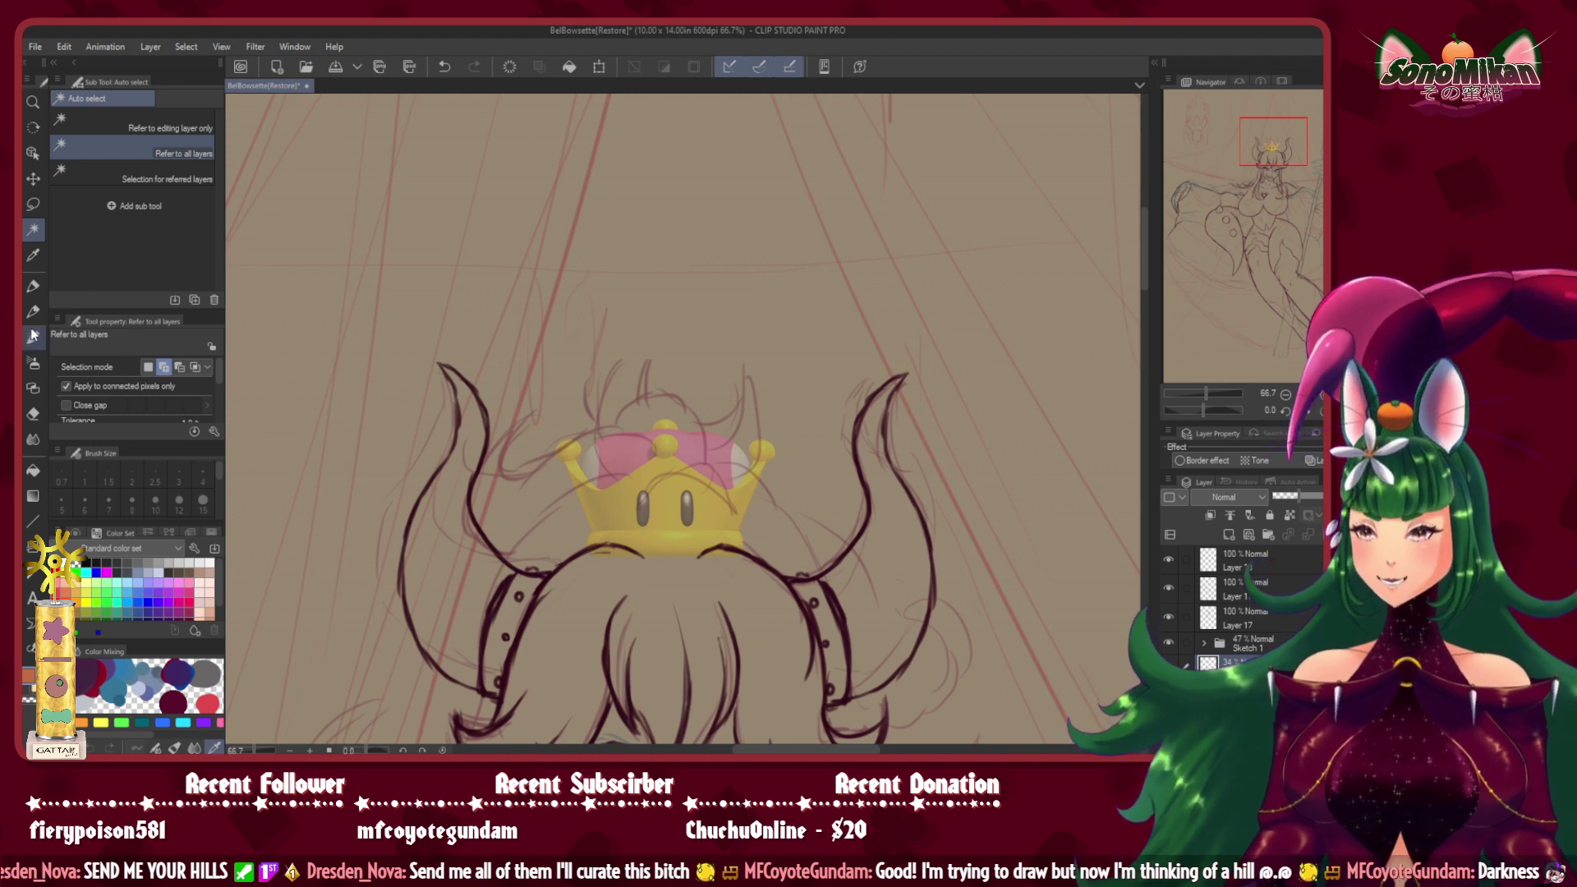
{"action": "key", "text": "b"}
{"action": "scroll", "coordinate": [764, 511], "scroll_direction": "up", "scroll_amount": 1}
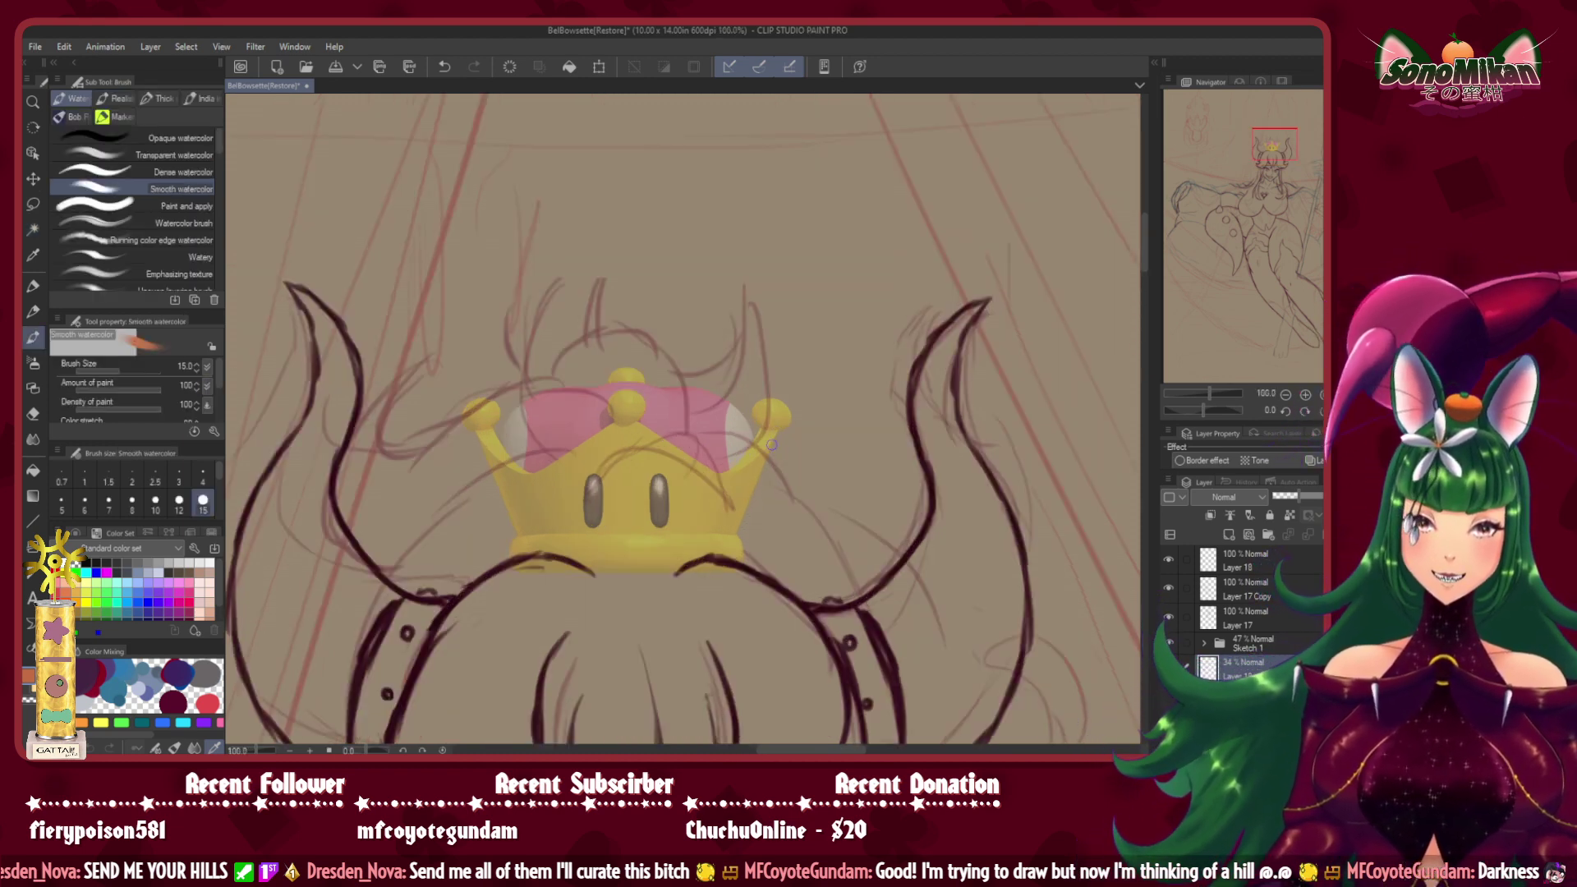
{"action": "key", "text": "ctrl+z"}
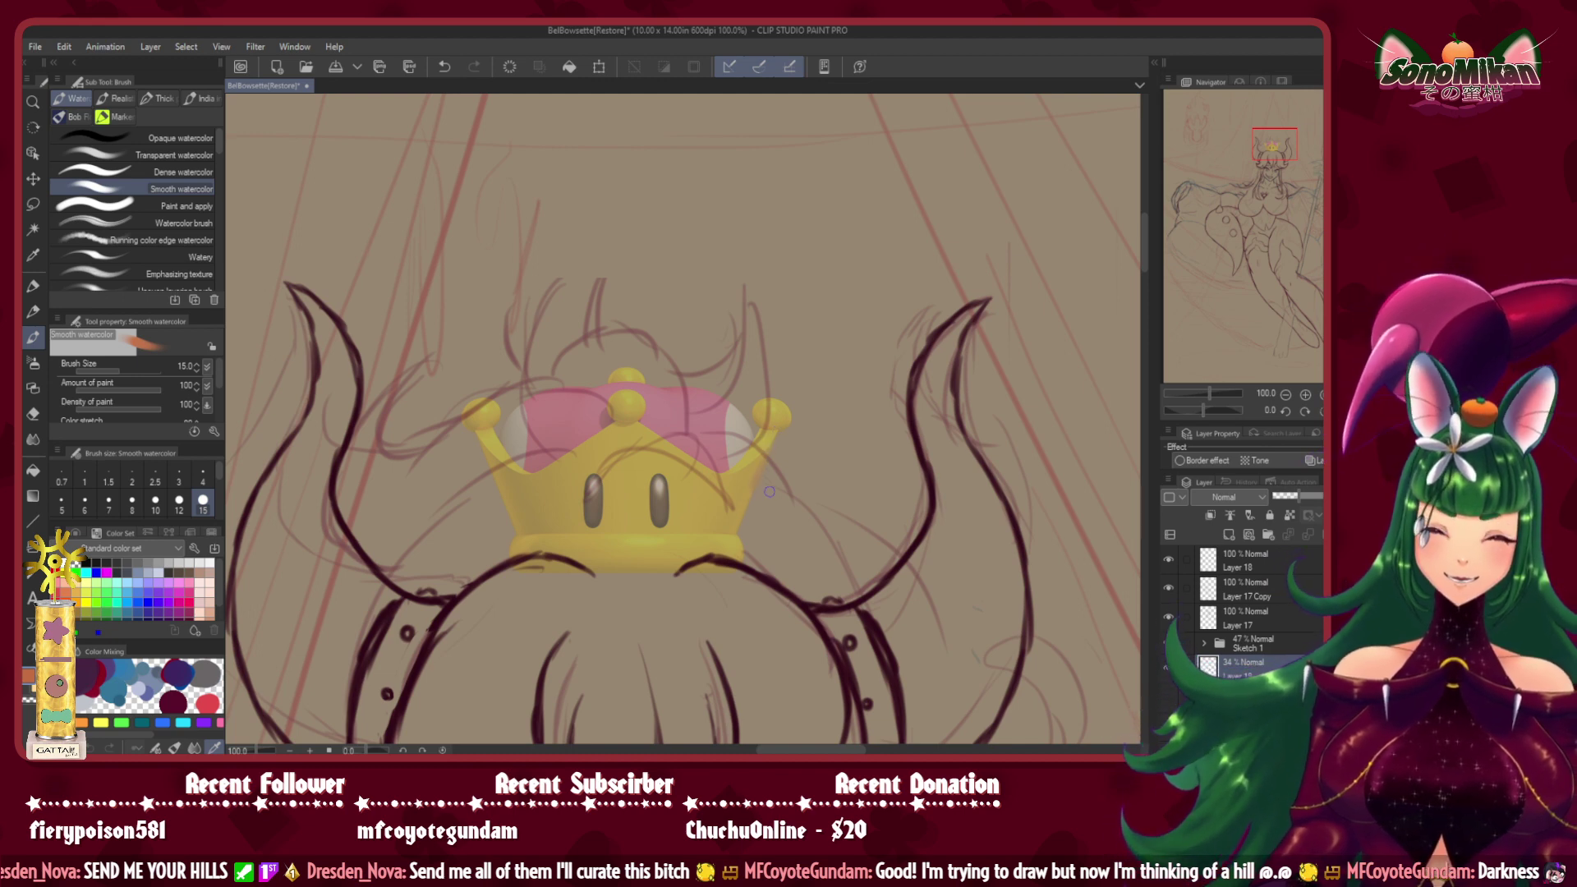
On Layer 18, outline the crown's two outer sides and its base band in dark maroon with the Lighter pencil at size 7.
{"action": "left_click", "coordinate": [1248, 561]}
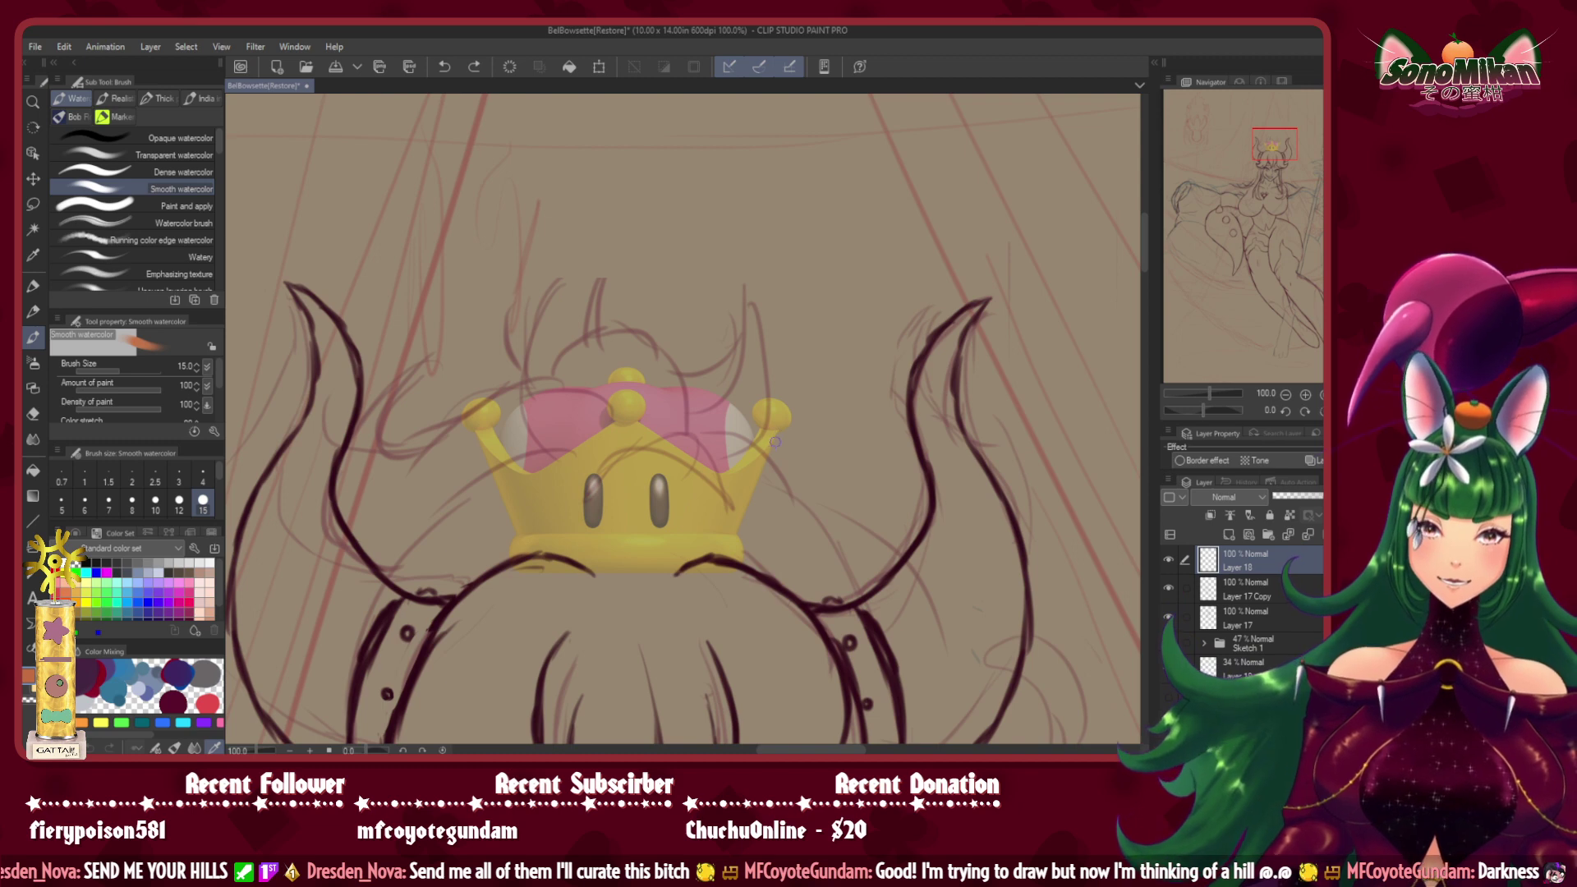
{"action": "left_click", "coordinate": [767, 460]}
{"action": "left_click_drag", "start_coordinate": [773, 437], "coordinate": [754, 485]}
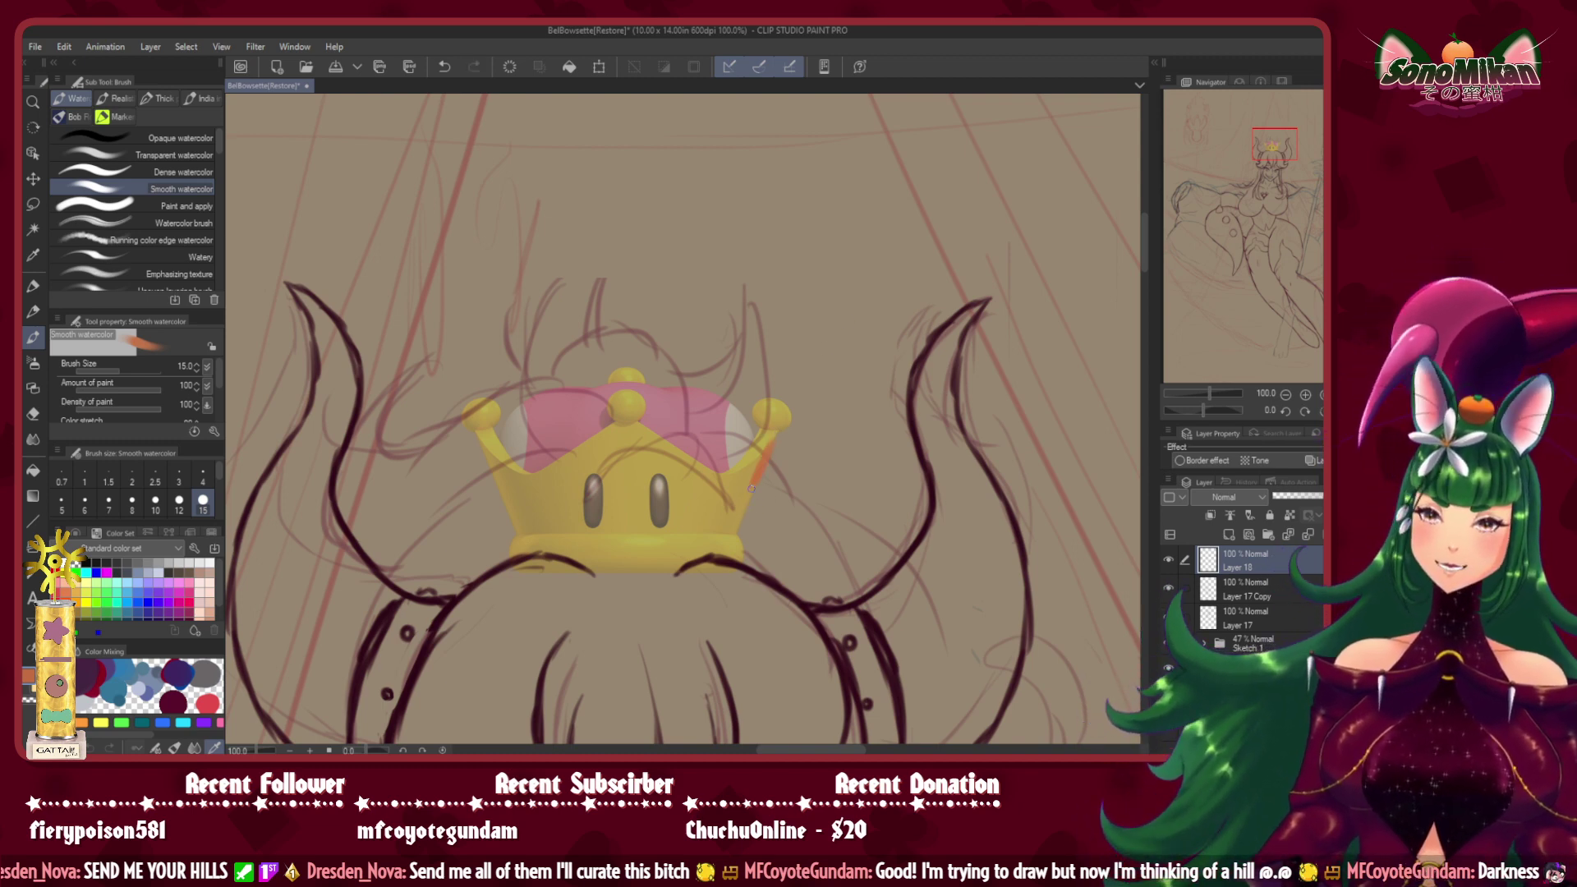
{"action": "key", "text": "ctrl+z"}
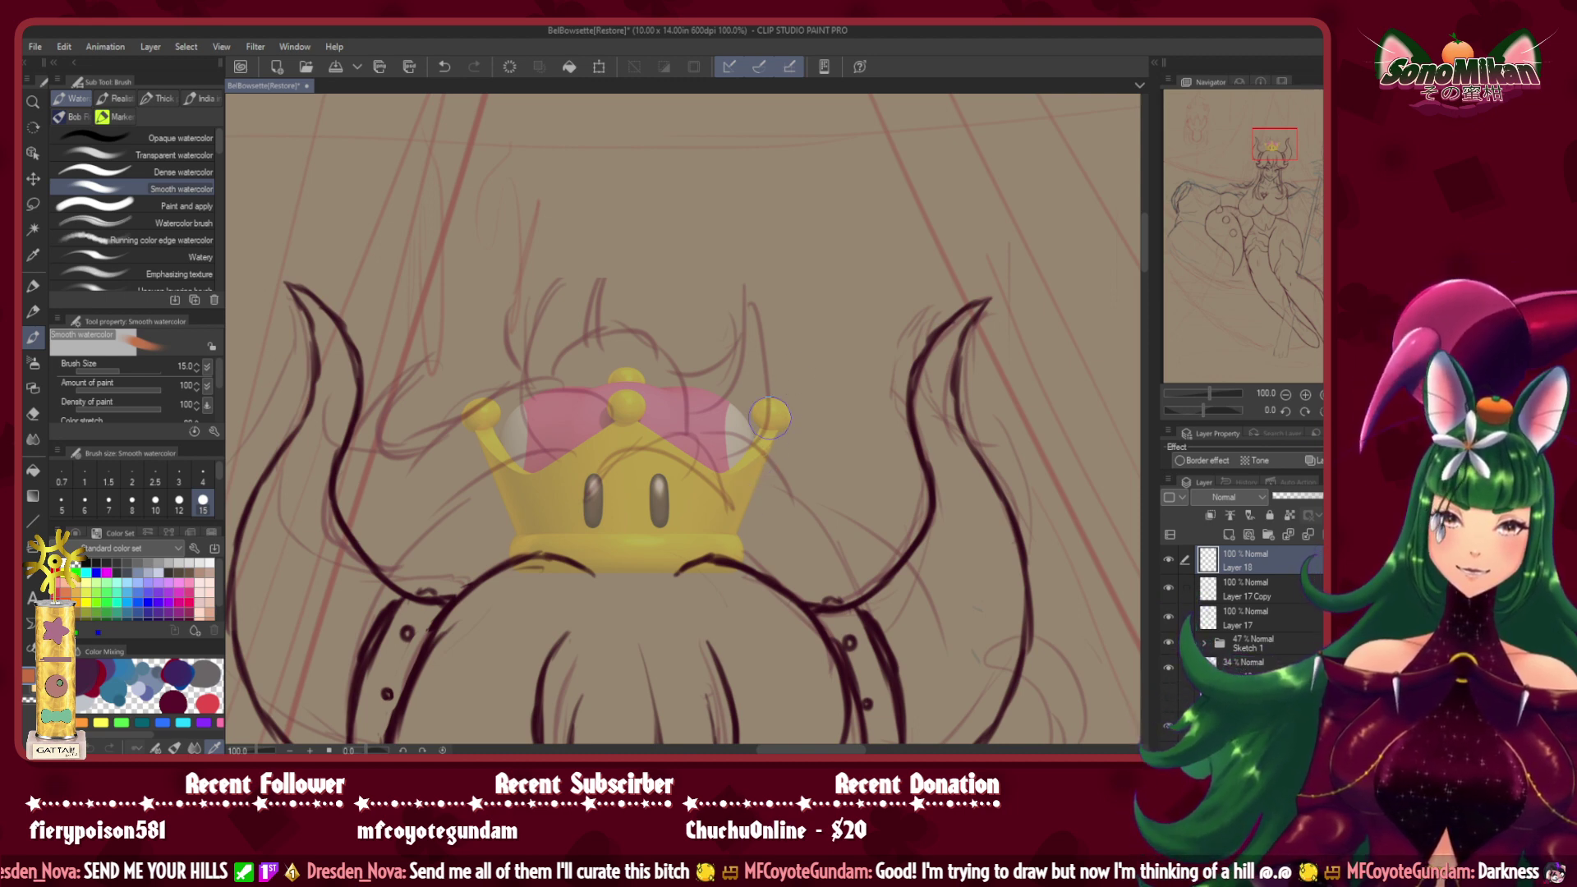
{"action": "scroll", "coordinate": [193, 610], "scroll_direction": "down", "scroll_amount": 2}
{"action": "left_click", "coordinate": [190, 612]}
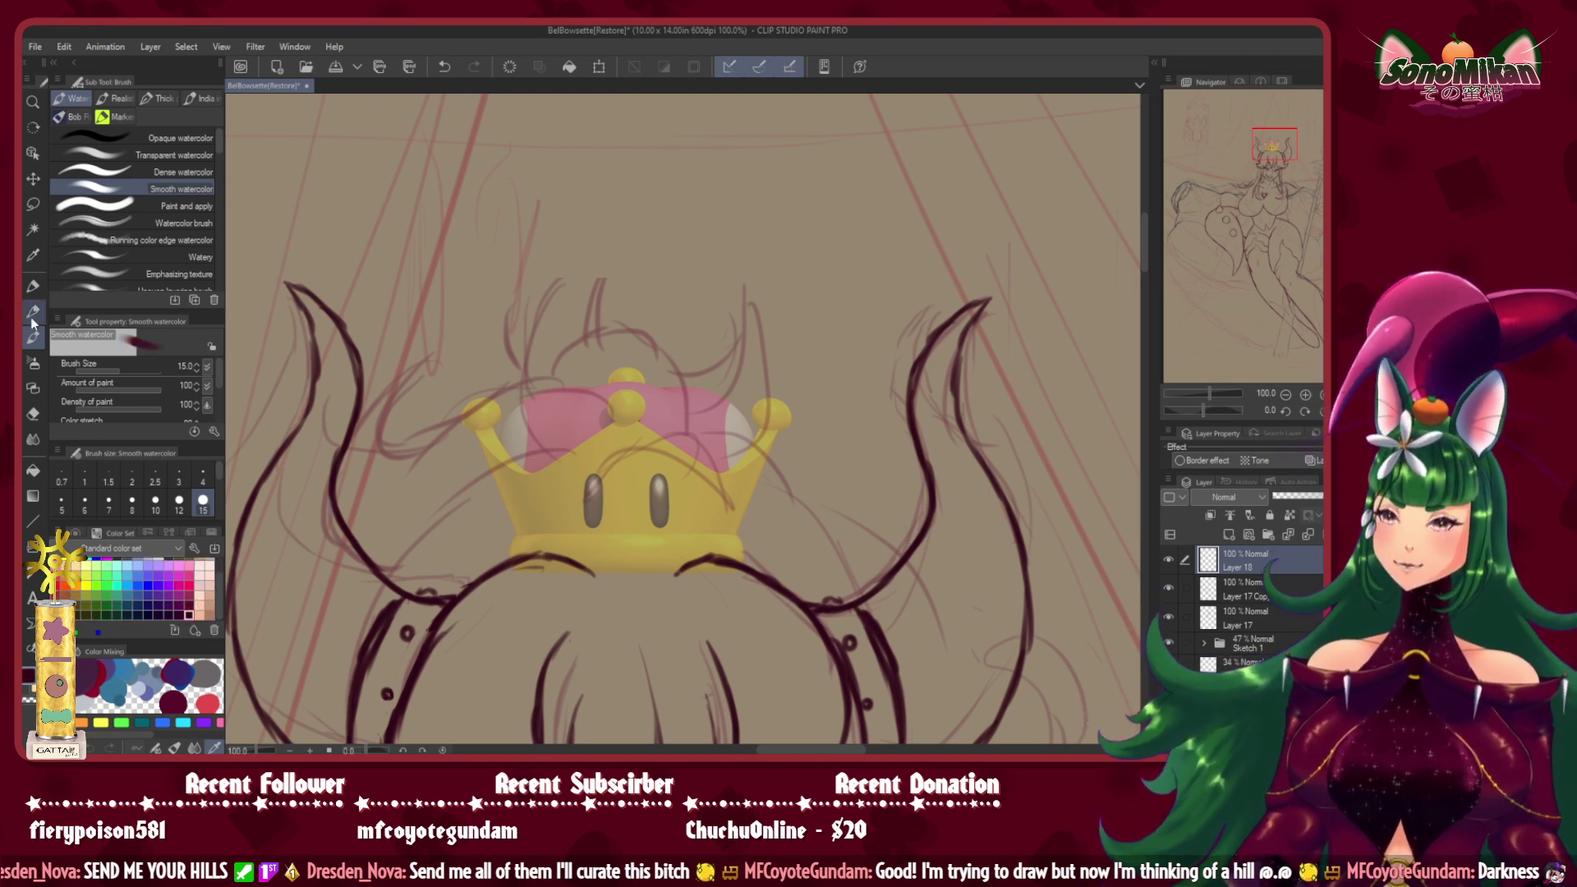
{"action": "left_click", "coordinate": [33, 312]}
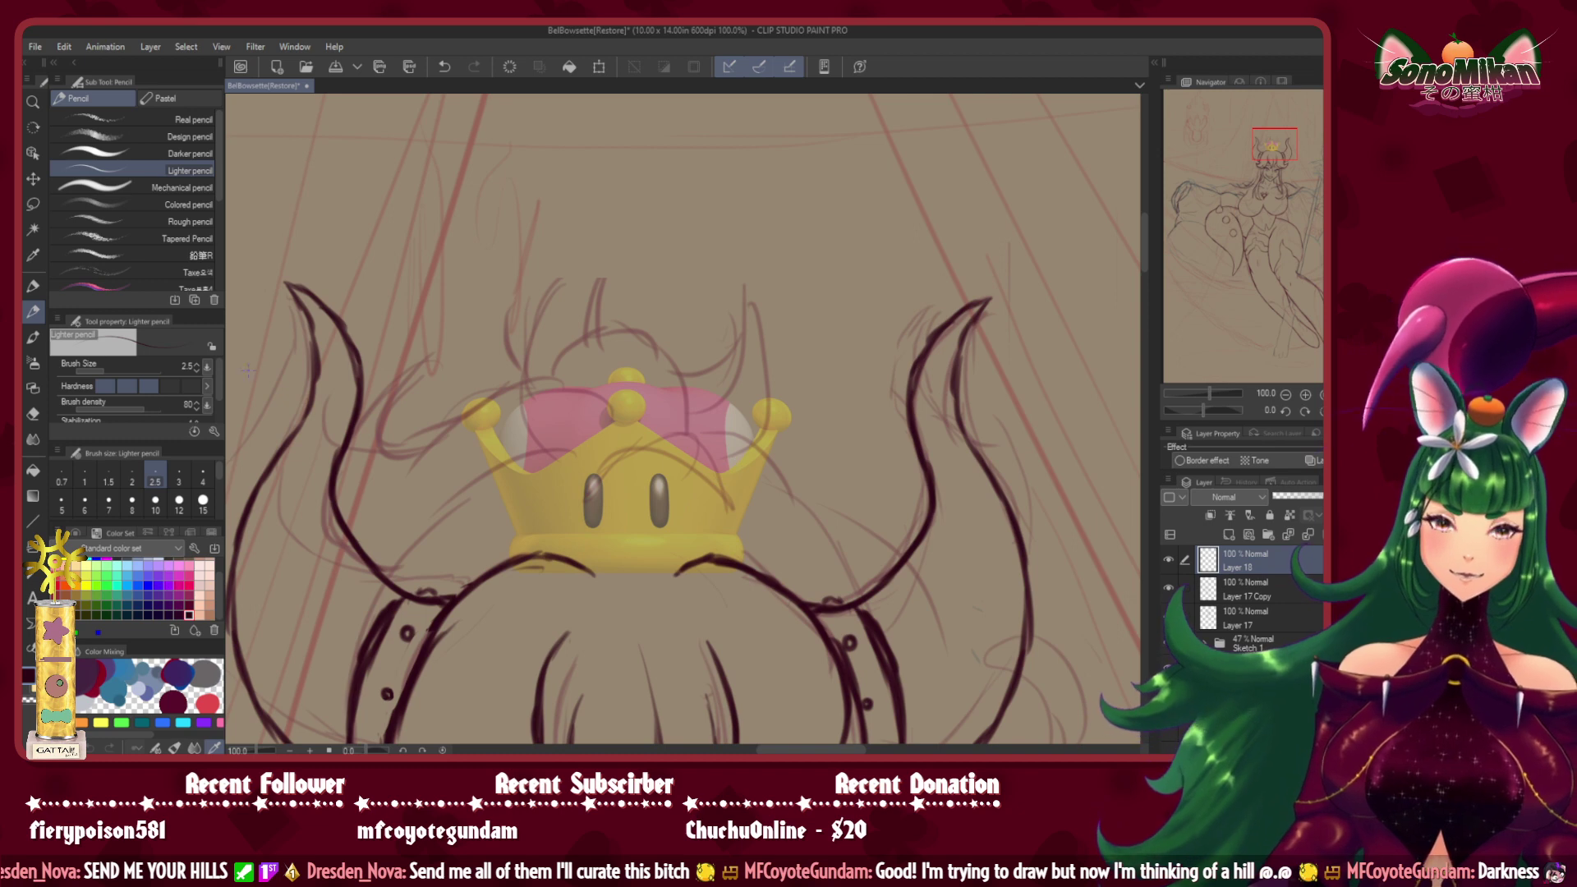
{"action": "left_click", "coordinate": [84, 502]}
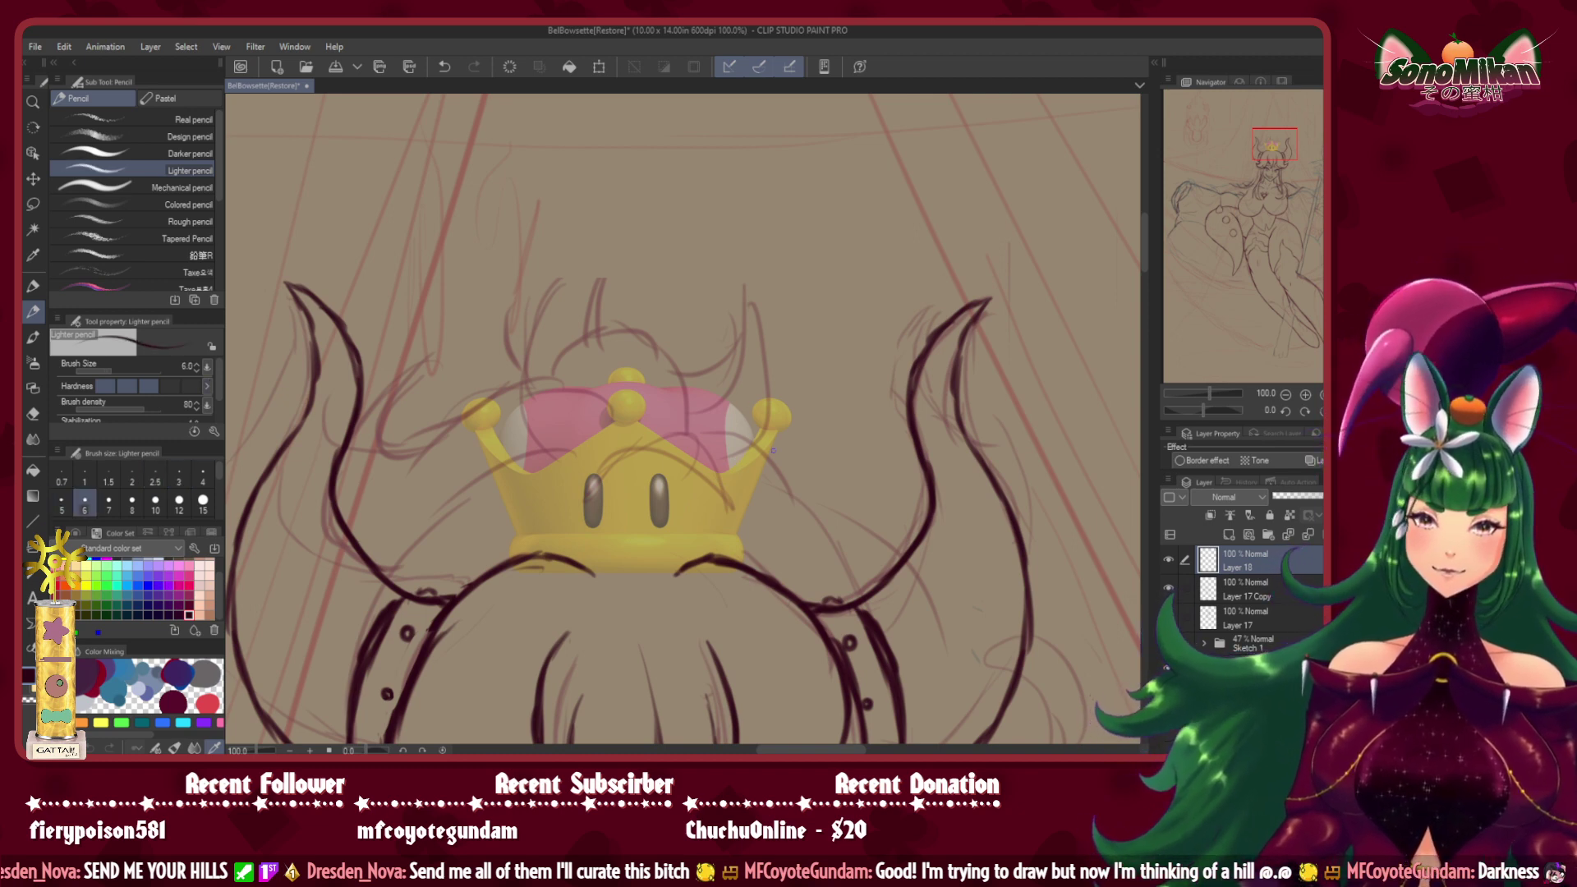
{"action": "key", "text": "bracketright"}
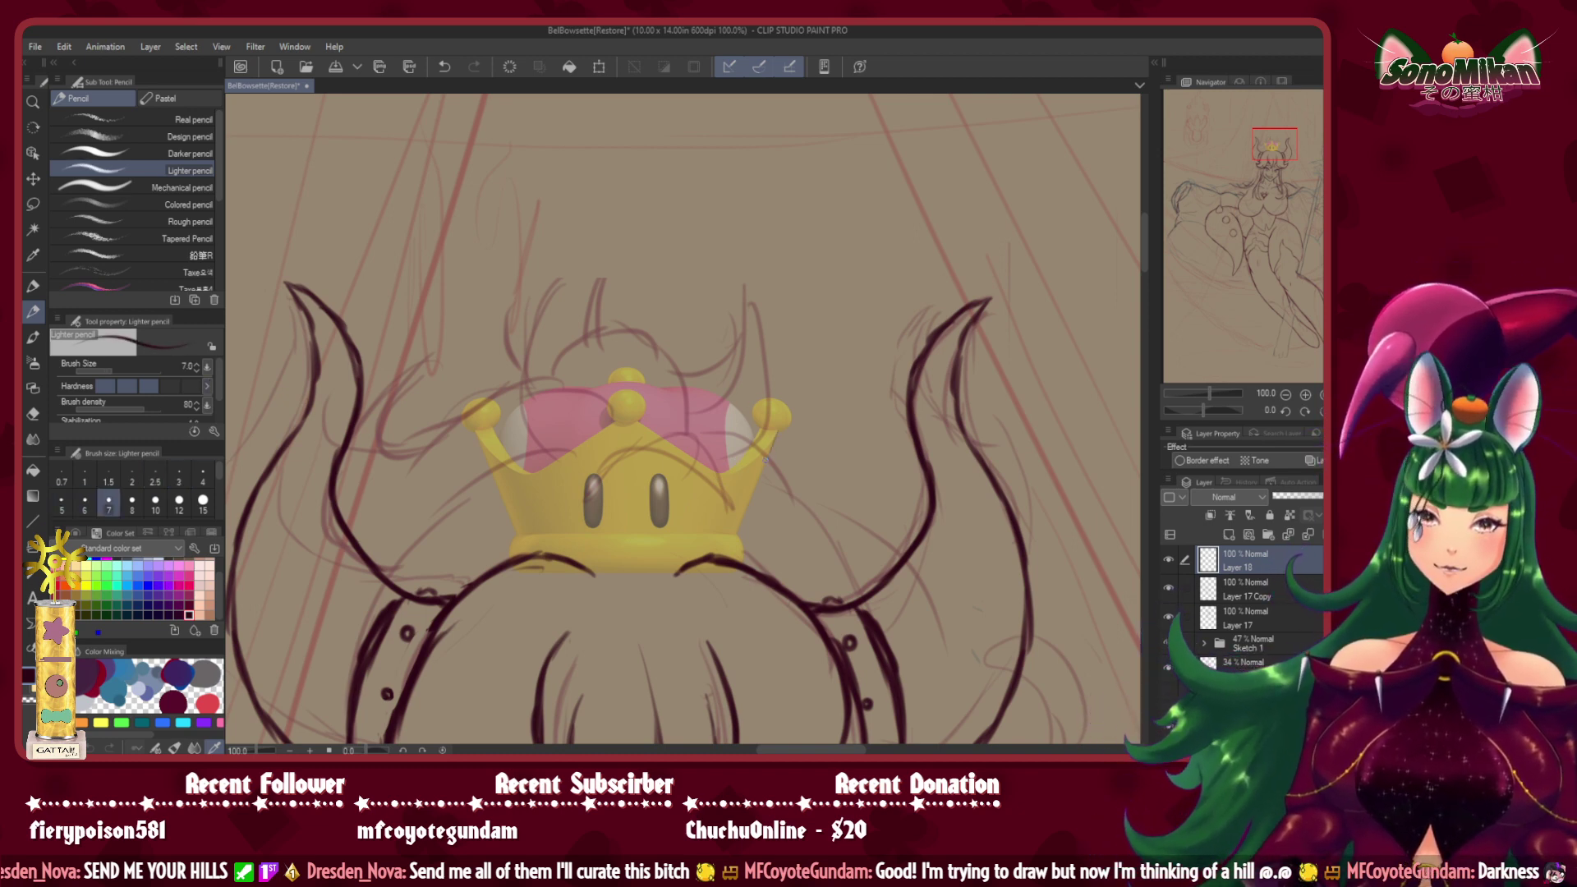
{"action": "left_click_drag", "start_coordinate": [778, 431], "coordinate": [736, 532]}
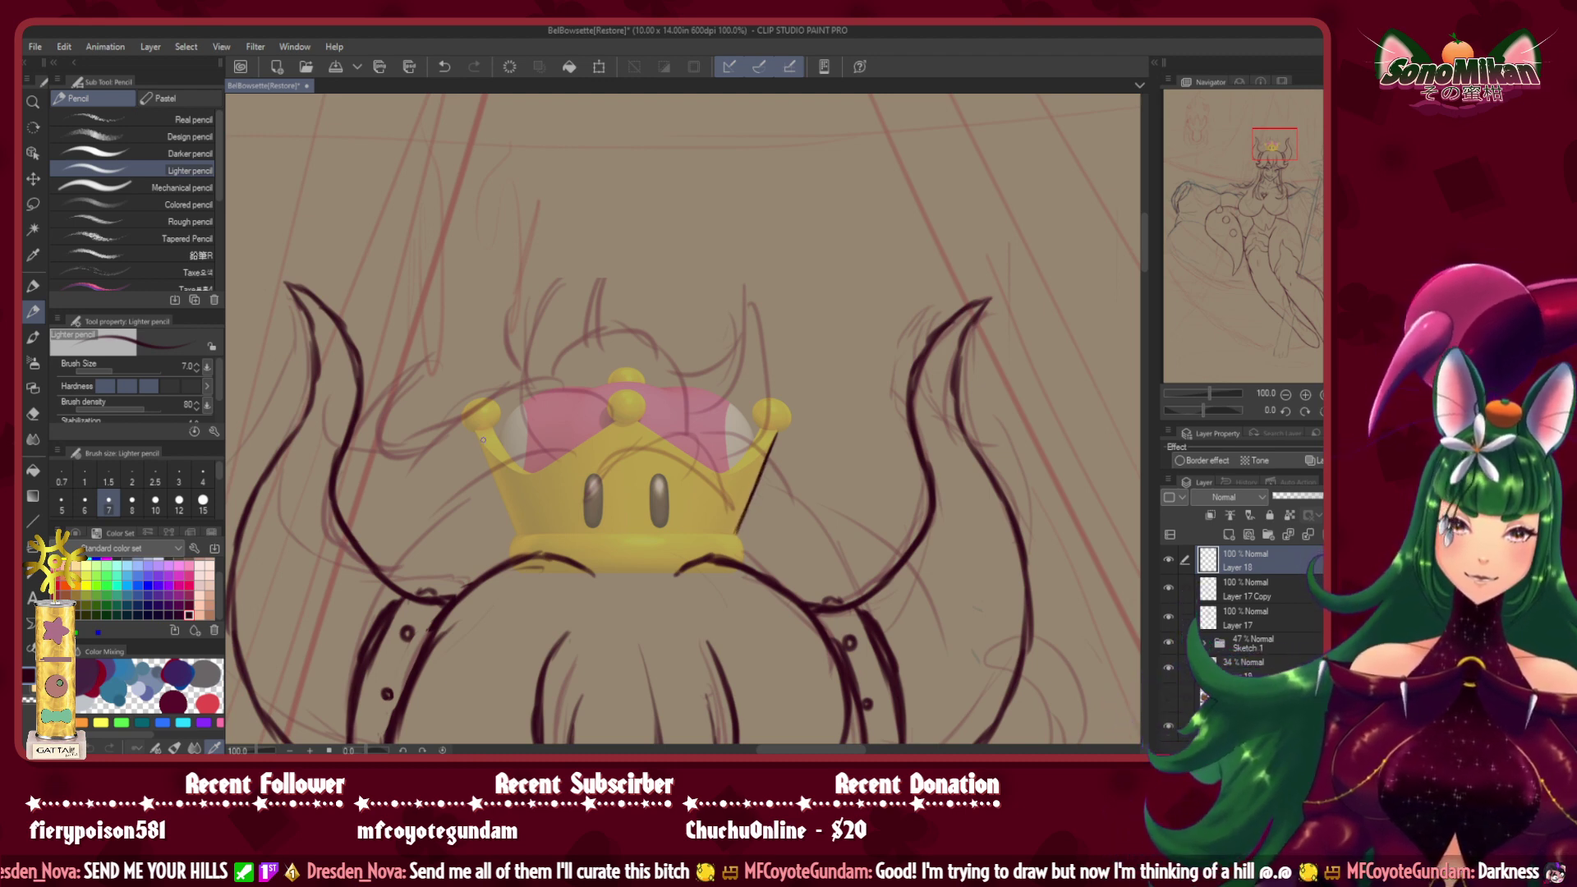
{"action": "left_click_drag", "start_coordinate": [476, 431], "coordinate": [513, 534]}
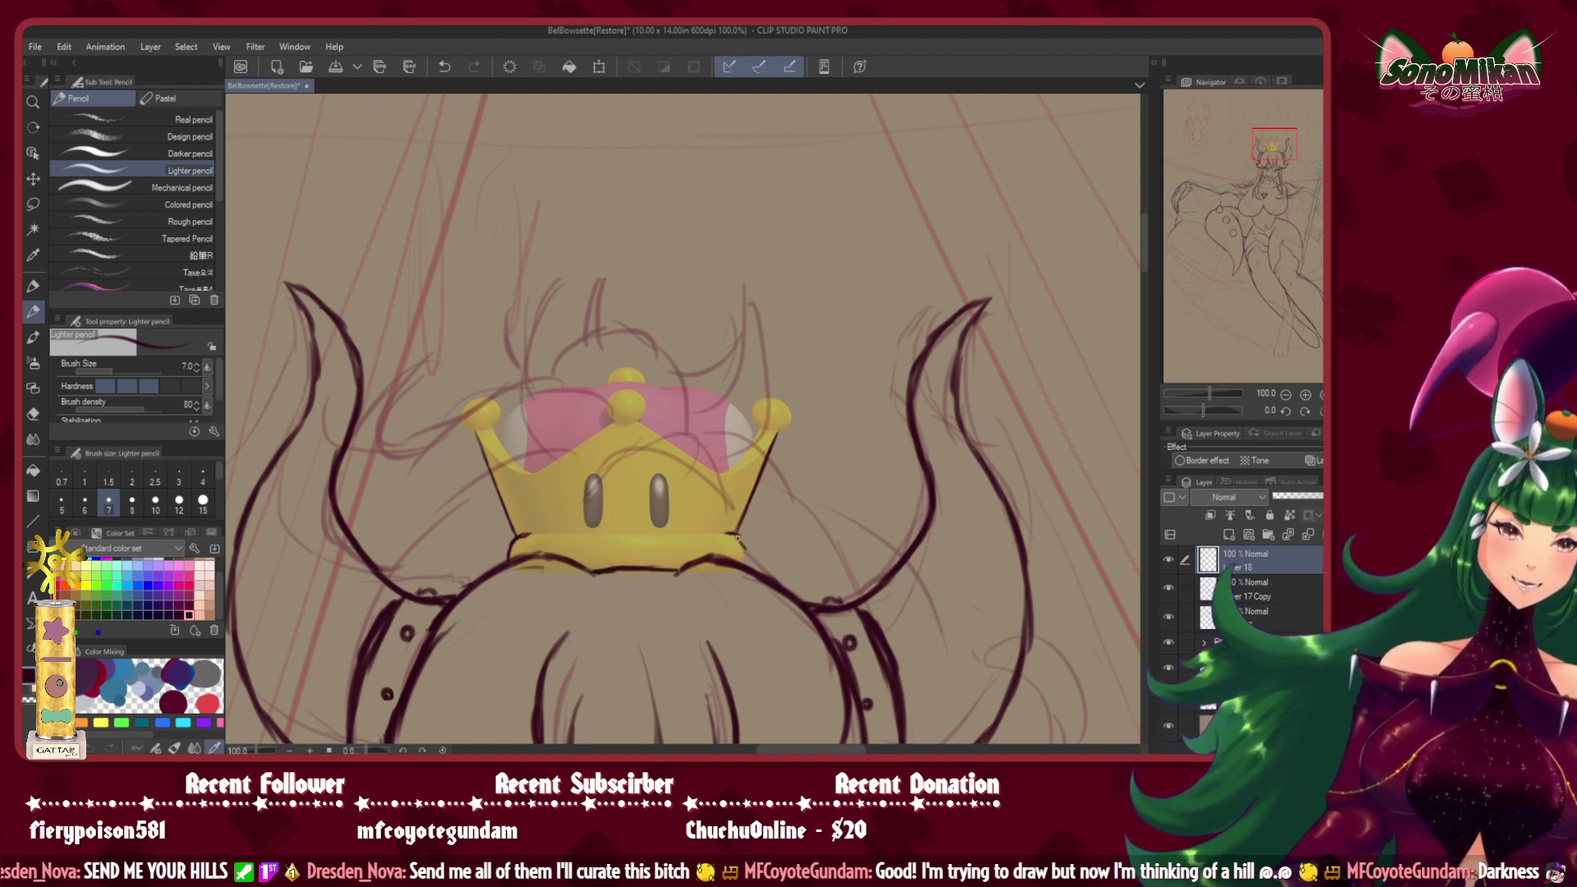
{"action": "mouse_move", "coordinate": [737, 534]}
{"action": "left_mouse_down"}
{"action": "mouse_move", "coordinate": [673, 532]}
{"action": "mouse_move", "coordinate": [737, 536]}
{"action": "mouse_move", "coordinate": [629, 527]}
{"action": "mouse_move", "coordinate": [678, 532]}
{"action": "mouse_move", "coordinate": [521, 534]}
{"action": "left_mouse_up"}
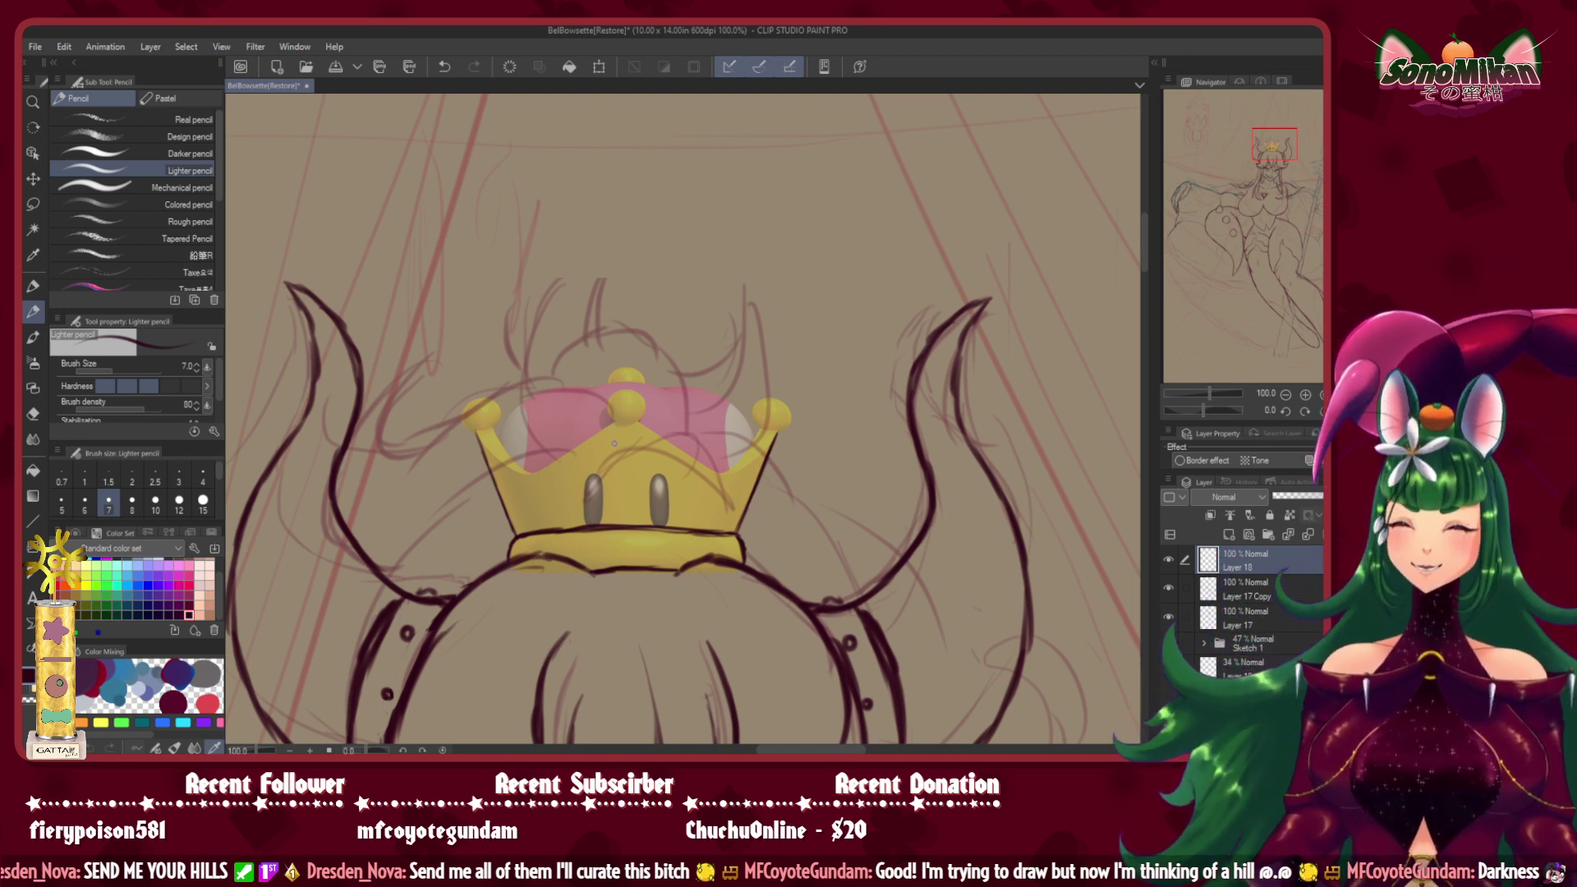
Draw the front slope from the crown's centre ball, rotate the canvas 40 degrees to line the left prong's inner edge, and reset the rotation.
{"action": "left_click_drag", "start_coordinate": [612, 423], "coordinate": [524, 476]}
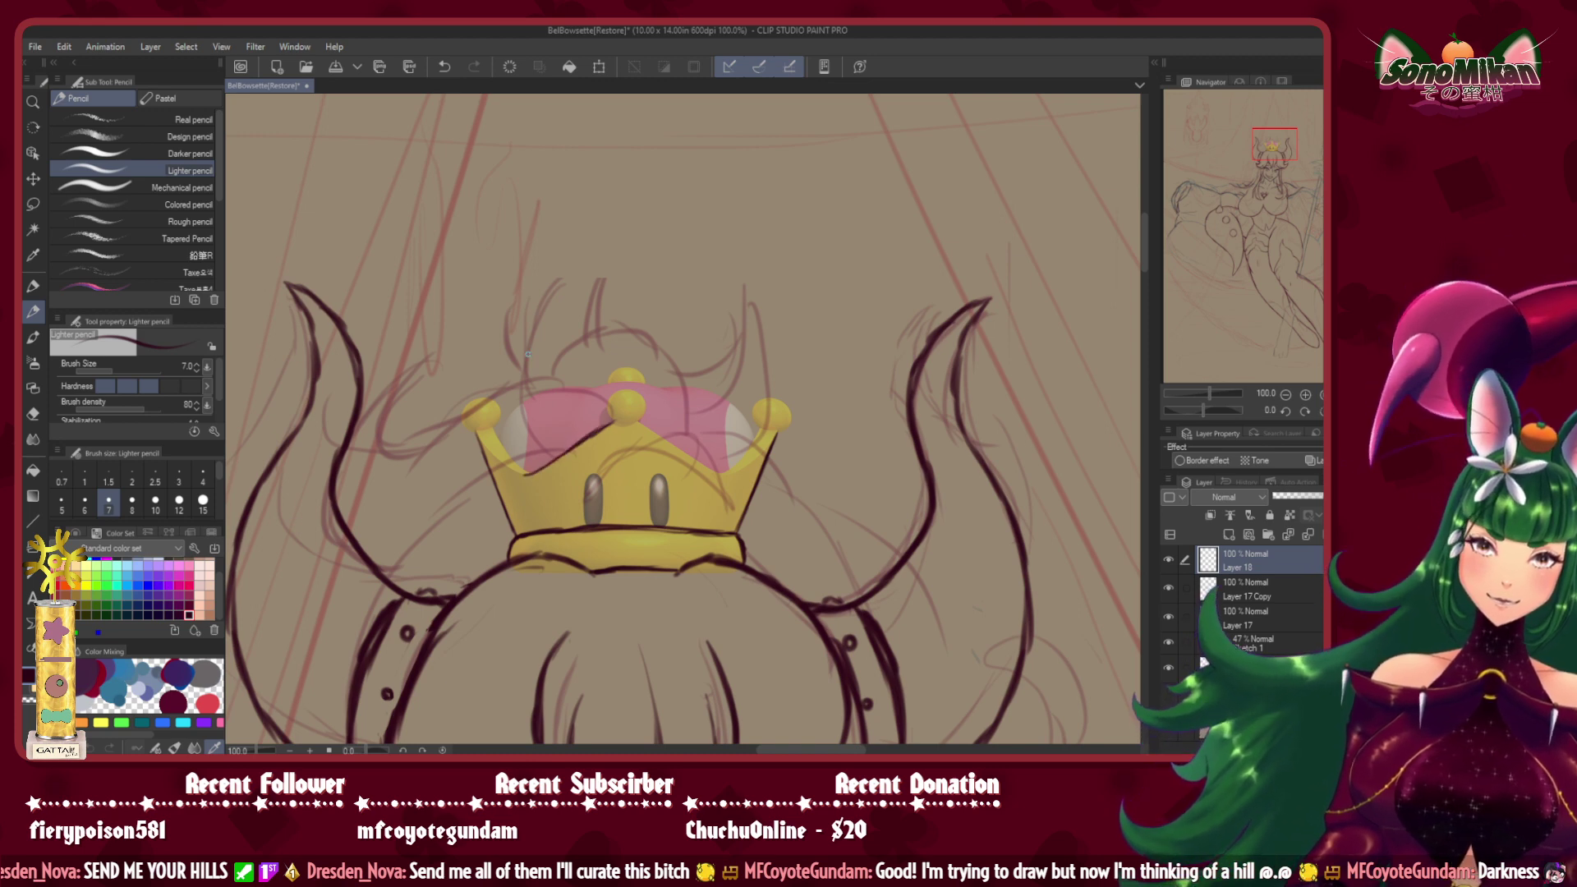
{"action": "key", "text": "asciicircum"}
{"action": "key", "text": "asciicircum"}
{"action": "key", "text": "asciicircum"}
{"action": "key", "text": "asciicircum"}
{"action": "key", "text": "asciicircum"}
{"action": "key", "text": "asciicircum"}
{"action": "key", "text": "asciicircum"}
{"action": "key", "text": "asciicircum"}
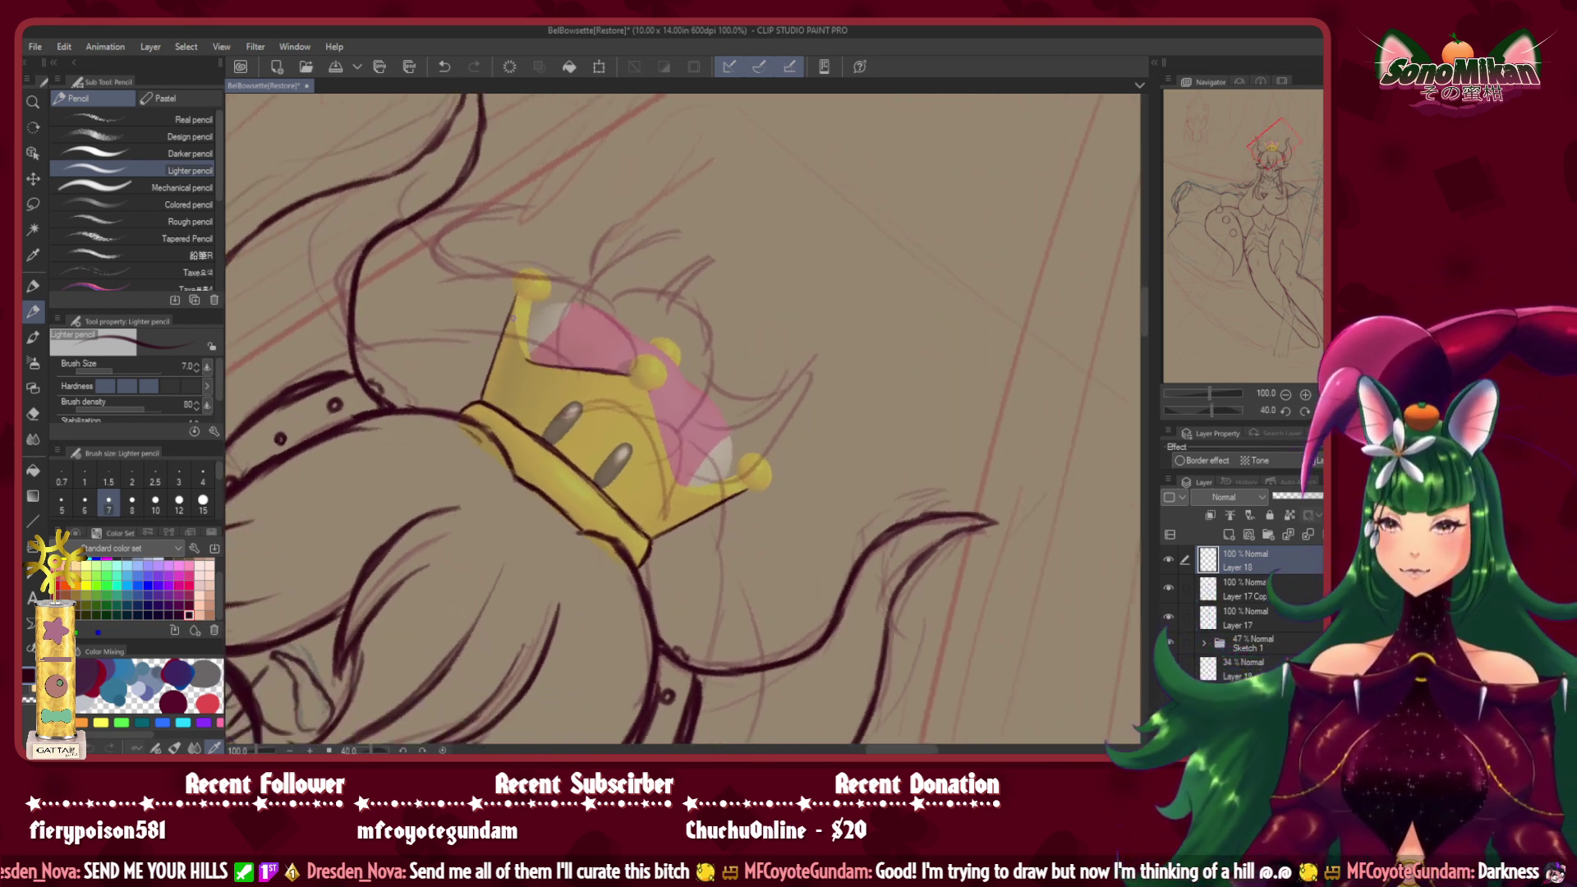
{"action": "left_click_drag", "start_coordinate": [516, 312], "coordinate": [525, 359]}
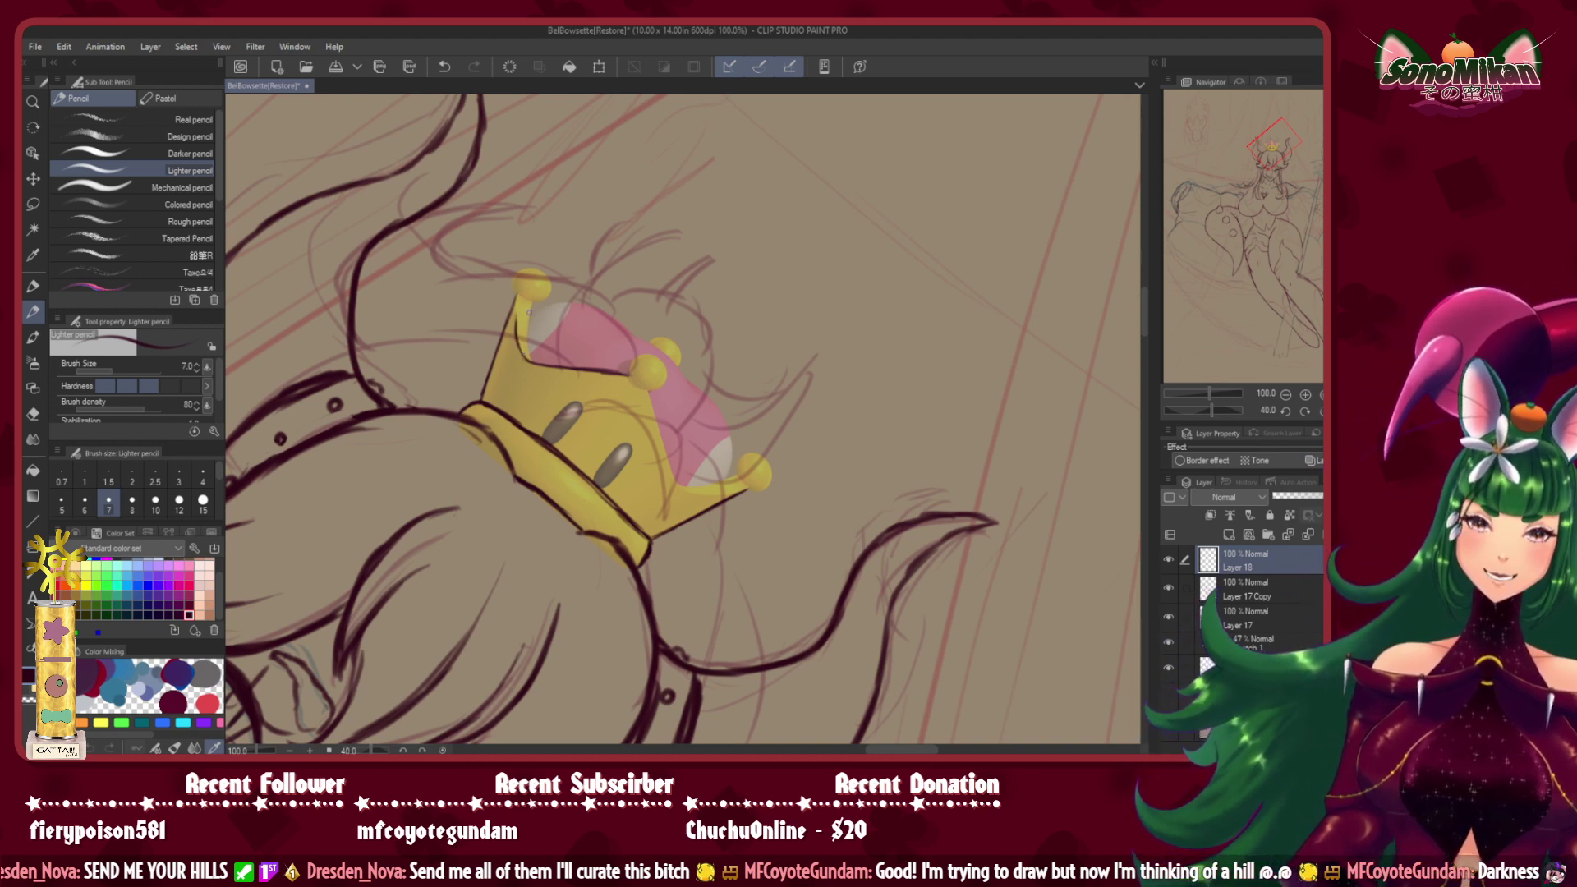
{"action": "left_click_drag", "start_coordinate": [531, 320], "coordinate": [537, 361]}
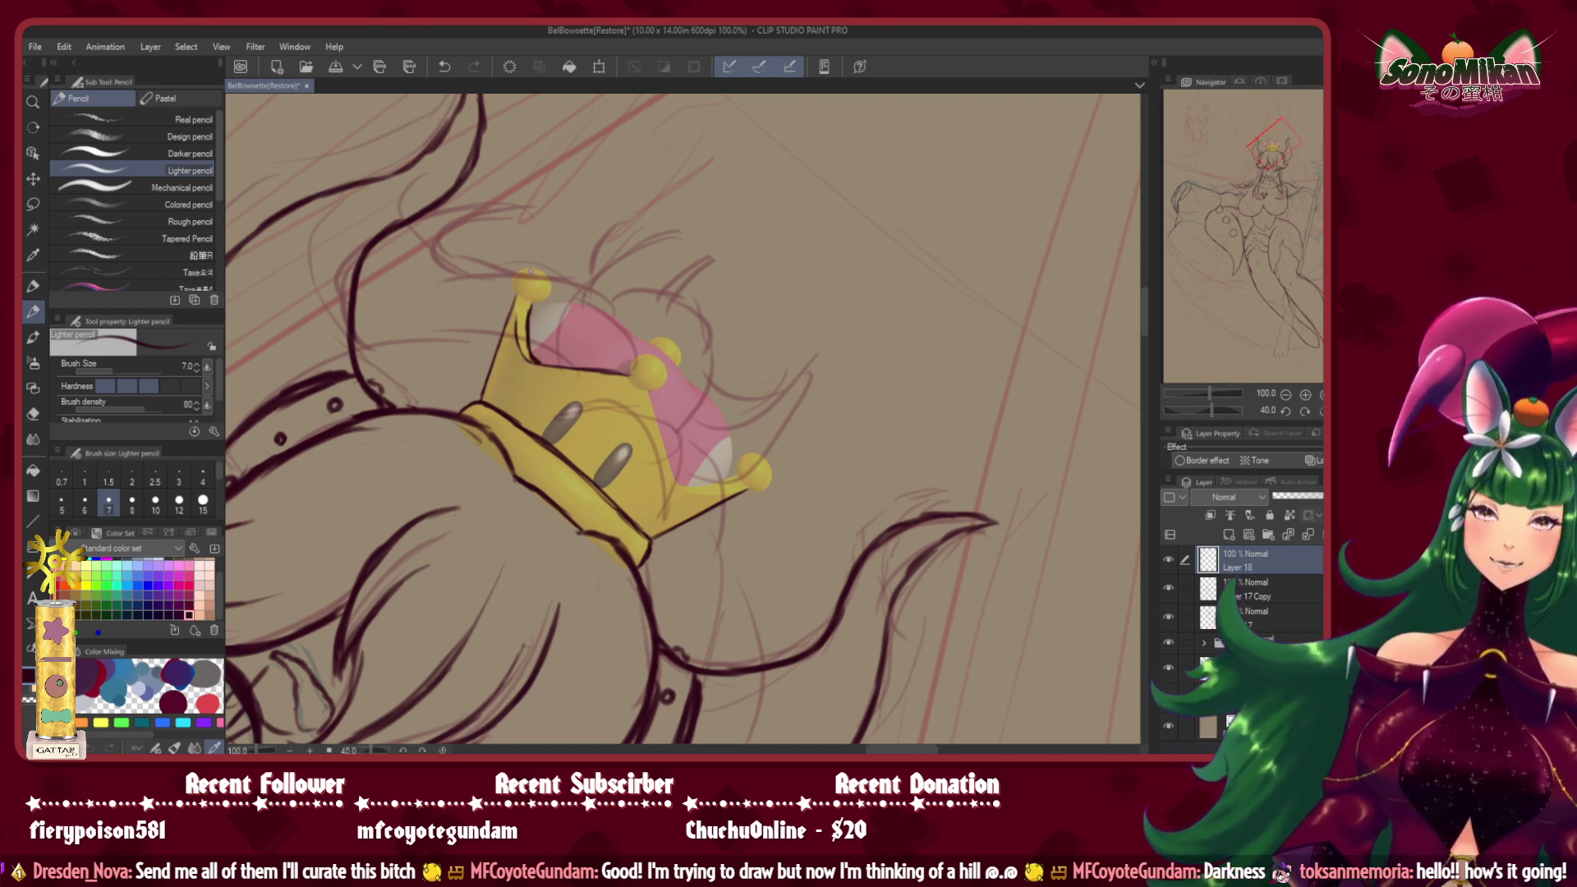
{"action": "key", "text": "ctrl+at"}
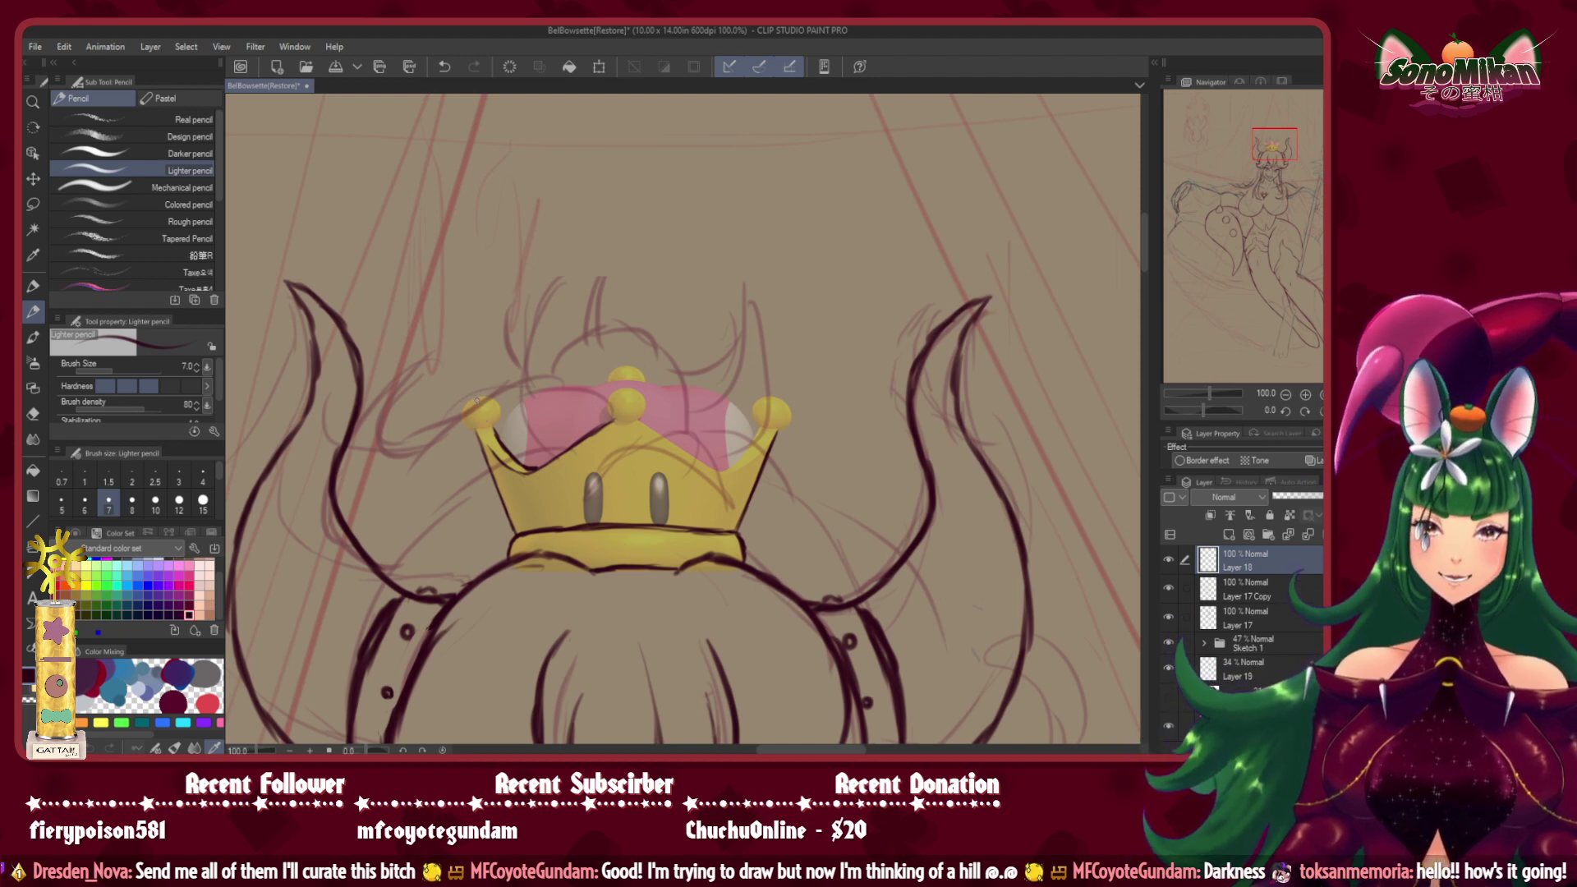
Outline the ball on the crown's left prong and the front centre ball, rotating the canvas to -55 degrees for the latter.
{"action": "mouse_move", "coordinate": [479, 398]}
{"action": "left_mouse_down"}
{"action": "mouse_move", "coordinate": [463, 420]}
{"action": "mouse_move", "coordinate": [495, 412]}
{"action": "mouse_move", "coordinate": [472, 427]}
{"action": "left_mouse_up"}
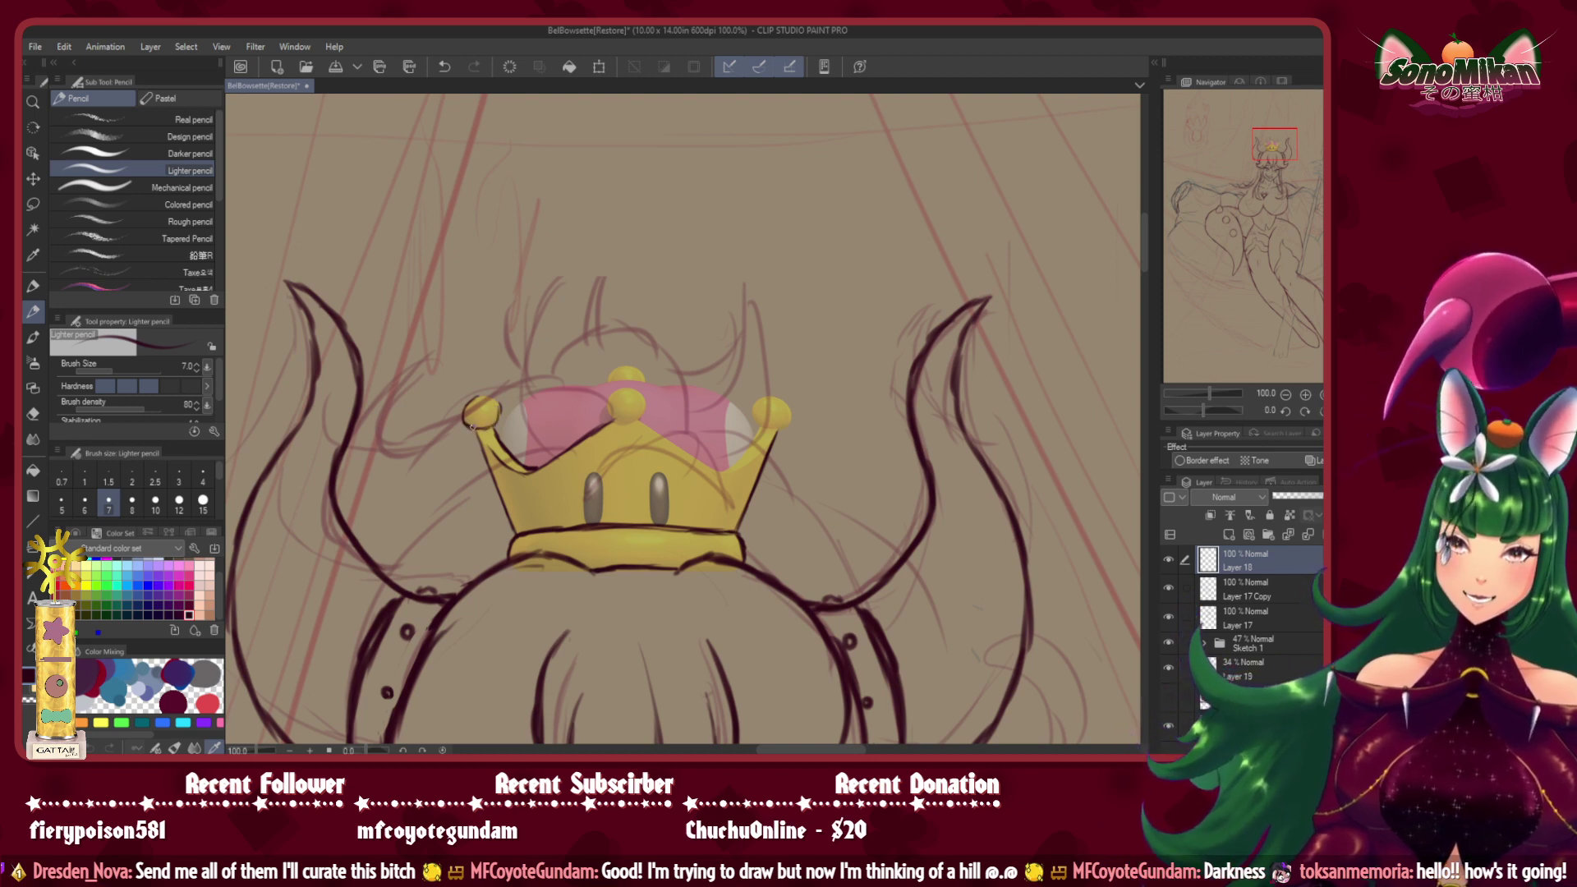
{"action": "key", "text": "minus"}
{"action": "key", "text": "minus"}
{"action": "key", "text": "minus"}
{"action": "key", "text": "minus"}
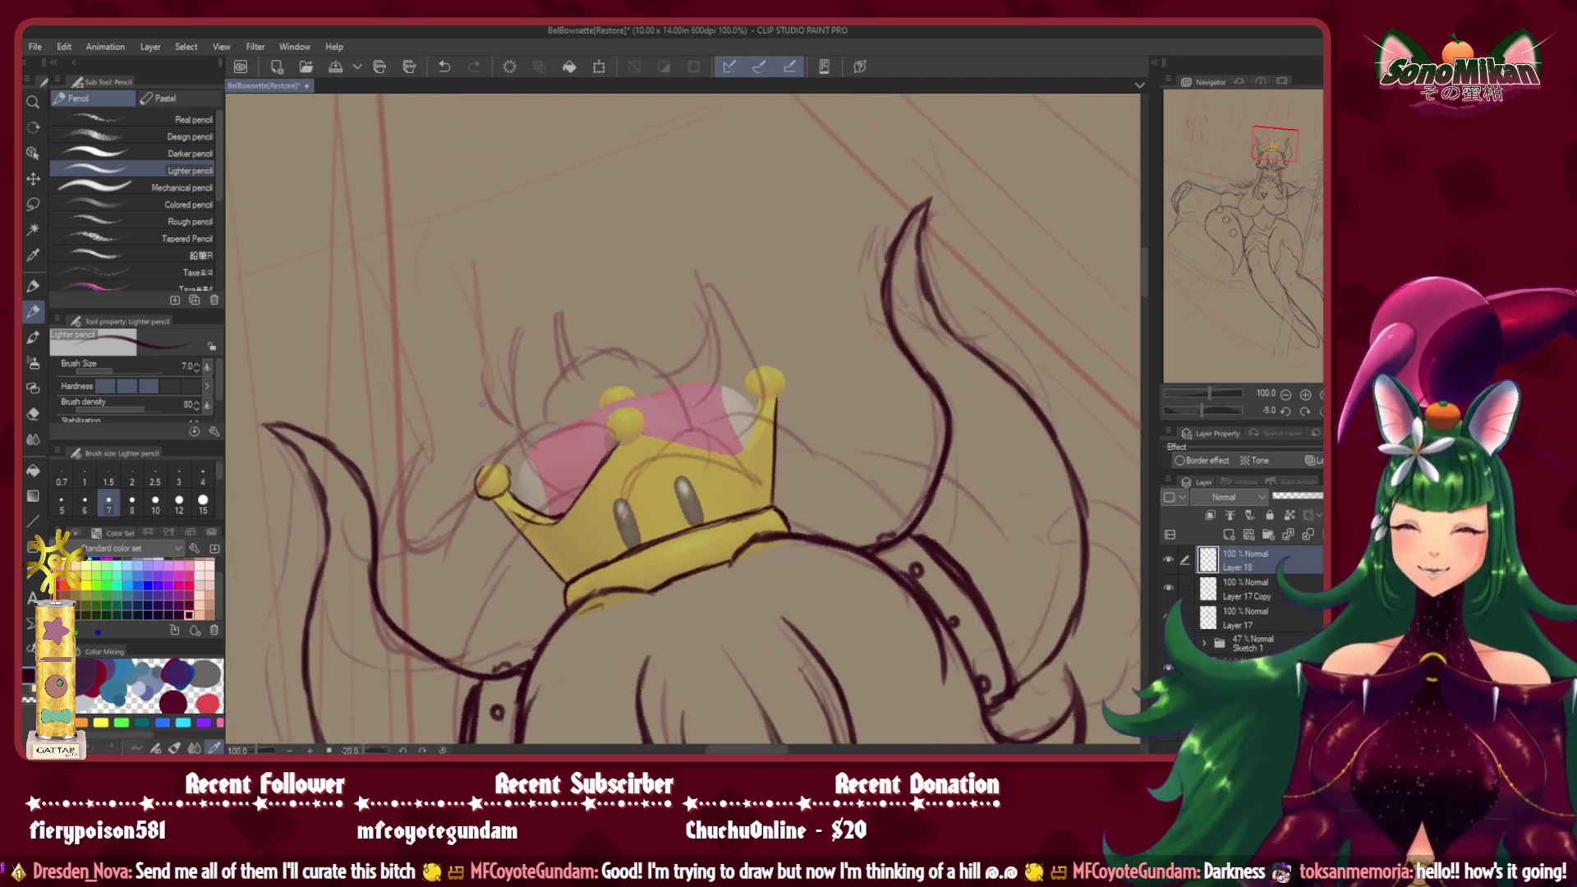
{"action": "key", "text": "minus"}
{"action": "key", "text": "minus"}
{"action": "key", "text": "minus"}
{"action": "key", "text": "minus"}
{"action": "key", "text": "minus"}
{"action": "key", "text": "minus"}
{"action": "key", "text": "minus"}
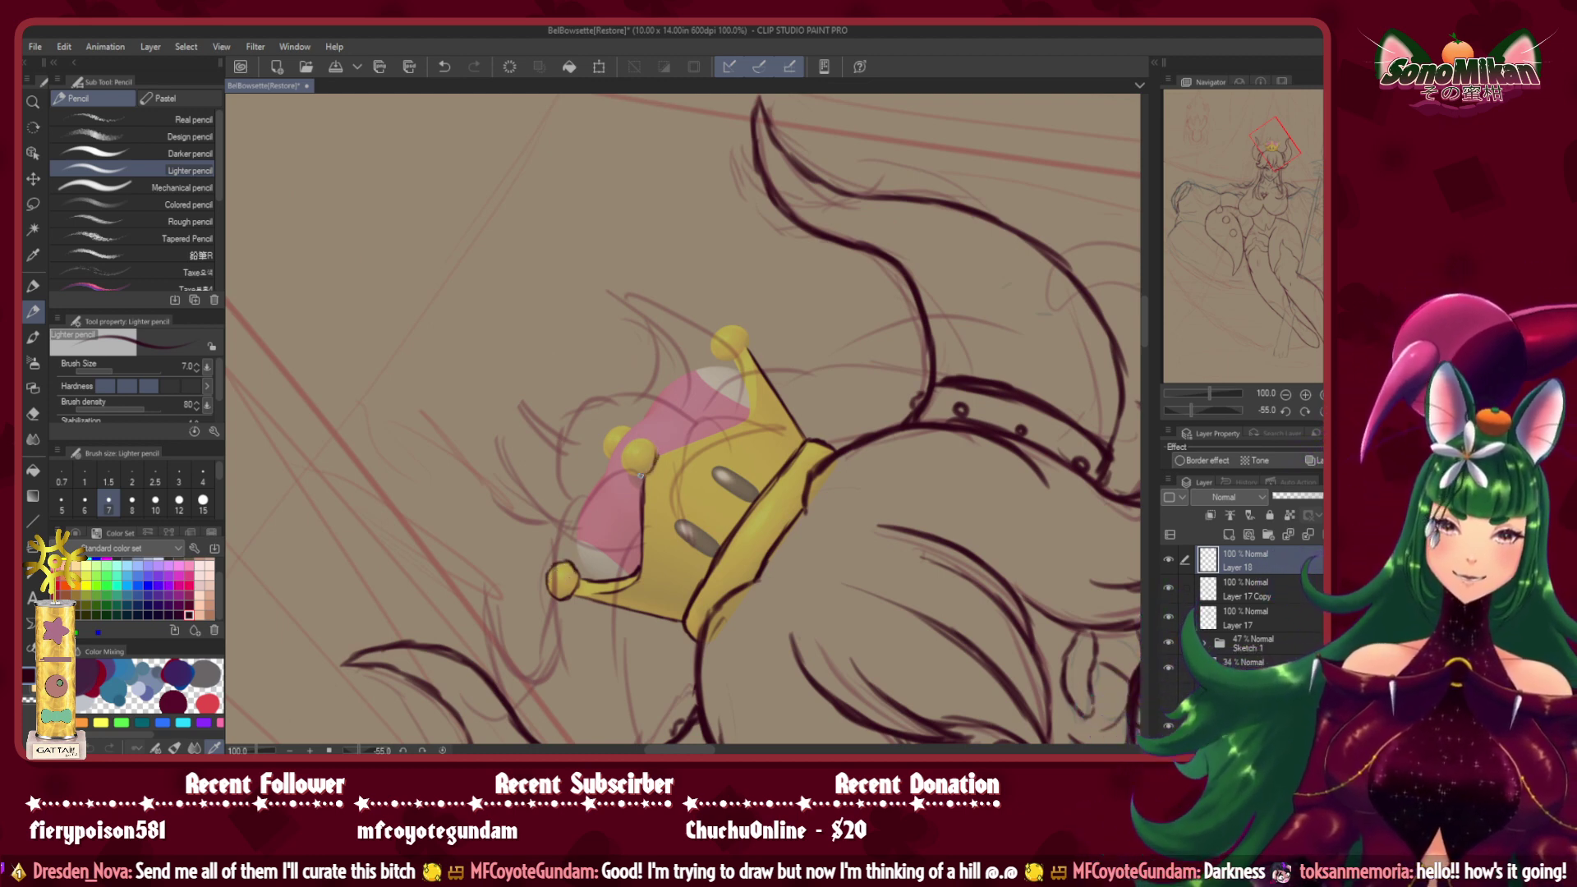
{"action": "left_click_drag", "start_coordinate": [634, 444], "coordinate": [625, 474]}
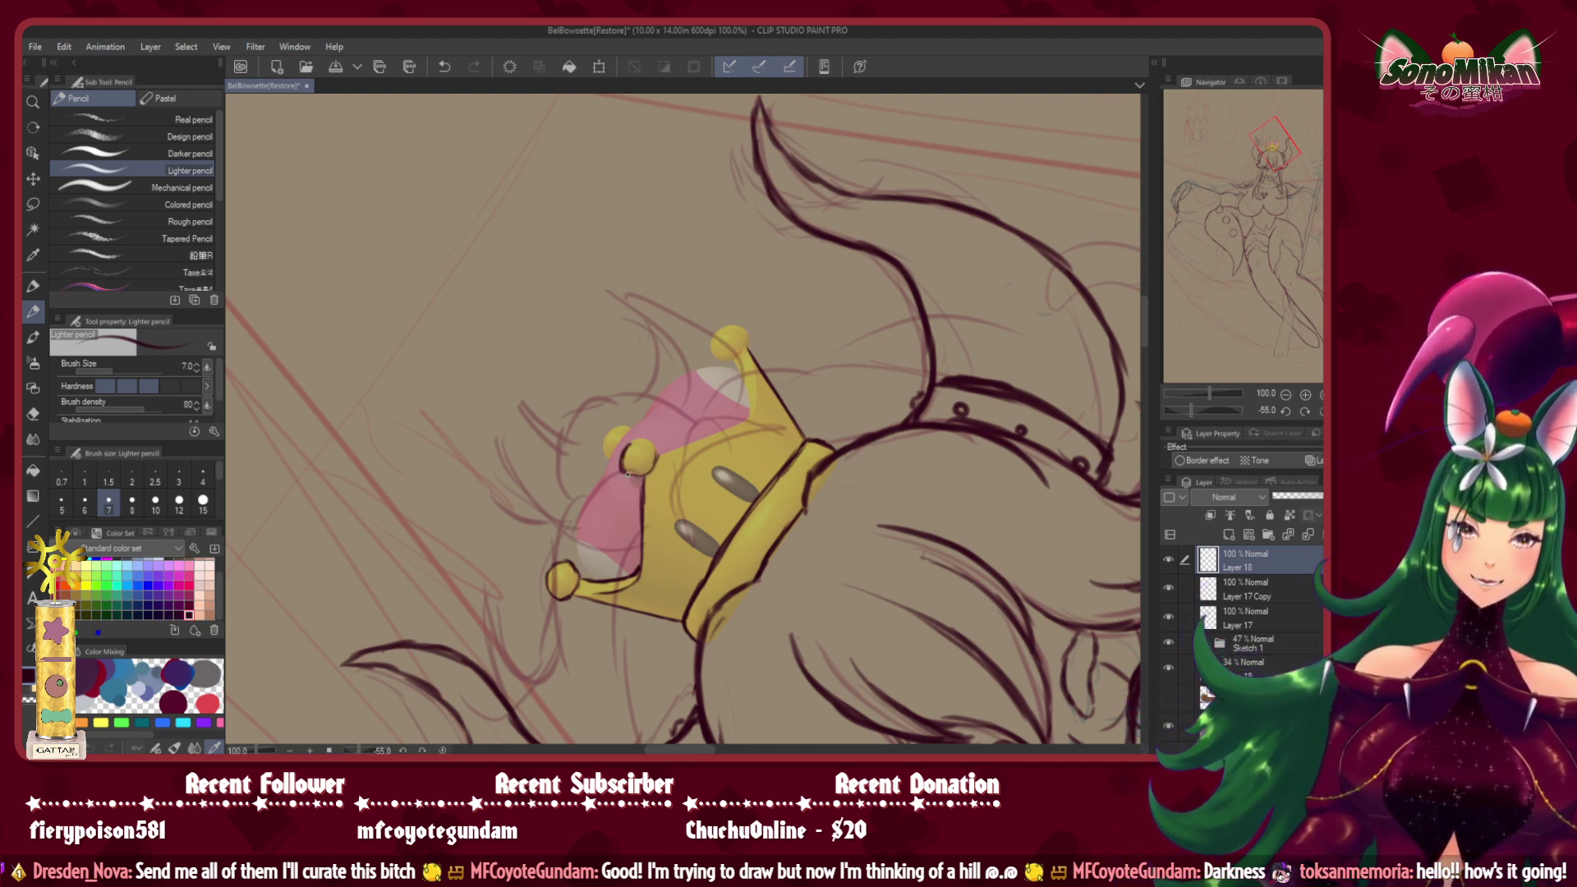
{"action": "left_click_drag", "start_coordinate": [646, 443], "coordinate": [655, 462]}
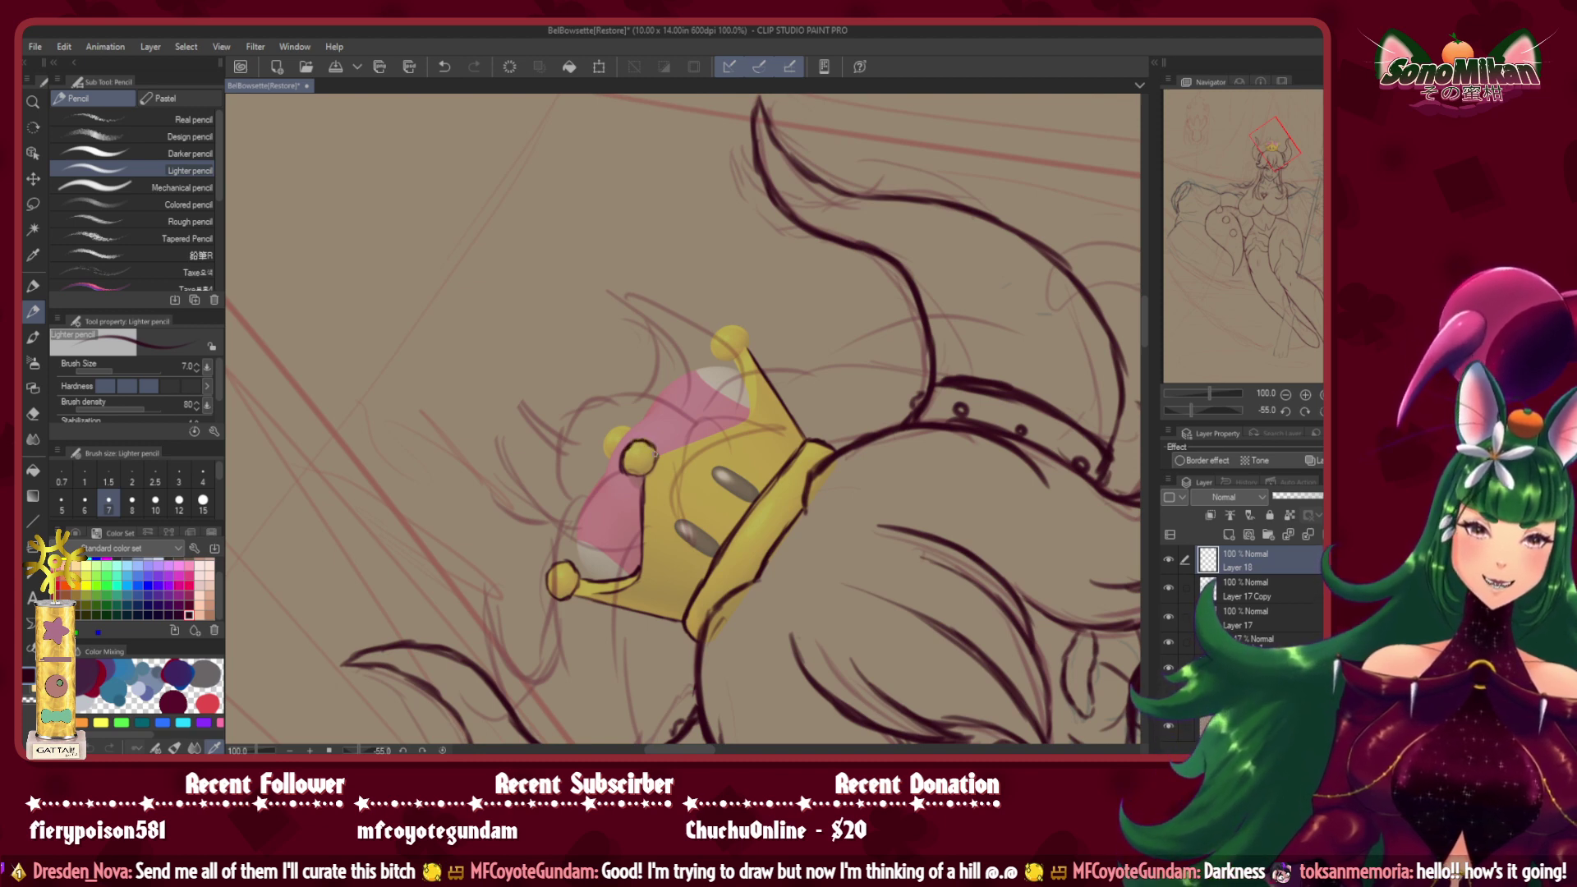
{"action": "key", "text": "ctrl+at"}
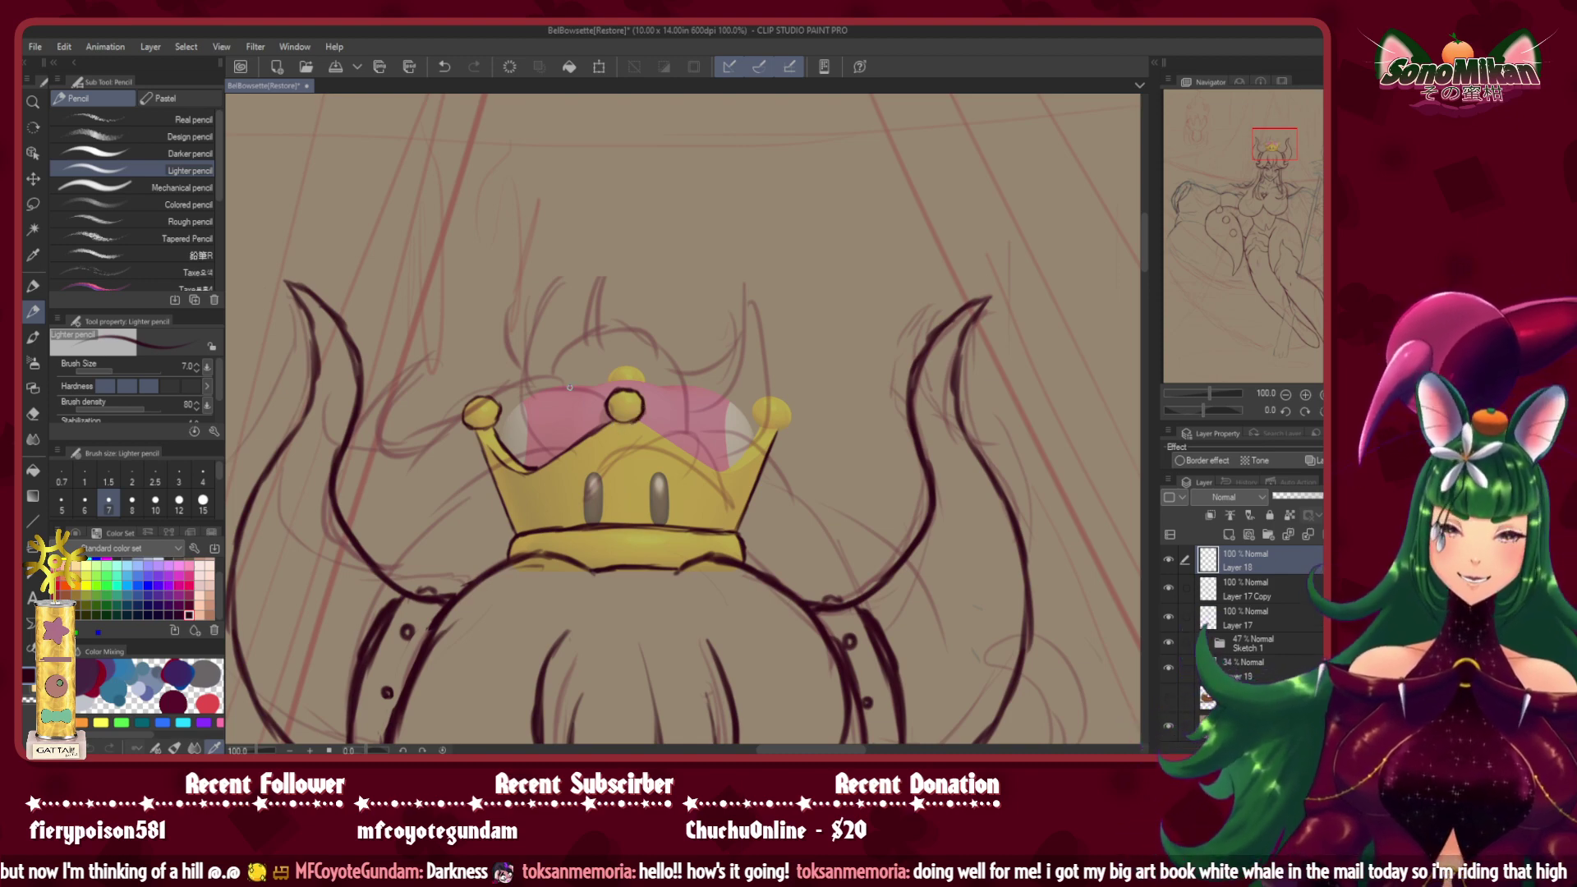
Rotate the canvas past 110 degrees, line the front slope from the centre ball to the crown's right prong, and reset the rotation.
{"action": "key", "text": "asciicircum"}
{"action": "key", "text": "asciicircum"}
{"action": "key", "text": "asciicircum"}
{"action": "key", "text": "asciicircum"}
{"action": "key", "text": "asciicircum"}
{"action": "key", "text": "asciicircum"}
{"action": "key", "text": "asciicircum"}
{"action": "key", "text": "asciicircum"}
{"action": "key", "text": "asciicircum"}
{"action": "key", "text": "asciicircum"}
{"action": "key", "text": "asciicircum"}
{"action": "key", "text": "asciicircum"}
{"action": "key", "text": "asciicircum"}
{"action": "key", "text": "asciicircum"}
{"action": "key", "text": "asciicircum"}
{"action": "key", "text": "asciicircum"}
{"action": "key", "text": "asciicircum"}
{"action": "key", "text": "asciicircum"}
{"action": "key", "text": "asciicircum"}
{"action": "key", "text": "asciicircum"}
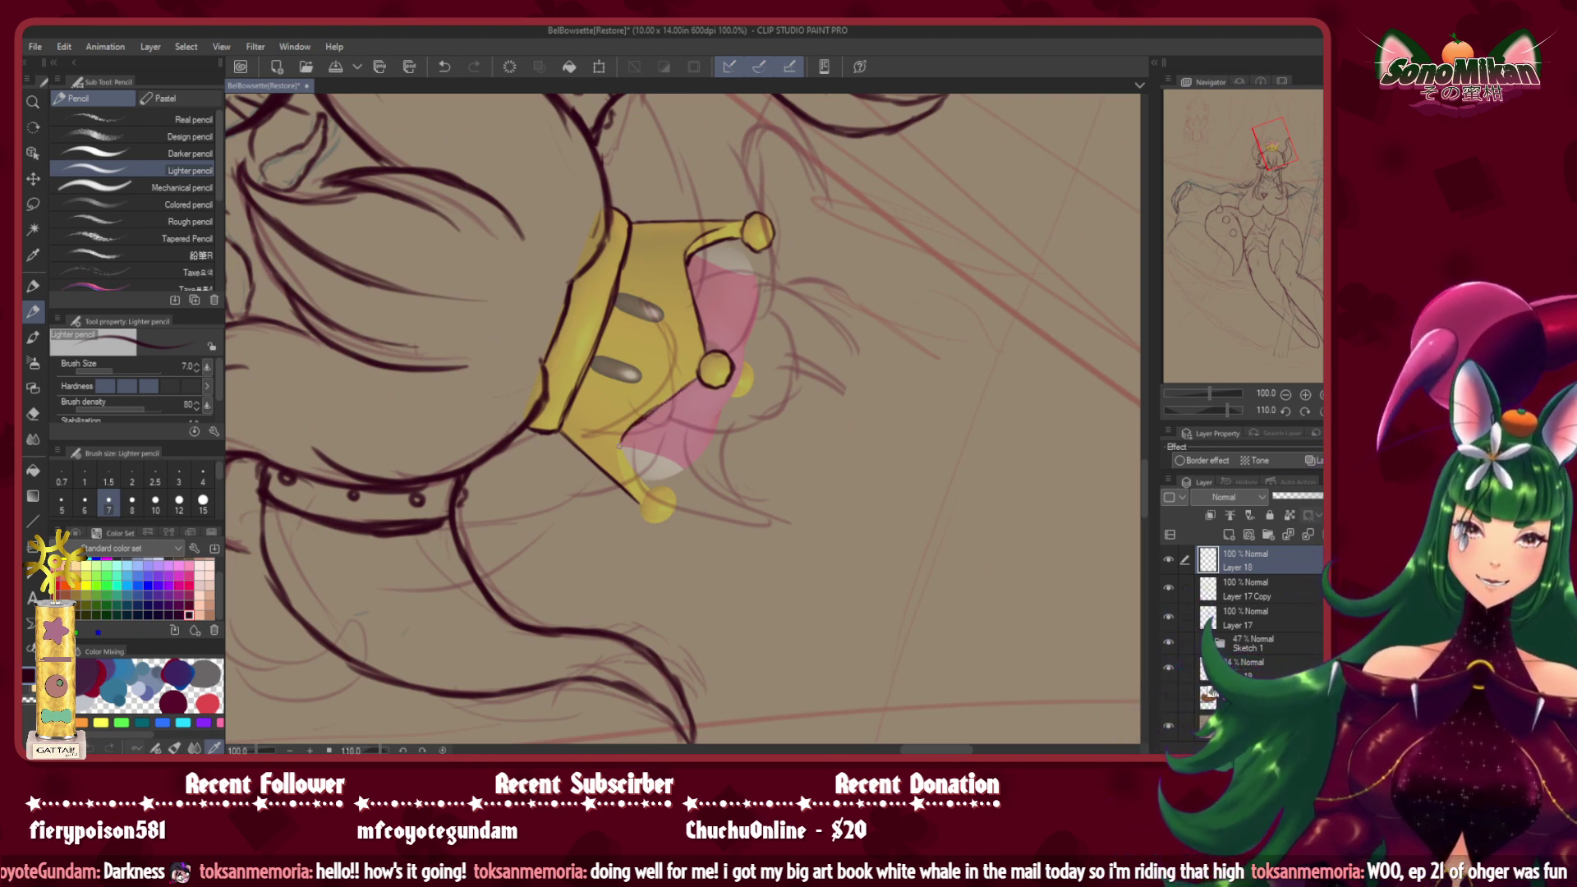
{"action": "mouse_move", "coordinate": [641, 441]}
{"action": "left_mouse_down"}
{"action": "mouse_move", "coordinate": [608, 439]}
{"action": "mouse_move", "coordinate": [609, 466]}
{"action": "left_mouse_up"}
{"action": "key", "text": "ctrl+at"}
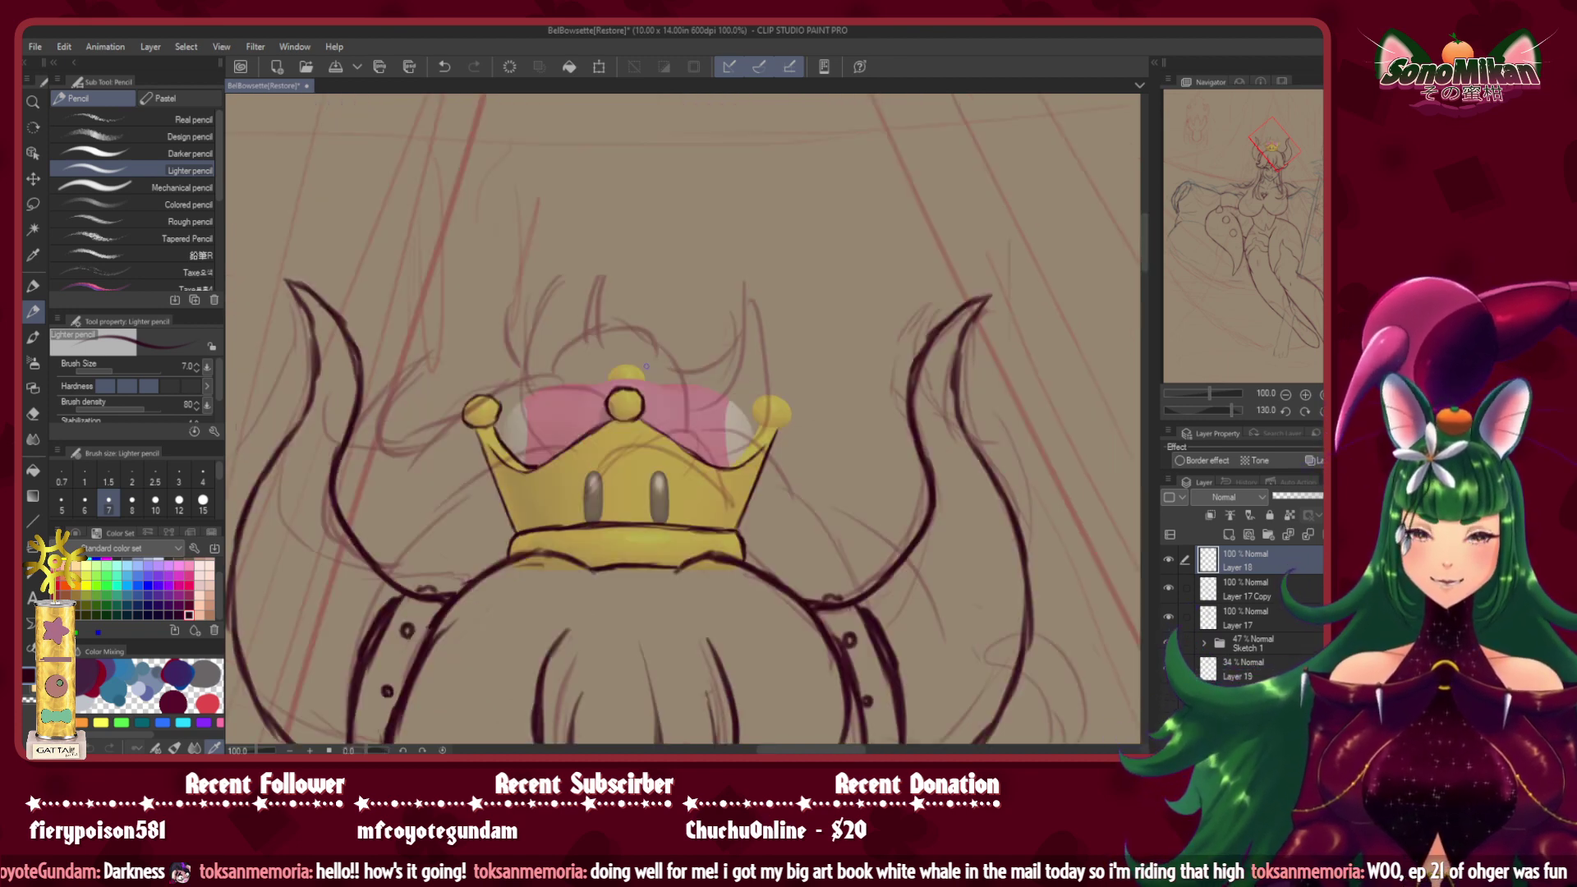
With the canvas rotated -25 degrees, line the right prong's inner edge, outline its ball, and reset the rotation.
{"action": "key", "text": "minus"}
{"action": "key", "text": "minus"}
{"action": "key", "text": "minus"}
{"action": "key", "text": "minus"}
{"action": "key", "text": "minus"}
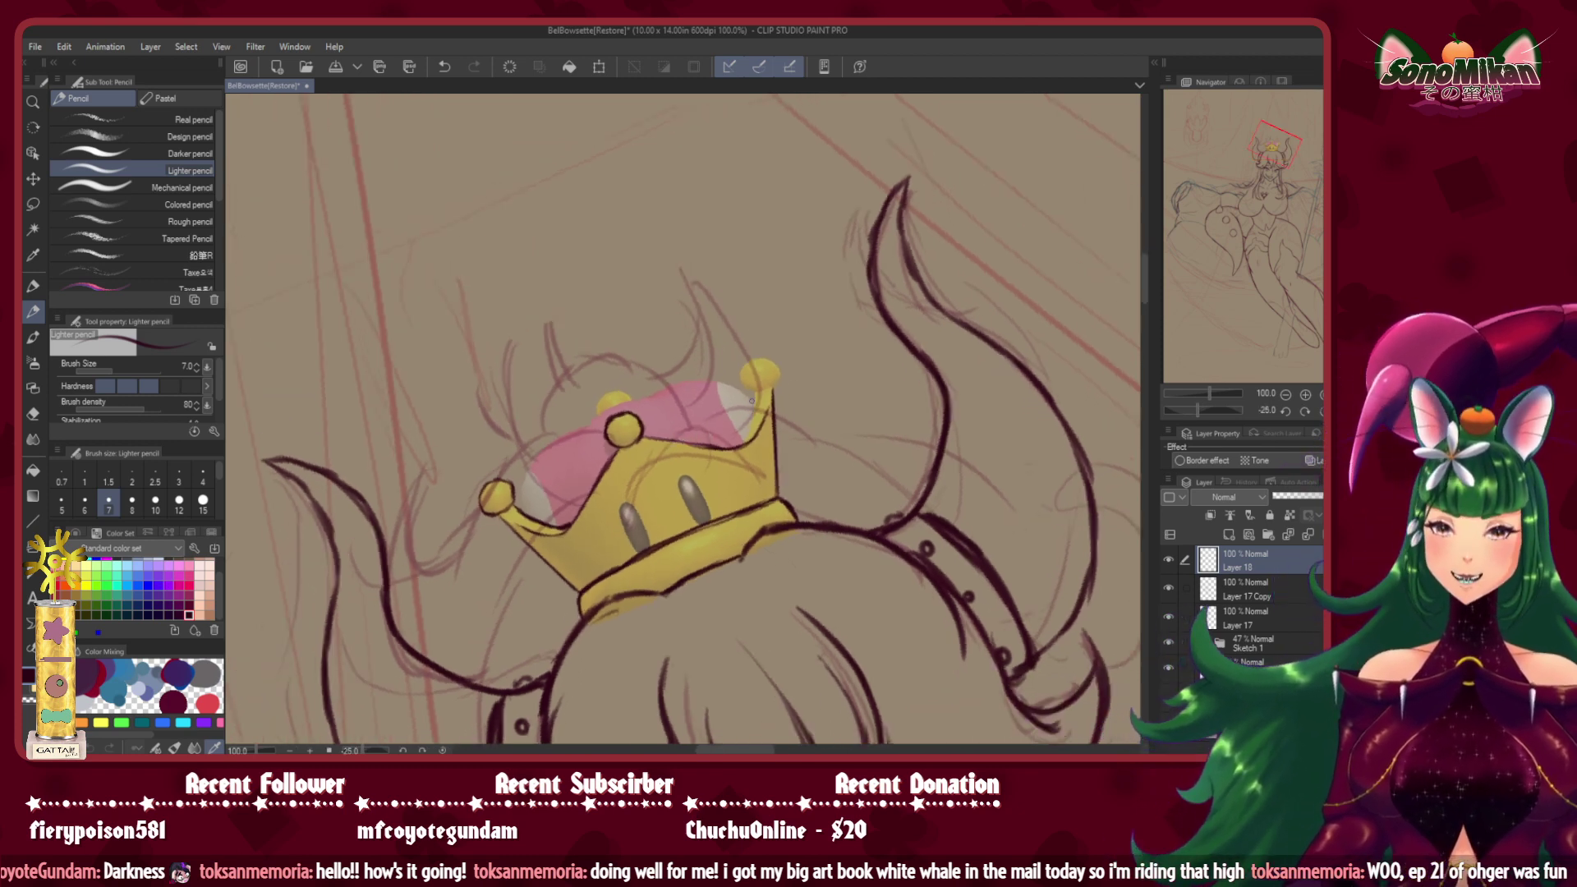
{"action": "left_click_drag", "start_coordinate": [756, 395], "coordinate": [739, 442]}
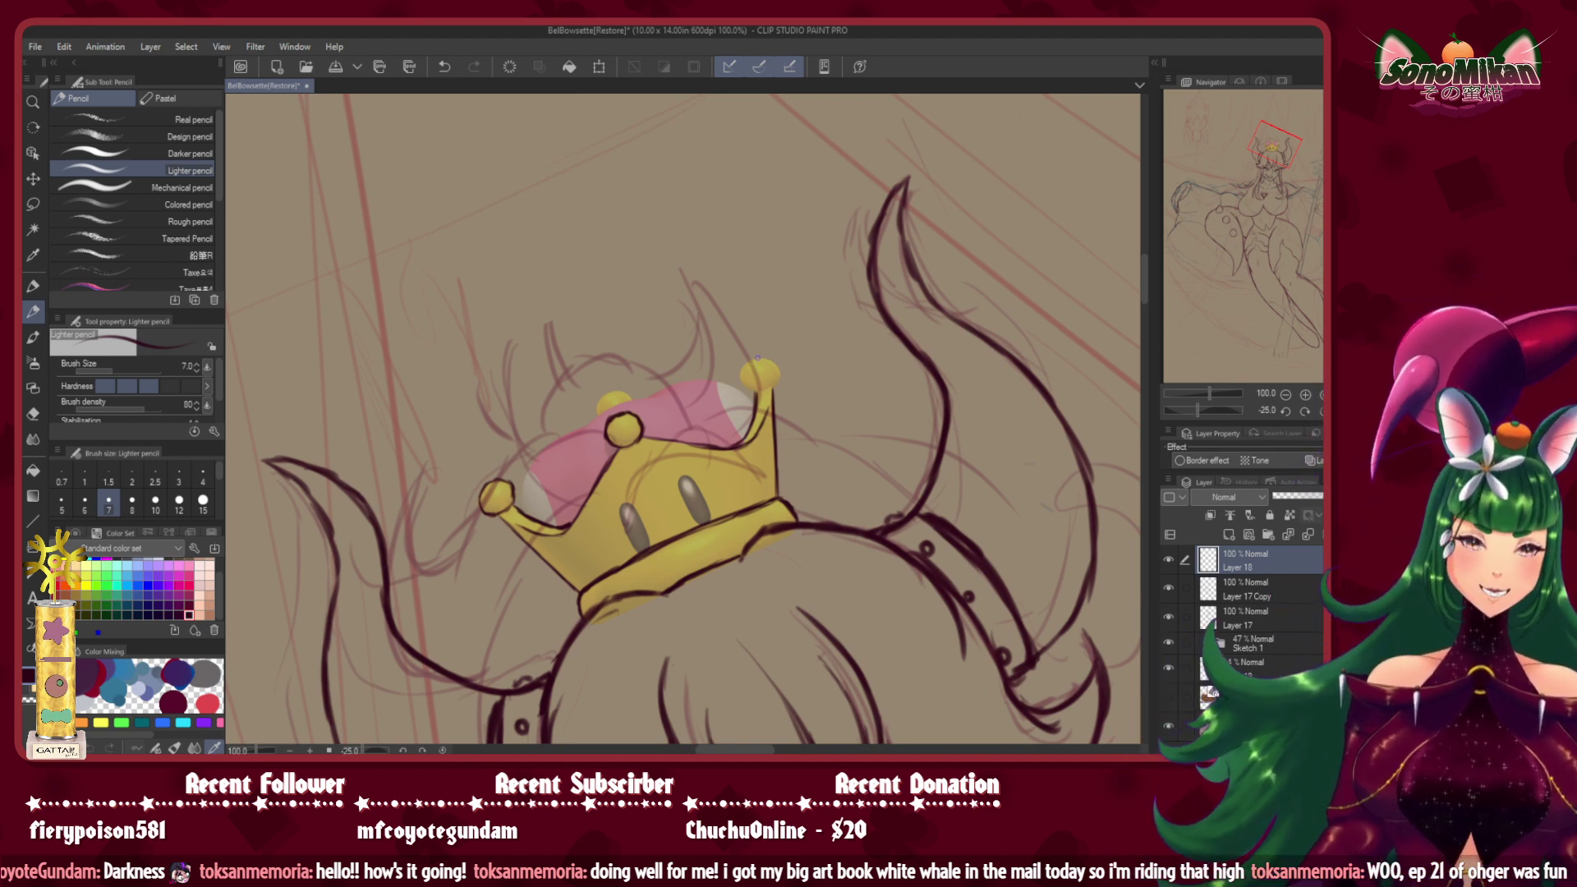
{"action": "mouse_move", "coordinate": [758, 360]}
{"action": "left_mouse_down"}
{"action": "mouse_move", "coordinate": [742, 383]}
{"action": "mouse_move", "coordinate": [781, 379]}
{"action": "mouse_move", "coordinate": [742, 384]}
{"action": "left_mouse_up"}
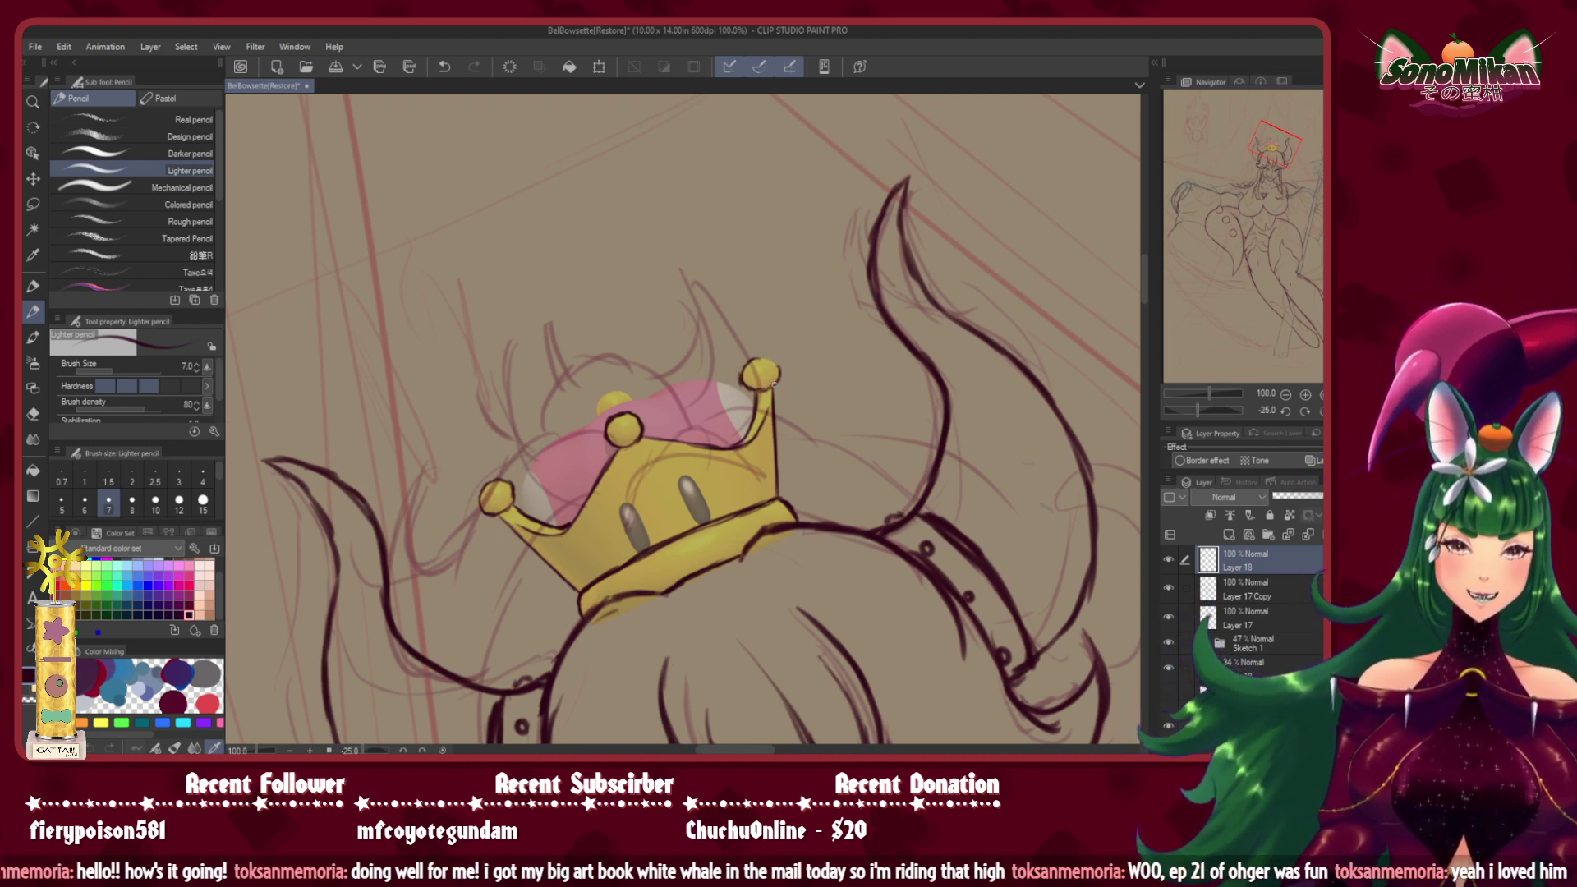
{"action": "key", "text": "ctrl+at"}
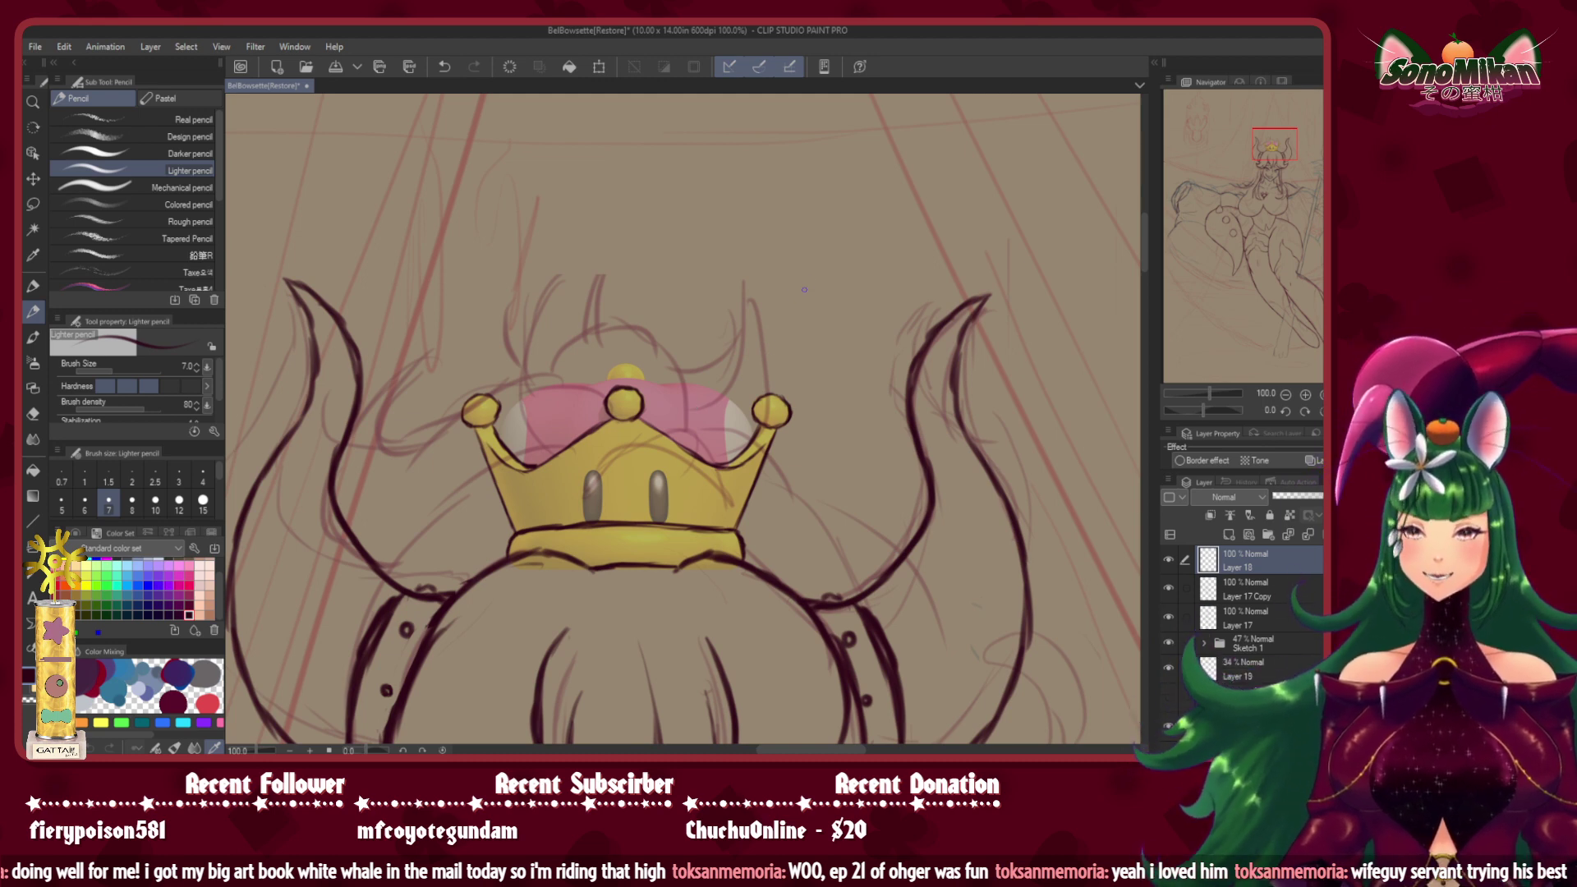
Rotate the canvas 100 degrees, draw the upper edge of the pink cap behind the centre ball, and reset the rotation.
{"action": "key", "text": "asciicircum"}
{"action": "key", "text": "asciicircum"}
{"action": "key", "text": "asciicircum"}
{"action": "key", "text": "asciicircum"}
{"action": "key", "text": "asciicircum"}
{"action": "key", "text": "asciicircum"}
{"action": "key", "text": "asciicircum"}
{"action": "key", "text": "asciicircum"}
{"action": "key", "text": "asciicircum"}
{"action": "key", "text": "asciicircum"}
{"action": "key", "text": "asciicircum"}
{"action": "key", "text": "asciicircum"}
{"action": "key", "text": "asciicircum"}
{"action": "key", "text": "asciicircum"}
{"action": "key", "text": "asciicircum"}
{"action": "key", "text": "asciicircum"}
{"action": "key", "text": "asciicircum"}
{"action": "key", "text": "asciicircum"}
{"action": "key", "text": "asciicircum"}
{"action": "key", "text": "asciicircum"}
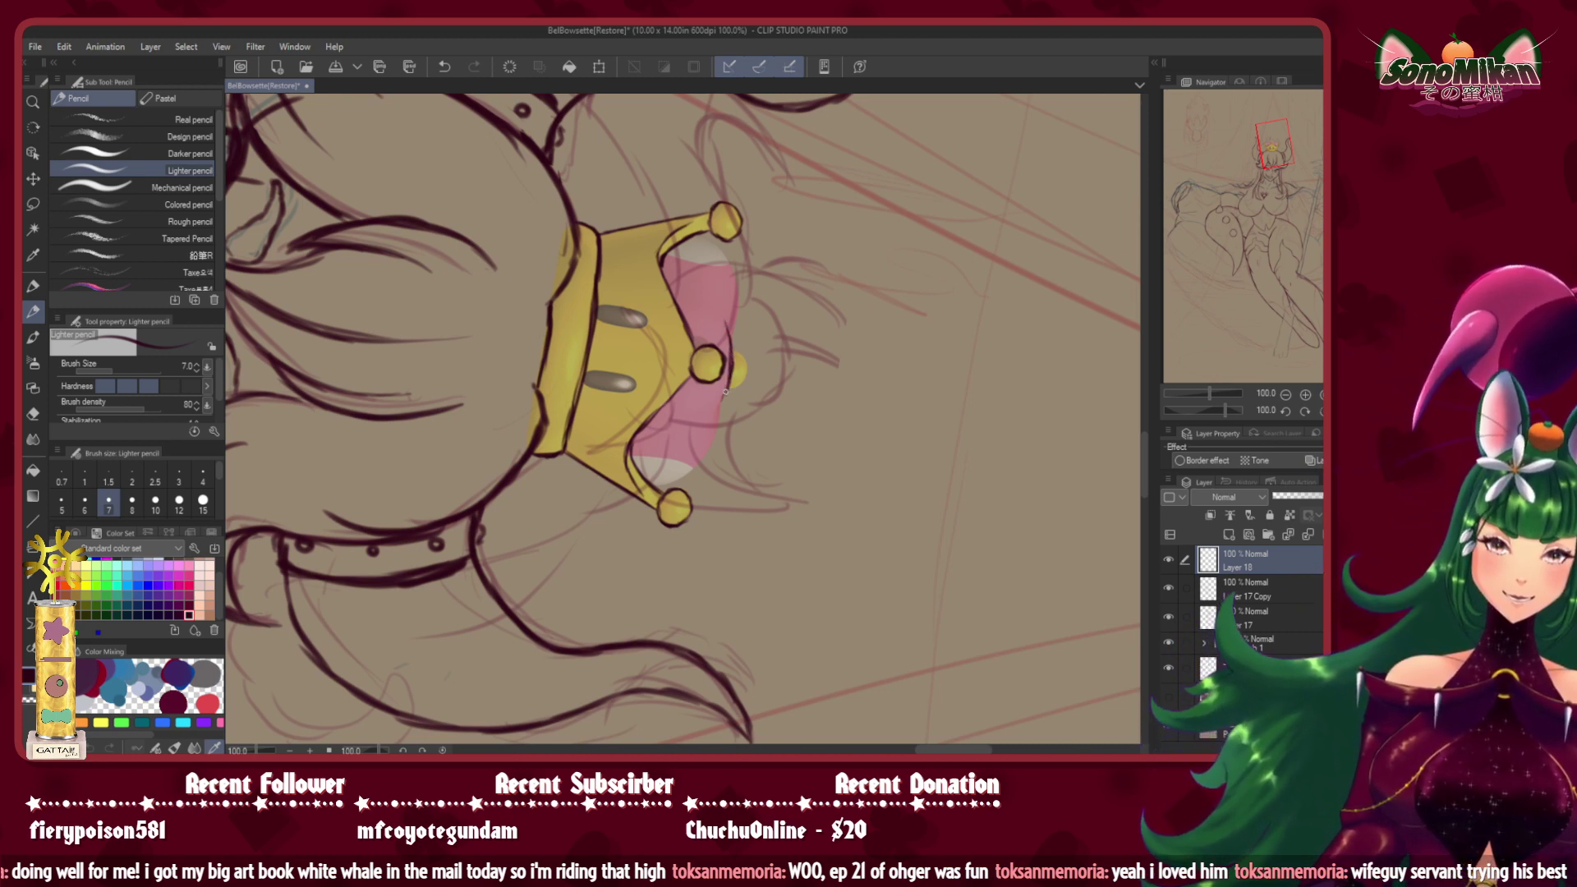
{"action": "left_click_drag", "start_coordinate": [715, 418], "coordinate": [720, 404]}
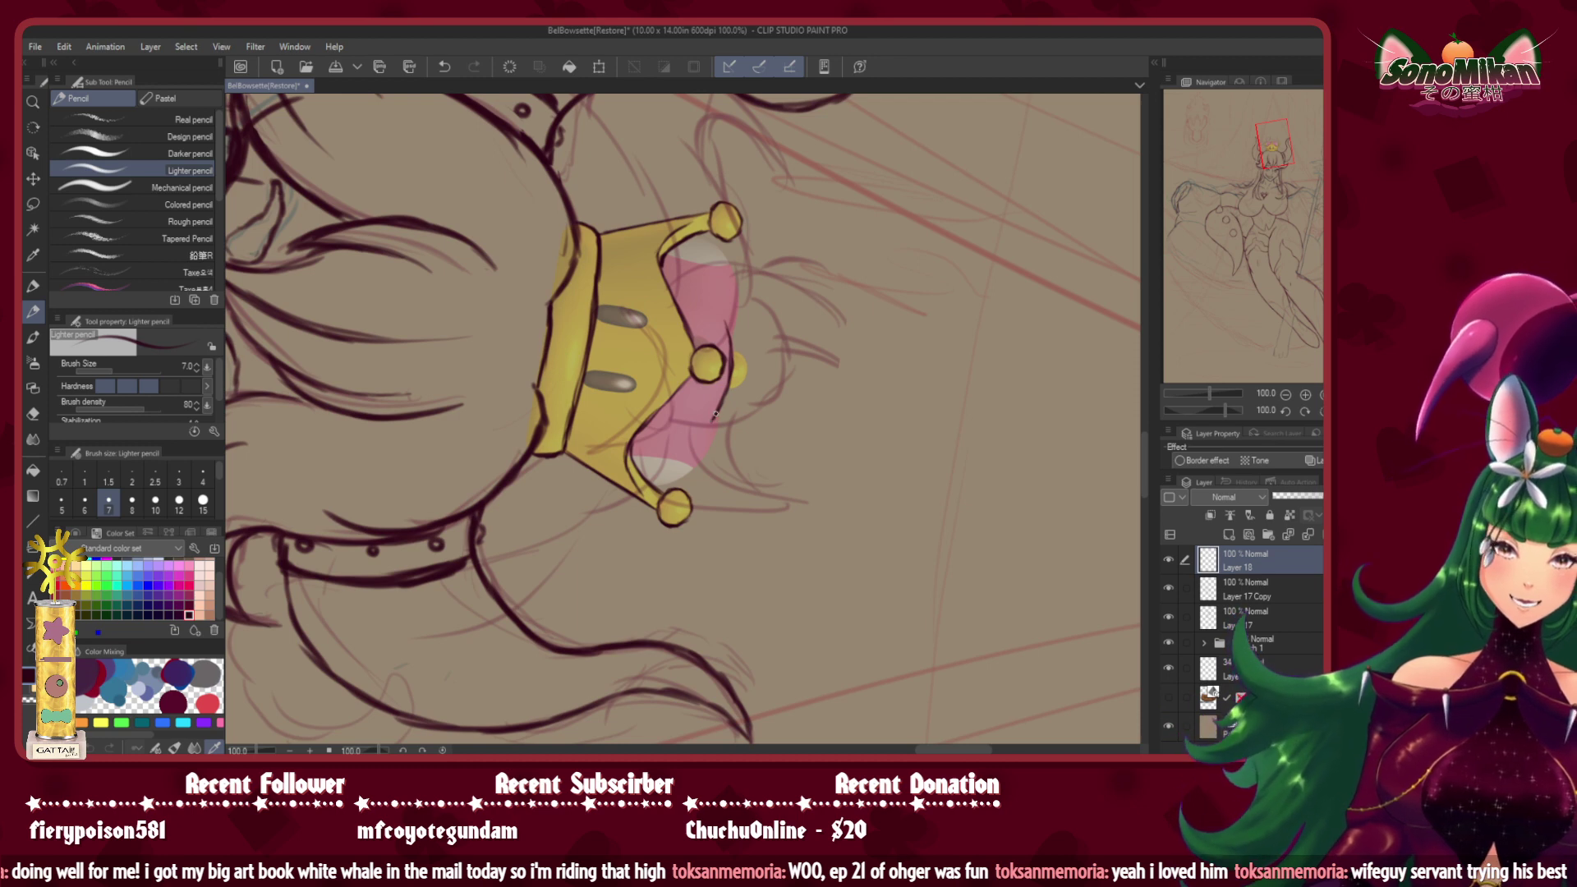
{"action": "key", "text": "ctrl+at"}
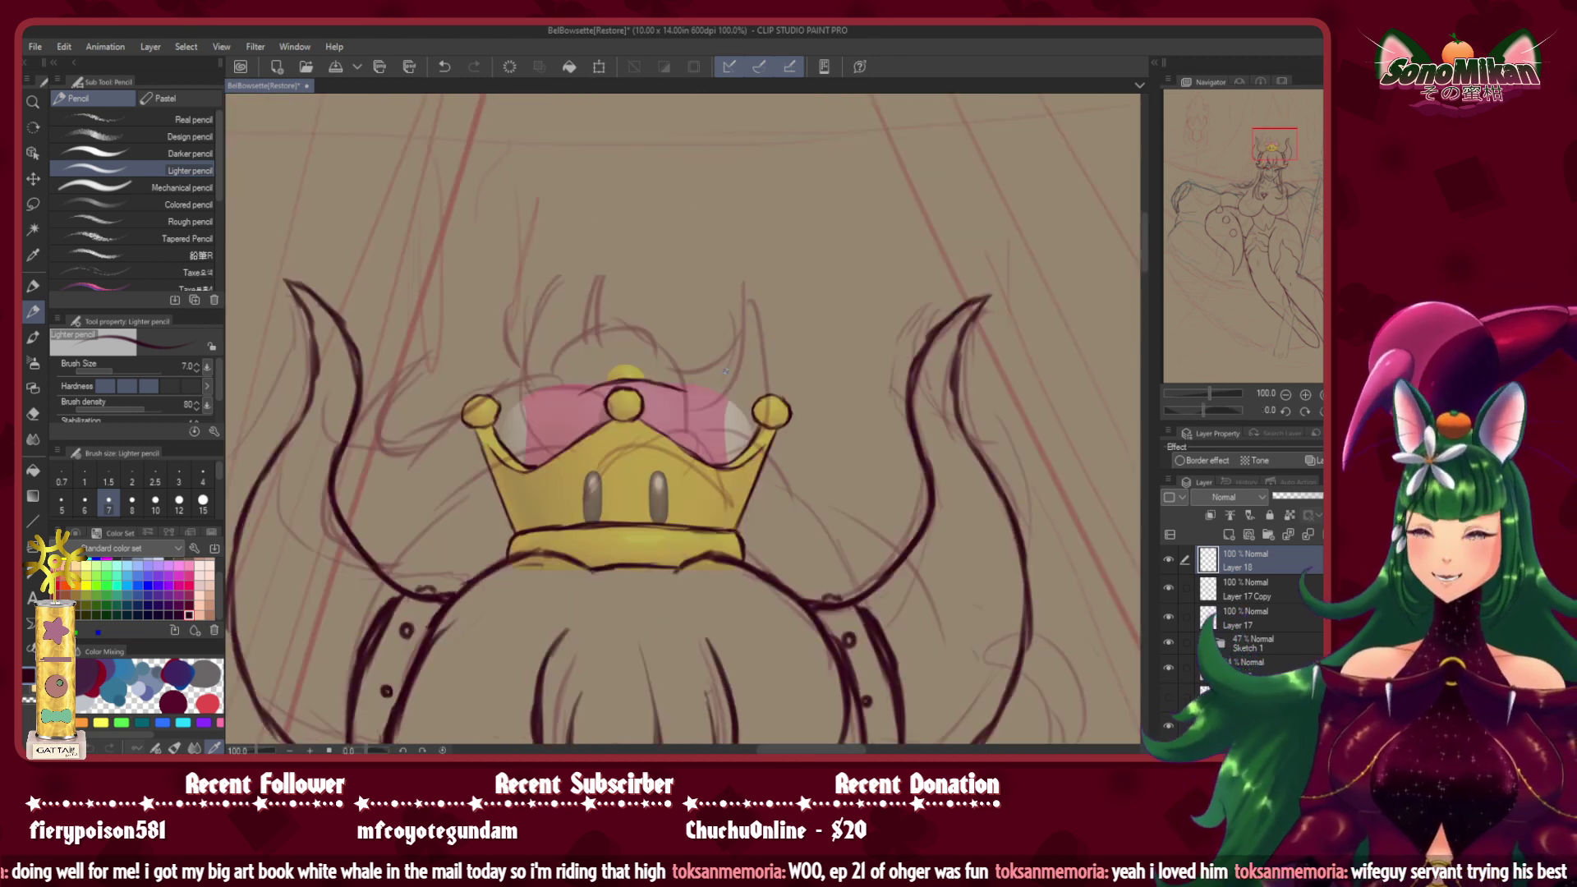
Line the cap's rounded left and right sides down to the crown's prongs on a rotated canvas, and reset the rotation.
{"action": "key", "text": "minus"}
{"action": "key", "text": "minus"}
{"action": "key", "text": "minus"}
{"action": "key", "text": "minus"}
{"action": "key", "text": "minus"}
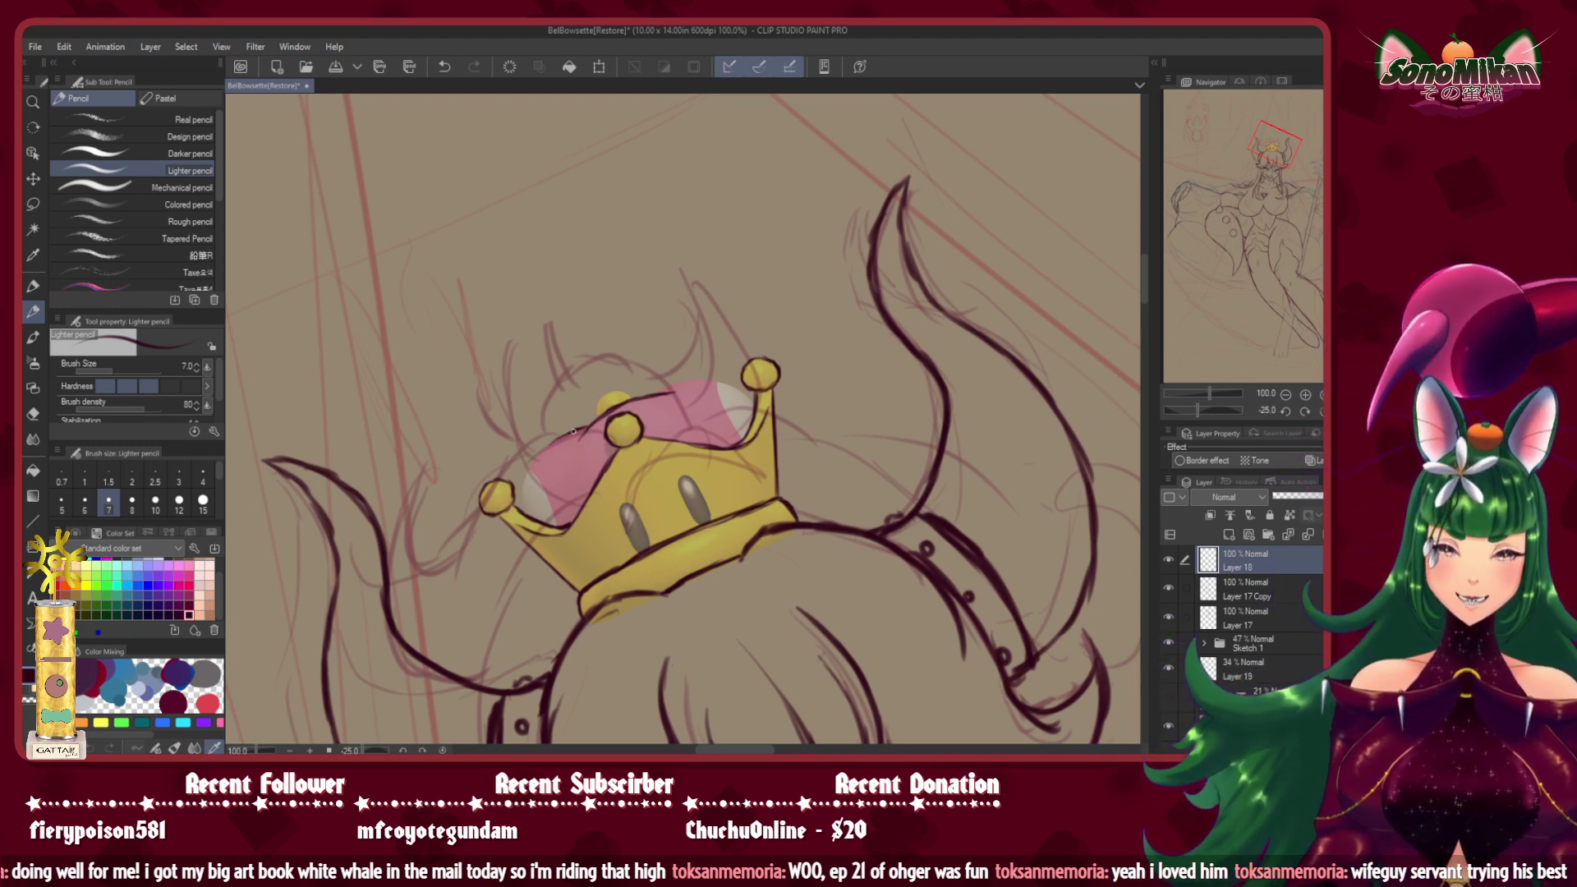
{"action": "left_click_drag", "start_coordinate": [538, 456], "coordinate": [524, 496]}
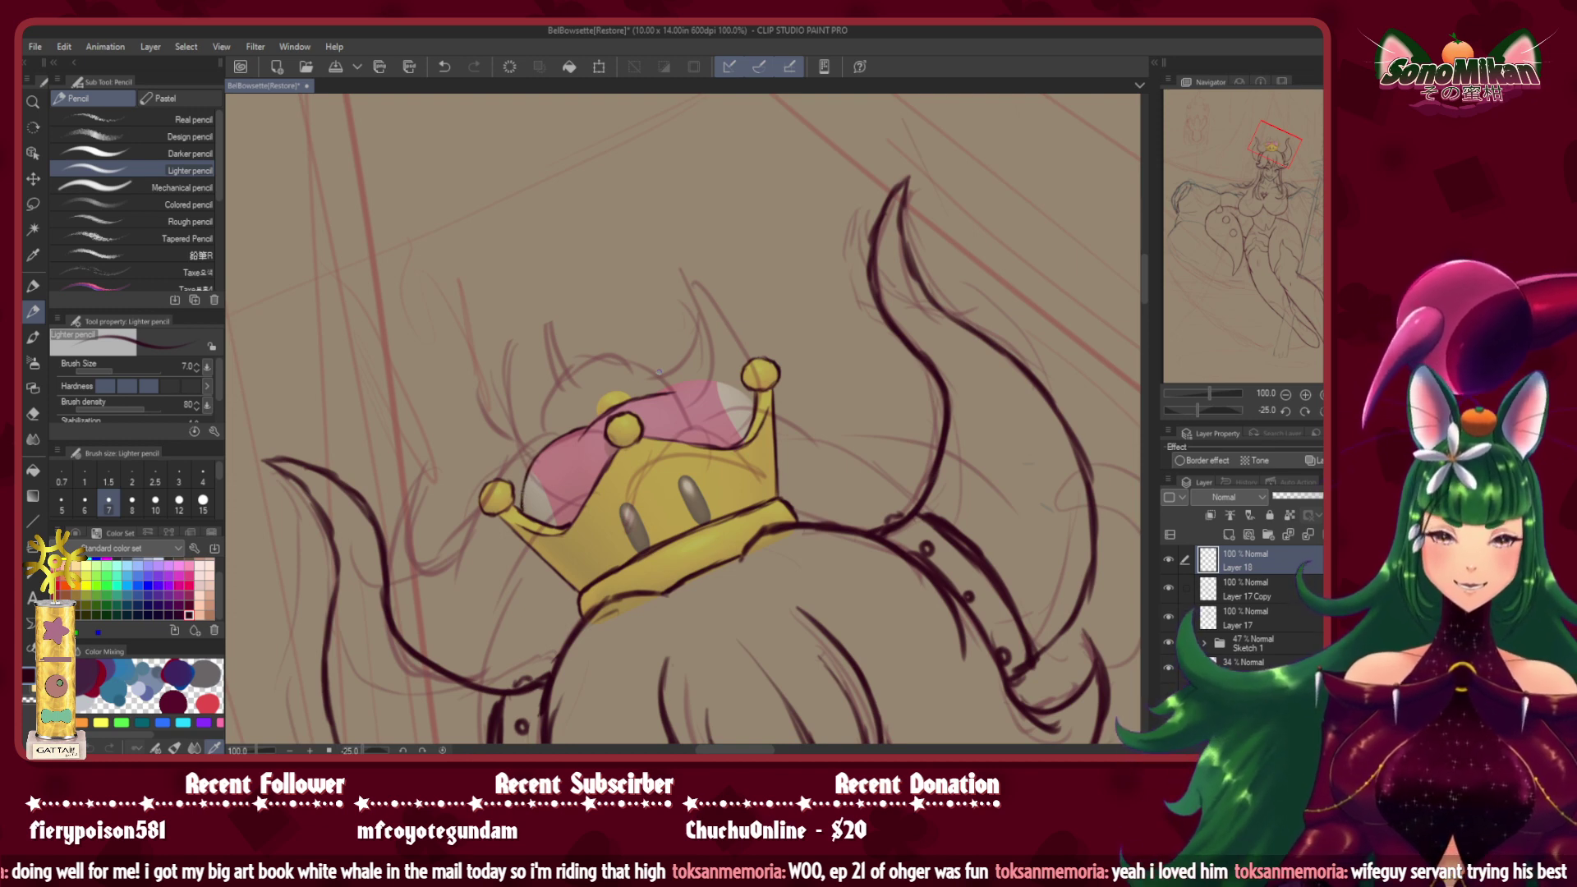
{"action": "mouse_move", "coordinate": [659, 372]}
{"action": "left_mouse_down"}
{"action": "mouse_move", "coordinate": [676, 305]}
{"action": "mouse_move", "coordinate": [708, 387]}
{"action": "mouse_move", "coordinate": [733, 386]}
{"action": "mouse_move", "coordinate": [719, 402]}
{"action": "mouse_move", "coordinate": [704, 390]}
{"action": "mouse_move", "coordinate": [716, 409]}
{"action": "mouse_move", "coordinate": [704, 388]}
{"action": "mouse_move", "coordinate": [722, 452]}
{"action": "mouse_move", "coordinate": [724, 433]}
{"action": "mouse_move", "coordinate": [703, 488]}
{"action": "left_mouse_up"}
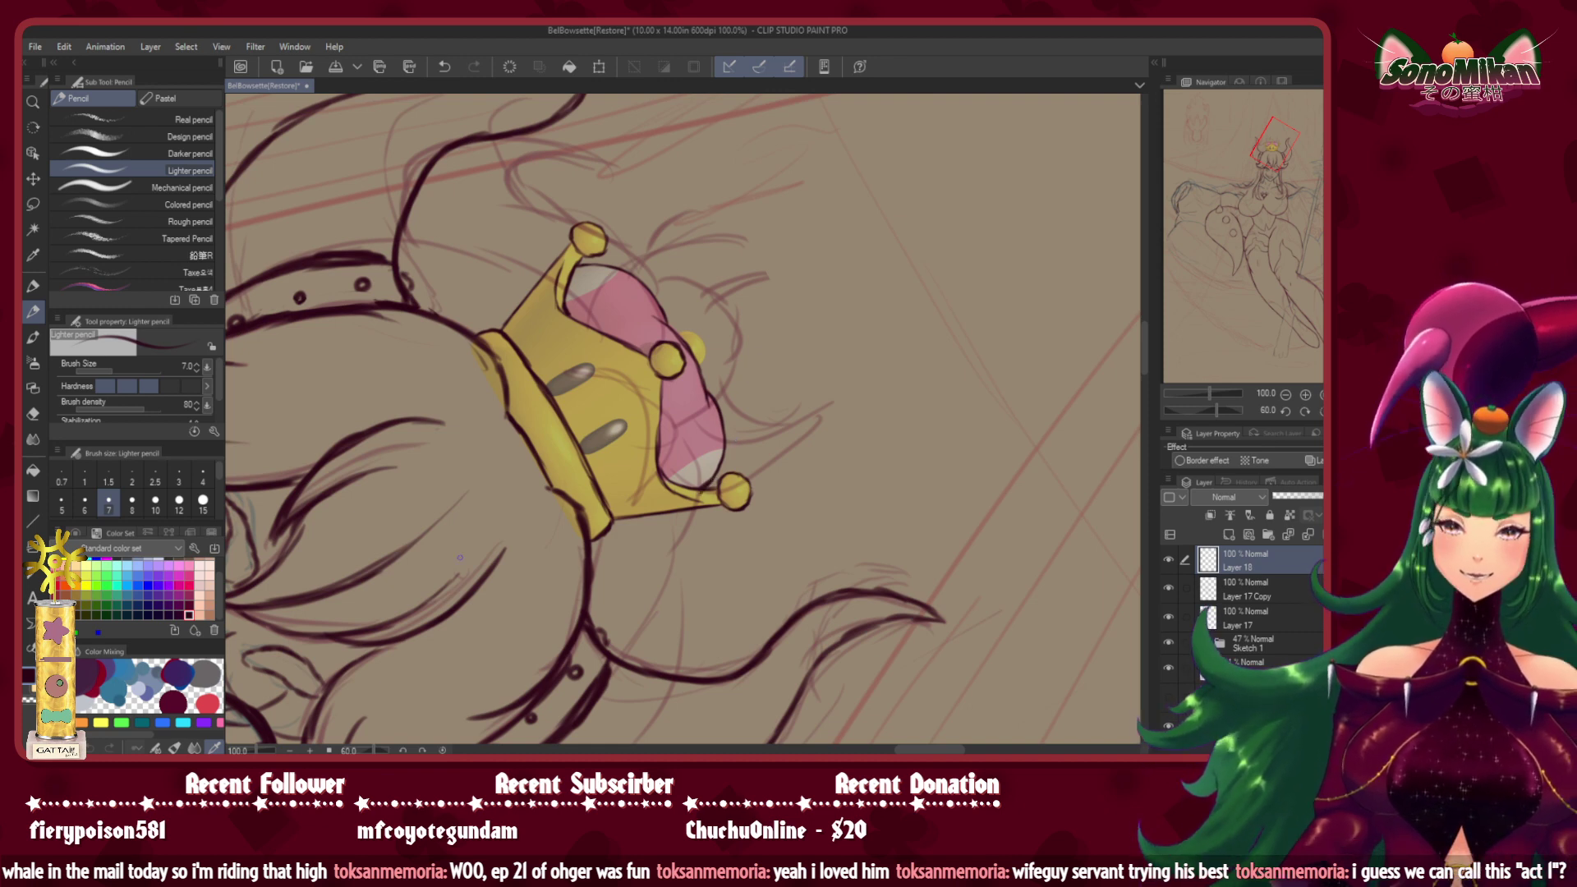
{"action": "left_click_drag", "start_coordinate": [460, 558], "coordinate": [803, 653]}
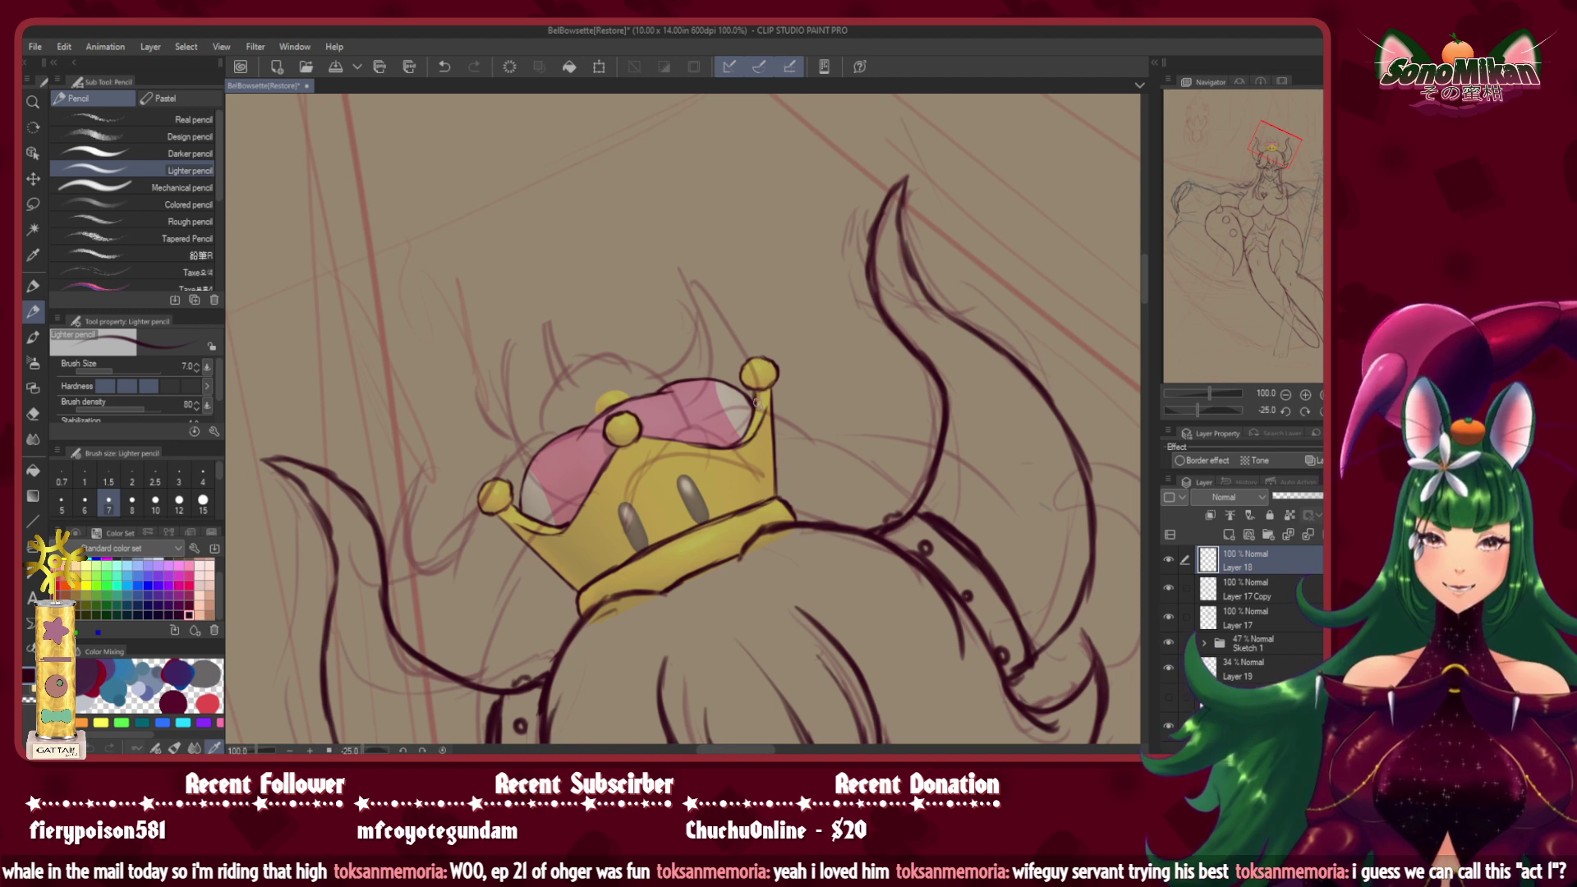
{"action": "key", "text": "ctrl+at"}
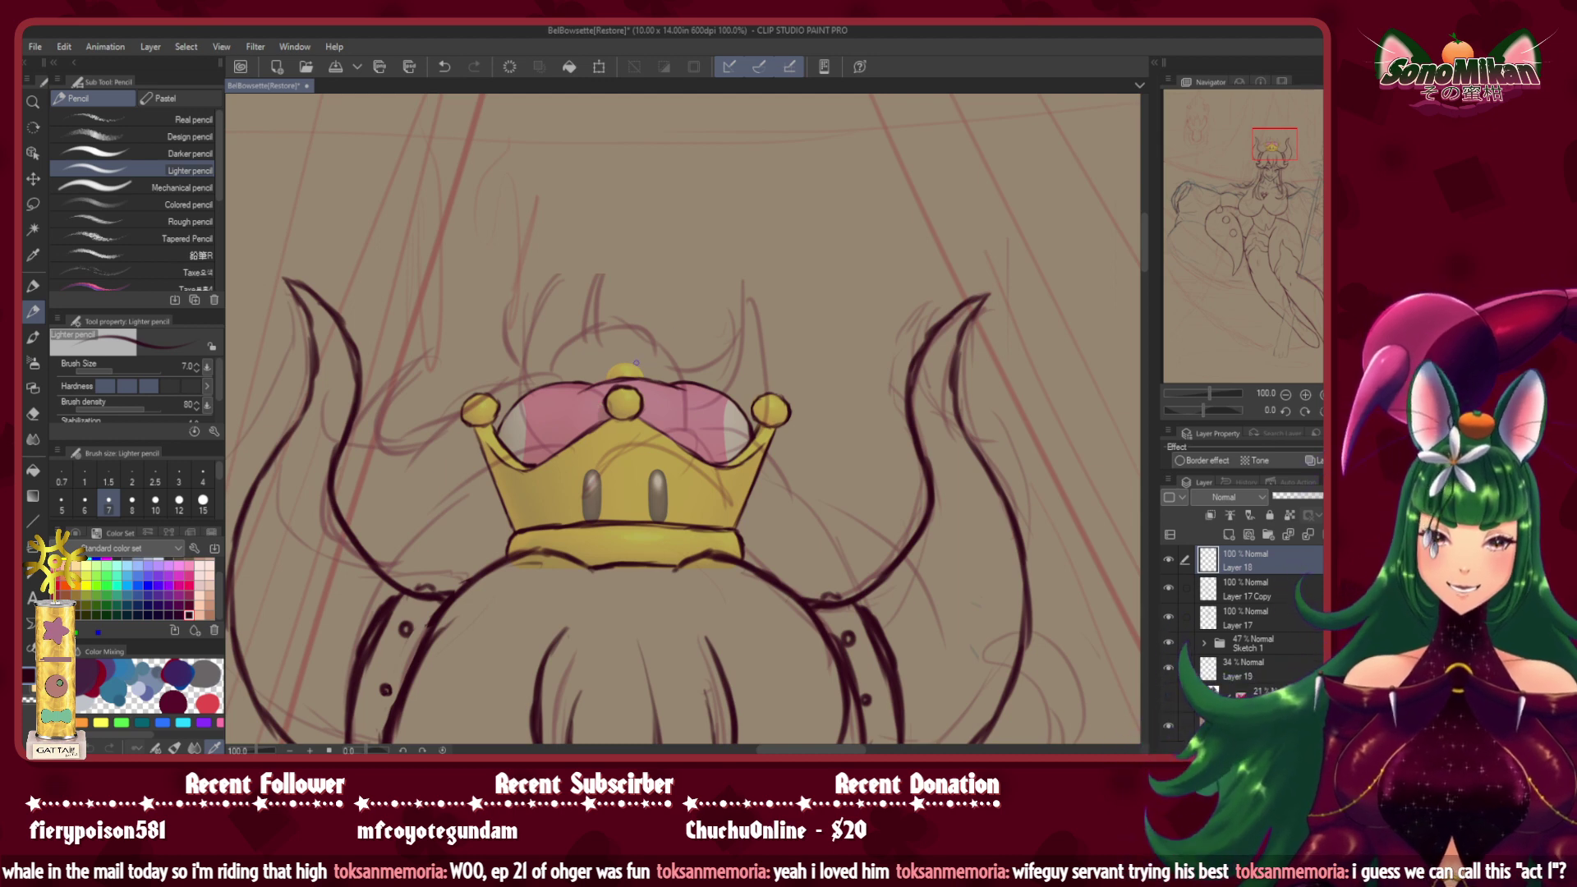
Outline the visible part of the rear ball above the cap and both oval eyes on the crown's front.
{"action": "scroll", "coordinate": [636, 362], "scroll_direction": "up", "scroll_amount": 1}
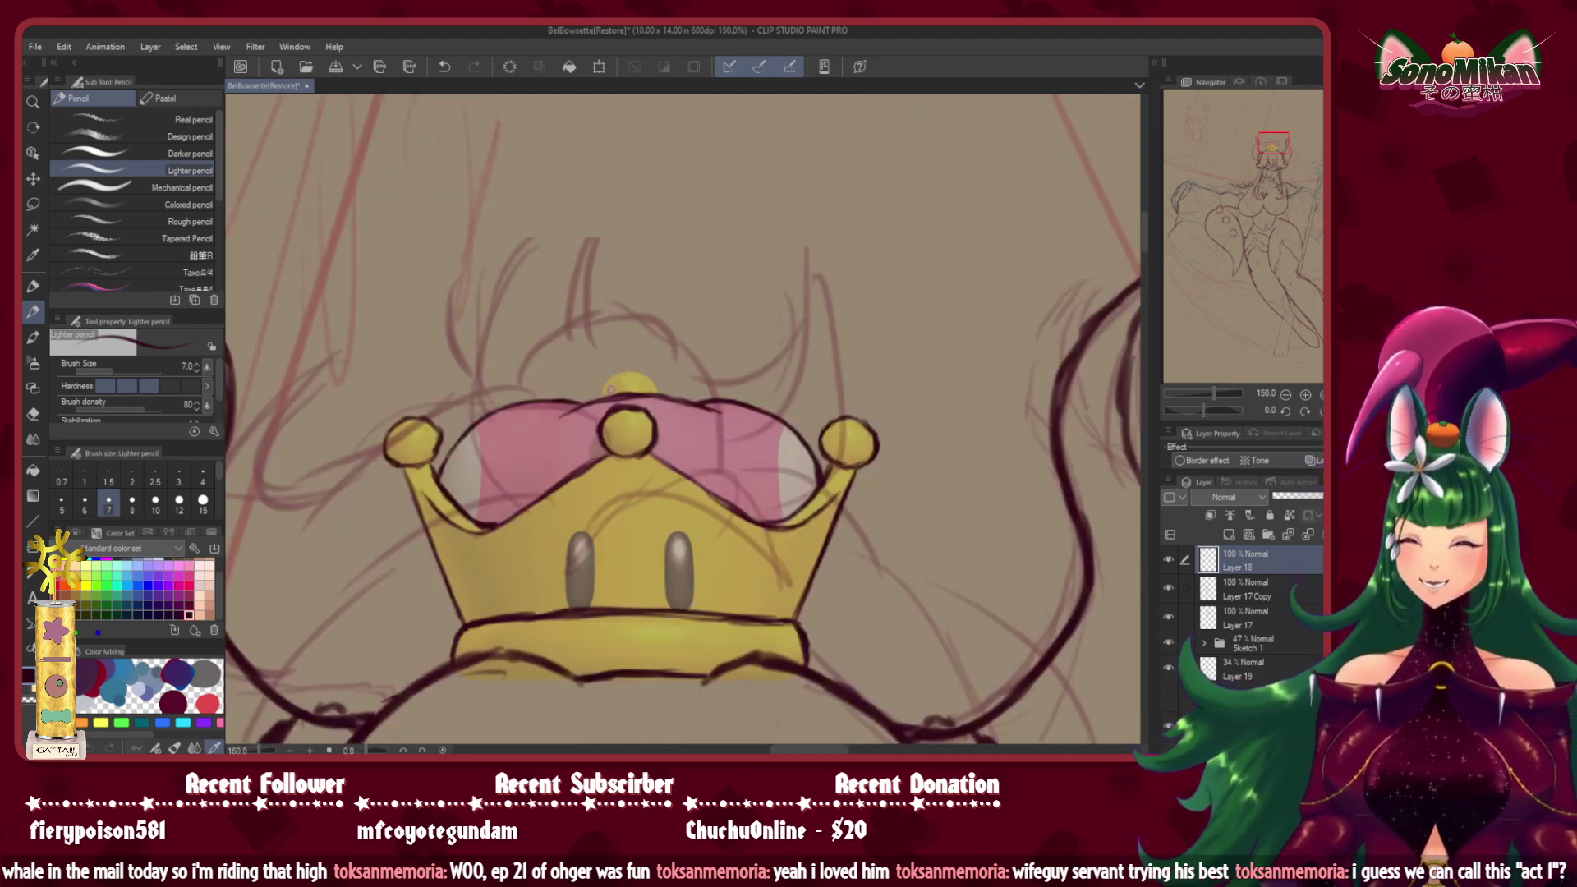
{"action": "mouse_move", "coordinate": [628, 370]}
{"action": "left_mouse_down"}
{"action": "mouse_move", "coordinate": [602, 395]}
{"action": "mouse_move", "coordinate": [622, 370]}
{"action": "mouse_move", "coordinate": [655, 394]}
{"action": "mouse_move", "coordinate": [631, 369]}
{"action": "mouse_move", "coordinate": [603, 397]}
{"action": "left_mouse_up"}
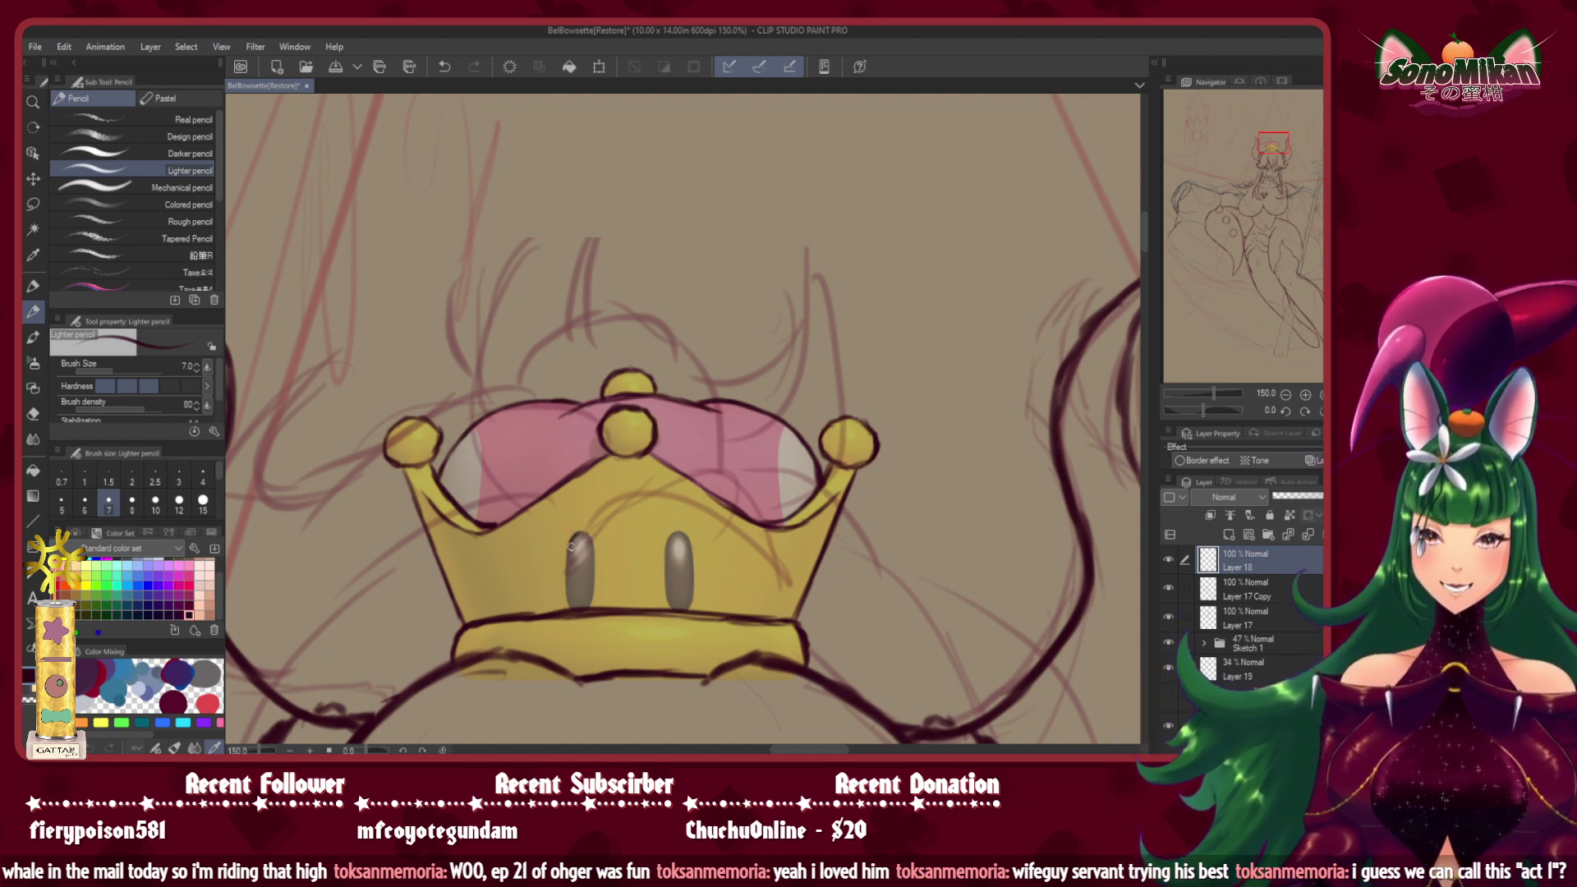
{"action": "left_click_drag", "start_coordinate": [574, 542], "coordinate": [573, 606]}
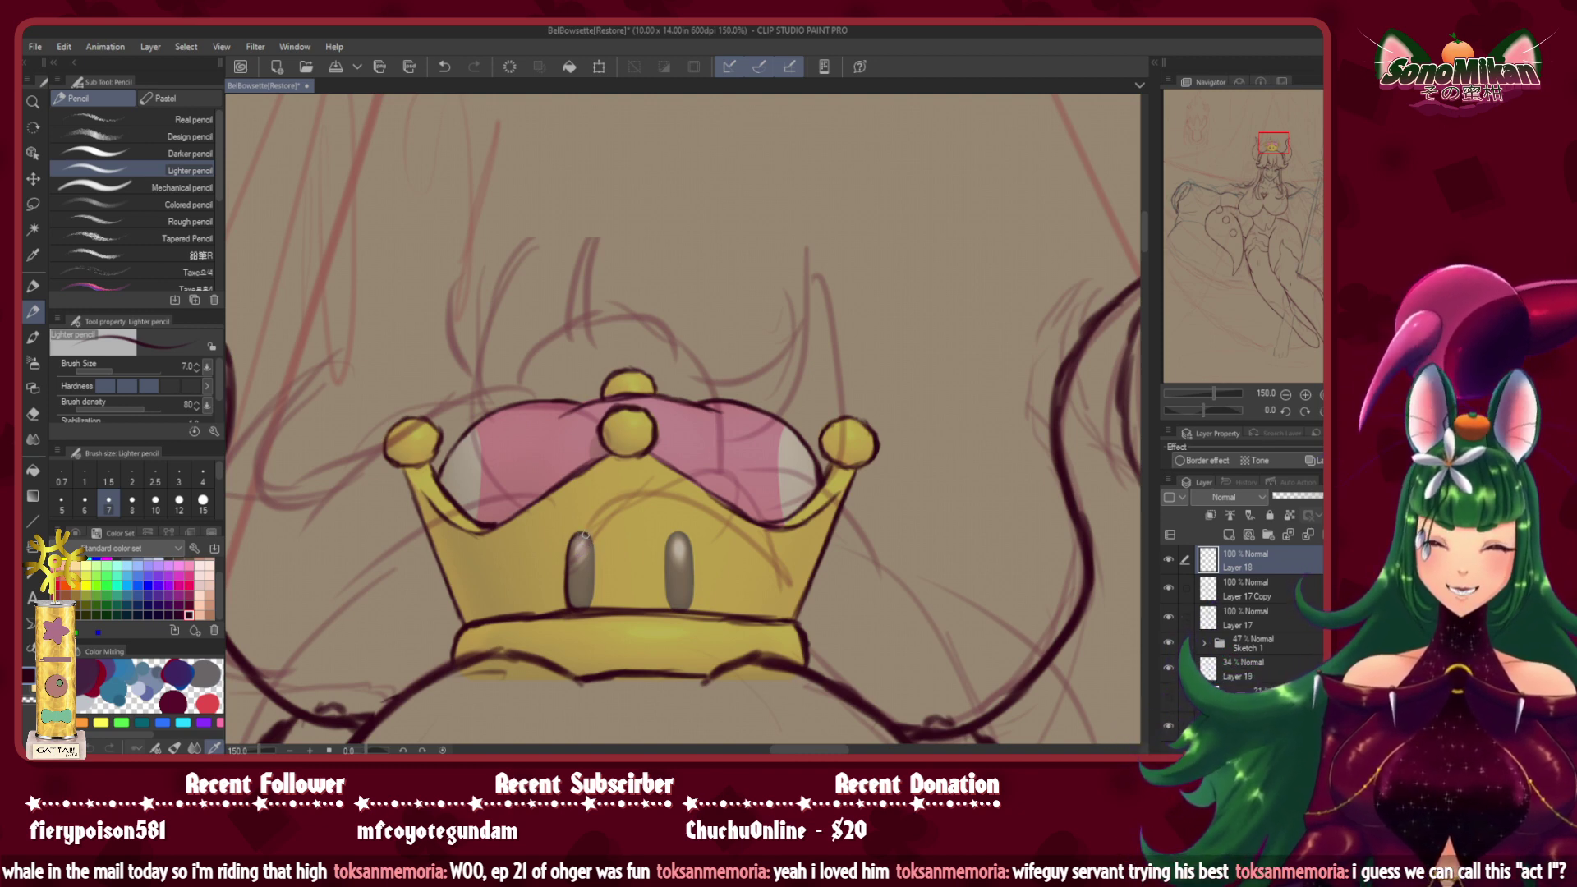
{"action": "left_click_drag", "start_coordinate": [585, 535], "coordinate": [578, 607]}
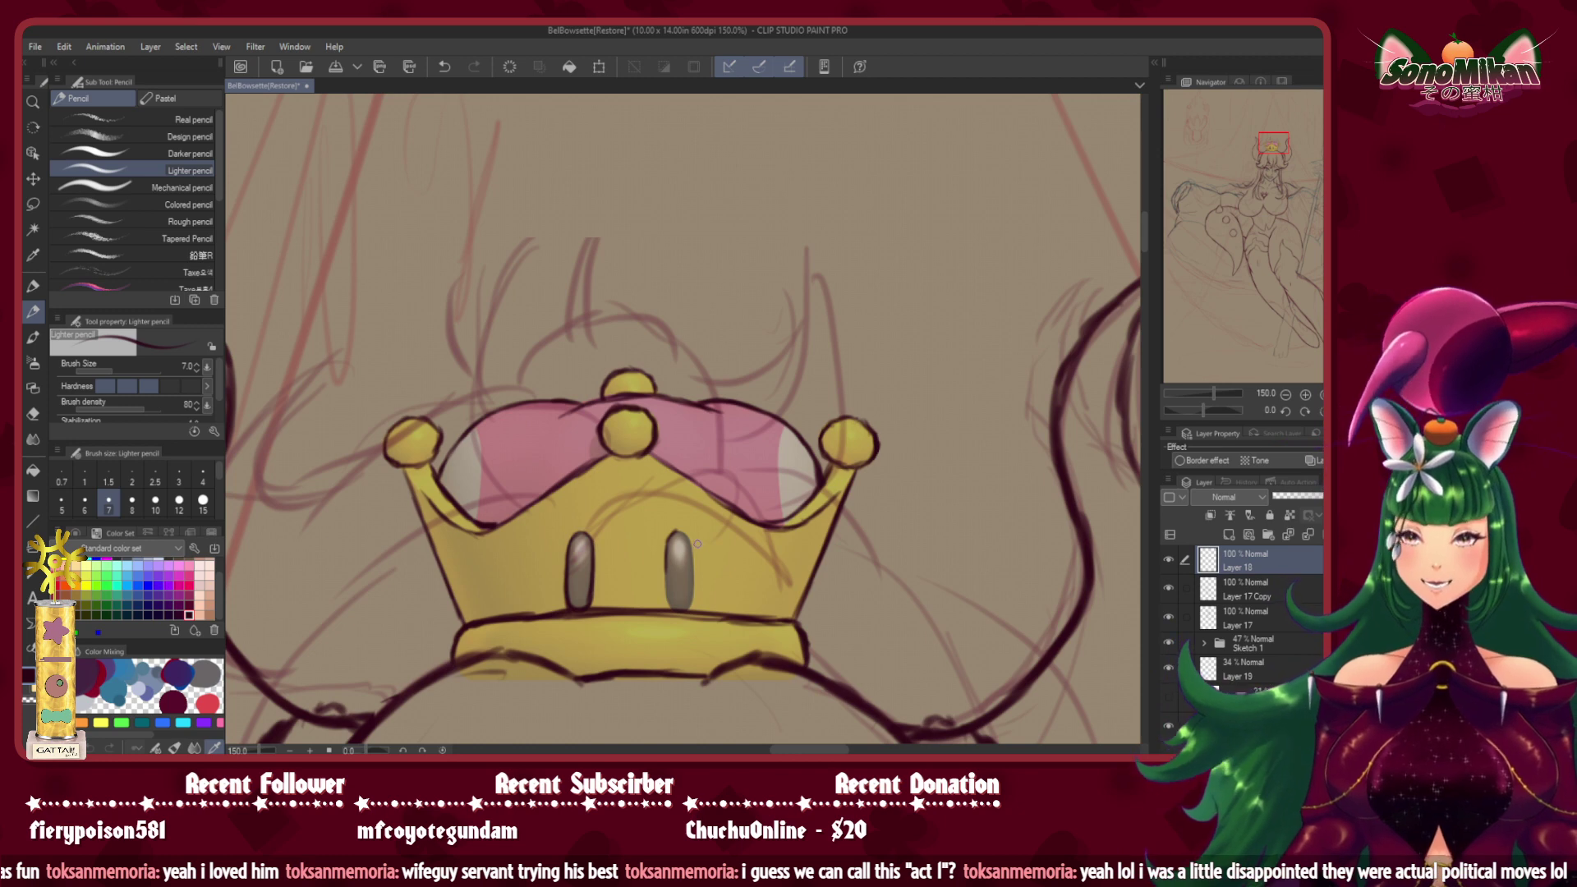
{"action": "left_click_drag", "start_coordinate": [704, 577], "coordinate": [590, 557]}
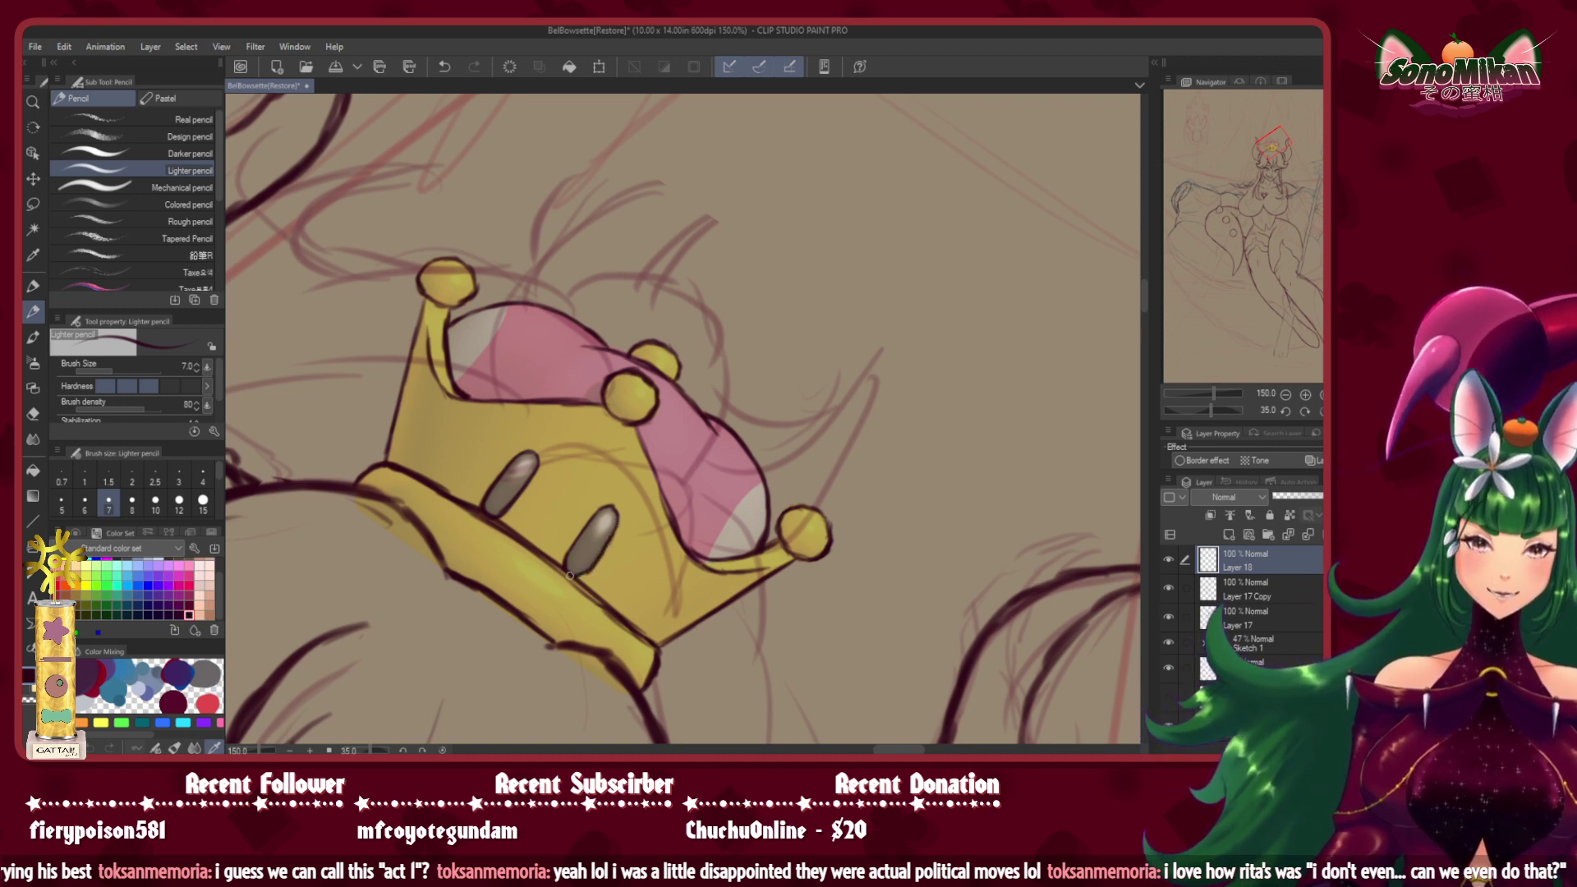
{"action": "key", "text": "ctrl+at"}
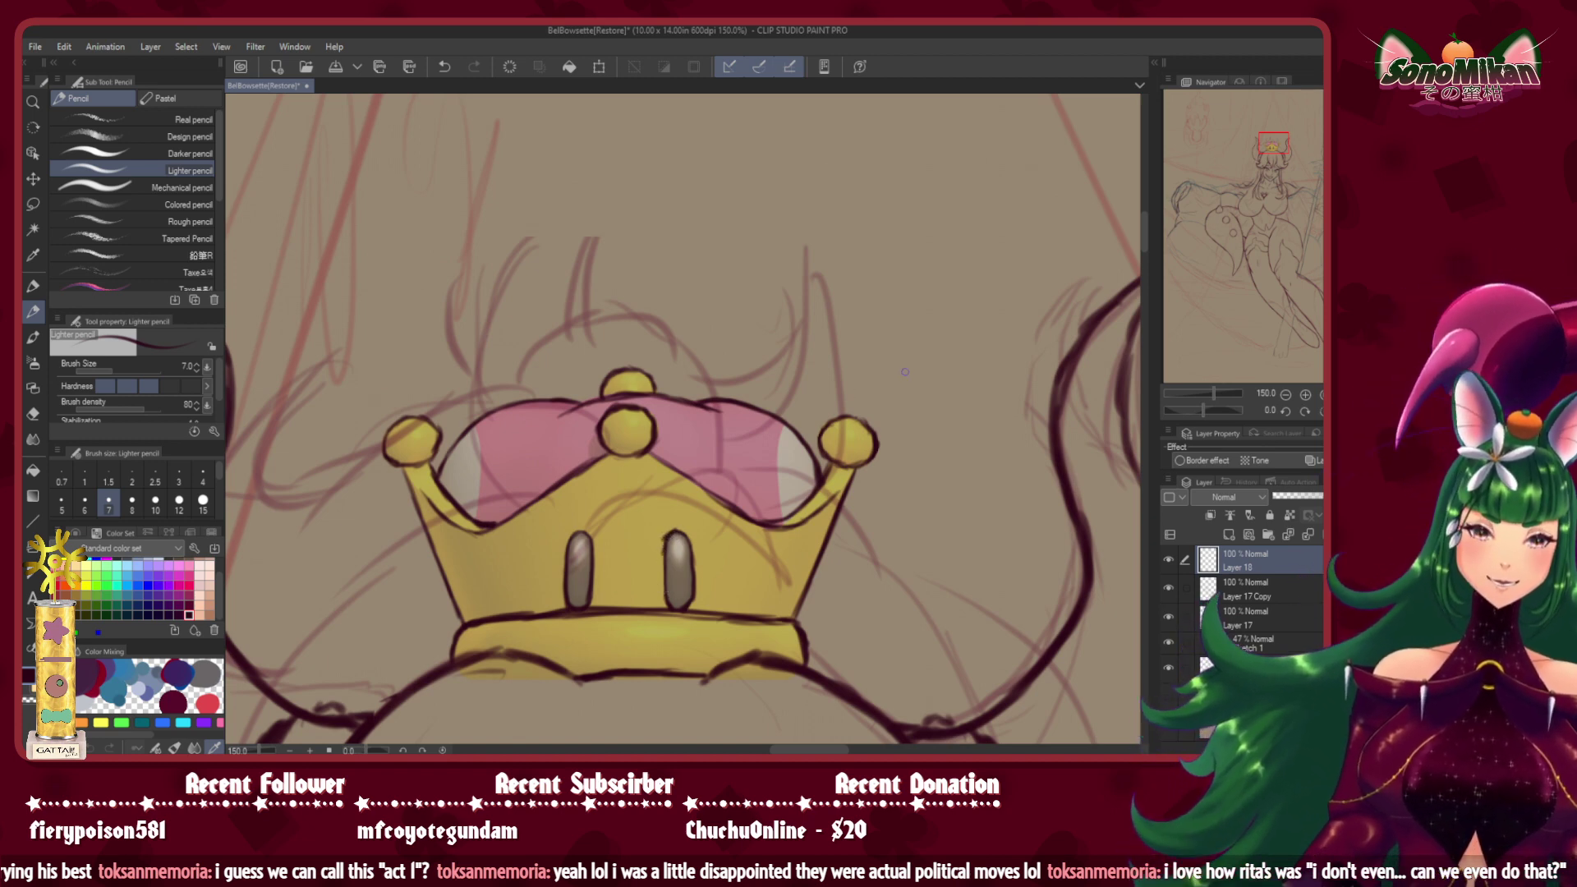
Delete Layer 19, which holds the faded crown reference picture.
{"action": "left_click", "coordinate": [1236, 669]}
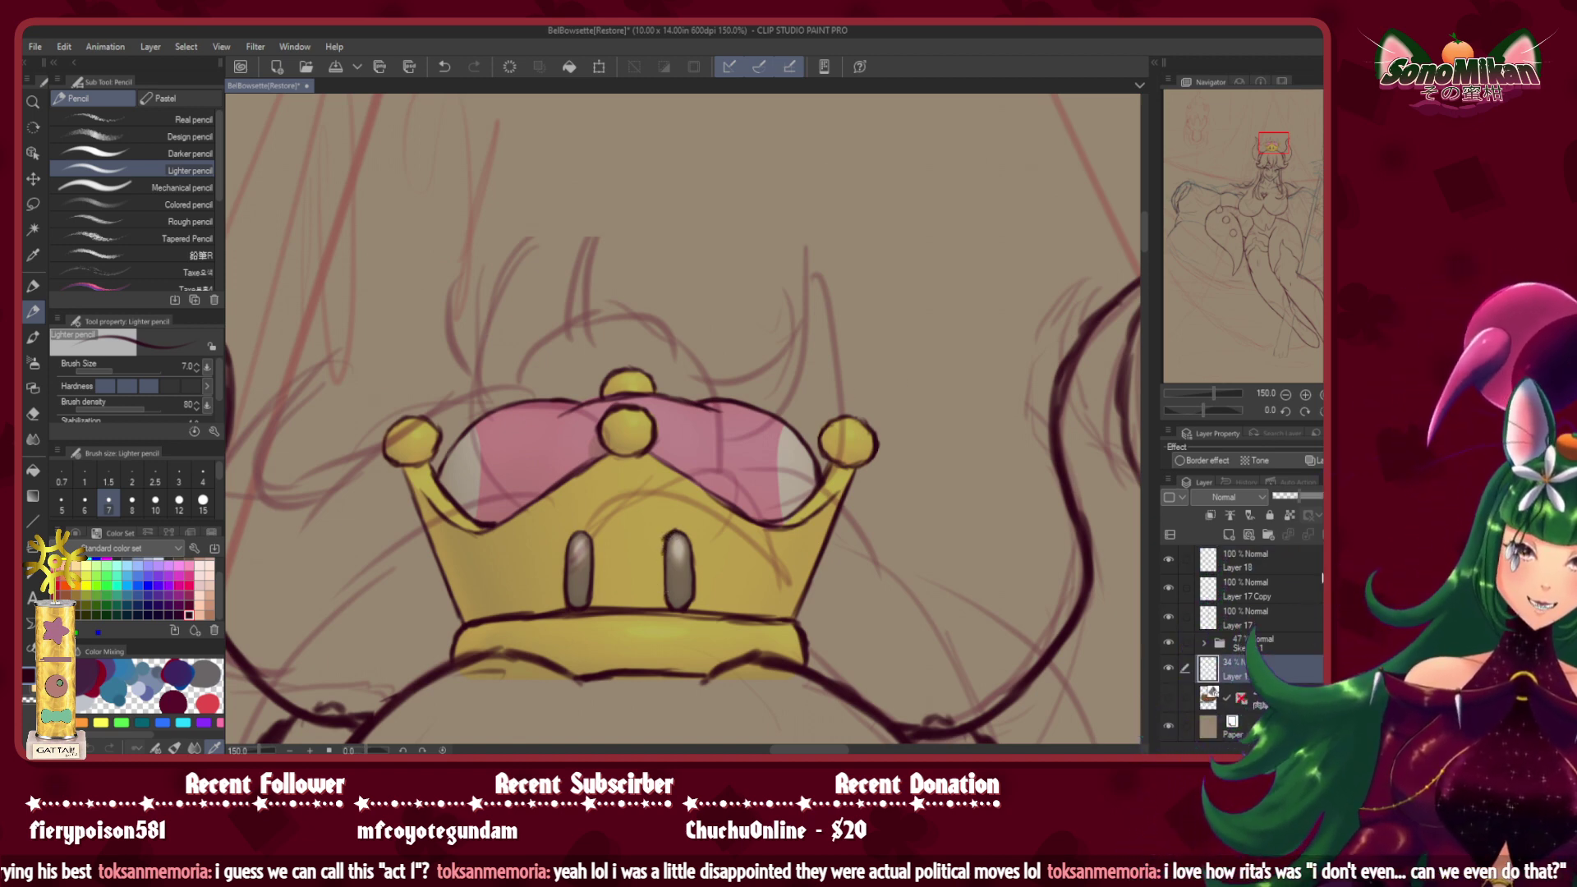
{"action": "key", "text": "Delete"}
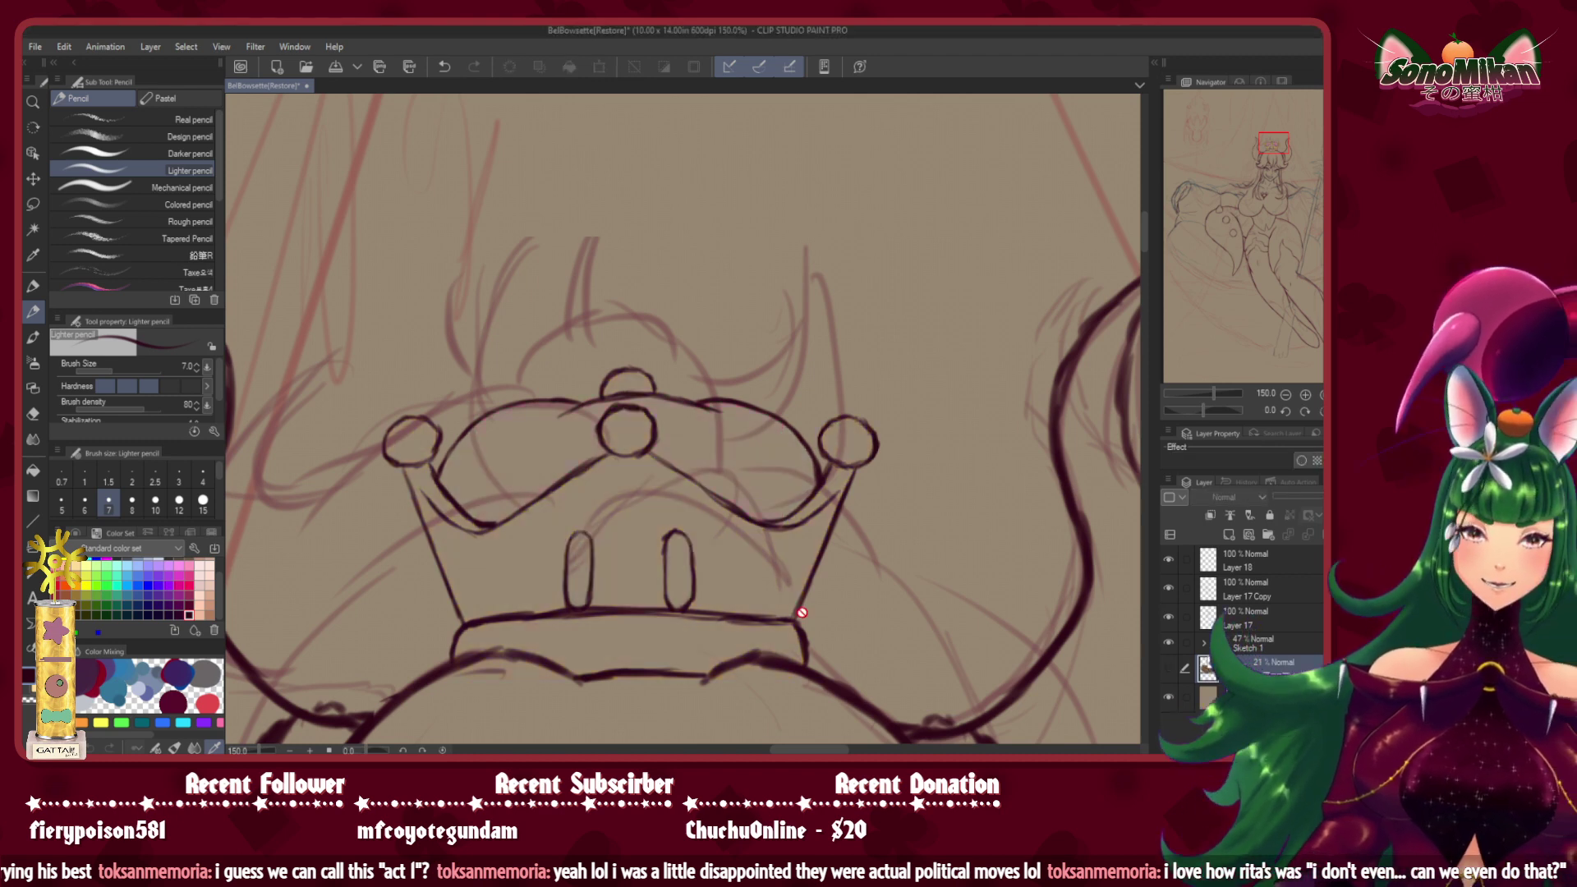
On Layer 17, draw the hair outline curving from the crown's left side down to the left horn's lower edge.
{"action": "left_click_drag", "start_coordinate": [762, 660], "coordinate": [866, 617]}
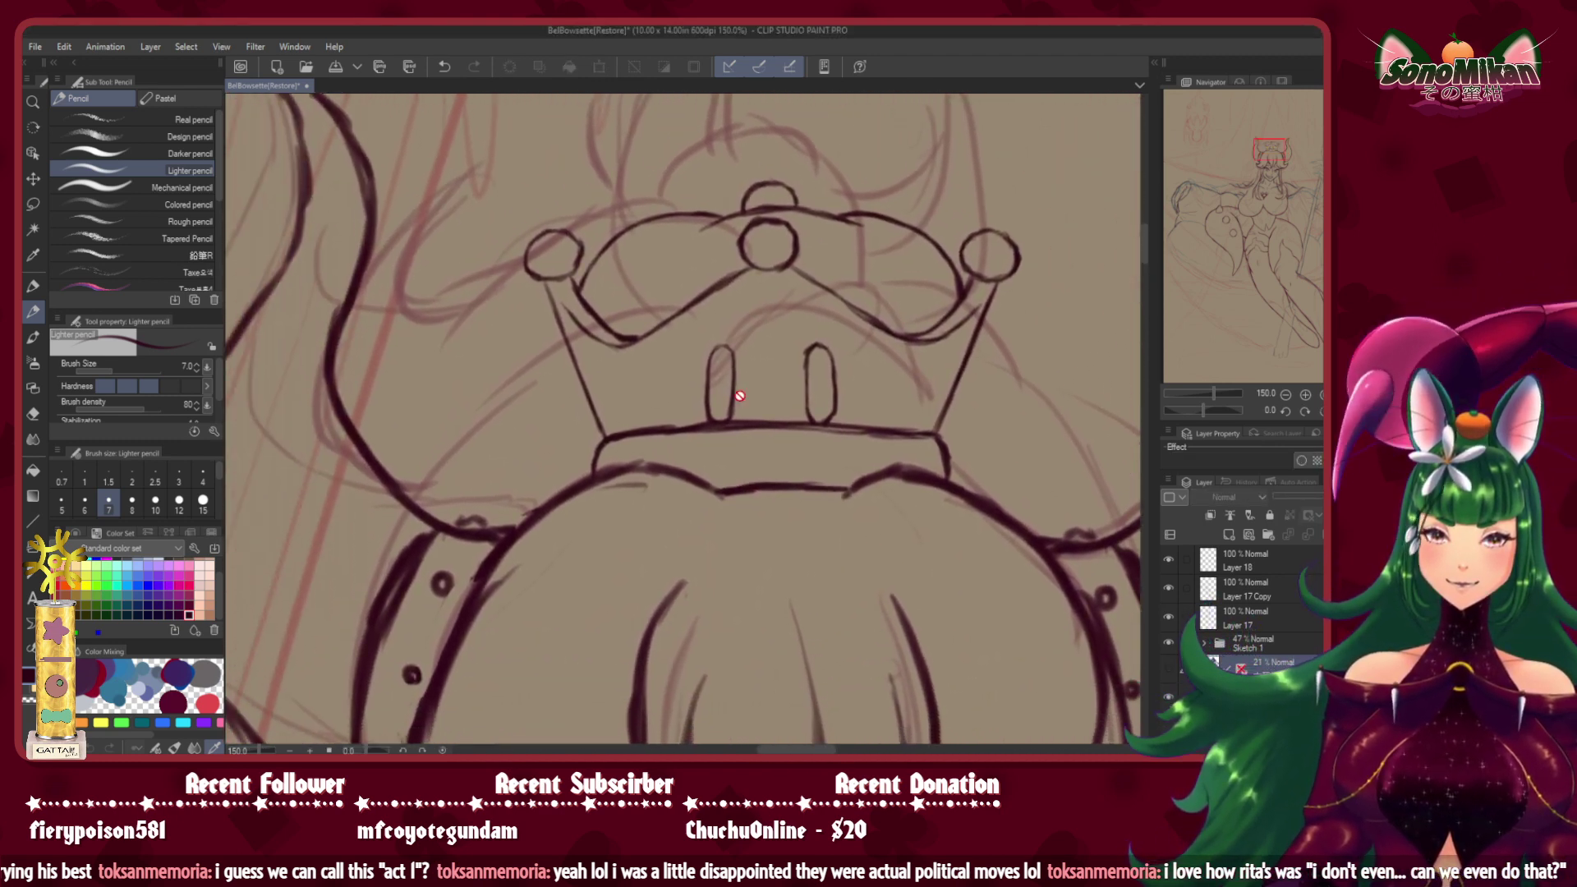
{"action": "left_click", "coordinate": [1272, 621]}
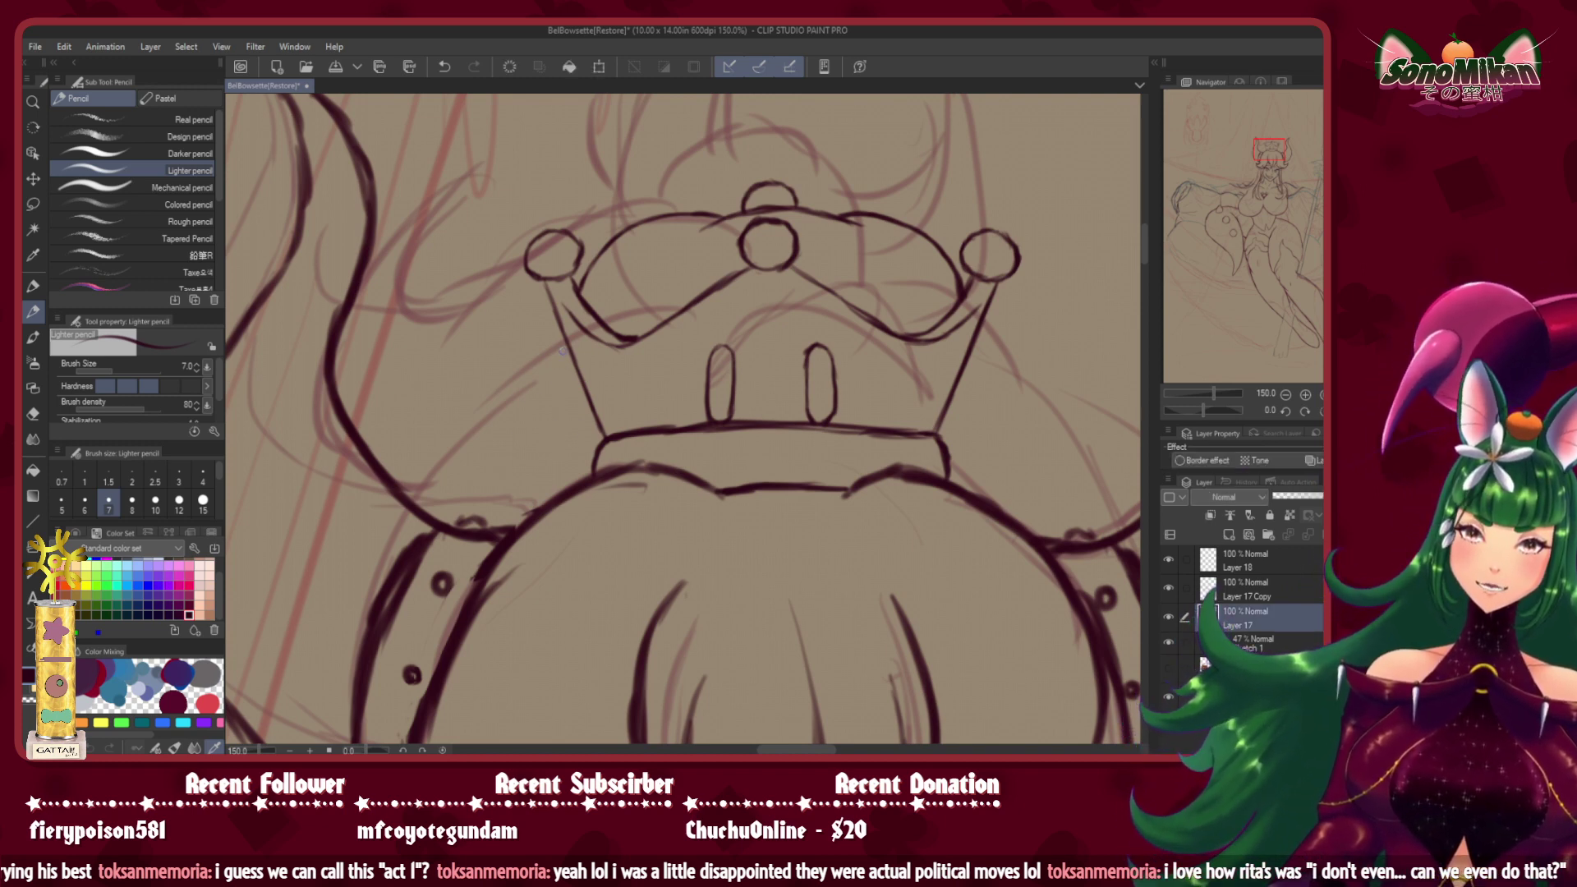
{"action": "left_click_drag", "start_coordinate": [563, 345], "coordinate": [508, 384]}
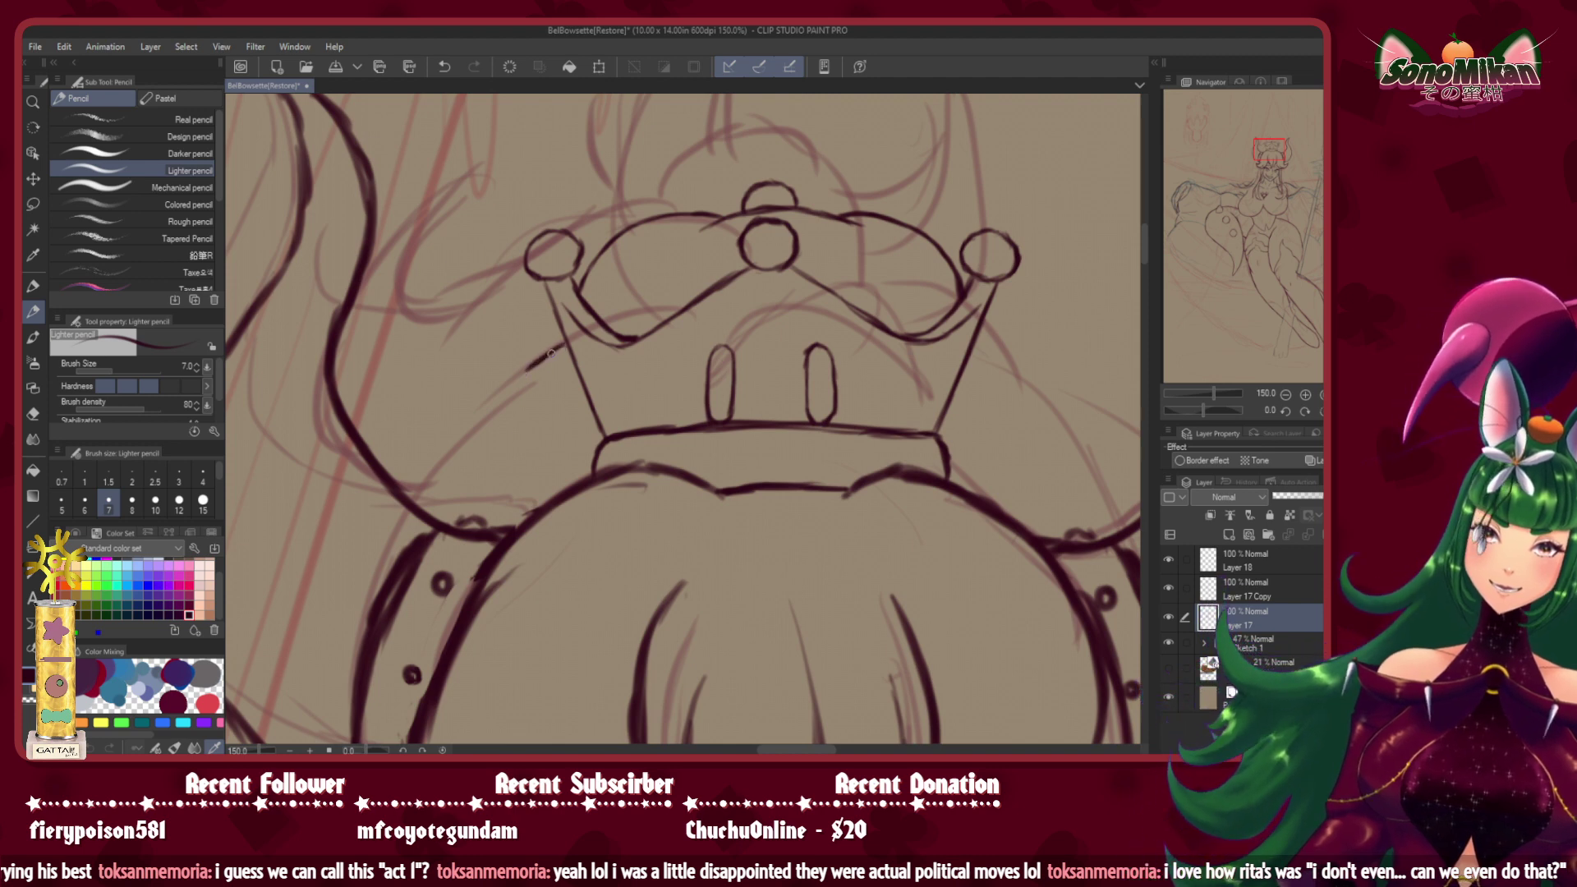
{"action": "key", "text": "ctrl+z"}
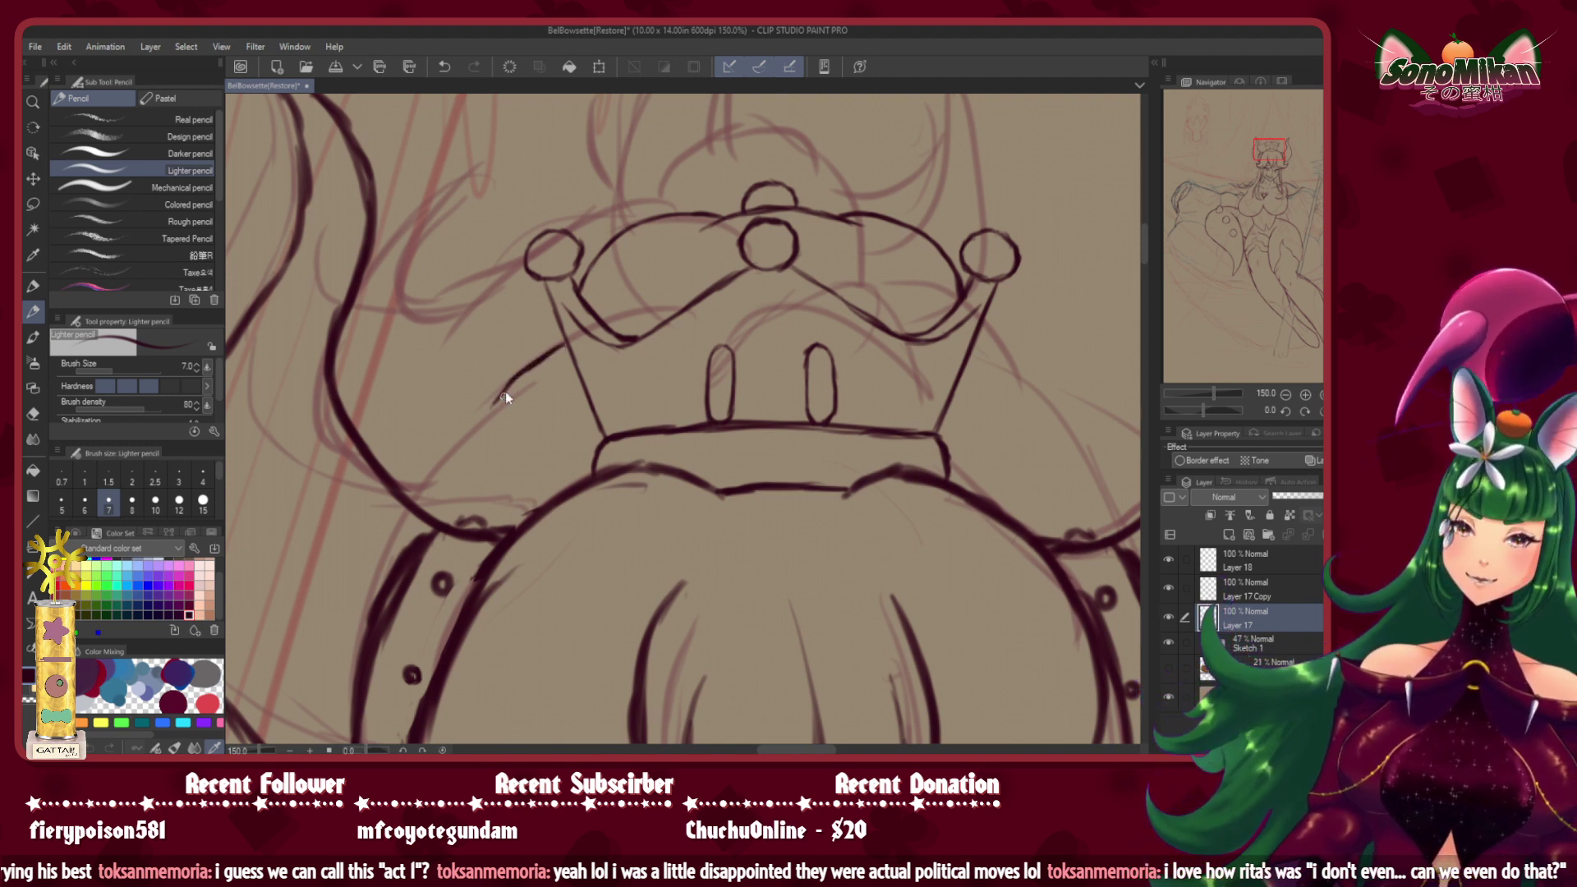
{"action": "left_click_drag", "start_coordinate": [563, 347], "coordinate": [483, 409]}
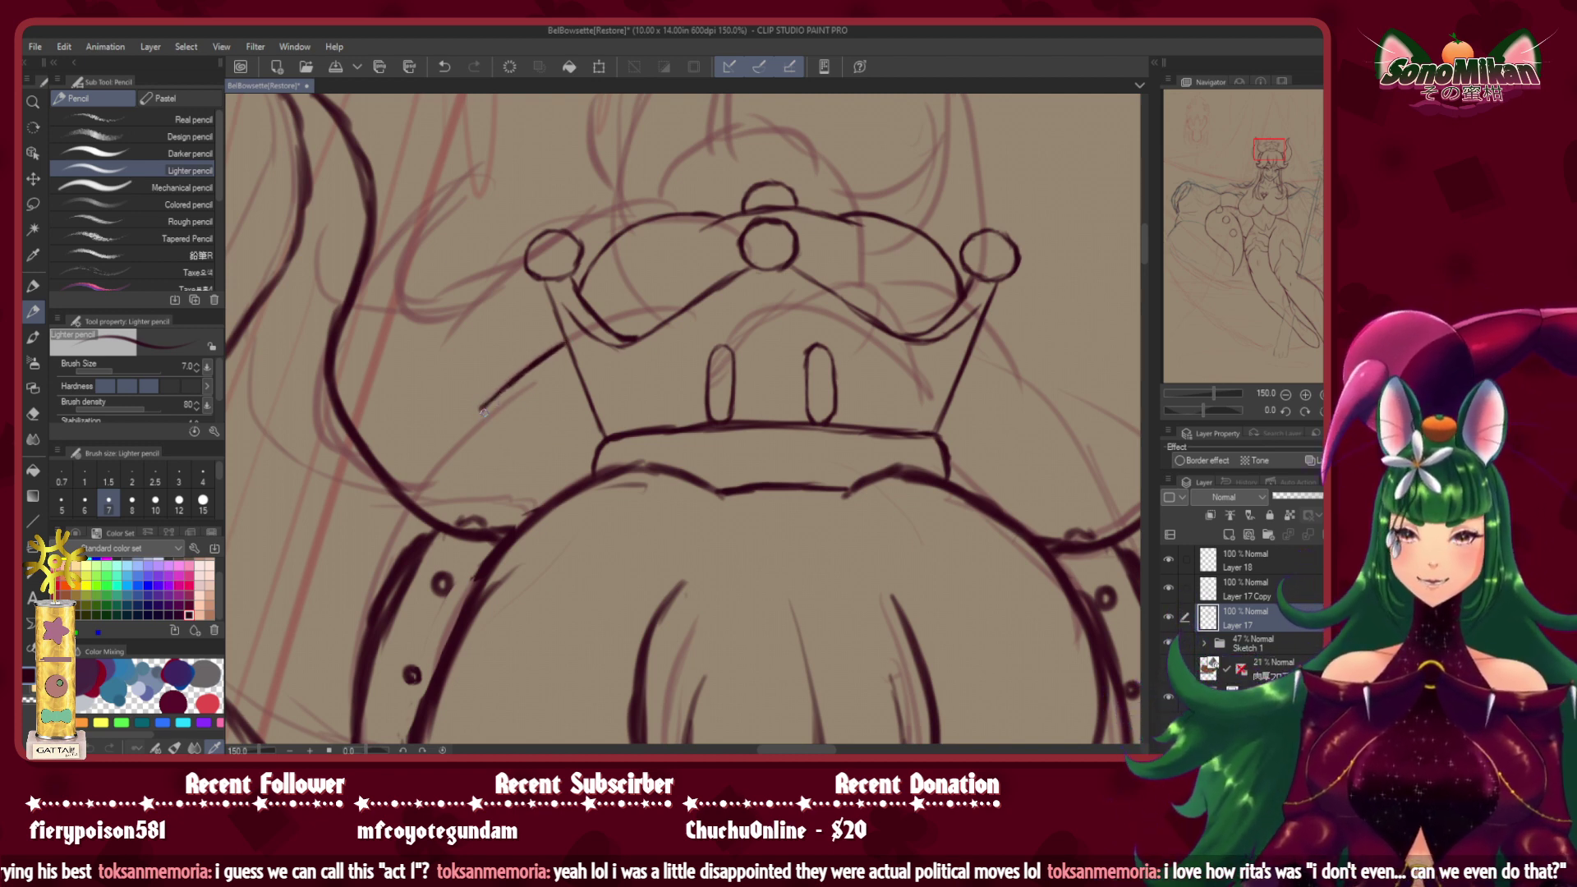
{"action": "mouse_move", "coordinate": [478, 417]}
{"action": "left_mouse_down"}
{"action": "mouse_move", "coordinate": [560, 439]}
{"action": "mouse_move", "coordinate": [548, 427]}
{"action": "mouse_move", "coordinate": [584, 479]}
{"action": "left_mouse_up"}
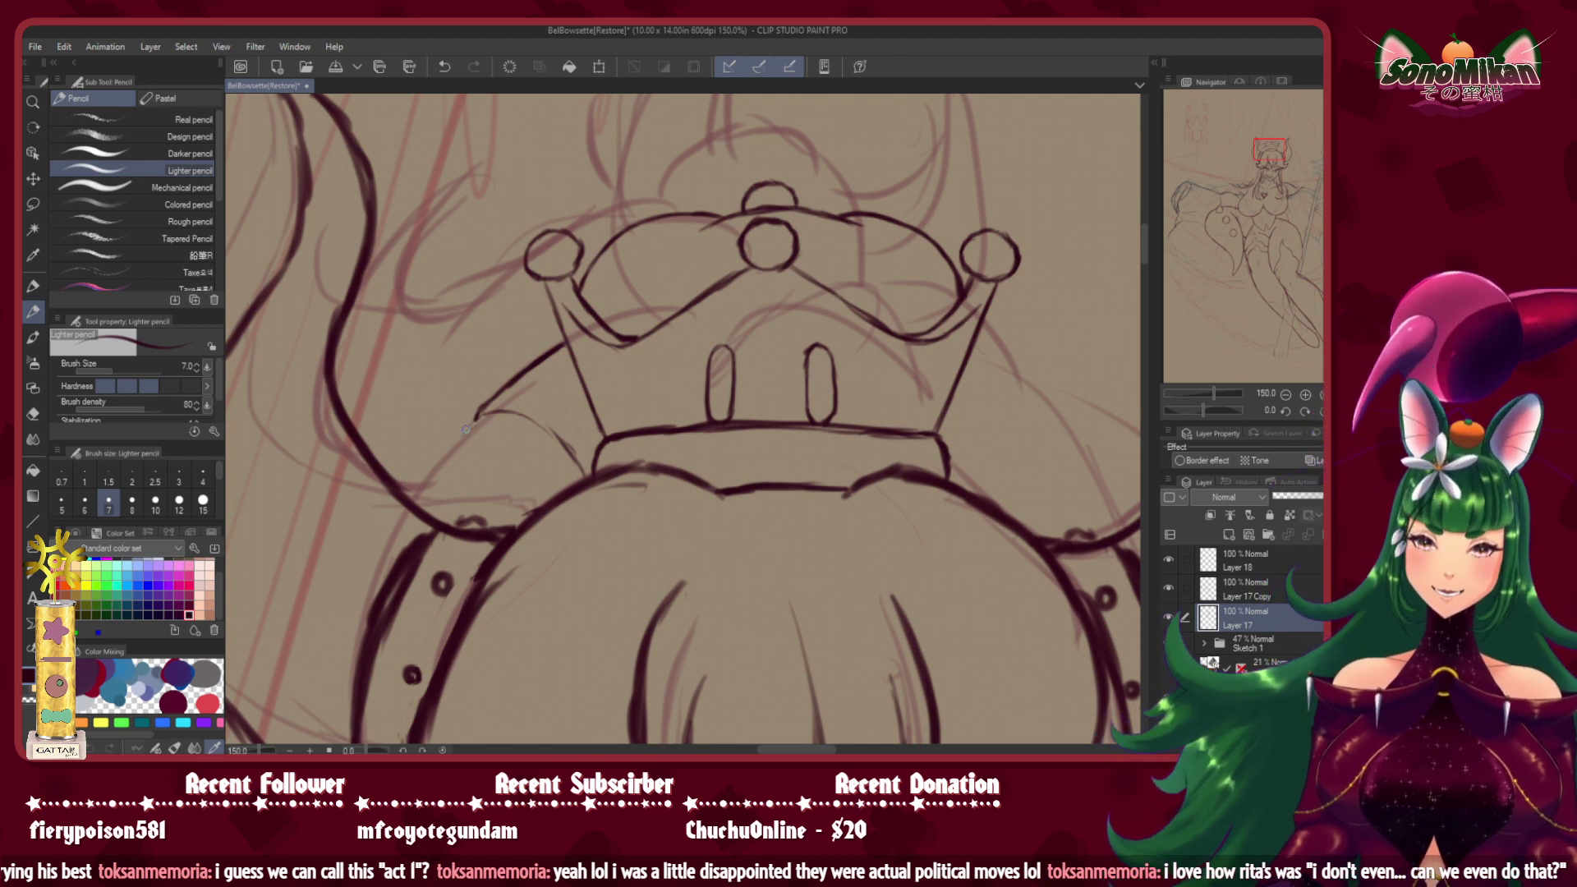
{"action": "mouse_move", "coordinate": [466, 428]}
{"action": "left_mouse_down"}
{"action": "mouse_move", "coordinate": [480, 418]}
{"action": "mouse_move", "coordinate": [413, 499]}
{"action": "left_mouse_up"}
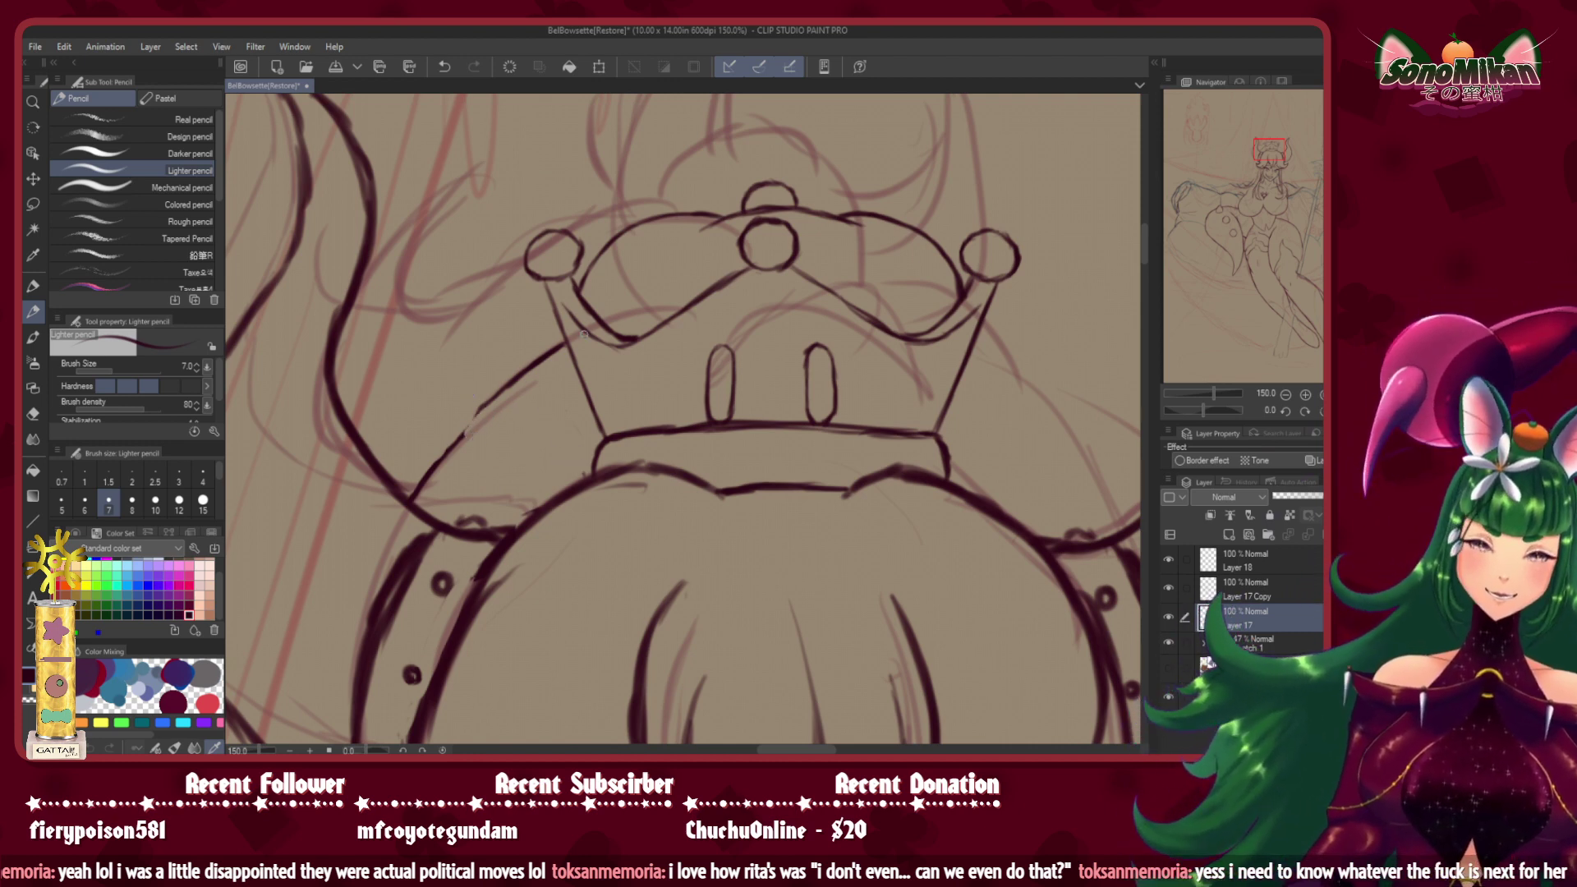
Complete the hair outline beside the left horn and draw the matching outline from the crown's right side to the right horn's lower edge.
{"action": "left_click_drag", "start_coordinate": [483, 410], "coordinate": [433, 462]}
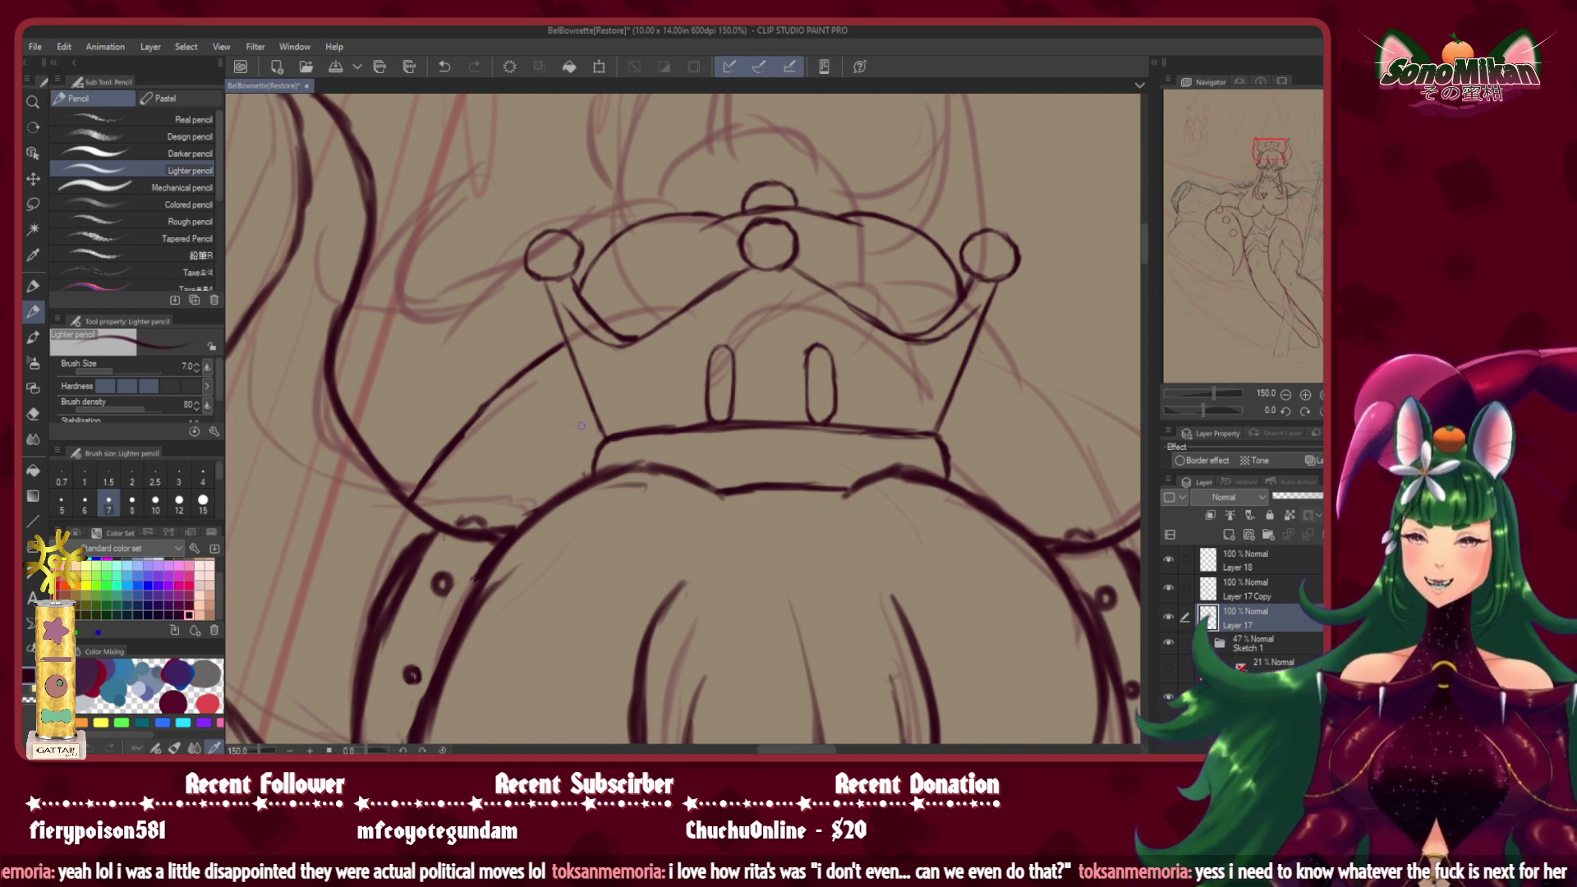
{"action": "left_click_drag", "start_coordinate": [705, 406], "coordinate": [489, 505]}
{"action": "left_click_drag", "start_coordinate": [563, 421], "coordinate": [556, 481]}
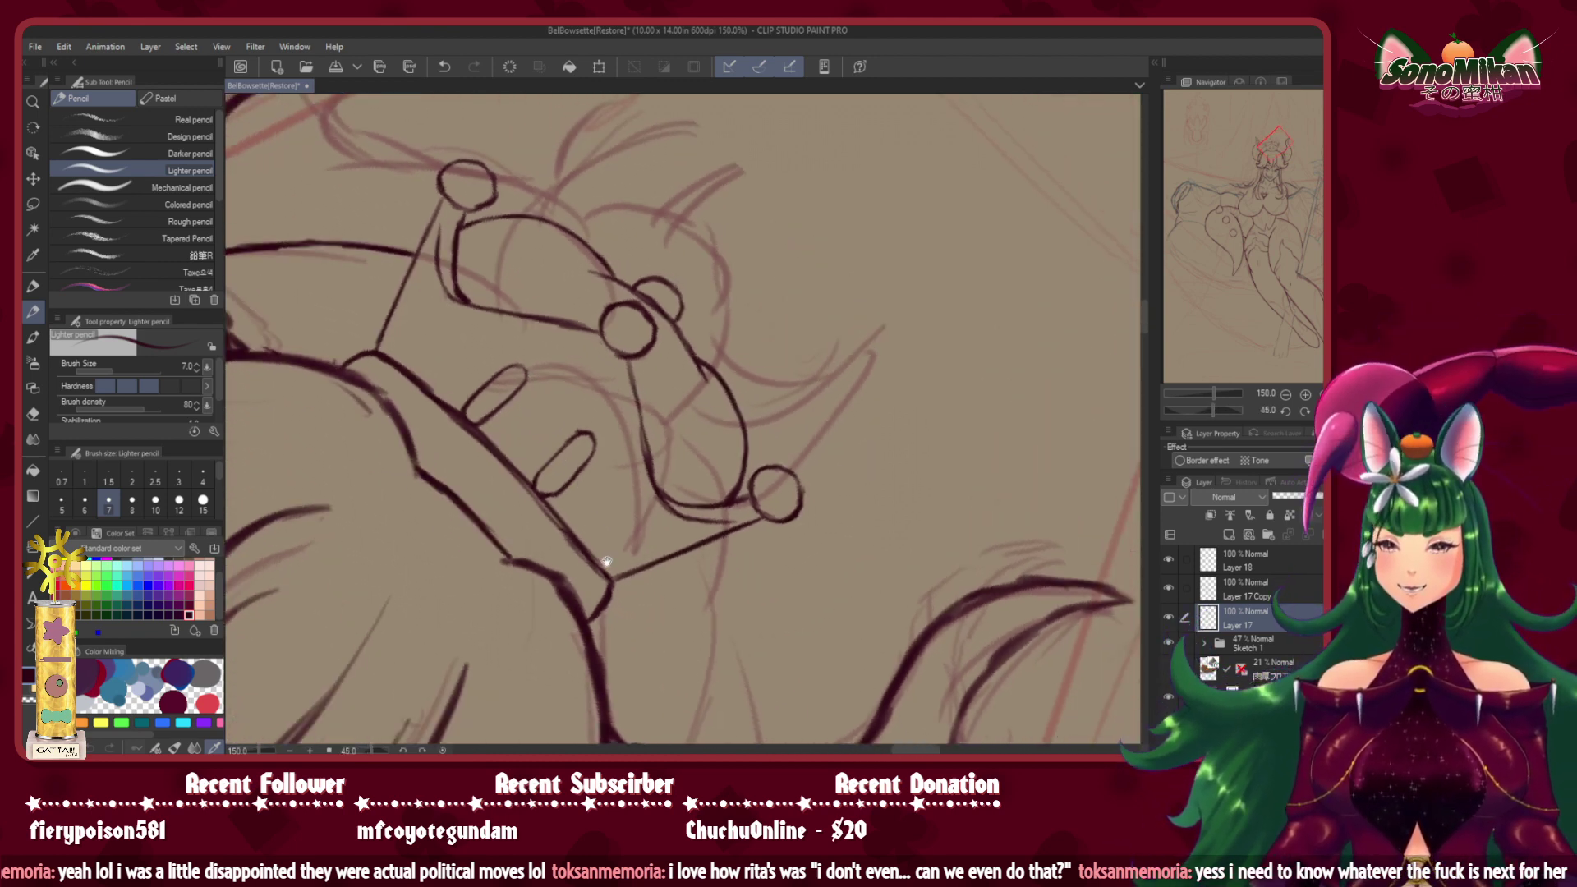
{"action": "left_click_drag", "start_coordinate": [607, 562], "coordinate": [520, 427]}
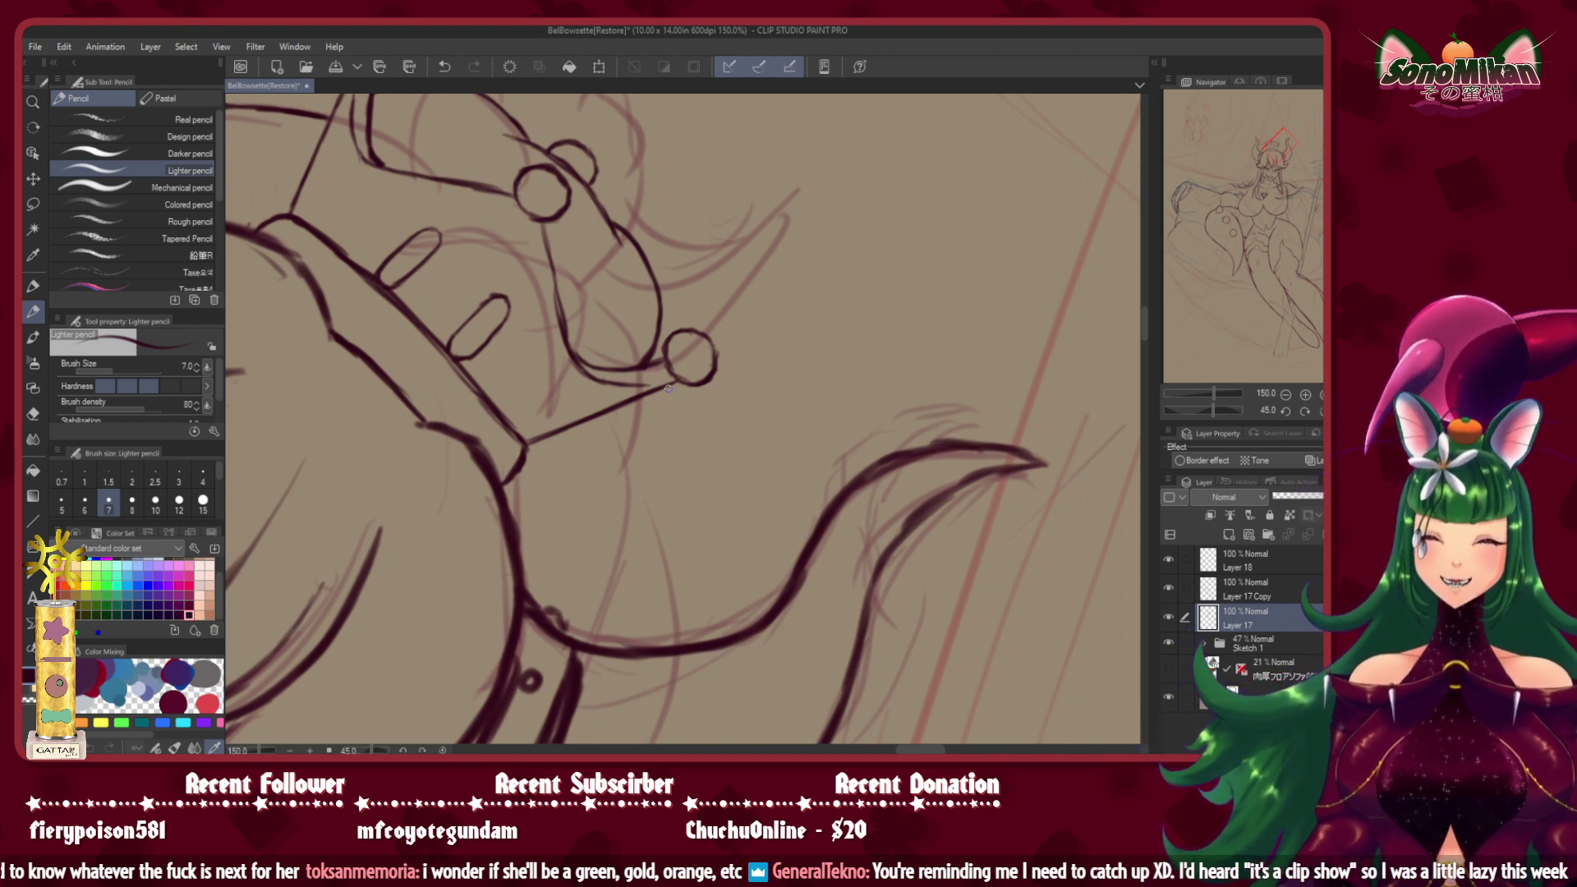
{"action": "key", "text": "minus"}
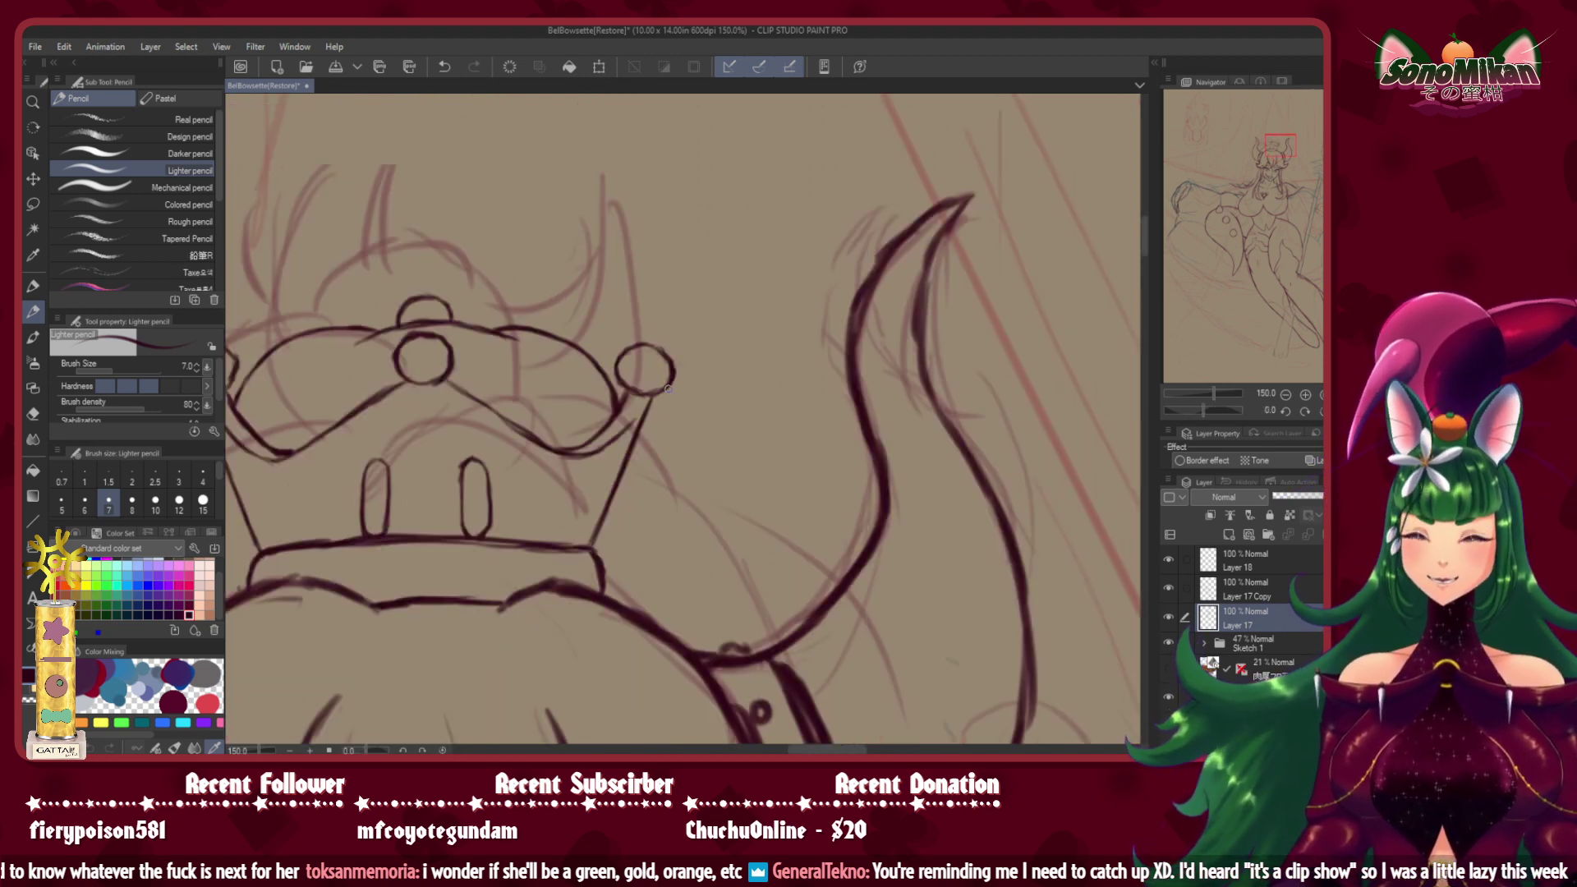
{"action": "key", "text": "asciicircum"}
{"action": "key", "text": "asciicircum"}
{"action": "key", "text": "asciicircum"}
{"action": "key", "text": "asciicircum"}
{"action": "key", "text": "asciicircum"}
{"action": "key", "text": "asciicircum"}
{"action": "key", "text": "asciicircum"}
{"action": "key", "text": "asciicircum"}
{"action": "key", "text": "asciicircum"}
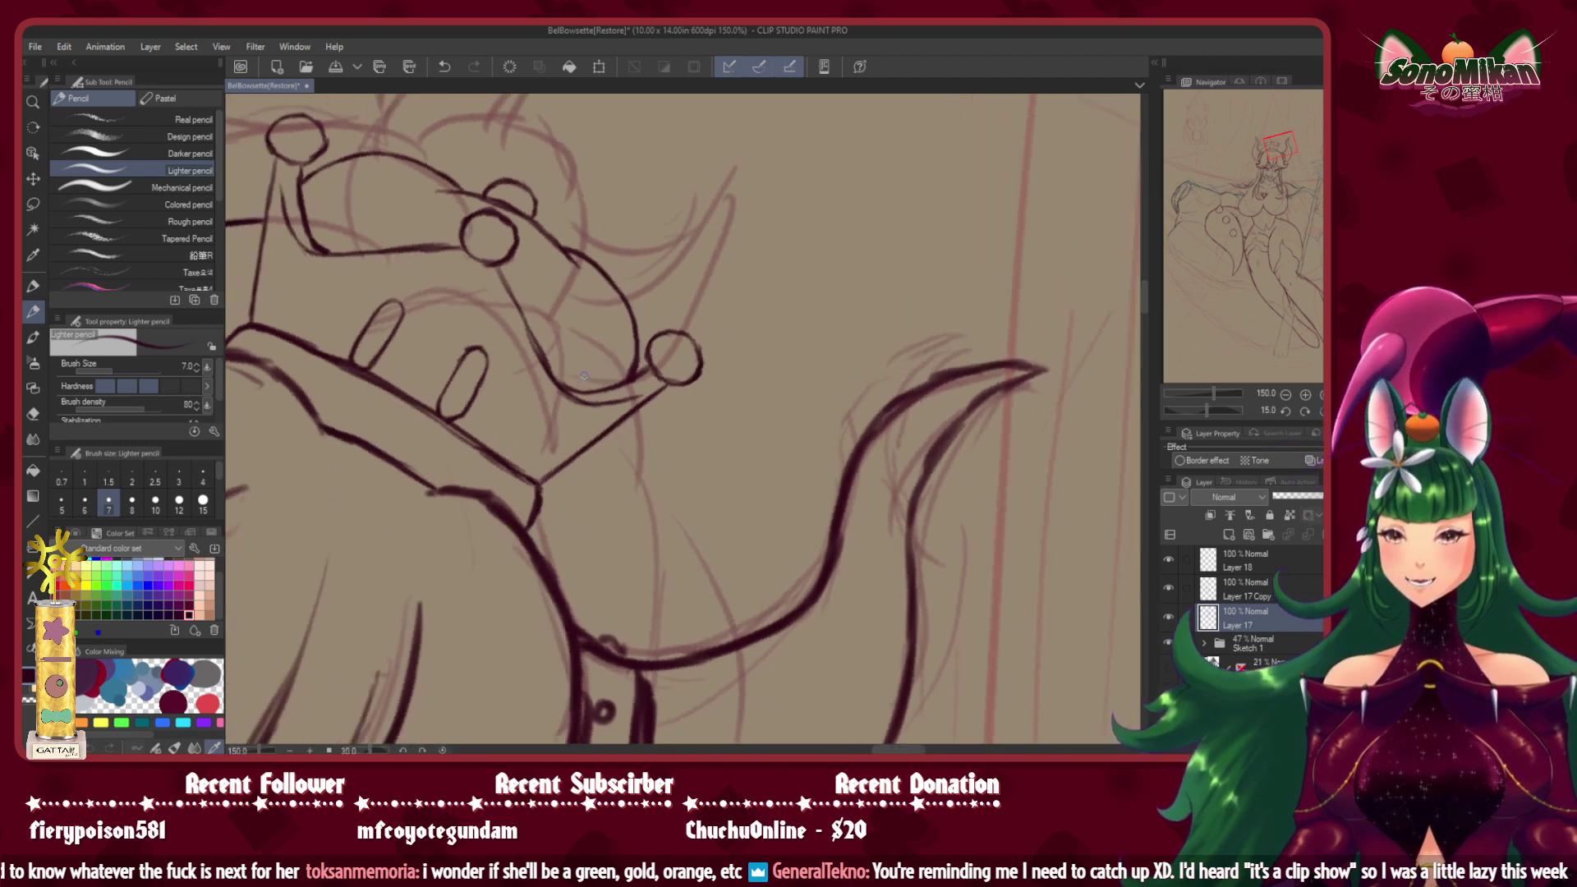
{"action": "left_click_drag", "start_coordinate": [572, 386], "coordinate": [728, 172]}
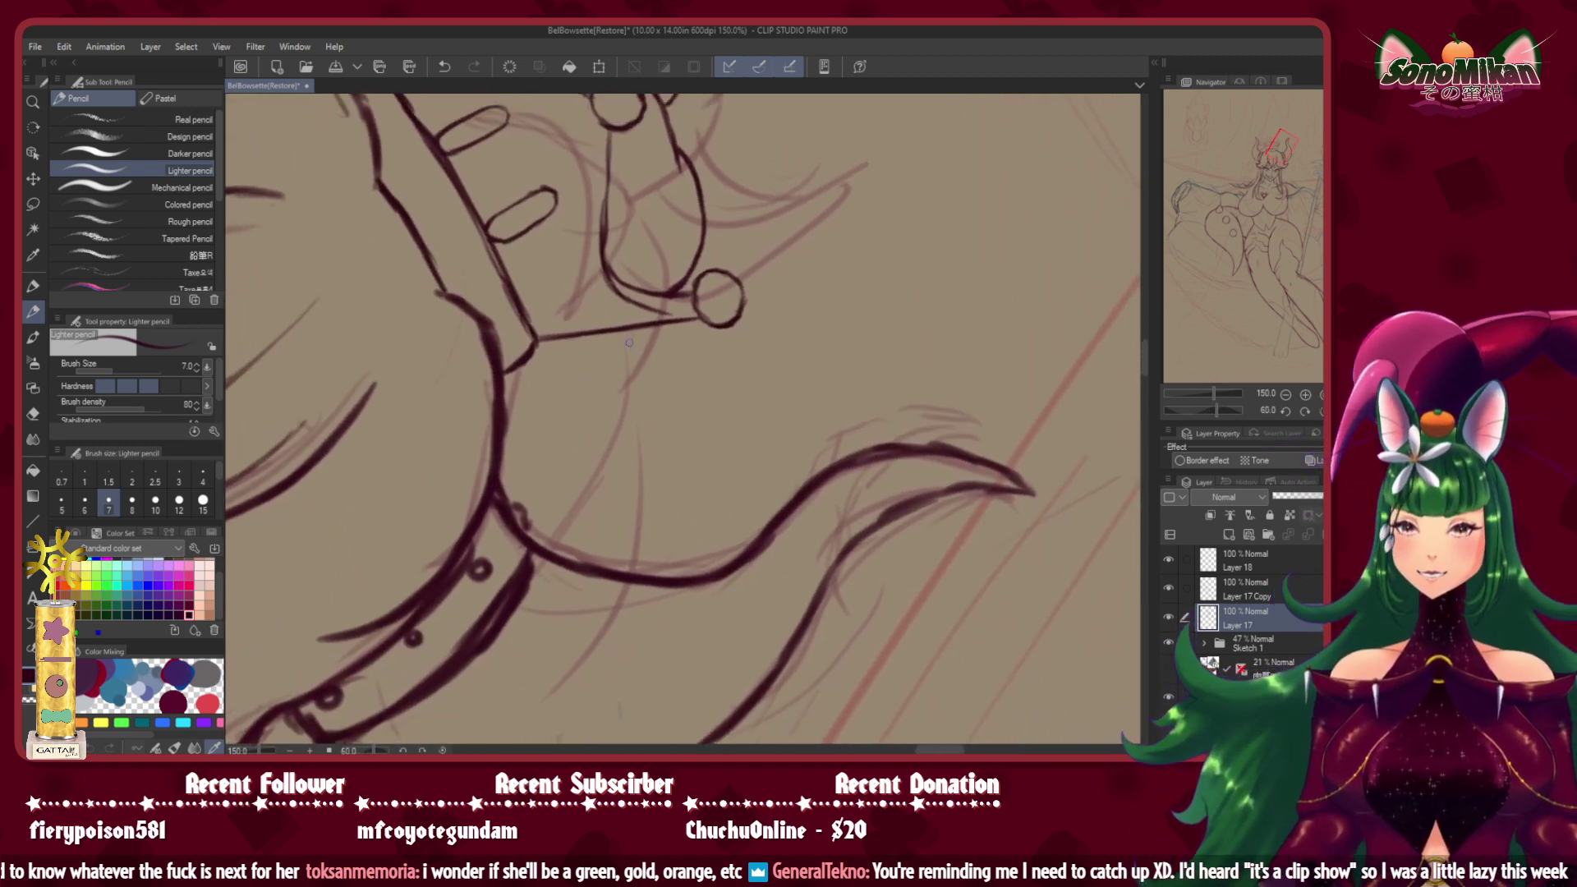
{"action": "mouse_move", "coordinate": [583, 319]}
{"action": "left_mouse_down"}
{"action": "mouse_move", "coordinate": [704, 514]}
{"action": "mouse_move", "coordinate": [809, 616]}
{"action": "mouse_move", "coordinate": [669, 405]}
{"action": "mouse_move", "coordinate": [718, 435]}
{"action": "mouse_move", "coordinate": [652, 618]}
{"action": "left_mouse_up"}
{"action": "key", "text": "ctrl+at"}
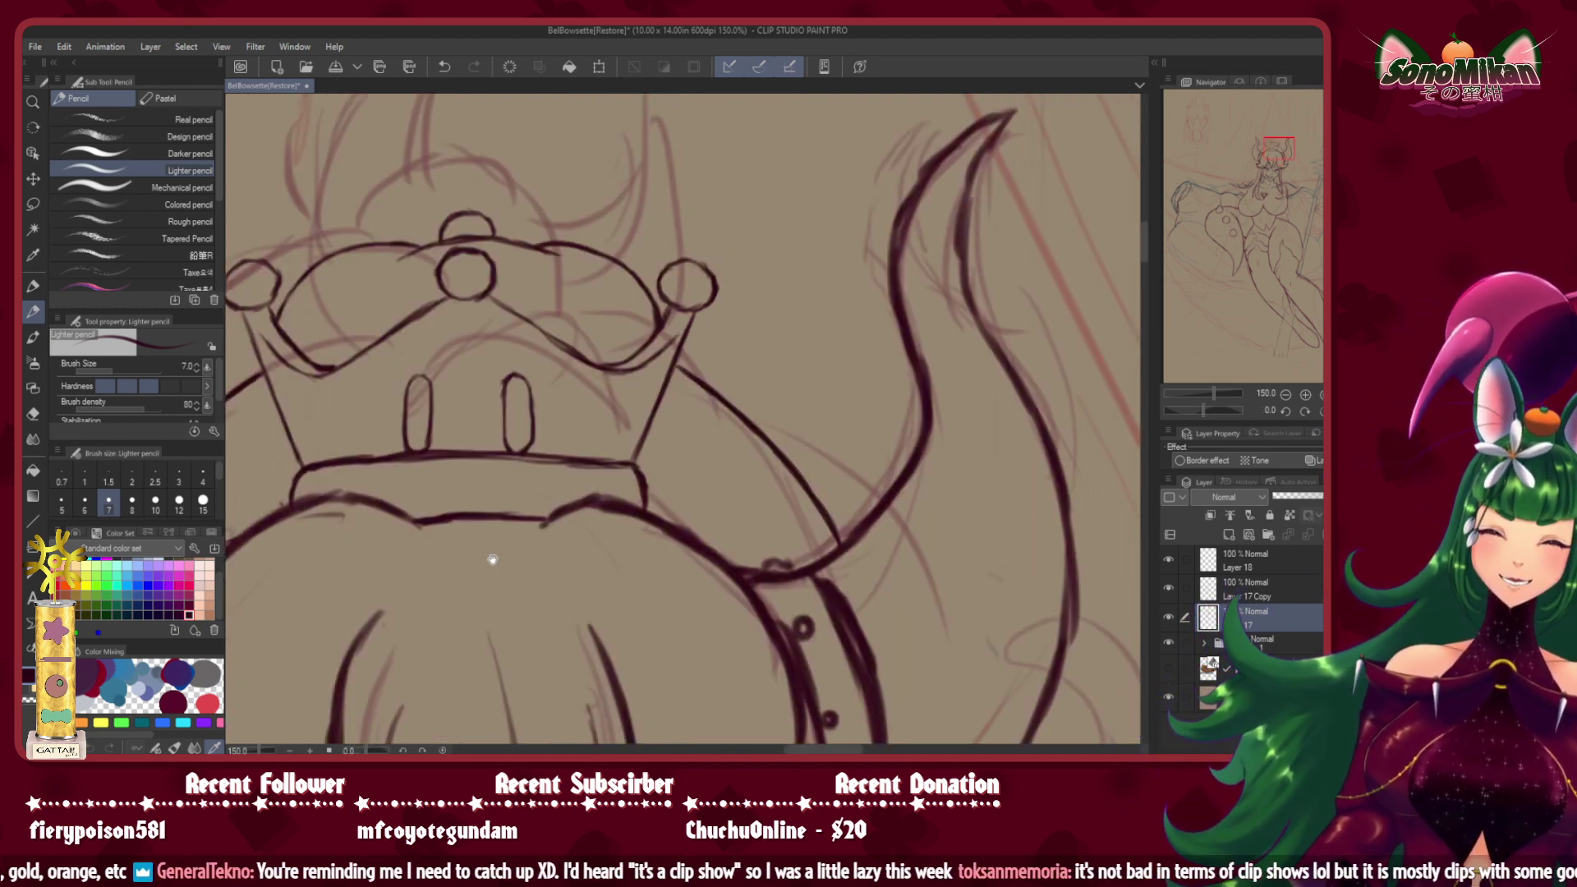
Draw the left edge of the hair tuft above the crown and the rounded hair arc over the rear ball.
{"action": "left_click_drag", "start_coordinate": [493, 561], "coordinate": [658, 493]}
{"action": "left_click_drag", "start_coordinate": [630, 363], "coordinate": [655, 549]}
{"action": "left_click_drag", "start_coordinate": [633, 412], "coordinate": [621, 641]}
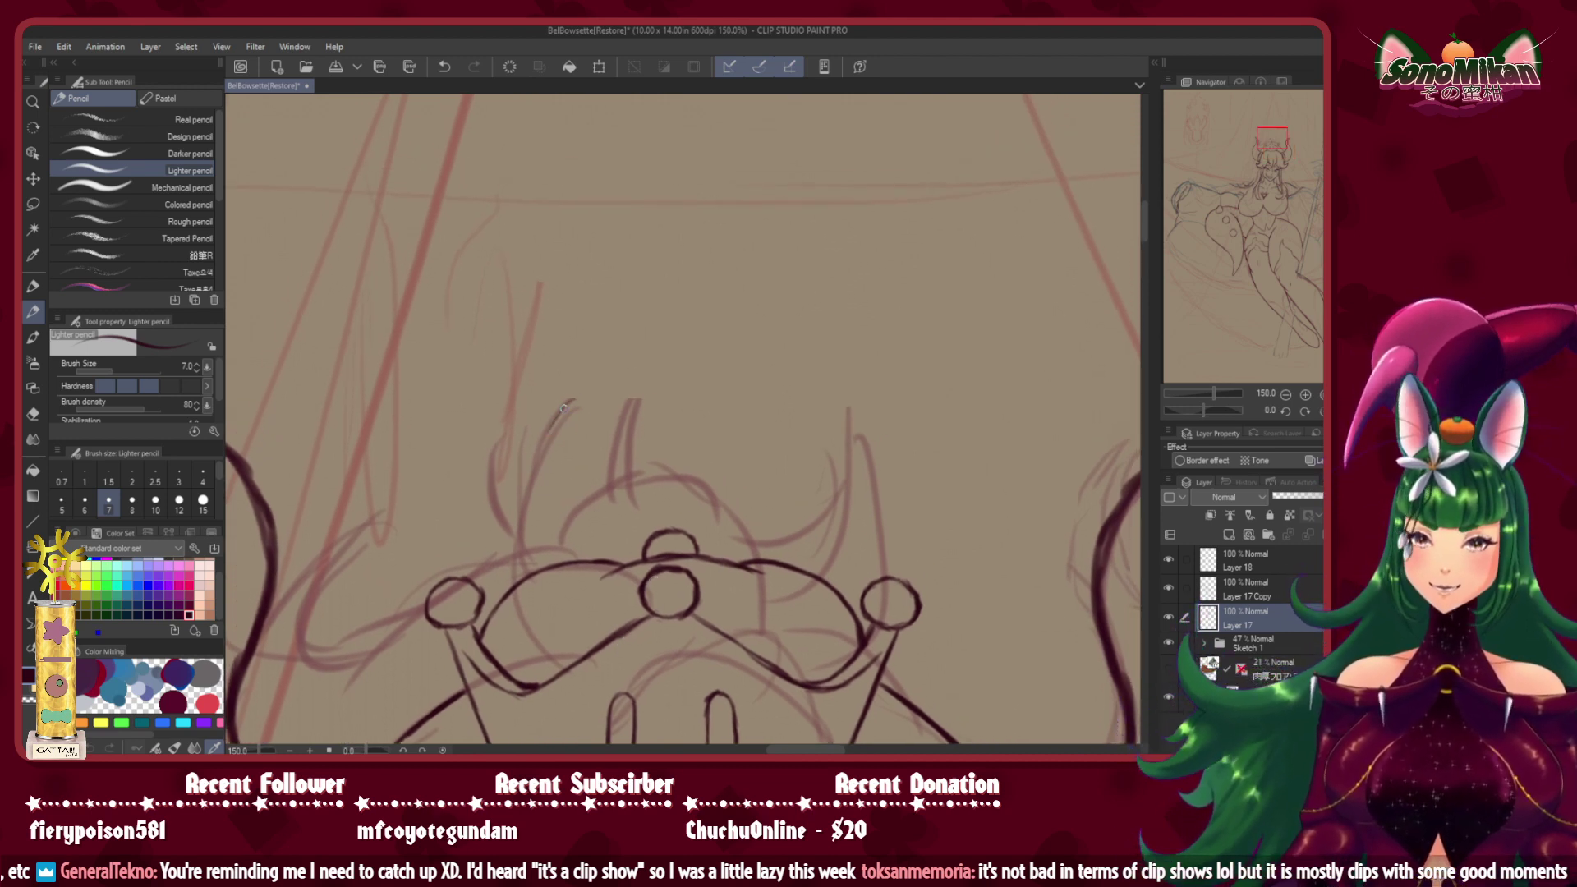
{"action": "left_click_drag", "start_coordinate": [563, 408], "coordinate": [521, 530]}
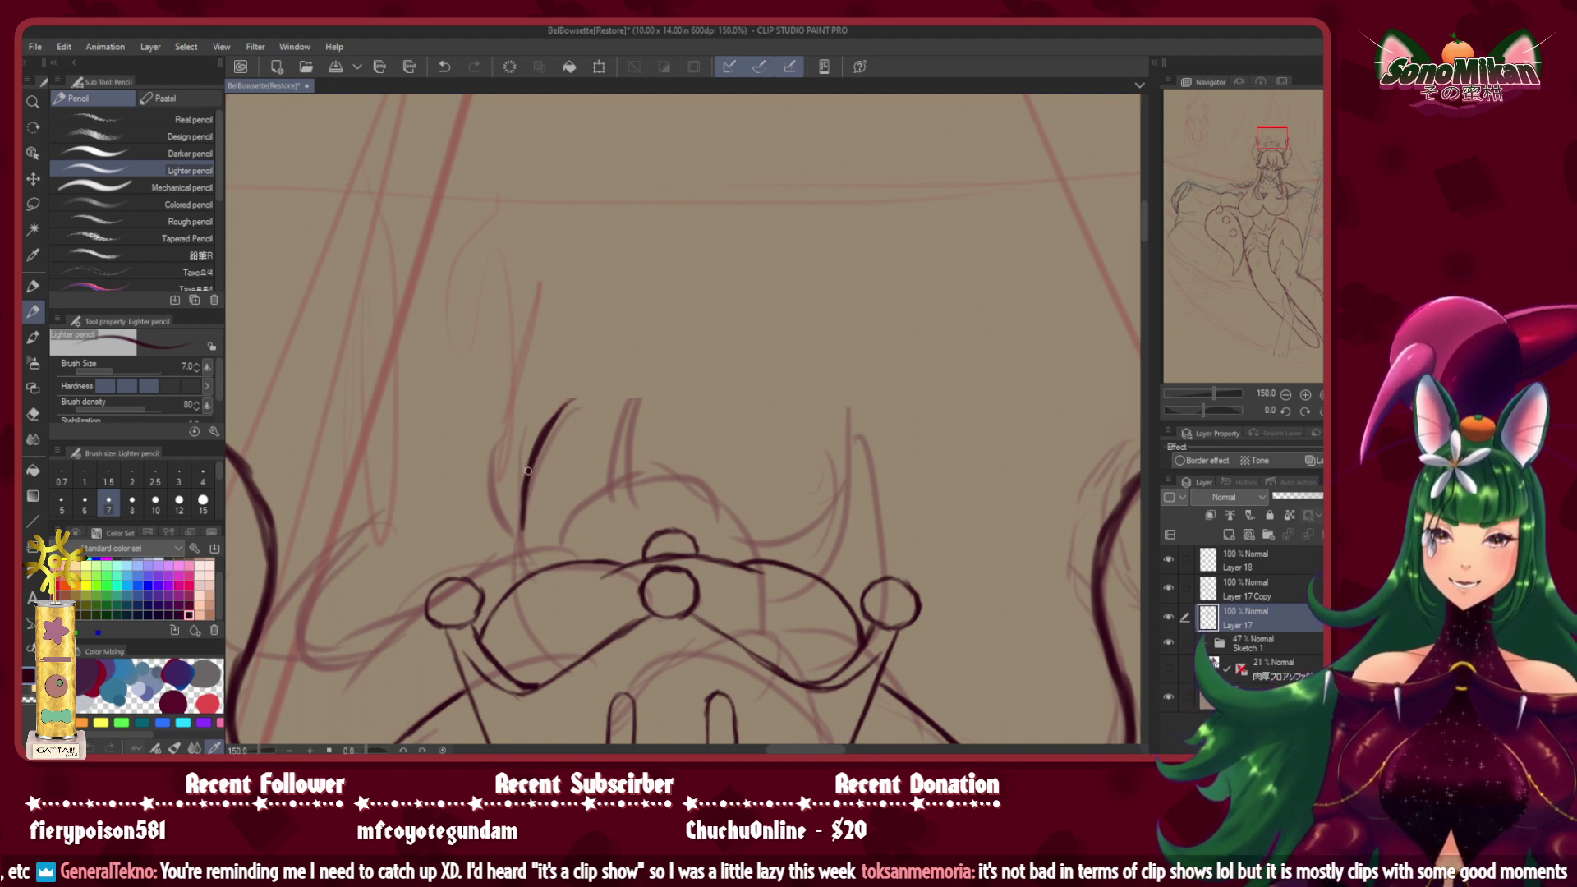
{"action": "left_click_drag", "start_coordinate": [528, 470], "coordinate": [506, 554]}
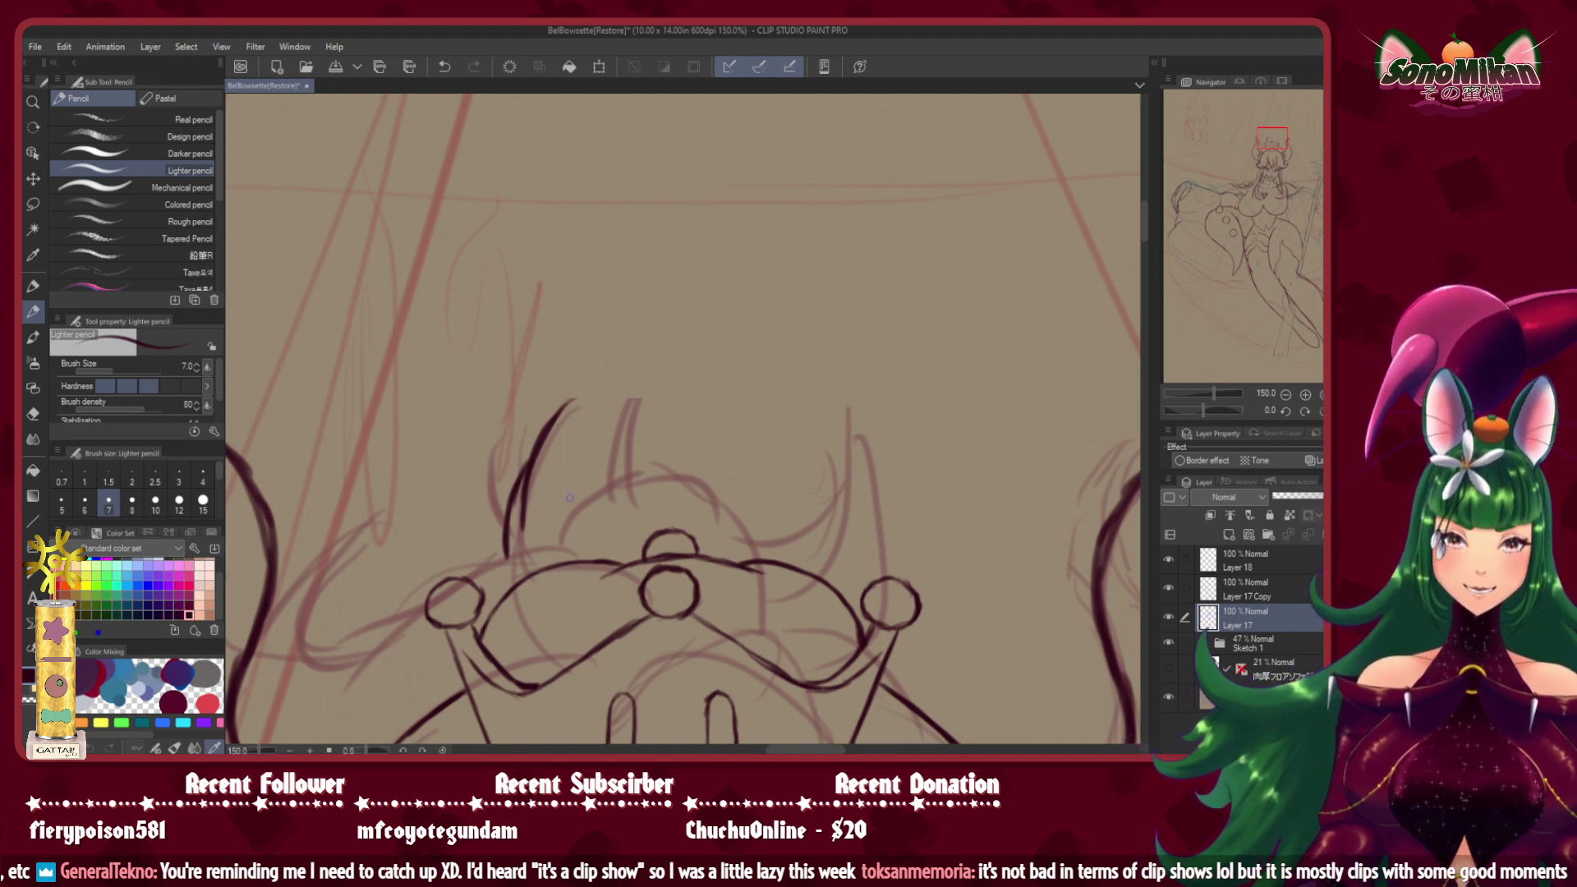
{"action": "mouse_move", "coordinate": [550, 493]}
{"action": "left_mouse_down"}
{"action": "mouse_move", "coordinate": [586, 509]}
{"action": "mouse_move", "coordinate": [625, 486]}
{"action": "mouse_move", "coordinate": [690, 489]}
{"action": "mouse_move", "coordinate": [711, 525]}
{"action": "left_mouse_up"}
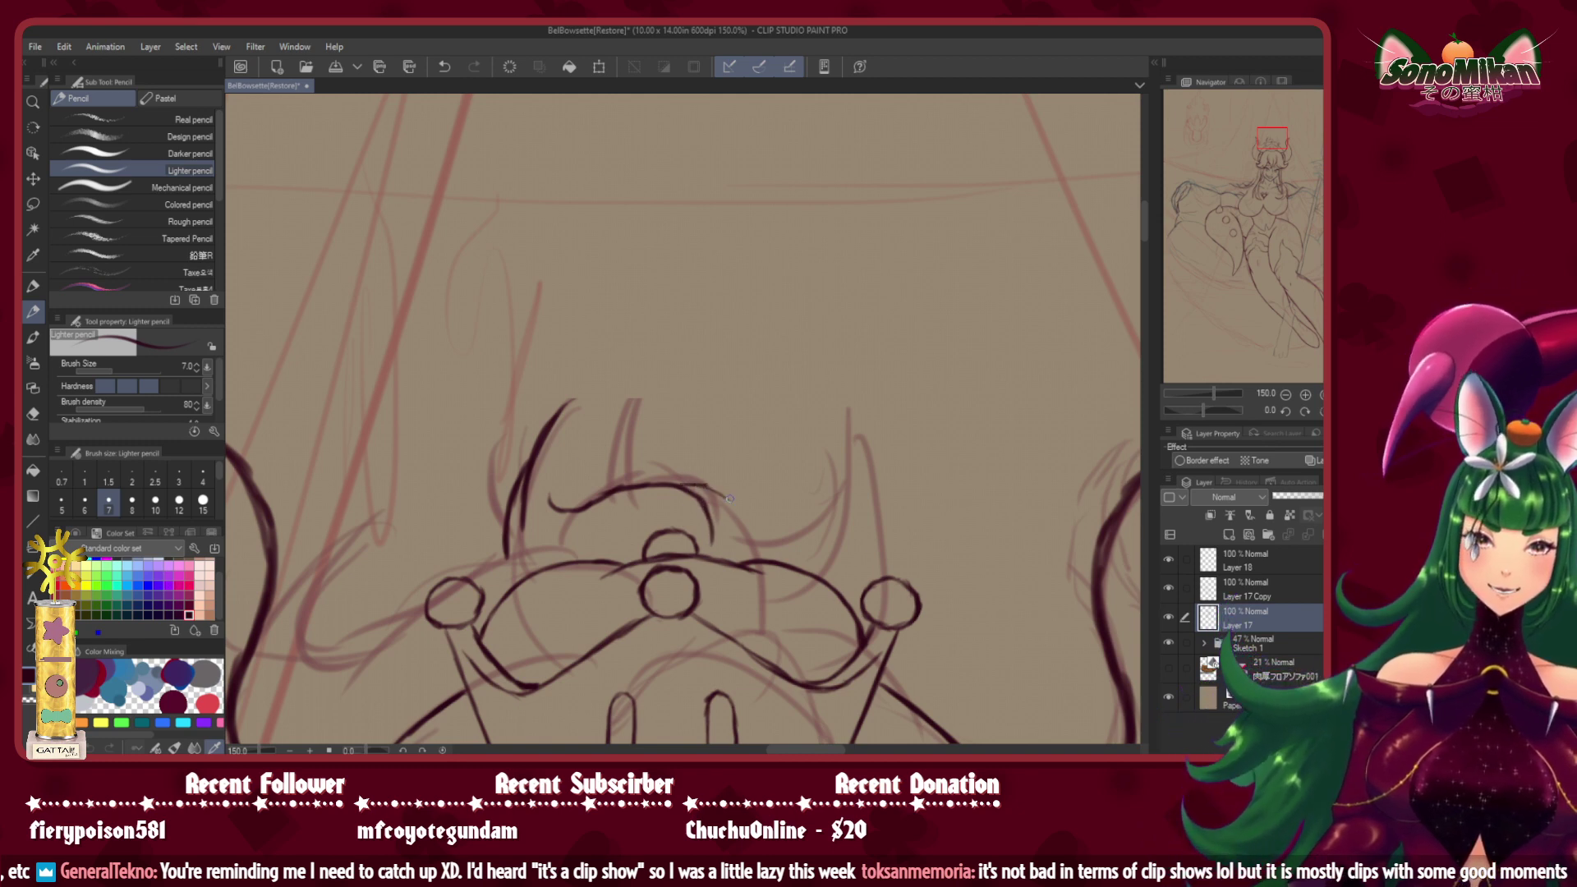
{"action": "left_click_drag", "start_coordinate": [680, 485], "coordinate": [760, 560]}
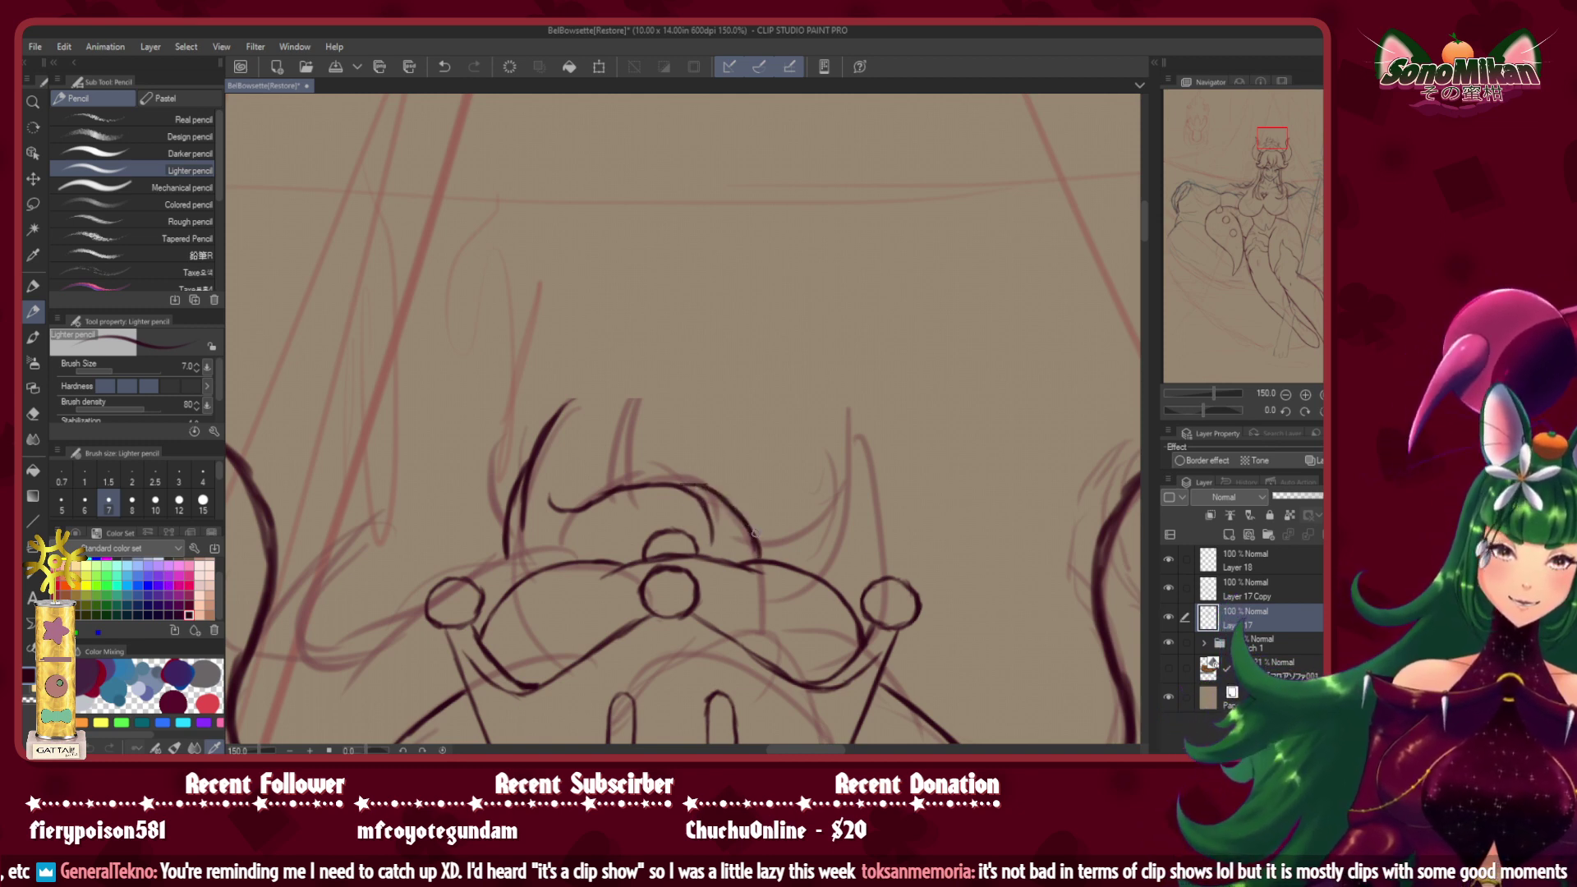
{"action": "left_click_drag", "start_coordinate": [738, 506], "coordinate": [774, 552]}
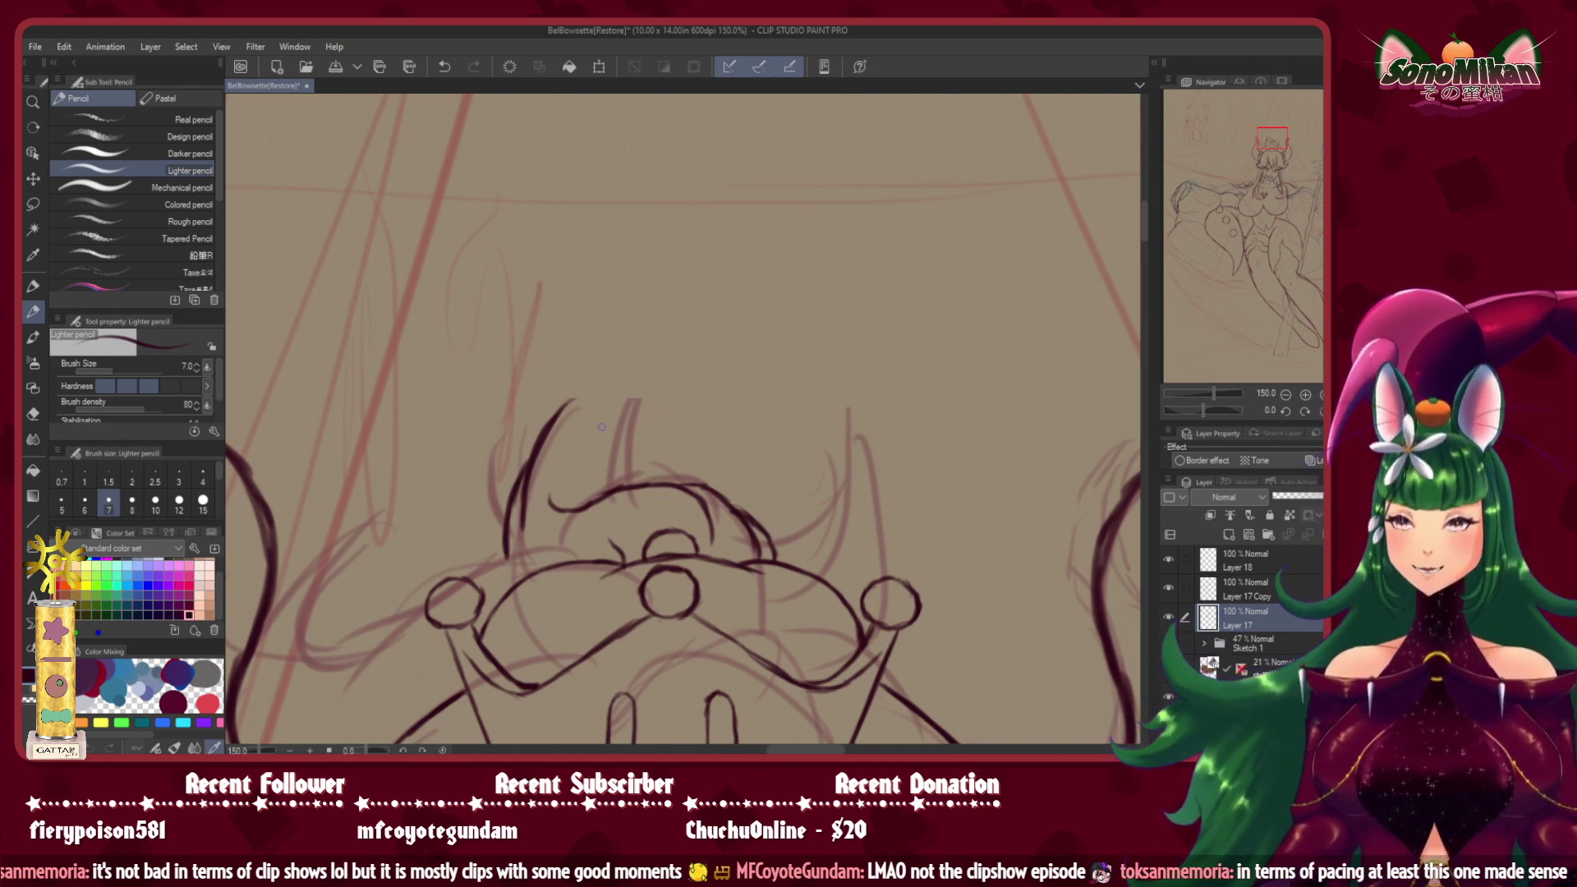
Extend the hair tuft to a pointed tip and draw its jagged inner strands down to the rounded arc.
{"action": "left_click_drag", "start_coordinate": [535, 452], "coordinate": [612, 368]}
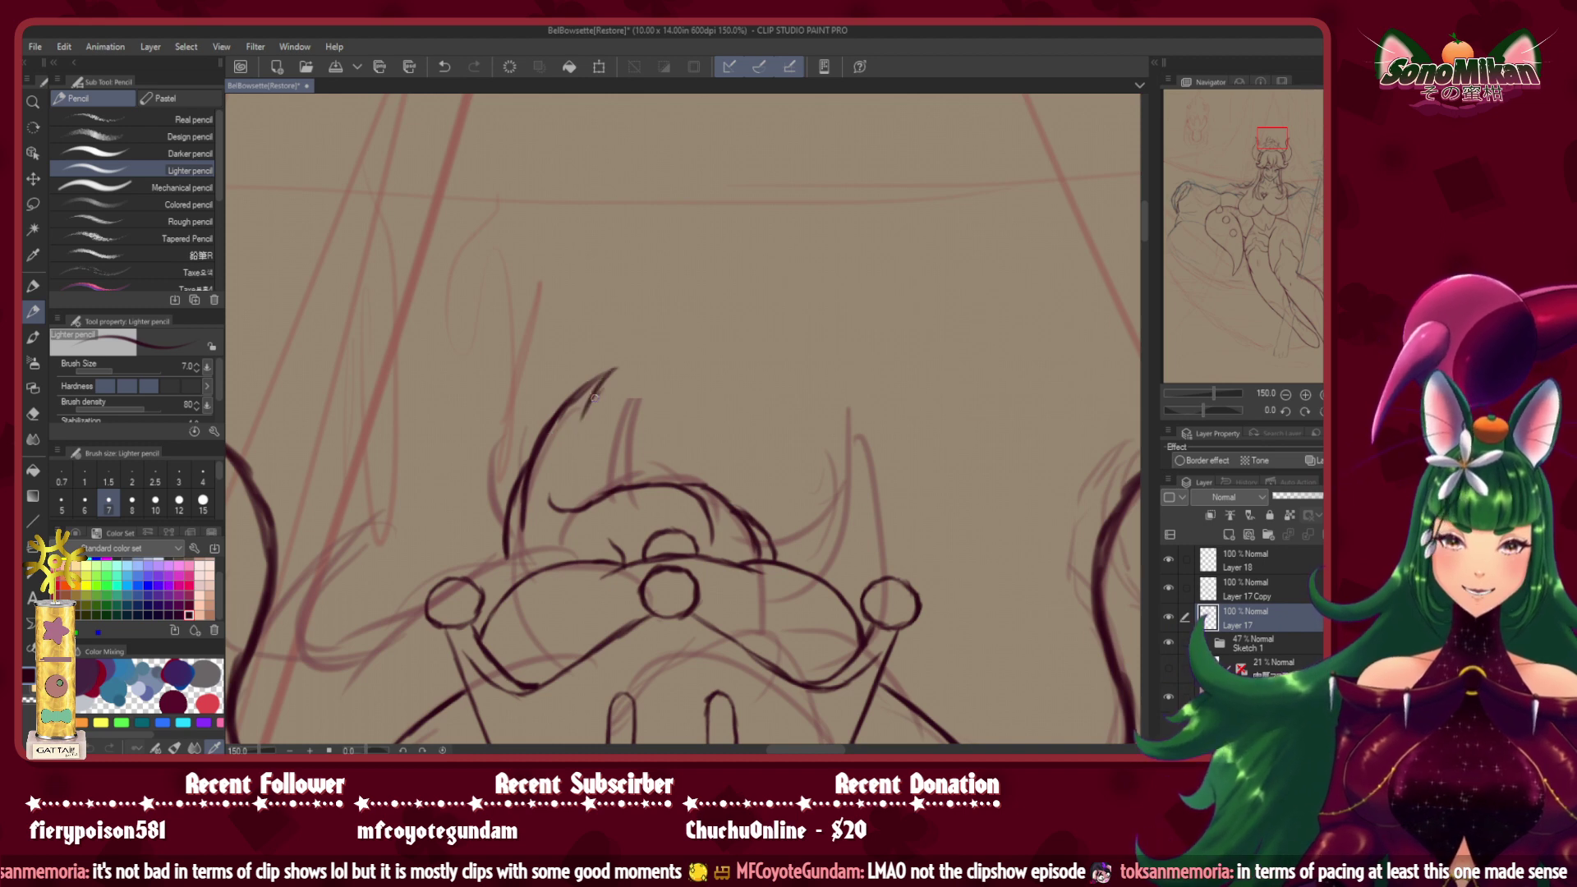
{"action": "left_click_drag", "start_coordinate": [614, 372], "coordinate": [608, 414]}
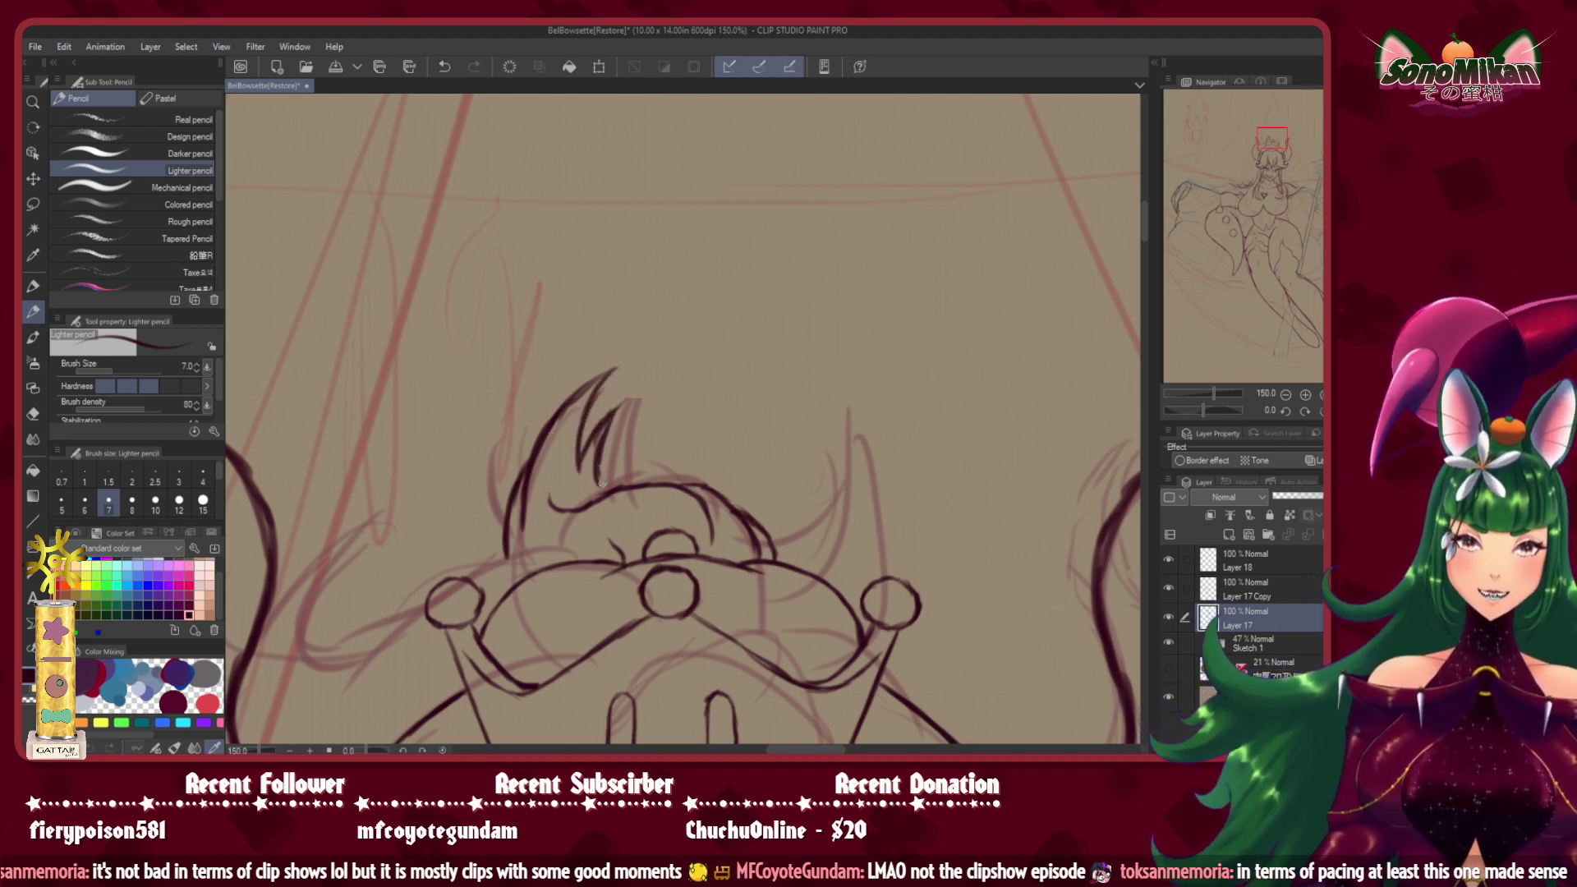
{"action": "left_click_drag", "start_coordinate": [615, 487], "coordinate": [611, 419]}
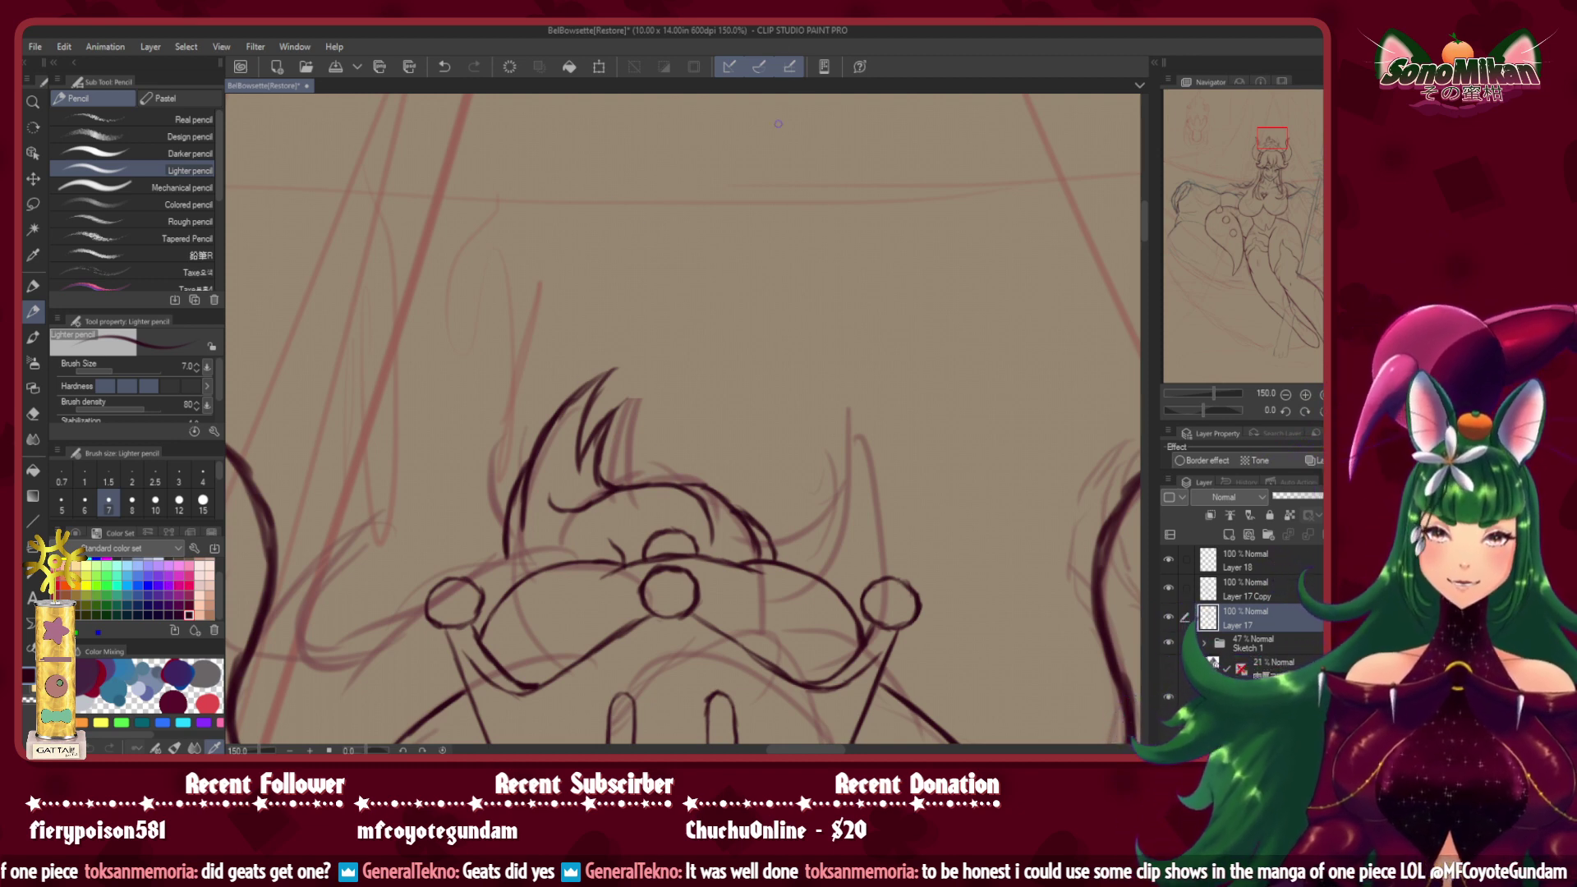
{"action": "left_click_drag", "start_coordinate": [688, 463], "coordinate": [704, 282]}
{"action": "left_click_drag", "start_coordinate": [380, 334], "coordinate": [691, 364]}
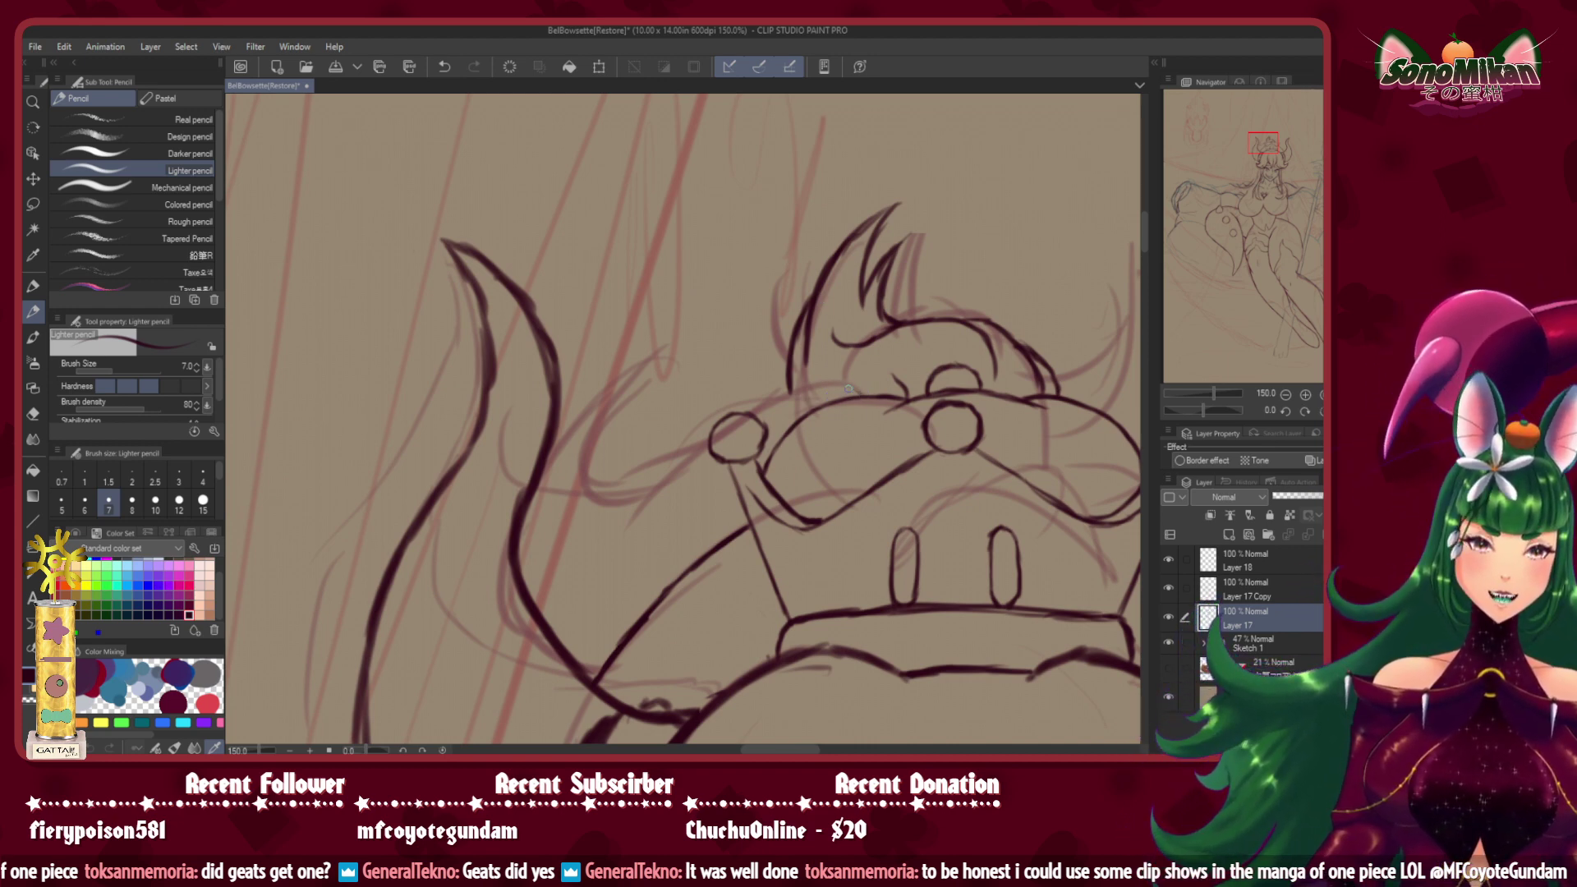
{"action": "left_click_drag", "start_coordinate": [861, 394], "coordinate": [760, 405]}
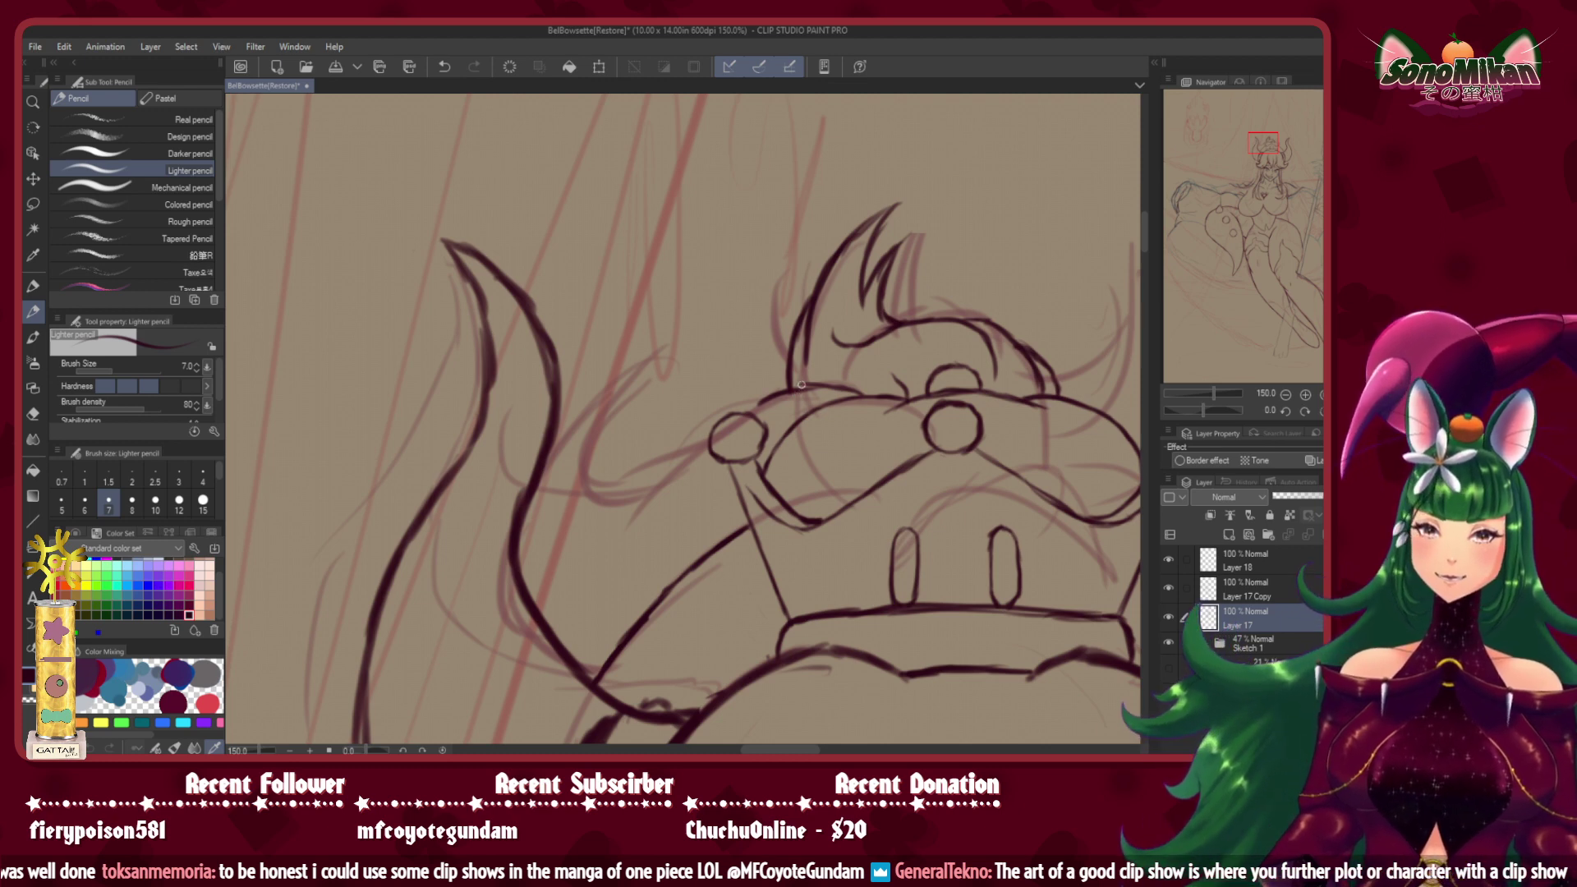
{"action": "key", "text": "ctrl+z"}
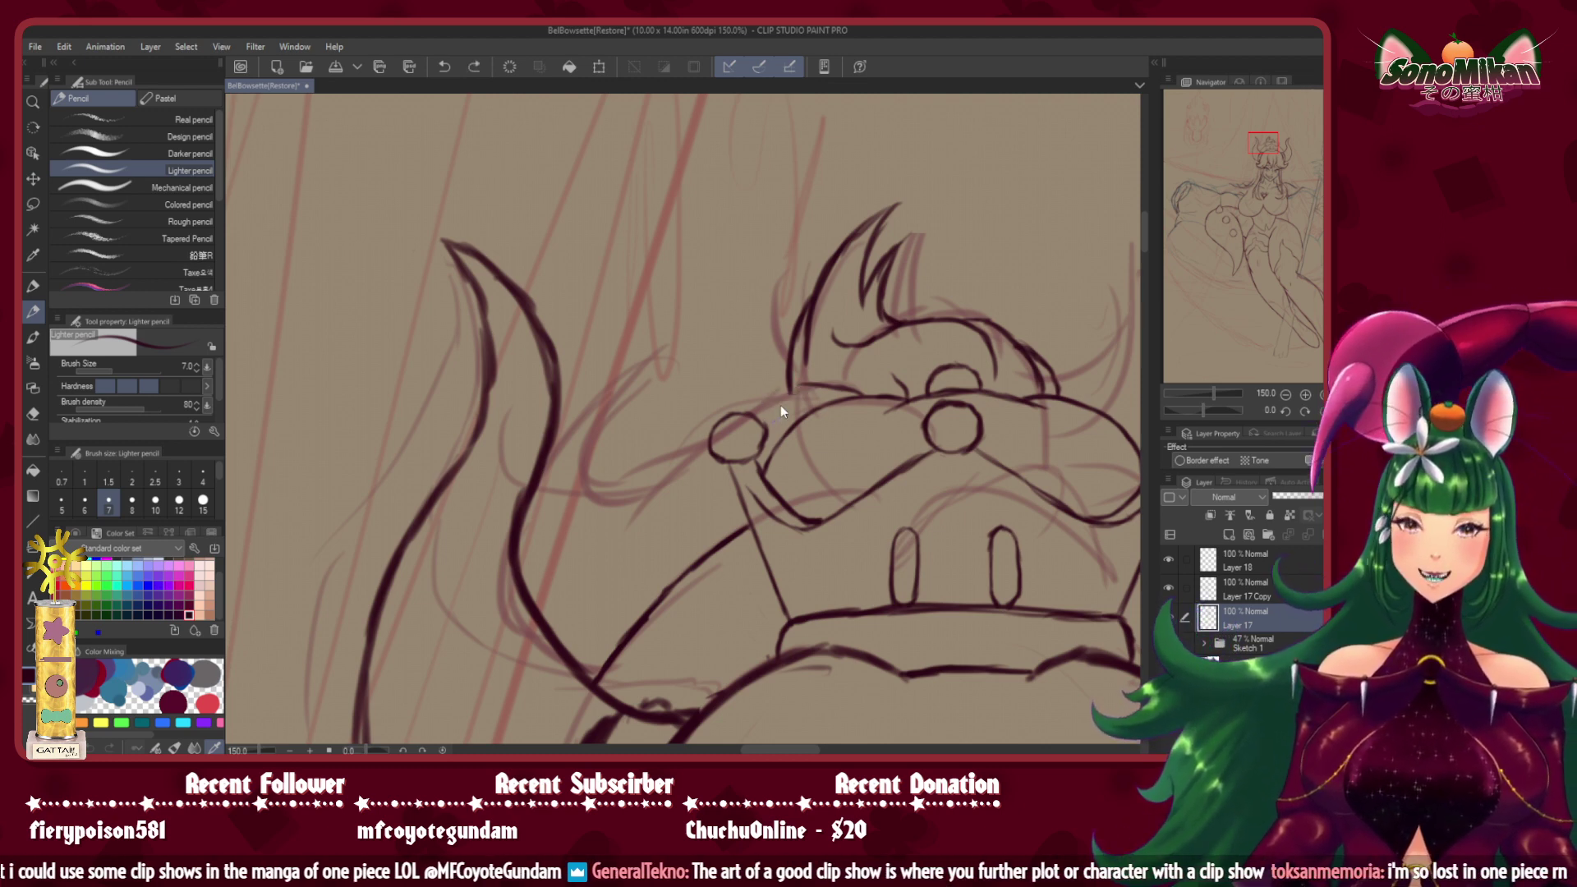
{"action": "key", "text": "ctrl+z"}
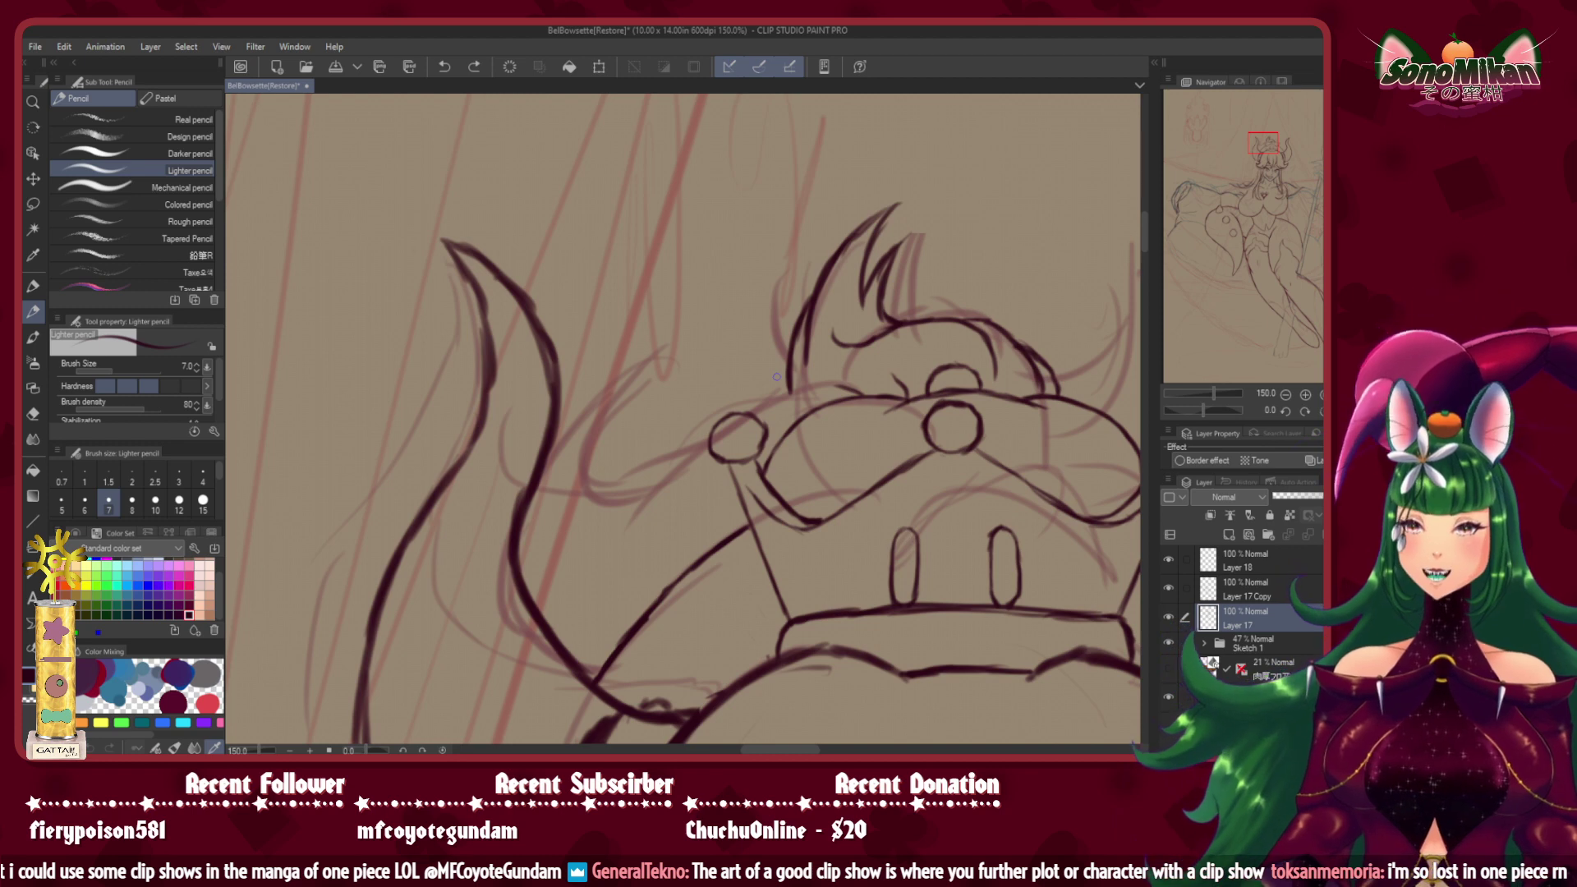
Draw the hair line curving from the tuft's base over the crown's left ball on a rotated canvas, and reset the rotation.
{"action": "key", "text": "asciicircum"}
{"action": "key", "text": "asciicircum"}
{"action": "key", "text": "asciicircum"}
{"action": "key", "text": "asciicircum"}
{"action": "key", "text": "asciicircum"}
{"action": "key", "text": "asciicircum"}
{"action": "key", "text": "asciicircum"}
{"action": "key", "text": "asciicircum"}
{"action": "key", "text": "asciicircum"}
{"action": "key", "text": "asciicircum"}
{"action": "key", "text": "asciicircum"}
{"action": "key", "text": "asciicircum"}
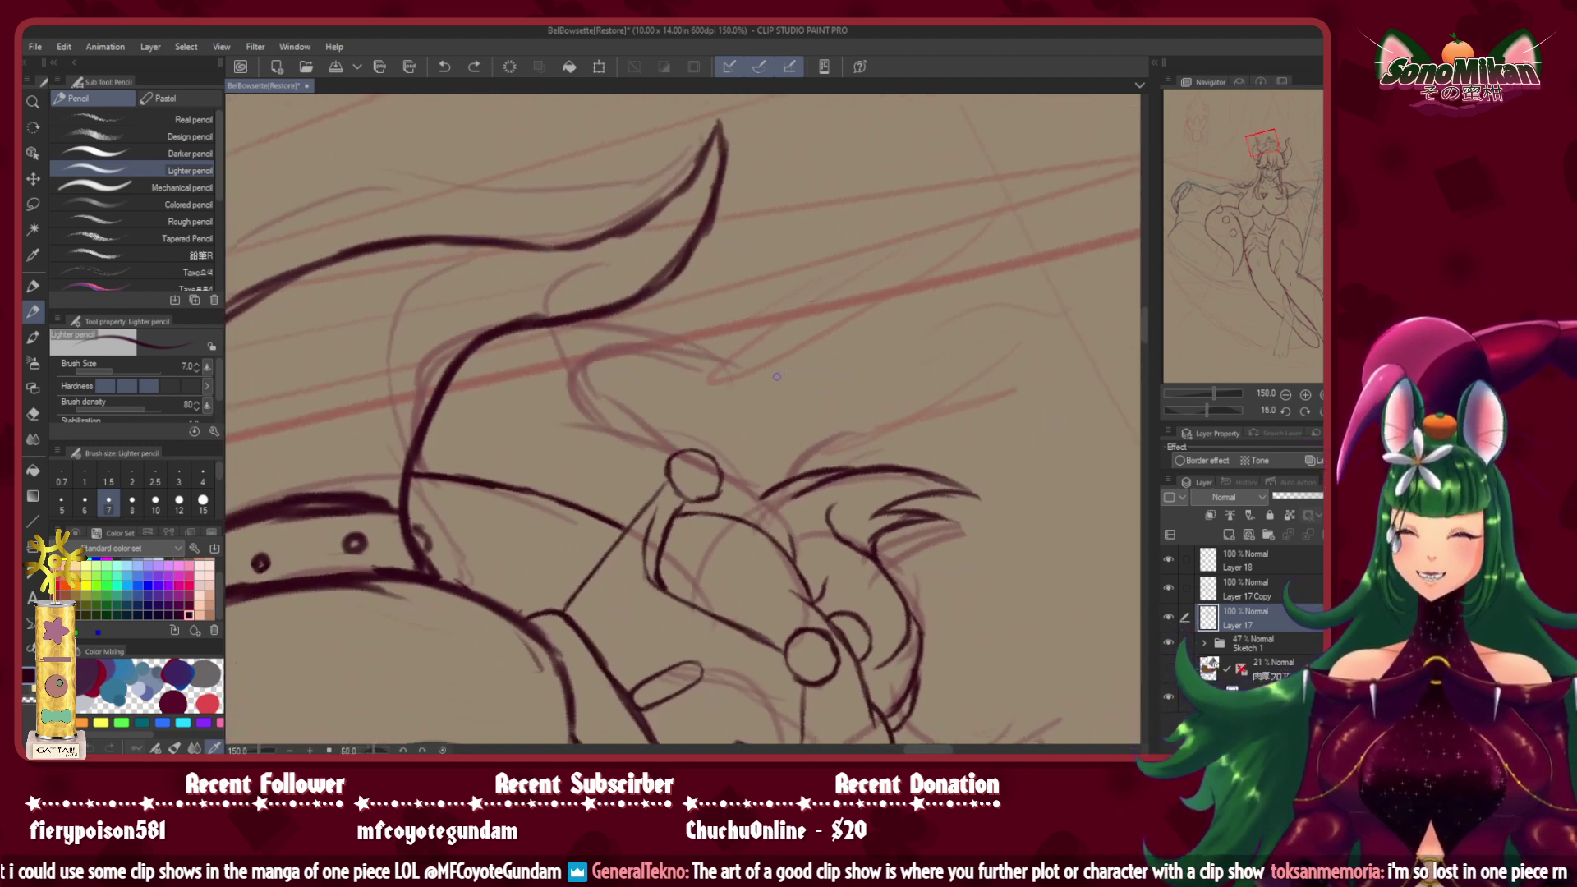
{"action": "key", "text": "asciicircum"}
{"action": "key", "text": "asciicircum"}
{"action": "key", "text": "asciicircum"}
{"action": "key", "text": "asciicircum"}
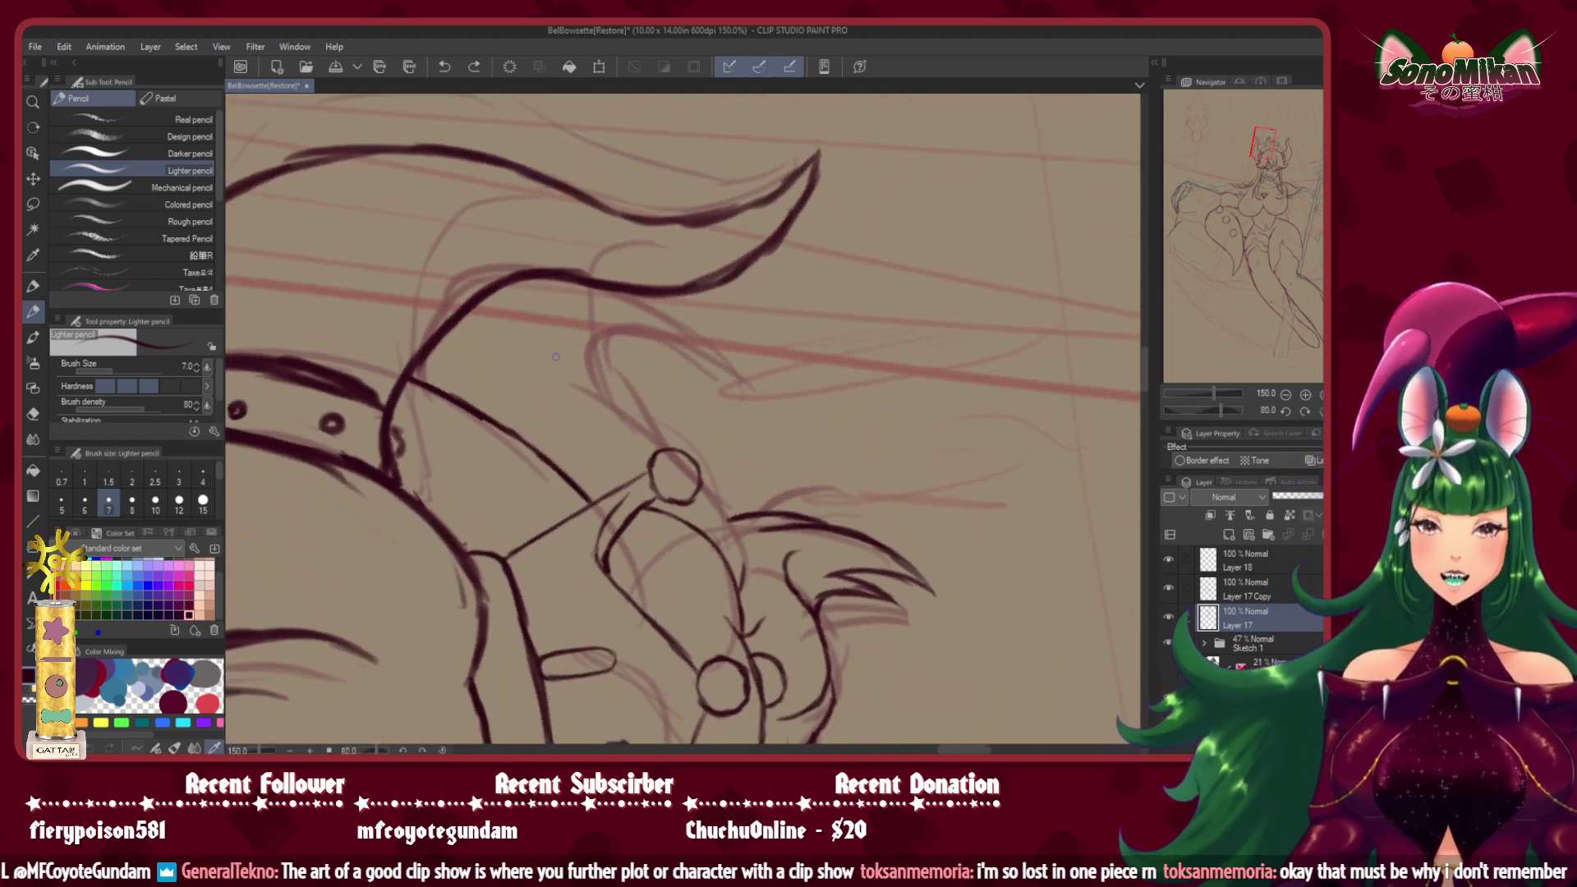
{"action": "left_click_drag", "start_coordinate": [546, 421], "coordinate": [410, 331]}
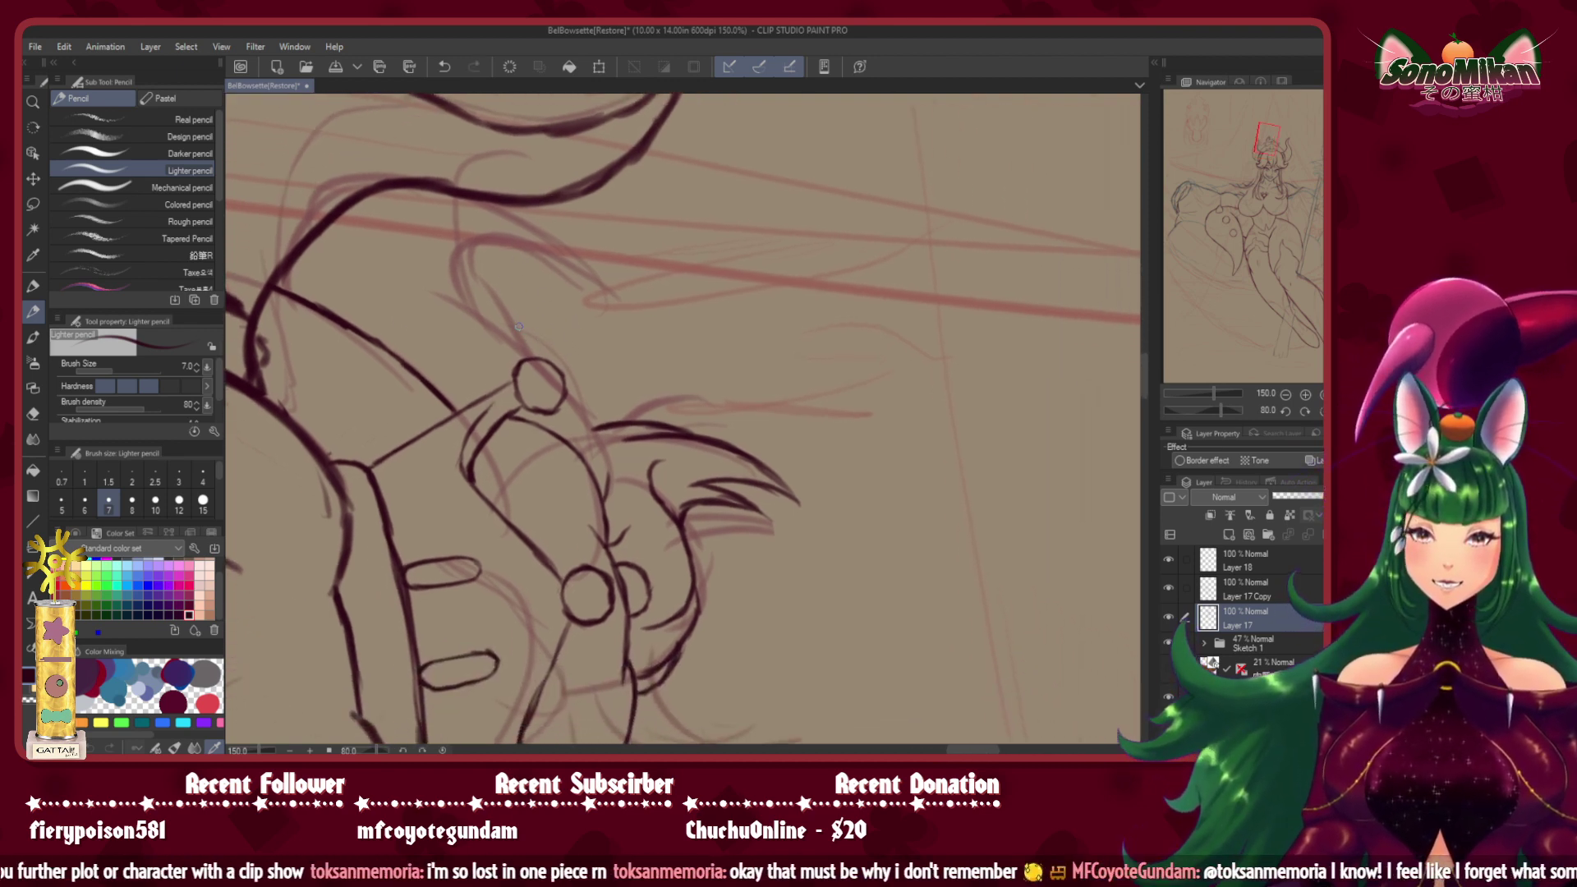
{"action": "mouse_move", "coordinate": [538, 334]}
{"action": "left_mouse_down"}
{"action": "mouse_move", "coordinate": [586, 400]}
{"action": "mouse_move", "coordinate": [573, 370]}
{"action": "mouse_move", "coordinate": [595, 445]}
{"action": "mouse_move", "coordinate": [588, 395]}
{"action": "mouse_move", "coordinate": [606, 489]}
{"action": "left_mouse_up"}
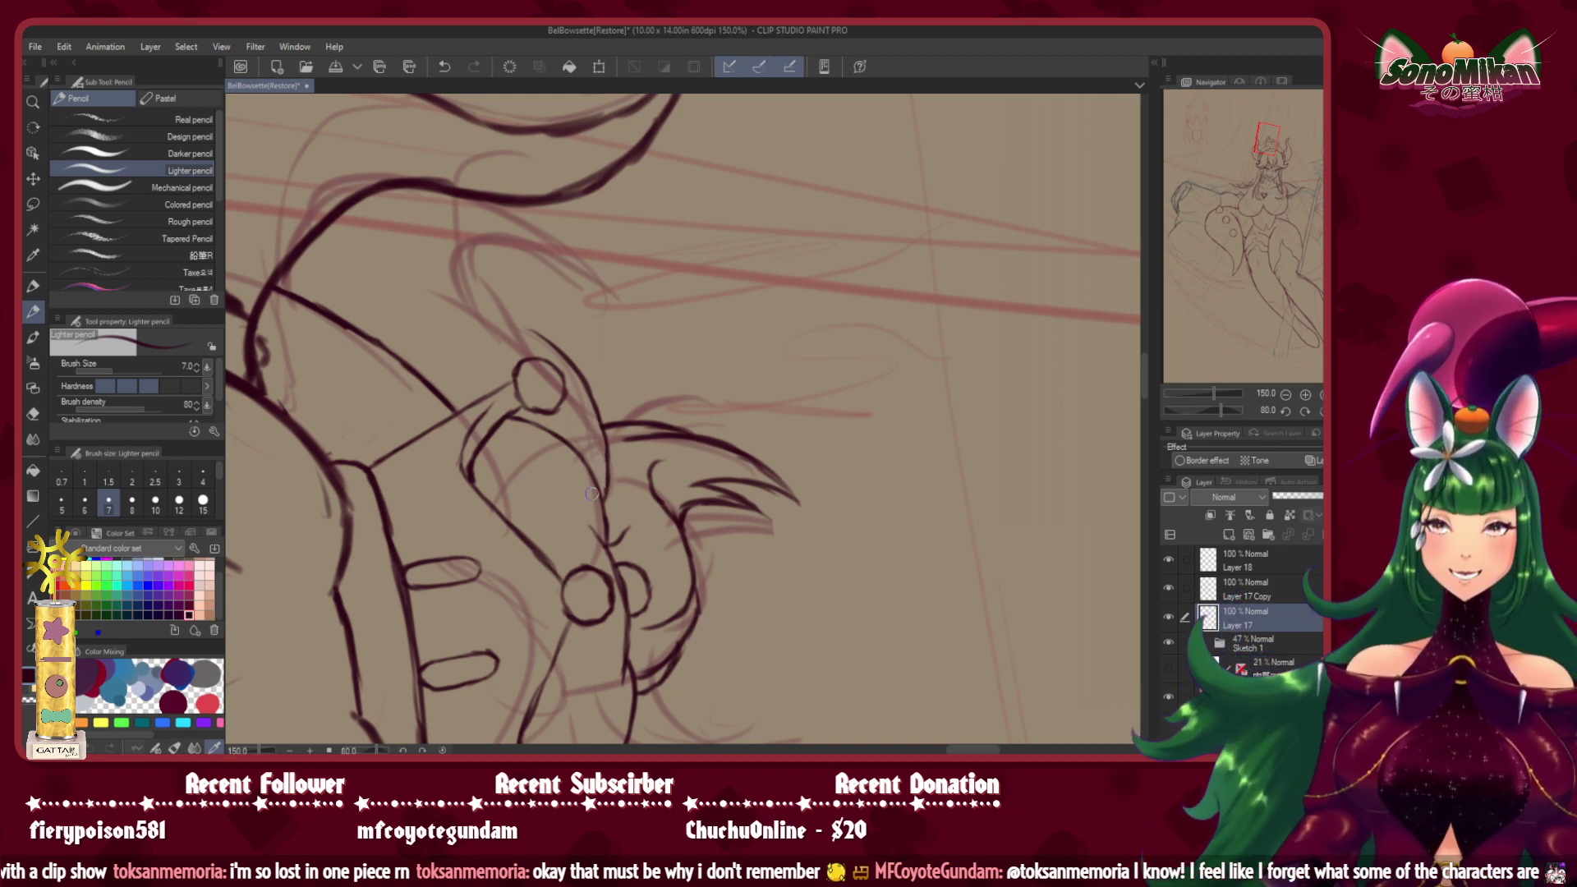
{"action": "key", "text": "ctrl+at"}
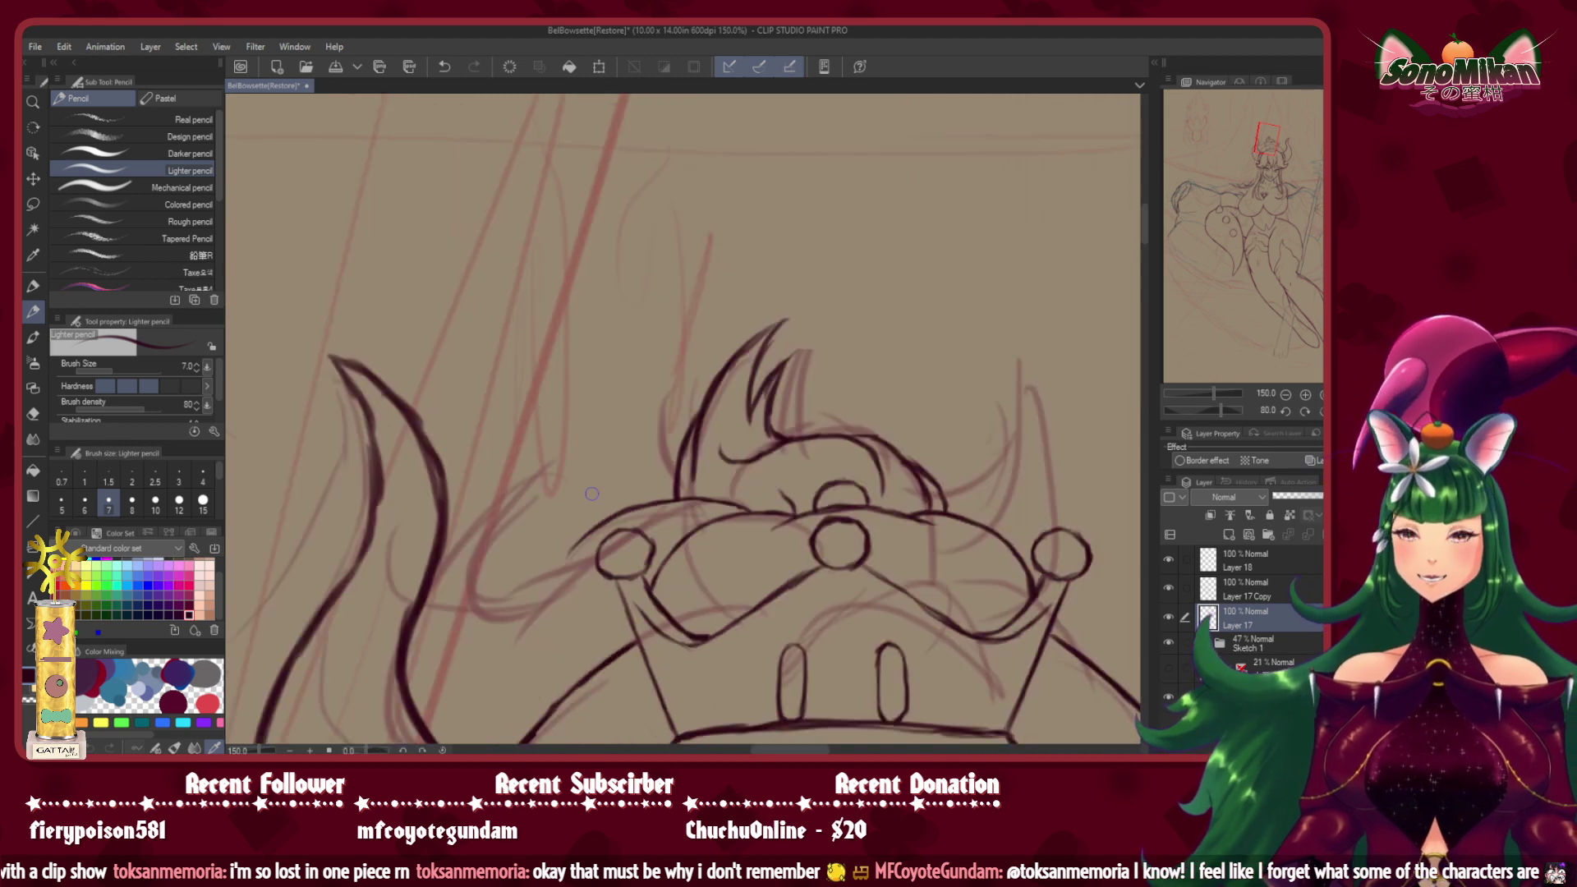
Continue the hair line from the crown's left ball down toward the left horn on a rotated canvas, and reset the rotation.
{"action": "key", "text": "minus"}
{"action": "key", "text": "minus"}
{"action": "key", "text": "minus"}
{"action": "key", "text": "minus"}
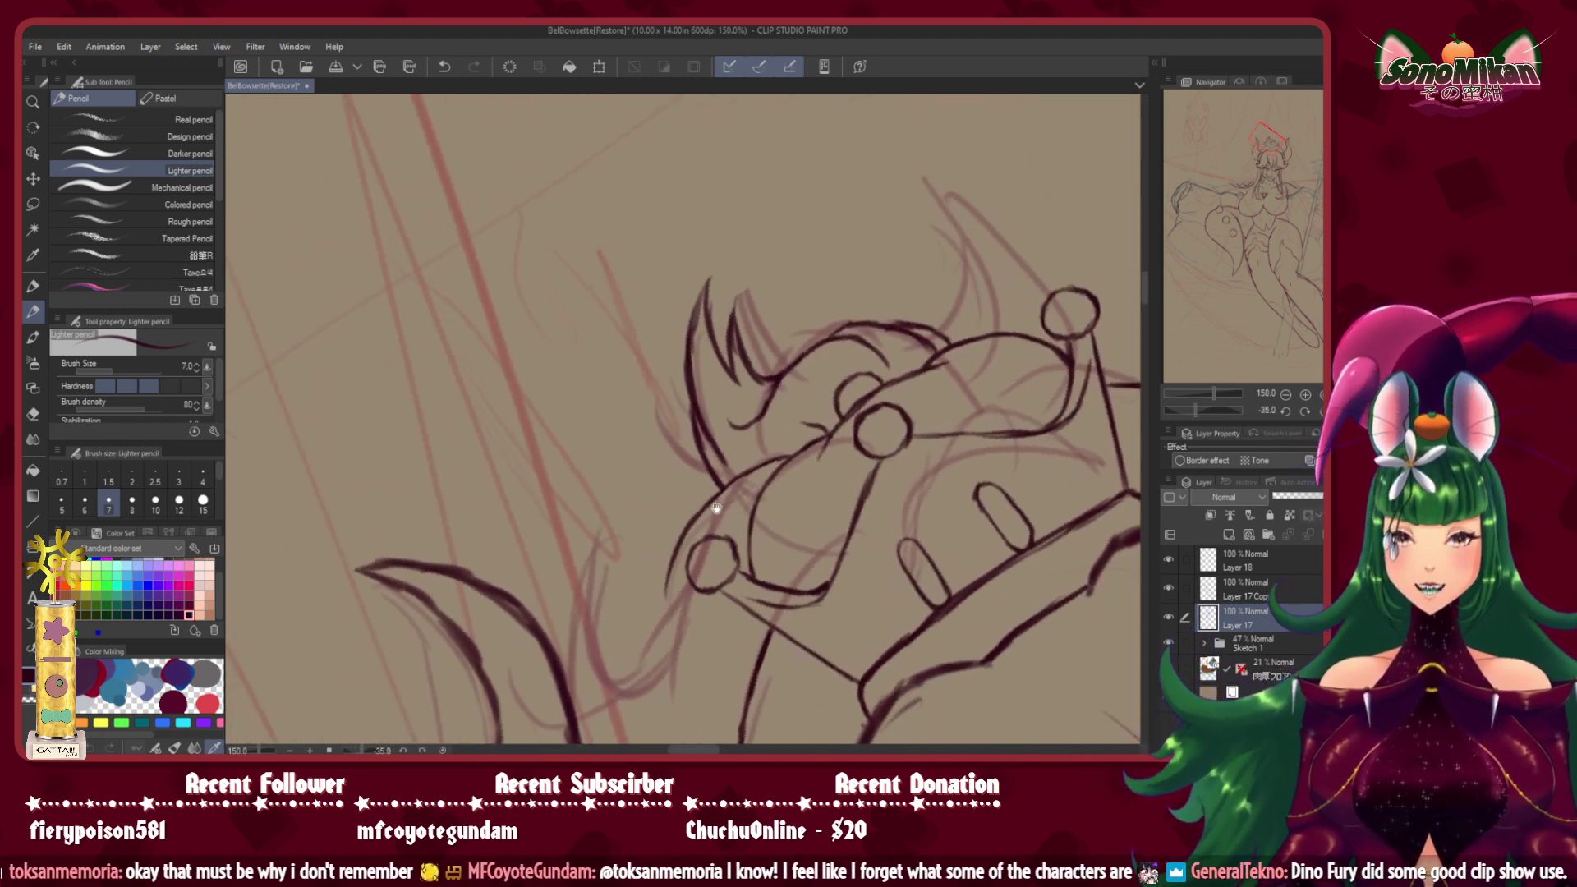
{"action": "scroll", "coordinate": [678, 541], "scroll_direction": "down", "scroll_amount": 5}
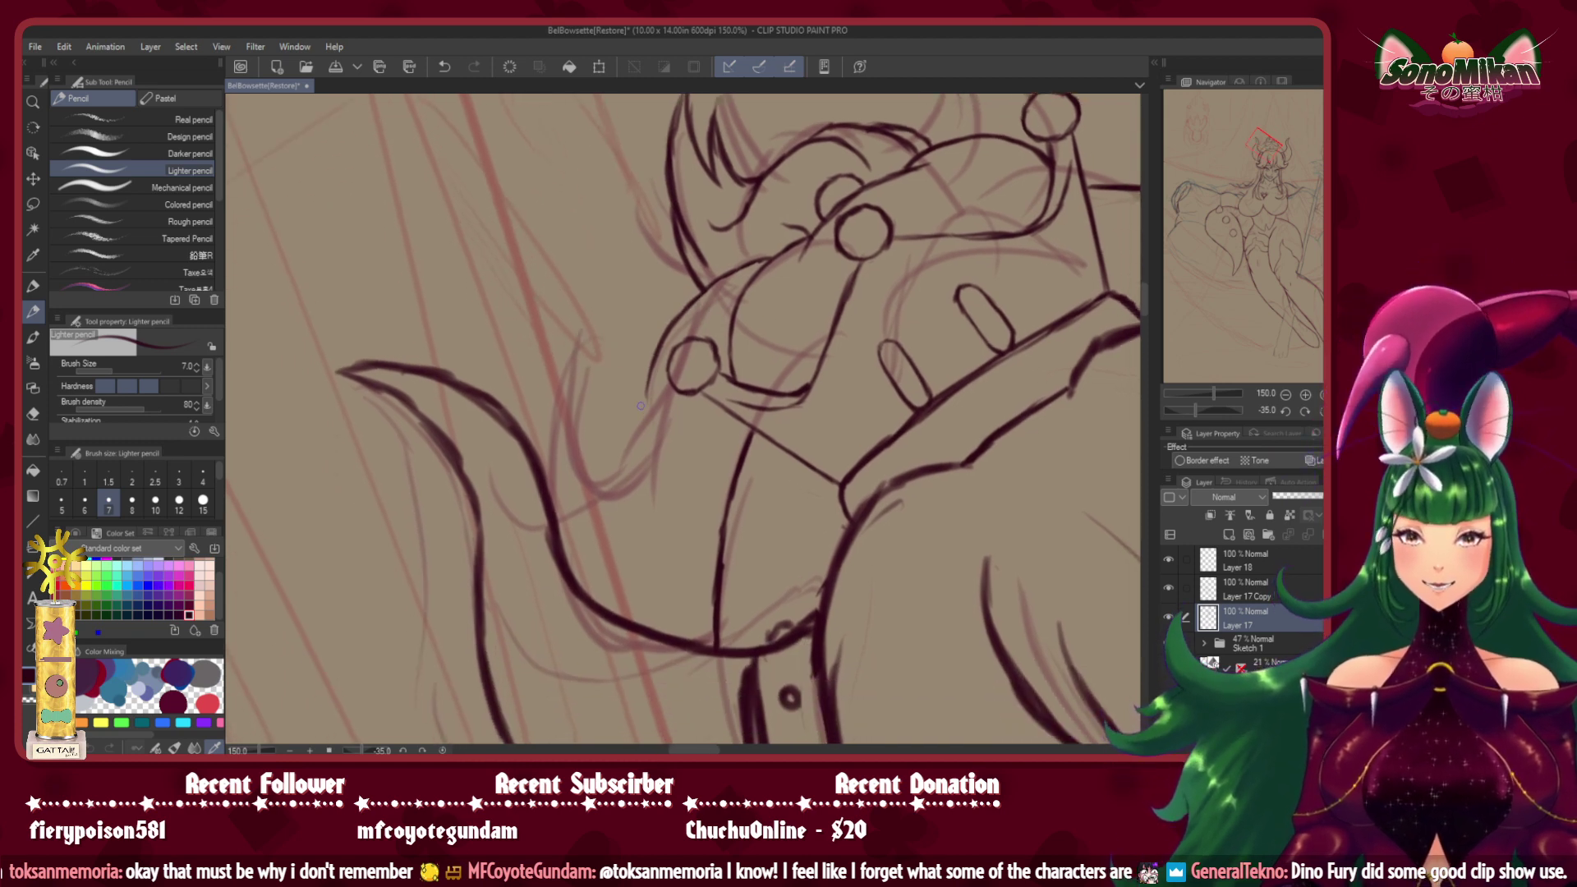
{"action": "mouse_move", "coordinate": [647, 379]}
{"action": "left_mouse_down"}
{"action": "mouse_move", "coordinate": [649, 488]}
{"action": "mouse_move", "coordinate": [624, 529]}
{"action": "mouse_move", "coordinate": [649, 454]}
{"action": "left_mouse_up"}
{"action": "key", "text": "ctrl+at"}
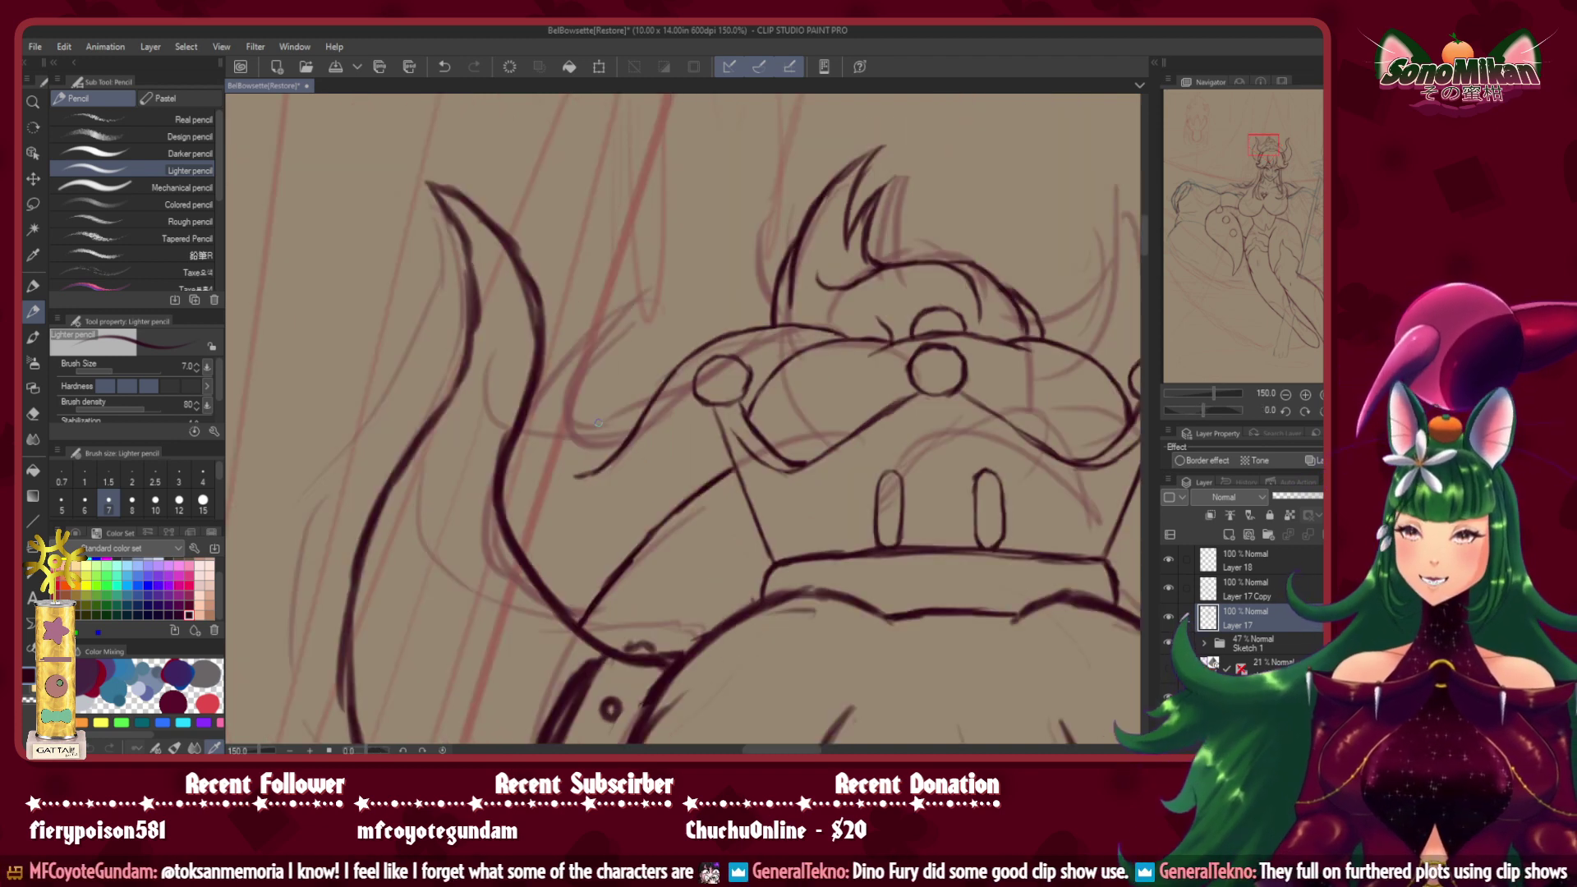
Draw the inner edge of the upturned hair lock between the crown's left ball and the left horn on a rotated canvas.
{"action": "key", "text": "asciicircum"}
{"action": "key", "text": "asciicircum"}
{"action": "key", "text": "asciicircum"}
{"action": "key", "text": "asciicircum"}
{"action": "key", "text": "asciicircum"}
{"action": "key", "text": "asciicircum"}
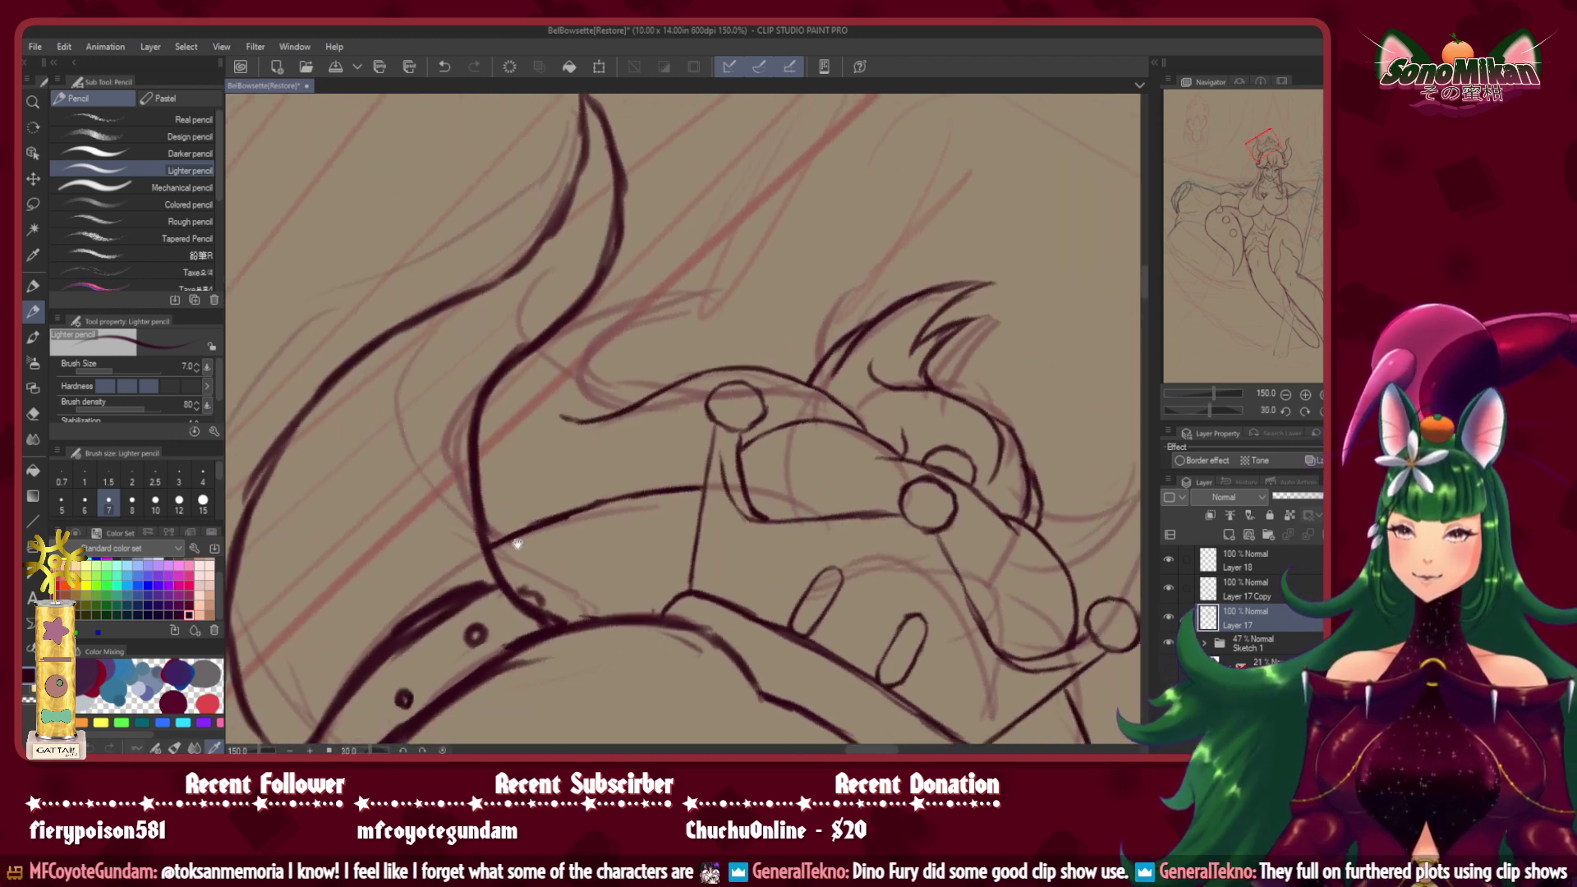
{"action": "left_click_drag", "start_coordinate": [496, 544], "coordinate": [398, 455]}
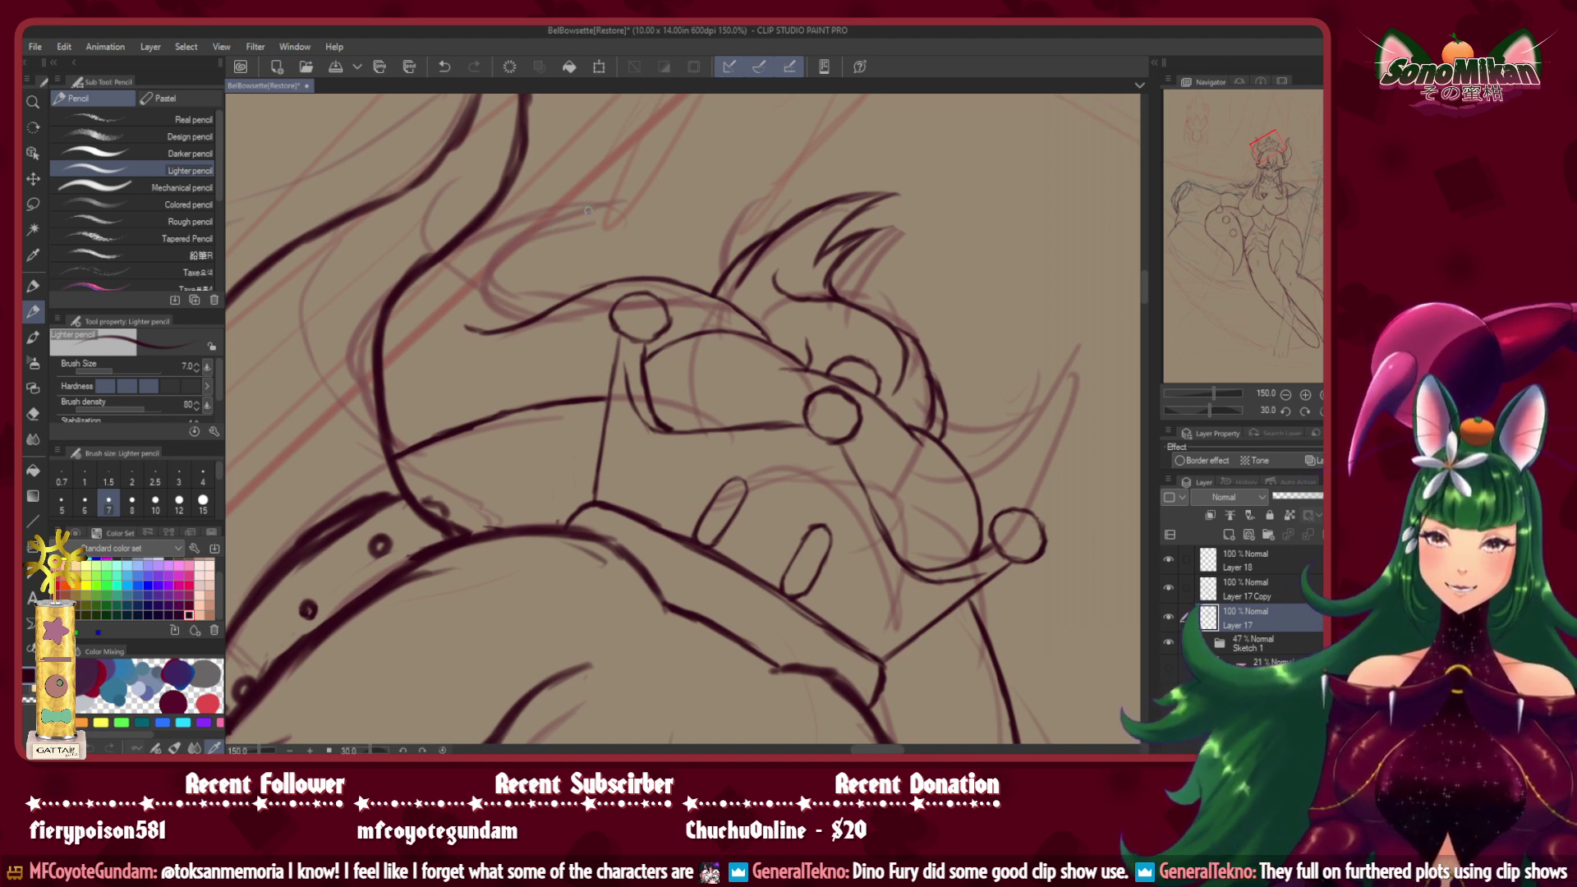
{"action": "mouse_move", "coordinate": [588, 211]}
{"action": "left_mouse_down"}
{"action": "mouse_move", "coordinate": [519, 246]}
{"action": "mouse_move", "coordinate": [491, 324]}
{"action": "mouse_move", "coordinate": [496, 312]}
{"action": "left_mouse_up"}
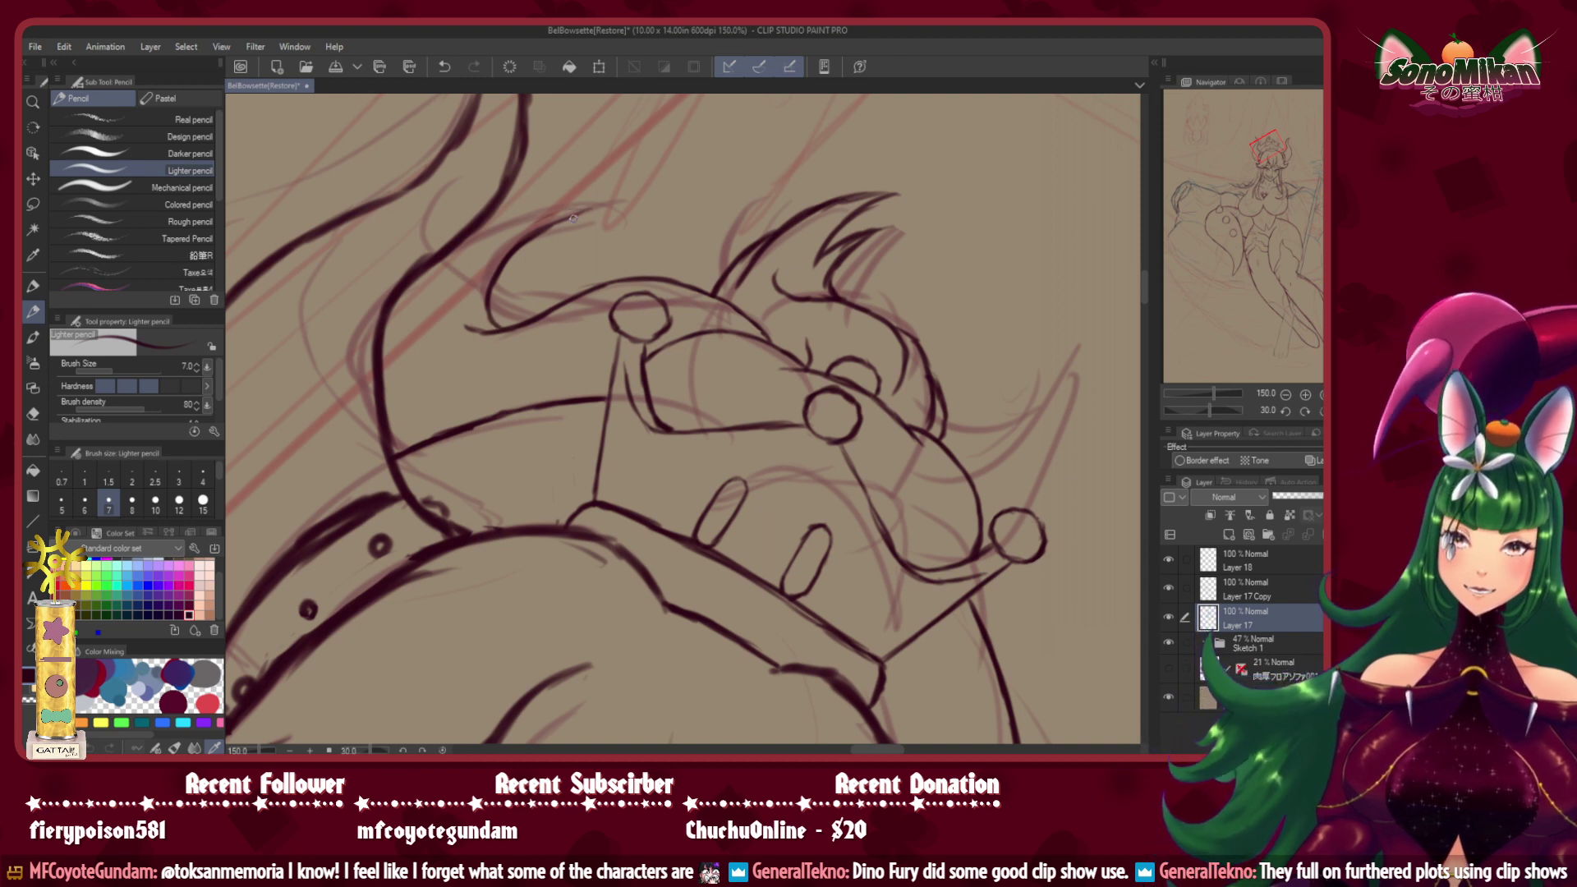
{"action": "key", "text": "ctrl+z"}
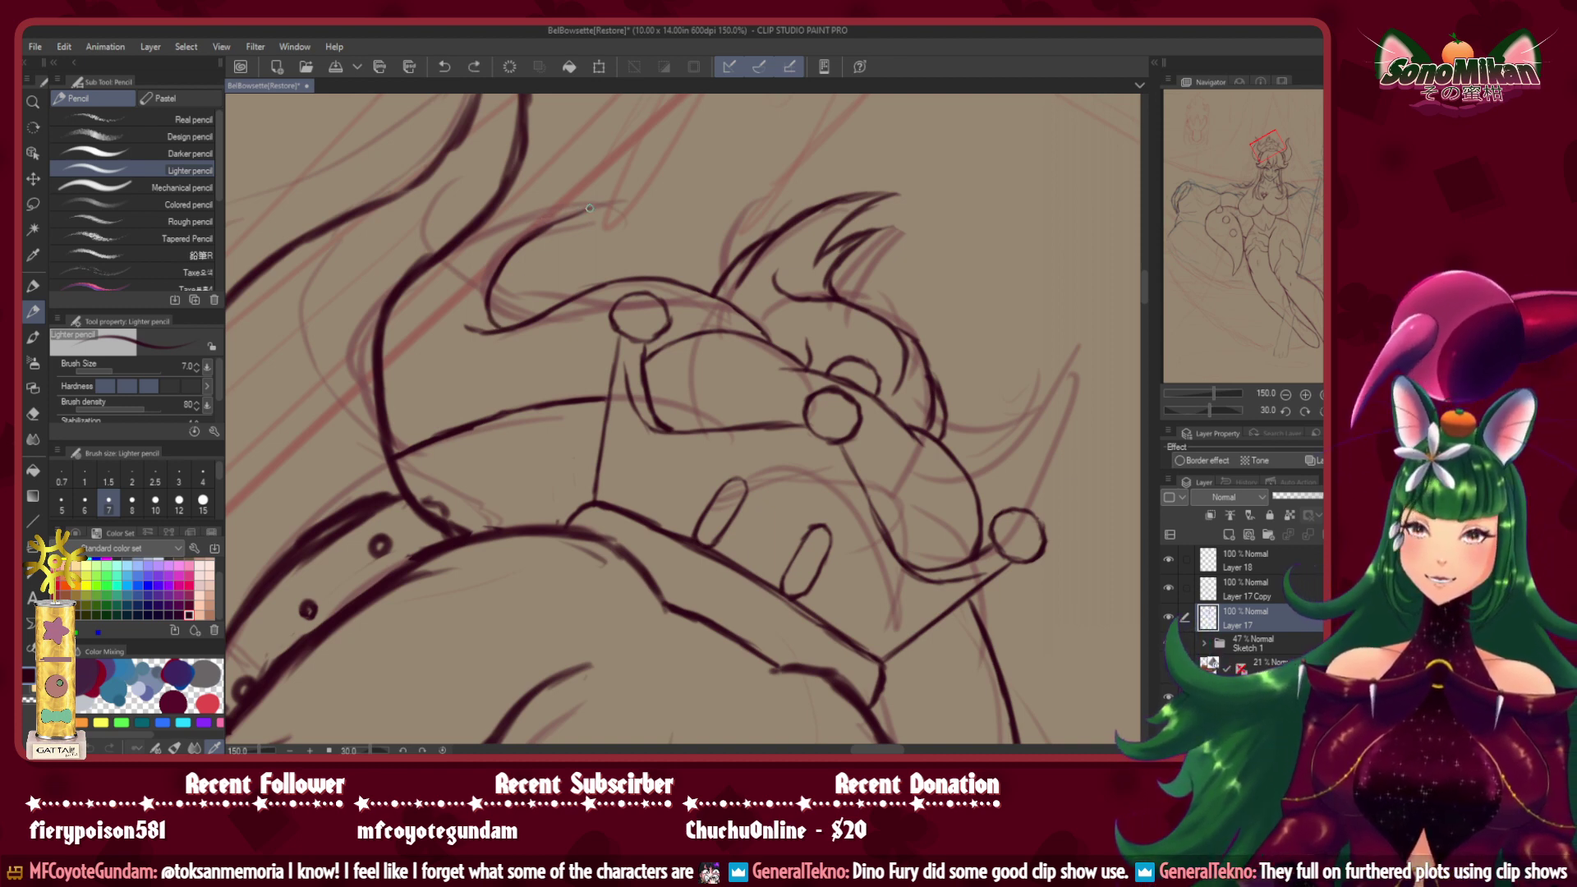
{"action": "left_click_drag", "start_coordinate": [584, 206], "coordinate": [525, 227]}
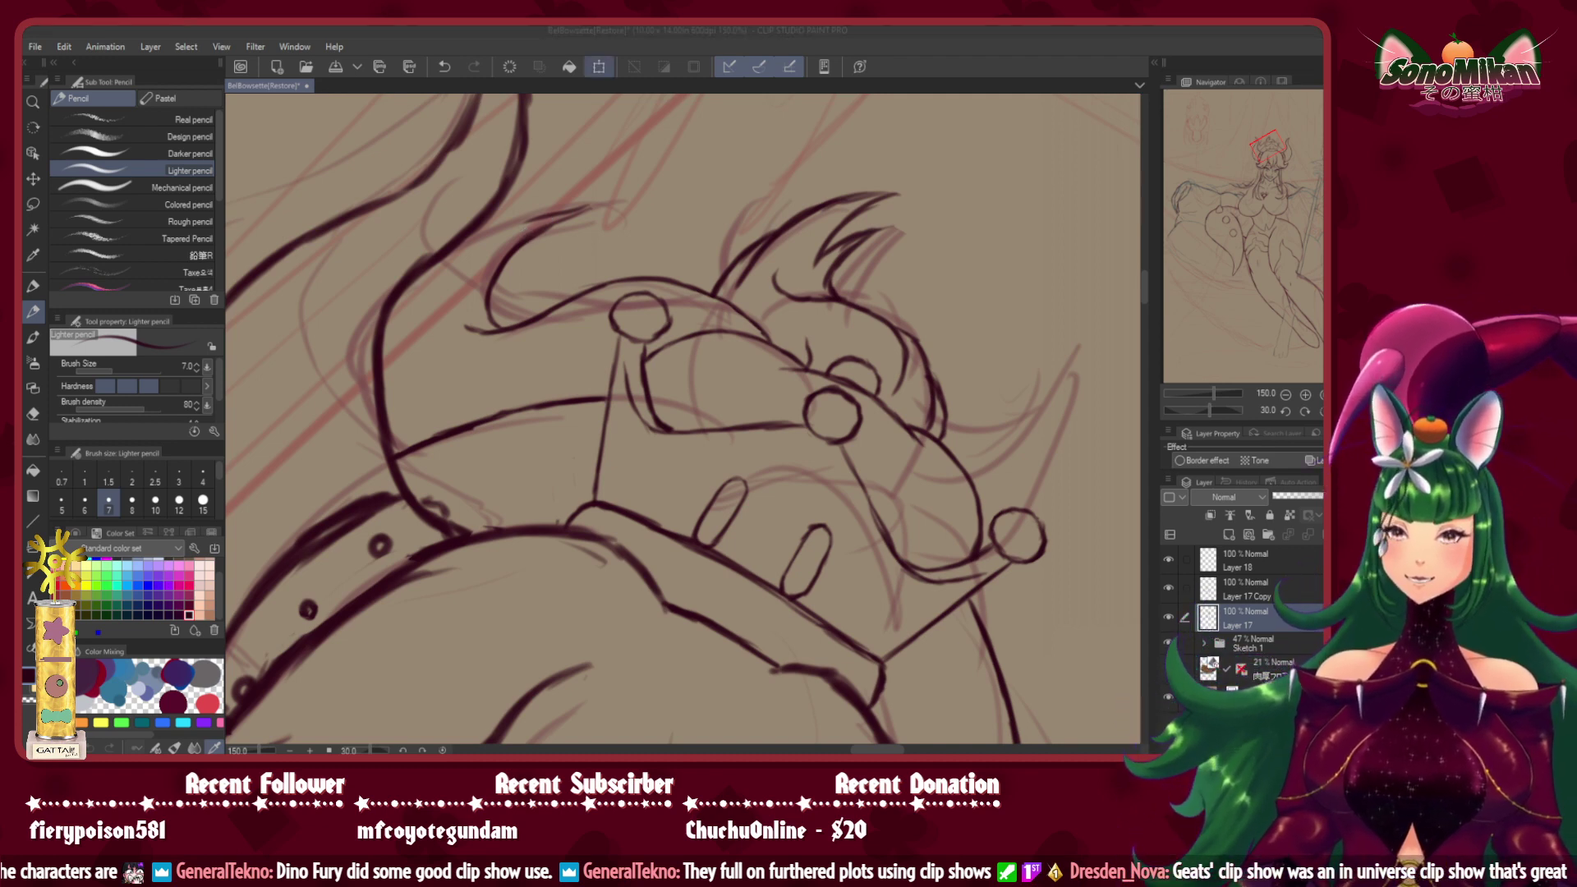
{"action": "left_click", "coordinate": [600, 59]}
{"action": "key", "text": "ctrl+z"}
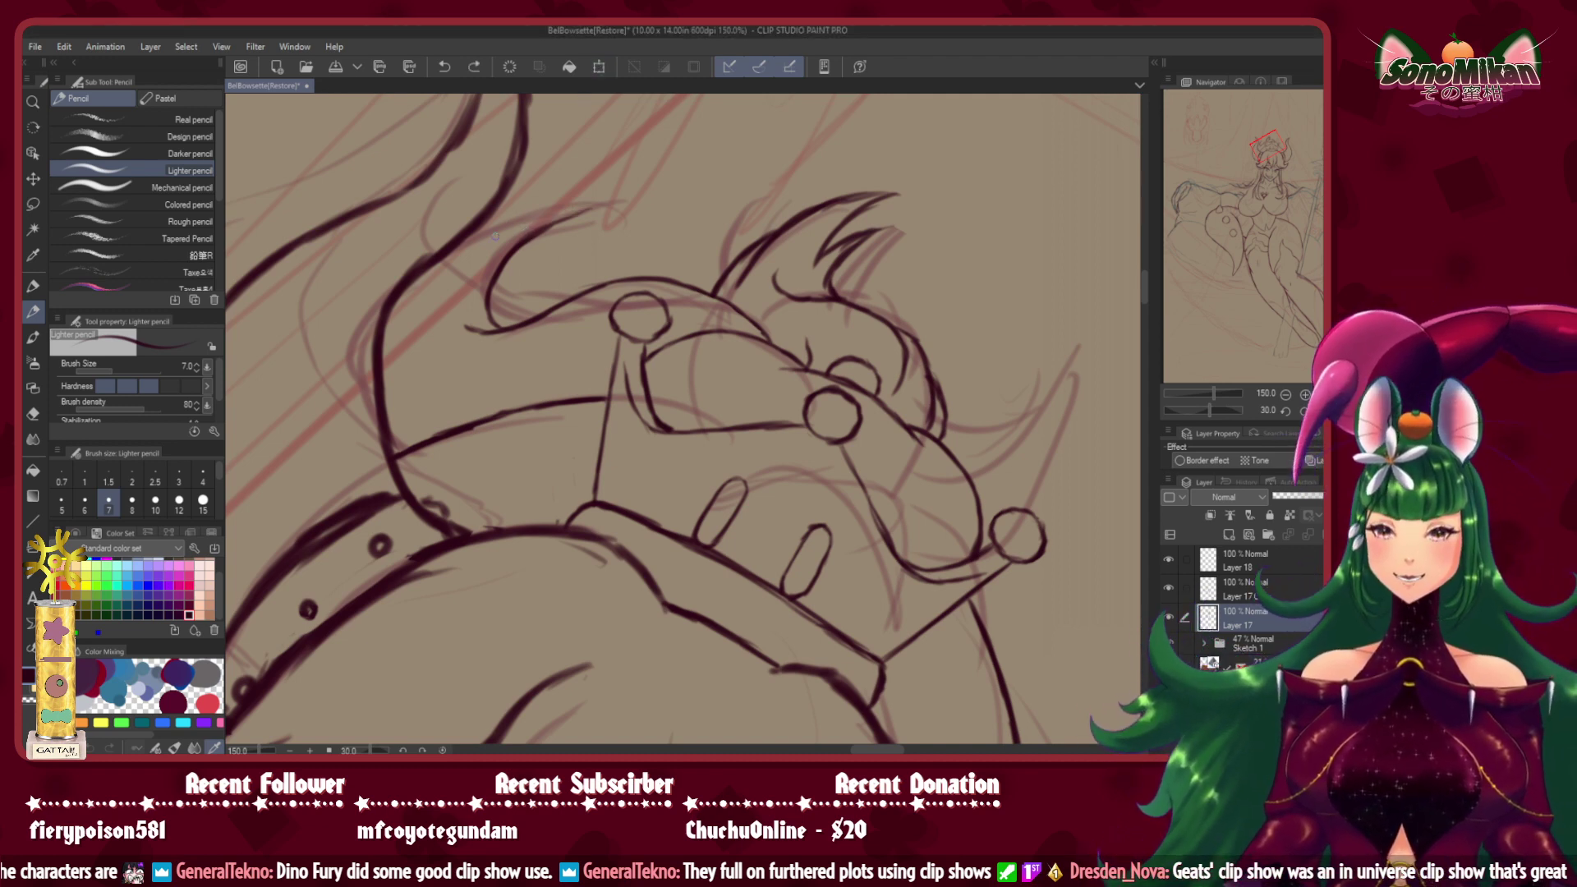
Draw the upturned lock's outer edge from its tip toward the left horn, and add a curved strand beneath it along the horn.
{"action": "key", "text": "minus"}
{"action": "mouse_move", "coordinate": [476, 302]}
{"action": "left_mouse_down"}
{"action": "mouse_move", "coordinate": [417, 388]}
{"action": "mouse_move", "coordinate": [412, 435]}
{"action": "mouse_move", "coordinate": [408, 385]}
{"action": "mouse_move", "coordinate": [413, 437]}
{"action": "left_mouse_up"}
{"action": "mouse_move", "coordinate": [404, 383]}
{"action": "left_mouse_down"}
{"action": "mouse_move", "coordinate": [395, 443]}
{"action": "mouse_move", "coordinate": [431, 515]}
{"action": "left_mouse_up"}
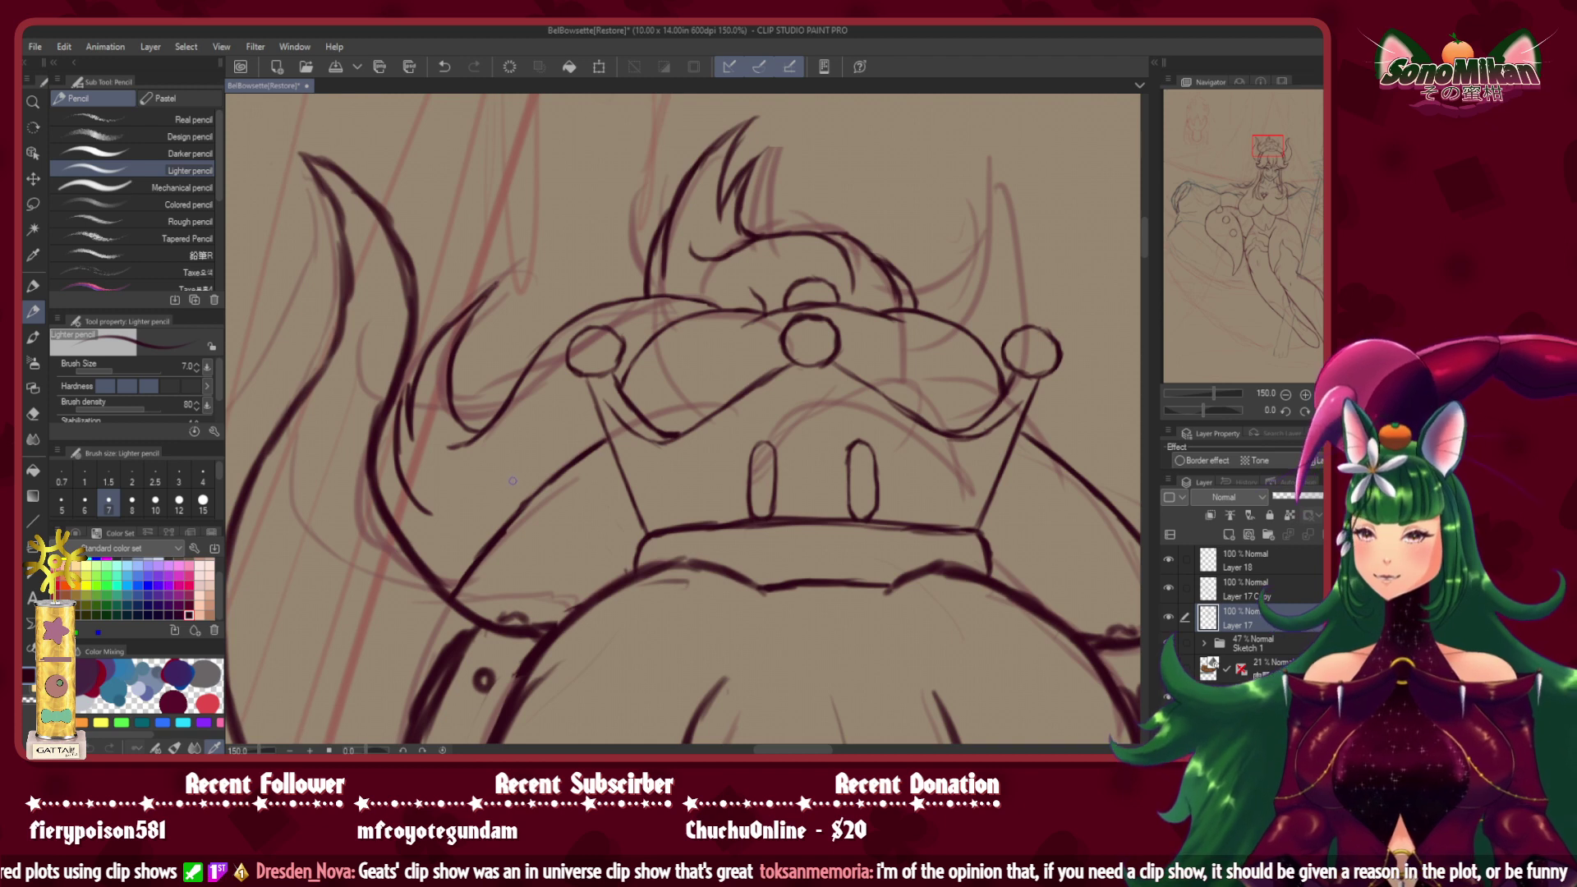
Extend the upturned hair lock's outer edge down along the left horn toward its base on a rotated canvas.
{"action": "mouse_move", "coordinate": [464, 538]}
{"action": "left_mouse_down"}
{"action": "mouse_move", "coordinate": [584, 471]}
{"action": "mouse_move", "coordinate": [740, 328]}
{"action": "mouse_move", "coordinate": [735, 141]}
{"action": "mouse_move", "coordinate": [679, 468]}
{"action": "mouse_move", "coordinate": [648, 446]}
{"action": "mouse_move", "coordinate": [638, 391]}
{"action": "mouse_move", "coordinate": [737, 413]}
{"action": "left_mouse_up"}
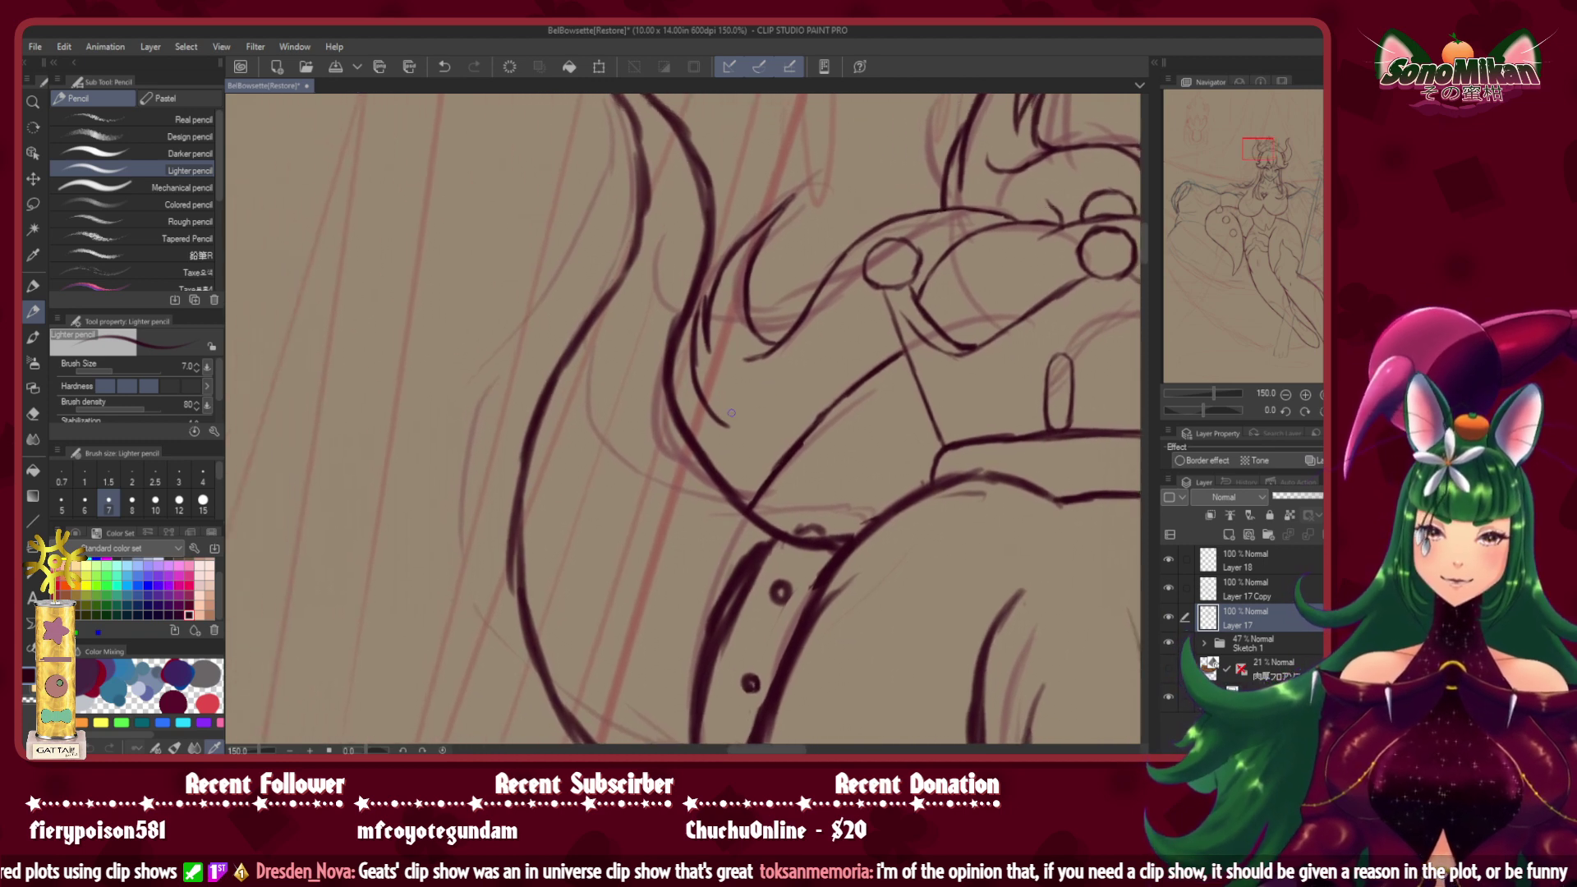
{"action": "key", "text": "asciicircum"}
{"action": "key", "text": "asciicircum"}
{"action": "key", "text": "asciicircum"}
{"action": "key", "text": "asciicircum"}
{"action": "key", "text": "asciicircum"}
{"action": "key", "text": "asciicircum"}
{"action": "key", "text": "asciicircum"}
{"action": "key", "text": "asciicircum"}
{"action": "key", "text": "asciicircum"}
{"action": "key", "text": "asciicircum"}
{"action": "key", "text": "asciicircum"}
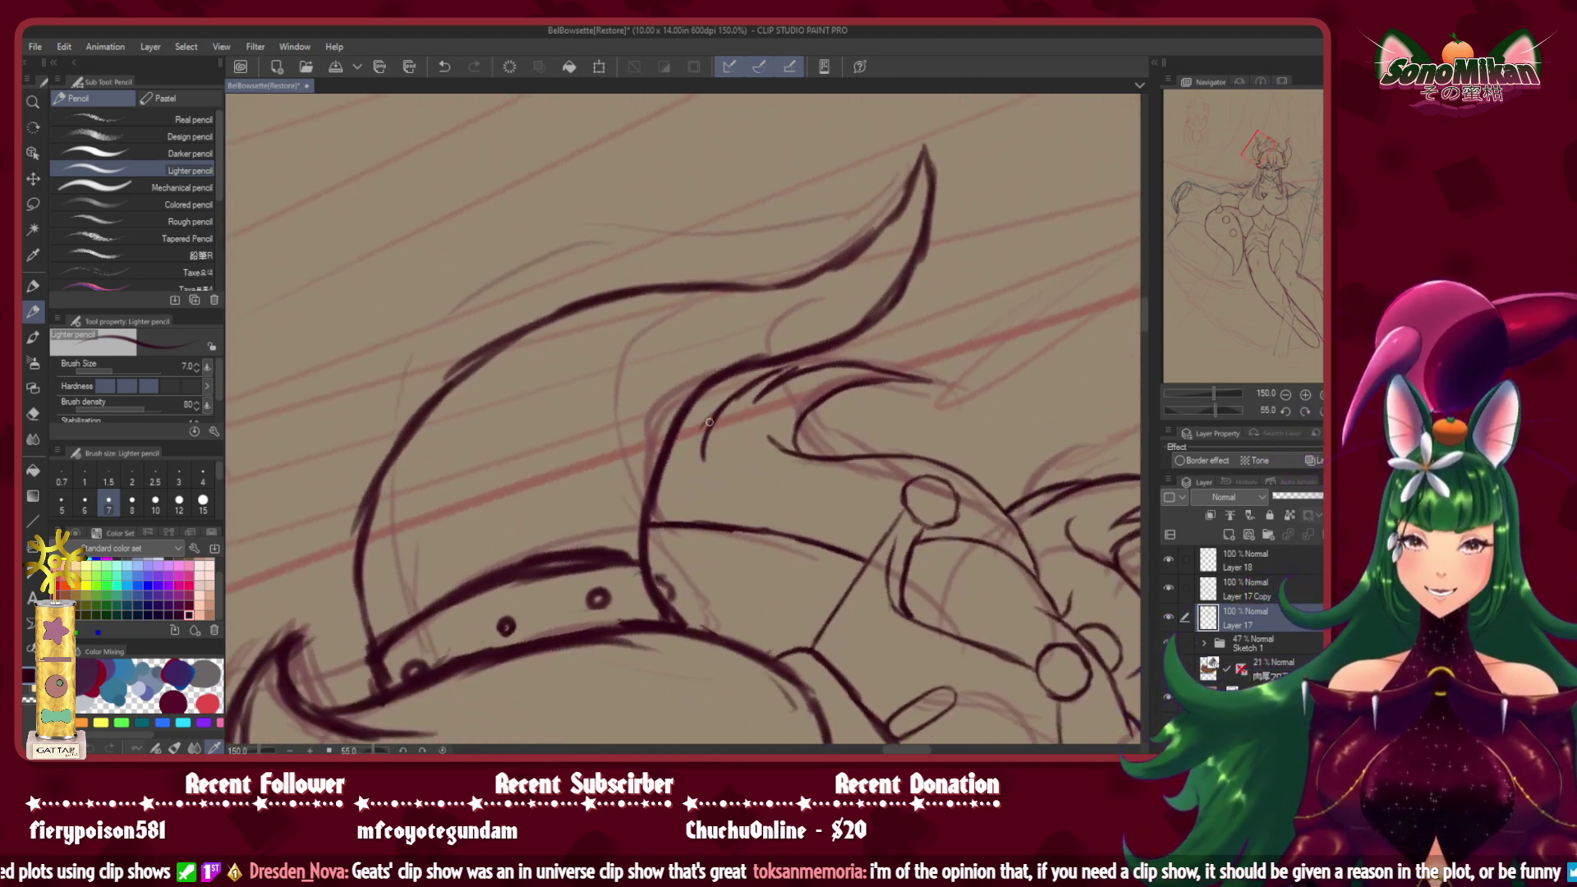
{"action": "left_click_drag", "start_coordinate": [695, 431], "coordinate": [675, 522]}
{"action": "left_click_drag", "start_coordinate": [786, 503], "coordinate": [704, 510]}
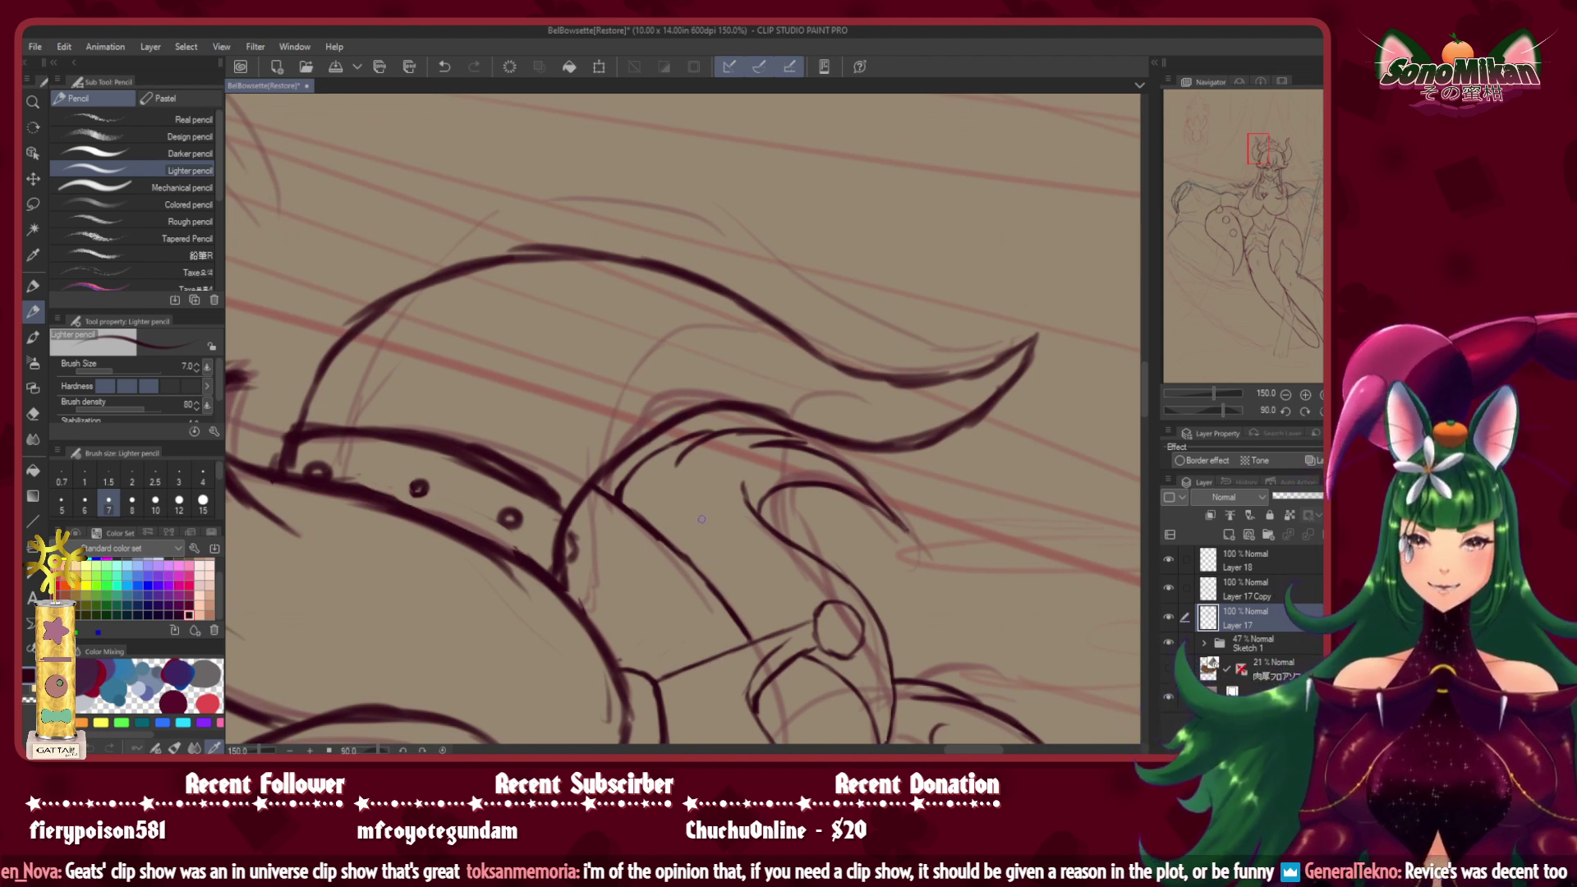
Draw a short curved strand between the upturned lock and the head's outline beside the left horn, and reset the canvas rotation.
{"action": "left_click_drag", "start_coordinate": [699, 517], "coordinate": [697, 563]}
{"action": "key", "text": "ctrl+z"}
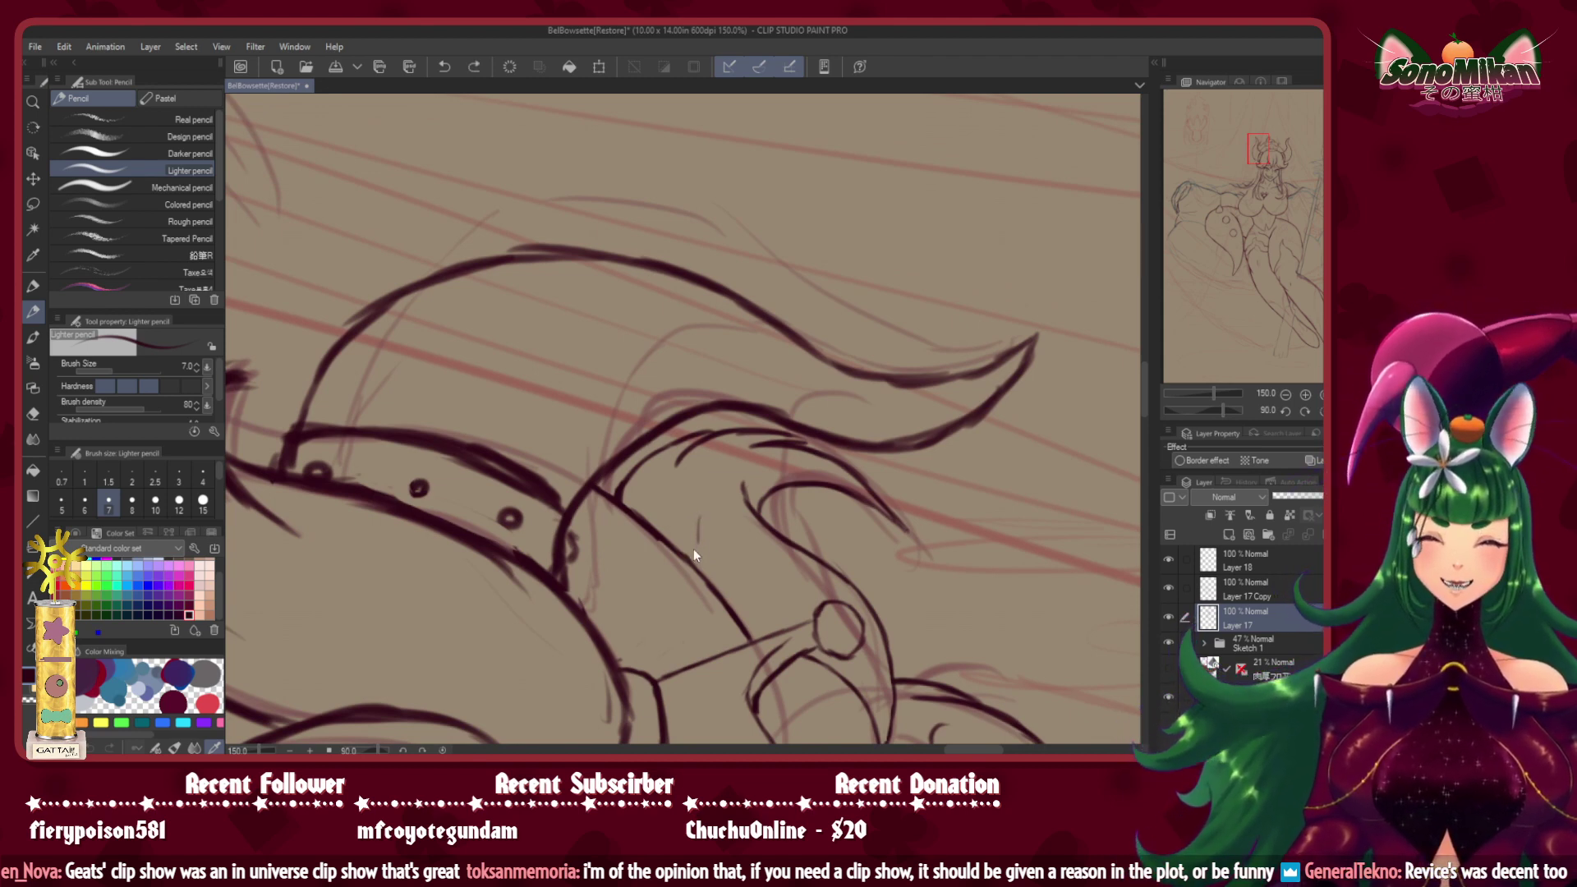
{"action": "left_click_drag", "start_coordinate": [695, 519], "coordinate": [688, 562]}
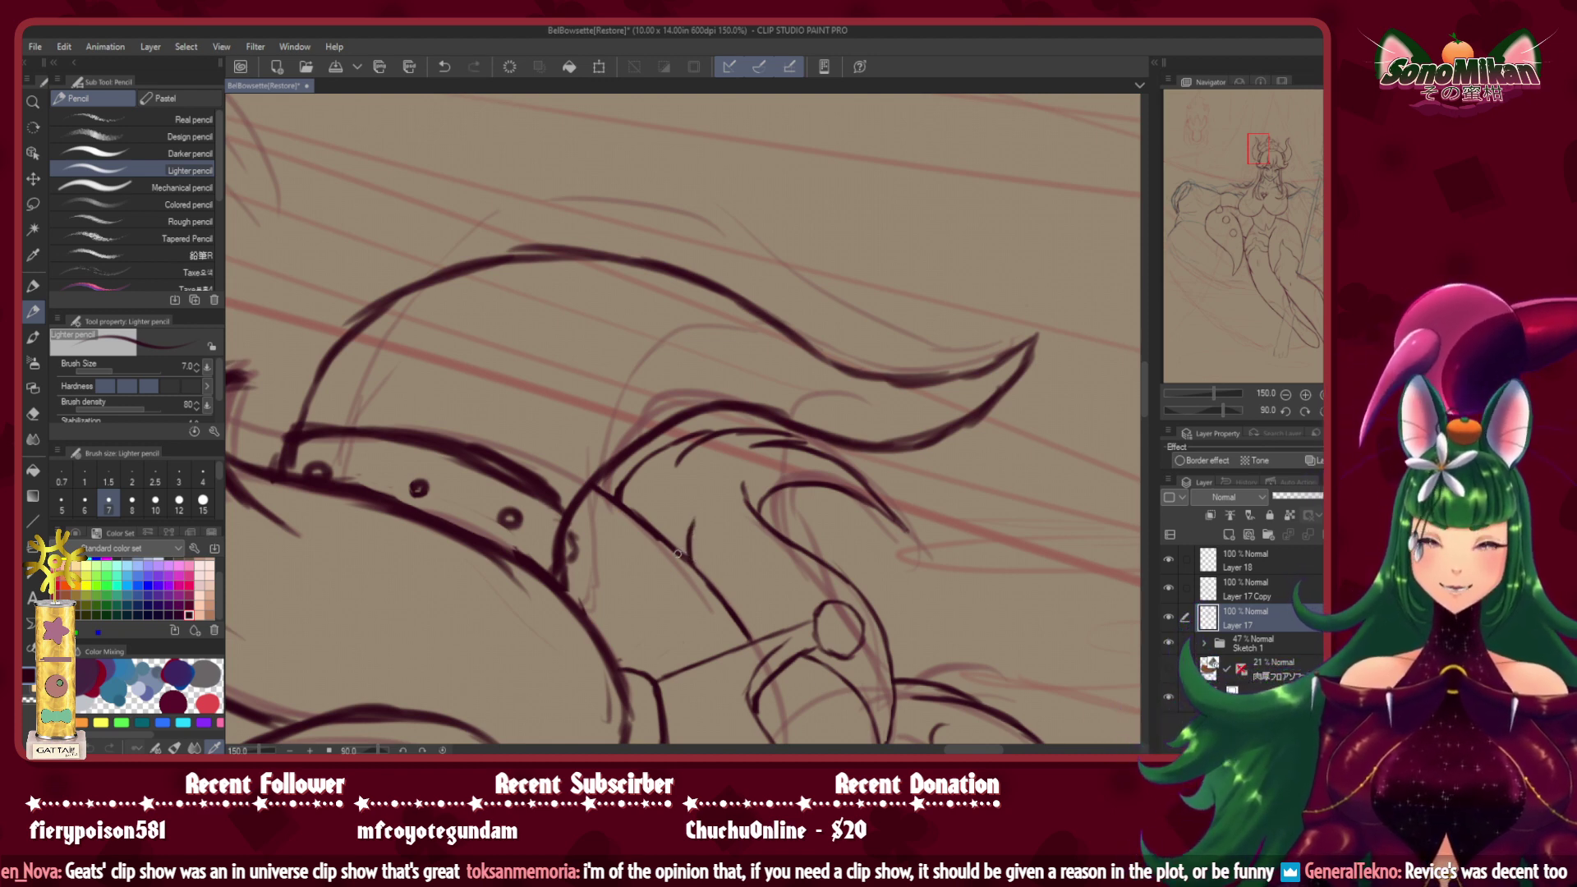
{"action": "key", "text": "minus"}
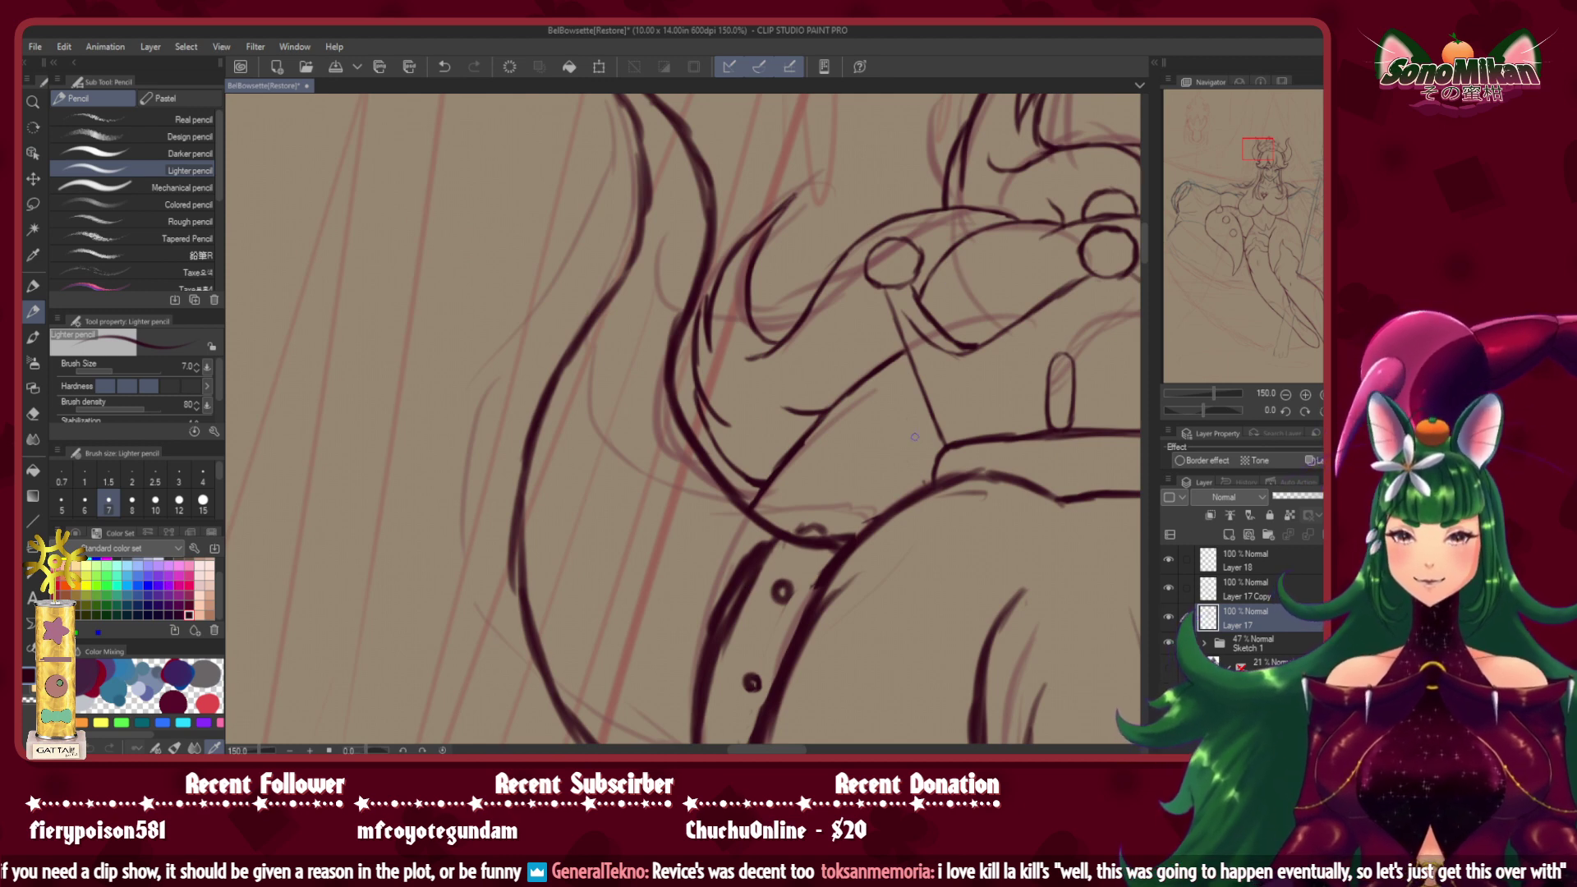
Add a short hair stroke beside the crown's left ball on a rotated canvas, and reset the rotation.
{"action": "left_click_drag", "start_coordinate": [787, 439], "coordinate": [440, 227]}
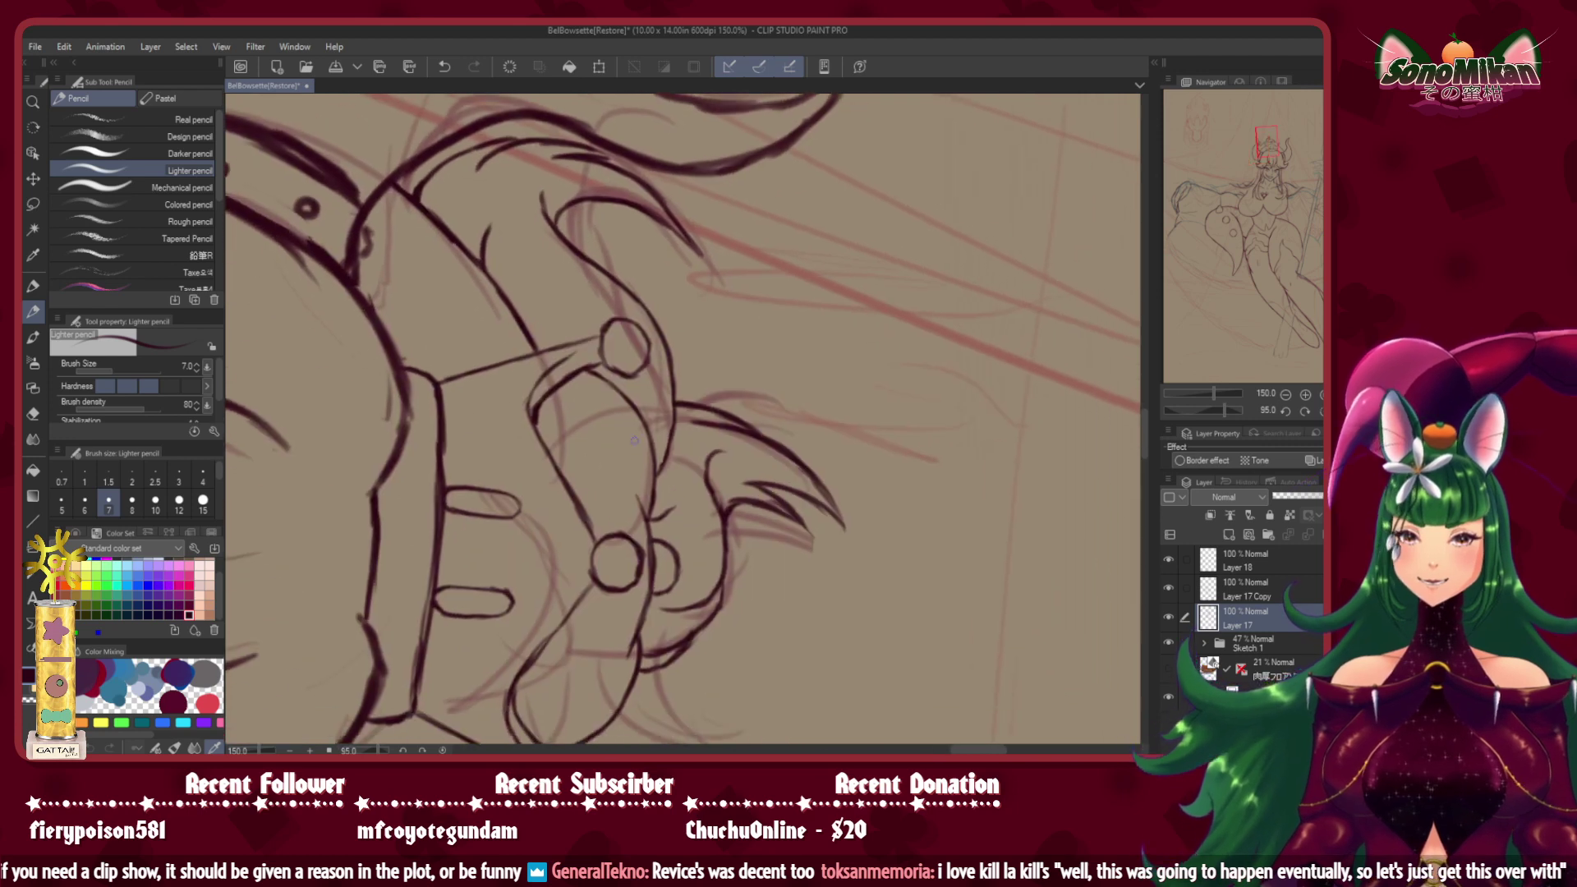
{"action": "left_click_drag", "start_coordinate": [658, 387], "coordinate": [655, 431]}
{"action": "key", "text": "ctrl+at"}
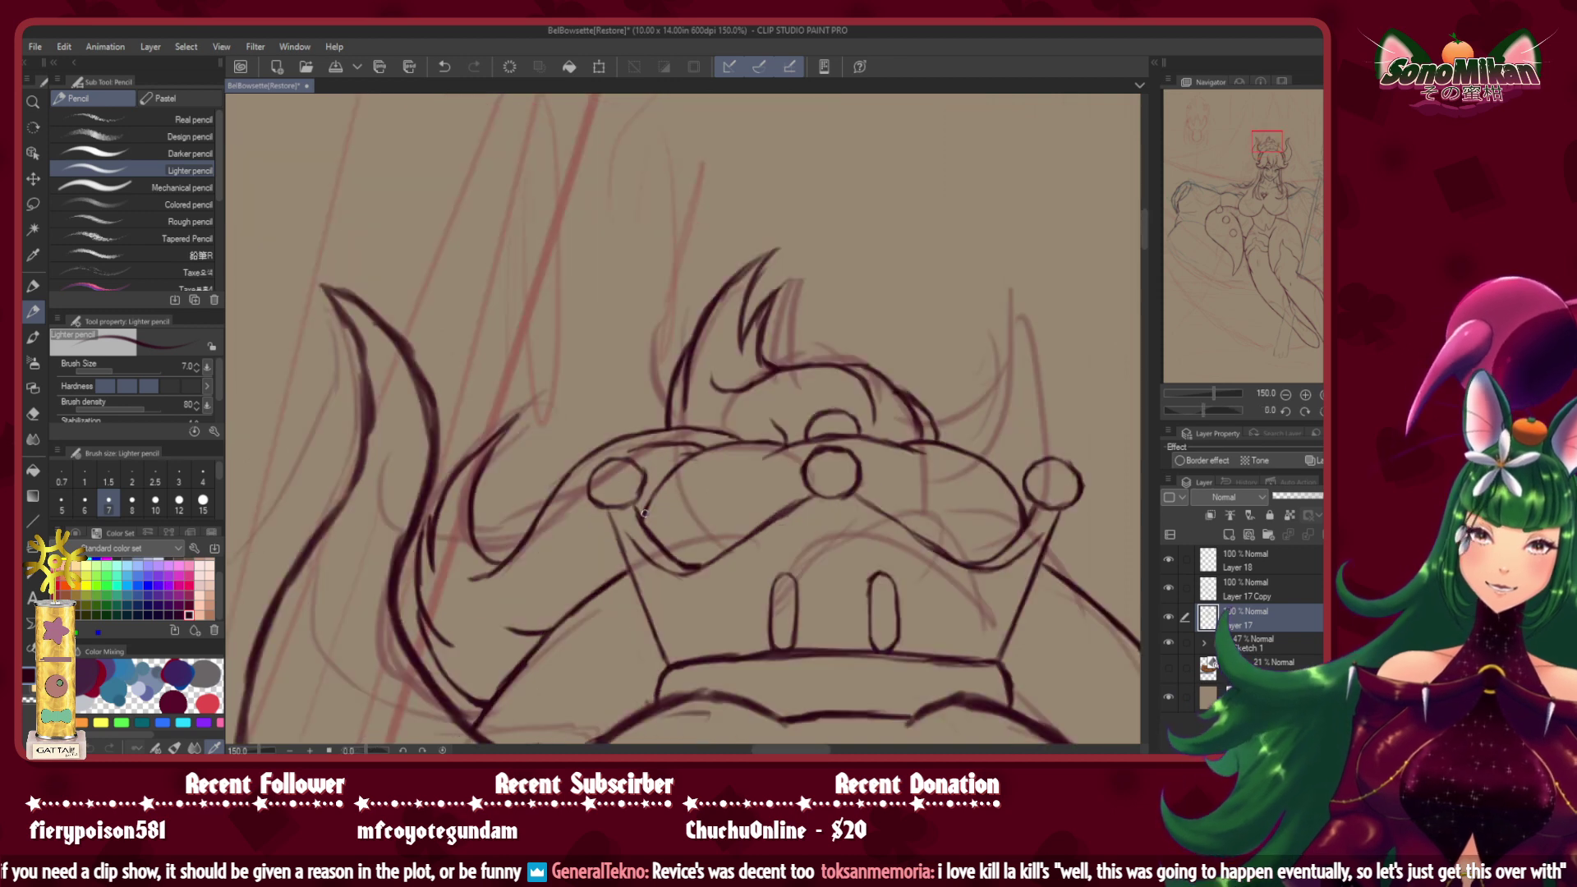
On Layer 18, draw a long curved strand above the existing hair strands sweeping out over the left shoulder.
{"action": "left_click_drag", "start_coordinate": [647, 540], "coordinate": [444, 386]}
{"action": "mouse_move", "coordinate": [616, 505]}
{"action": "left_mouse_down"}
{"action": "mouse_move", "coordinate": [453, 506]}
{"action": "mouse_move", "coordinate": [496, 592]}
{"action": "mouse_move", "coordinate": [645, 437]}
{"action": "left_mouse_up"}
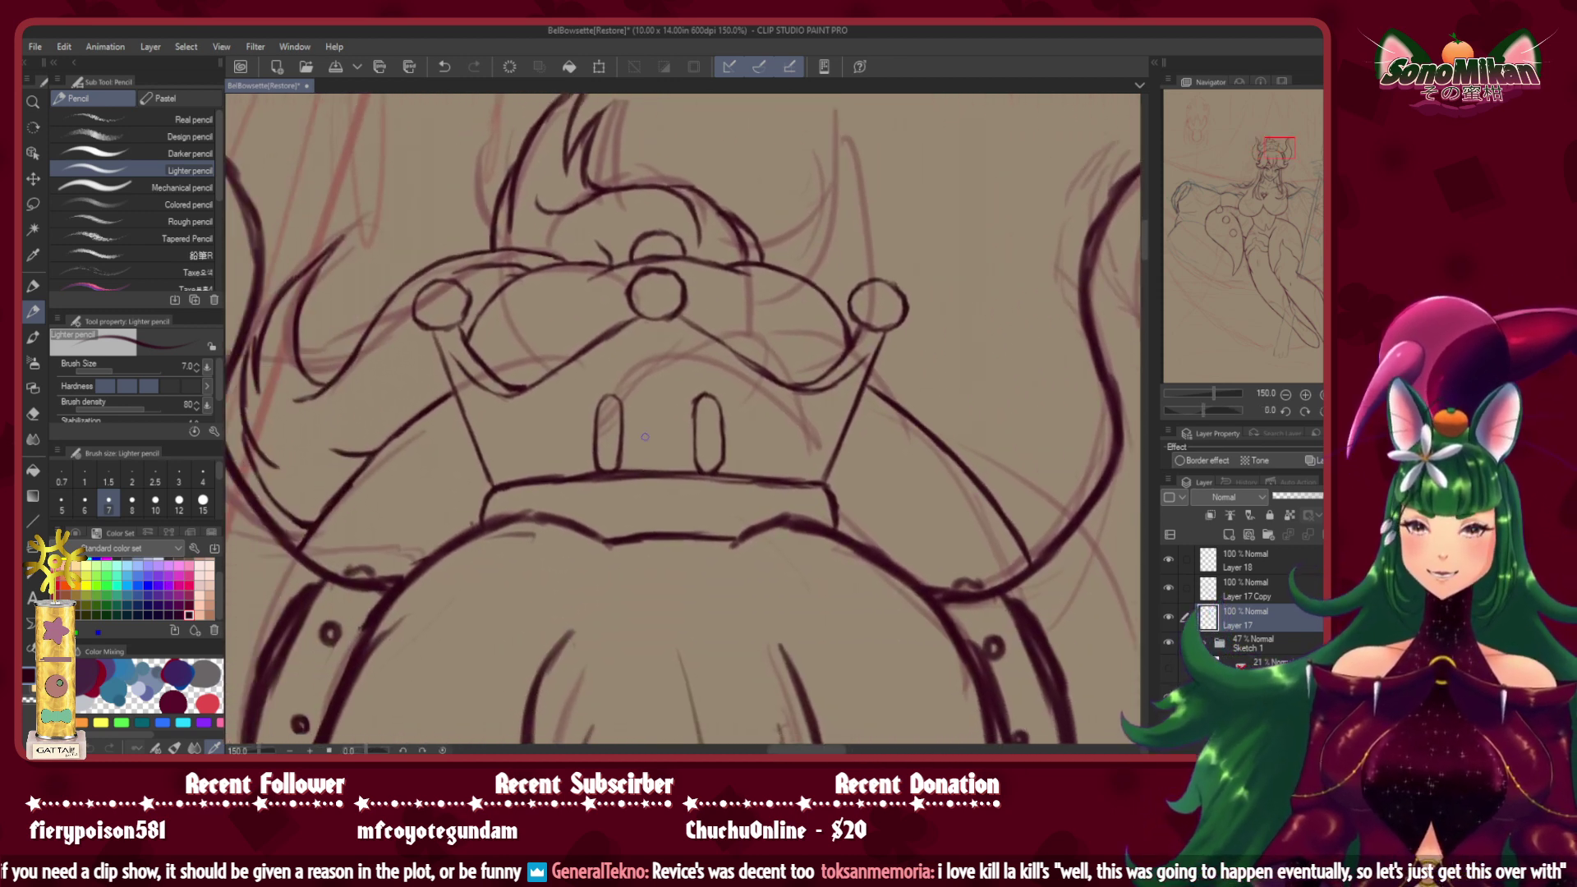
{"action": "left_click_drag", "start_coordinate": [616, 541], "coordinate": [1009, 153]}
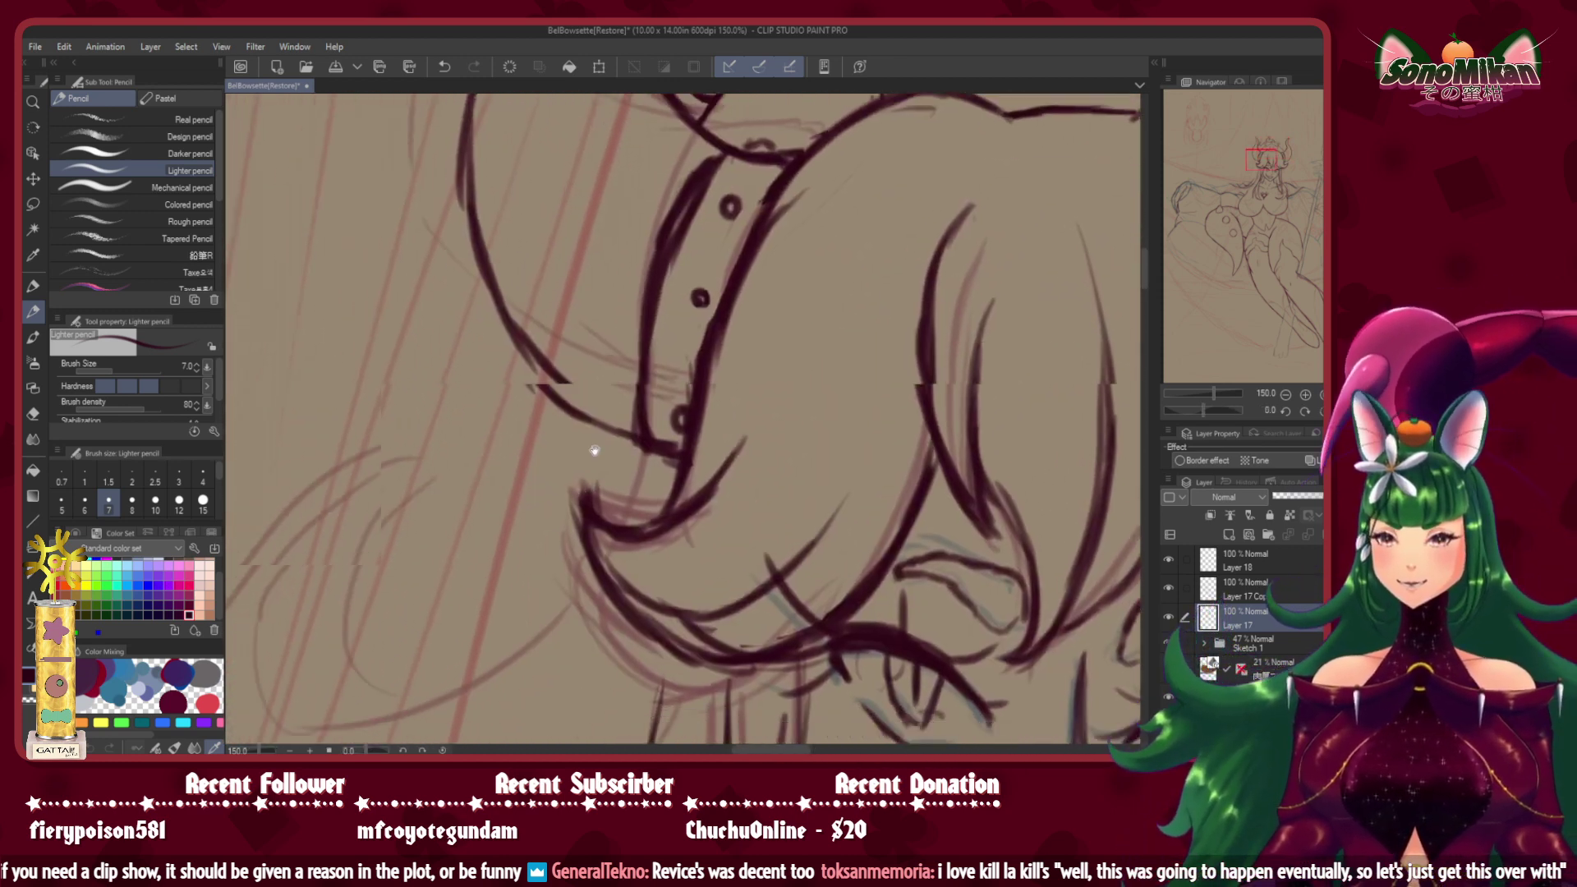
{"action": "left_click_drag", "start_coordinate": [587, 482], "coordinate": [749, 267]}
{"action": "mouse_move", "coordinate": [571, 593]}
{"action": "left_mouse_down"}
{"action": "mouse_move", "coordinate": [718, 408]}
{"action": "mouse_move", "coordinate": [691, 280]}
{"action": "mouse_move", "coordinate": [689, 296]}
{"action": "left_mouse_up"}
{"action": "mouse_move", "coordinate": [616, 570]}
{"action": "left_mouse_down"}
{"action": "mouse_move", "coordinate": [828, 451]}
{"action": "mouse_move", "coordinate": [823, 464]}
{"action": "left_mouse_up"}
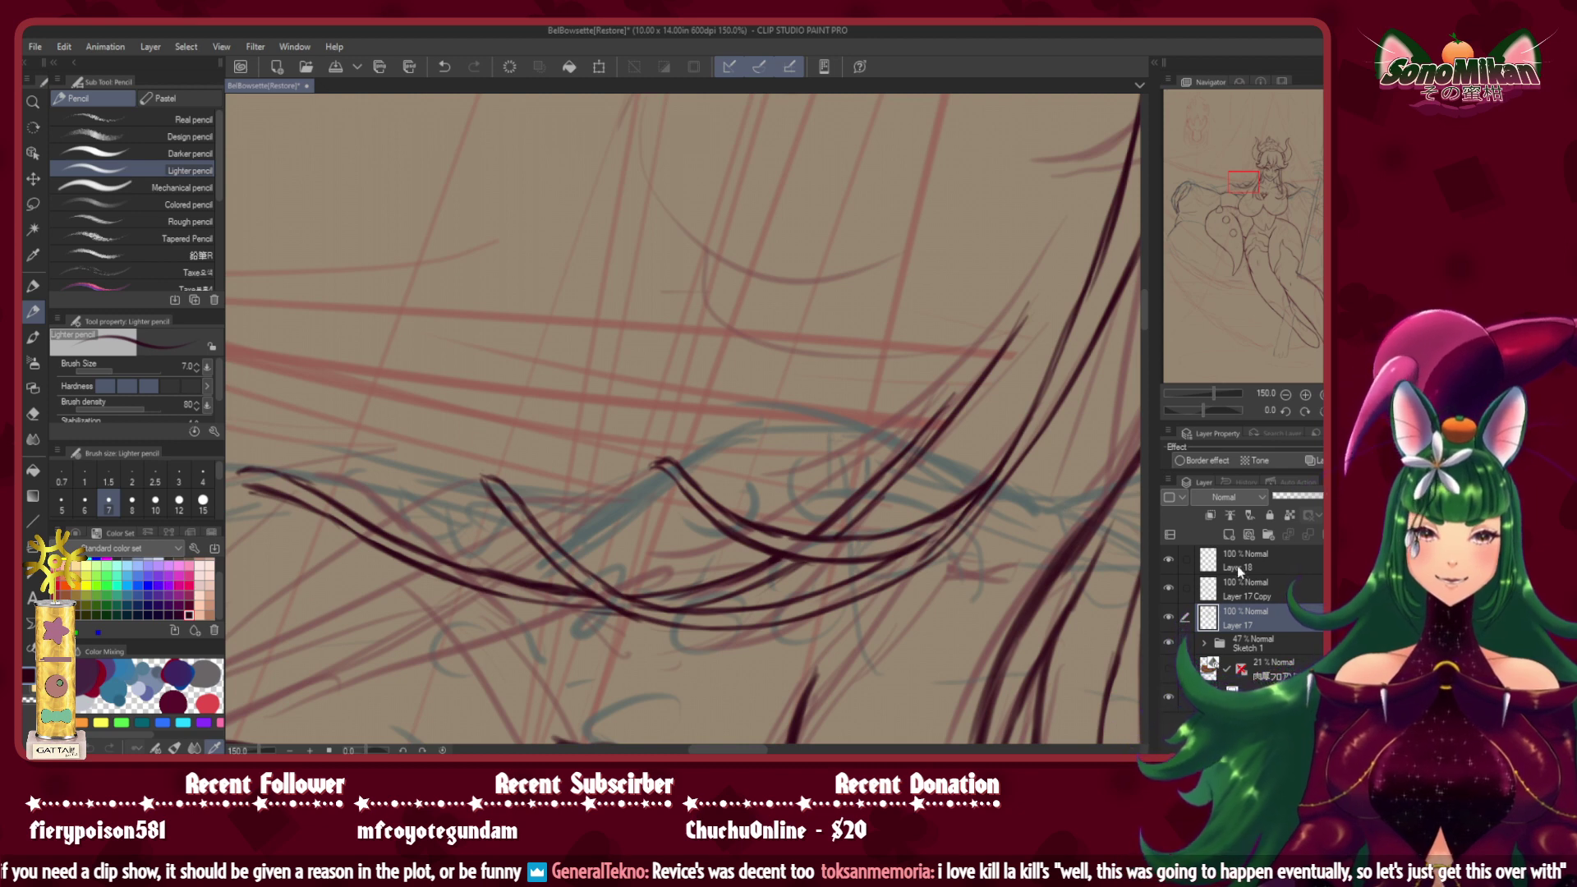
{"action": "left_click", "coordinate": [1211, 567]}
{"action": "left_click_drag", "start_coordinate": [989, 460], "coordinate": [840, 471]}
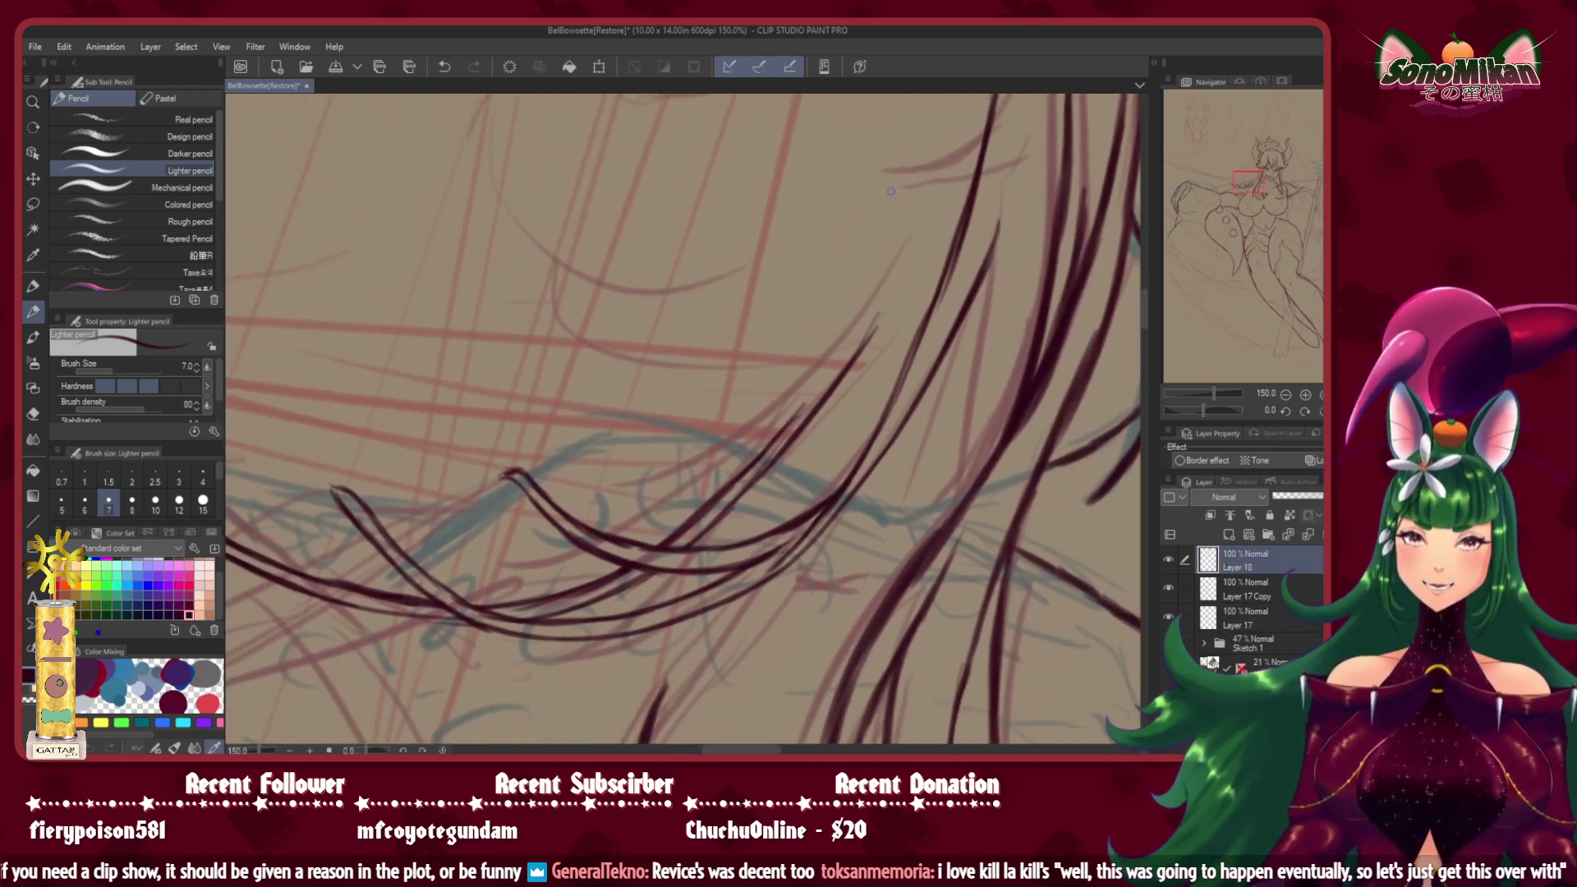
{"action": "left_click_drag", "start_coordinate": [908, 135], "coordinate": [844, 297]}
{"action": "left_click_drag", "start_coordinate": [902, 164], "coordinate": [820, 336]}
{"action": "left_click_drag", "start_coordinate": [858, 271], "coordinate": [737, 410]}
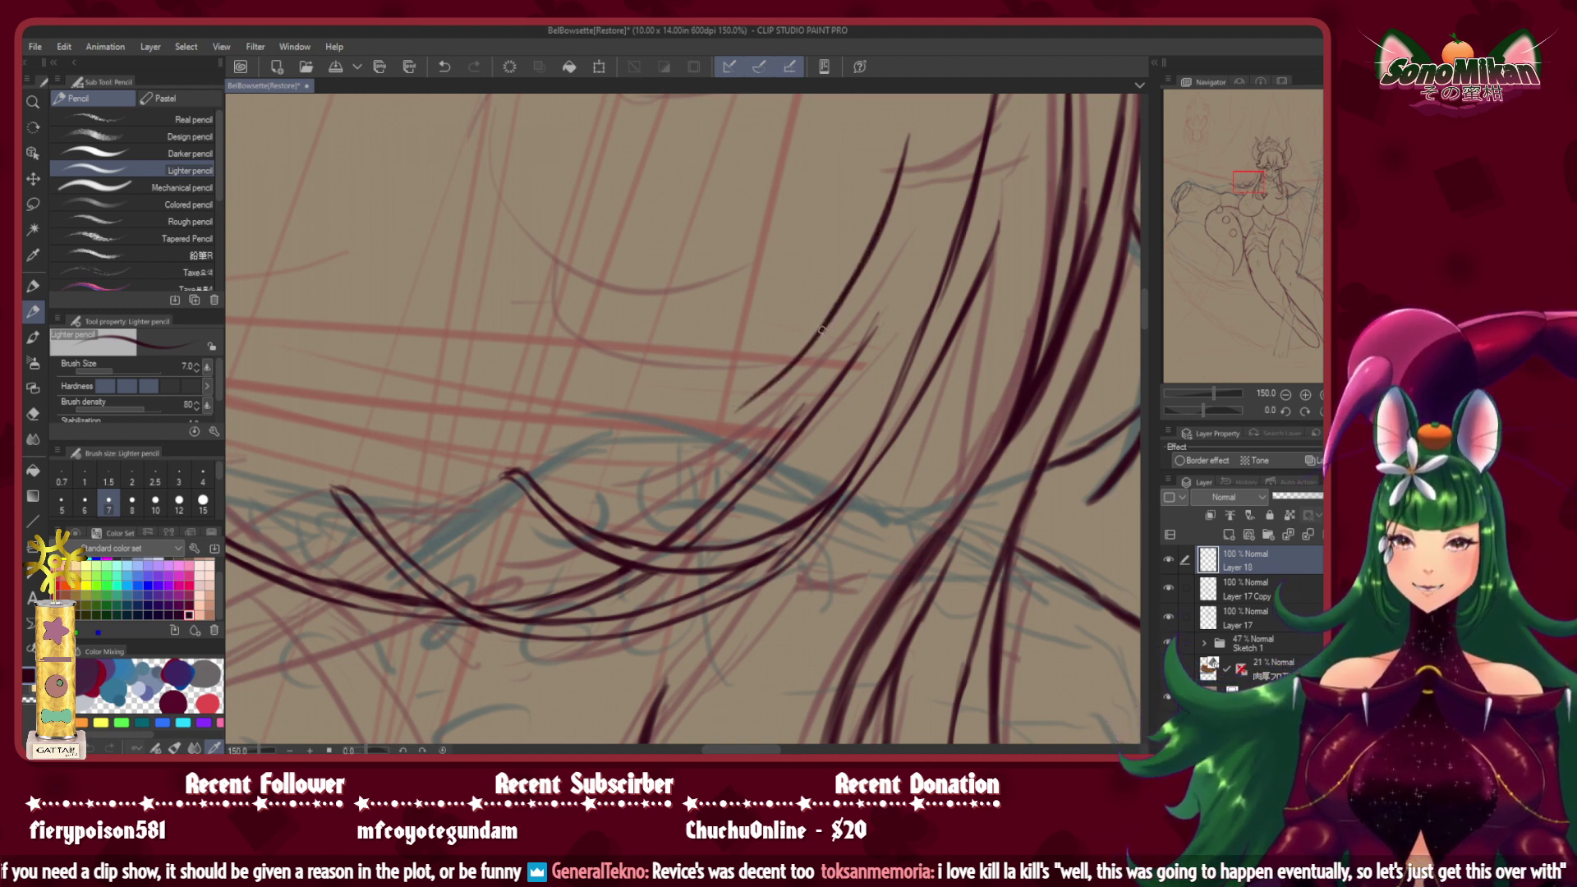
{"action": "mouse_move", "coordinate": [799, 359]}
{"action": "left_mouse_down"}
{"action": "mouse_move", "coordinate": [676, 459]}
{"action": "mouse_move", "coordinate": [703, 443]}
{"action": "mouse_move", "coordinate": [498, 502]}
{"action": "left_mouse_up"}
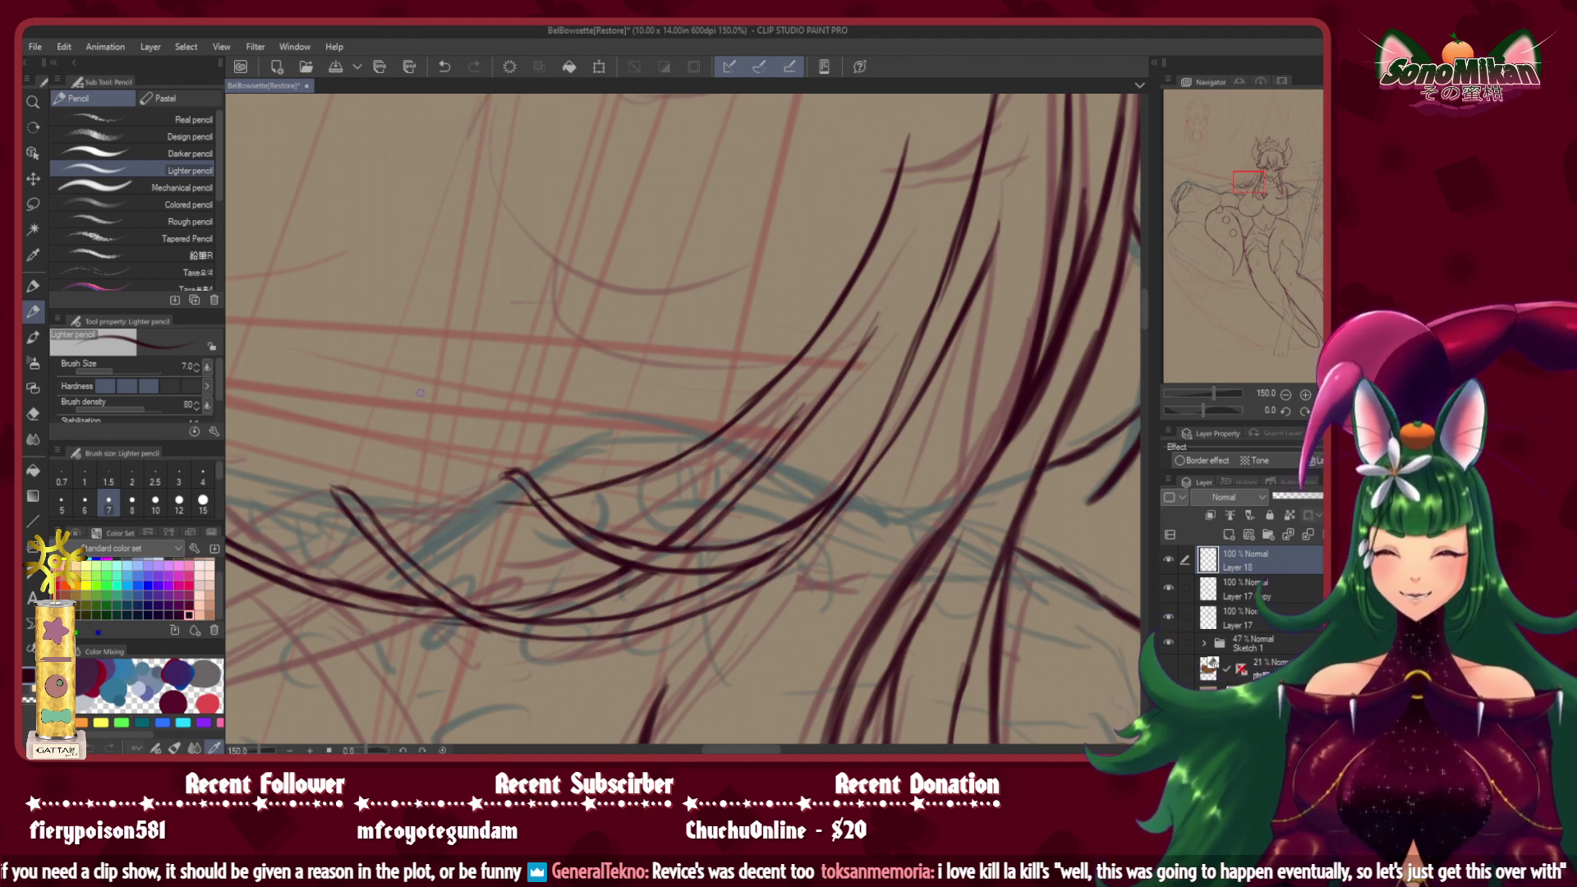
Draw the new shoulder lock's pointed tip and its lower edge curving back into the crossing strands on a rotated canvas.
{"action": "key", "text": "asciicircum"}
{"action": "key", "text": "asciicircum"}
{"action": "key", "text": "asciicircum"}
{"action": "key", "text": "asciicircum"}
{"action": "key", "text": "asciicircum"}
{"action": "key", "text": "asciicircum"}
{"action": "key", "text": "asciicircum"}
{"action": "key", "text": "asciicircum"}
{"action": "key", "text": "asciicircum"}
{"action": "key", "text": "asciicircum"}
{"action": "key", "text": "asciicircum"}
{"action": "key", "text": "asciicircum"}
{"action": "key", "text": "asciicircum"}
{"action": "key", "text": "asciicircum"}
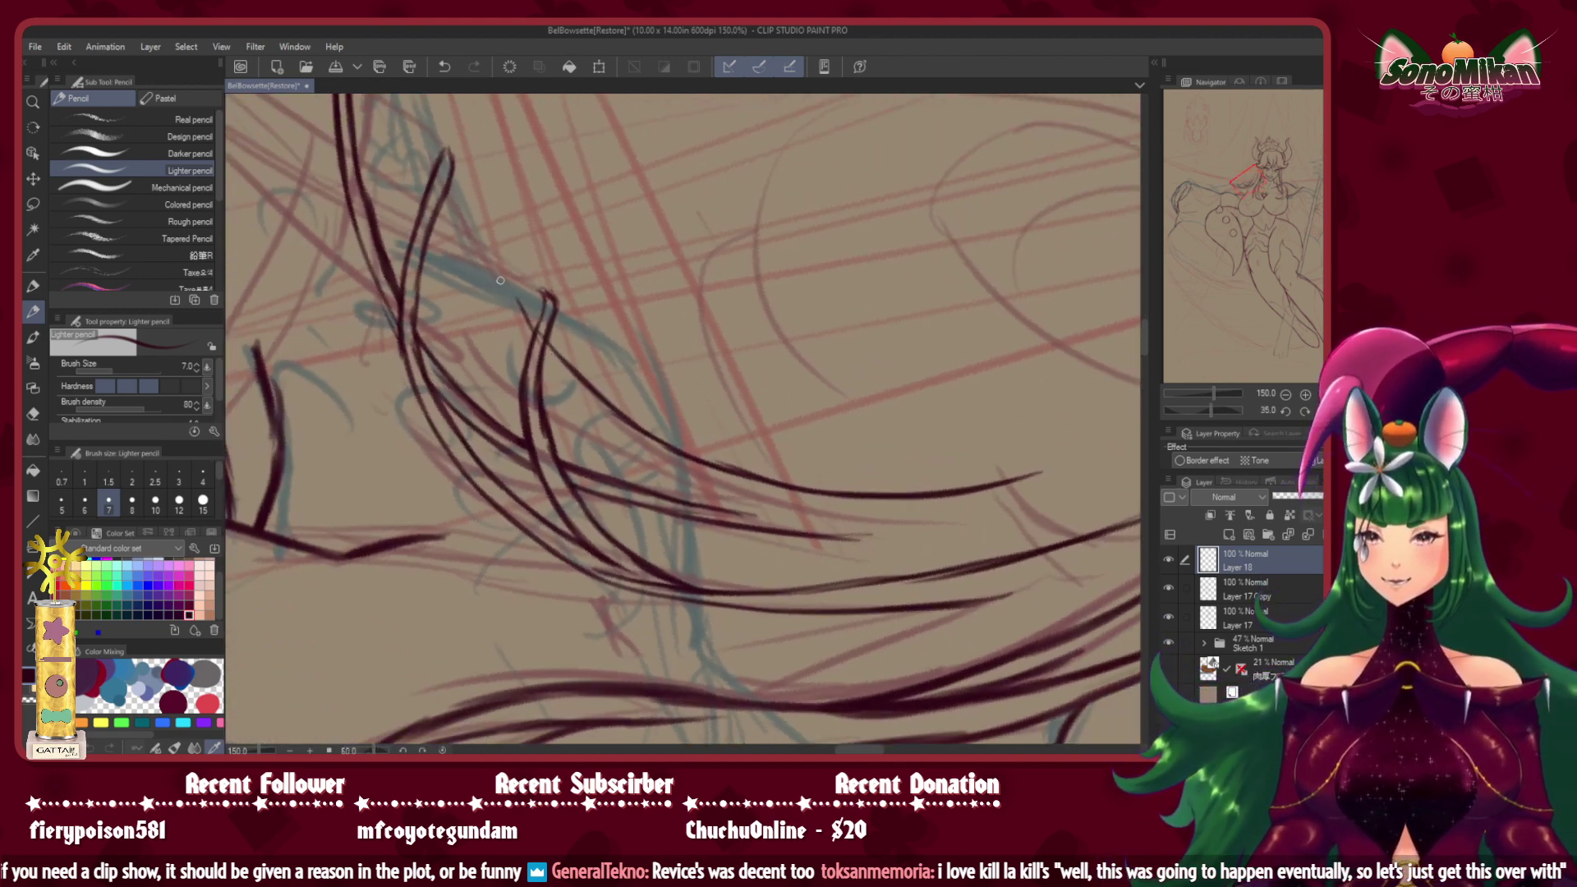
{"action": "left_click_drag", "start_coordinate": [534, 244], "coordinate": [549, 281]}
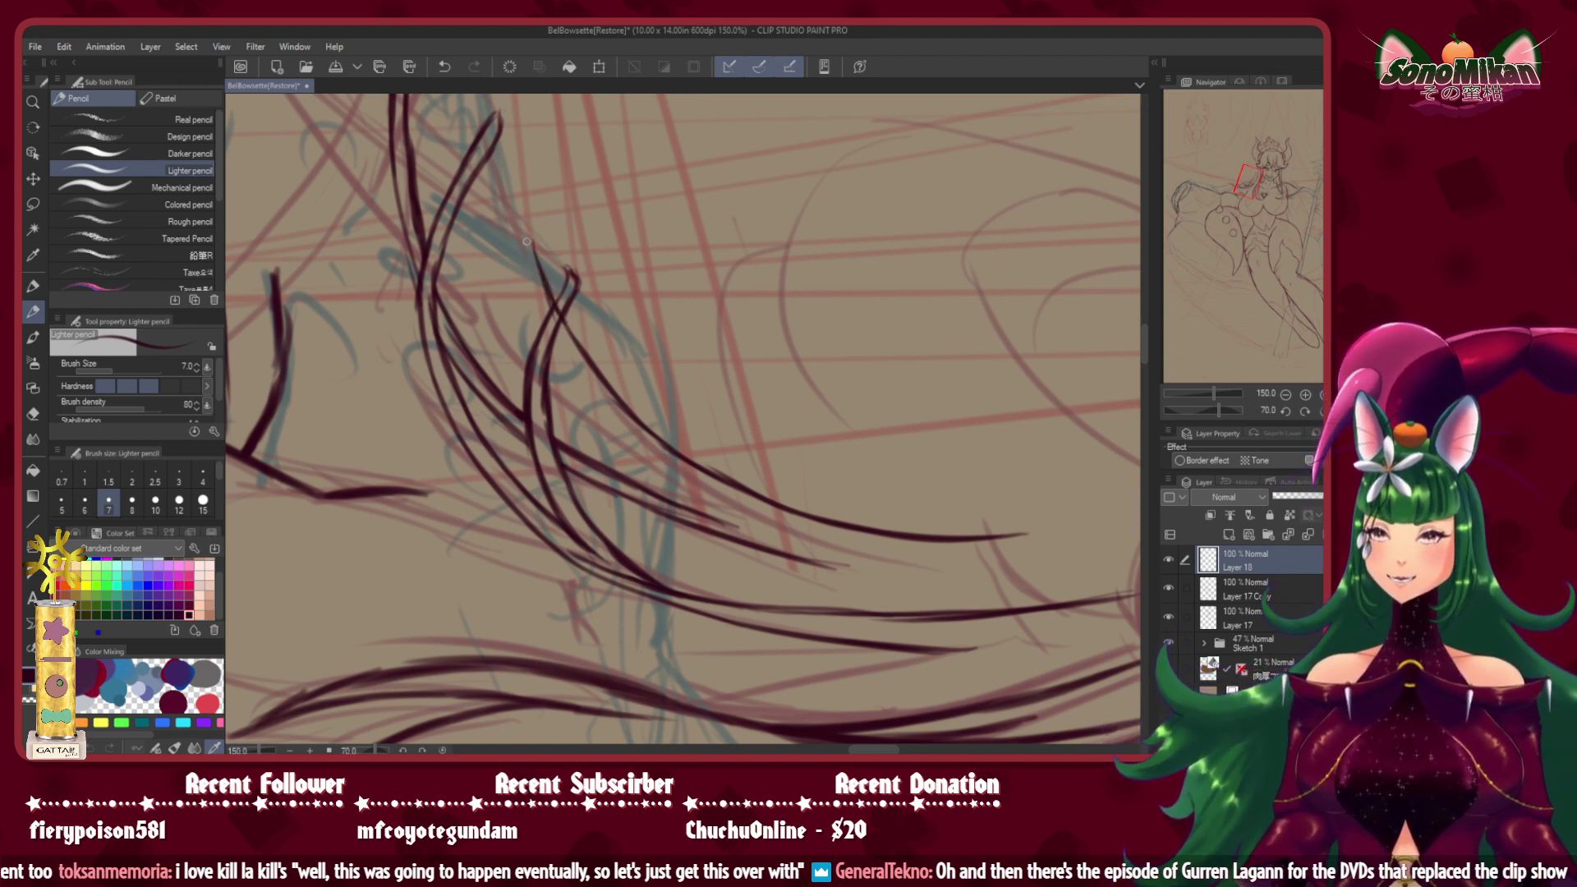
{"action": "left_click_drag", "start_coordinate": [513, 215], "coordinate": [530, 245]}
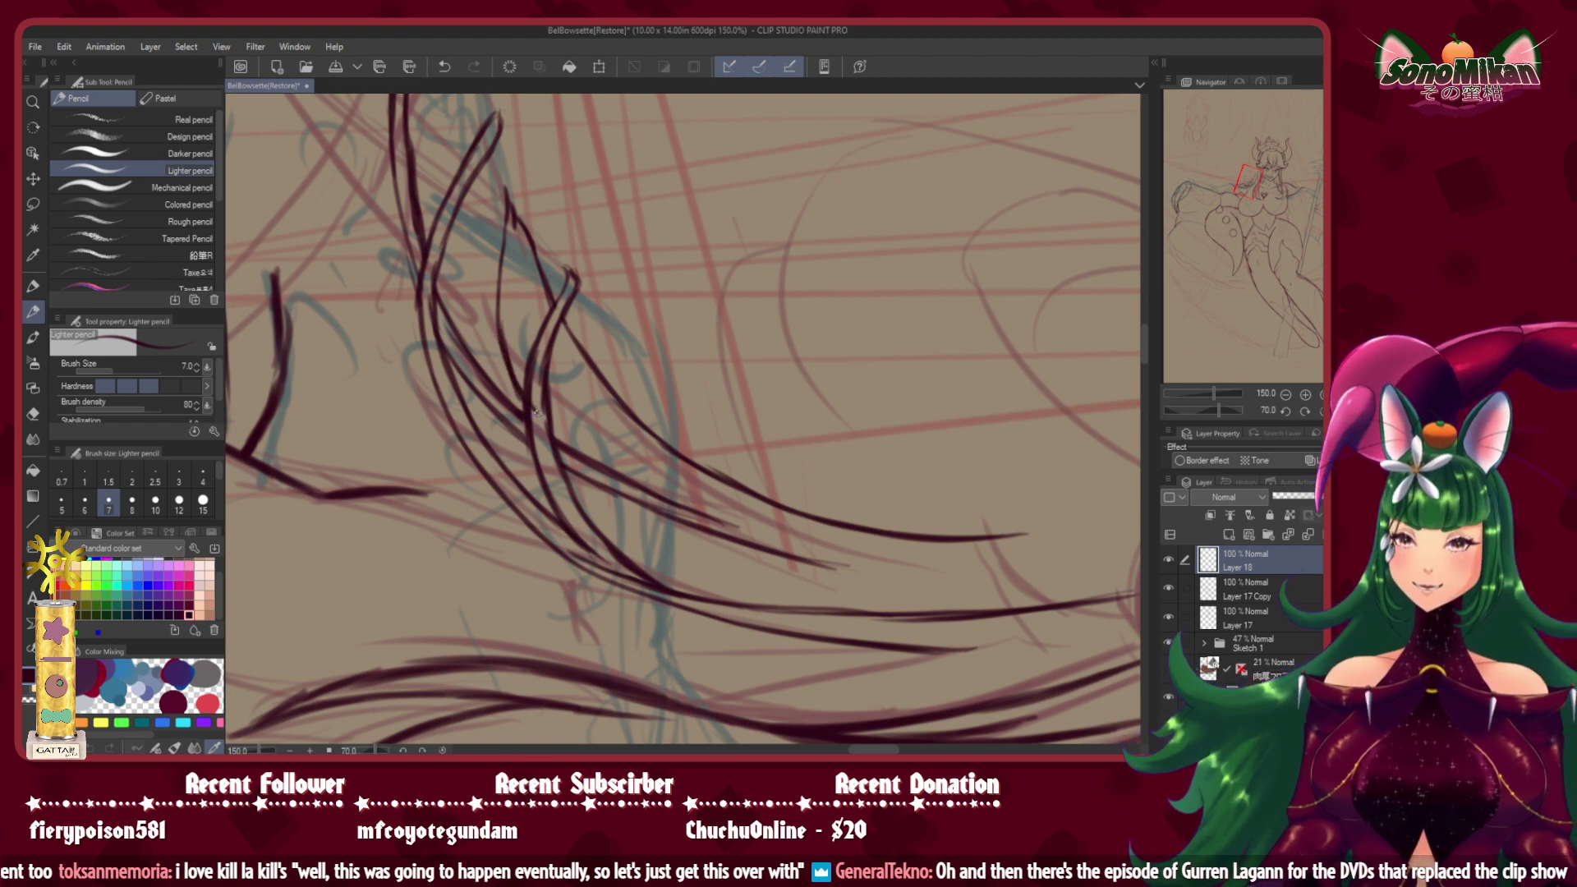
{"action": "left_click_drag", "start_coordinate": [577, 452], "coordinate": [720, 498]}
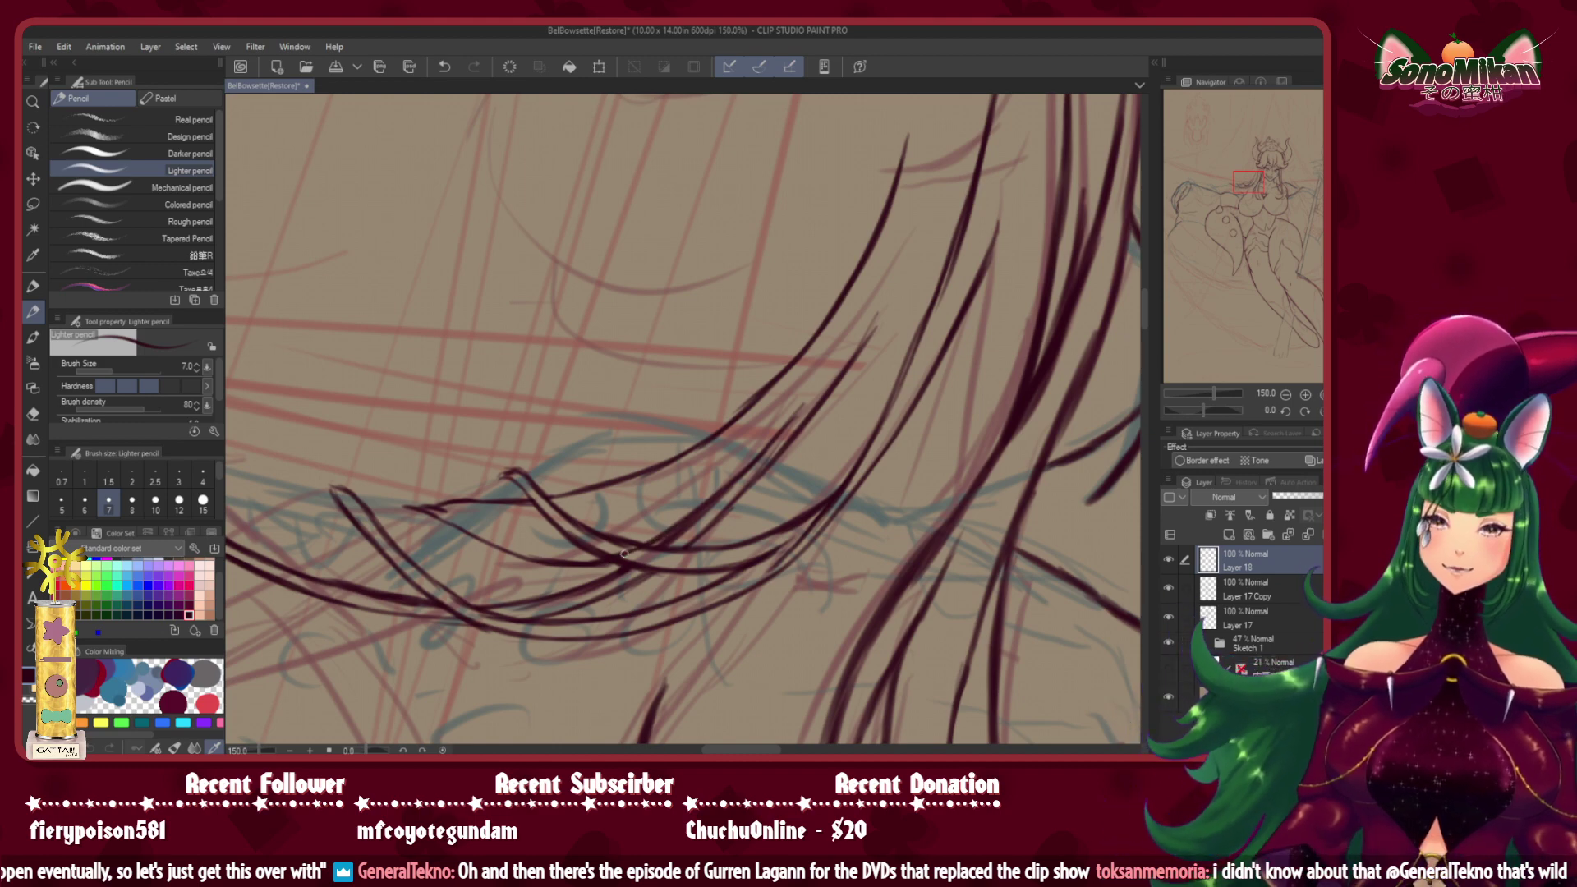
Add inner strand lines along the shoulder lock's lower edge on a rotated canvas, and reset the rotation.
{"action": "key", "text": "asciicircum"}
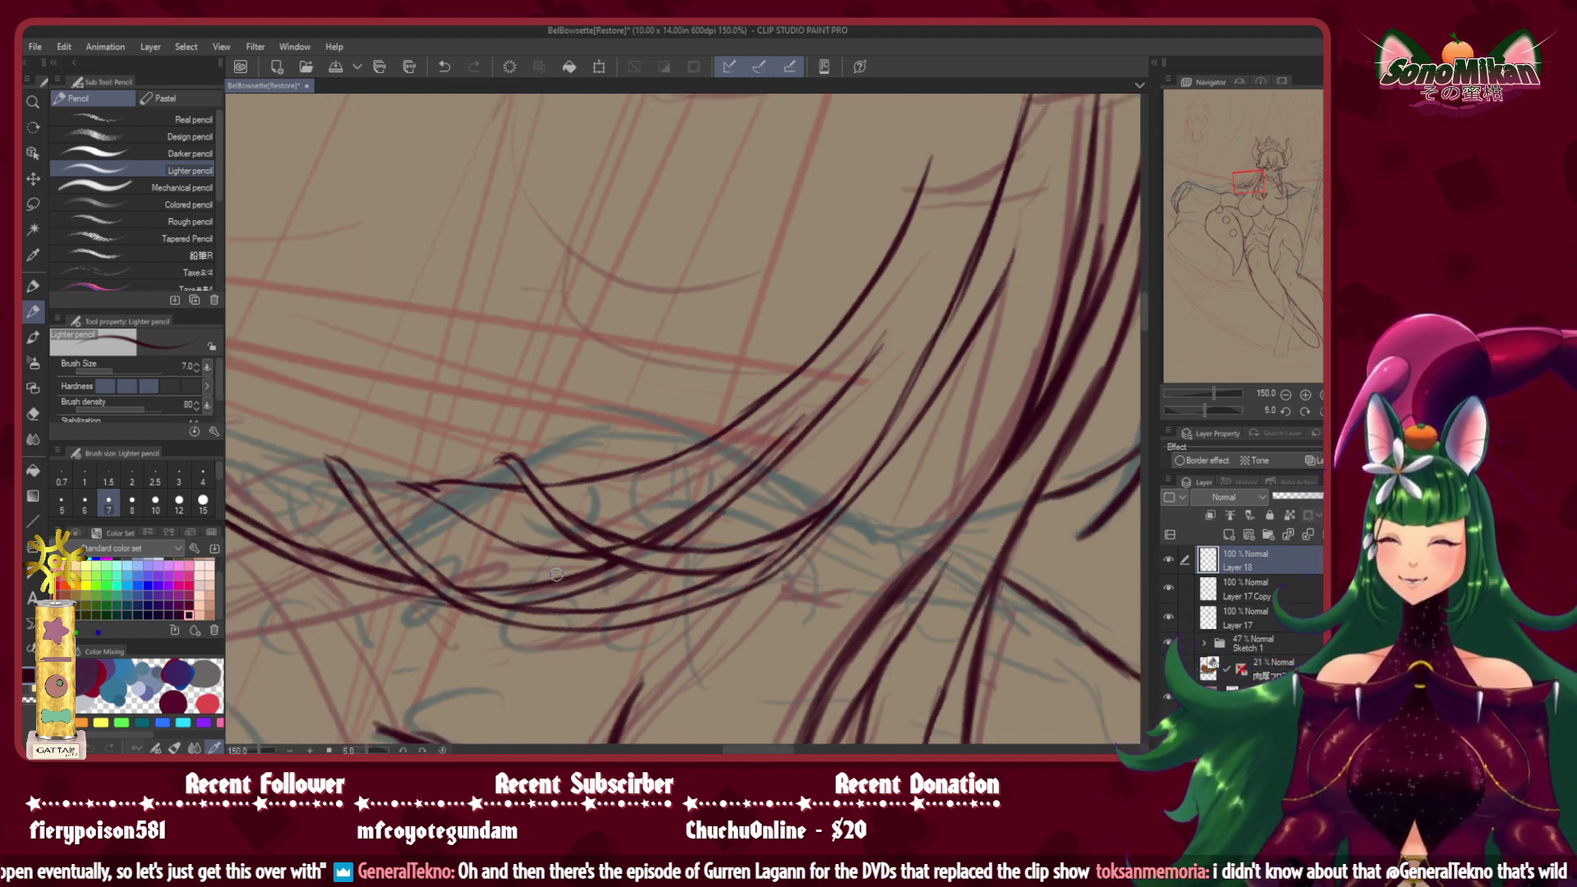
{"action": "left_click_drag", "start_coordinate": [556, 574], "coordinate": [525, 526]}
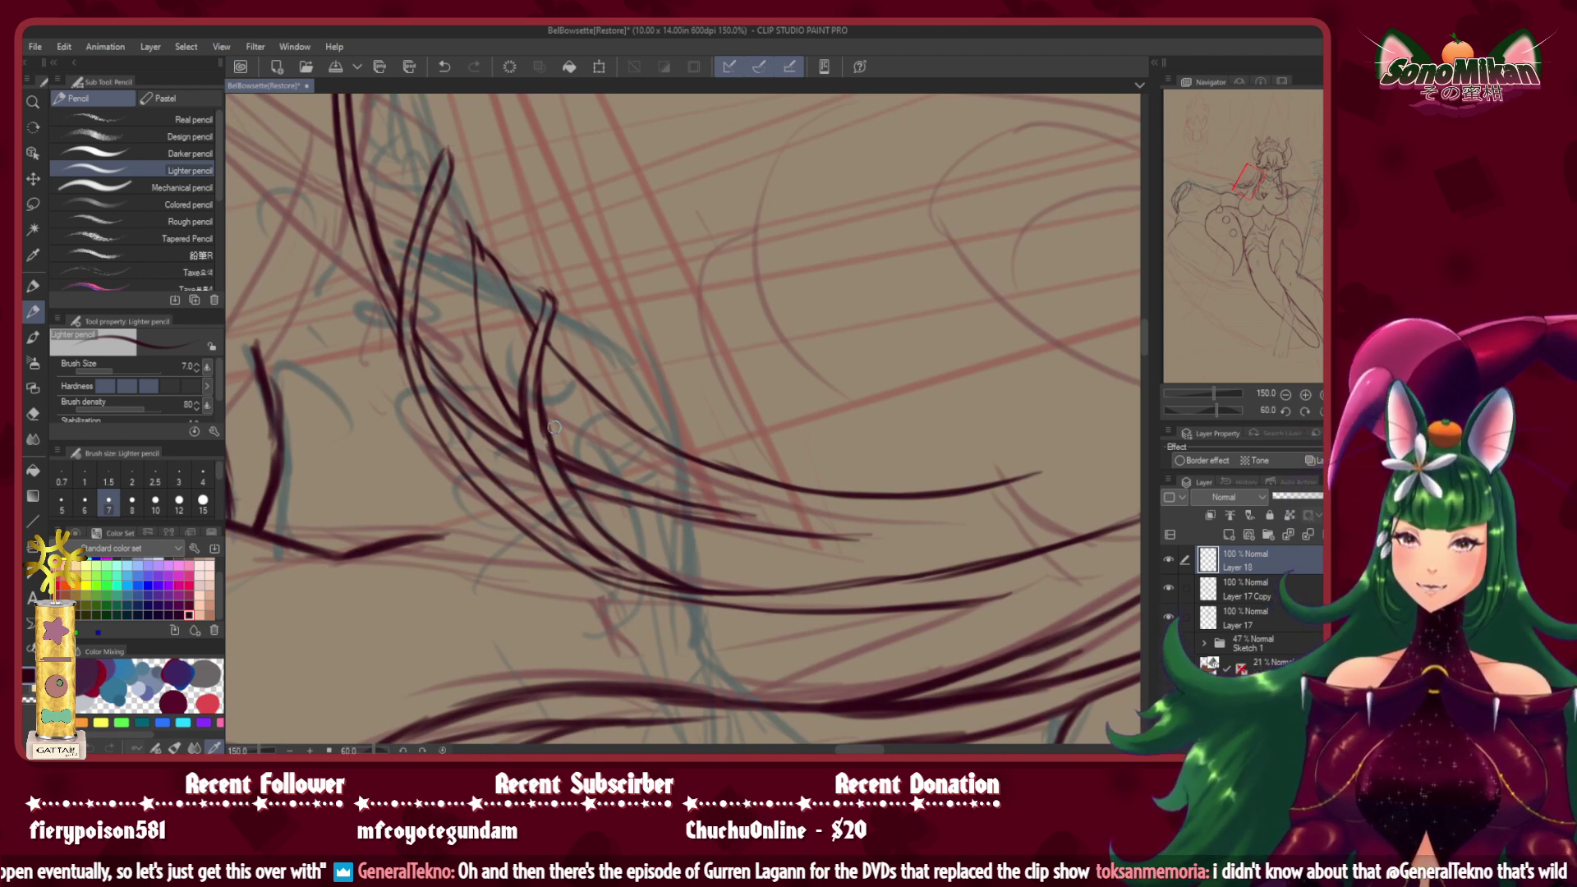
{"action": "key", "text": "asciicircum"}
{"action": "key", "text": "asciicircum"}
{"action": "key", "text": "asciicircum"}
{"action": "key", "text": "asciicircum"}
{"action": "key", "text": "asciicircum"}
{"action": "key", "text": "asciicircum"}
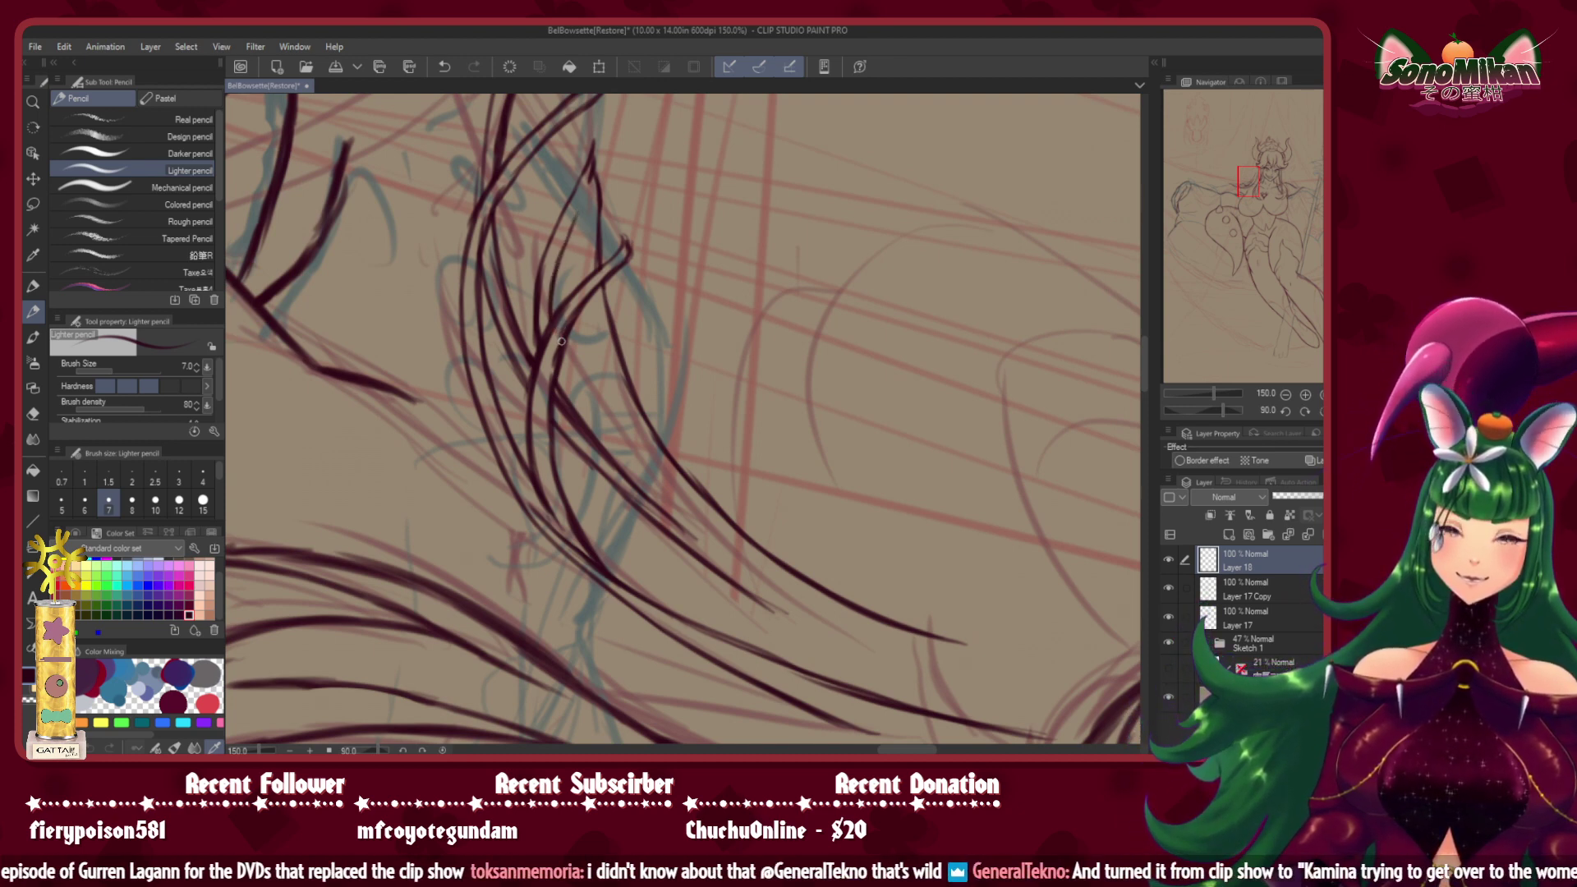
{"action": "key", "text": "ctrl+at"}
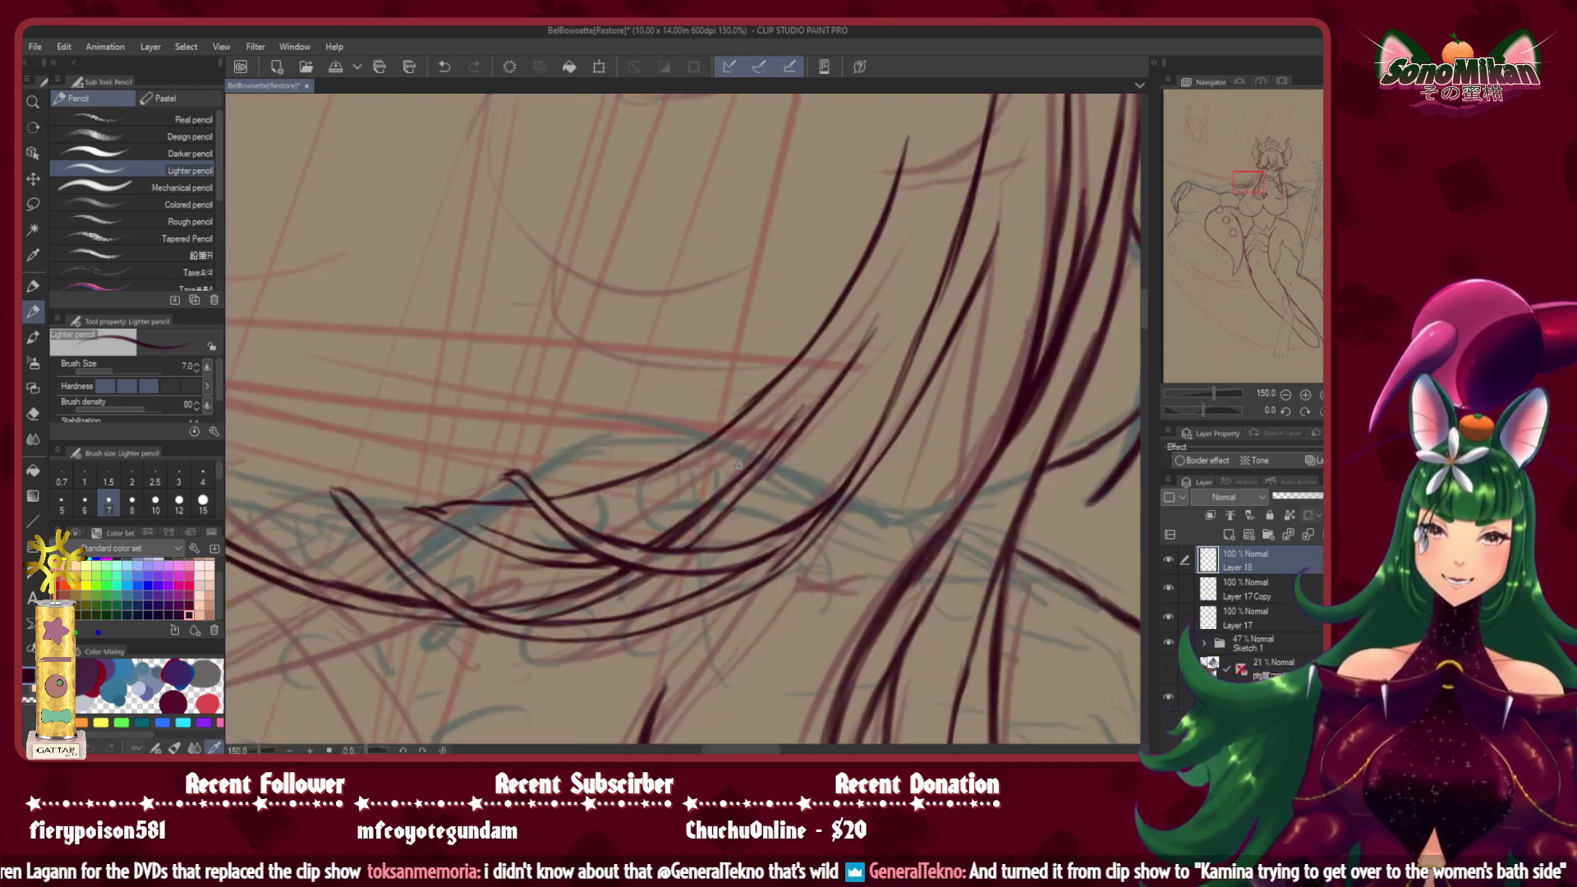
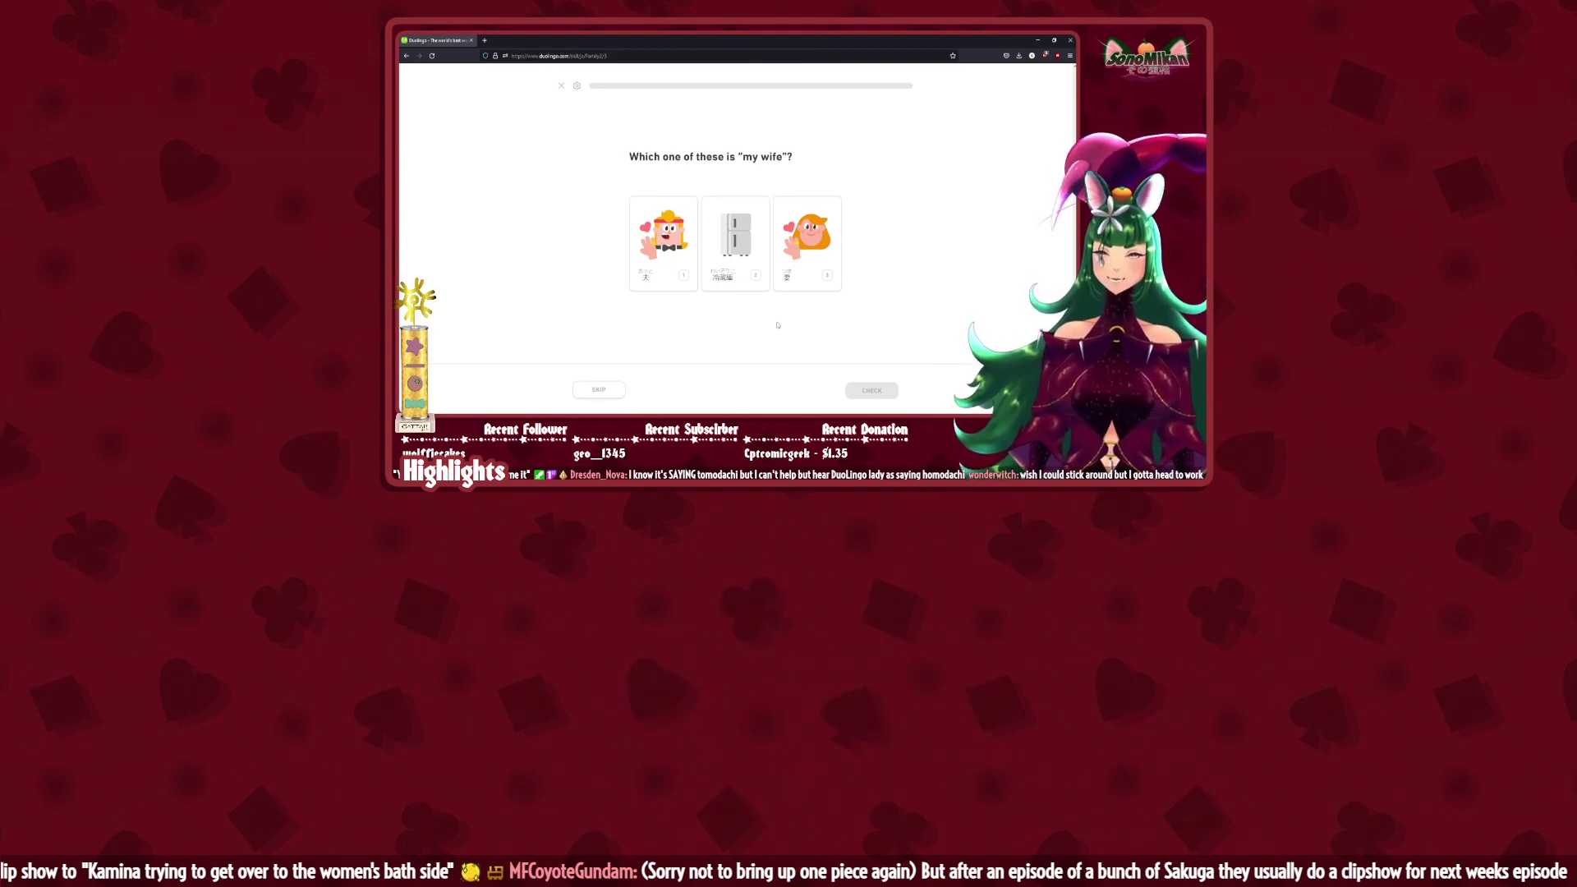
{"action": "left_click", "coordinate": [801, 282]}
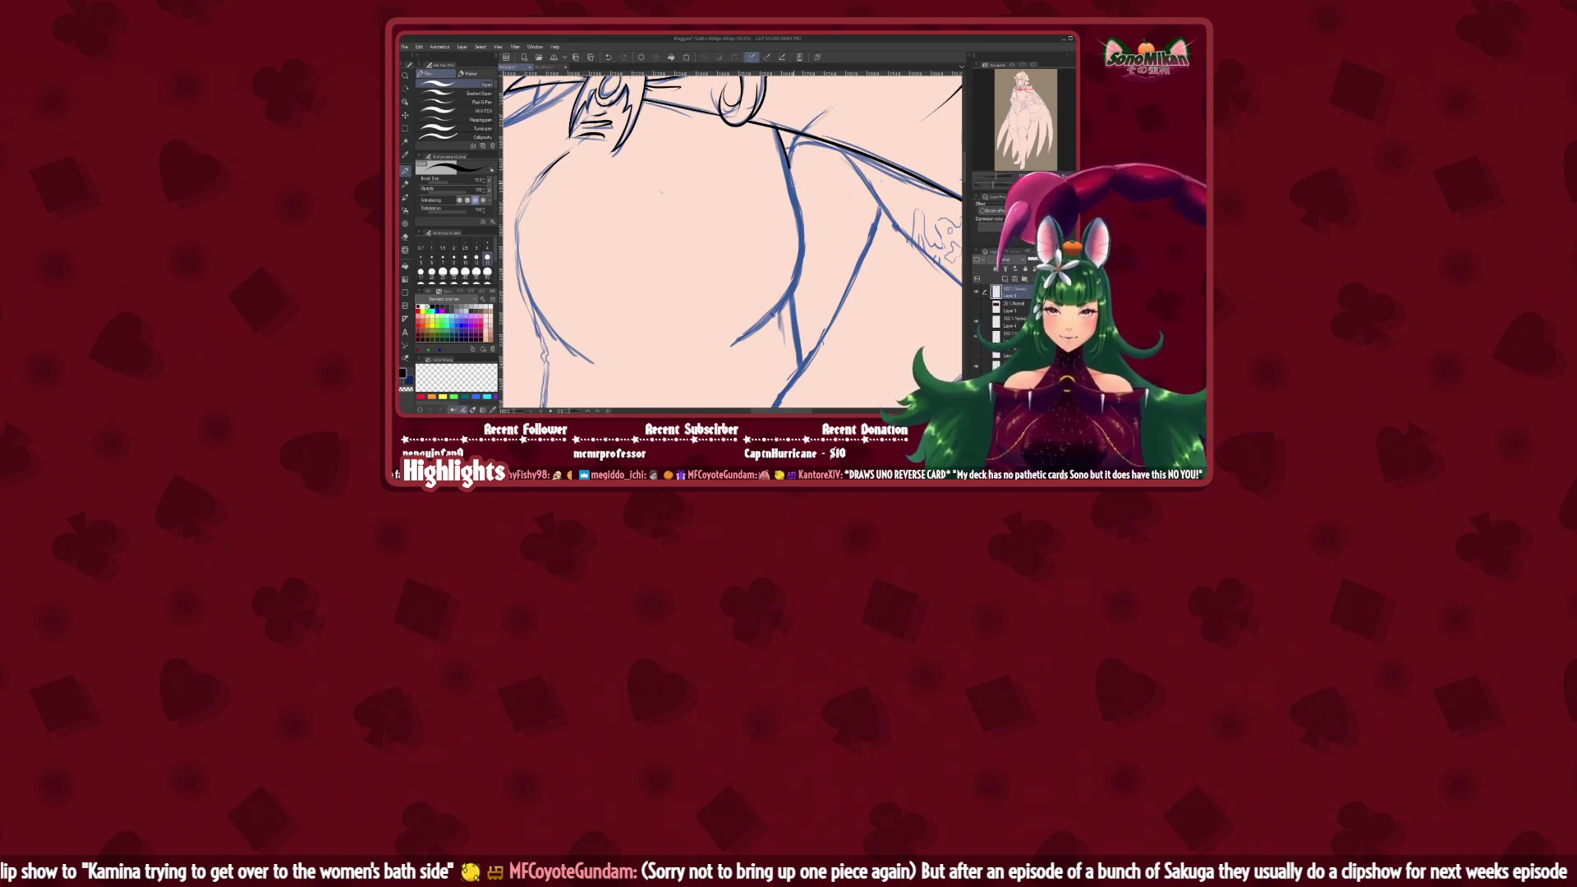
{"action": "mouse_move", "coordinate": [789, 168]}
{"action": "left_mouse_down"}
{"action": "mouse_move", "coordinate": [804, 277]}
{"action": "mouse_move", "coordinate": [781, 313]}
{"action": "mouse_move", "coordinate": [727, 345]}
{"action": "left_mouse_up"}
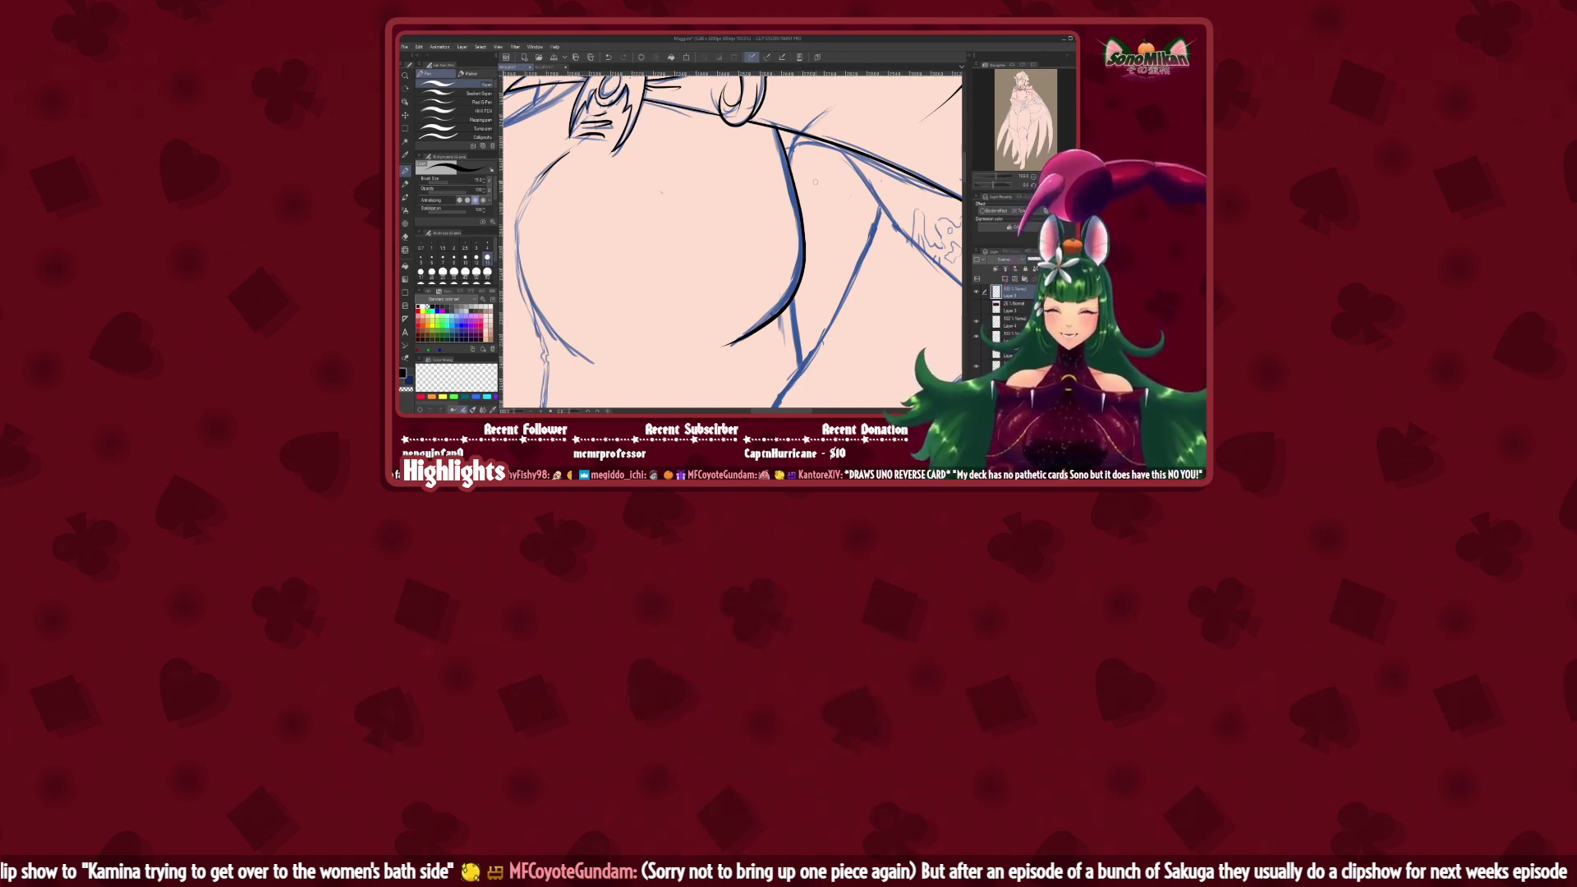
{"action": "scroll", "coordinate": [815, 181], "scroll_direction": "up", "scroll_amount": 1}
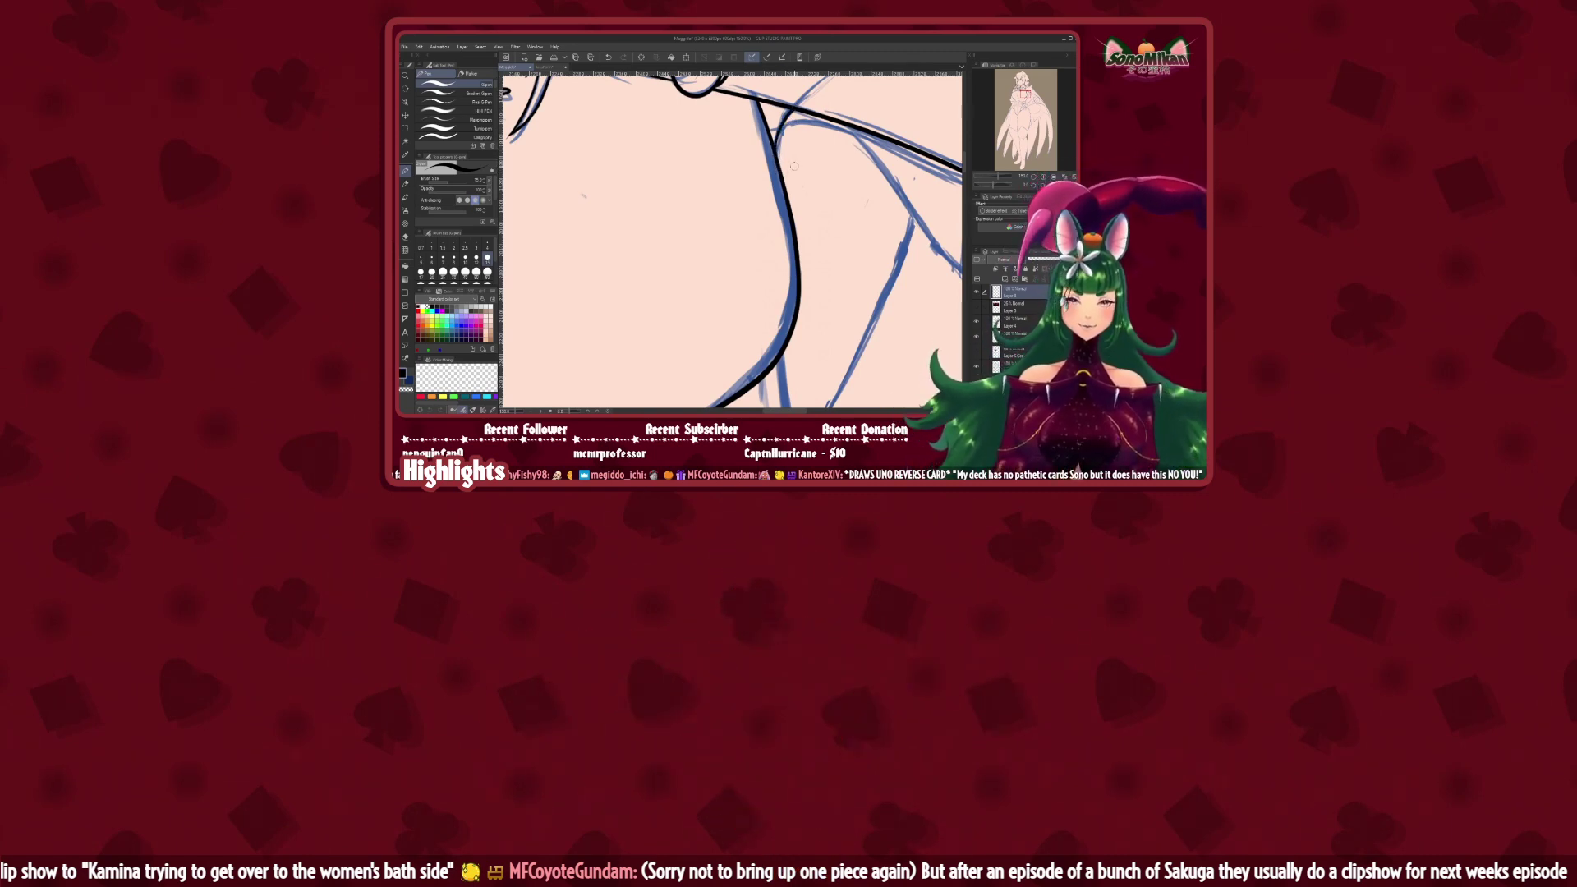
{"action": "mouse_move", "coordinate": [794, 259]}
{"action": "left_mouse_down"}
{"action": "mouse_move", "coordinate": [791, 144]}
{"action": "mouse_move", "coordinate": [838, 218]}
{"action": "mouse_move", "coordinate": [808, 356]}
{"action": "left_mouse_up"}
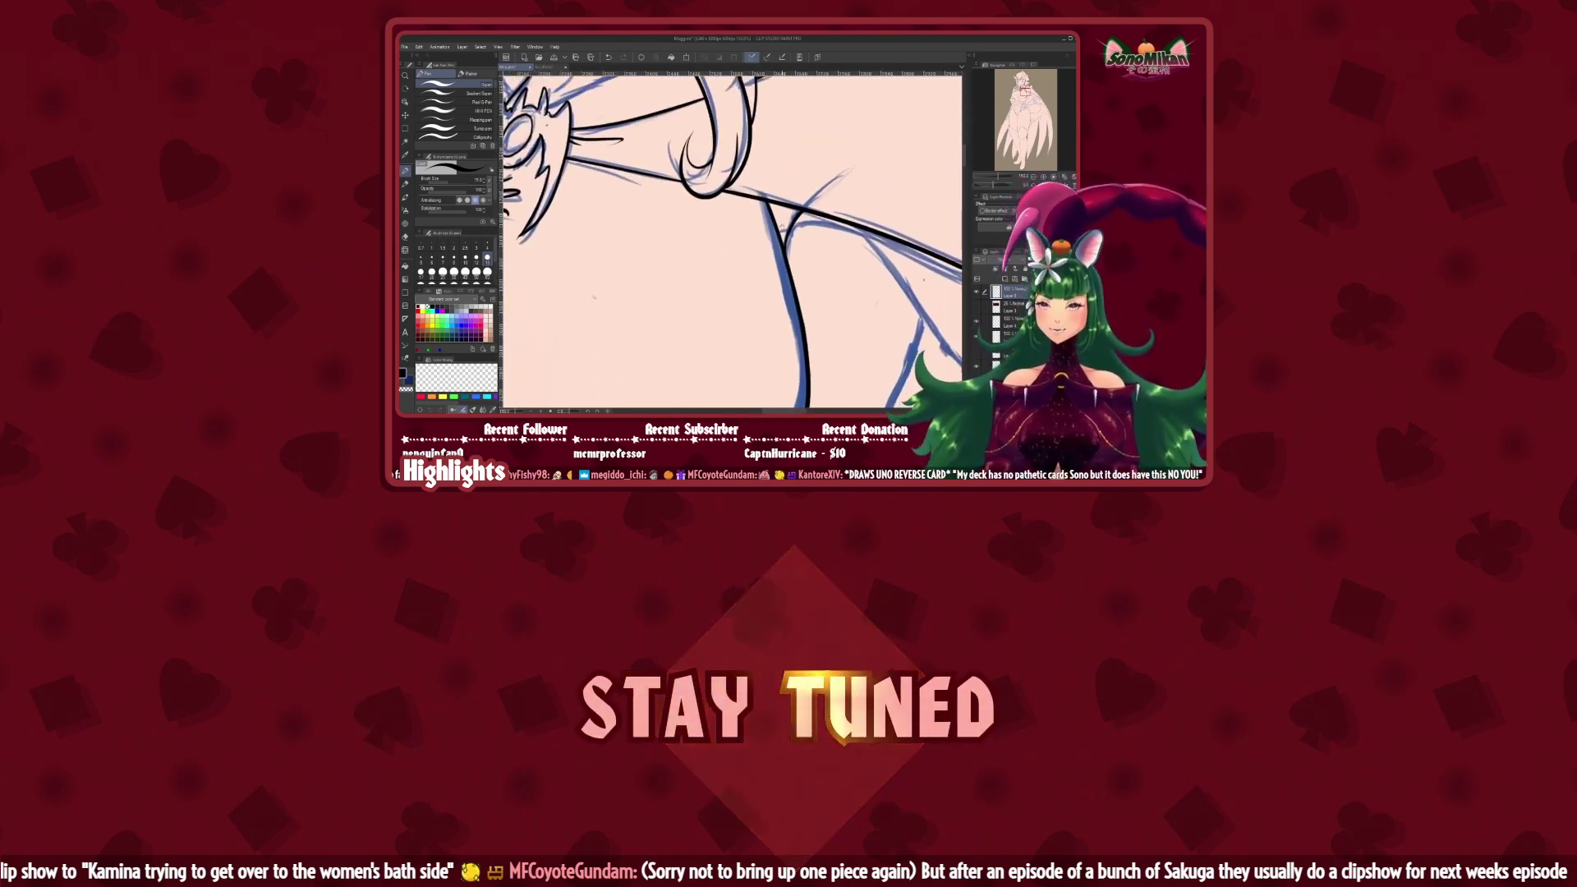
{"action": "left_click_drag", "start_coordinate": [738, 217], "coordinate": [805, 253]}
{"action": "scroll", "coordinate": [804, 252], "scroll_direction": "down", "scroll_amount": 5}
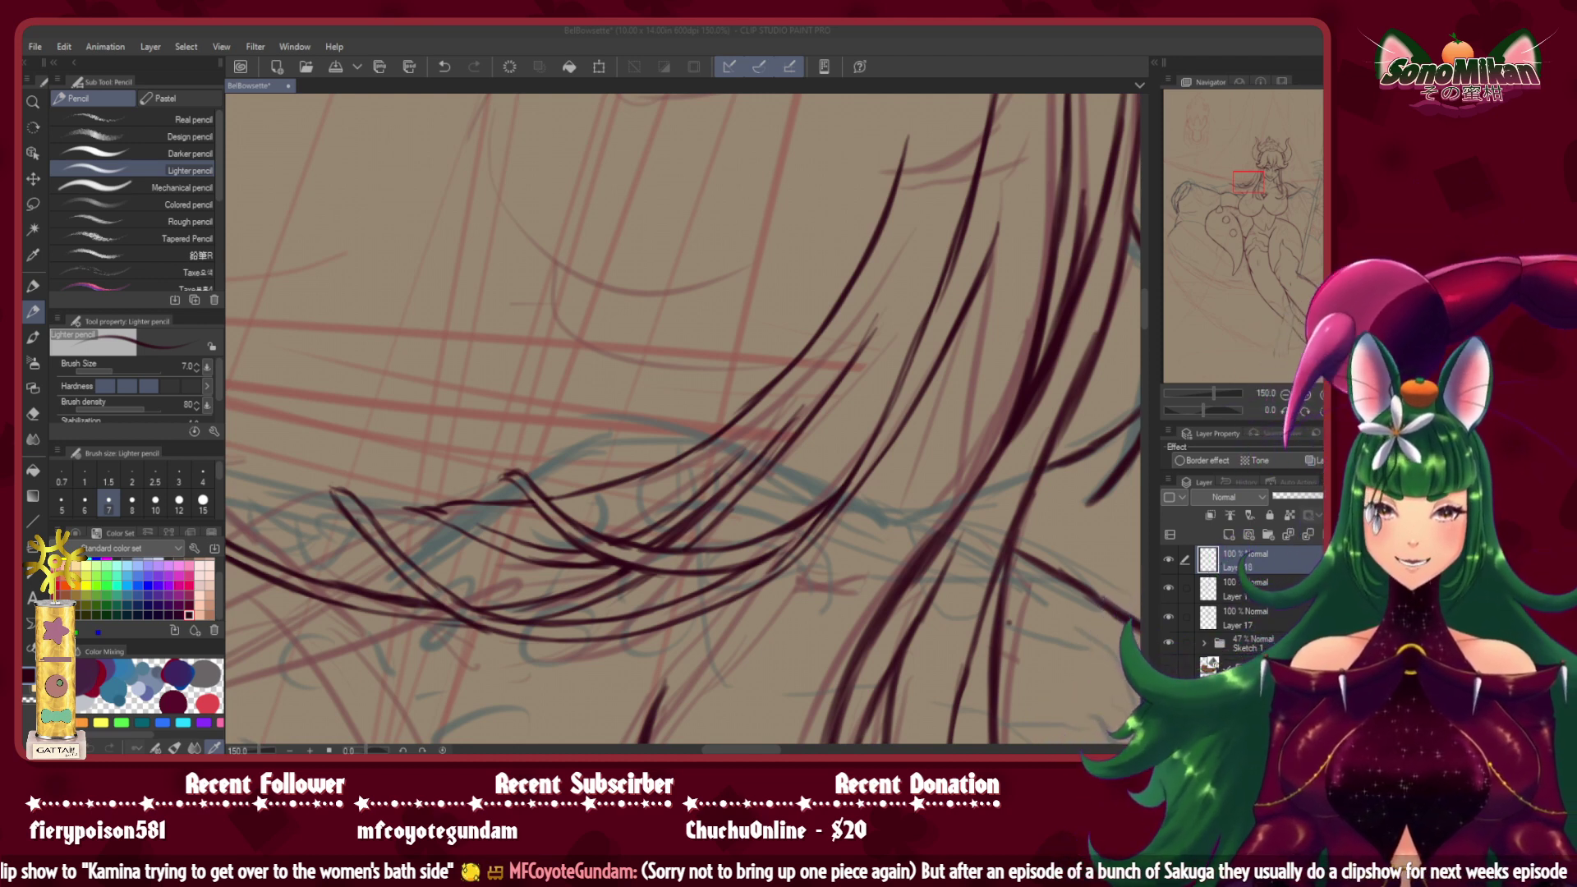
Draw an inner hair line from near the shoulder lock's pointed tip through the crossing strands on a rotated canvas, and reset the rotation.
{"action": "left_click", "coordinate": [709, 39]}
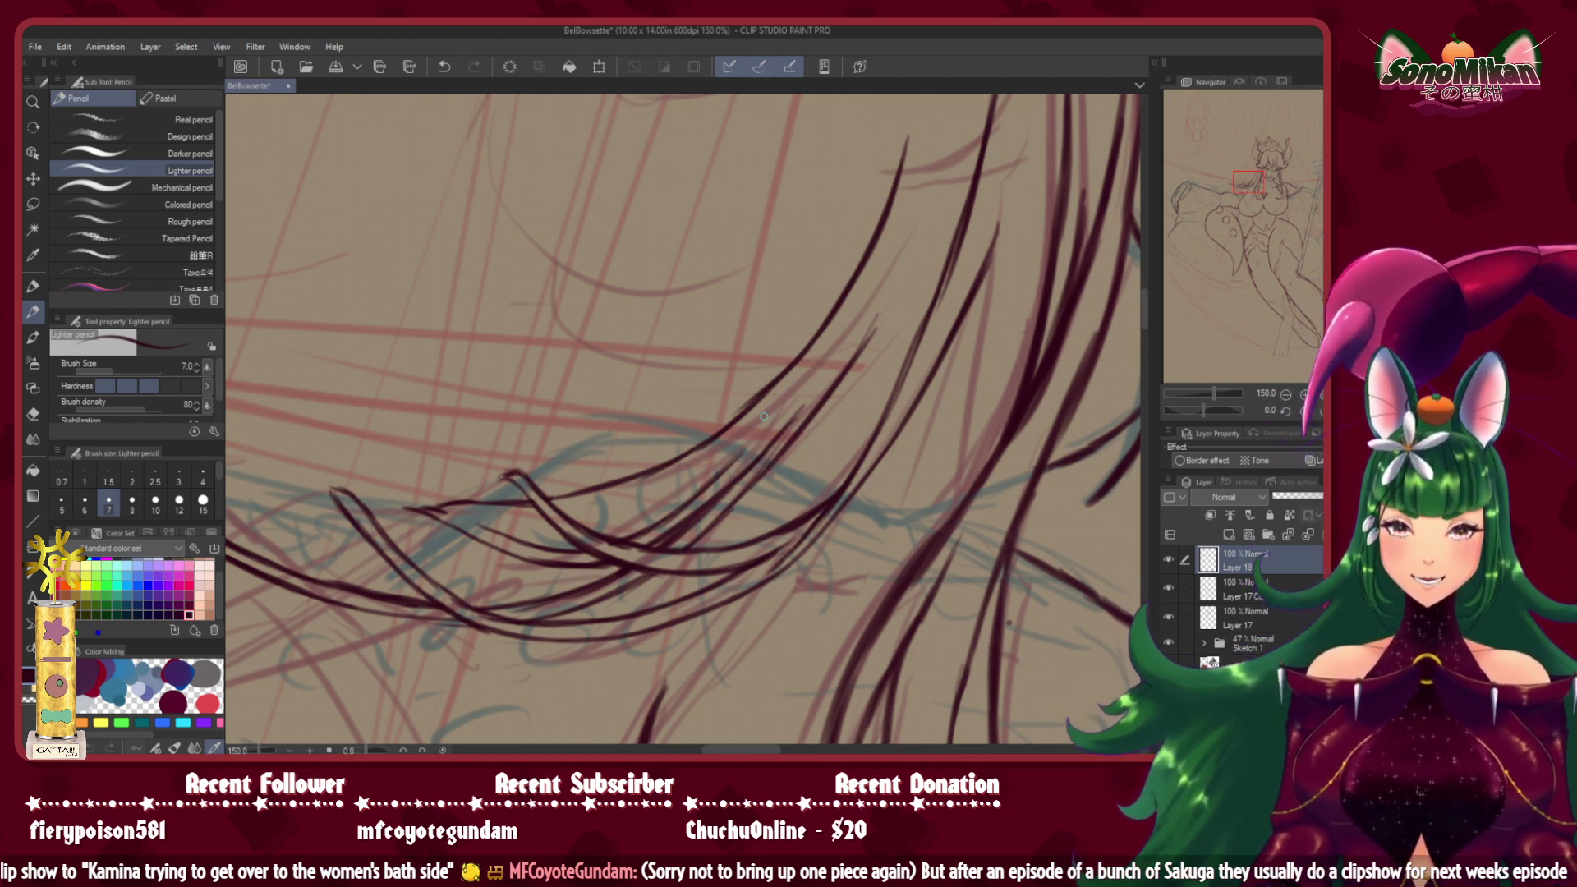
{"action": "key", "text": "asciicircum"}
{"action": "key", "text": "asciicircum"}
{"action": "key", "text": "asciicircum"}
{"action": "key", "text": "asciicircum"}
{"action": "key", "text": "asciicircum"}
{"action": "key", "text": "asciicircum"}
{"action": "key", "text": "asciicircum"}
{"action": "key", "text": "asciicircum"}
{"action": "key", "text": "asciicircum"}
{"action": "key", "text": "asciicircum"}
{"action": "key", "text": "asciicircum"}
{"action": "key", "text": "asciicircum"}
{"action": "key", "text": "asciicircum"}
{"action": "key", "text": "asciicircum"}
{"action": "key", "text": "asciicircum"}
{"action": "key", "text": "asciicircum"}
{"action": "key", "text": "asciicircum"}
{"action": "key", "text": "asciicircum"}
{"action": "key", "text": "asciicircum"}
{"action": "key", "text": "asciicircum"}
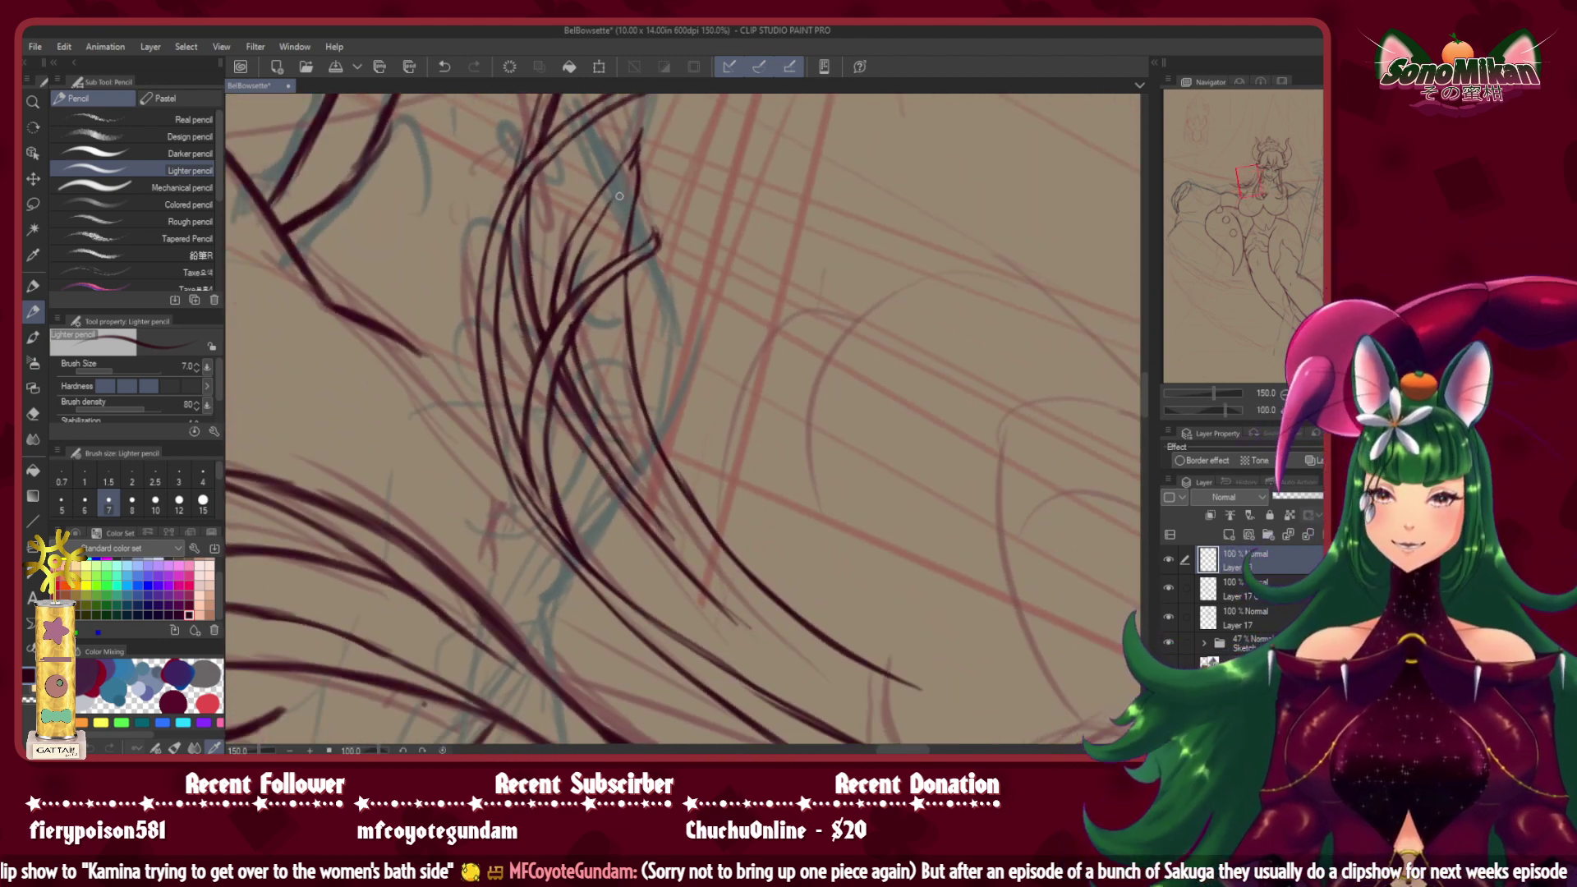
{"action": "mouse_move", "coordinate": [614, 200]}
{"action": "left_mouse_down"}
{"action": "mouse_move", "coordinate": [605, 232]}
{"action": "mouse_move", "coordinate": [622, 184]}
{"action": "mouse_move", "coordinate": [599, 320]}
{"action": "mouse_move", "coordinate": [598, 299]}
{"action": "mouse_move", "coordinate": [610, 375]}
{"action": "mouse_move", "coordinate": [599, 354]}
{"action": "mouse_move", "coordinate": [656, 493]}
{"action": "left_mouse_up"}
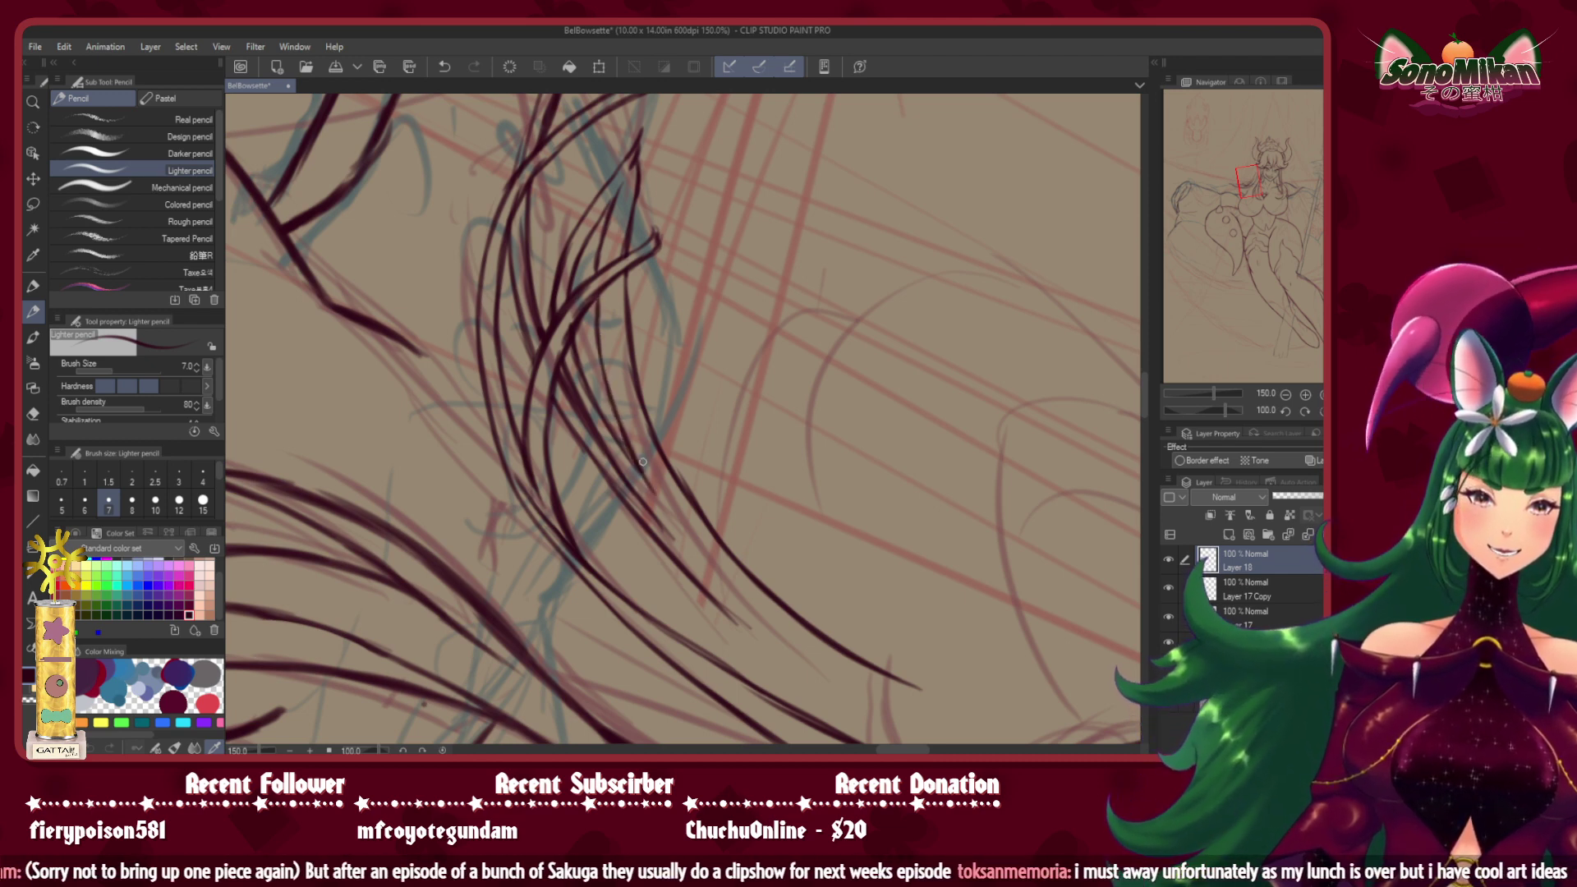
{"action": "key", "text": "ctrl+at"}
Draw fine strands just inside the shoulder lock's upper edge with the canvas rotated to -25 degrees, and reset the rotation.
{"action": "key", "text": "minus"}
{"action": "key", "text": "minus"}
{"action": "key", "text": "minus"}
{"action": "key", "text": "minus"}
{"action": "key", "text": "minus"}
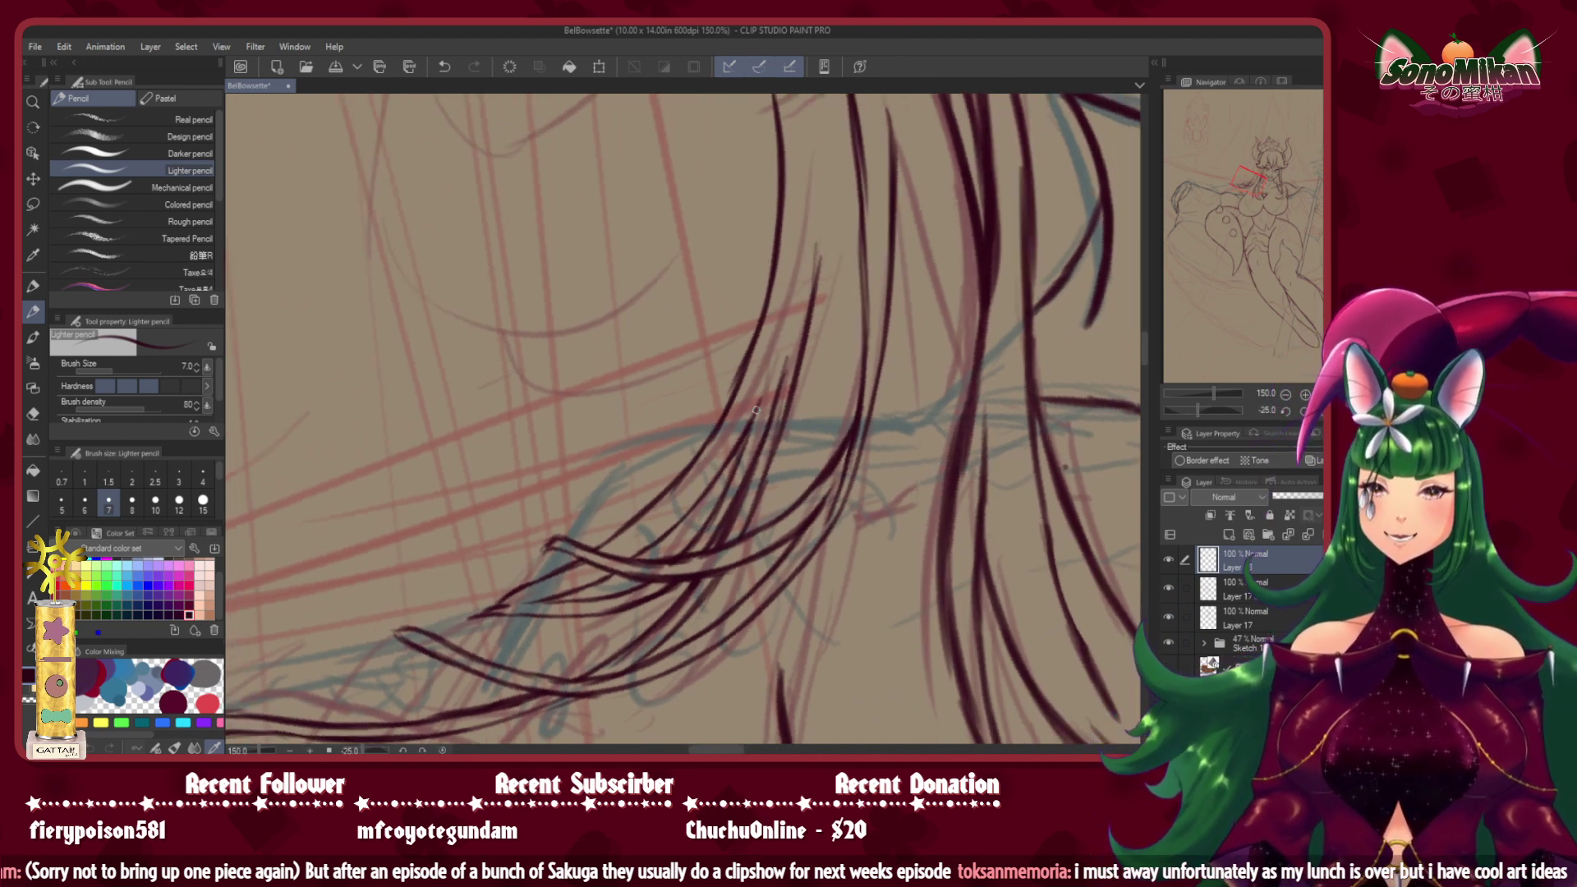
{"action": "left_click_drag", "start_coordinate": [789, 327], "coordinate": [758, 402]}
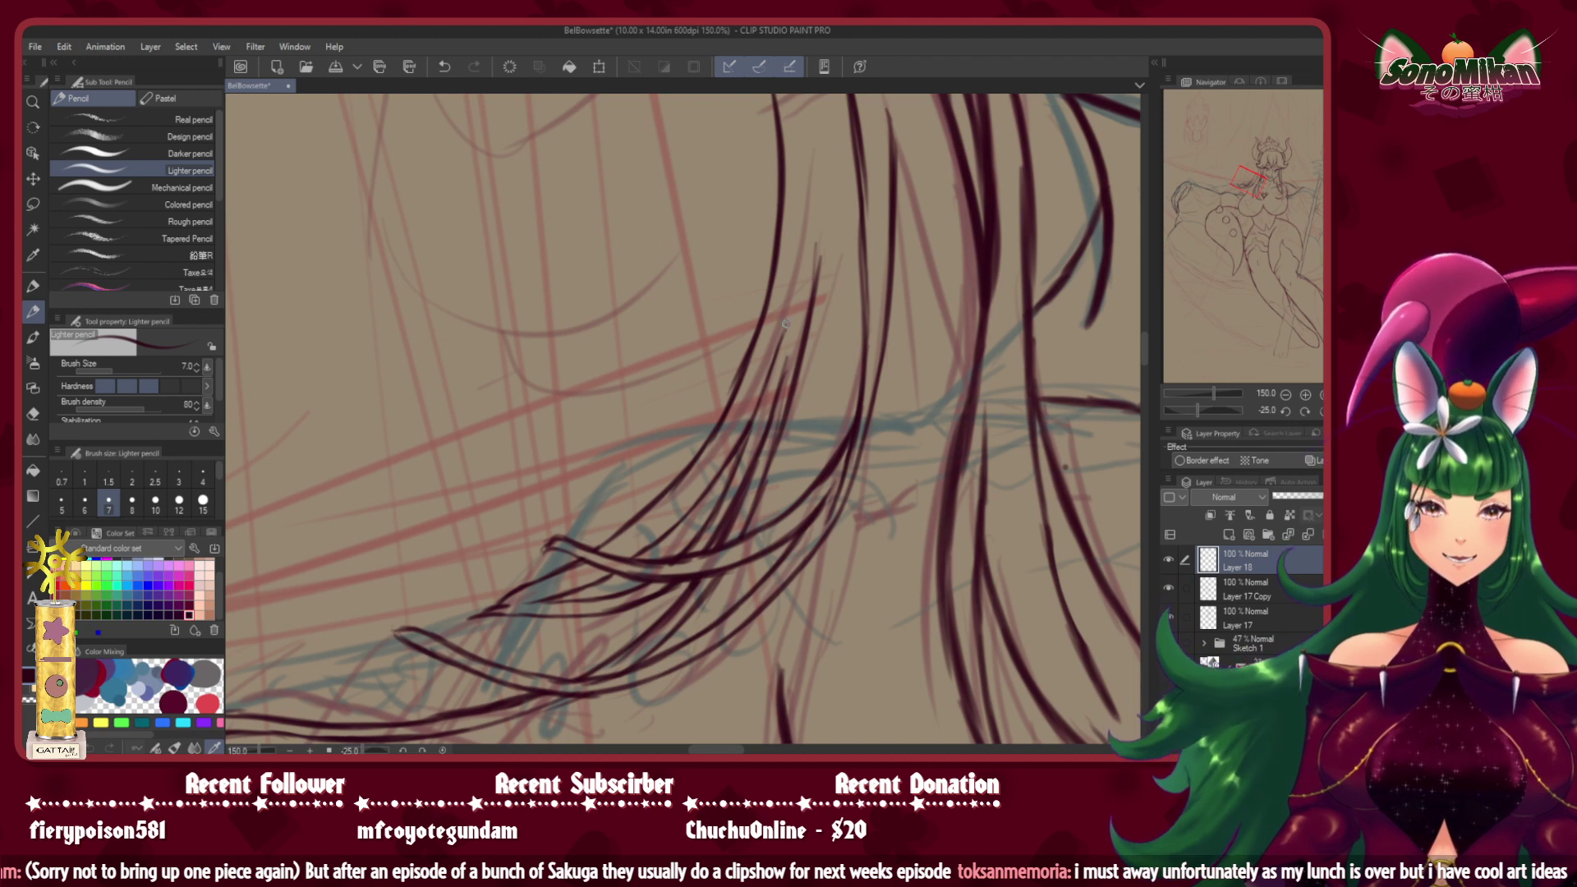
{"action": "mouse_move", "coordinate": [797, 307]}
{"action": "left_mouse_down"}
{"action": "mouse_move", "coordinate": [735, 450]}
{"action": "mouse_move", "coordinate": [694, 499]}
{"action": "mouse_move", "coordinate": [731, 423]}
{"action": "mouse_move", "coordinate": [704, 469]}
{"action": "left_mouse_up"}
{"action": "mouse_move", "coordinate": [737, 418]}
{"action": "left_mouse_down"}
{"action": "mouse_move", "coordinate": [684, 488]}
{"action": "mouse_move", "coordinate": [600, 546]}
{"action": "left_mouse_up"}
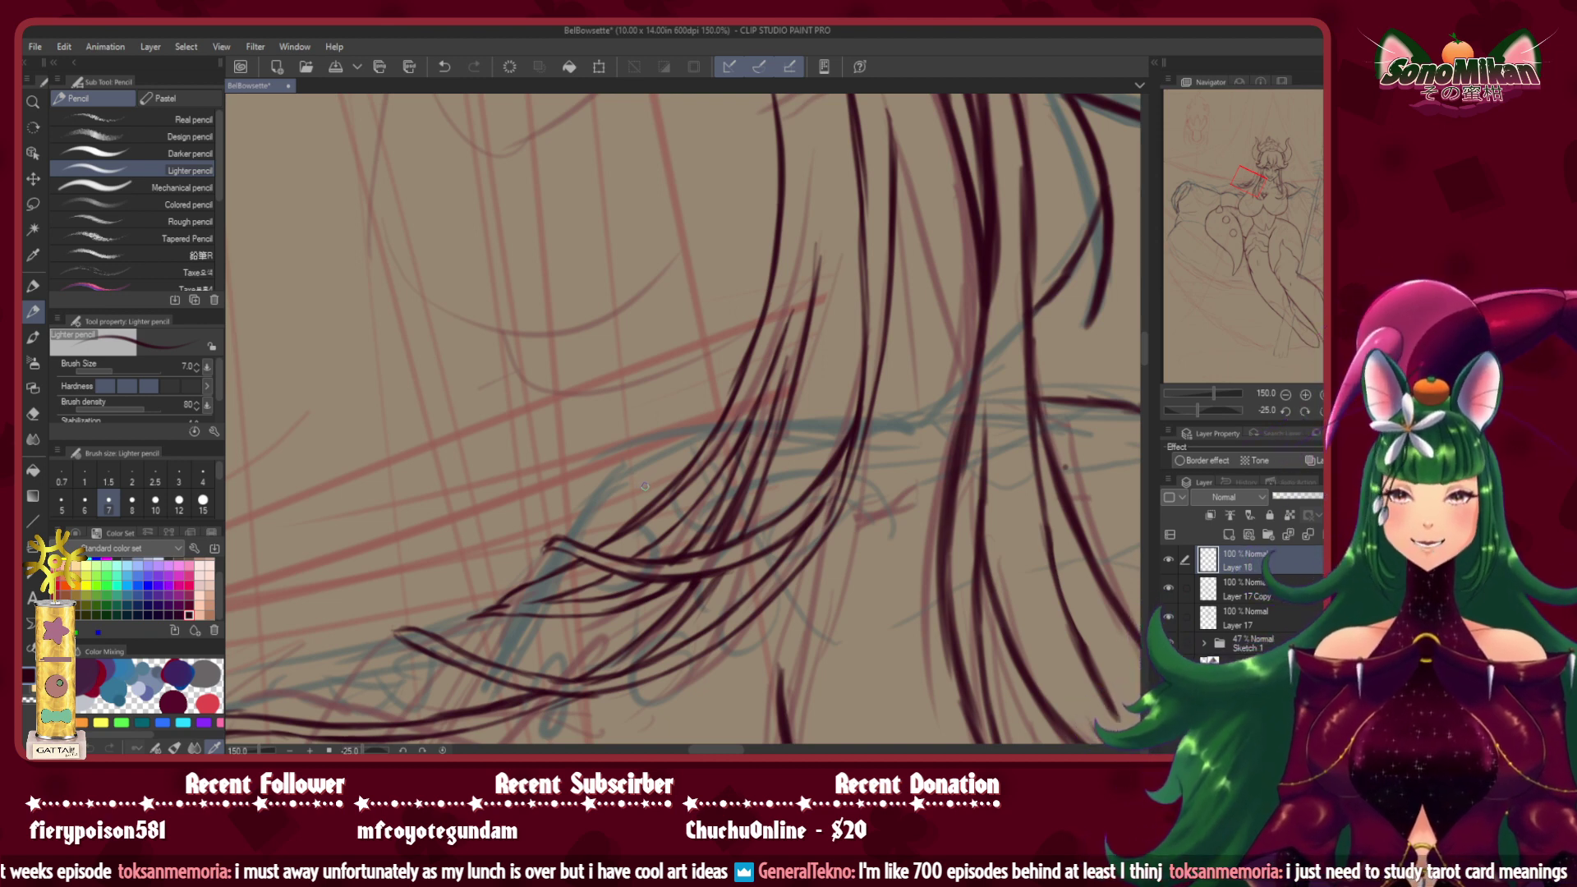
{"action": "key", "text": "asciicircum"}
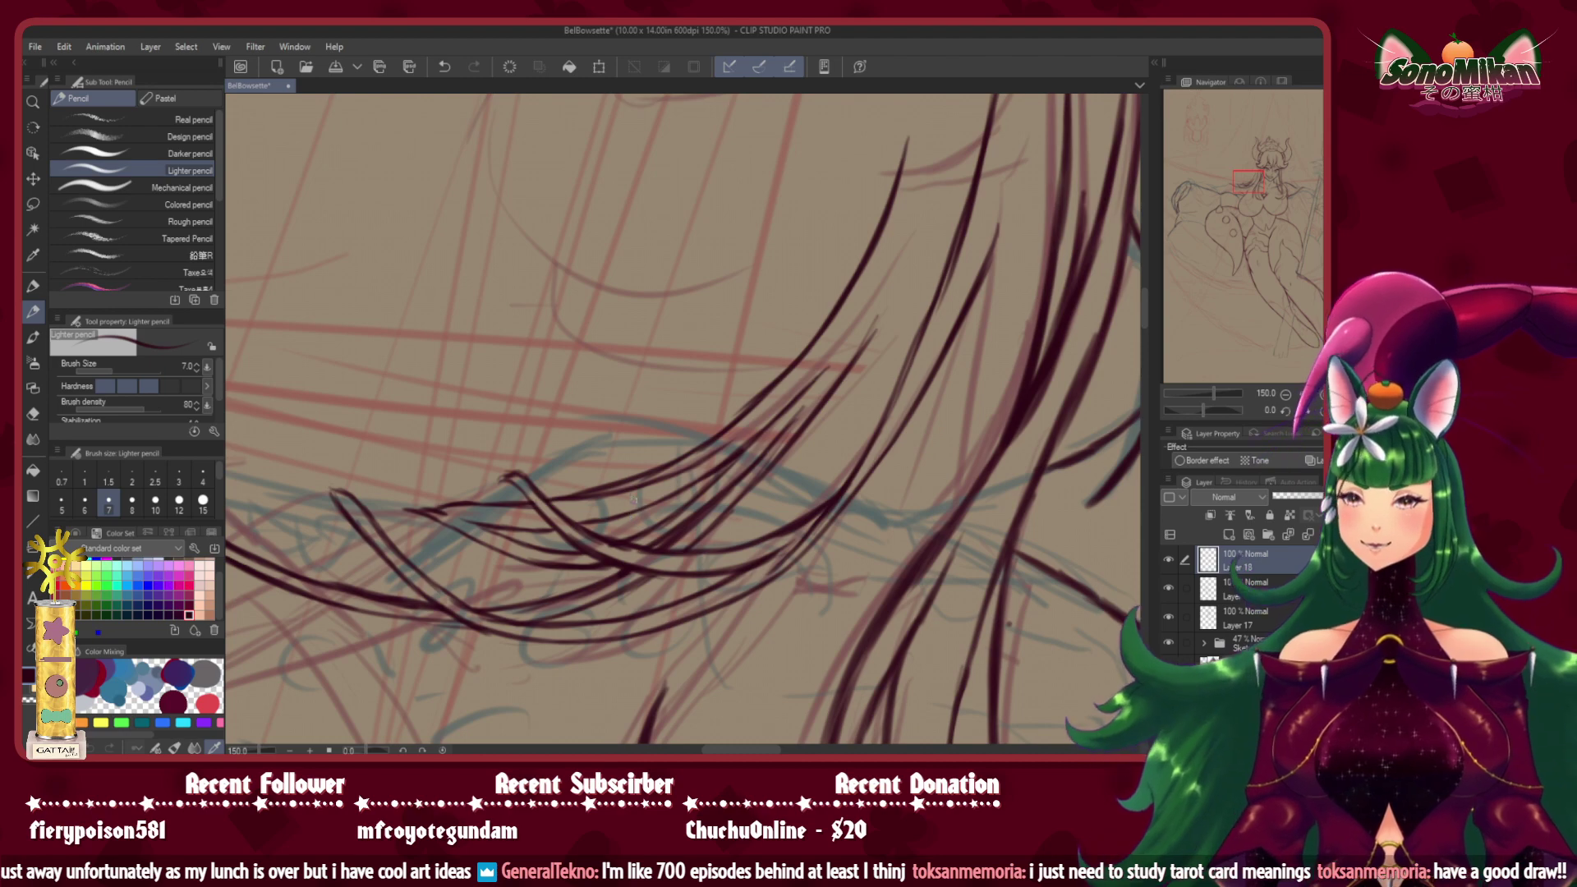
Draw the shoulder contour dipping between the neck strands and the long shoulder lock on a rotated canvas, and reset the rotation.
{"action": "left_click_drag", "start_coordinate": [625, 552], "coordinate": [559, 665]}
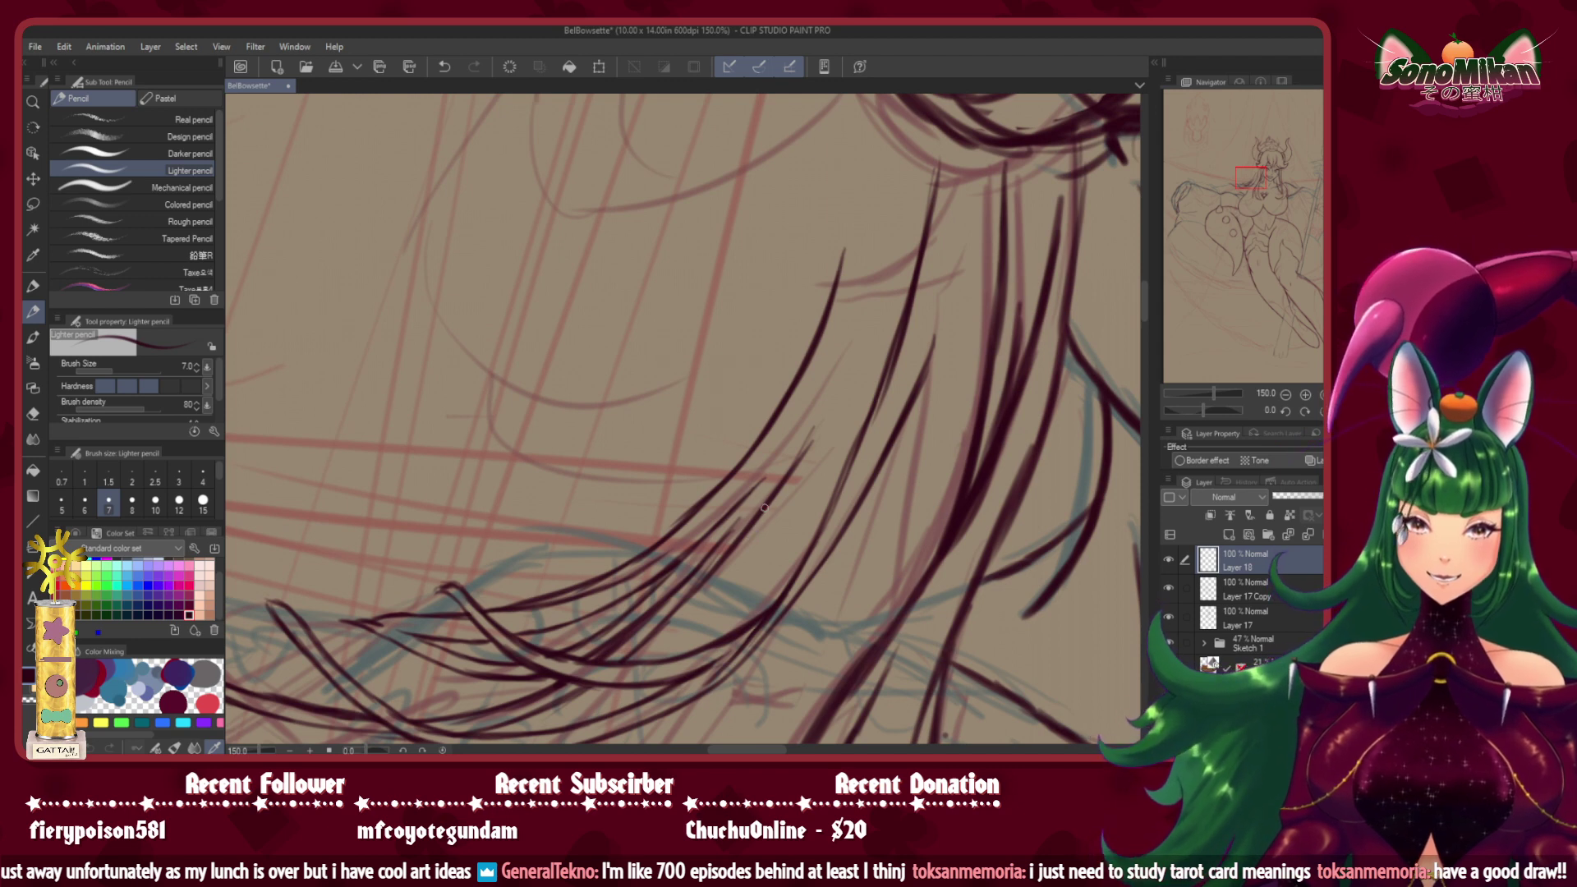
{"action": "mouse_move", "coordinate": [765, 508]}
{"action": "left_mouse_down"}
{"action": "mouse_move", "coordinate": [746, 545]}
{"action": "mouse_move", "coordinate": [767, 501]}
{"action": "mouse_move", "coordinate": [734, 561]}
{"action": "mouse_move", "coordinate": [768, 501]}
{"action": "mouse_move", "coordinate": [723, 577]}
{"action": "left_mouse_up"}
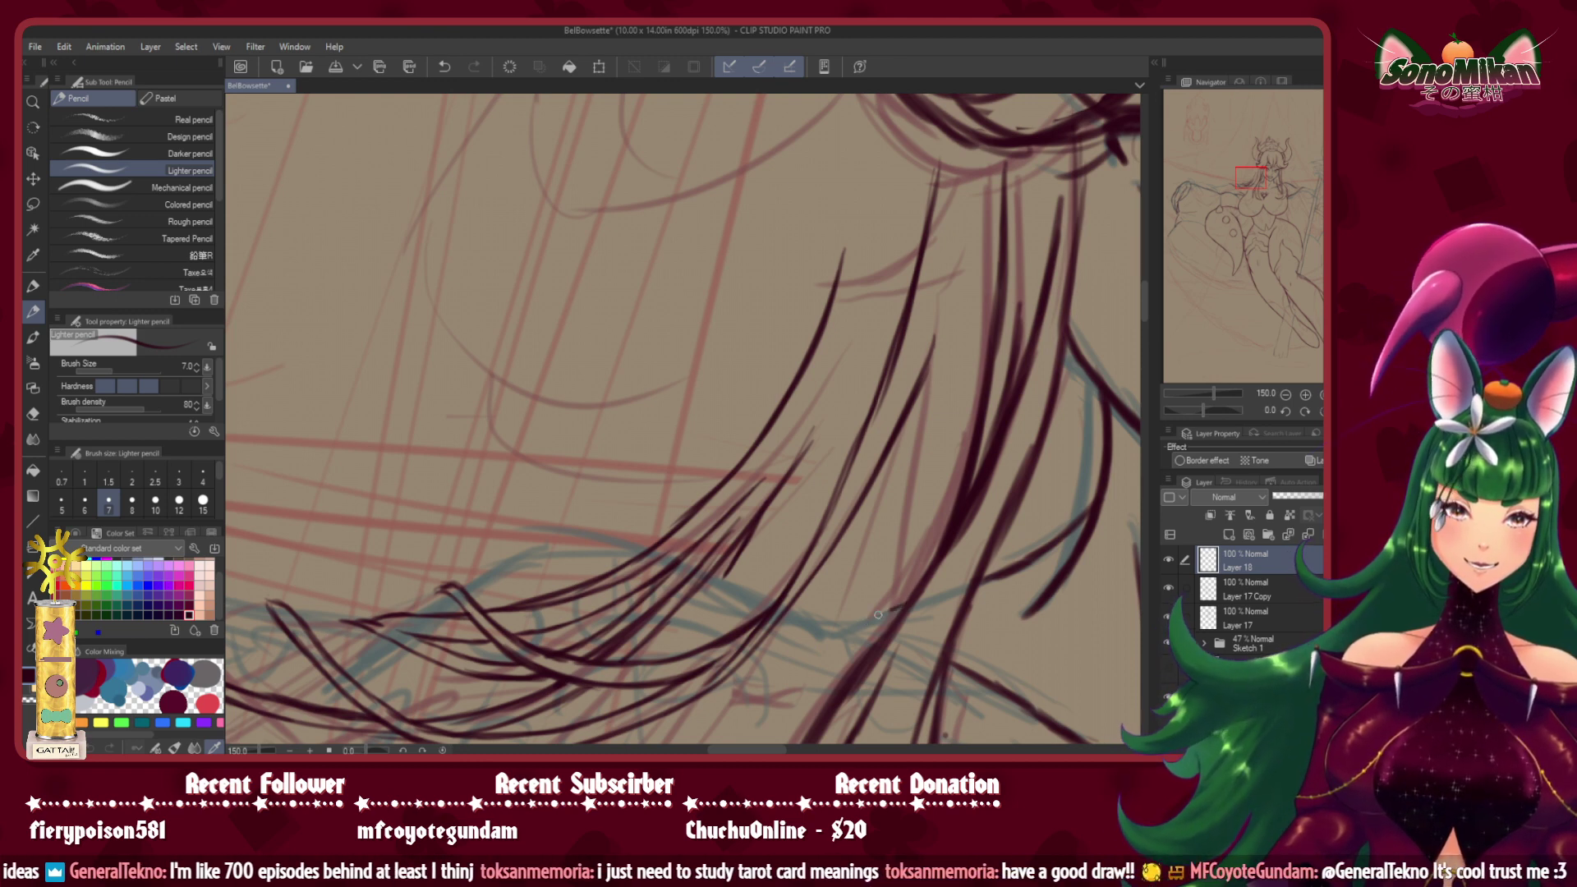
{"action": "mouse_move", "coordinate": [860, 623]}
{"action": "left_mouse_down"}
{"action": "mouse_move", "coordinate": [900, 608]}
{"action": "mouse_move", "coordinate": [832, 633]}
{"action": "mouse_move", "coordinate": [876, 614]}
{"action": "mouse_move", "coordinate": [825, 633]}
{"action": "left_mouse_up"}
{"action": "key", "text": "minus"}
{"action": "key", "text": "minus"}
{"action": "key", "text": "minus"}
{"action": "key", "text": "minus"}
{"action": "key", "text": "minus"}
{"action": "key", "text": "minus"}
{"action": "key", "text": "minus"}
{"action": "key", "text": "minus"}
{"action": "key", "text": "minus"}
{"action": "key", "text": "minus"}
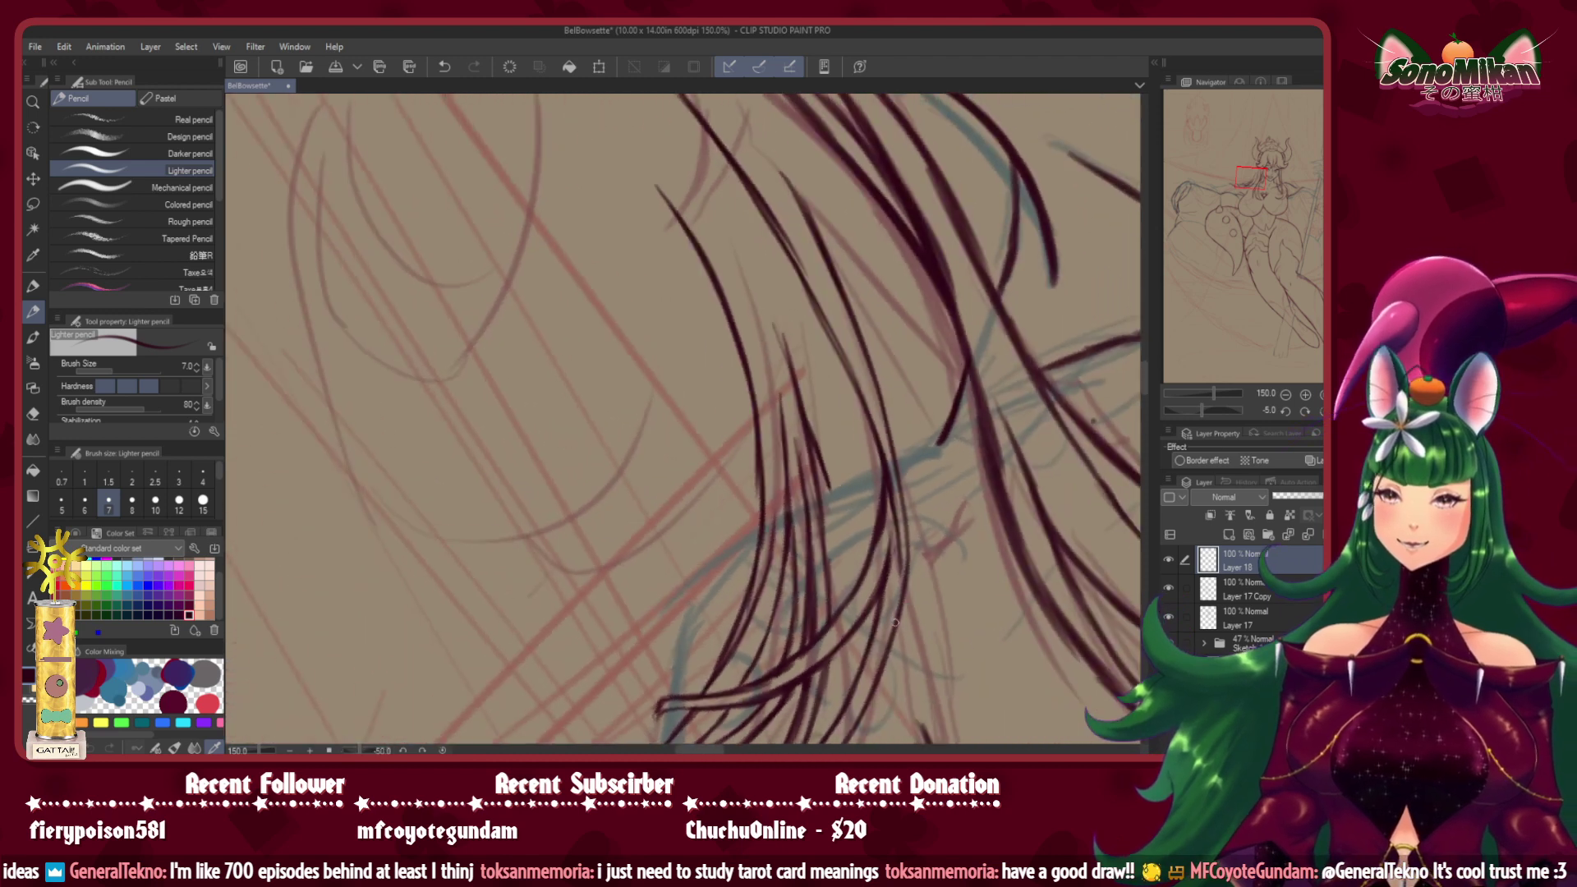
{"action": "mouse_move", "coordinate": [947, 428]}
{"action": "left_mouse_down"}
{"action": "mouse_move", "coordinate": [723, 561]}
{"action": "mouse_move", "coordinate": [683, 615]}
{"action": "left_mouse_up"}
{"action": "key", "text": "ctrl+@"}
Draw the rounded outer shoulder contour from the curled lock tip to the long strands with the canvas rotated to 100 degrees, and reset the rotation.
{"action": "key", "text": "asciicircum"}
{"action": "key", "text": "asciicircum"}
{"action": "key", "text": "asciicircum"}
{"action": "key", "text": "asciicircum"}
{"action": "key", "text": "asciicircum"}
{"action": "key", "text": "asciicircum"}
{"action": "key", "text": "asciicircum"}
{"action": "key", "text": "asciicircum"}
{"action": "key", "text": "asciicircum"}
{"action": "key", "text": "asciicircum"}
{"action": "key", "text": "asciicircum"}
{"action": "key", "text": "asciicircum"}
{"action": "key", "text": "asciicircum"}
{"action": "key", "text": "asciicircum"}
{"action": "key", "text": "asciicircum"}
{"action": "key", "text": "asciicircum"}
{"action": "key", "text": "asciicircum"}
{"action": "key", "text": "asciicircum"}
{"action": "key", "text": "asciicircum"}
{"action": "key", "text": "asciicircum"}
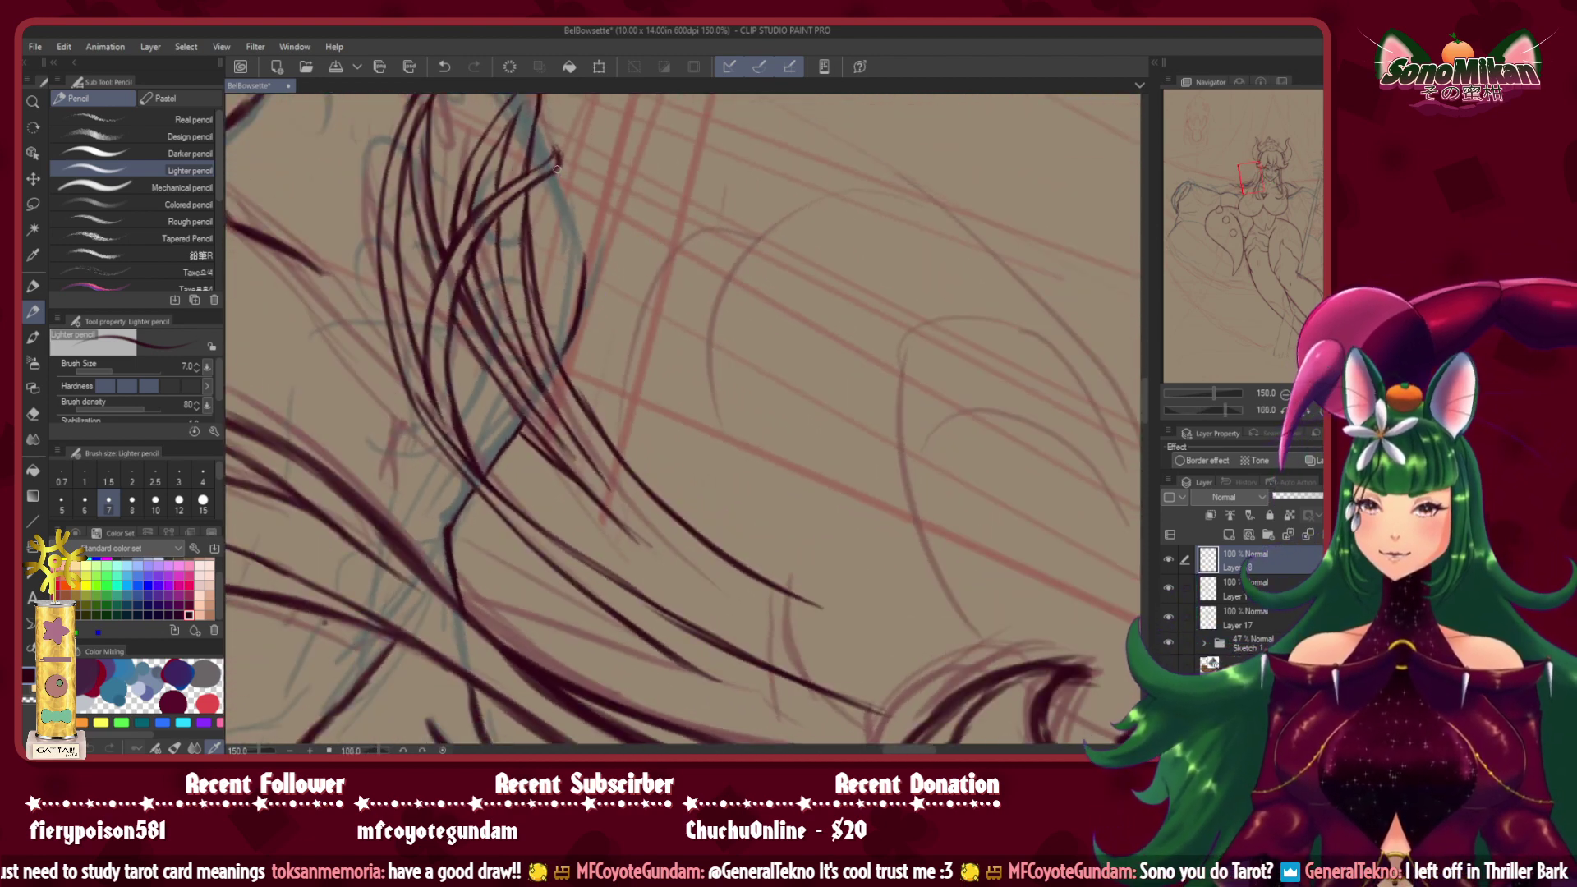
{"action": "left_click_drag", "start_coordinate": [557, 170], "coordinate": [582, 284]}
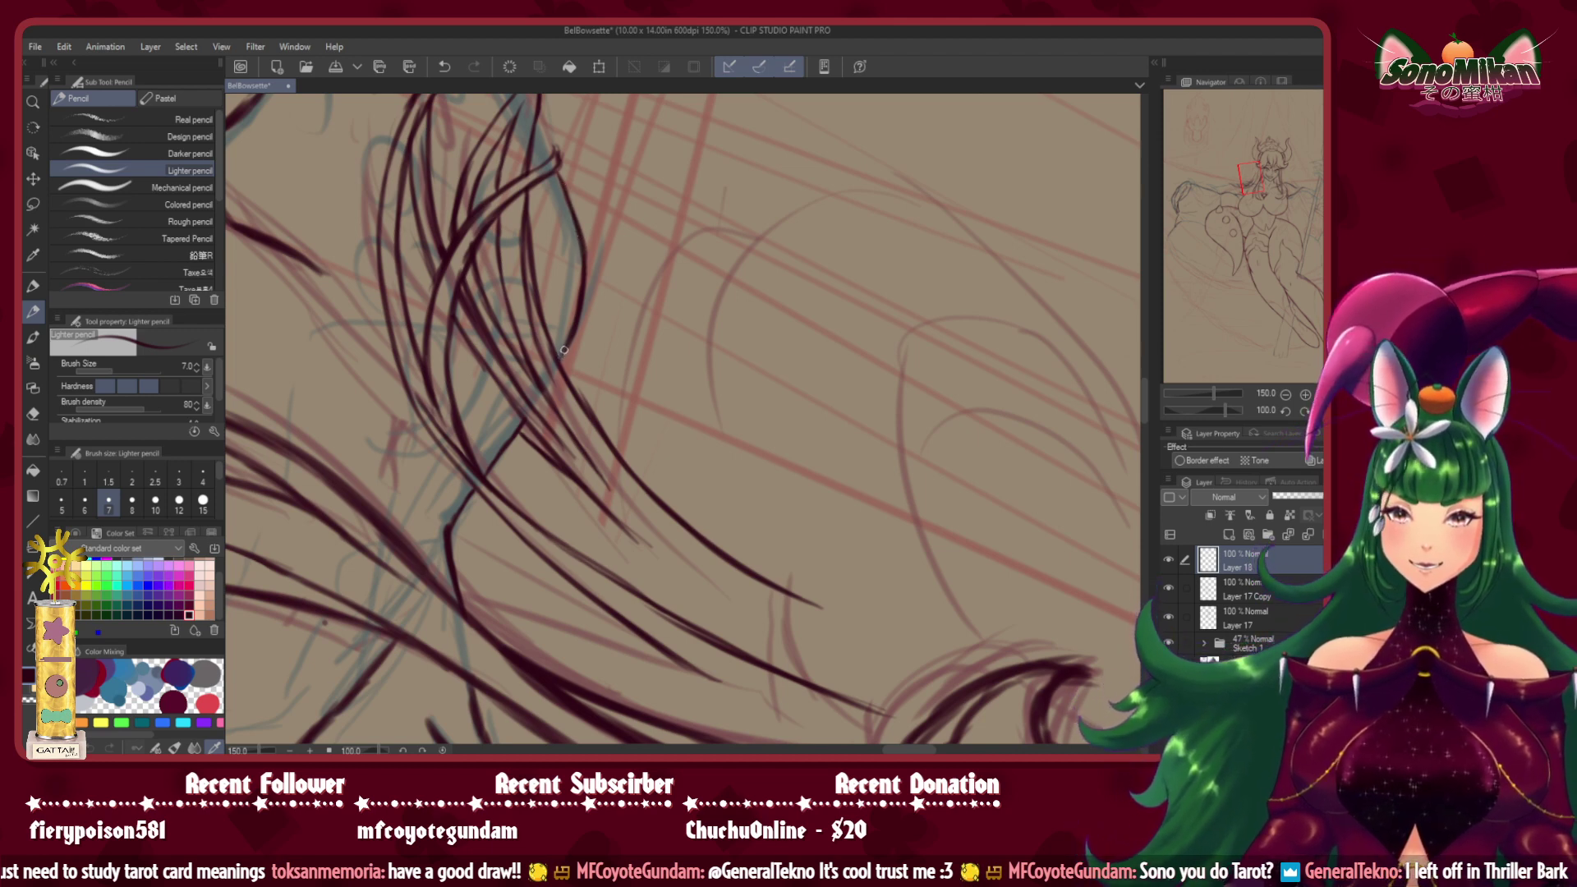
{"action": "key", "text": "ctrl+at"}
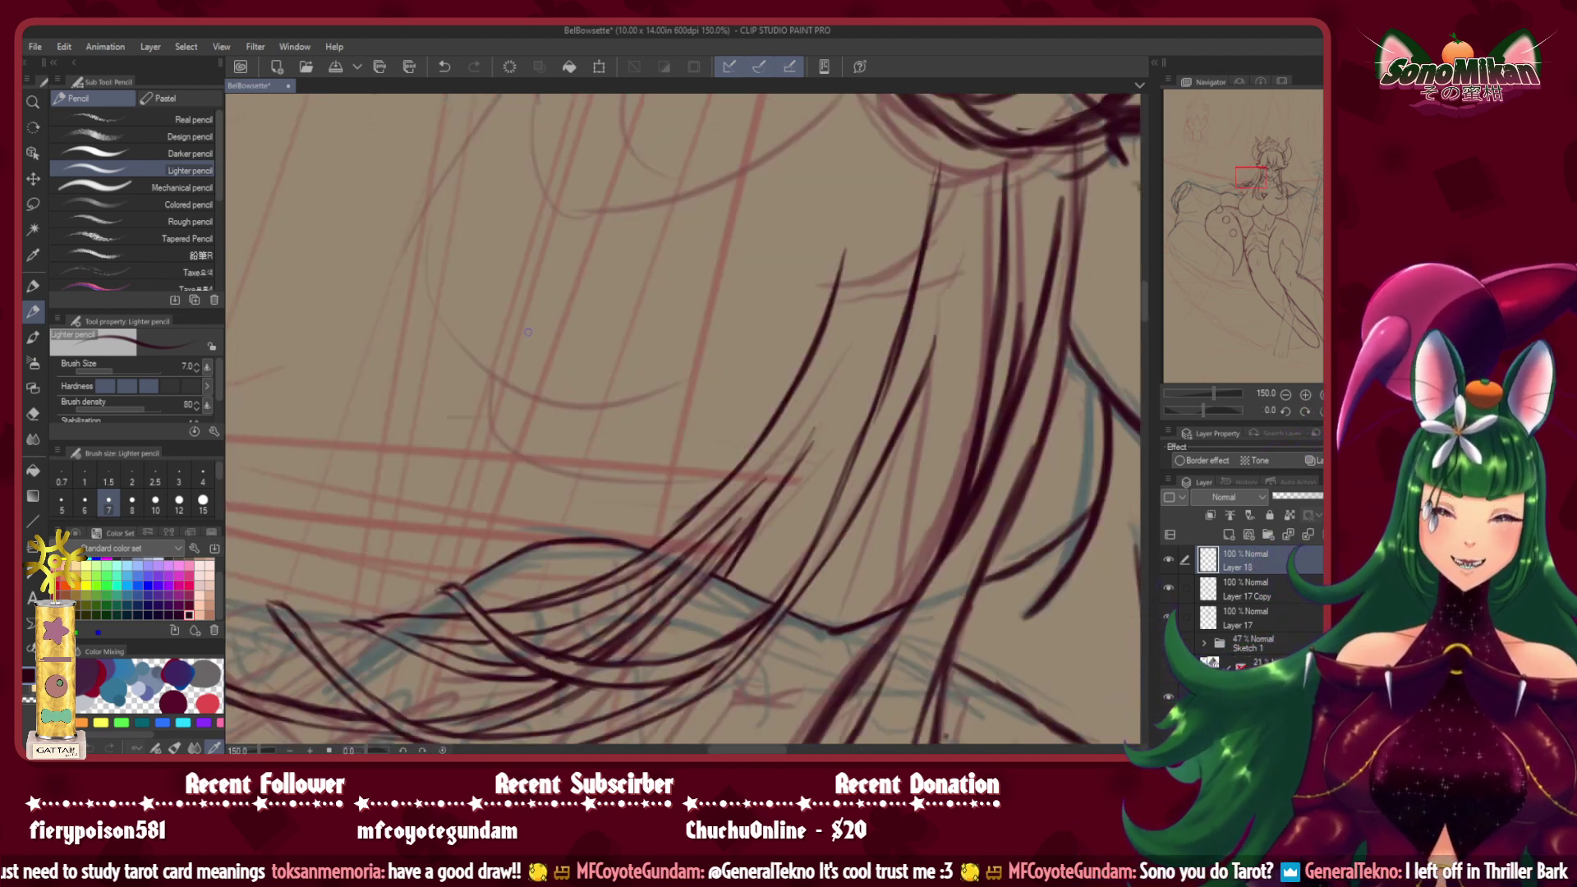
Draw the short upper arm contour between the two neighbouring lock tips with the canvas rotated to 75 degrees, and reset the rotation.
{"action": "mouse_move", "coordinate": [487, 524]}
{"action": "left_mouse_down"}
{"action": "mouse_move", "coordinate": [855, 376]}
{"action": "mouse_move", "coordinate": [868, 459]}
{"action": "left_mouse_up"}
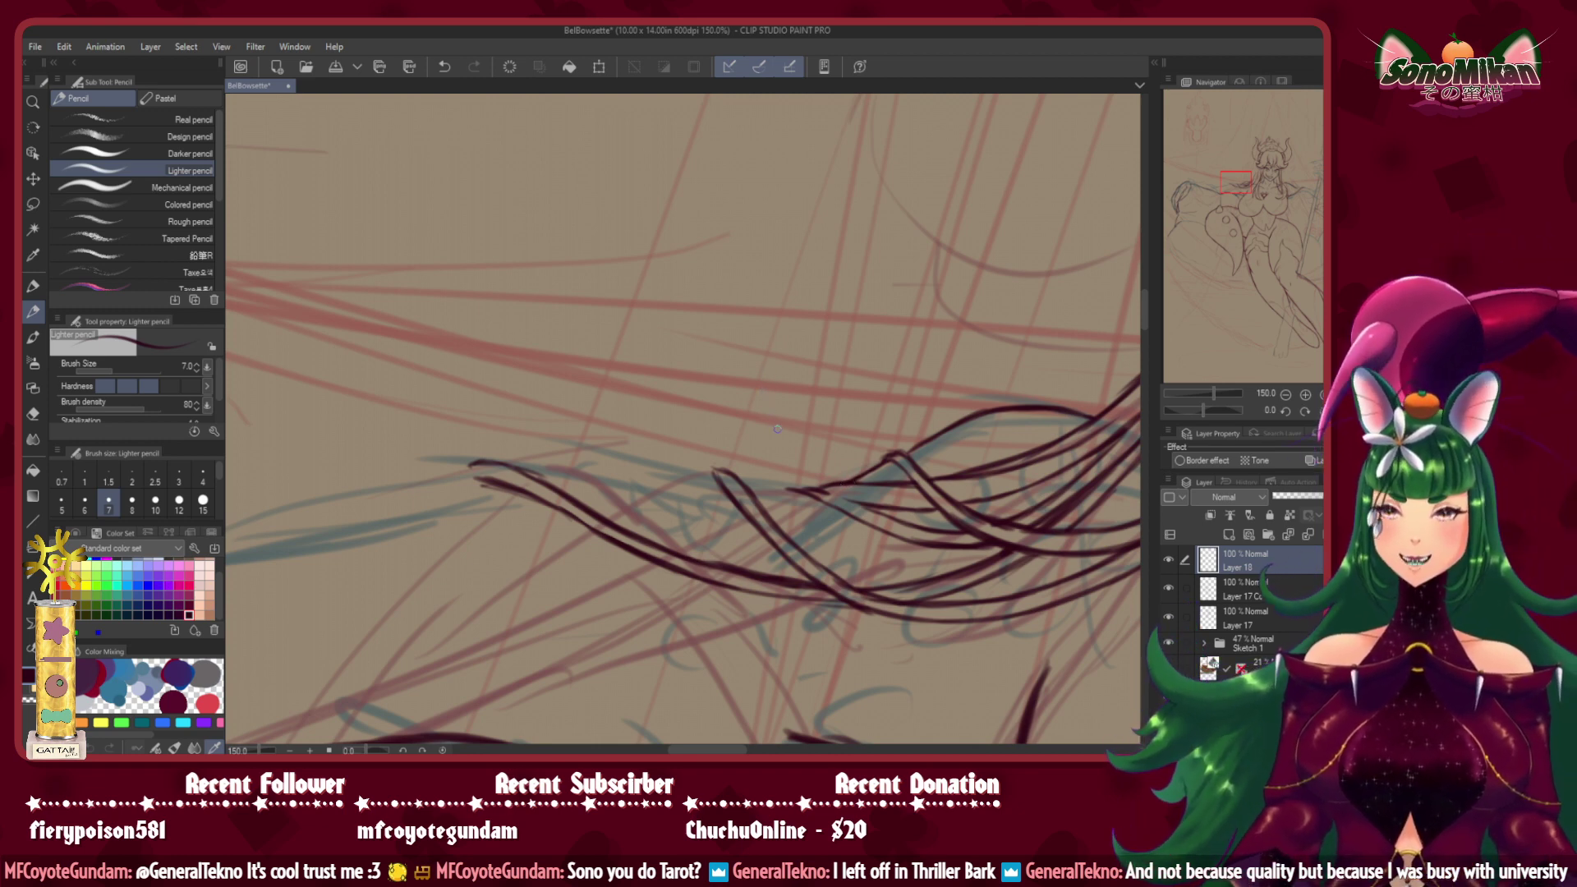
{"action": "key", "text": "asciicircum"}
{"action": "key", "text": "asciicircum"}
{"action": "key", "text": "asciicircum"}
{"action": "key", "text": "asciicircum"}
{"action": "key", "text": "asciicircum"}
{"action": "key", "text": "asciicircum"}
{"action": "key", "text": "asciicircum"}
{"action": "key", "text": "asciicircum"}
{"action": "key", "text": "asciicircum"}
{"action": "key", "text": "asciicircum"}
{"action": "key", "text": "asciicircum"}
{"action": "key", "text": "asciicircum"}
{"action": "key", "text": "asciicircum"}
{"action": "key", "text": "asciicircum"}
{"action": "key", "text": "asciicircum"}
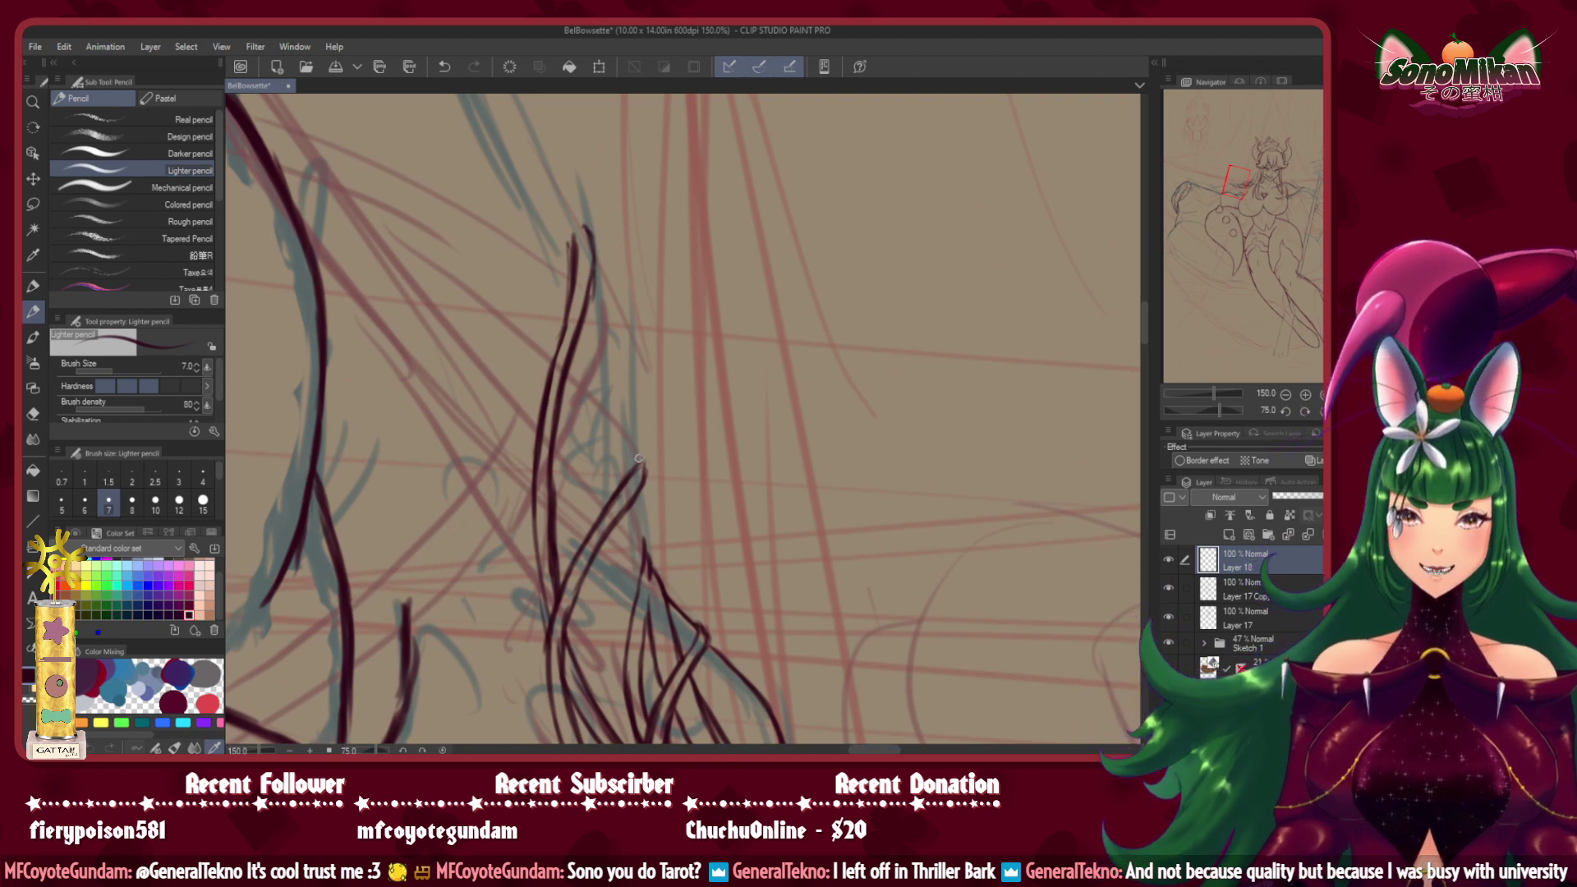
{"action": "mouse_move", "coordinate": [643, 455]}
{"action": "left_mouse_down"}
{"action": "mouse_move", "coordinate": [644, 545]}
{"action": "mouse_move", "coordinate": [641, 509]}
{"action": "mouse_move", "coordinate": [642, 557]}
{"action": "left_mouse_up"}
{"action": "left_click_drag", "start_coordinate": [638, 501], "coordinate": [639, 542]}
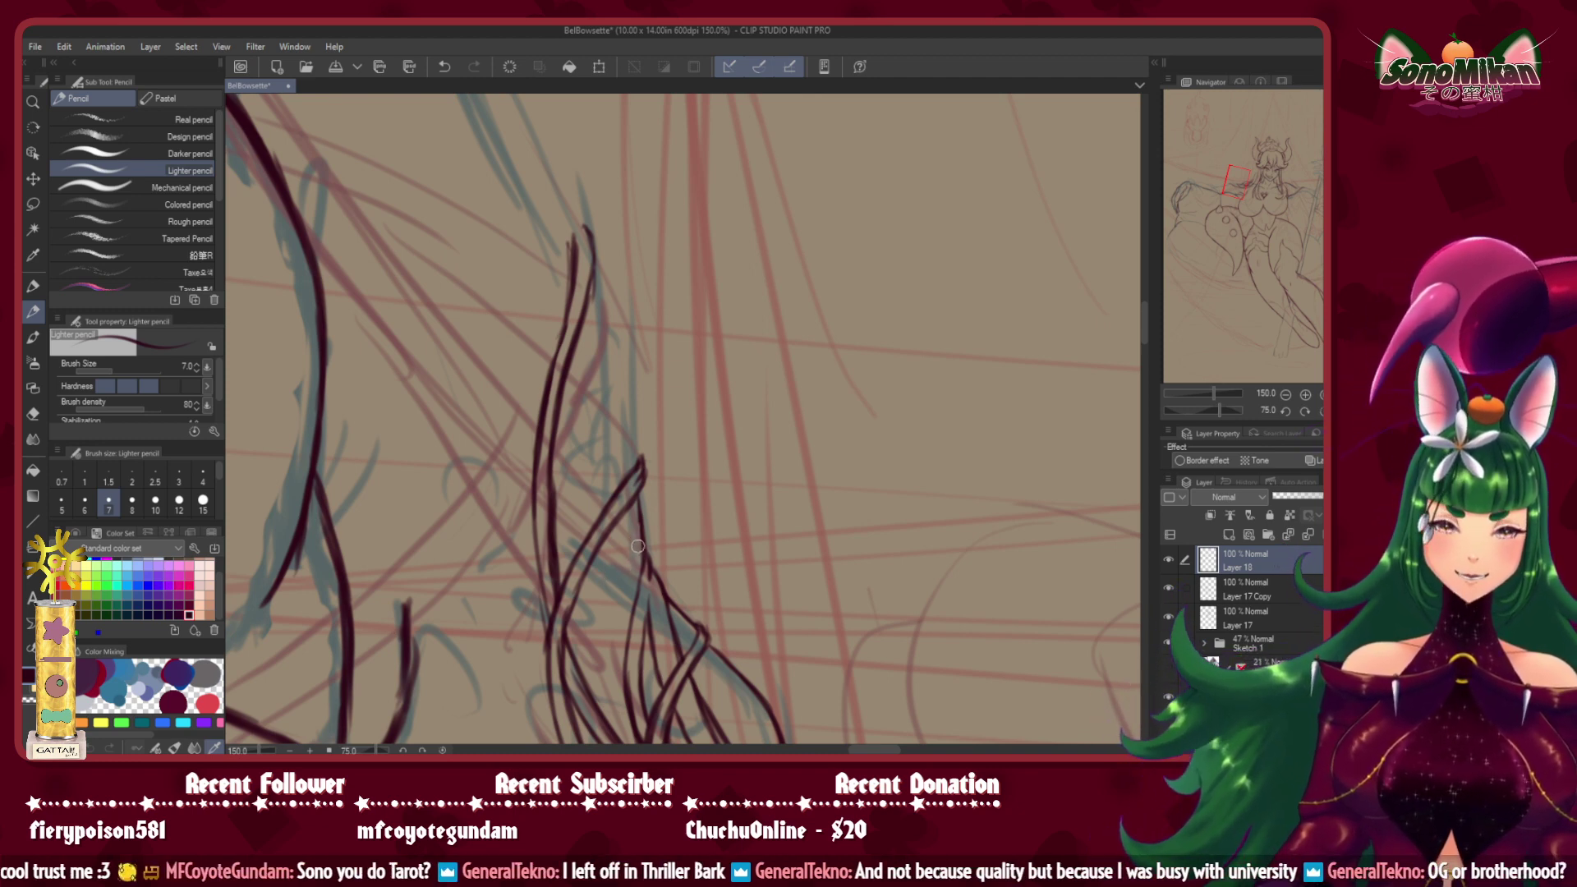
{"action": "key", "text": "ctrl+at"}
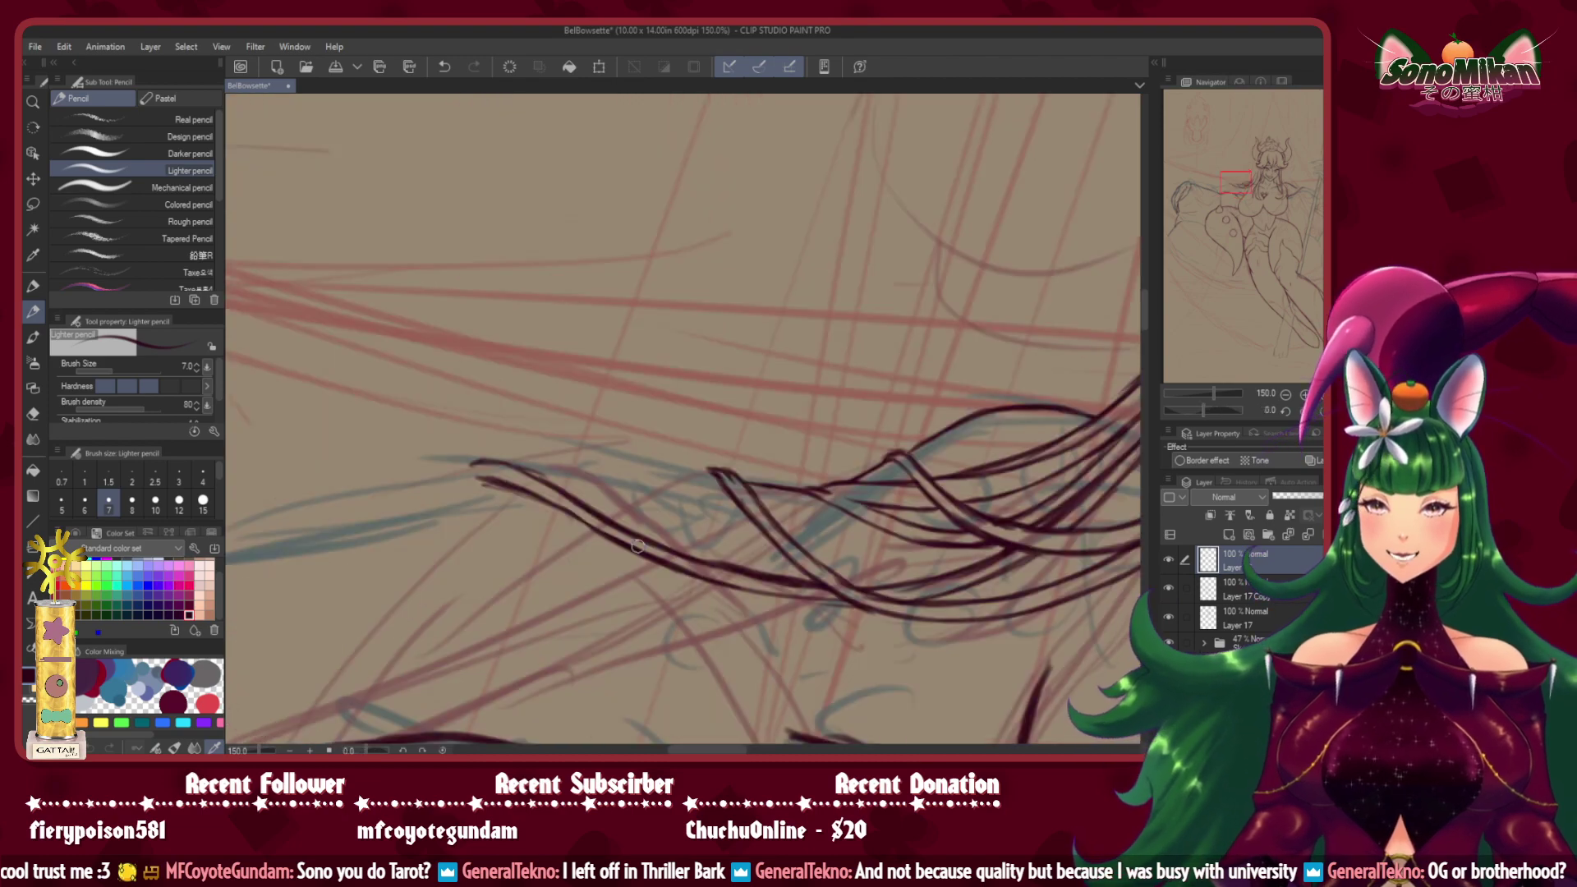